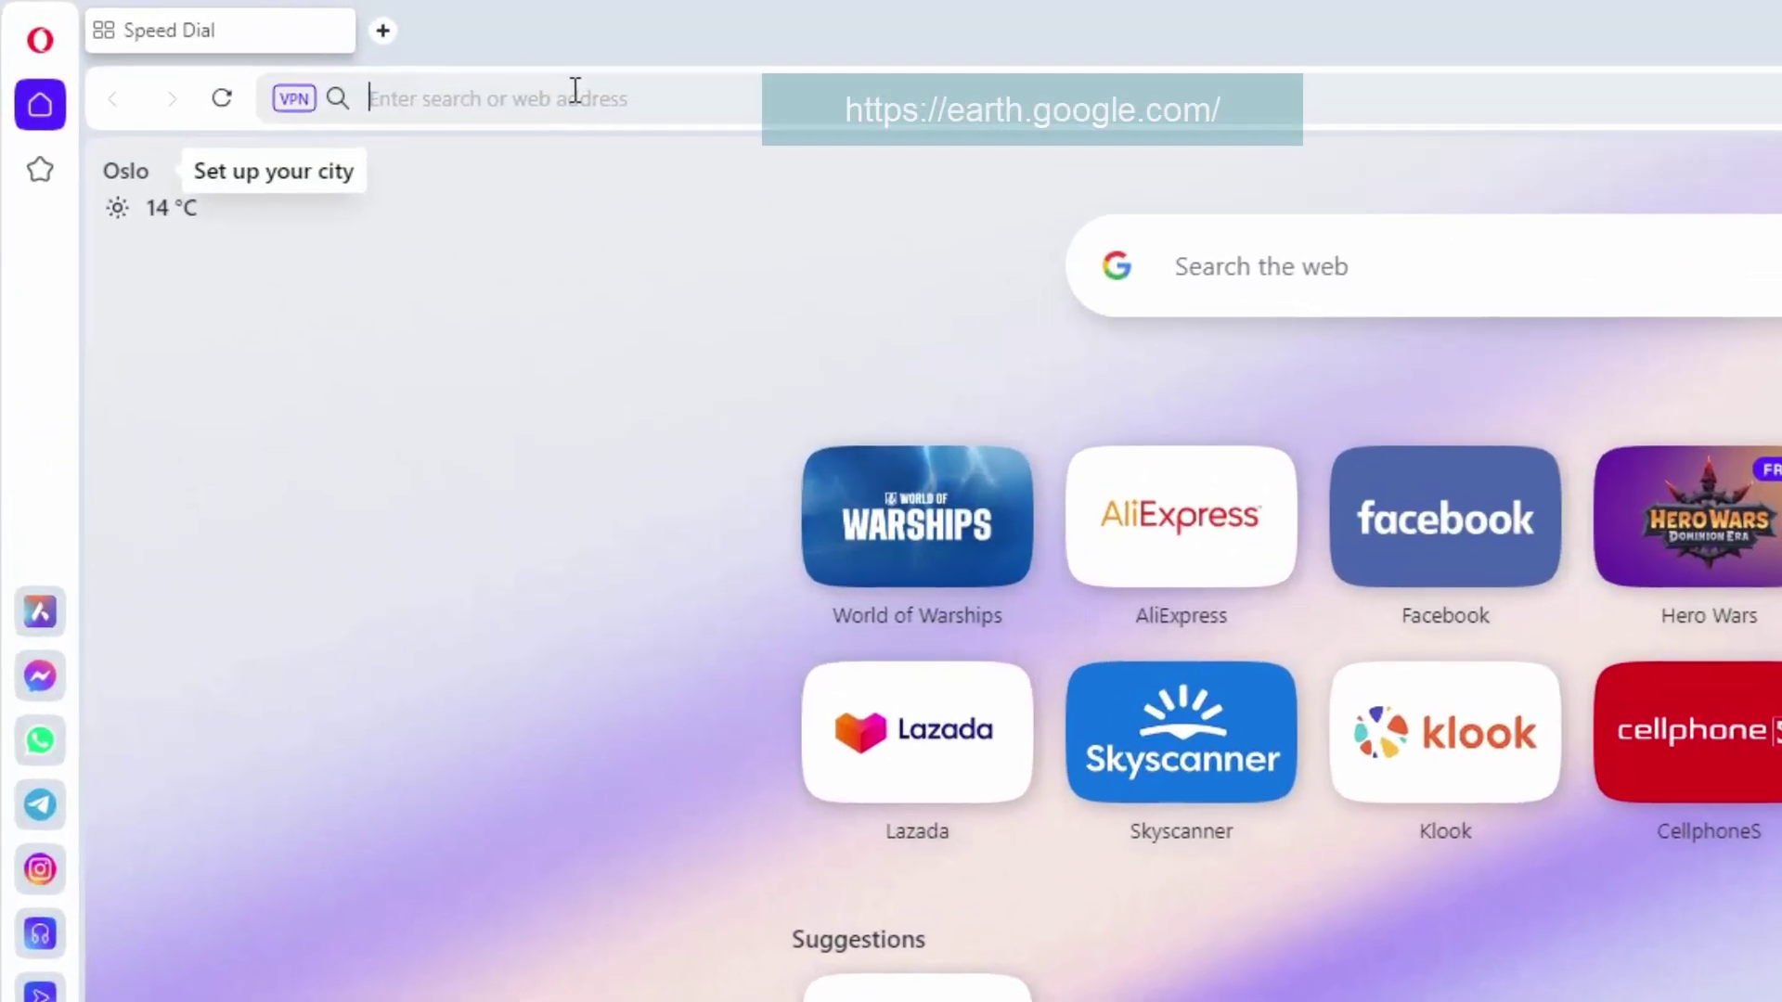
# Open the Google Earth web app at earth.google.com
pyautogui.write('earth.google.')
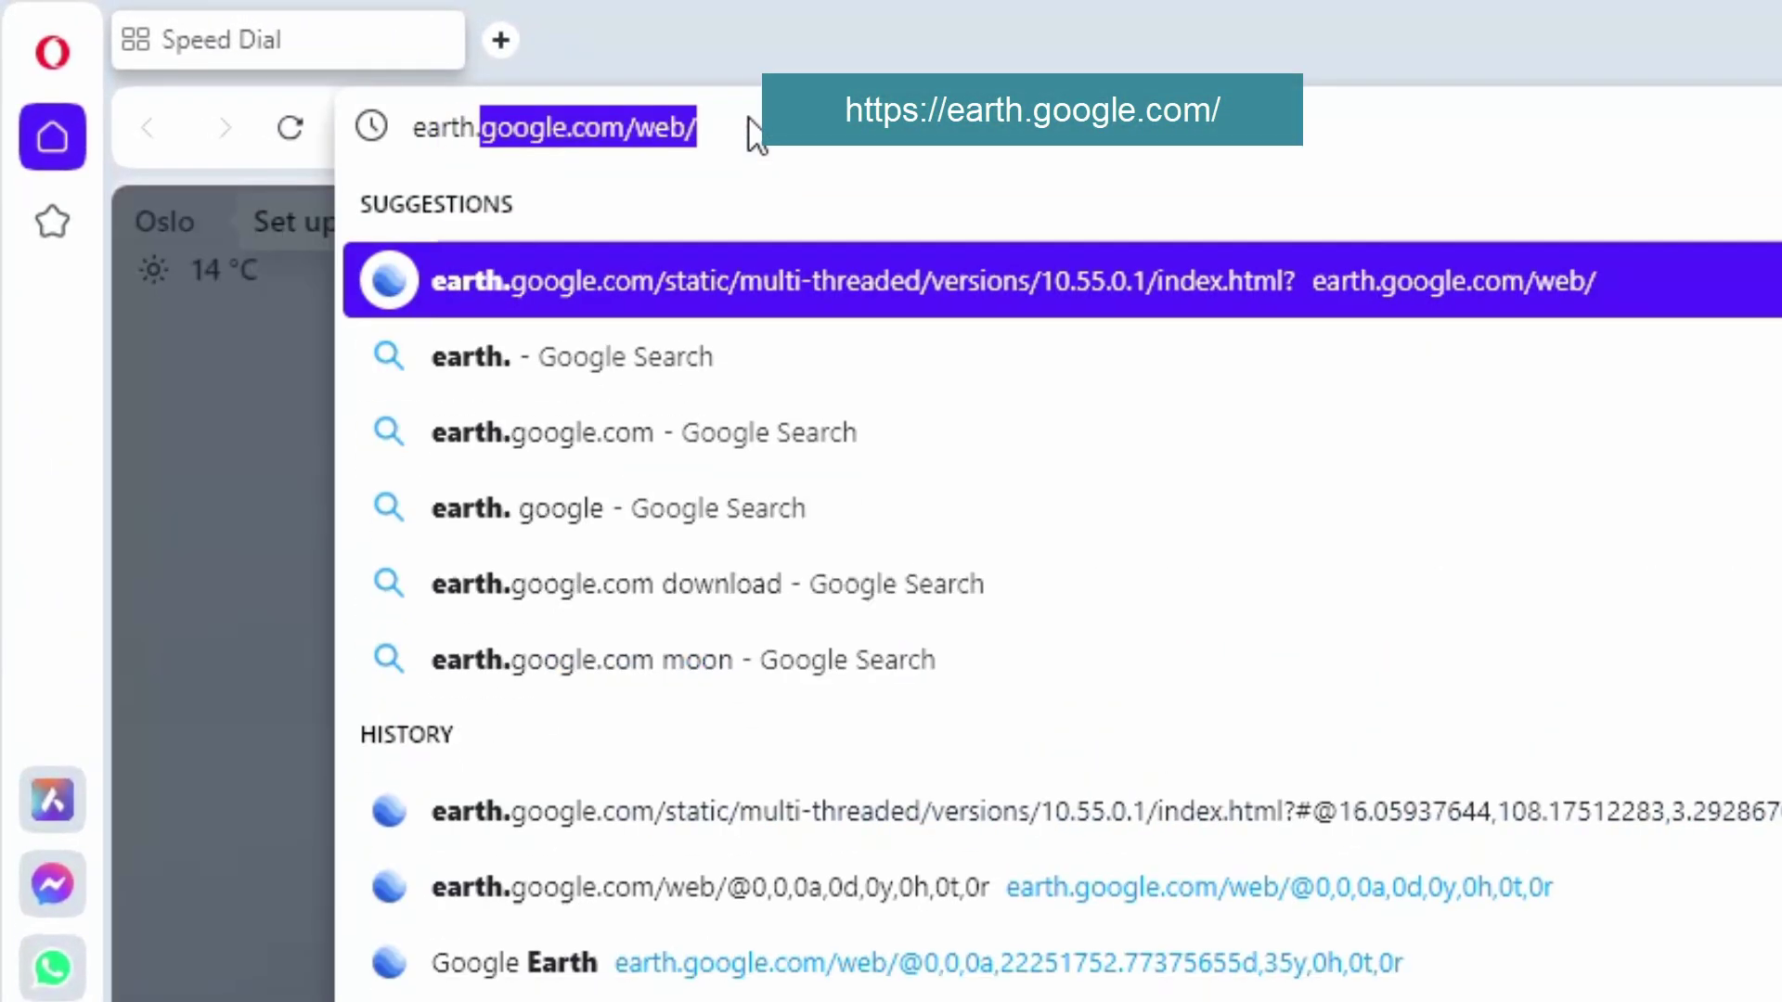
pyautogui.write('com')
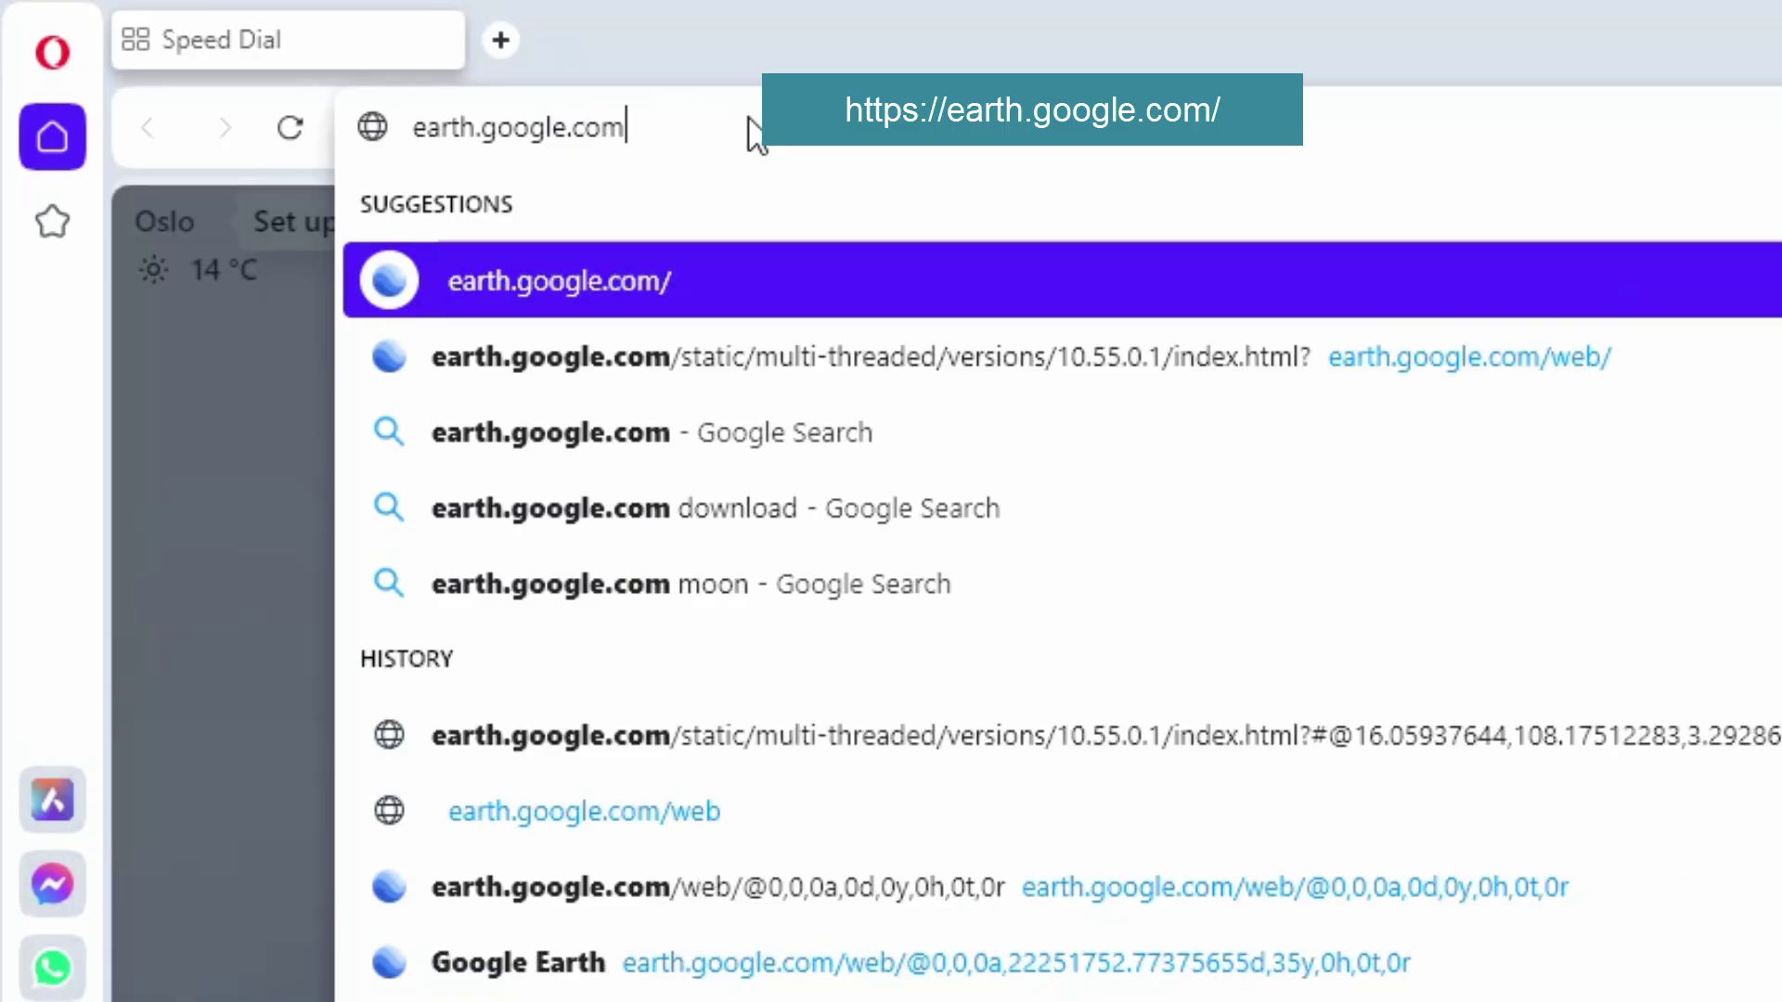
pyautogui.press('Return')
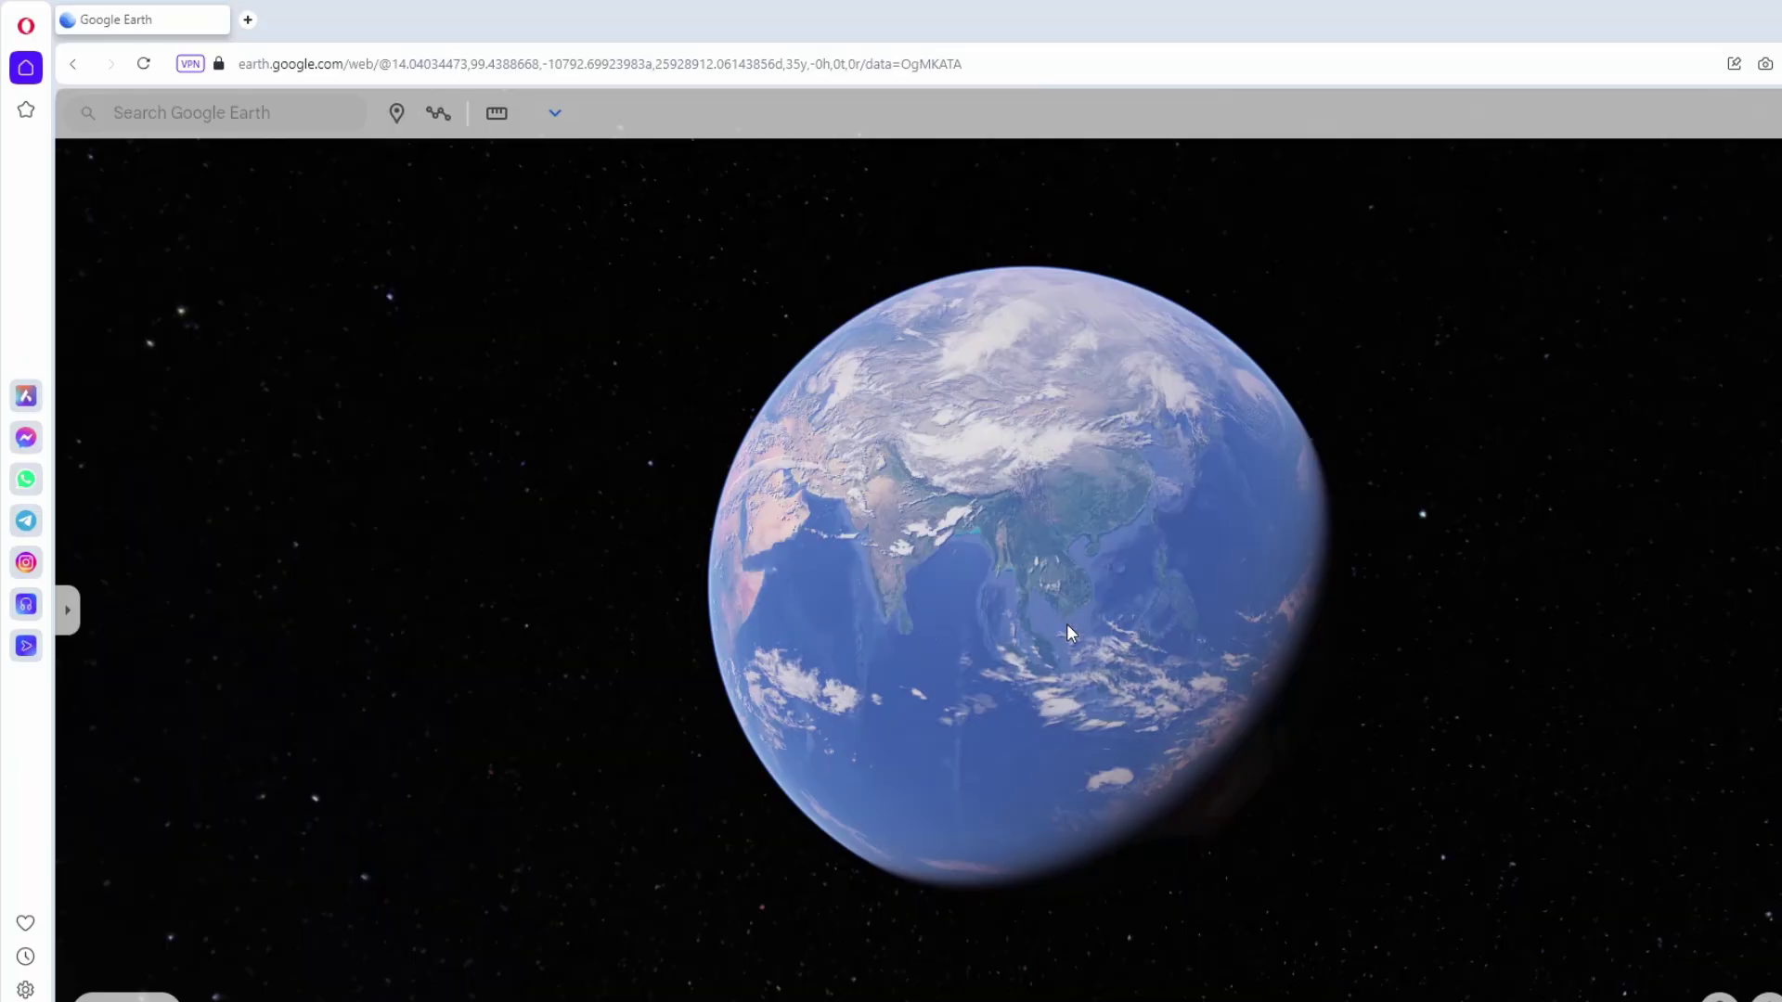
# Set the globe's layer style to Clean, without borders, labels, places or roads, and close the layer settings
pyautogui.scroll(3, 1066, 622)
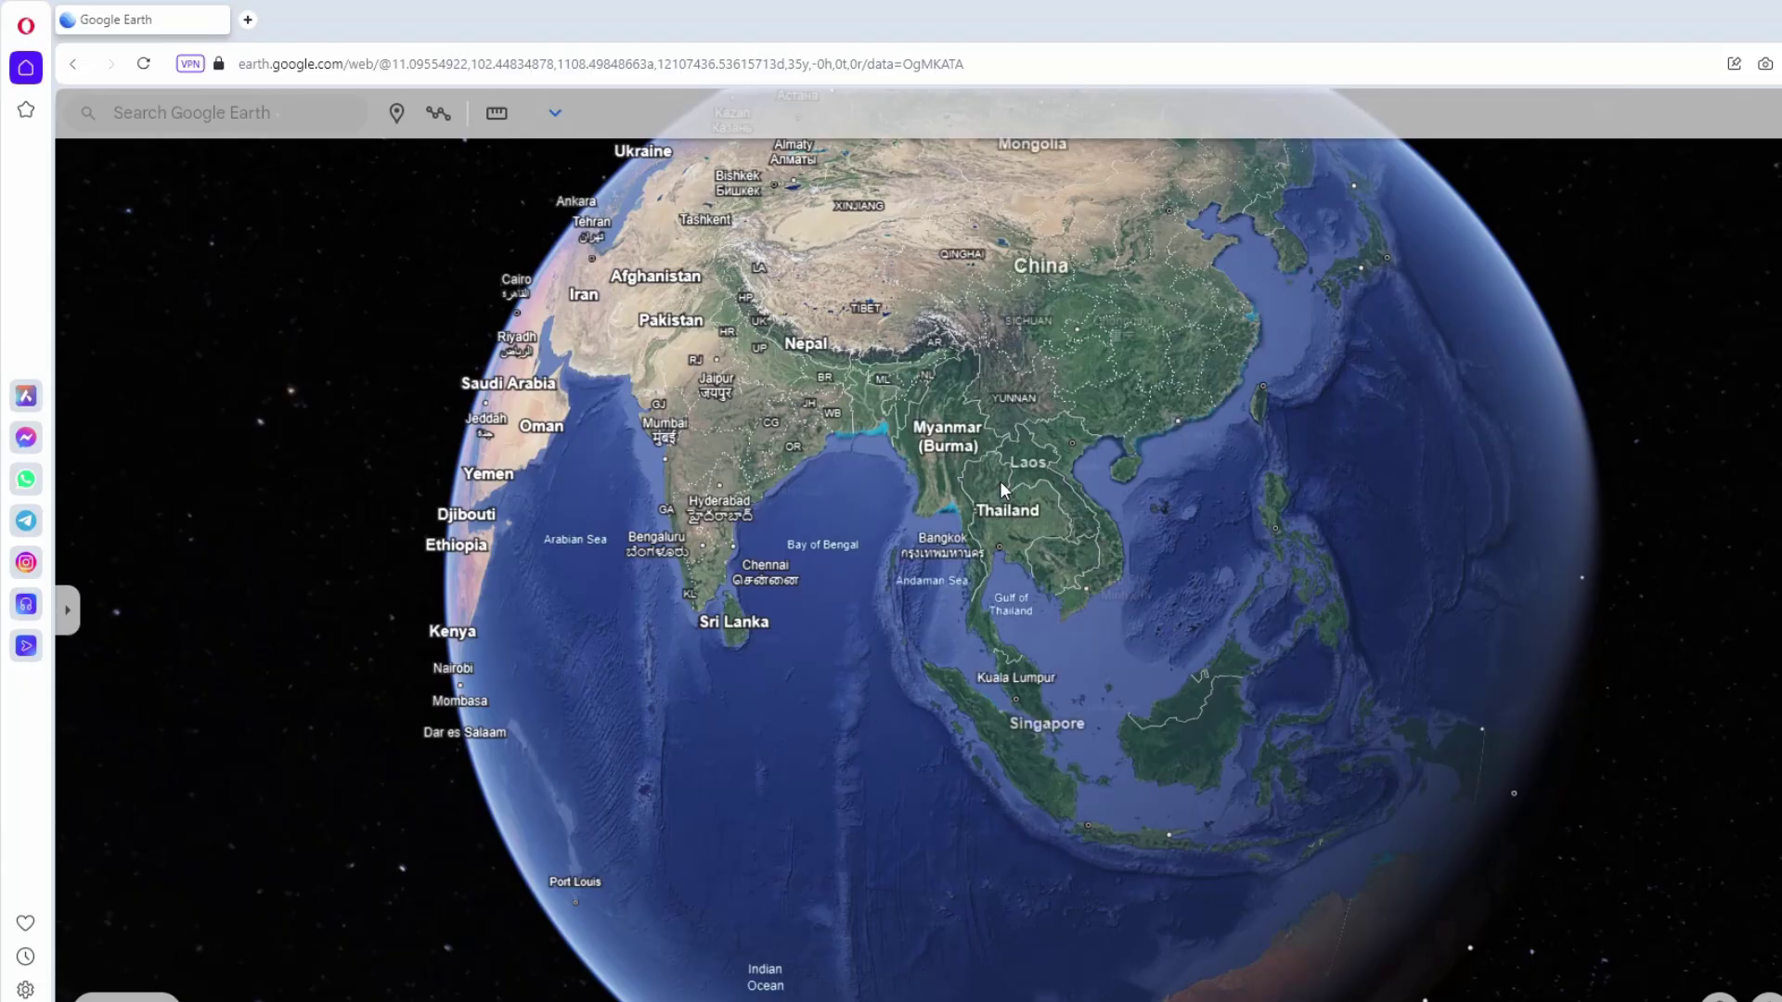
pyautogui.click(555, 114)
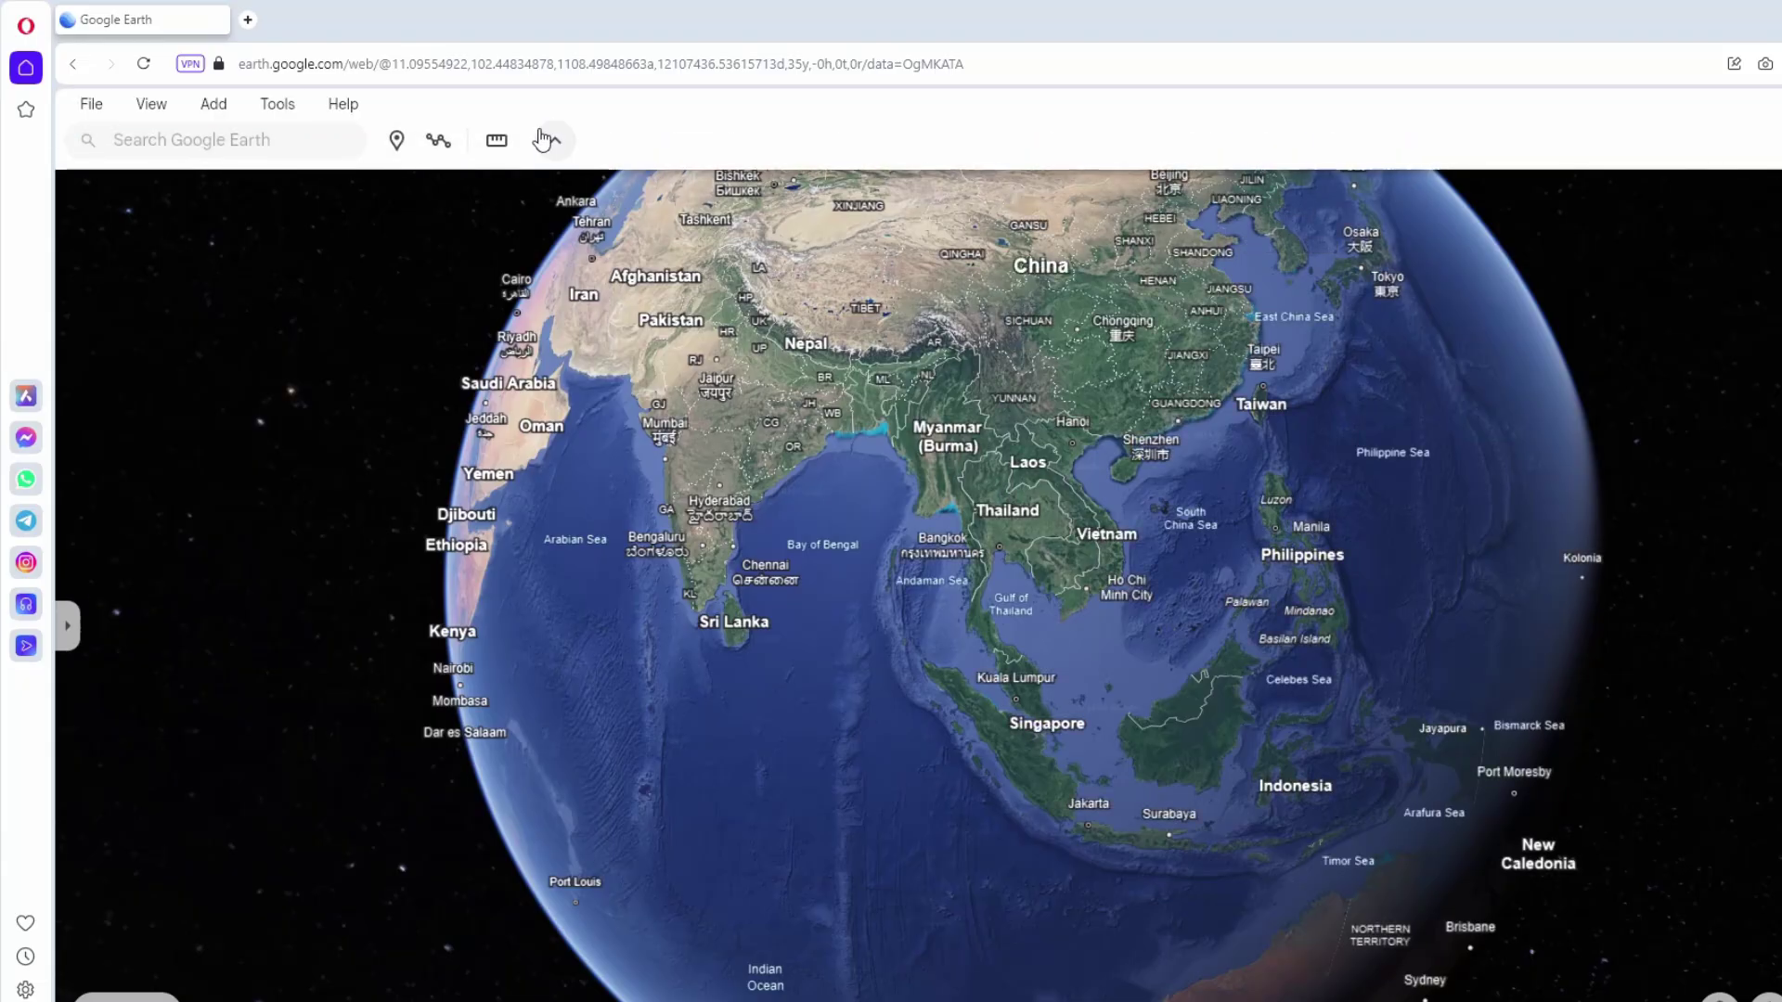
pyautogui.click(165, 110)
pyautogui.click(172, 232)
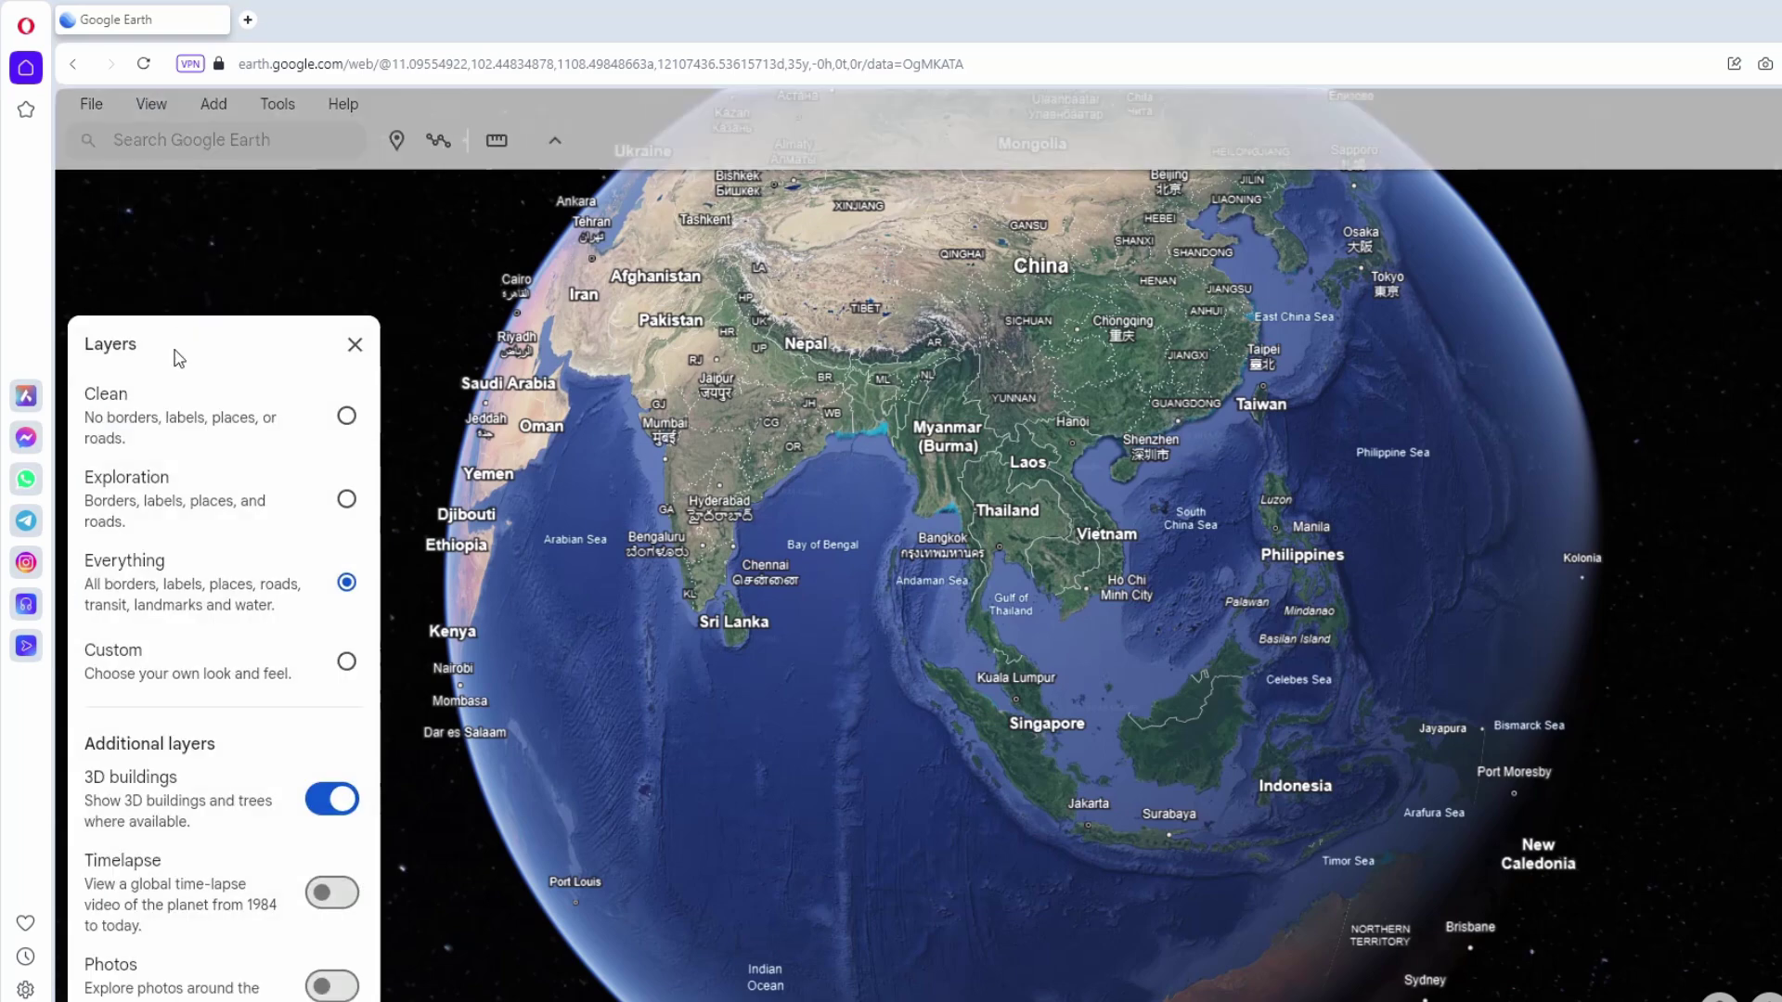
pyautogui.click(346, 415)
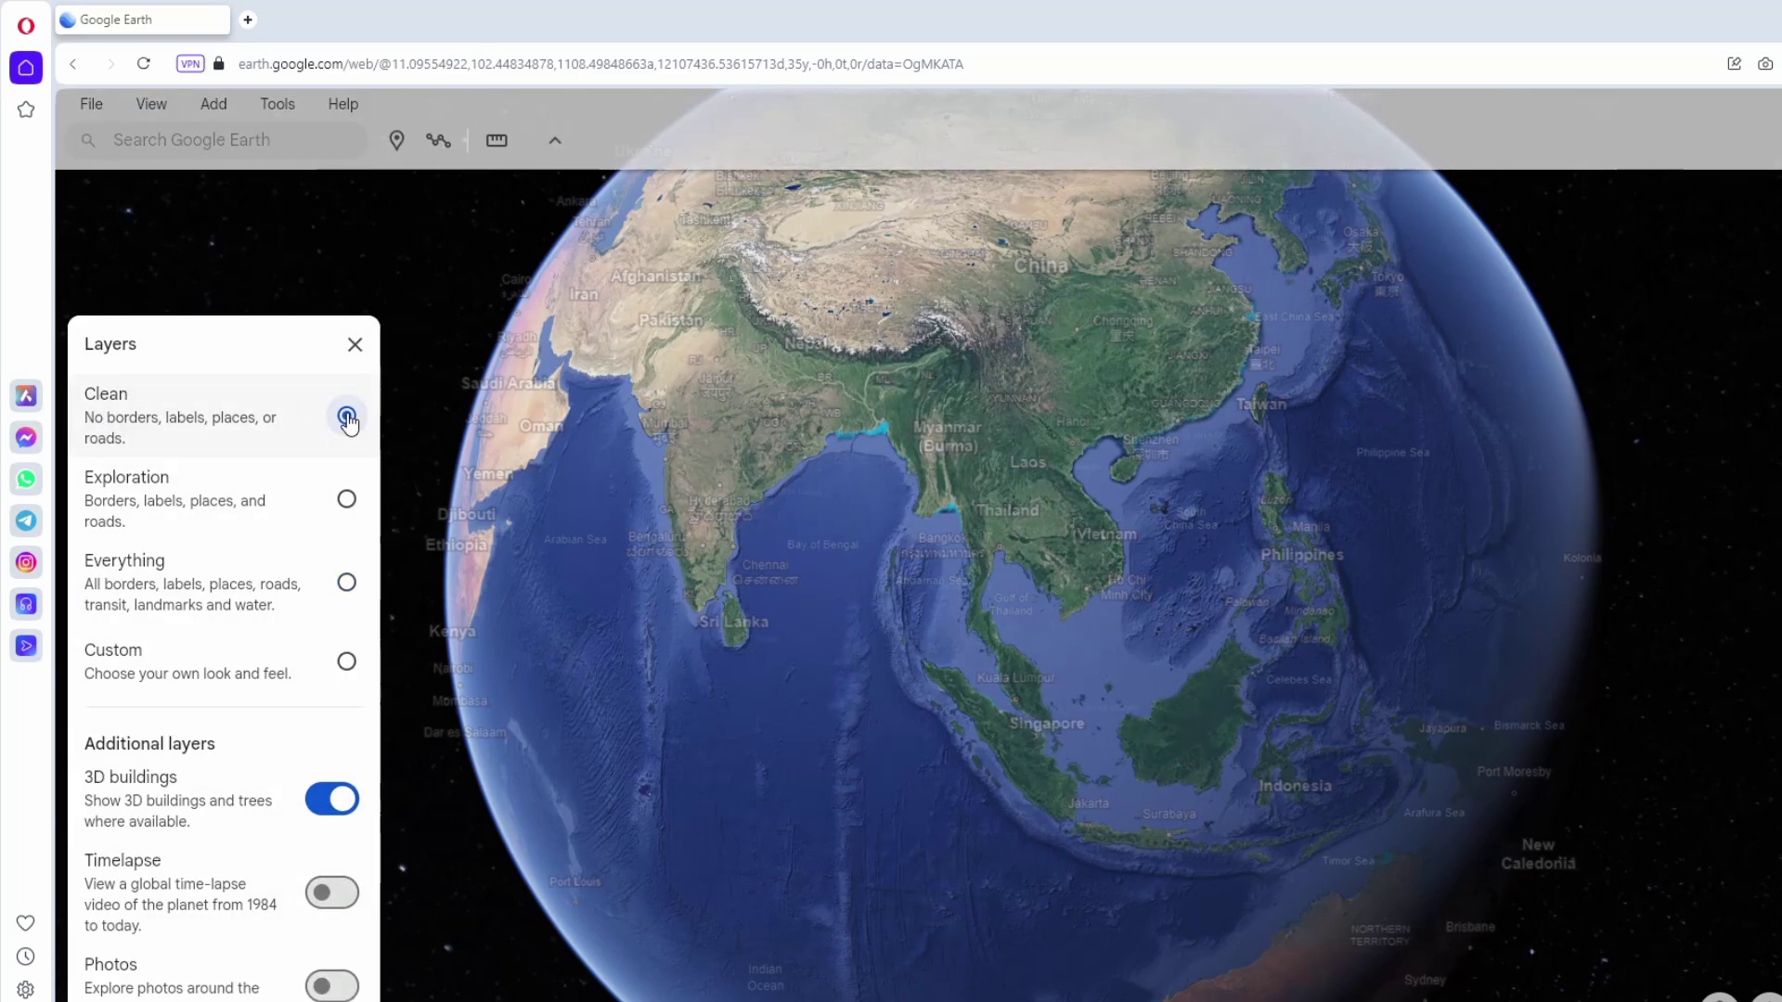
pyautogui.click(355, 345)
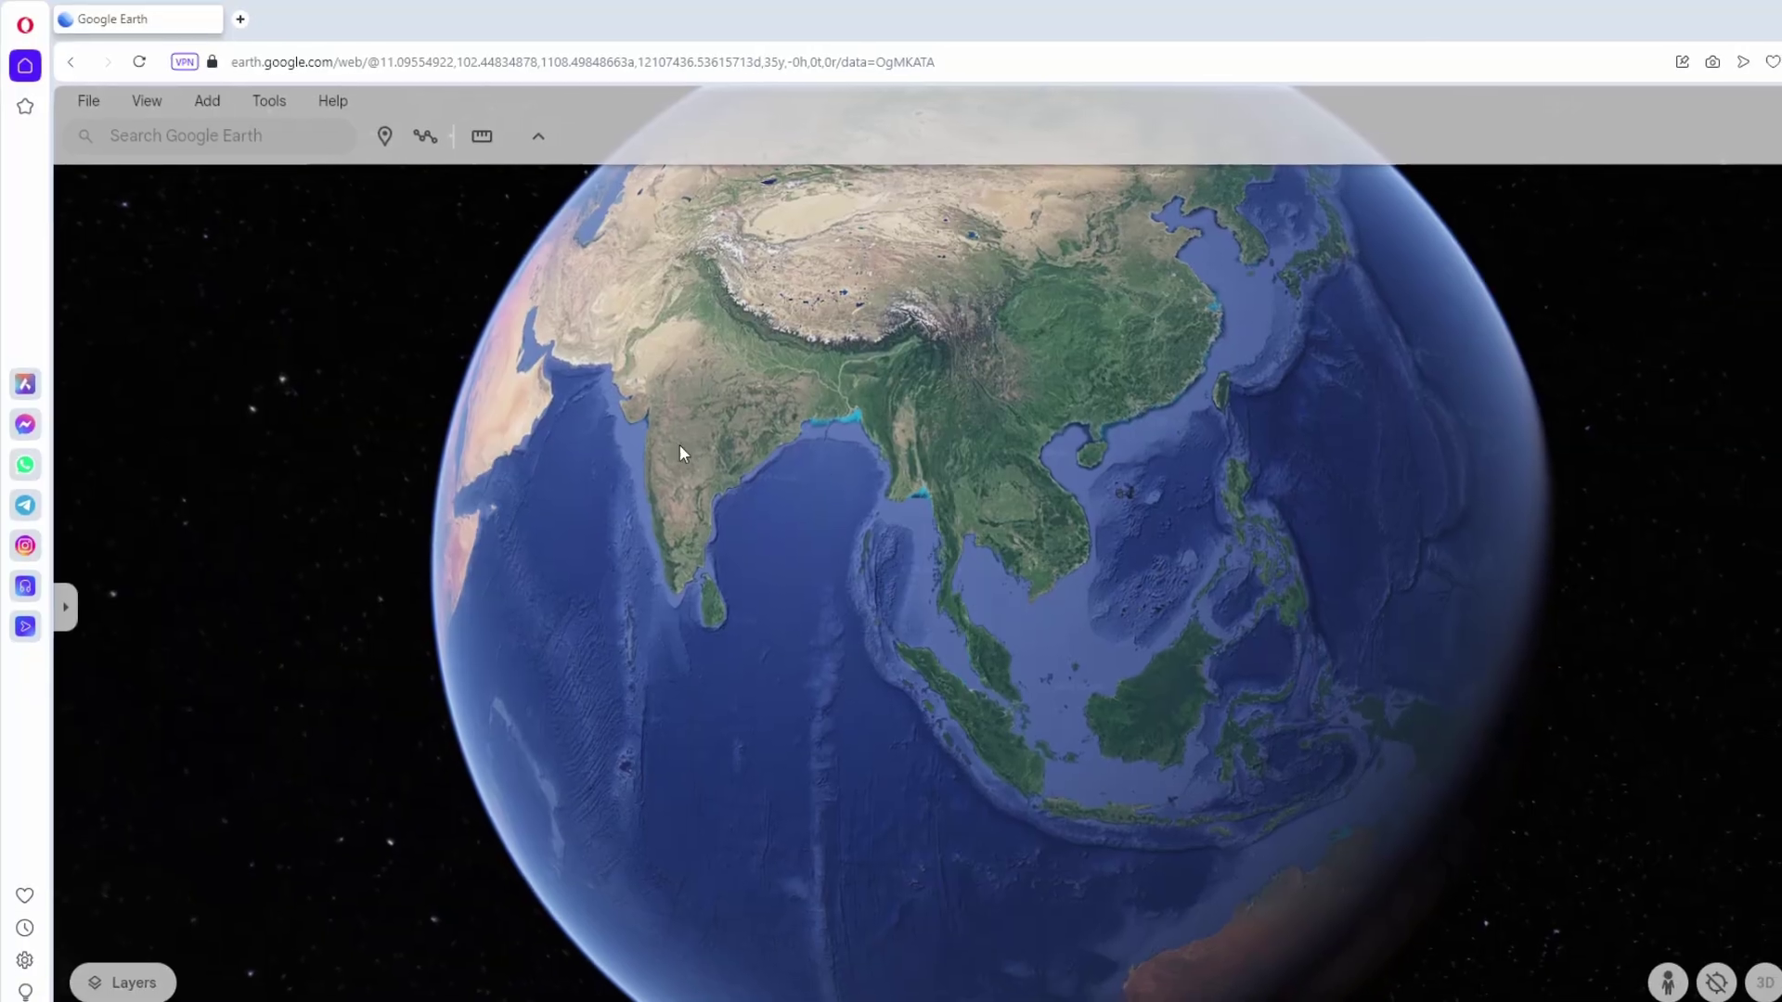
# Frame a close-up of the running-track stadium west of the airport runway on Vietnam's central coast, from about 830 m
pyautogui.scroll(10, 1045, 484)
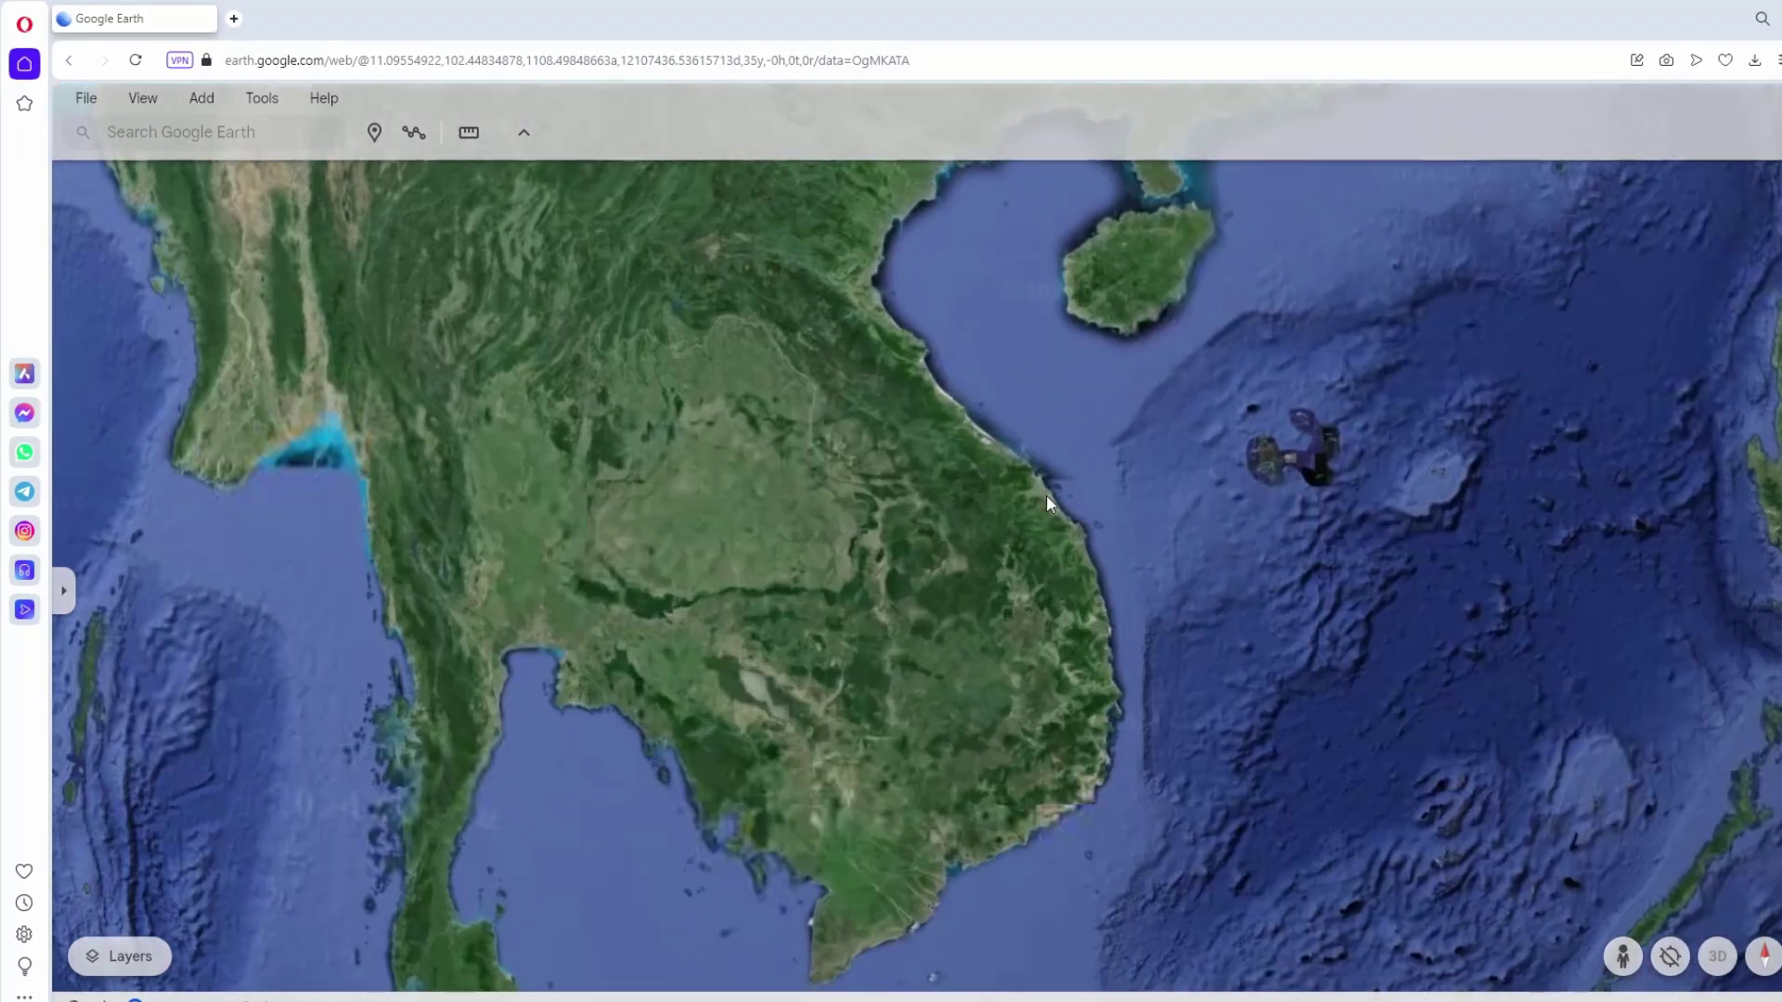
pyautogui.scroll(6, 1029, 473)
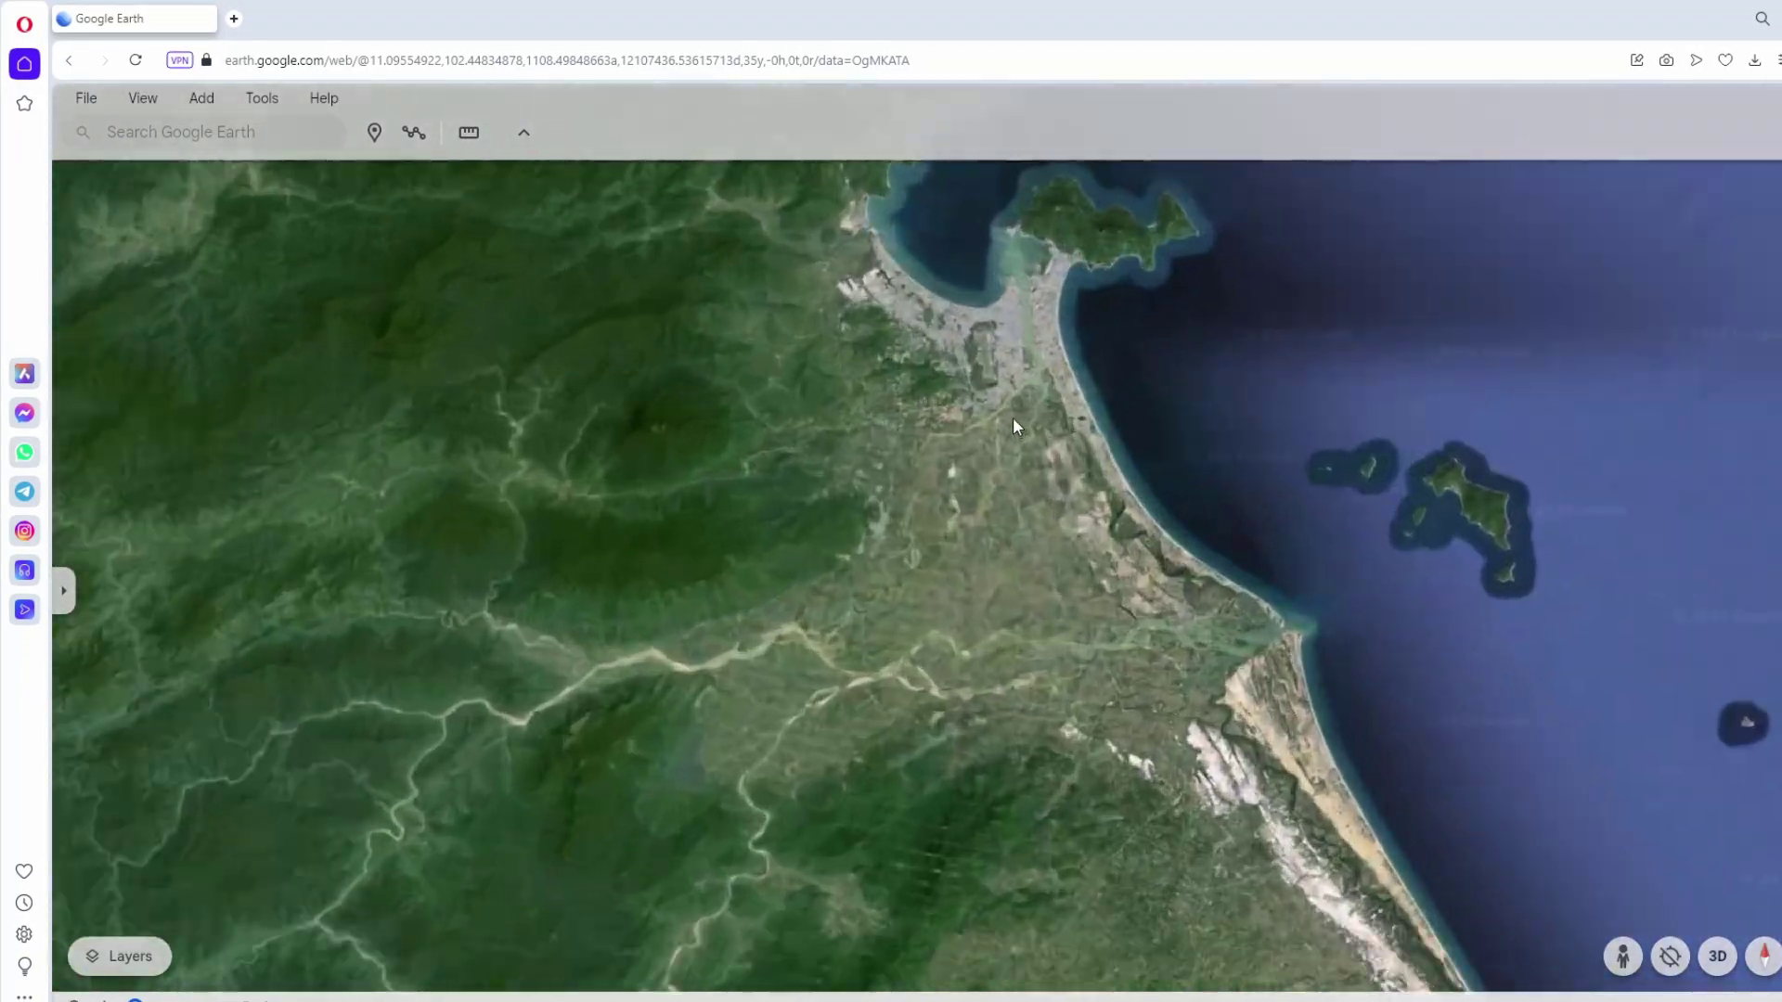
pyautogui.scroll(5, 995, 316)
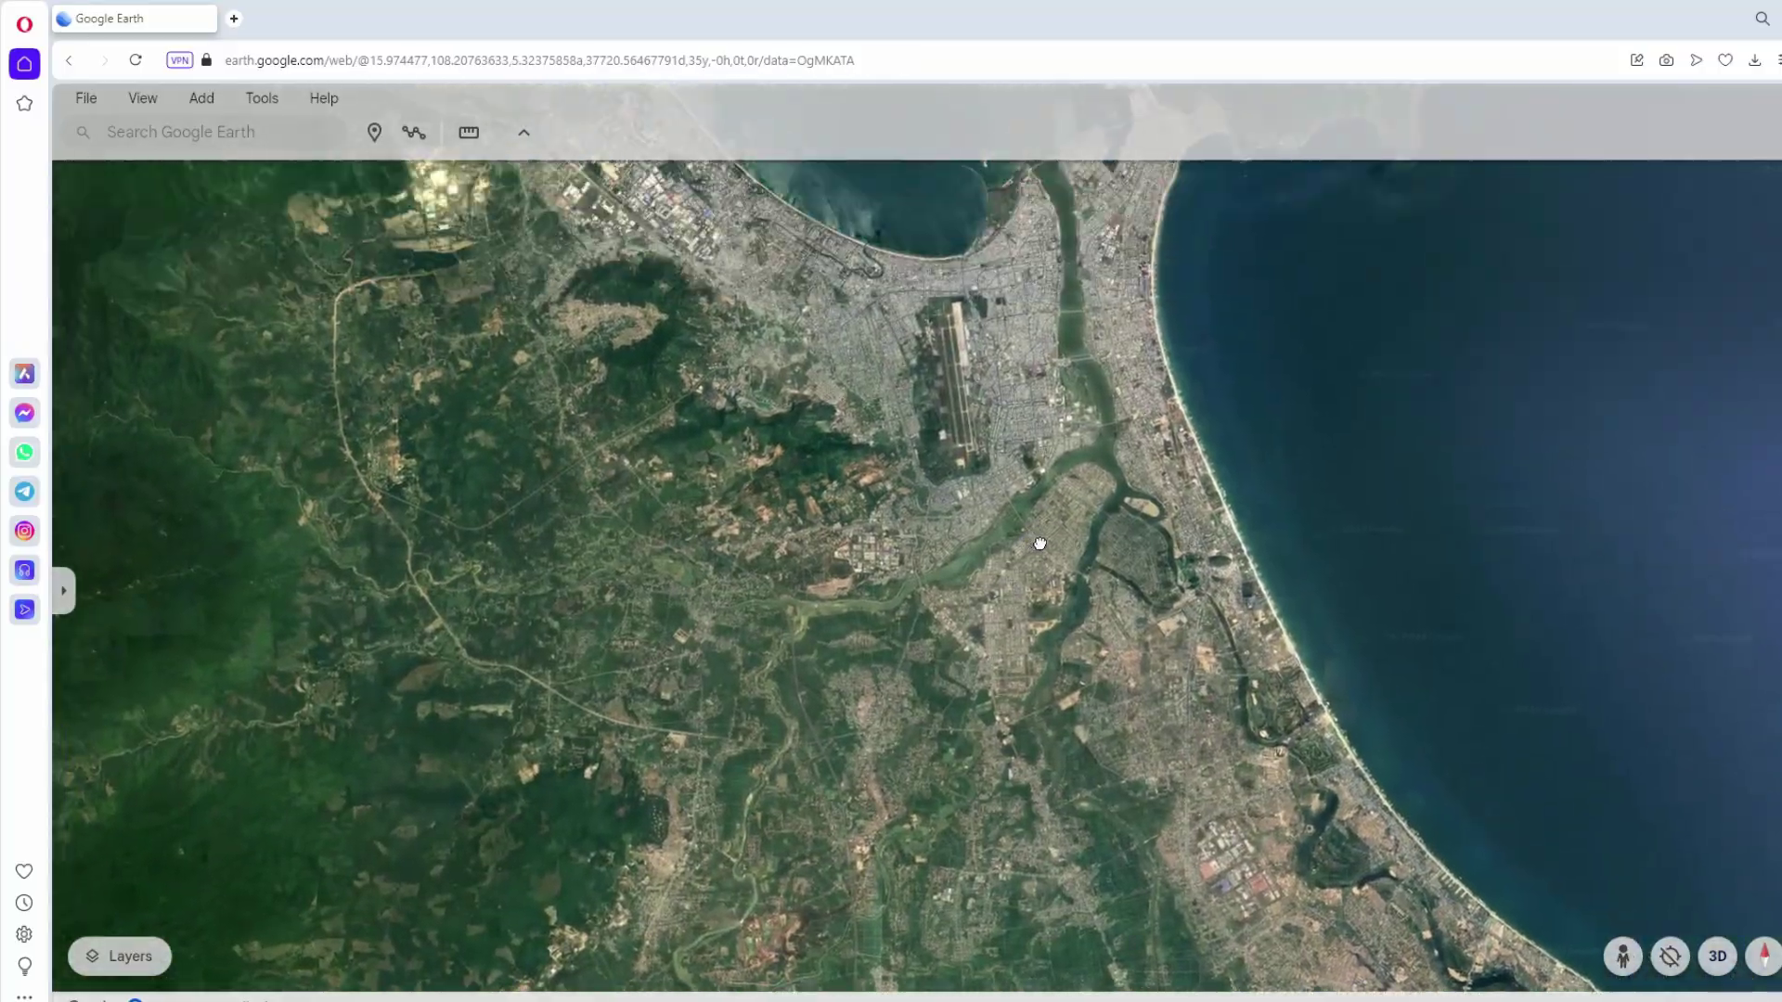
pyautogui.scroll(5, 956, 496)
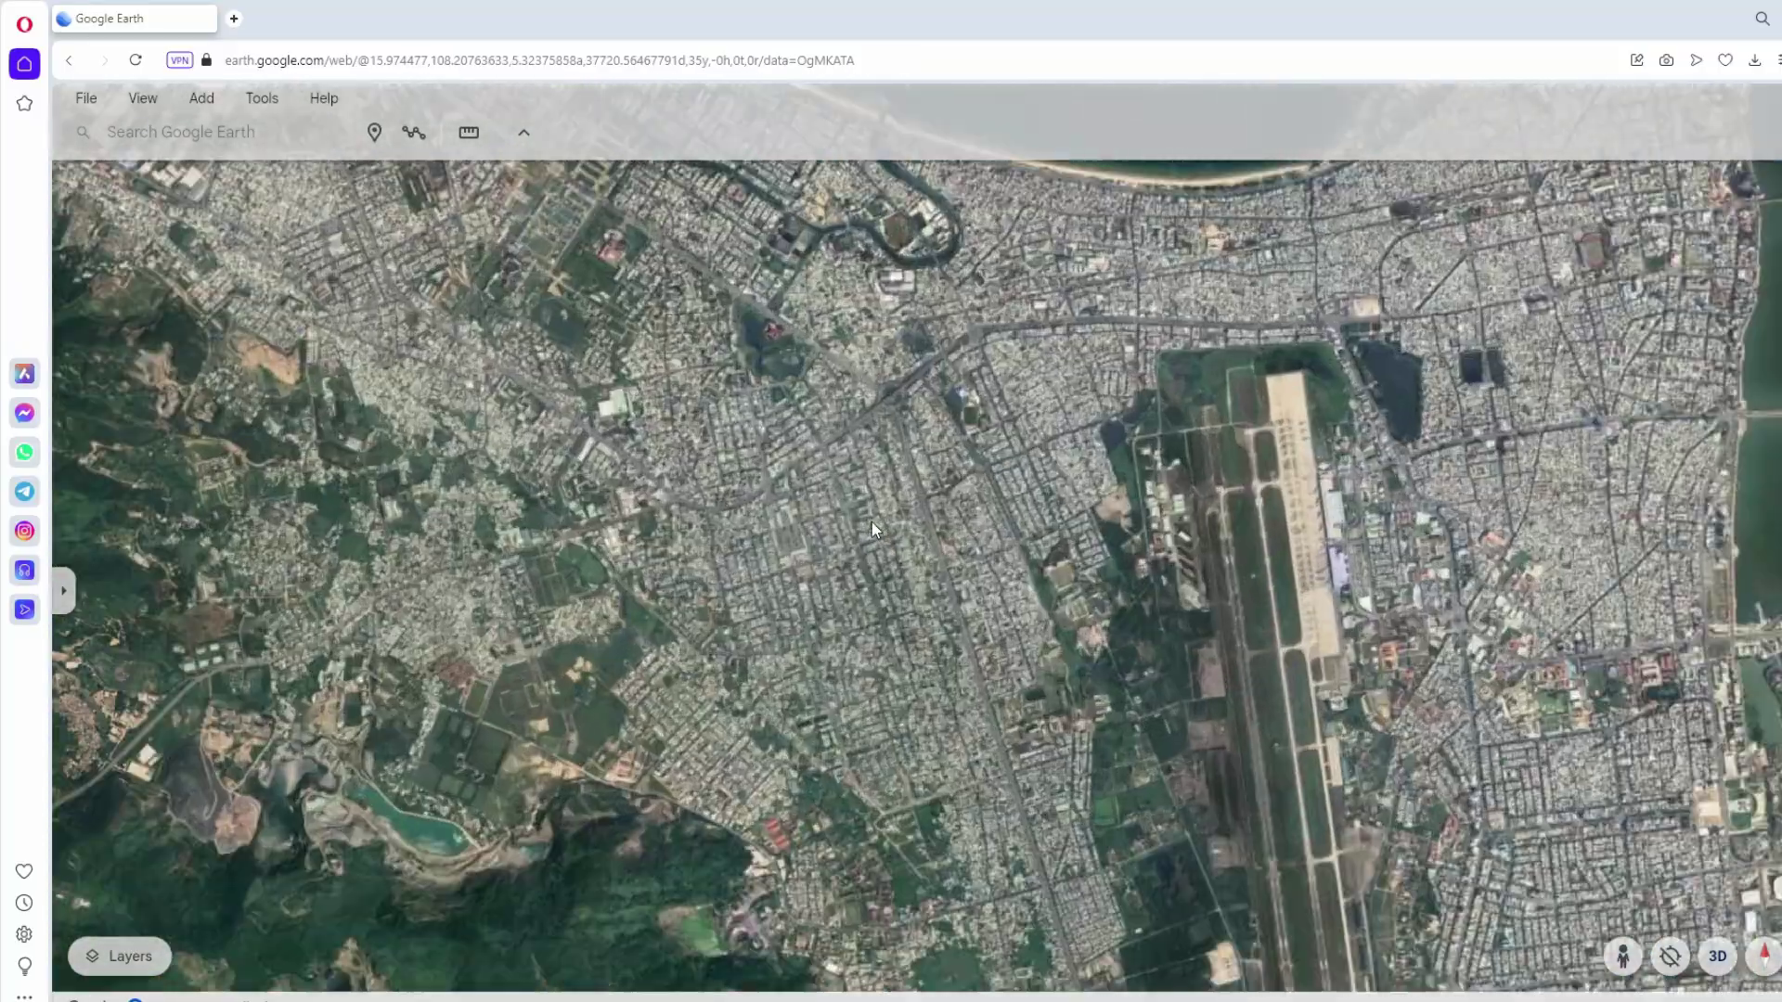
pyautogui.scroll(6, 1067, 436)
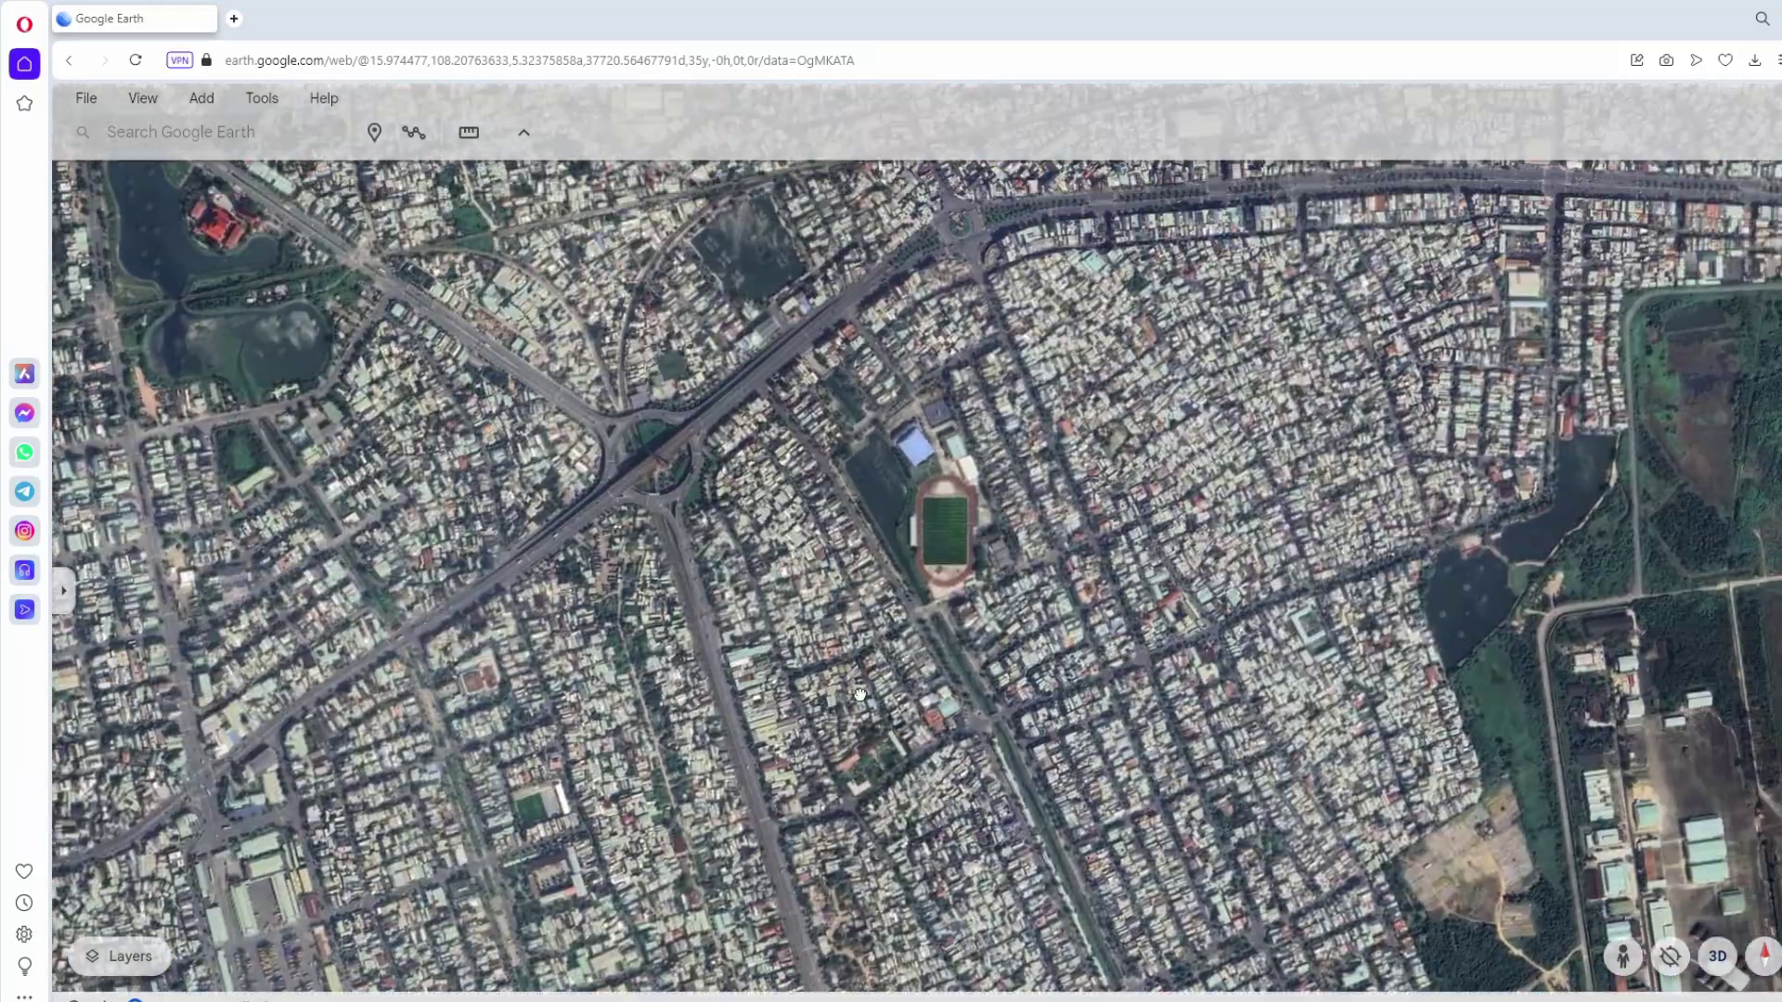
pyautogui.scroll(2, 937, 616)
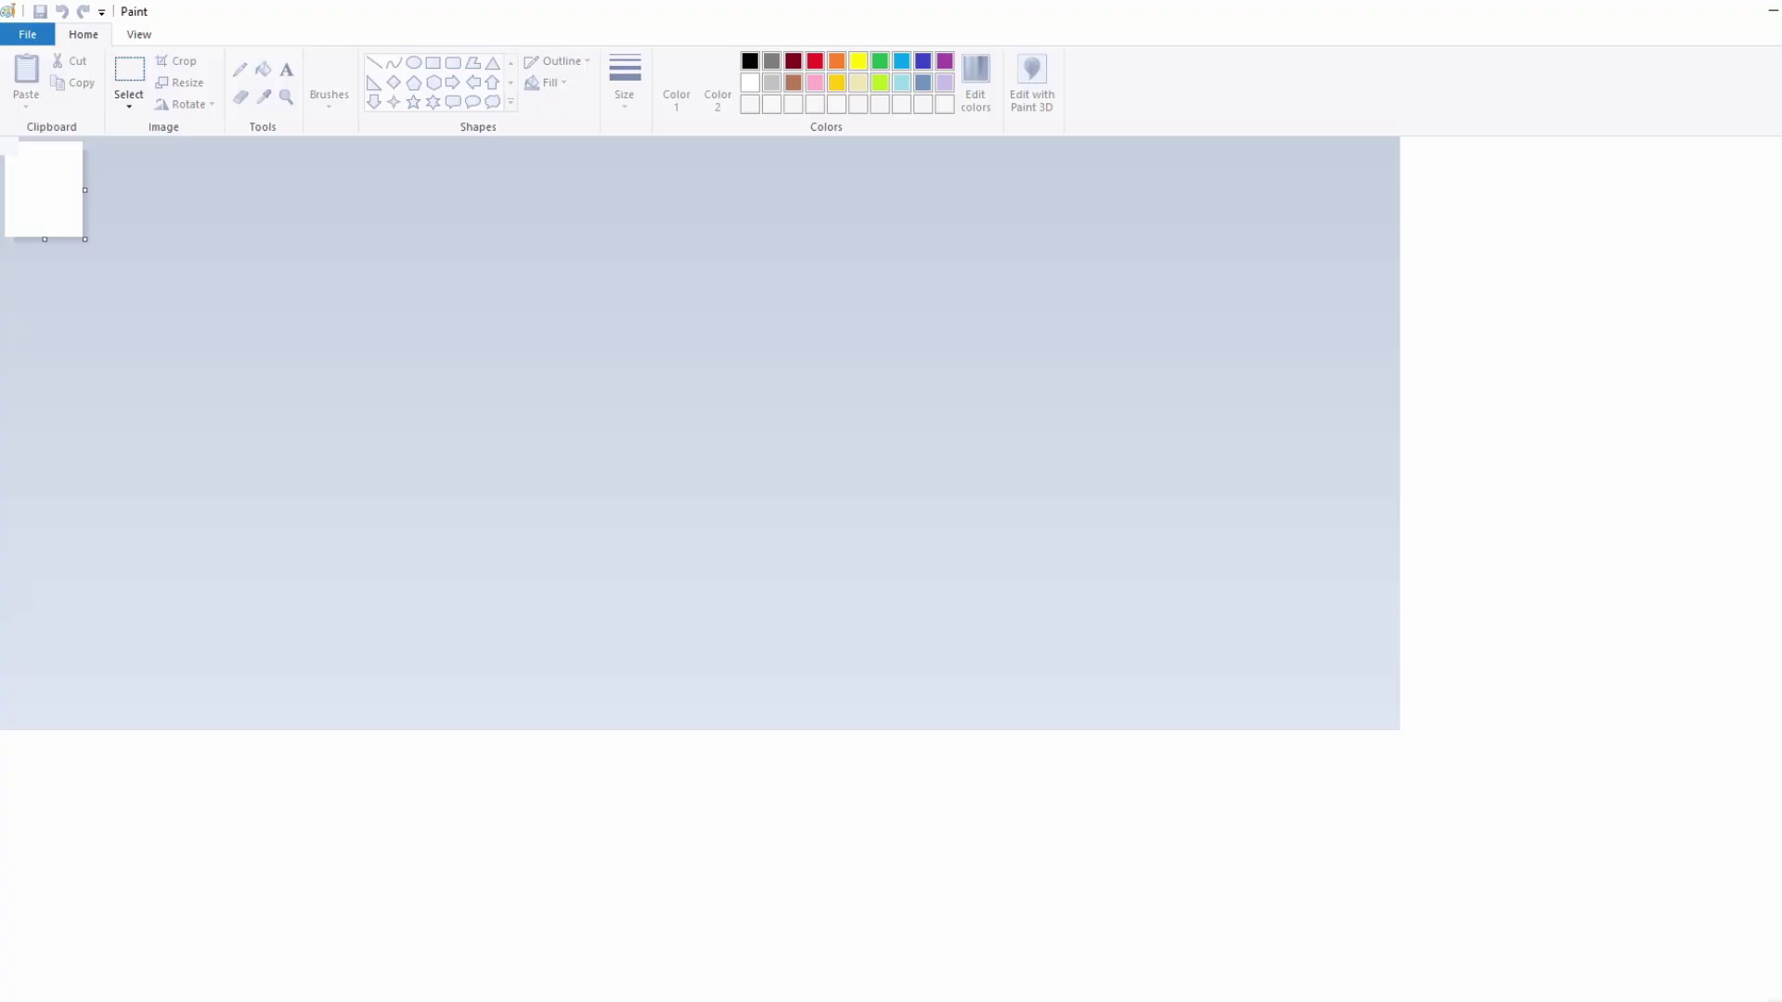
# Paste the captured stadium view into Paint, save it as a PNG named 1, and return to Google Earth
pyautogui.hotkey('ctrl', 'v')
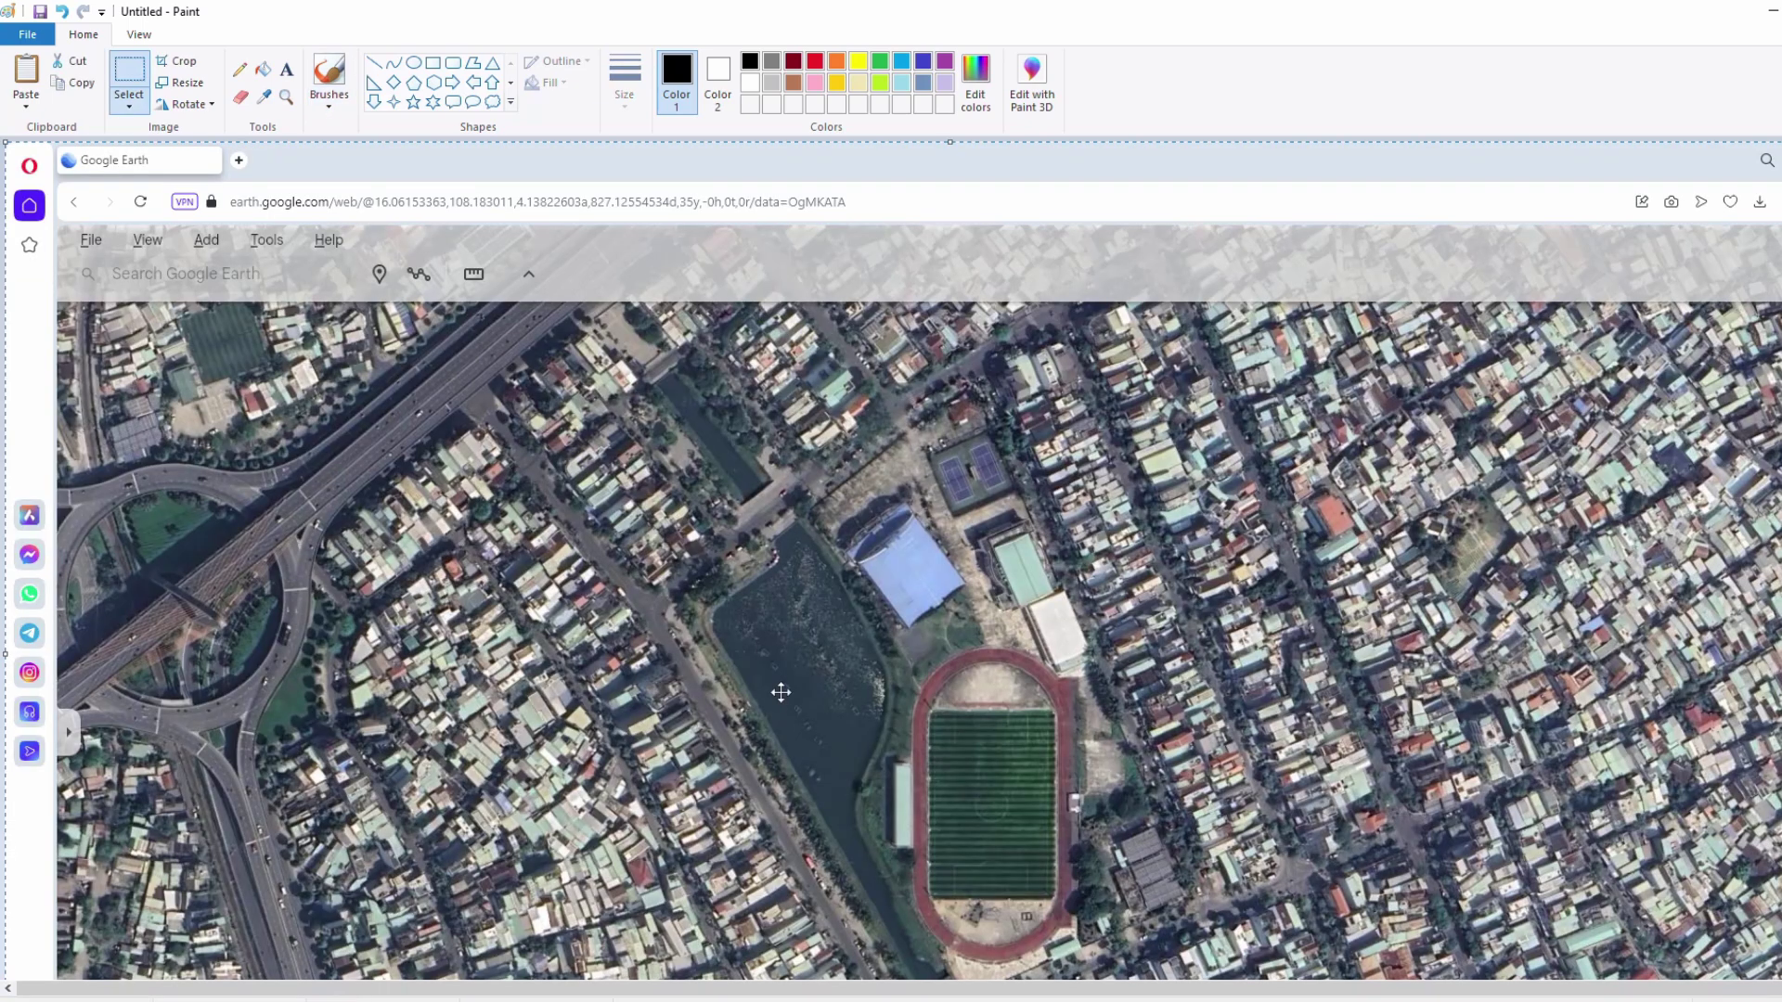
pyautogui.click(27, 34)
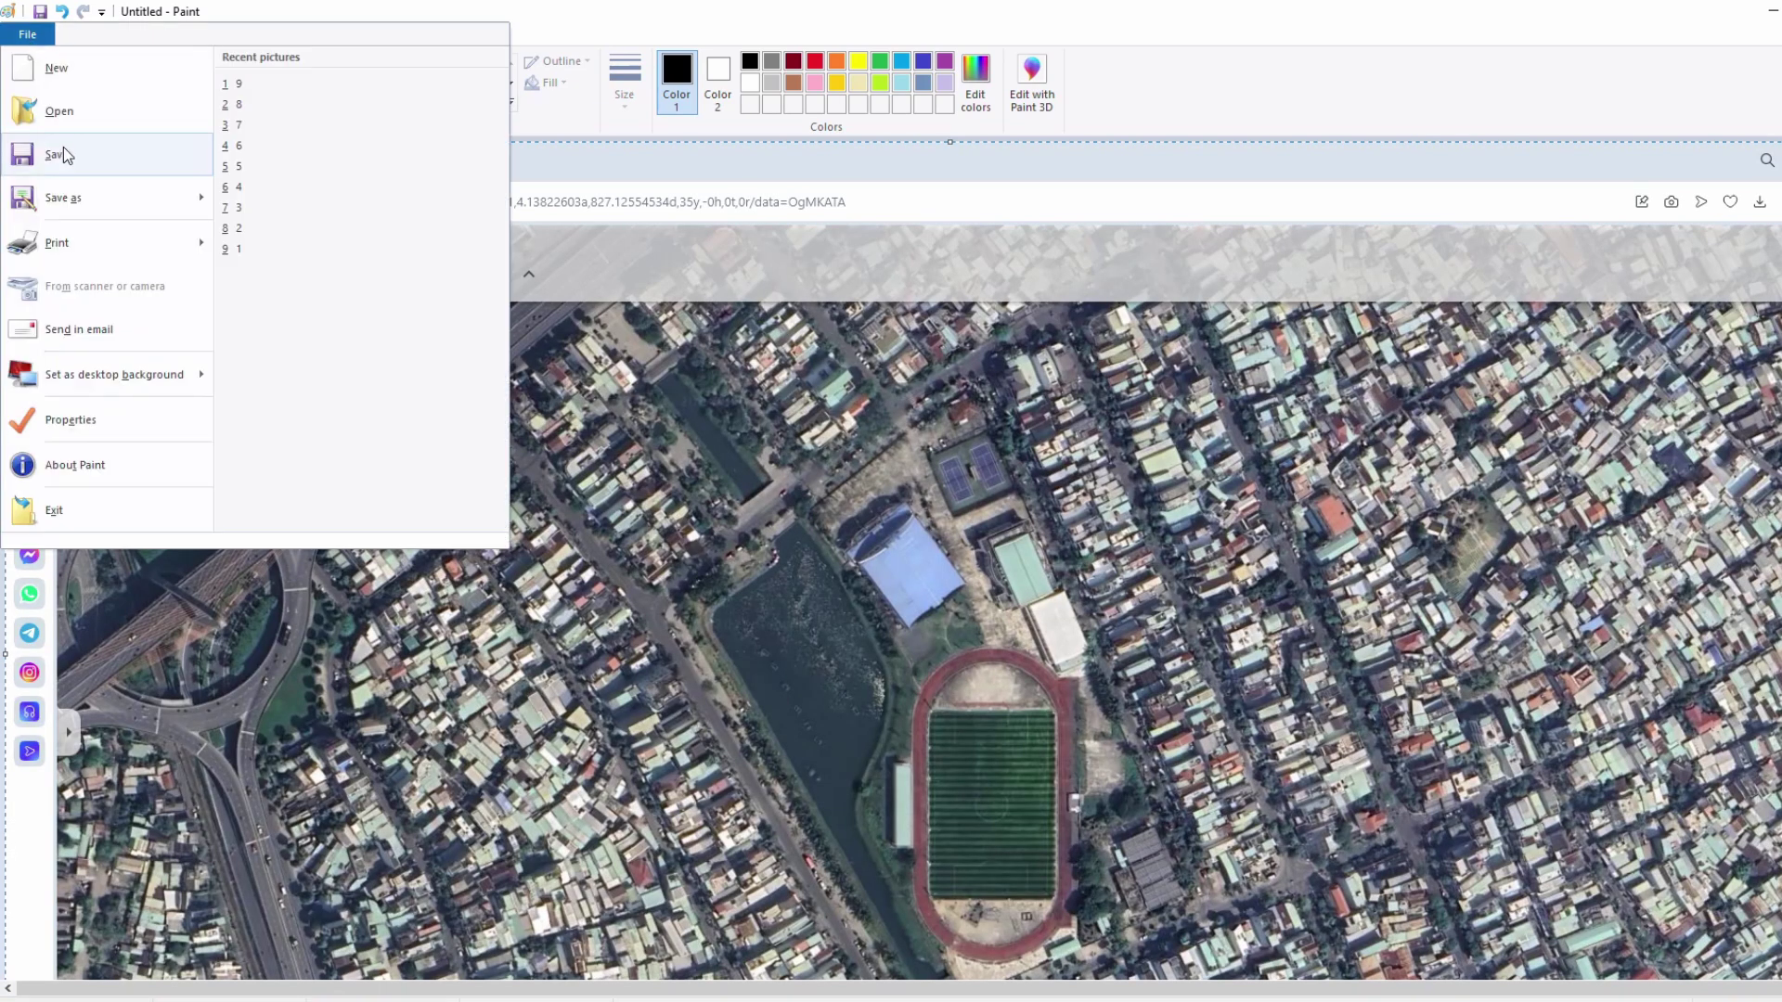
pyautogui.click(74, 200)
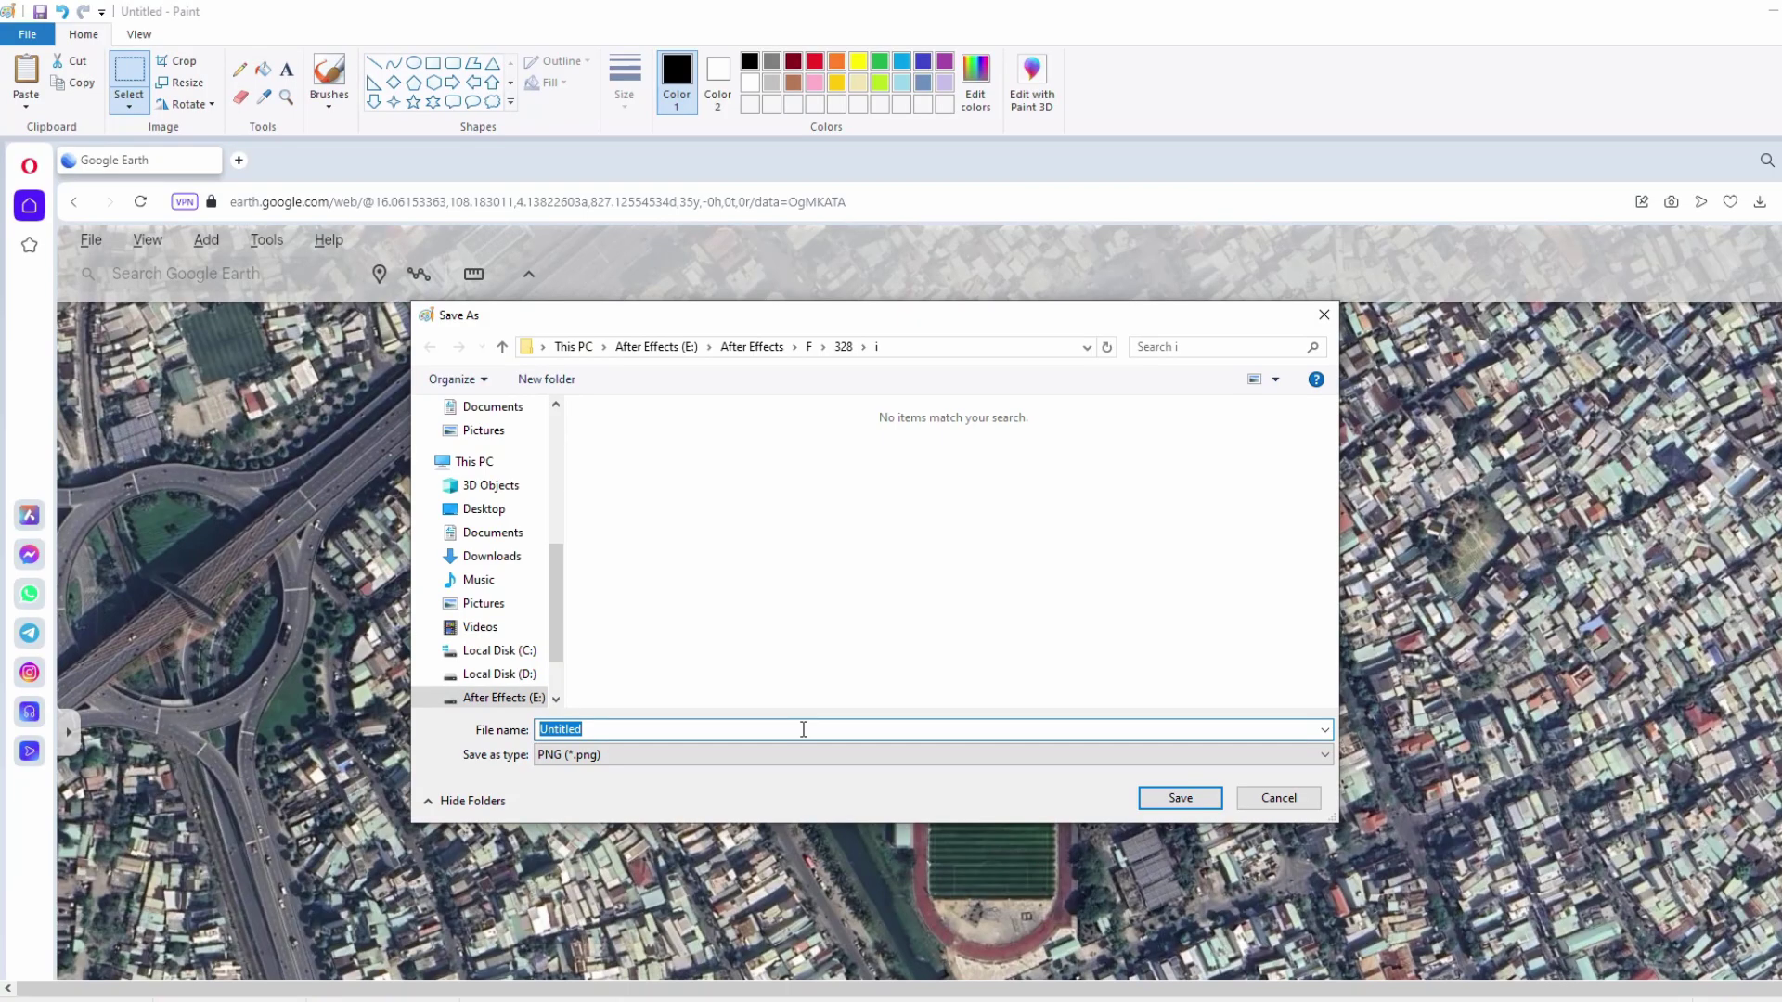
pyautogui.click(1181, 798)
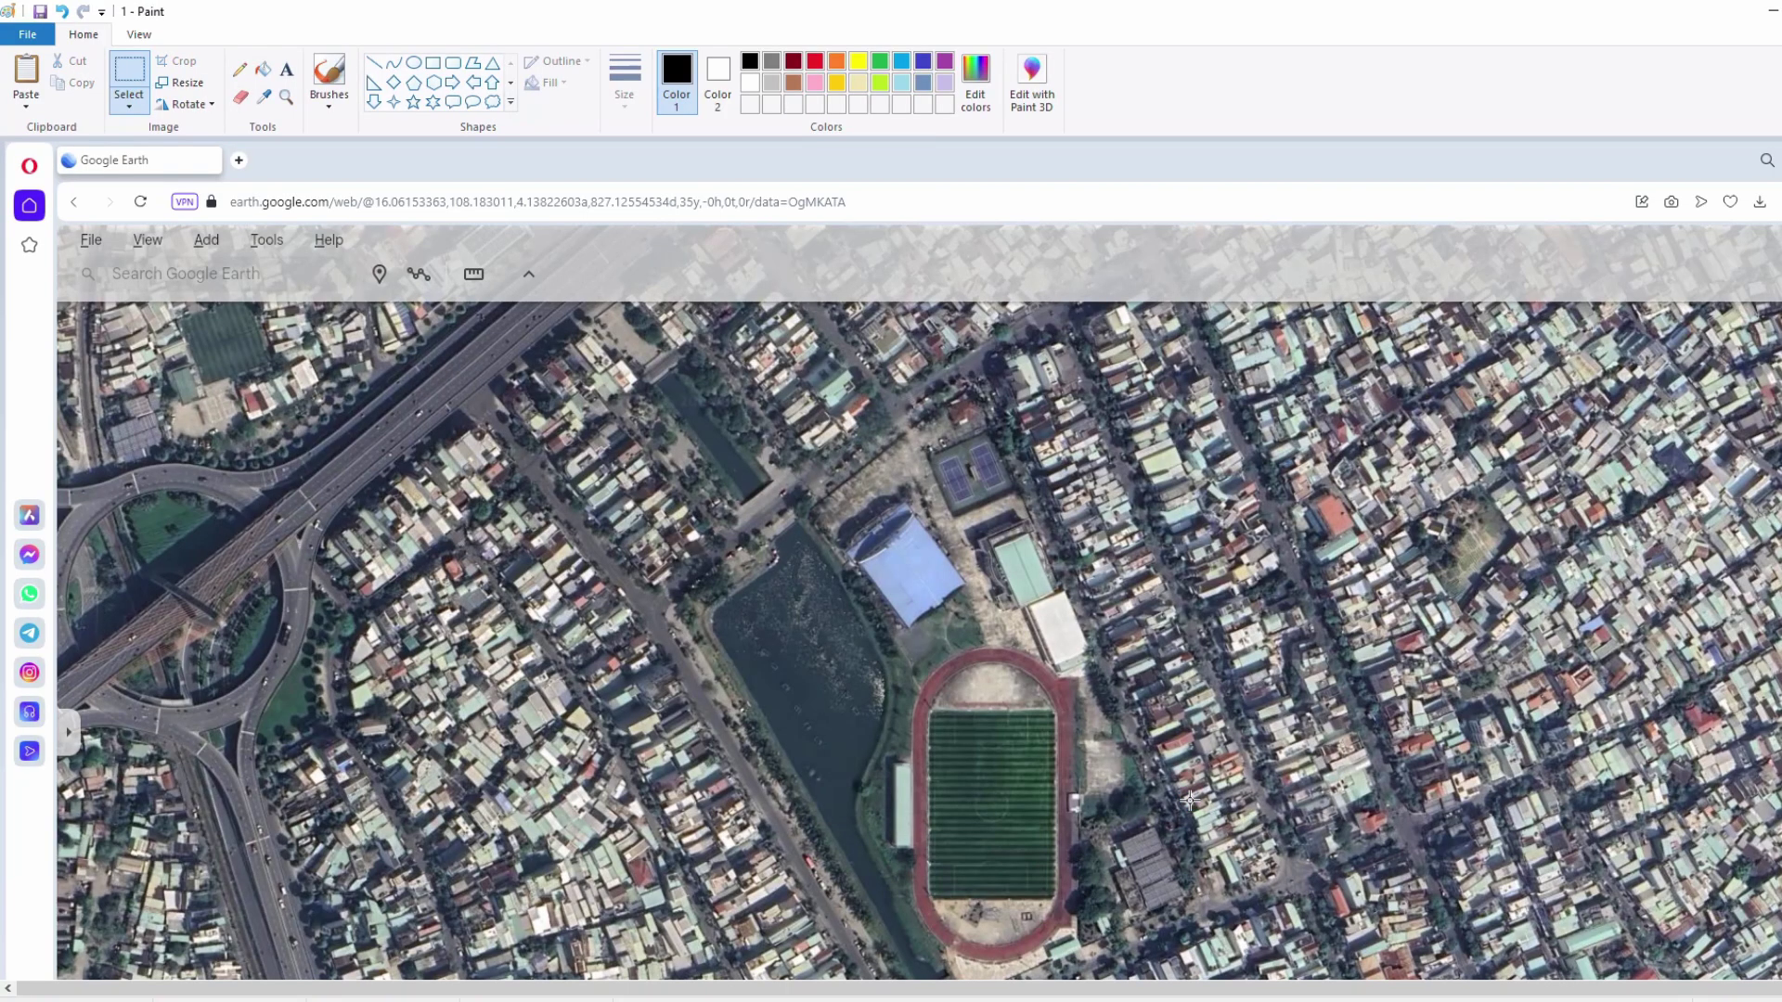
pyautogui.click(1768, 13)
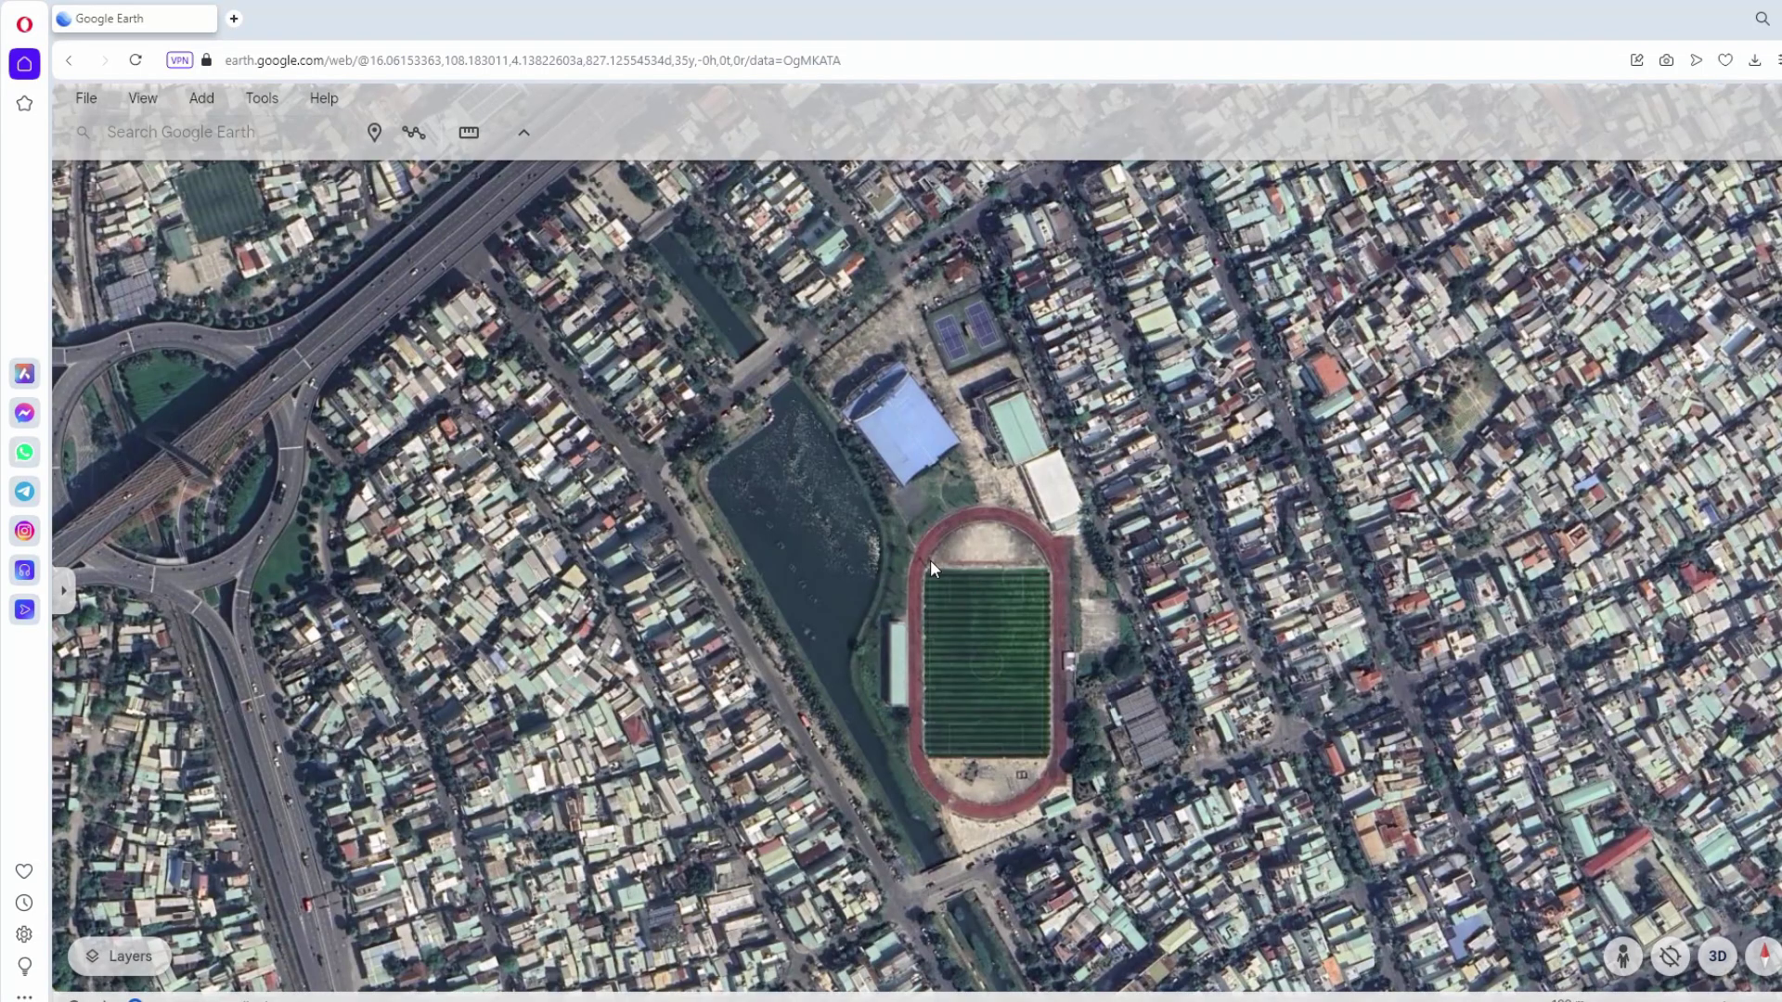
# Capture the stadium and airport district from about 4.4 km, replace the picture in Paint with it, and save it as 2
pyautogui.scroll(-10, 932, 564)
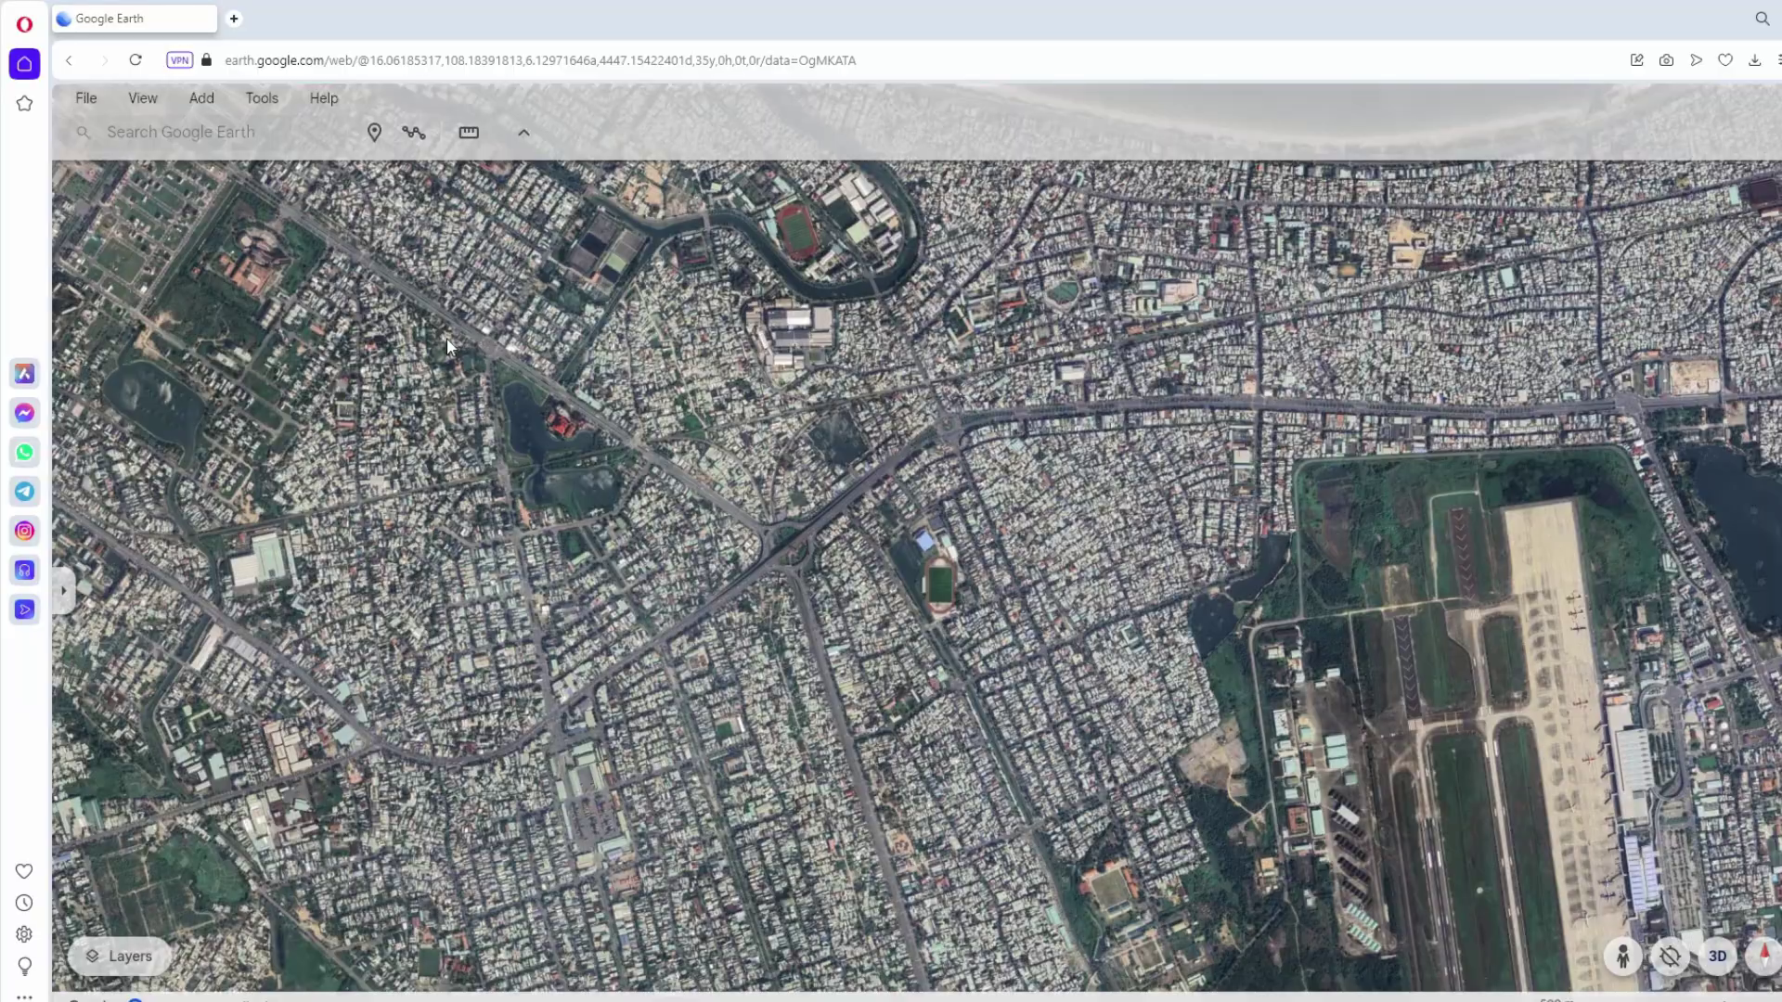
pyautogui.hotkey('alt', 'Tab')
pyautogui.hotkey('ctrl', 'a')
pyautogui.press('Delete')
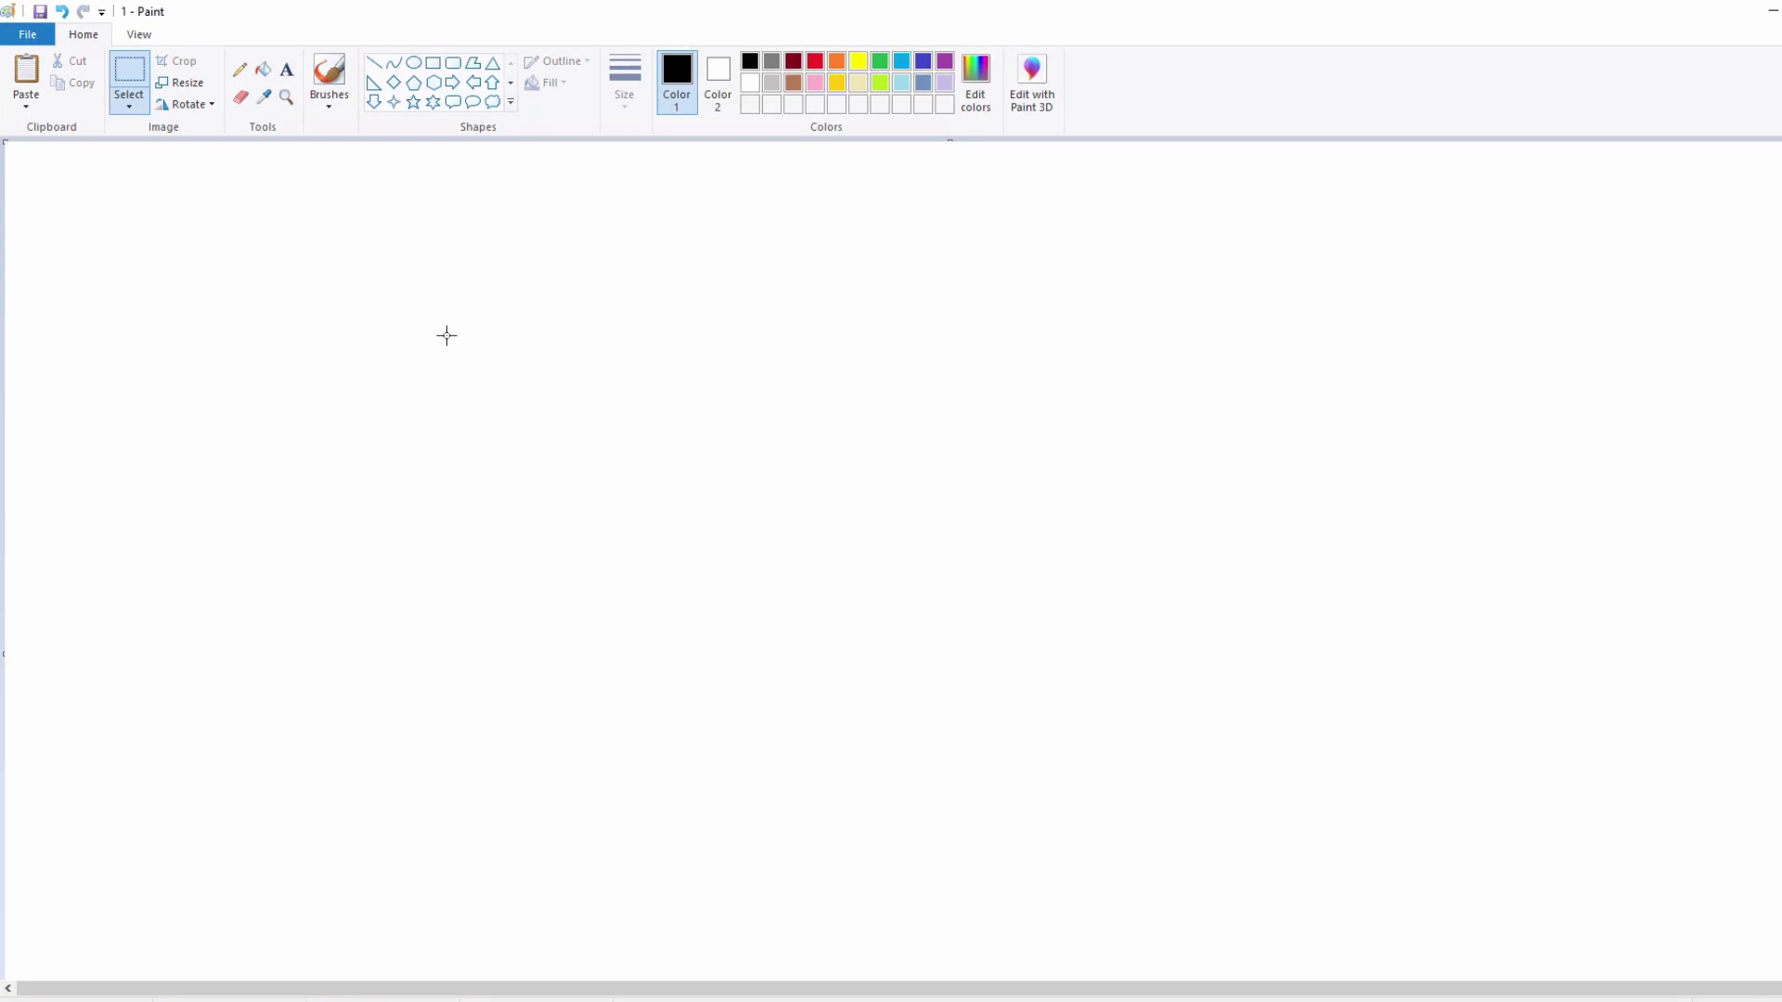
pyautogui.hotkey('ctrl', 'v')
pyautogui.click(35, 36)
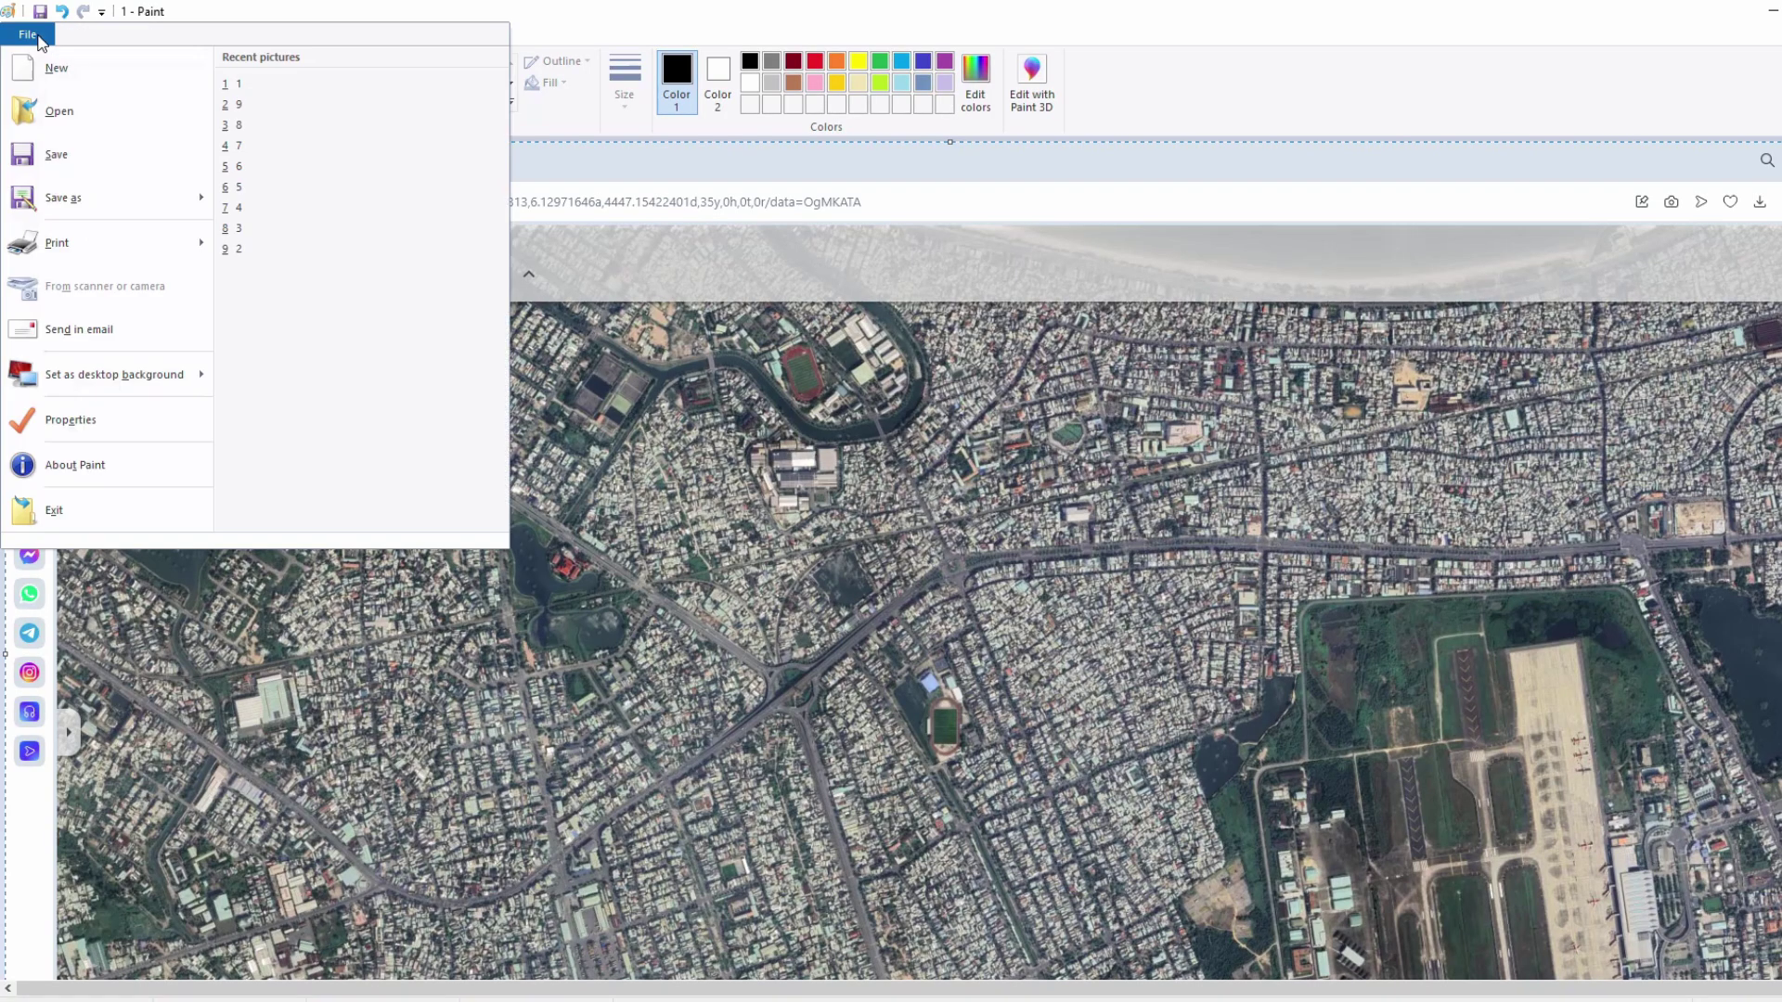
pyautogui.click(65, 197)
pyautogui.write('2')
pyautogui.click(1180, 797)
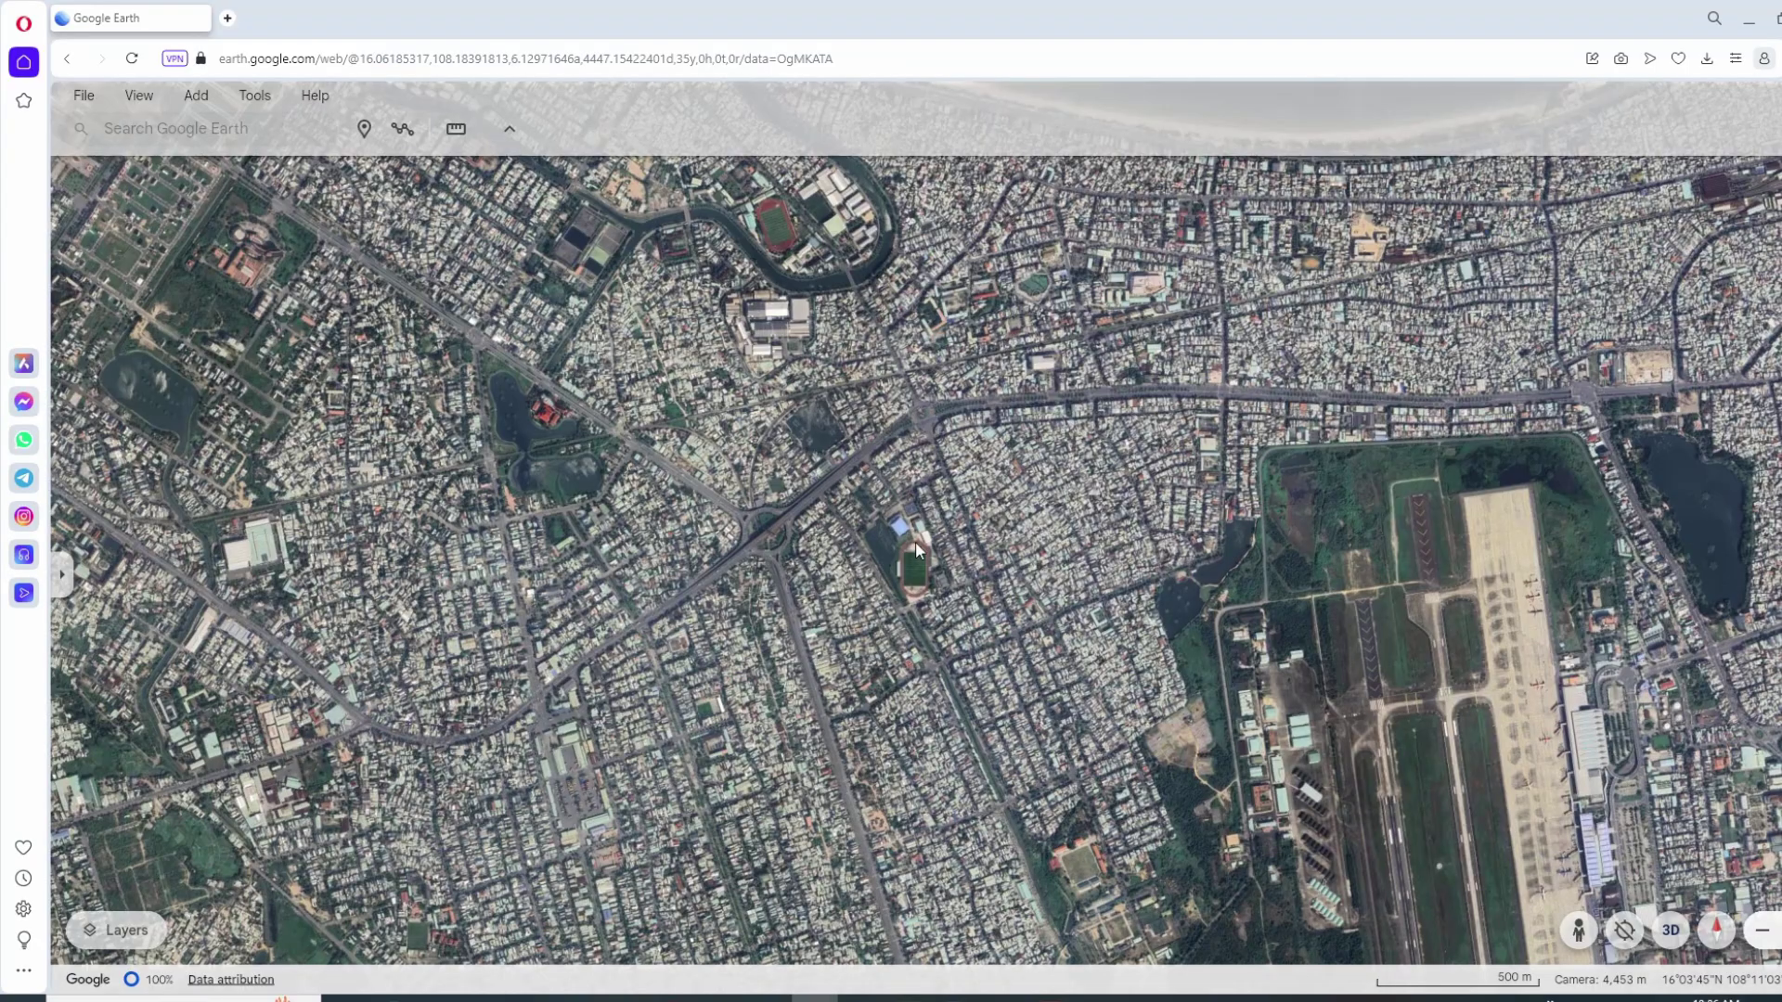
# Capture the whole coastal city from about 28 km, replace the picture in Paint with it, and save it as 3
pyautogui.scroll(-5, 908, 554)
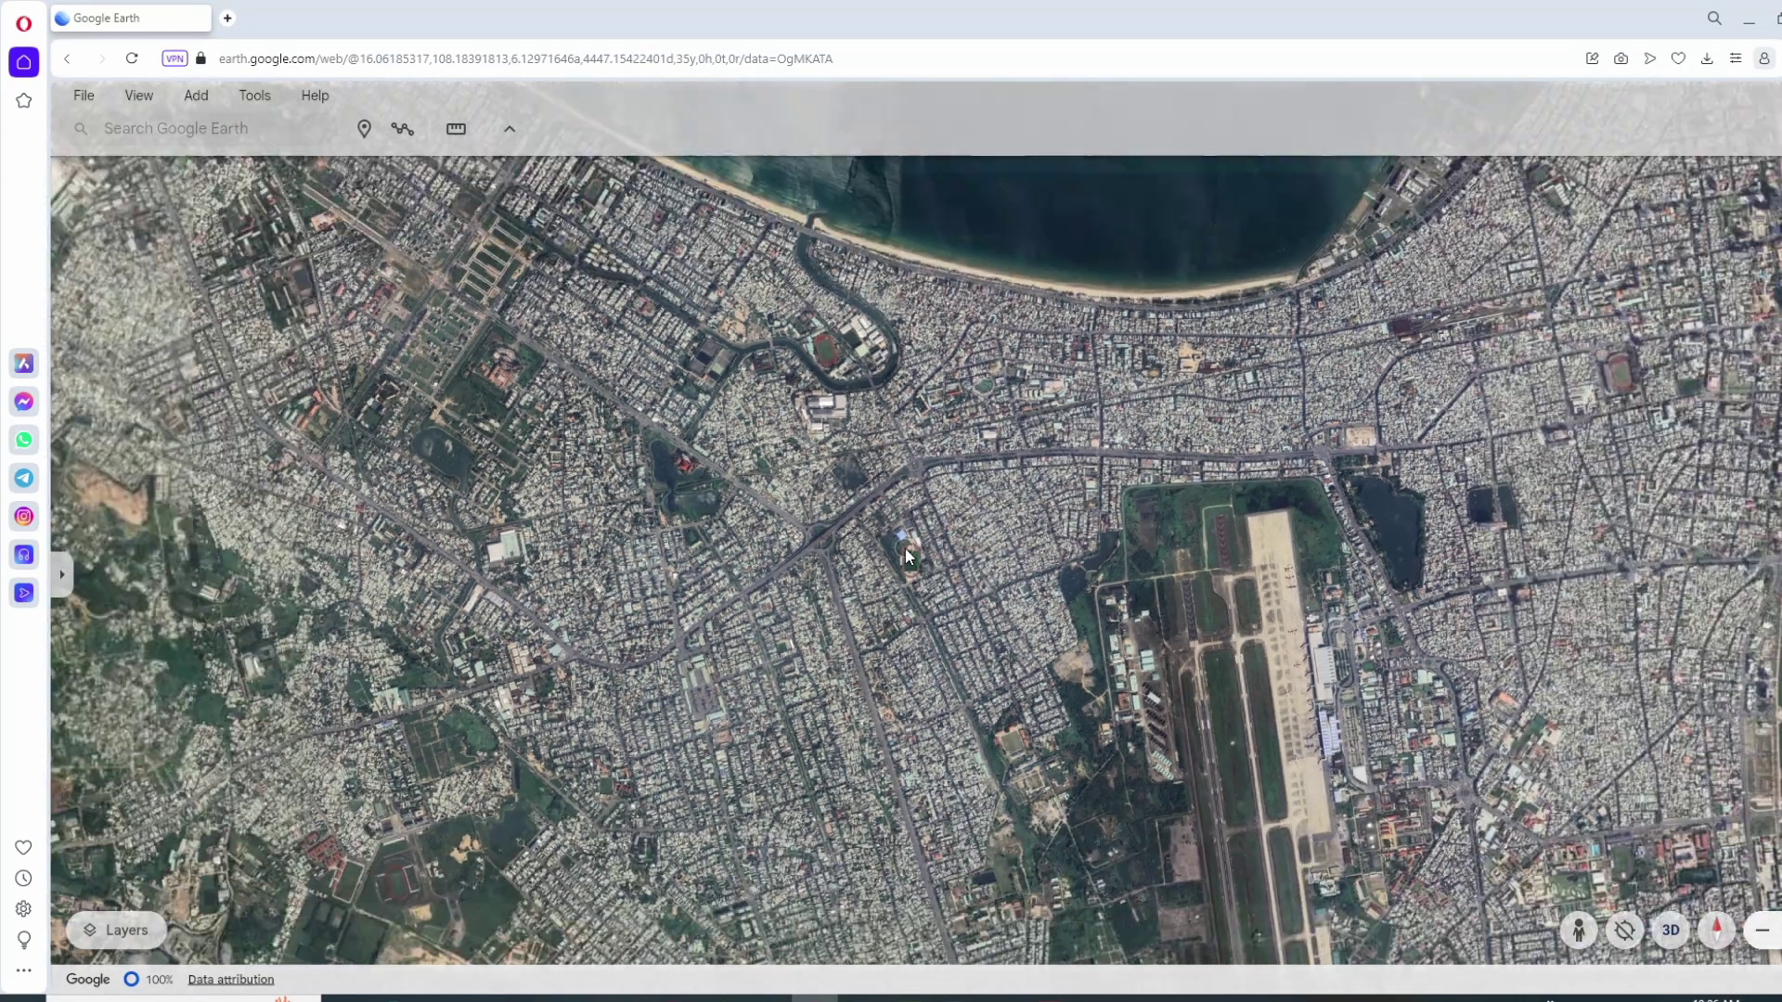
pyautogui.scroll(-2, 905, 549)
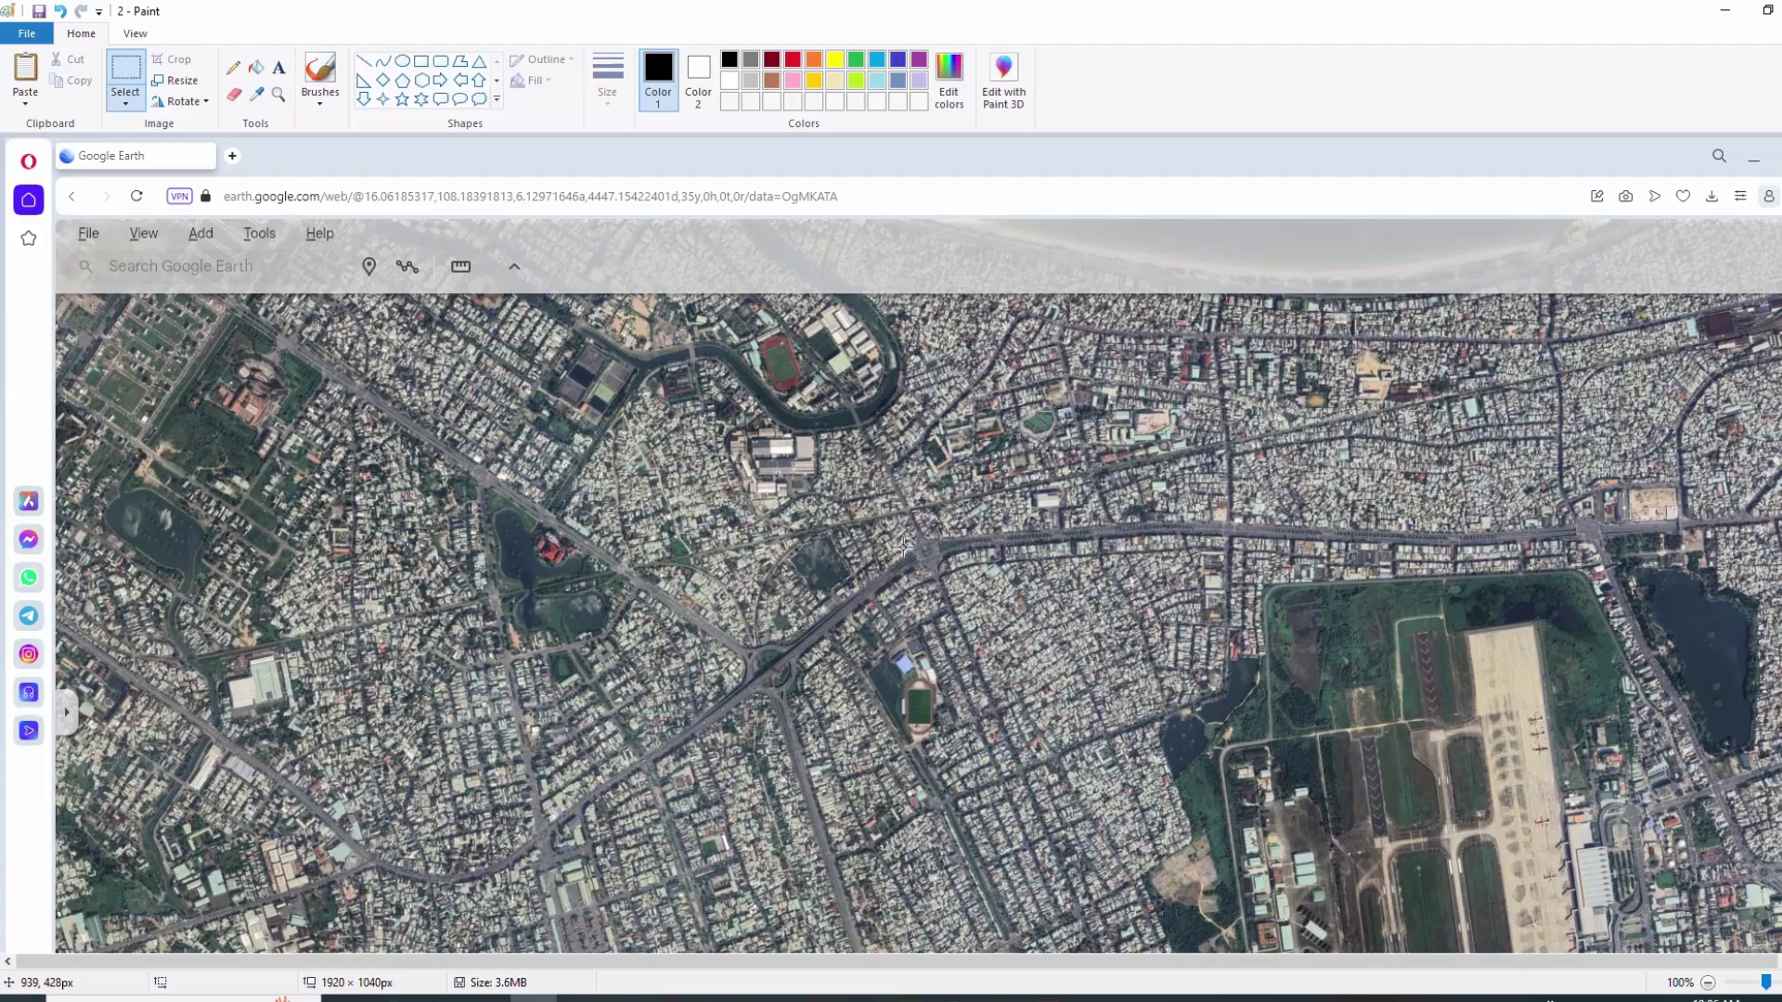
pyautogui.hotkey('ctrl', 'a')
pyautogui.press('Delete')
pyautogui.hotkey('ctrl', 'v')
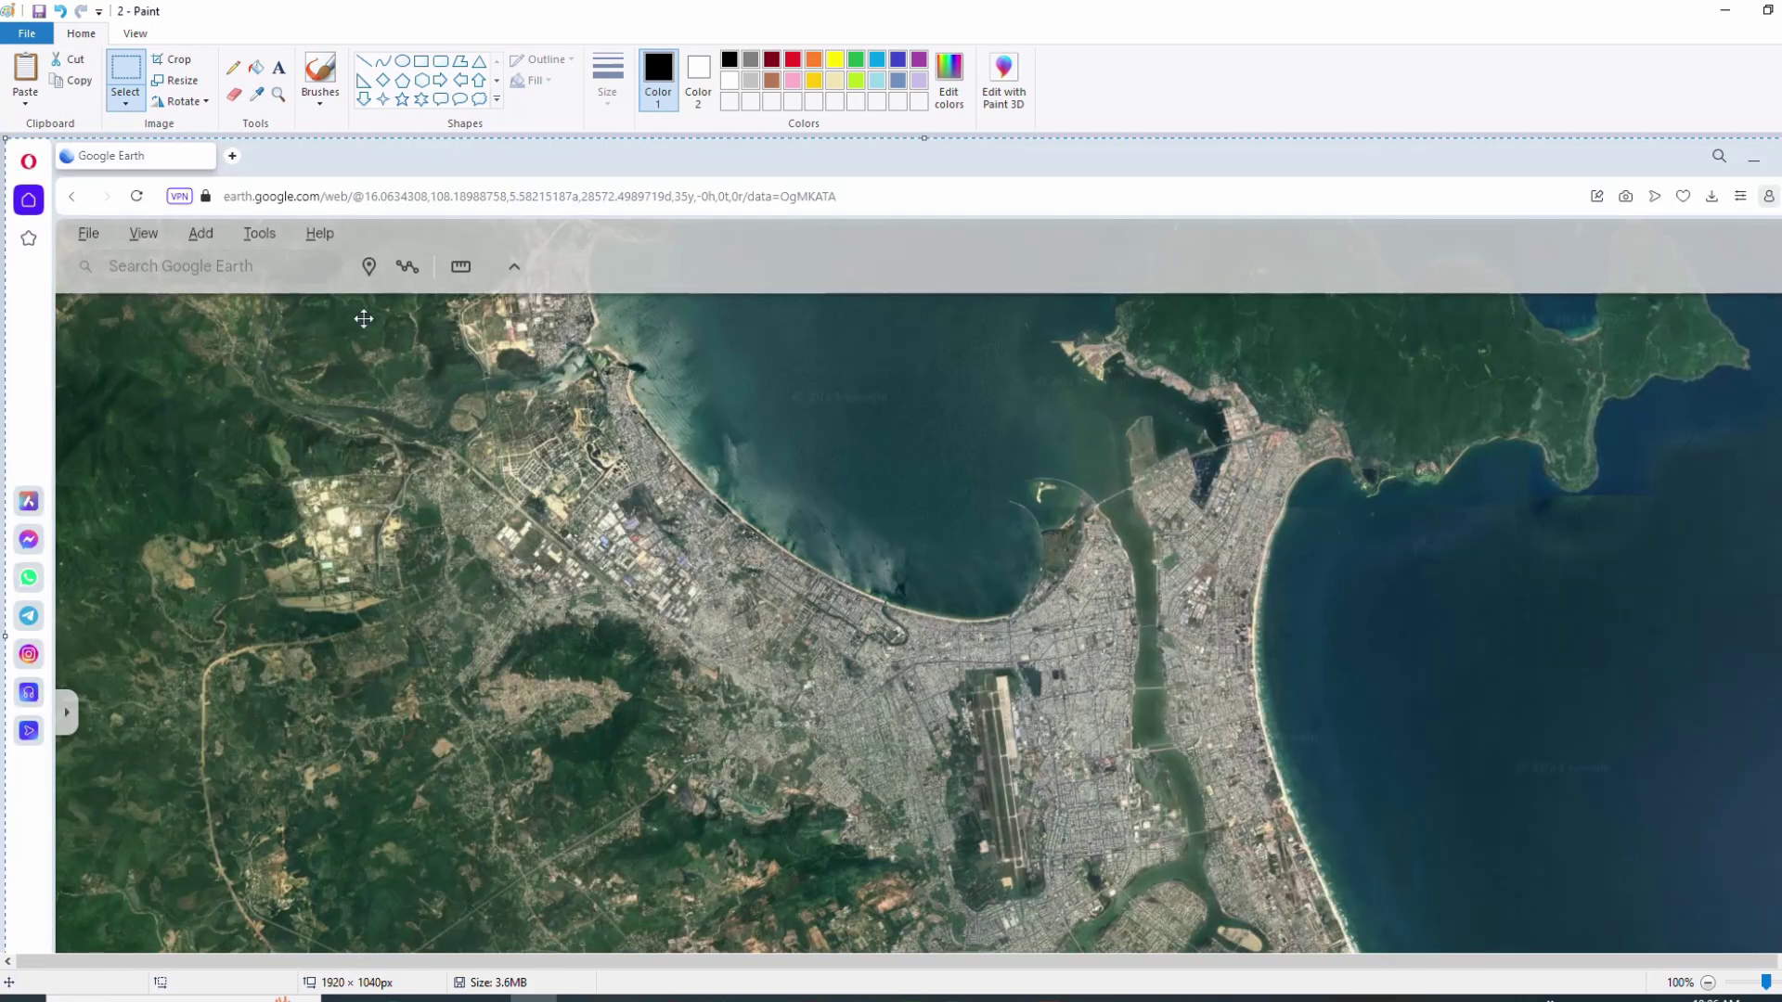
pyautogui.click(27, 34)
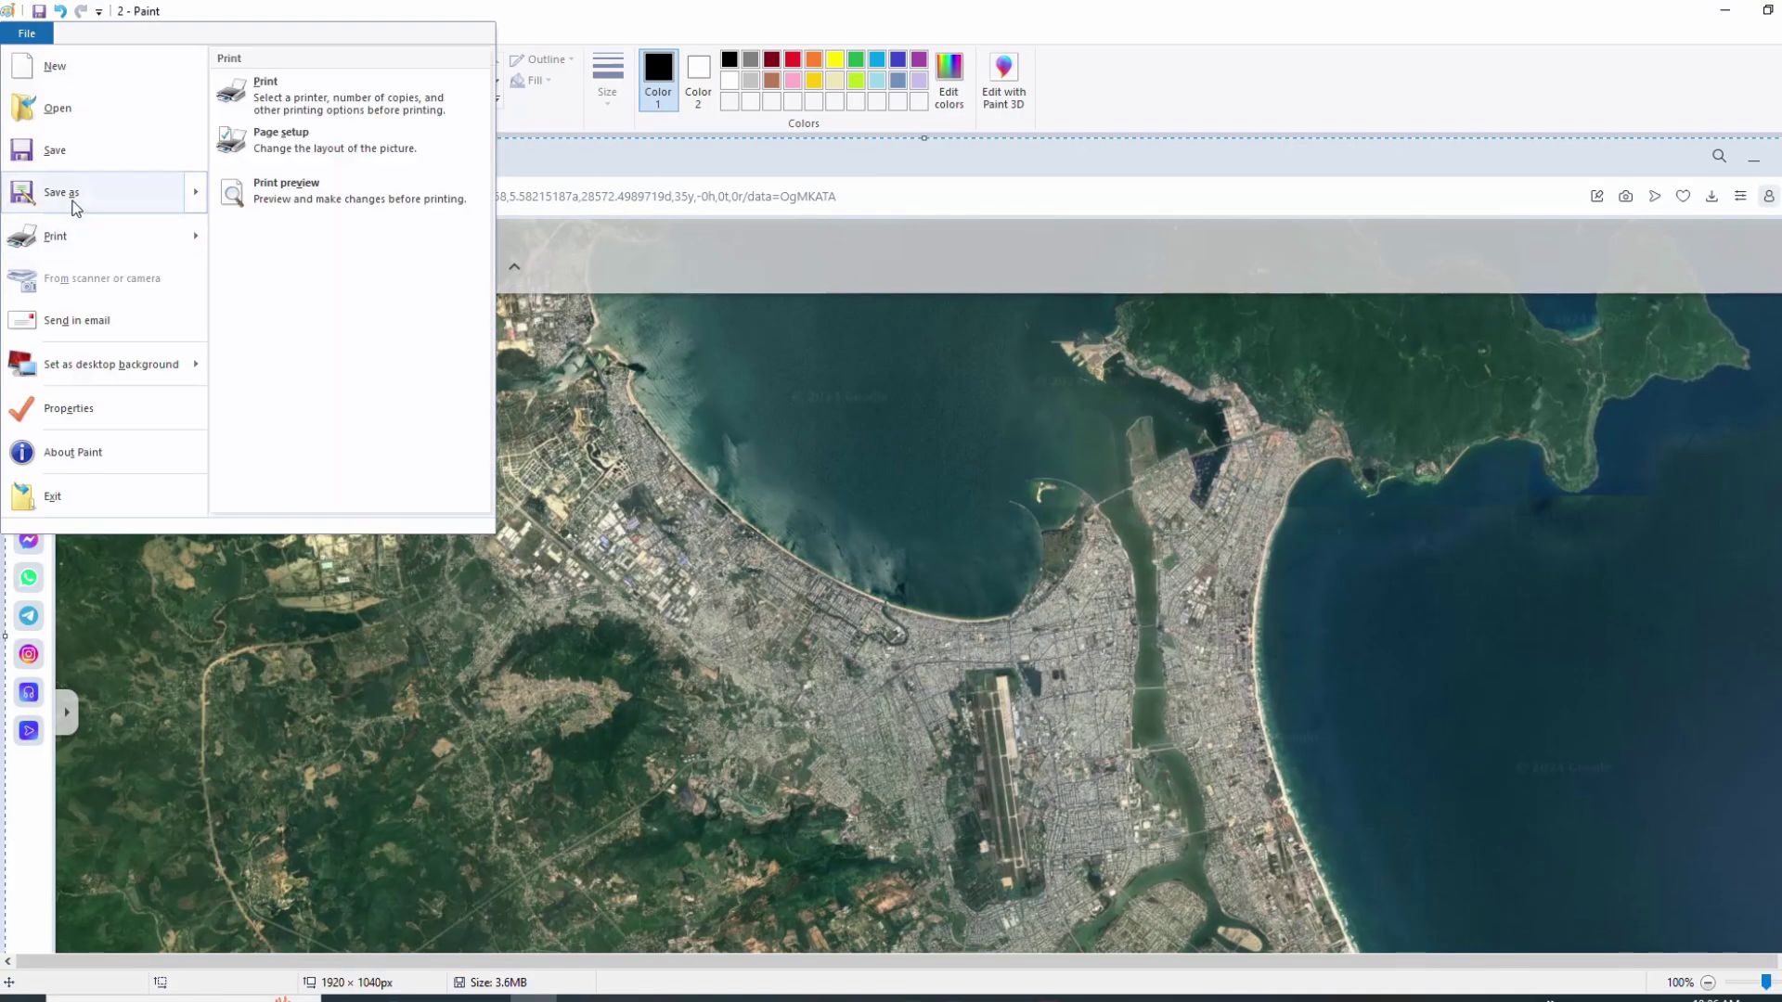
pyautogui.click(73, 202)
pyautogui.write('3')
pyautogui.click(1148, 775)
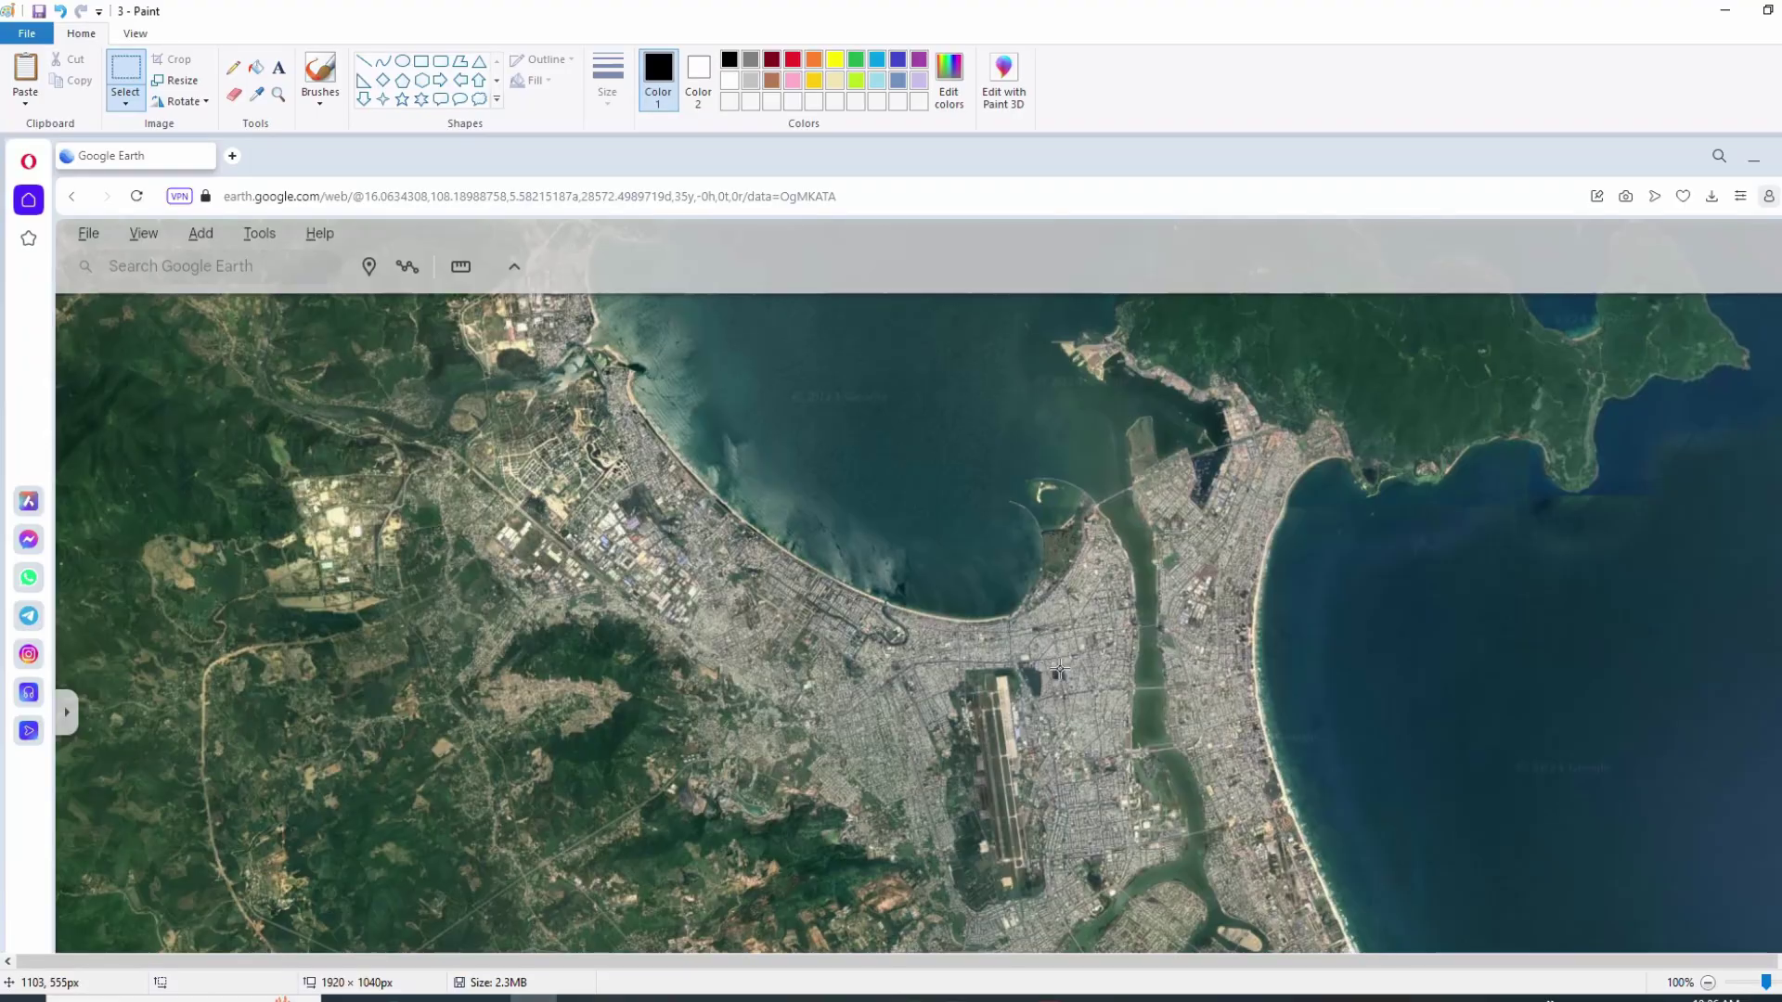
pyautogui.hotkey('alt', 'F4')
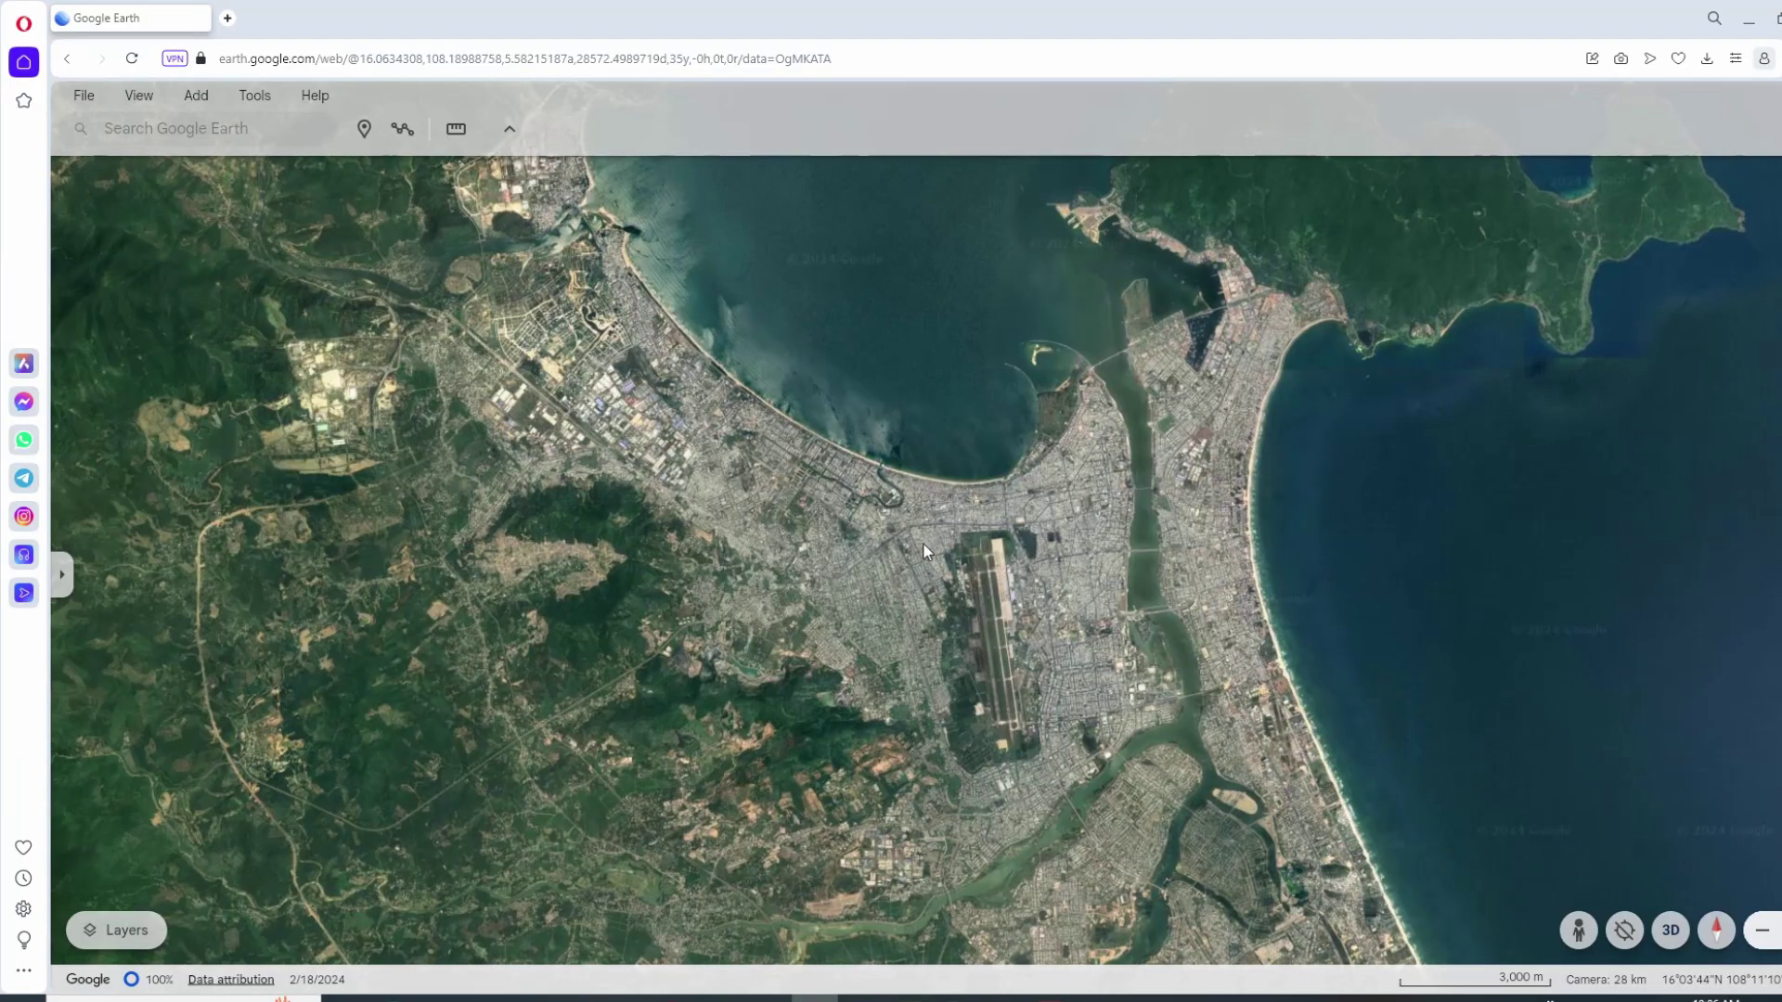
# Capture the surrounding coastal region from about 205 km, paste it over the picture in Paint, and save it as 4
pyautogui.scroll(-5, 922, 540)
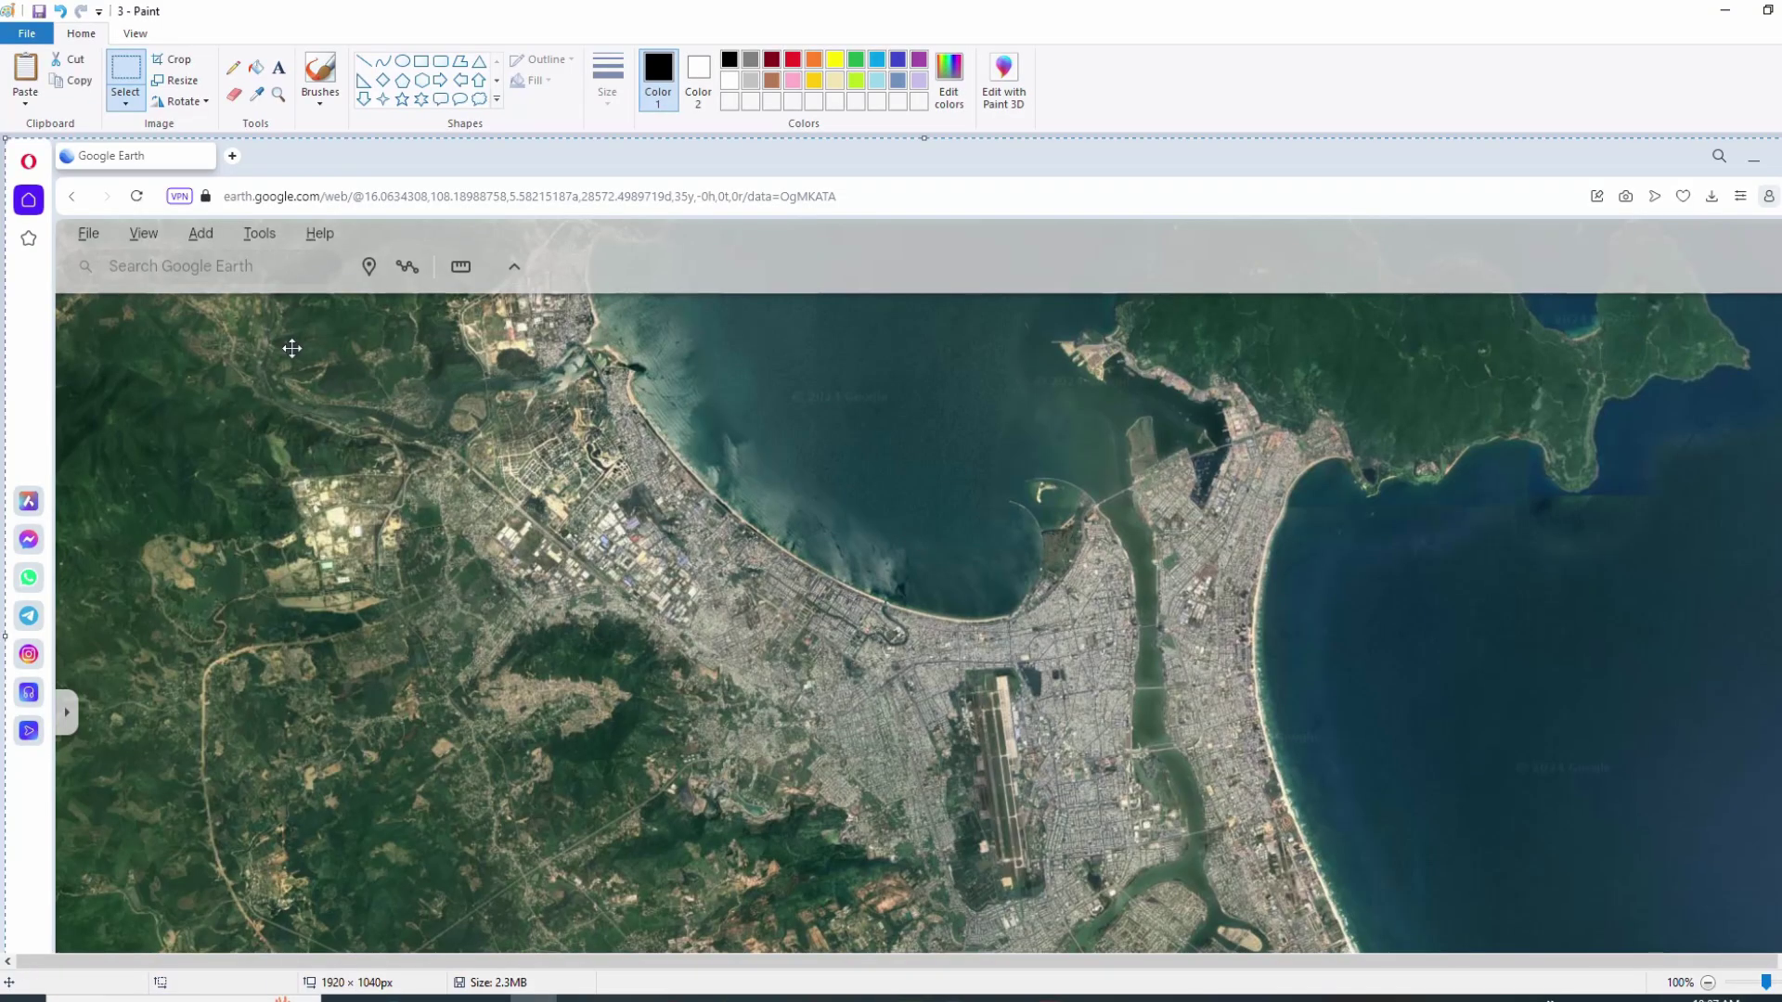
pyautogui.hotkey('ctrl', 'v')
pyautogui.press('F12')
pyautogui.write('4')
pyautogui.press('Return')
pyautogui.hotkey('alt', 'Tab')
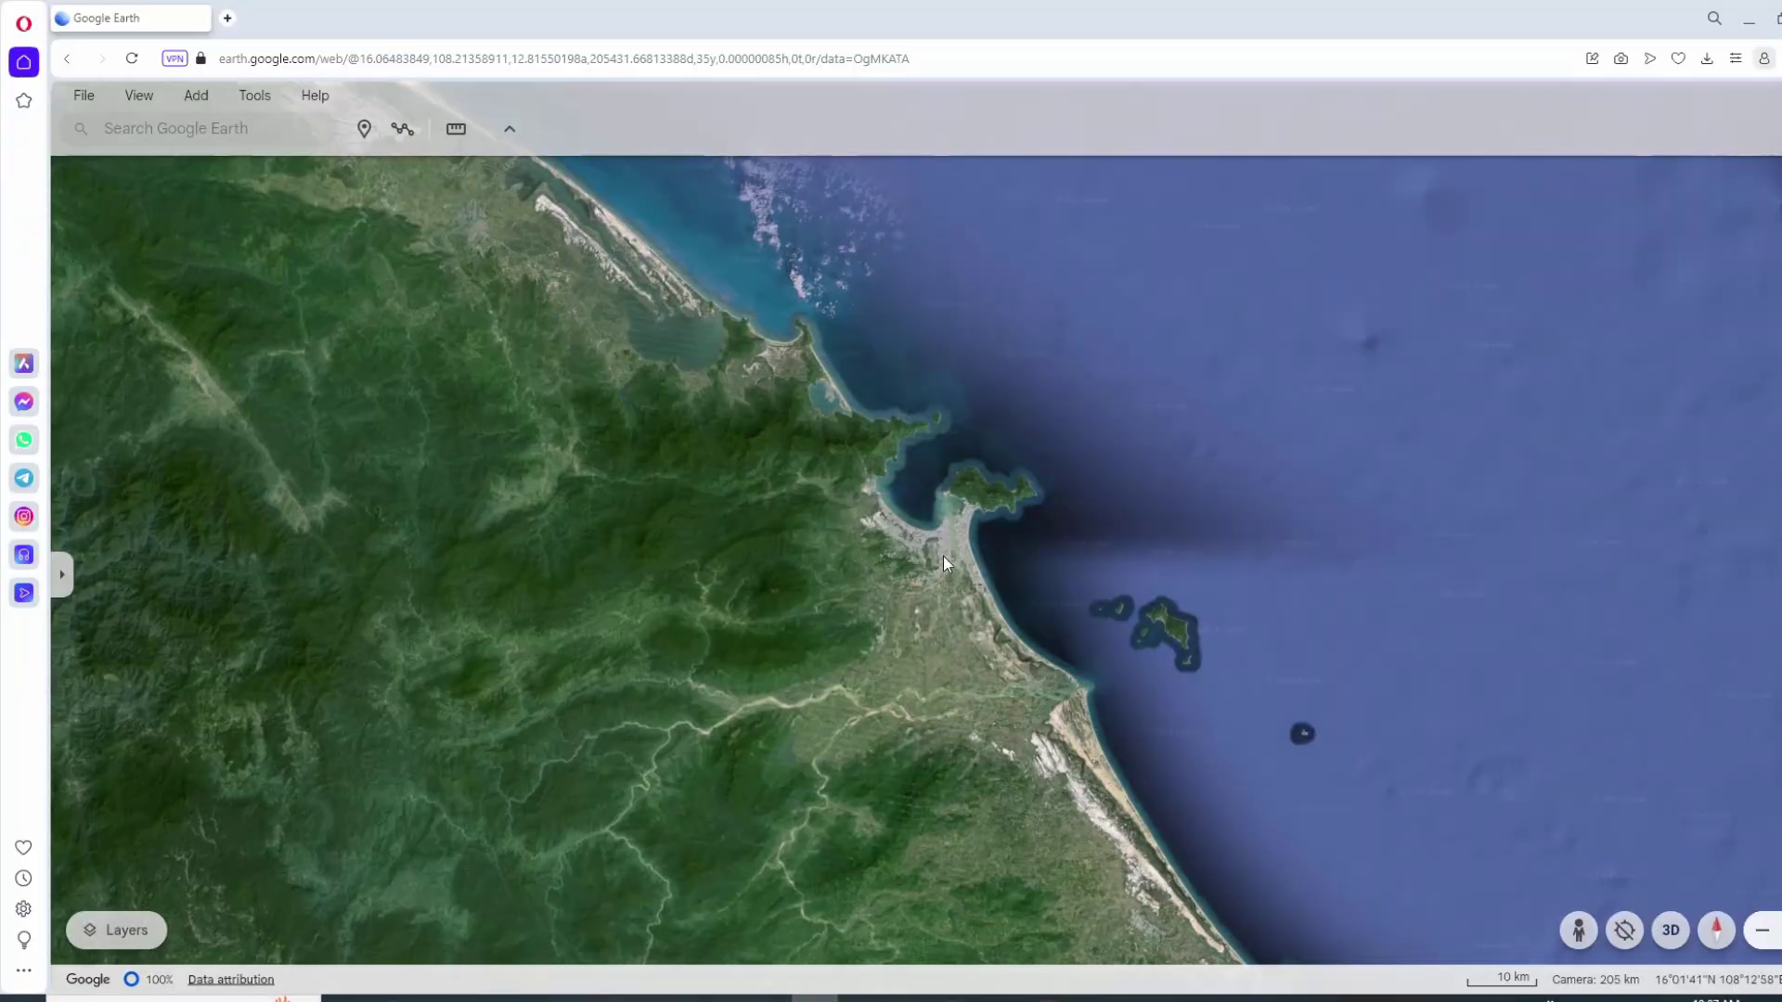
# Capture the coast and the large island offshore from about 1,460 km, paste the view into Paint, and save it as 5
pyautogui.scroll(-5, 922, 538)
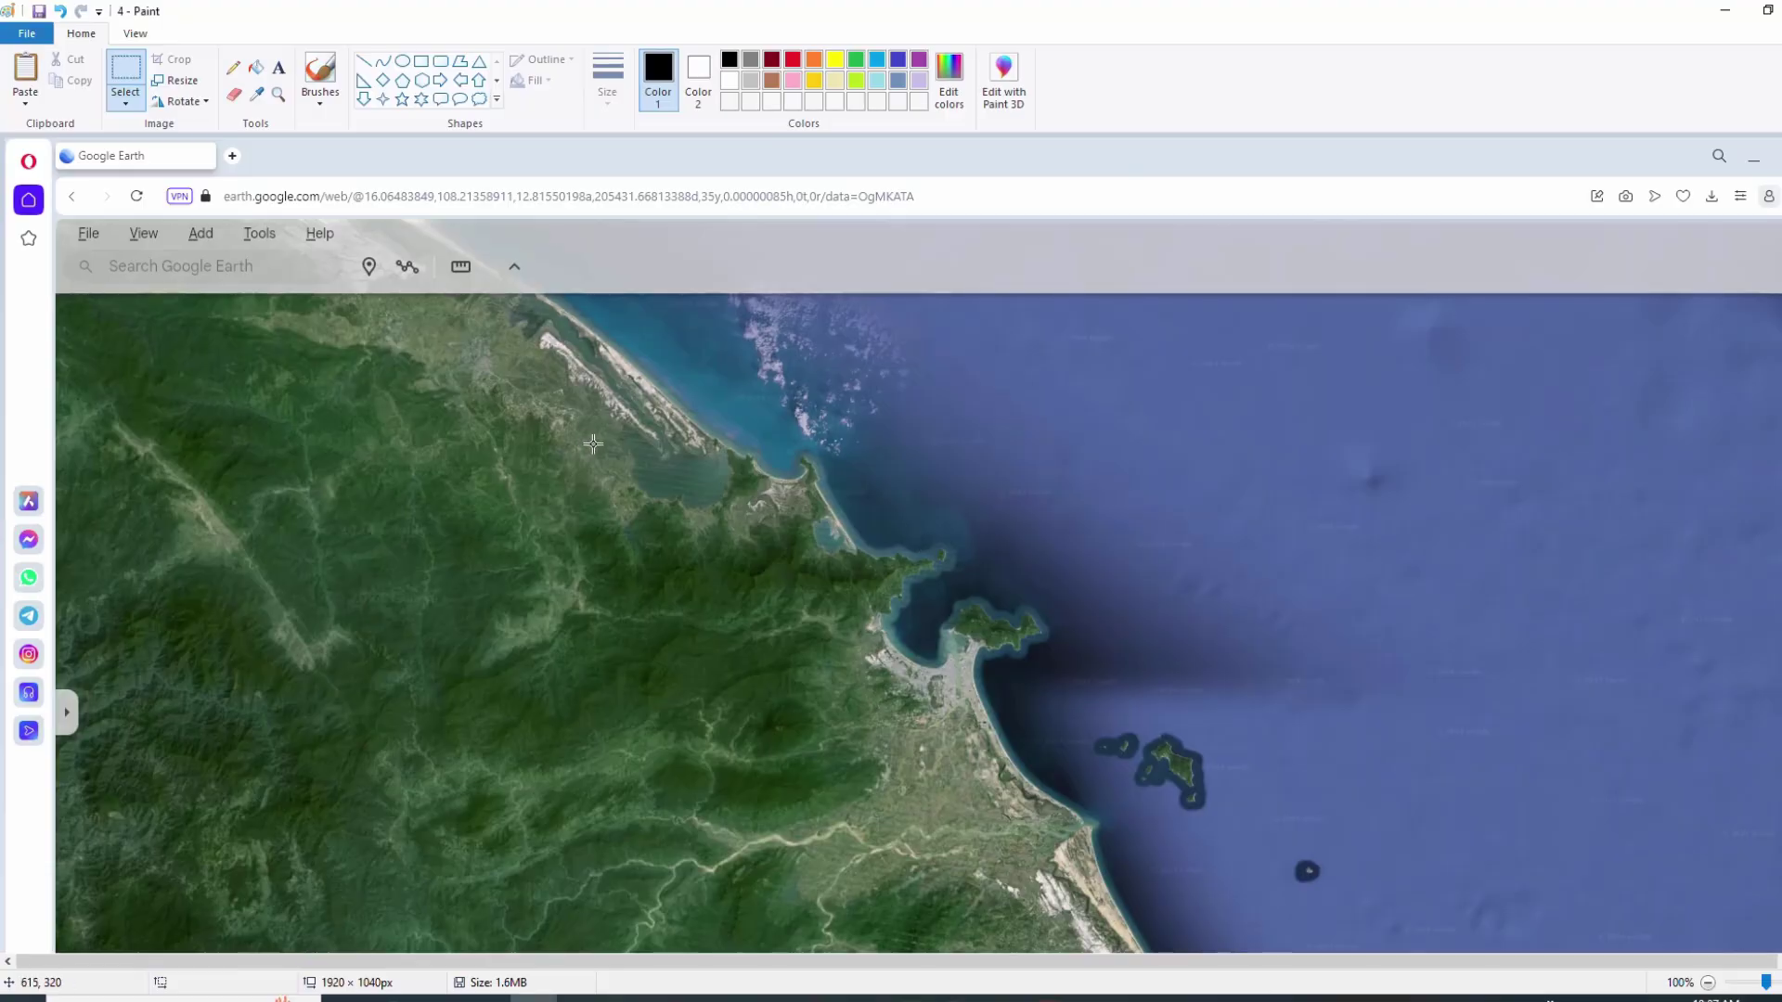
pyautogui.hotkey('ctrl', 'v')
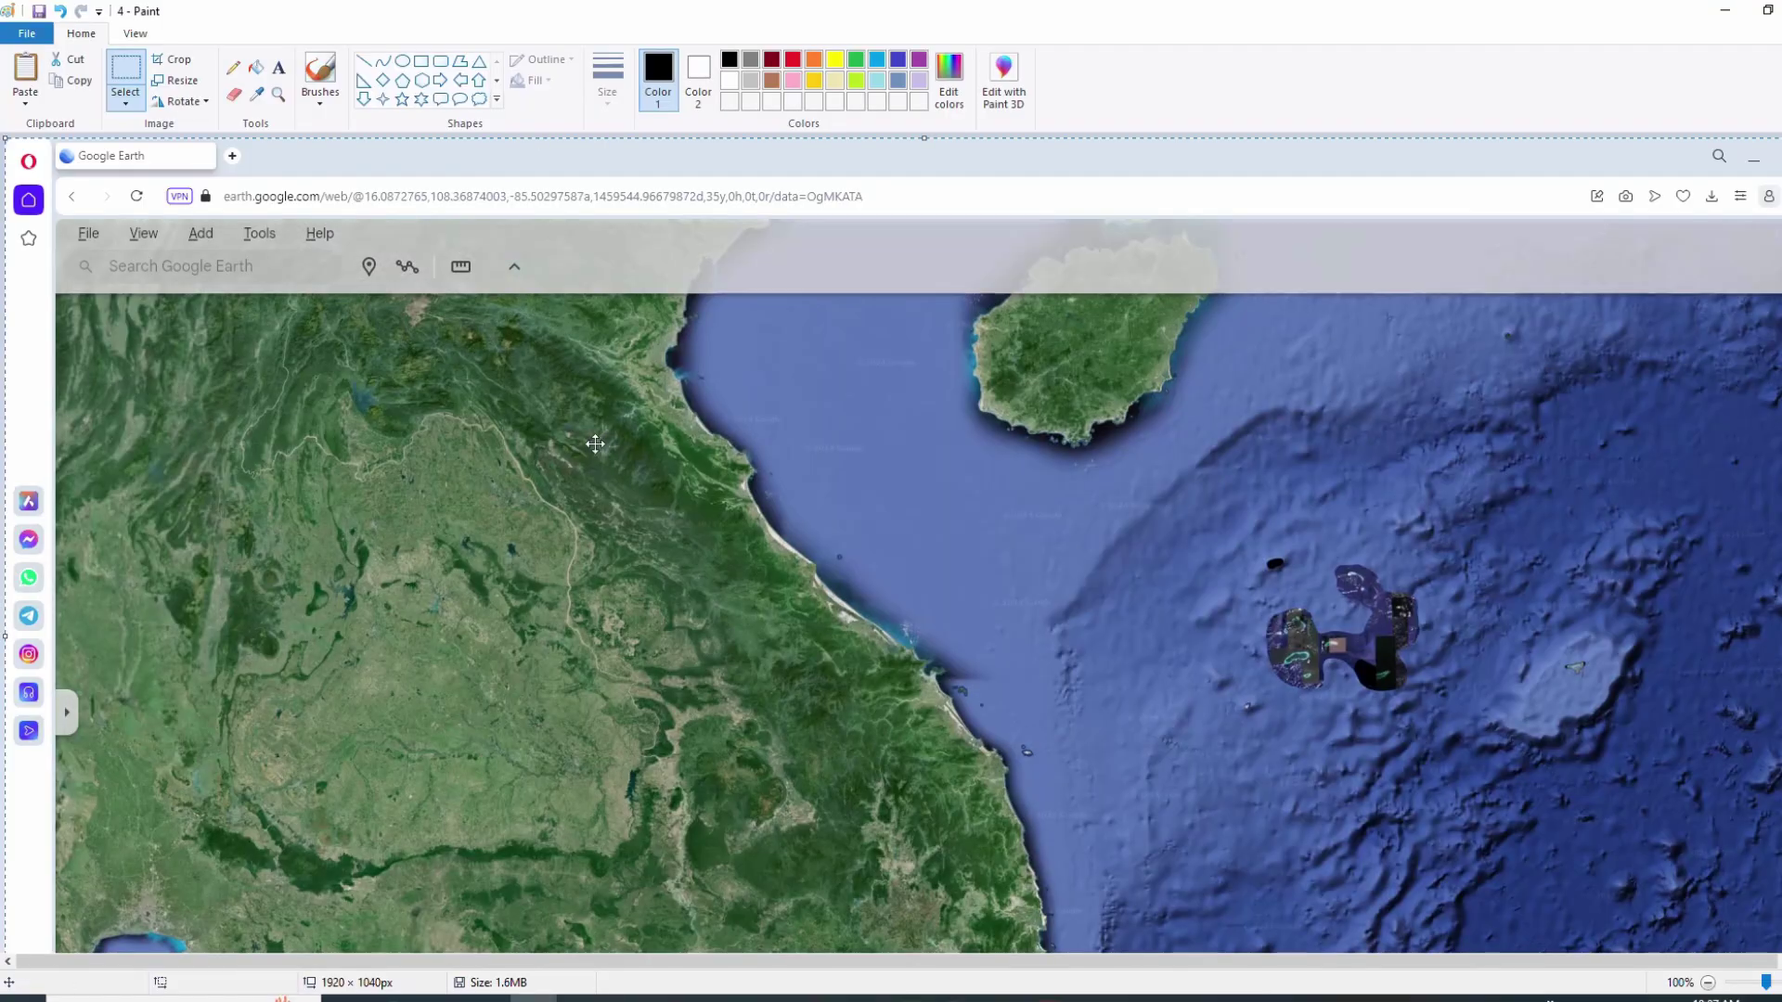
pyautogui.press('F12')
pyautogui.write('5')
pyautogui.press('Return')
pyautogui.hotkey('alt', 'Tab')
# Capture Southeast Asia and its surrounding seas from about 5,740 km, paste the view into Paint, and save it as 6
pyautogui.scroll(-3, 928, 542)
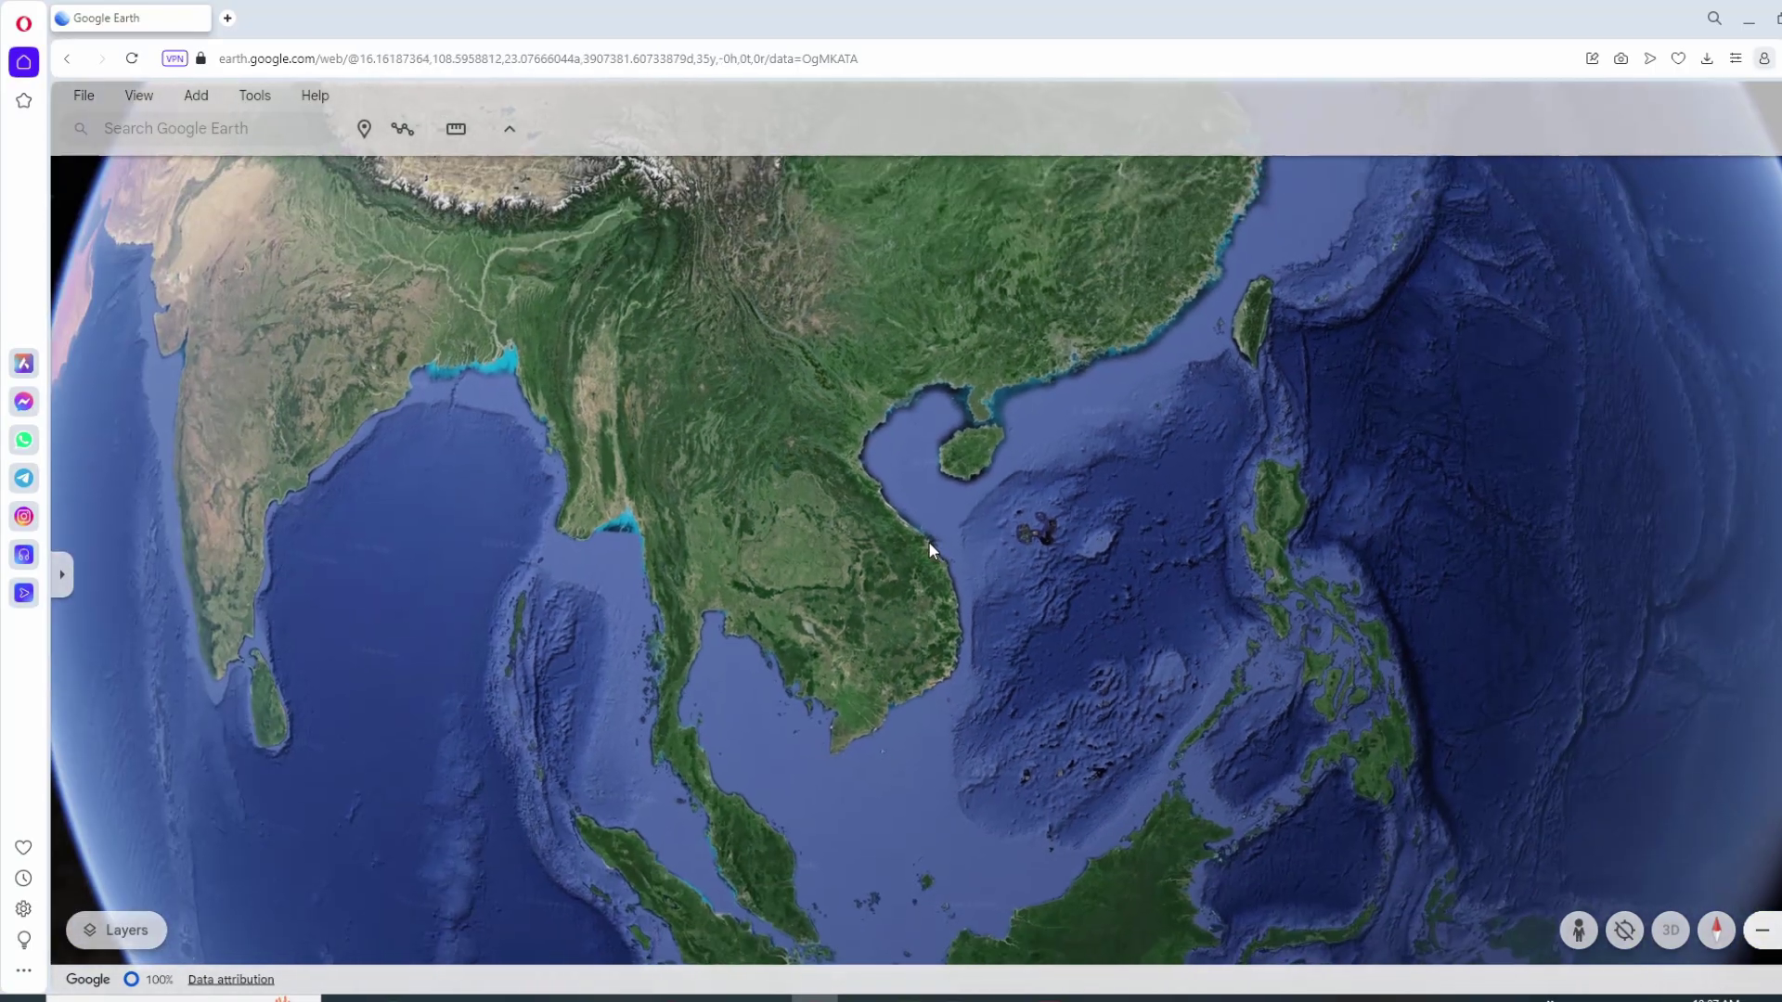
pyautogui.hotkey('alt', 'Tab')
pyautogui.hotkey('ctrl', 'v')
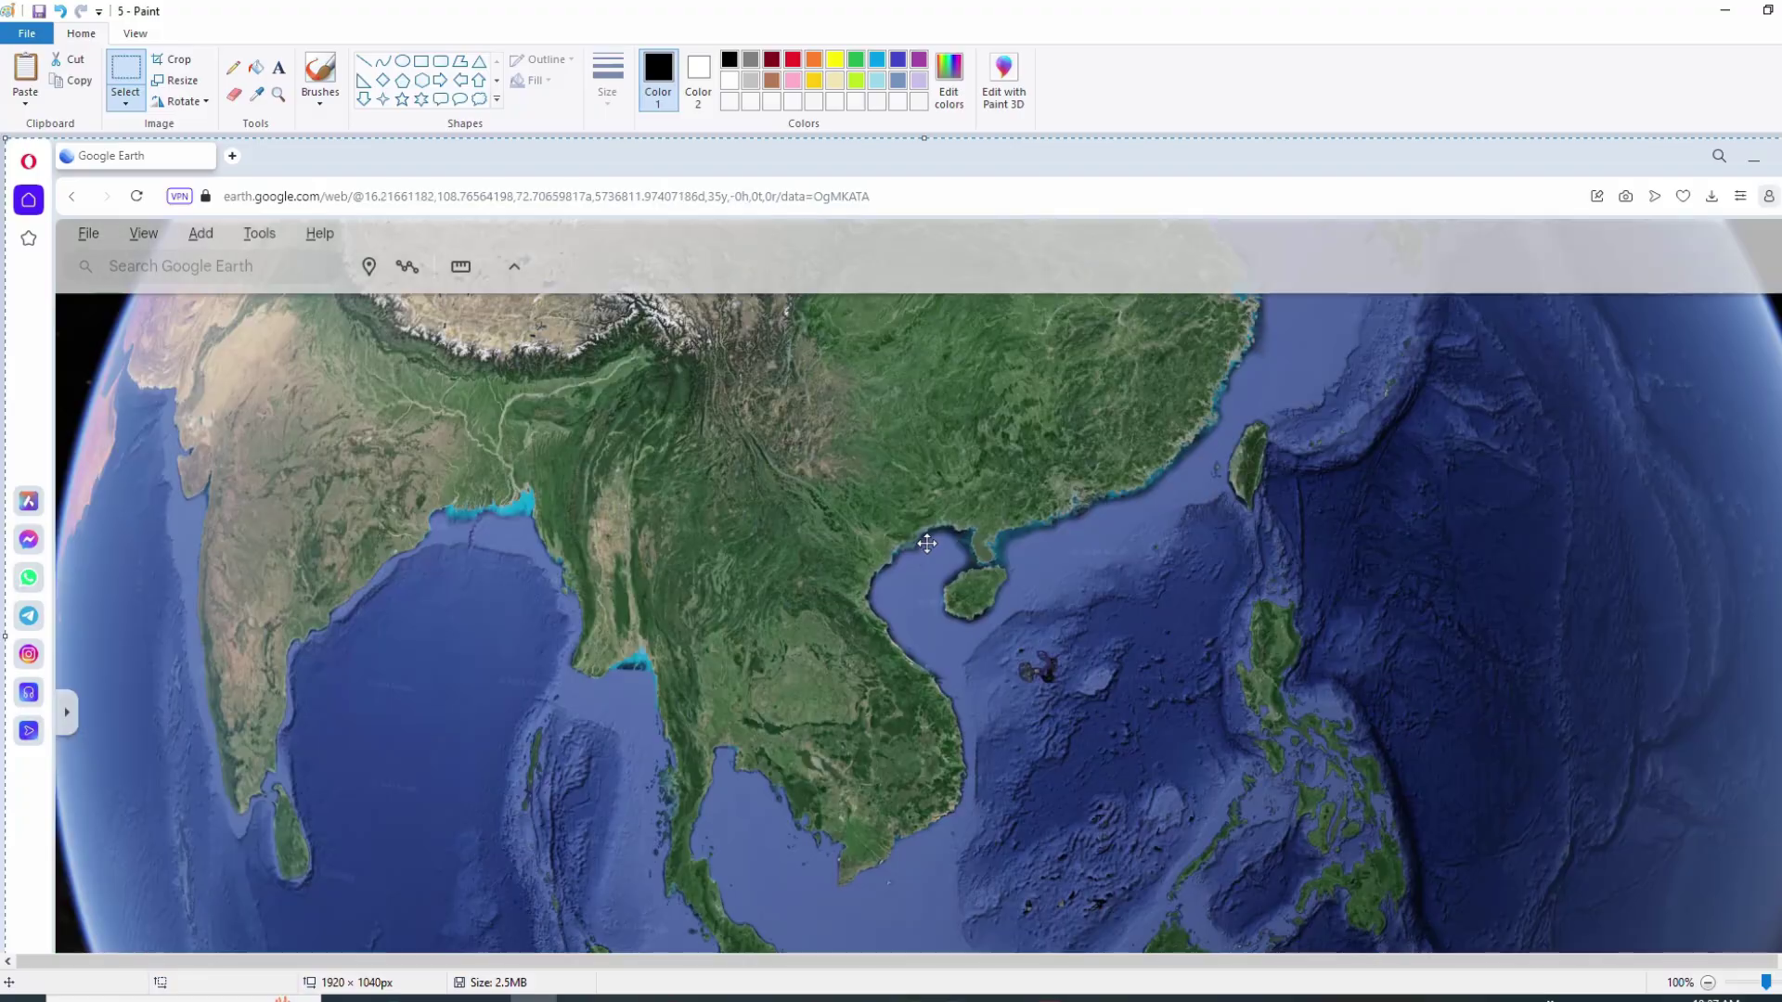
pyautogui.press('F12')
pyautogui.write('6')
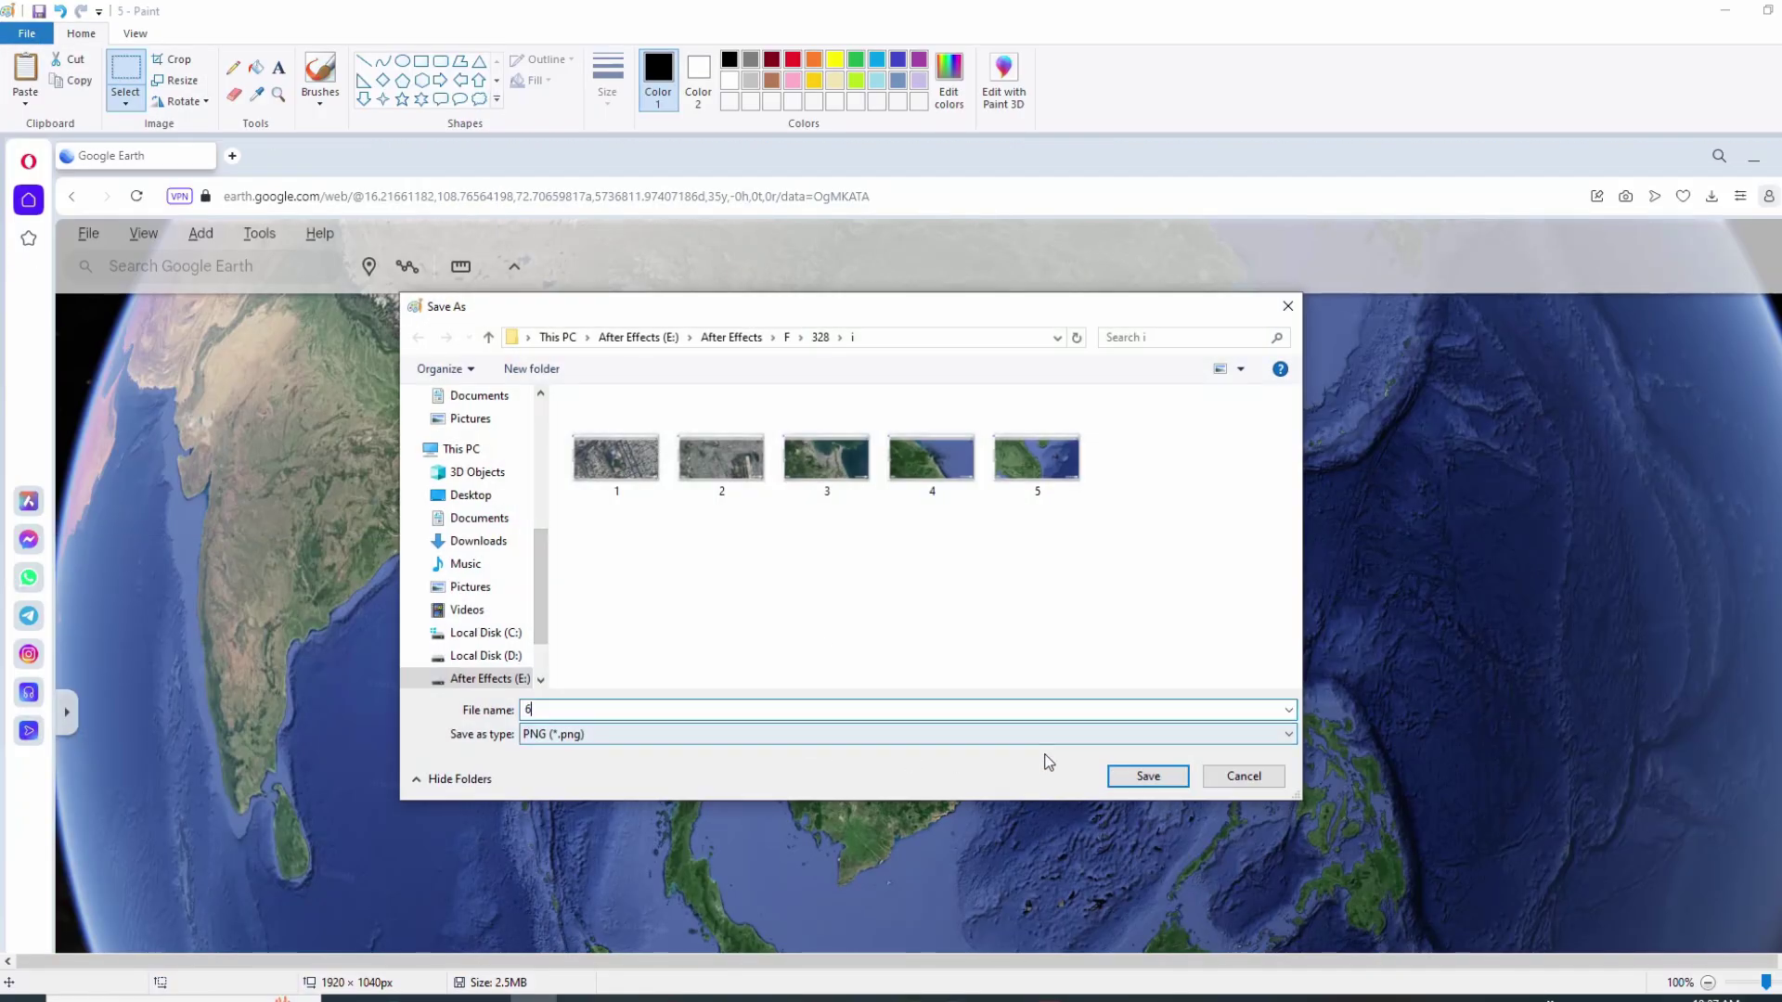
pyautogui.click(1126, 777)
# Capture the whole globe from about 26,260 km, paste it over the picture in Paint, and save it as 7
pyautogui.hotkey('alt', 'Tab')
pyautogui.scroll(-3, 930, 545)
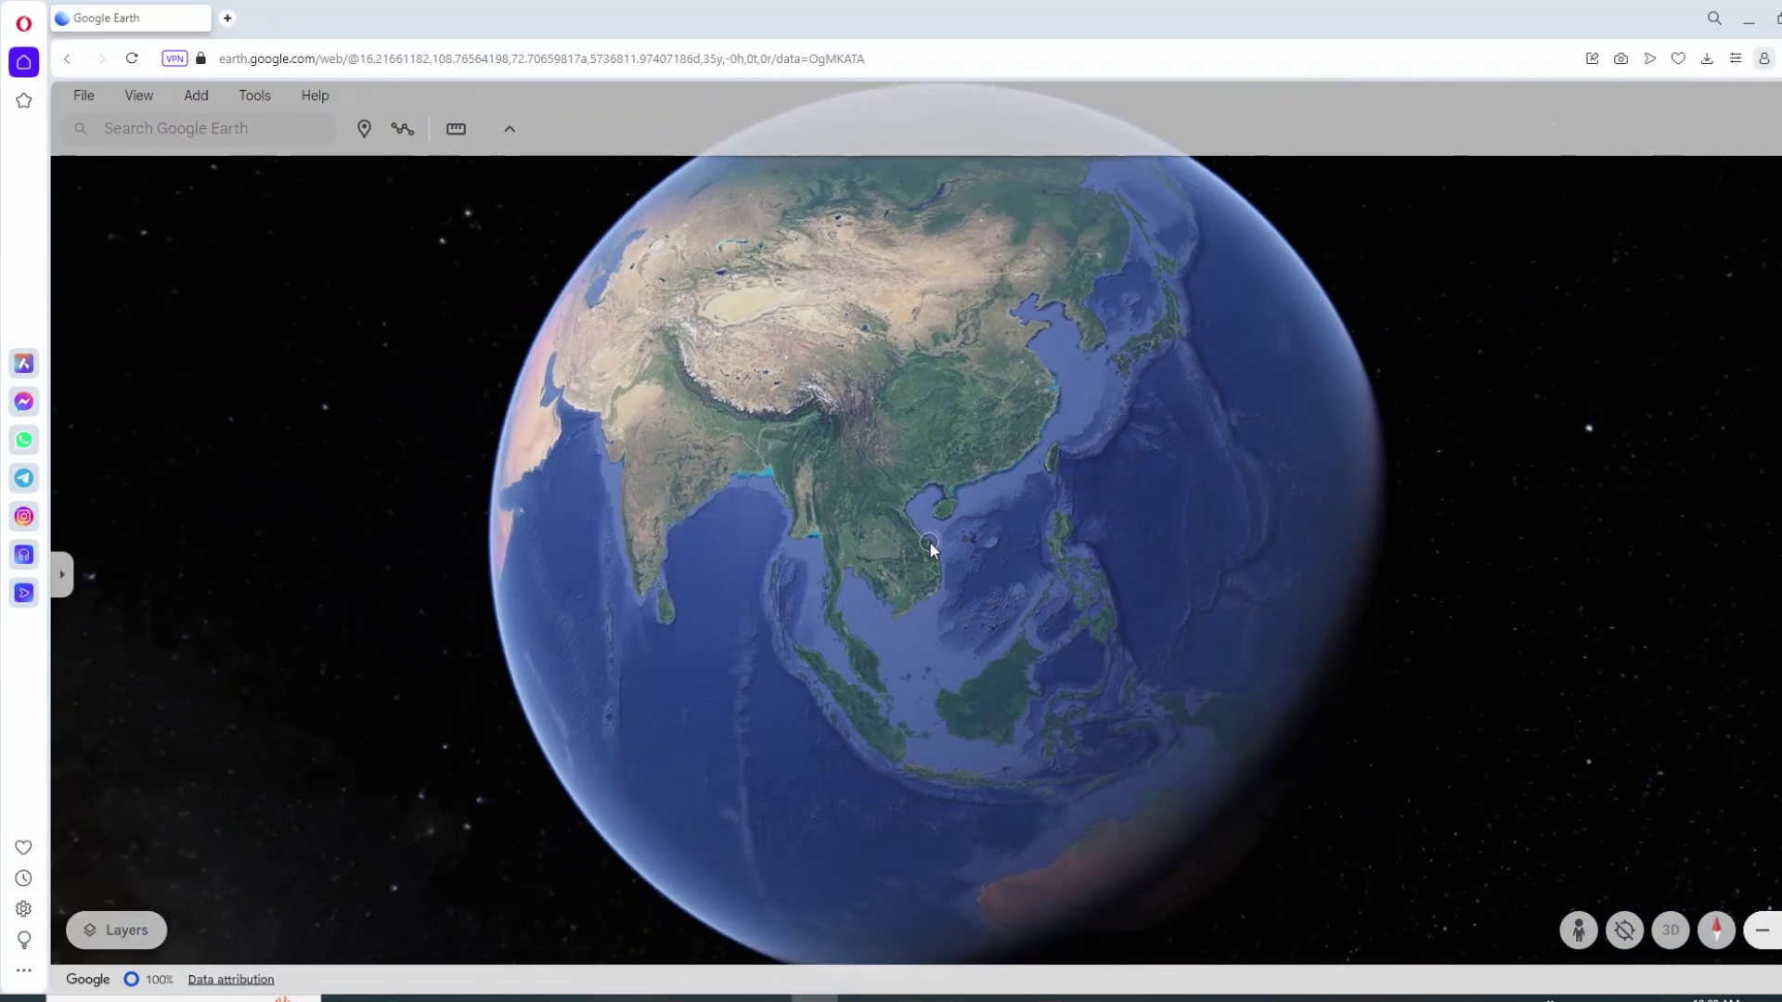
pyautogui.press('Print')
pyautogui.hotkey('alt', 'Tab')
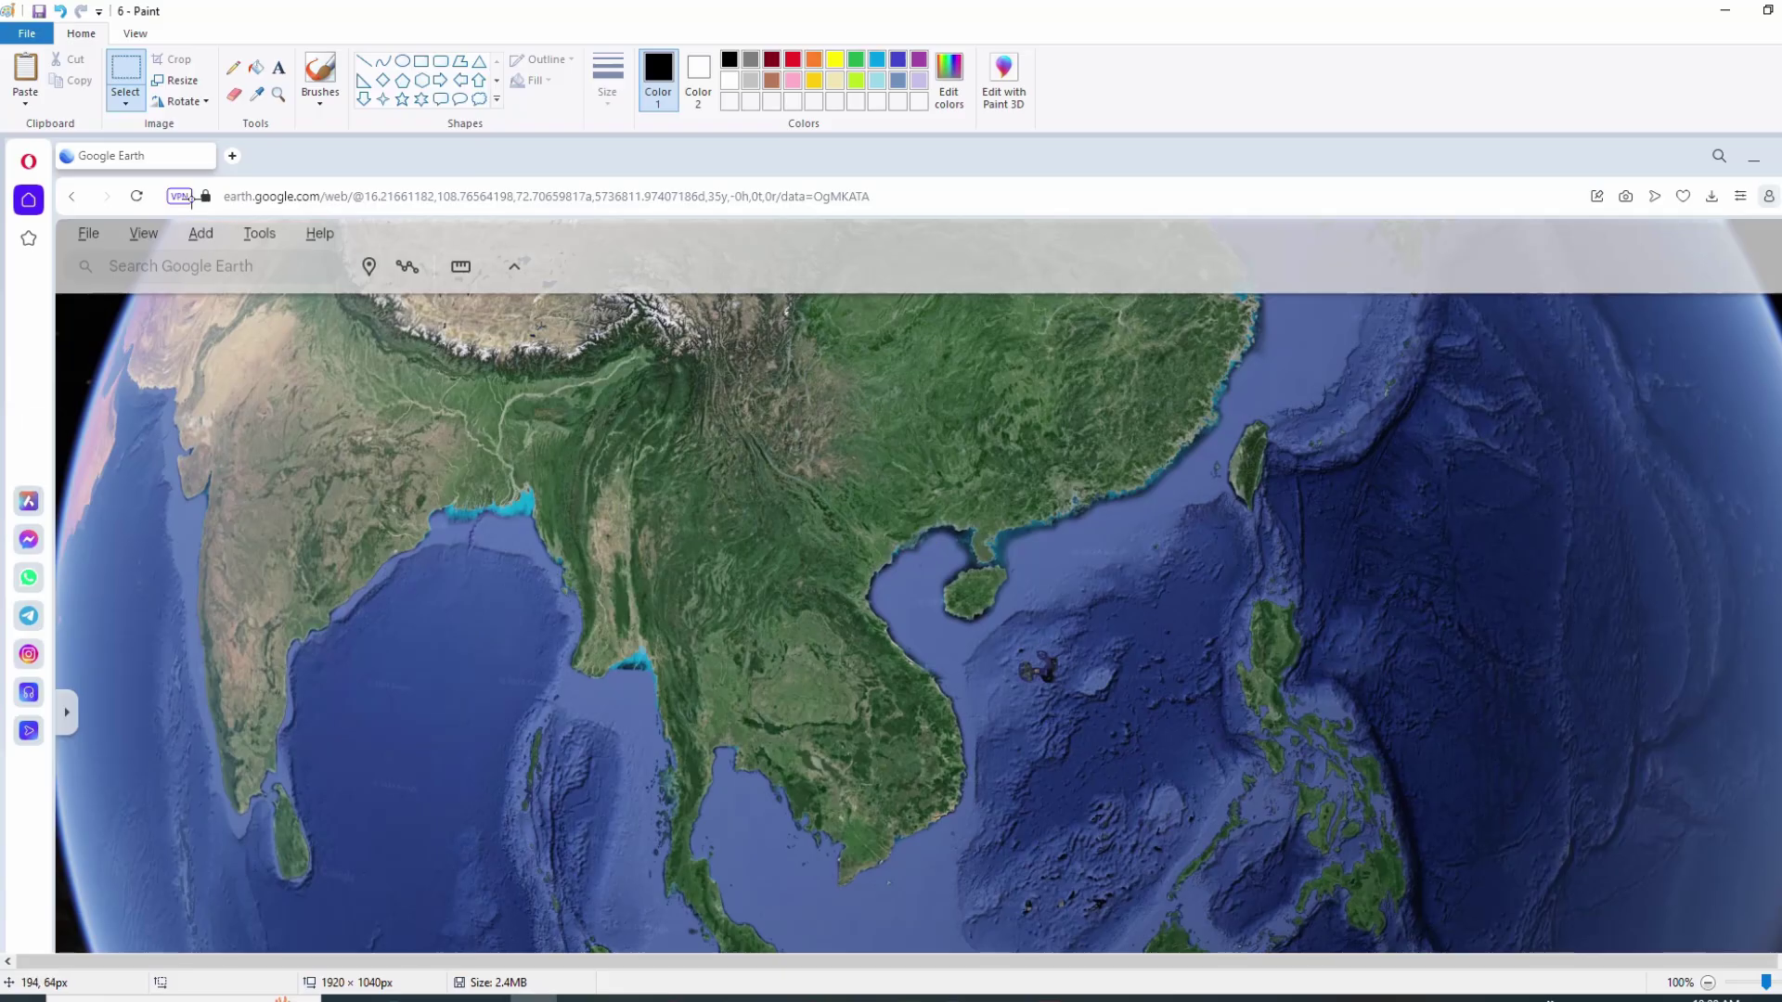
pyautogui.hotkey('ctrl', 'v')
pyautogui.hotkey('alt', 'f')
pyautogui.write('a7')
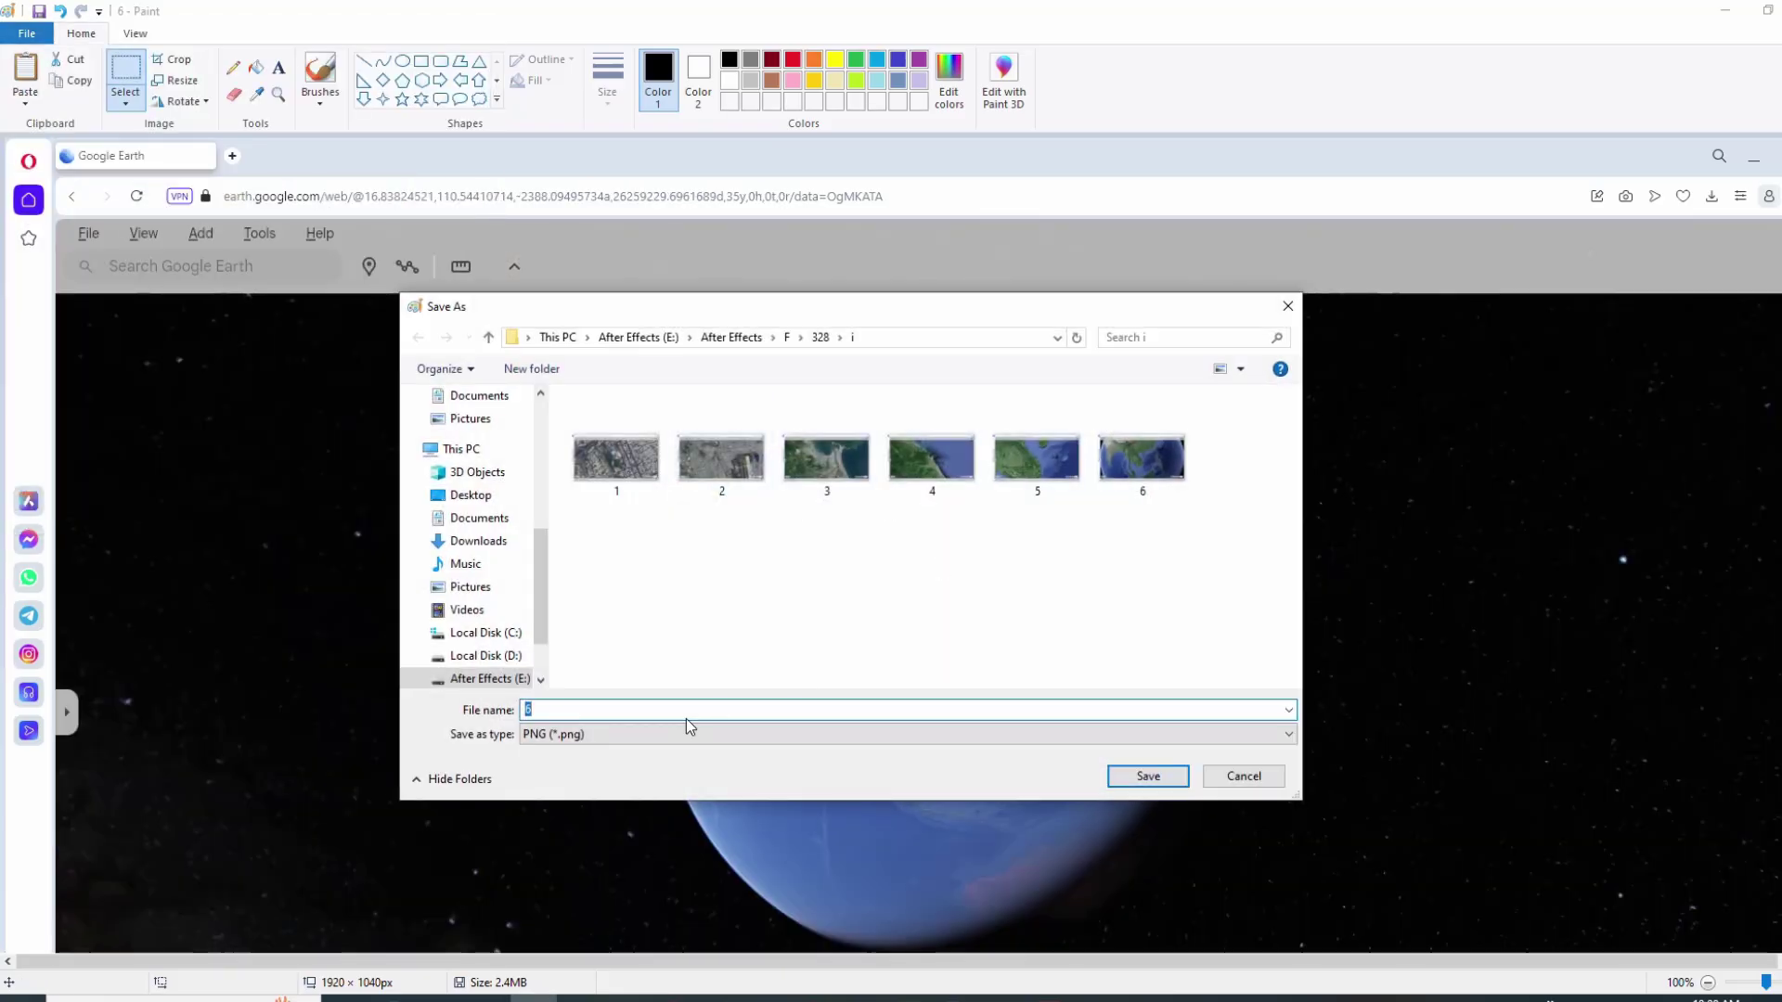
pyautogui.click(1112, 778)
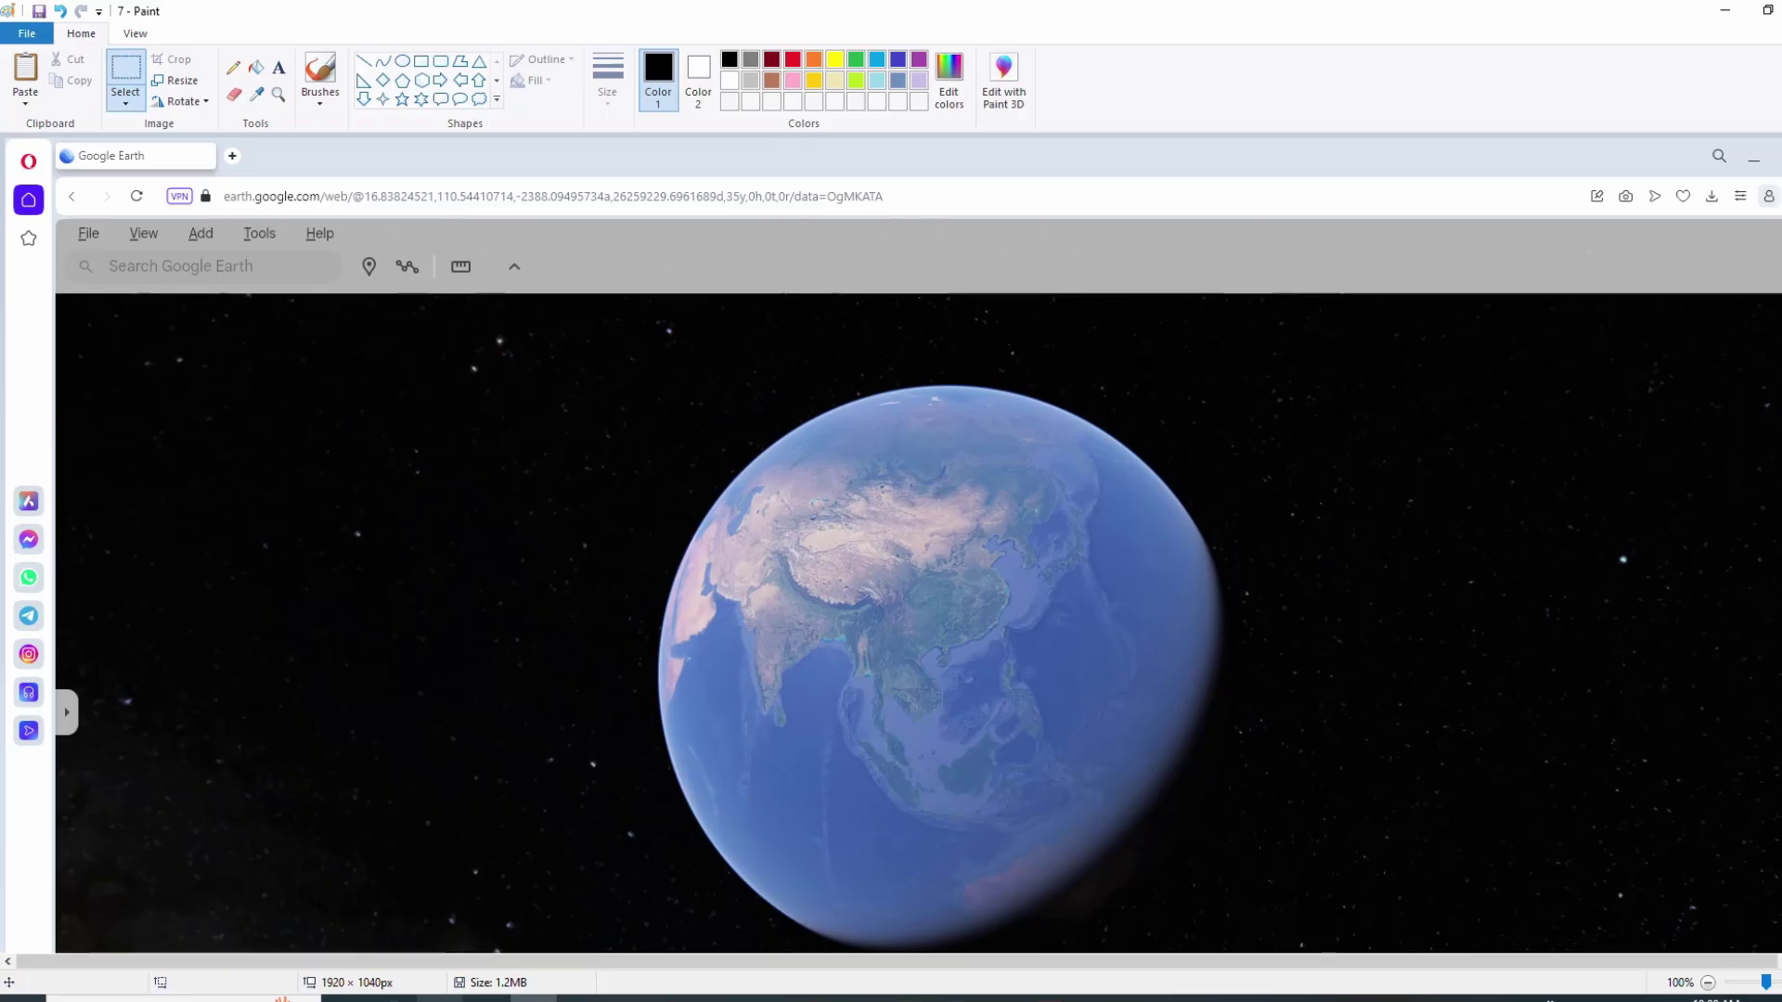
# Switch to After Effects and import the saved images 1.png to 7.png from folder i into the project
pyautogui.click(440, 997)
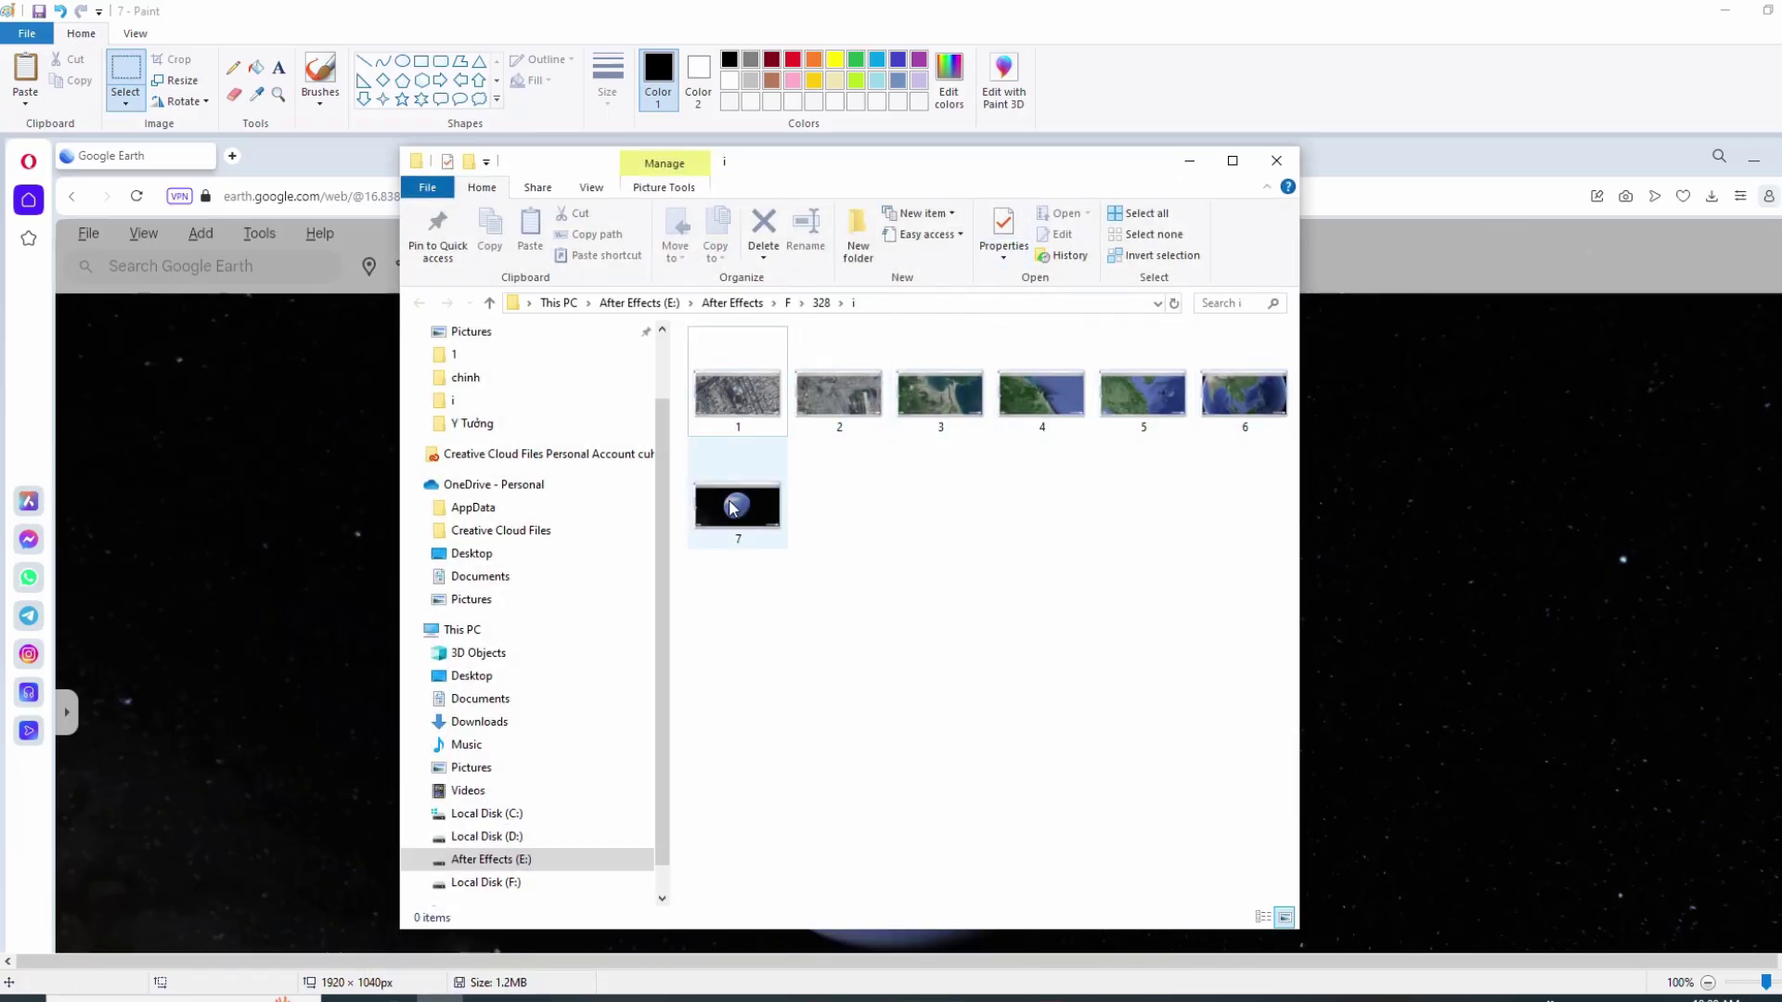
pyautogui.click(1188, 160)
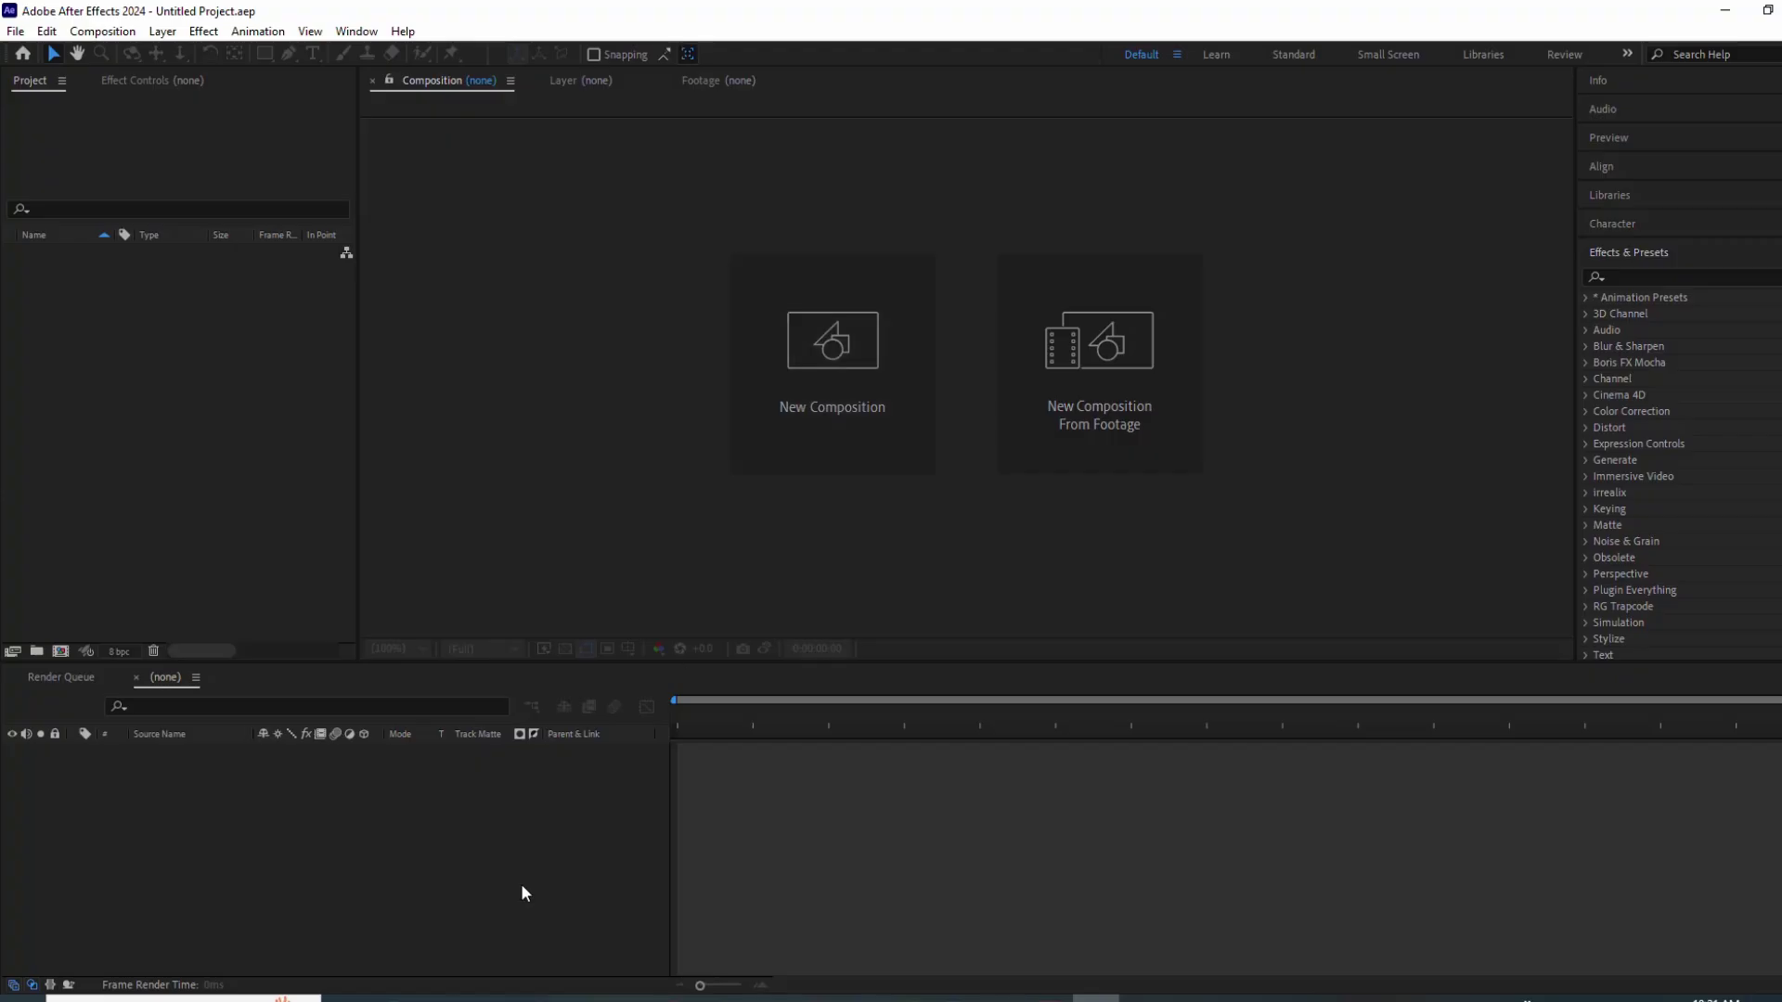
pyautogui.click(441, 999)
pyautogui.moveTo(1244, 549); pyautogui.dragTo(176, 418)
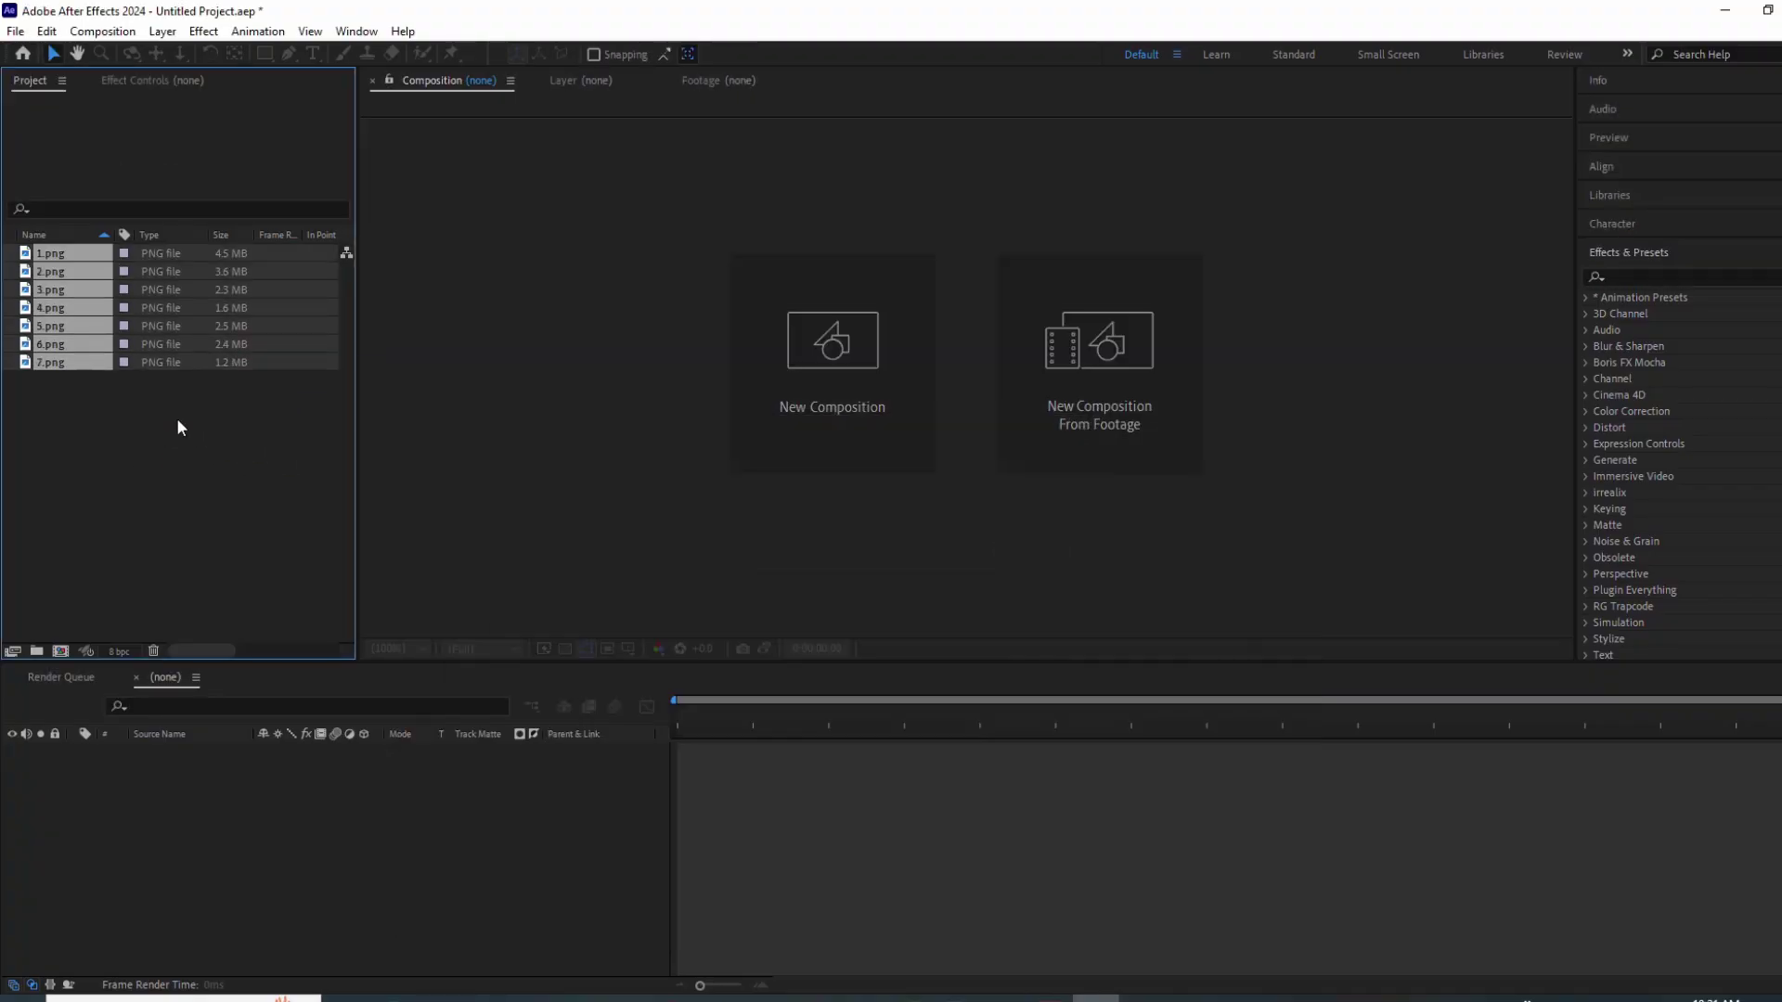
pyautogui.click(177, 418)
# Create a 1920x1080, 30 fps, 20-second composition named Comp 1 and add 1.png to 7.png to it in numerical order
pyautogui.click(800, 370)
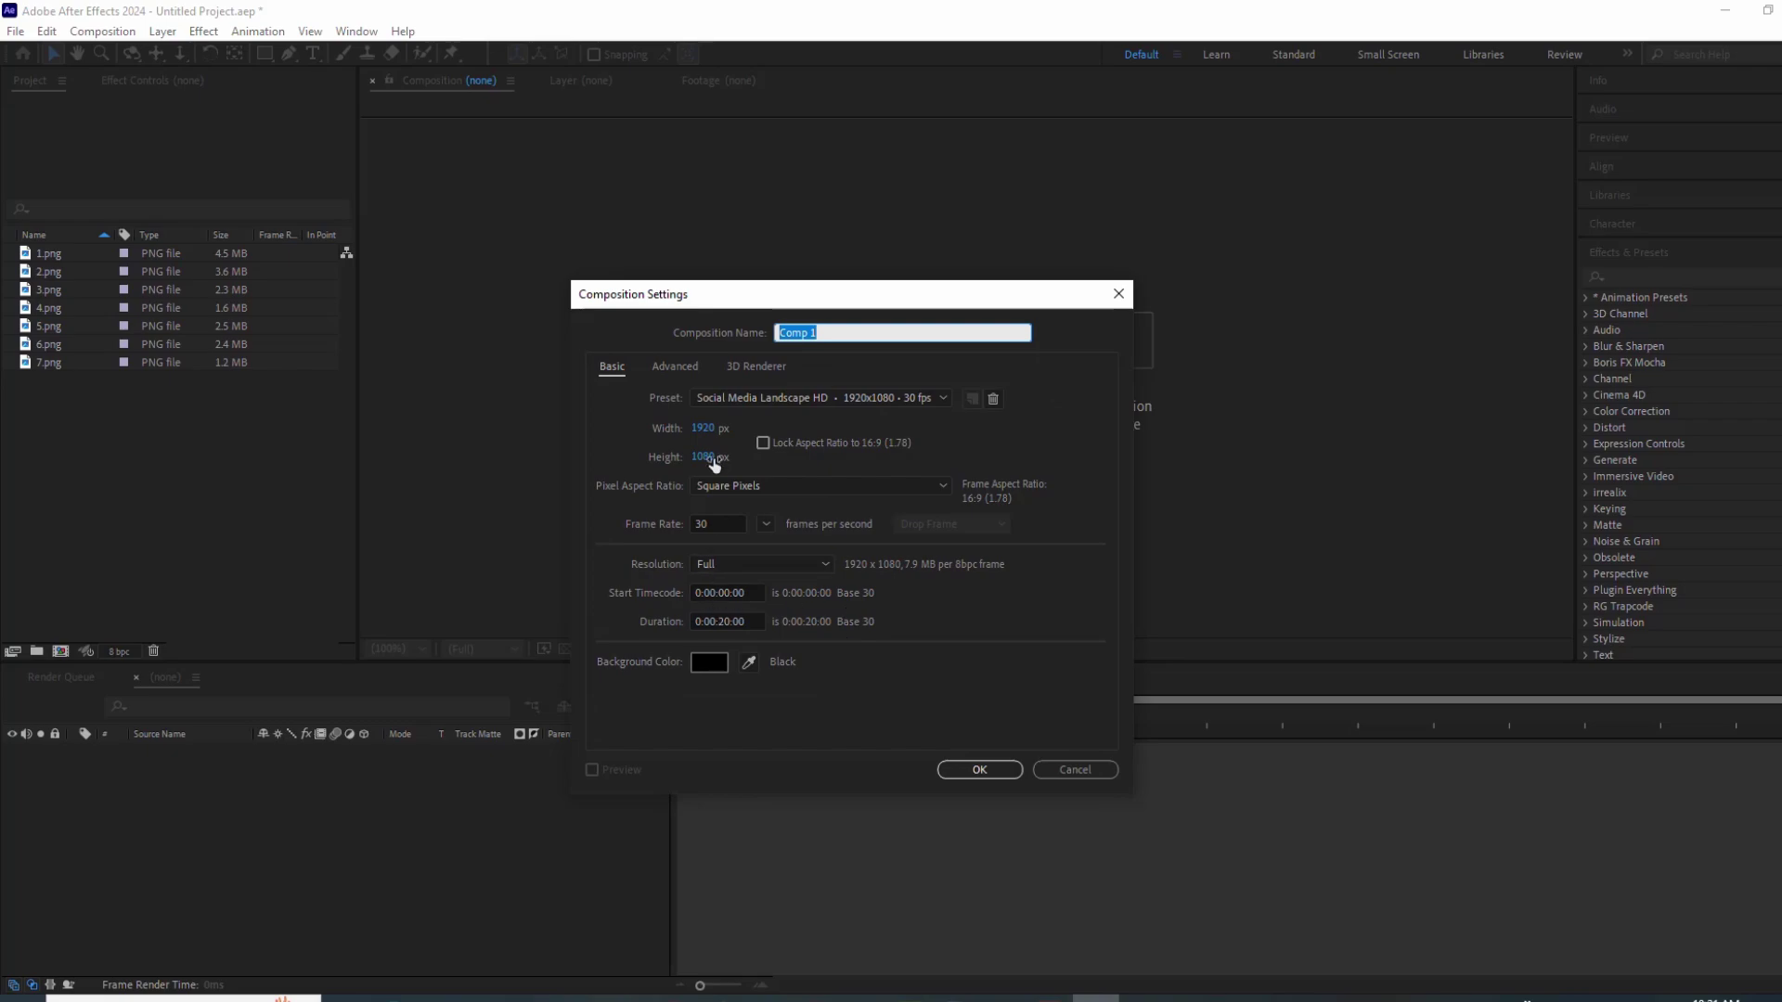
pyautogui.click(980, 770)
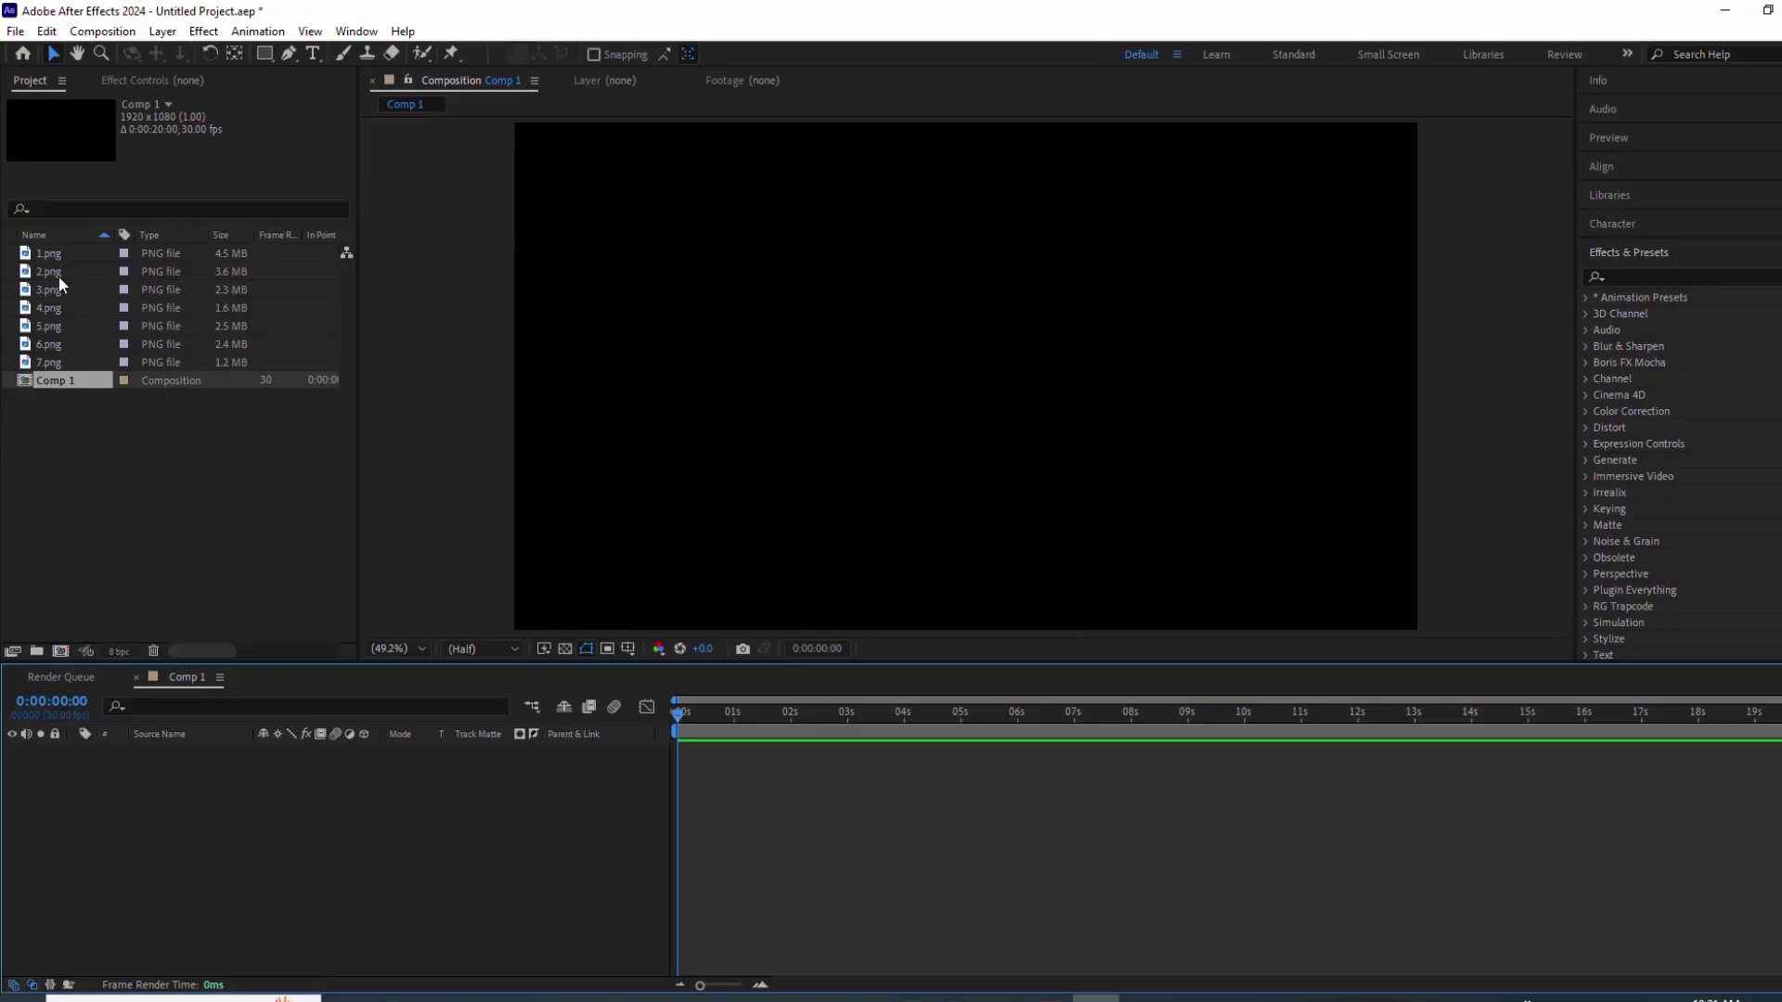
pyautogui.click(50, 254)
pyautogui.keyDown('shift'); pyautogui.click(67, 360); pyautogui.keyUp('shift')
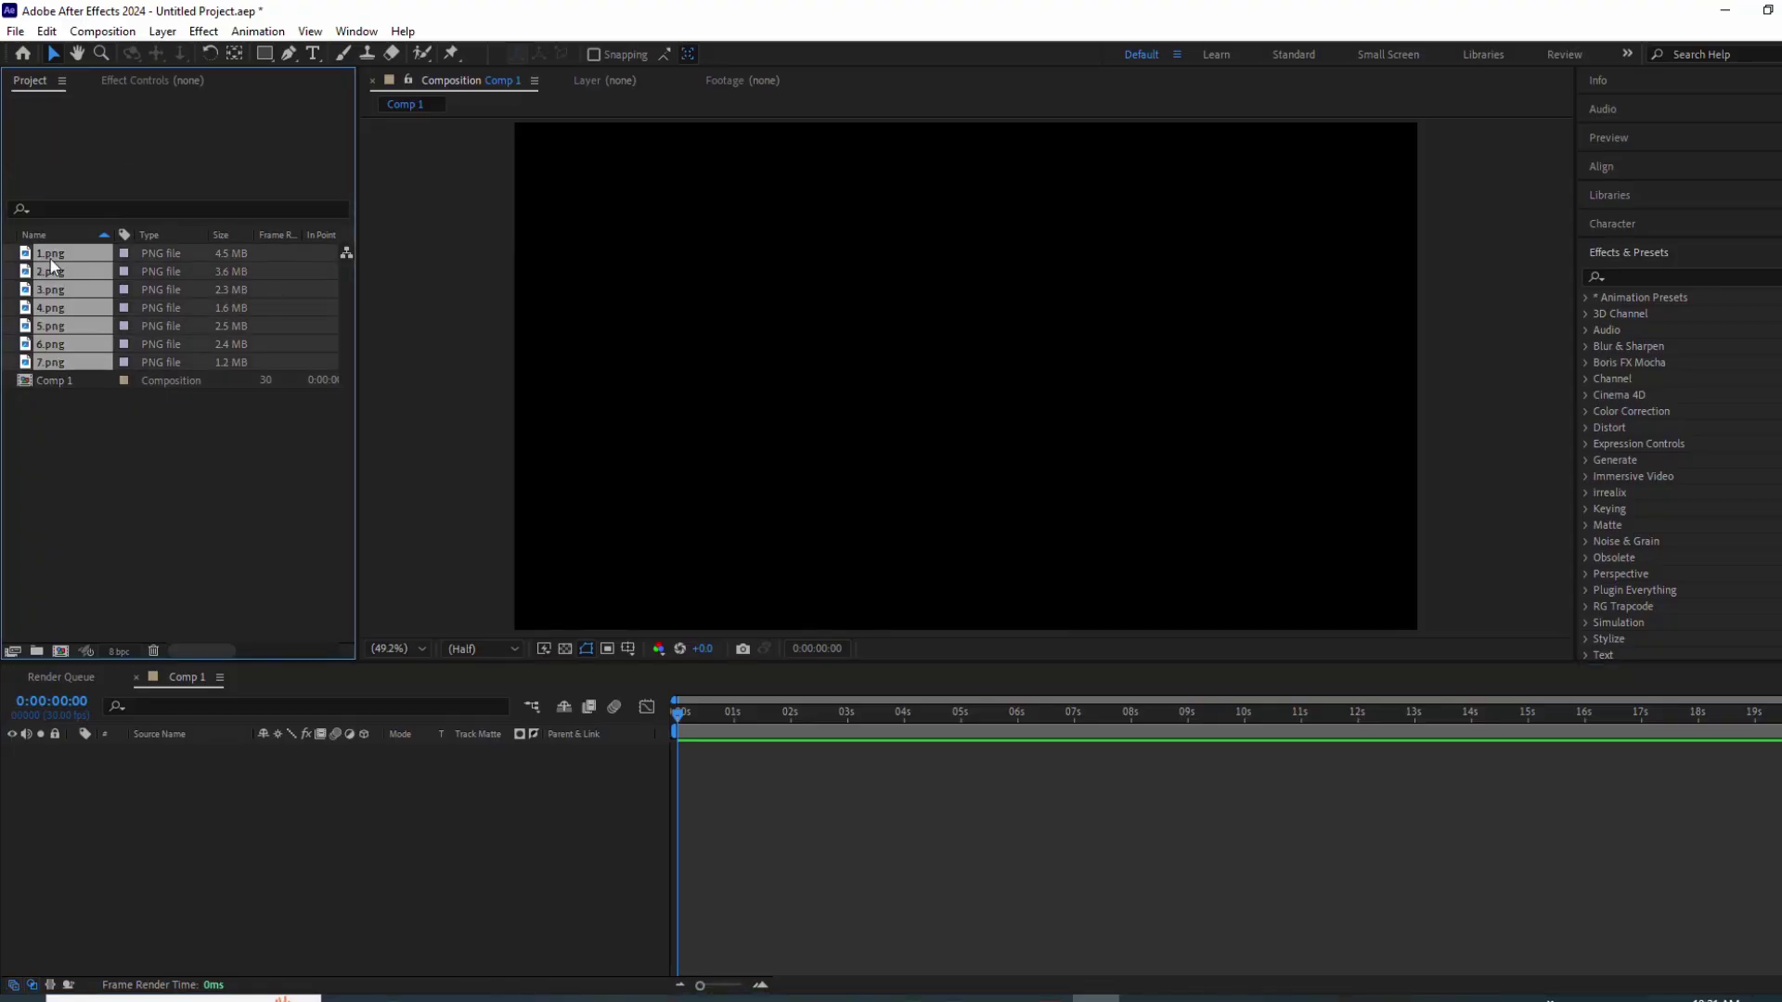
pyautogui.moveTo(50, 255); pyautogui.dragTo(63, 772)
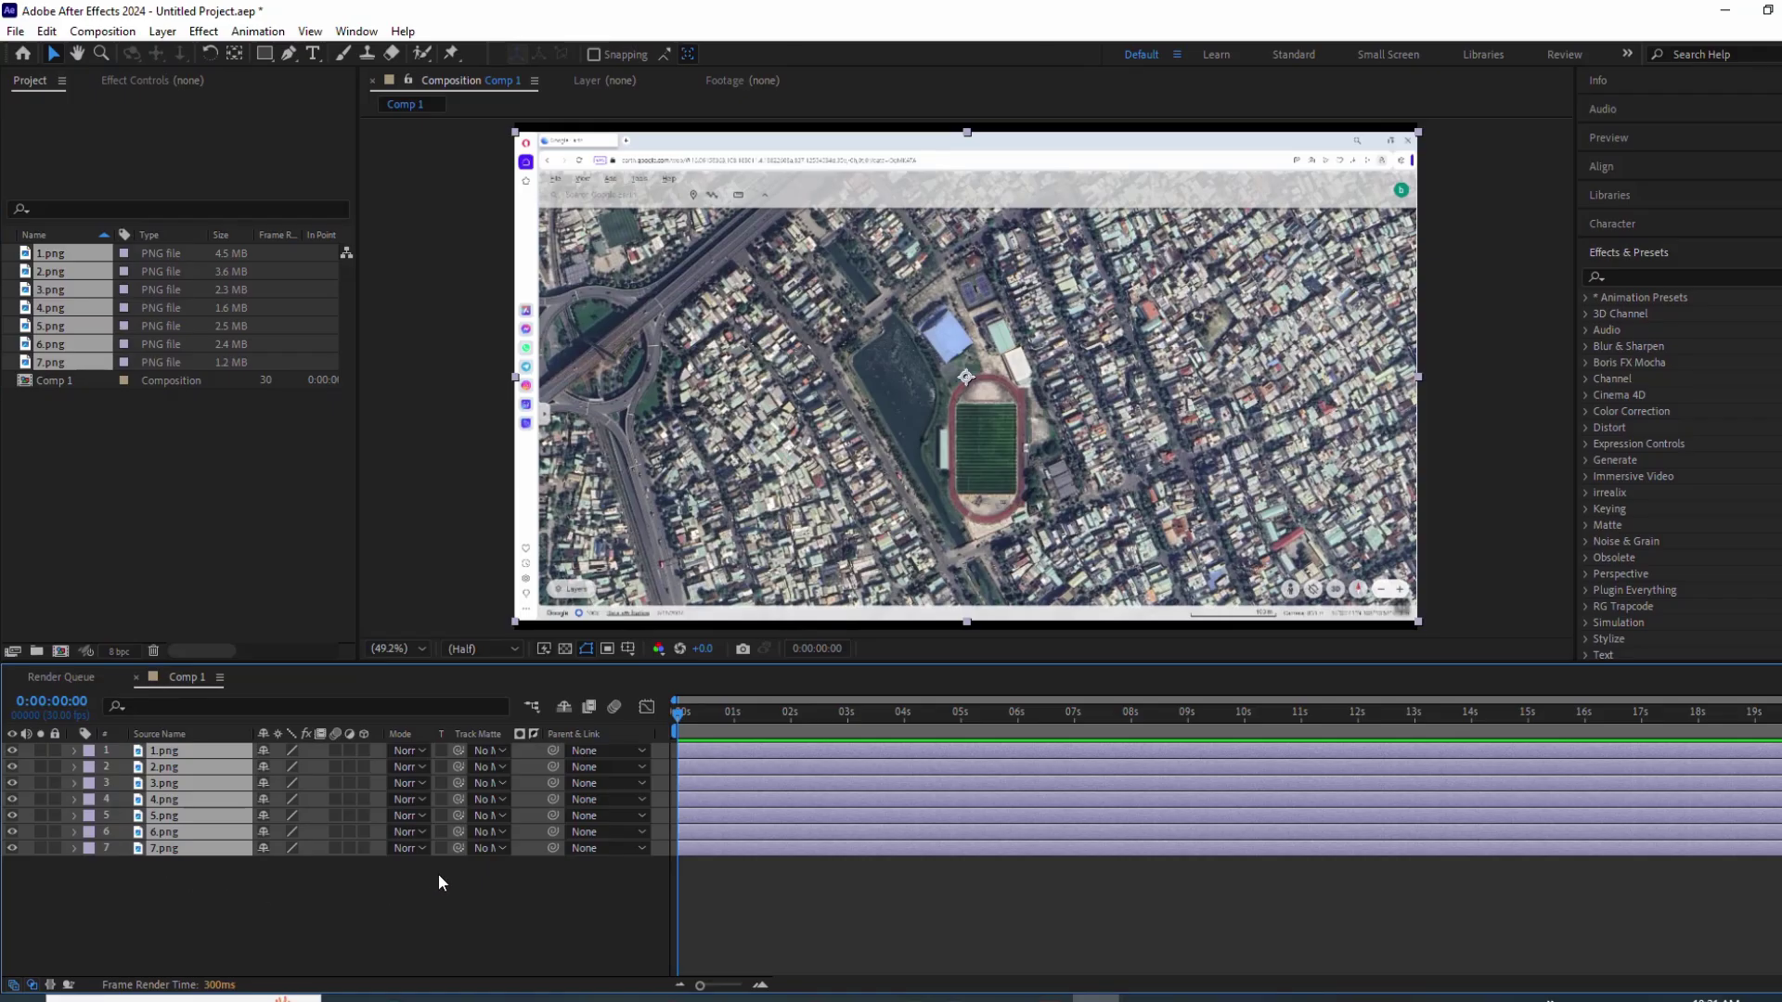
# Scale all seven image layers to 136% and reposition them together so the browser interface falls outside the frame
pyautogui.press('s')
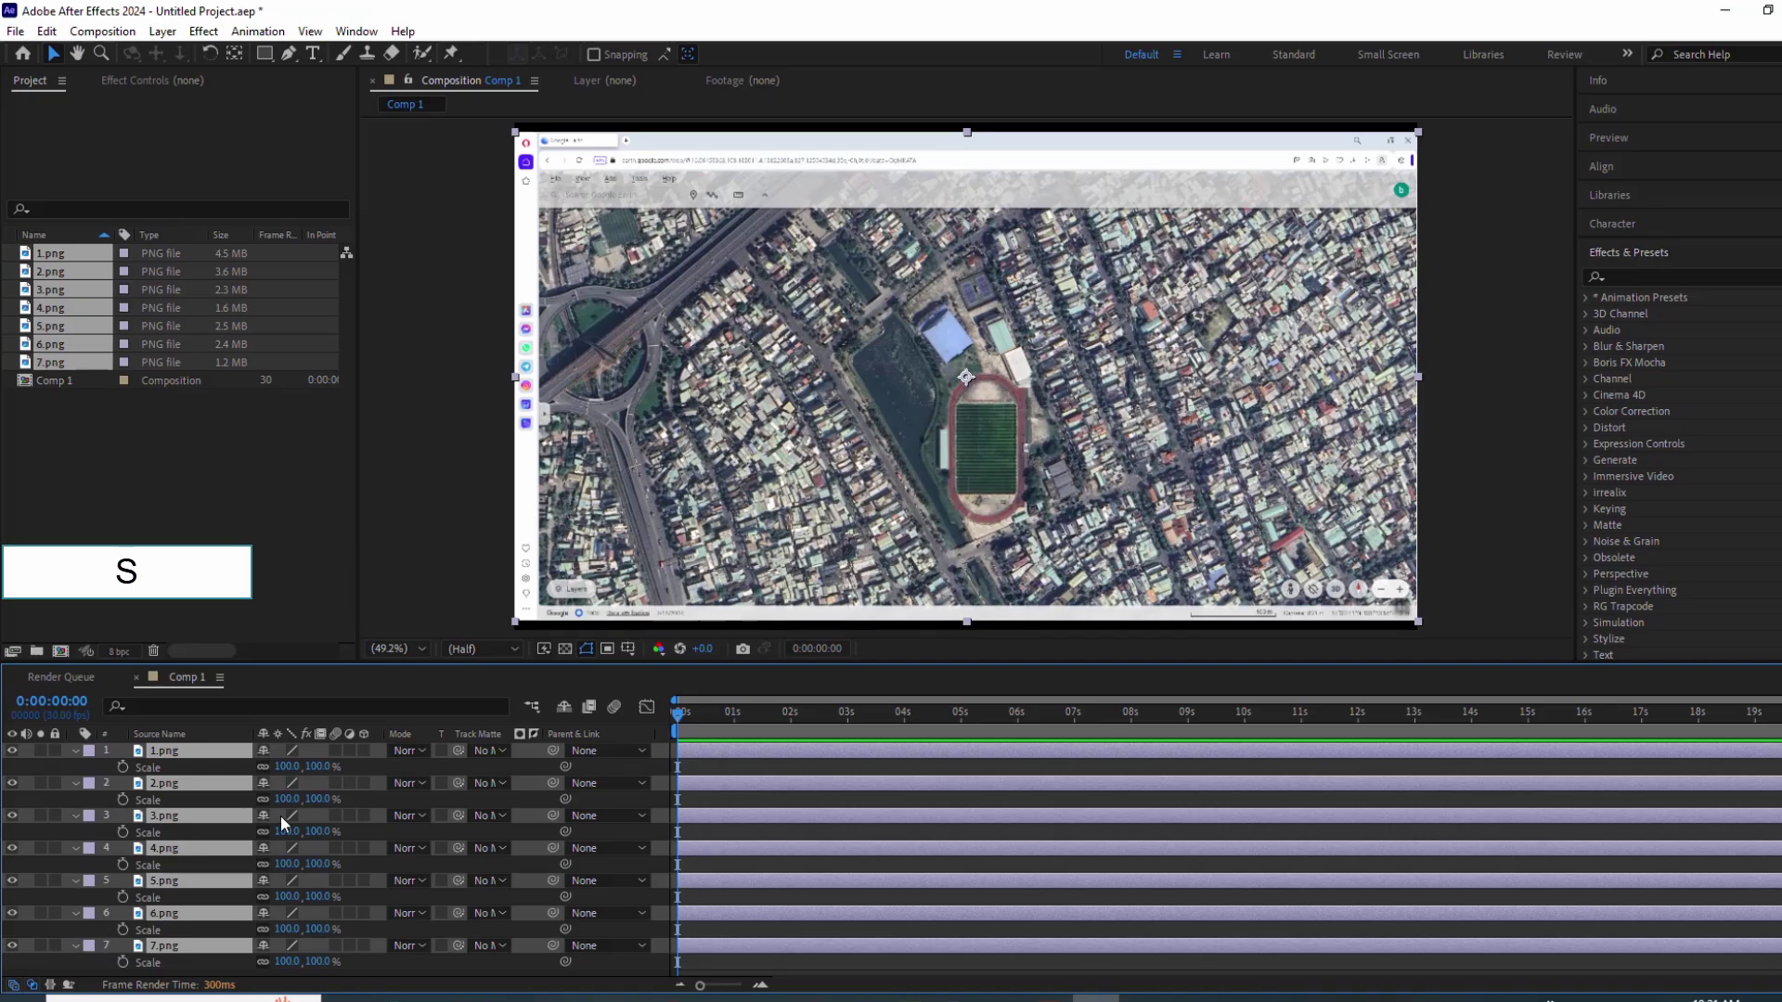
pyautogui.moveTo(286, 766); pyautogui.dragTo(325, 767)
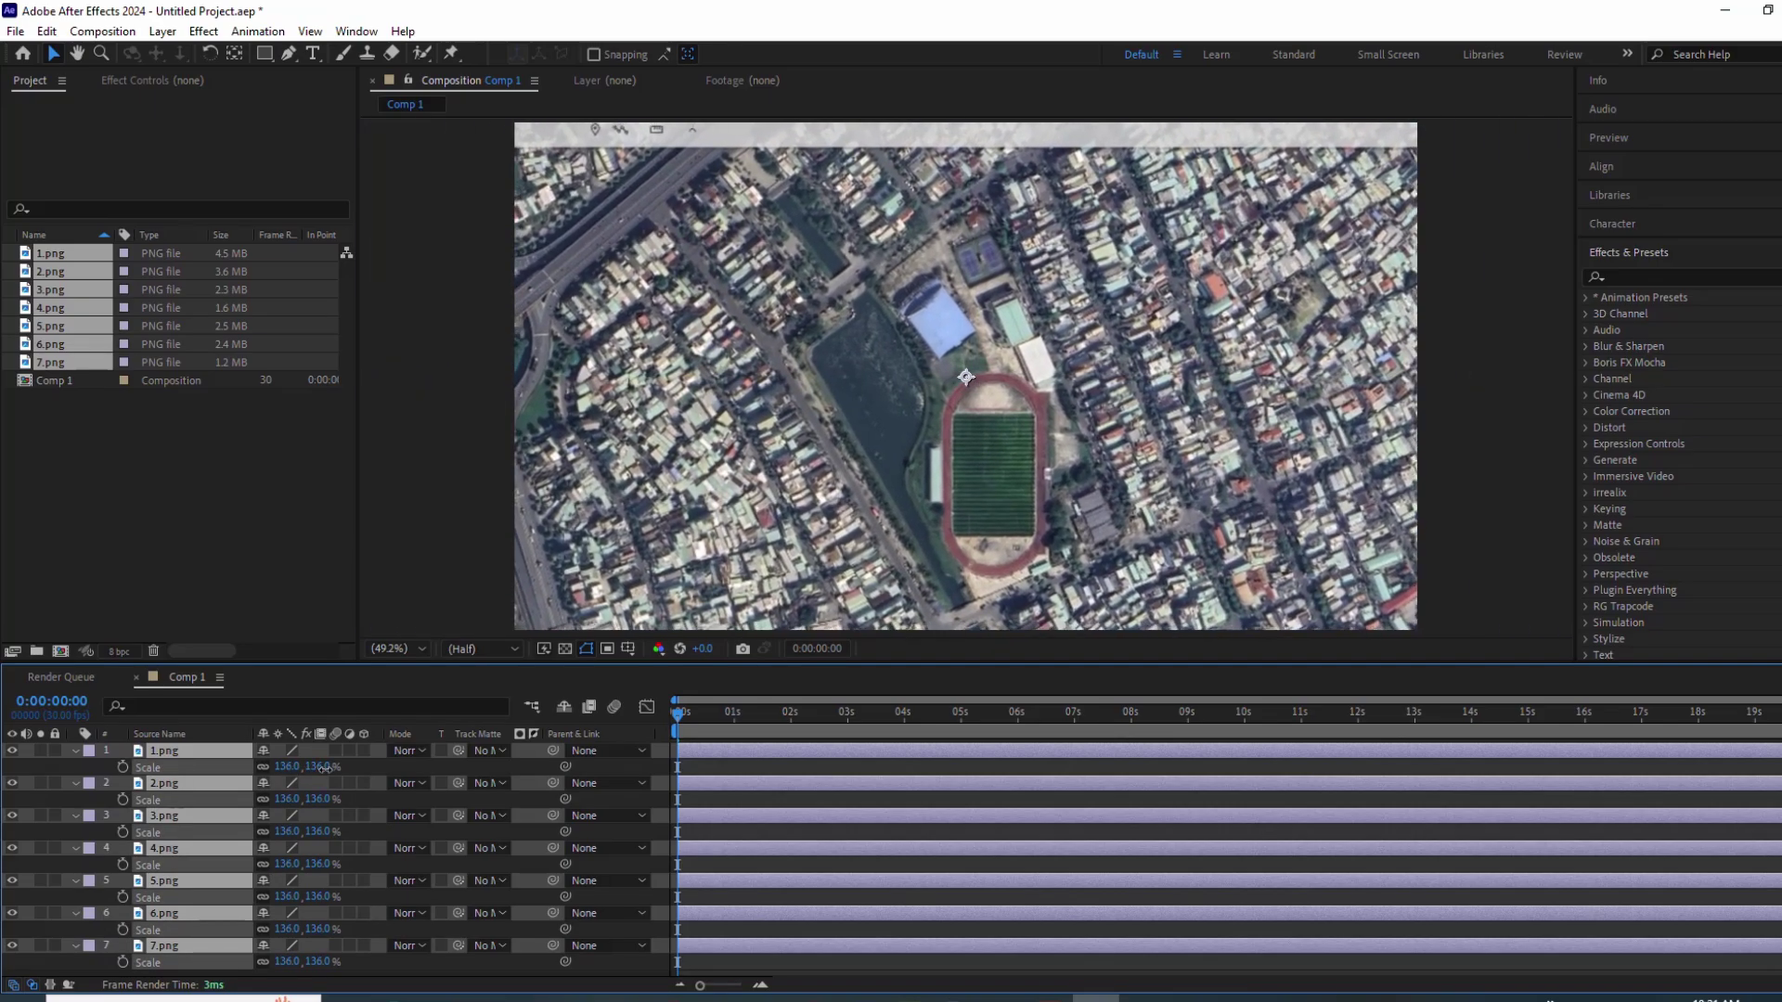
pyautogui.moveTo(1001, 463)
pyautogui.mouseDown()
pyautogui.moveTo(997, 413)
pyautogui.moveTo(1027, 440)
pyautogui.mouseUp()
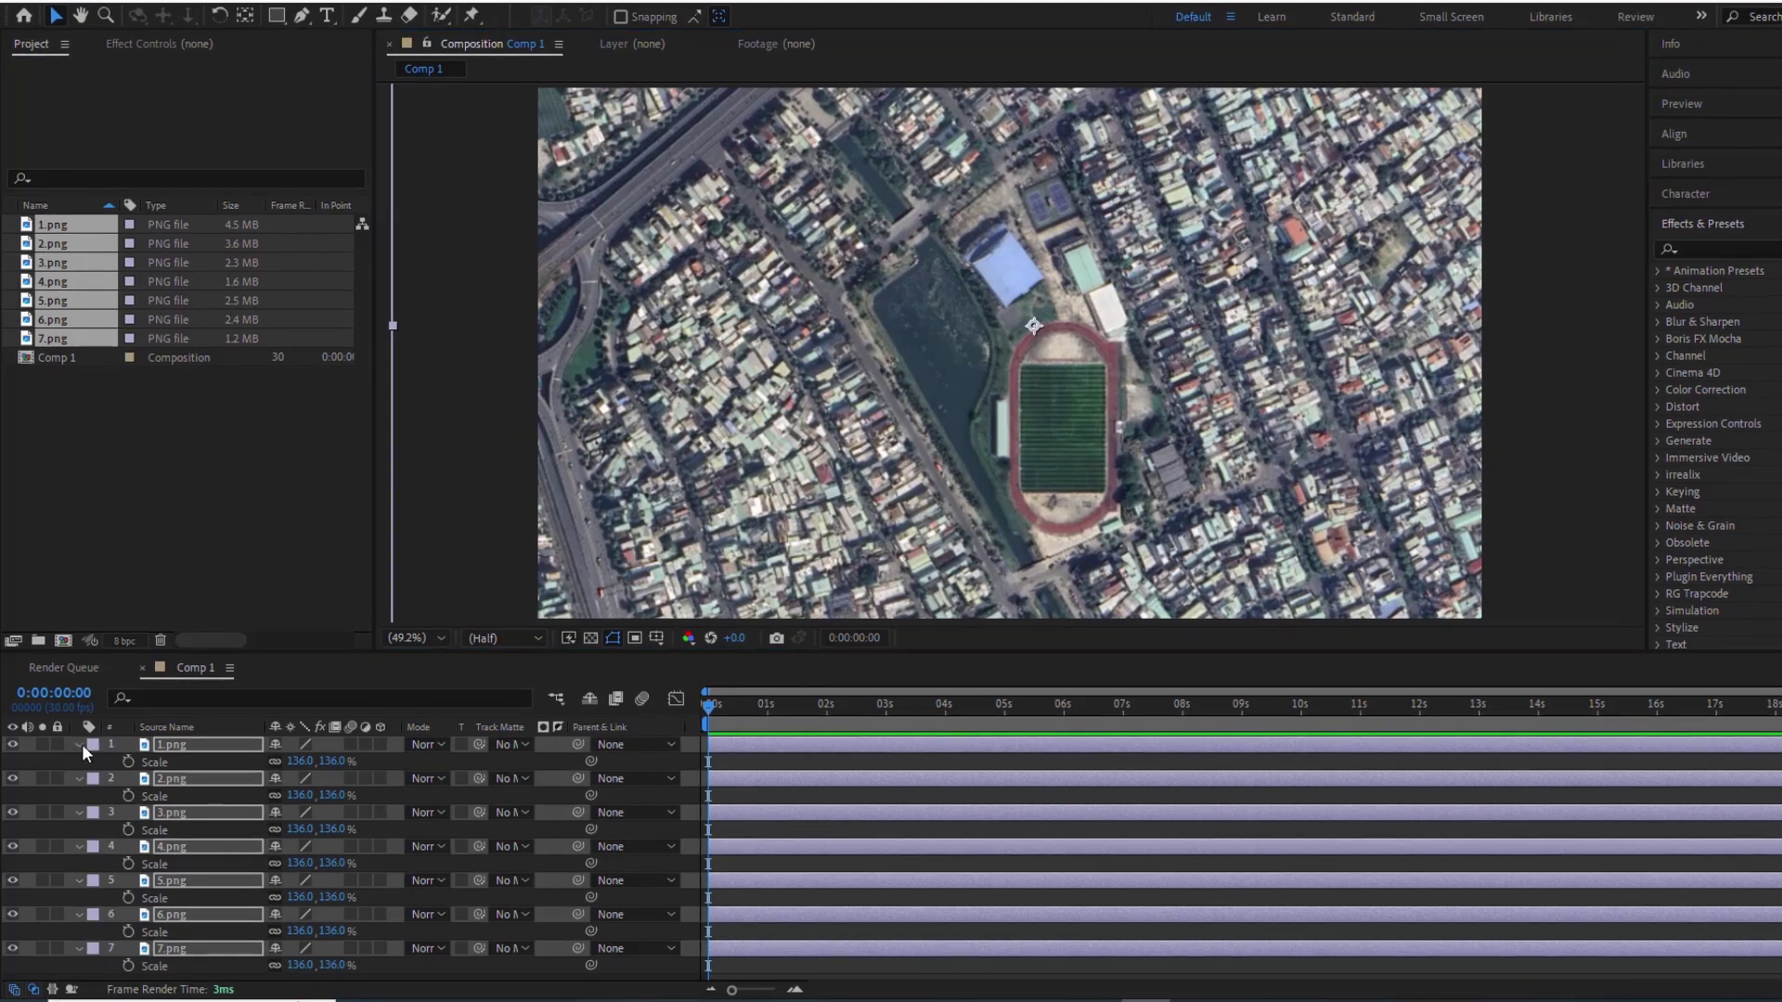
pyautogui.click(80, 744)
pyautogui.click(53, 915)
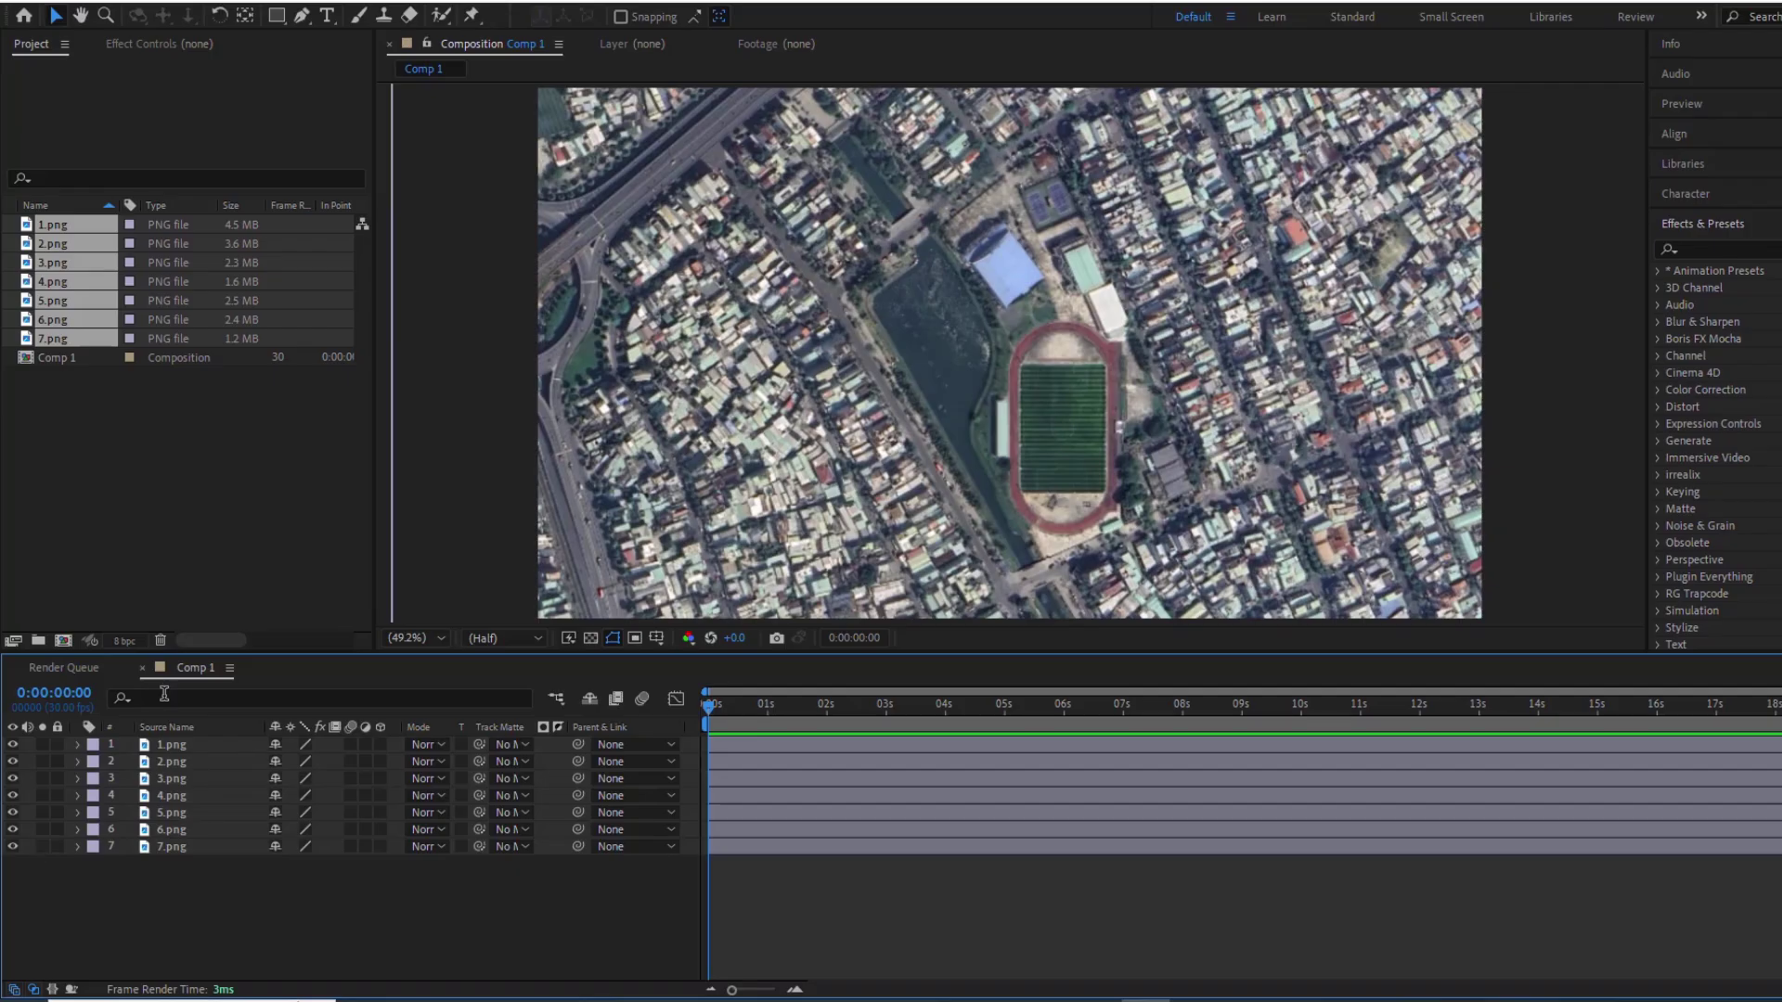
# Move the anchor point of layer 1.png to the upper-left corner of the stadium's pitch with the Pan Behind tool, and hide the layer
pyautogui.click(244, 15)
pyautogui.click(170, 748)
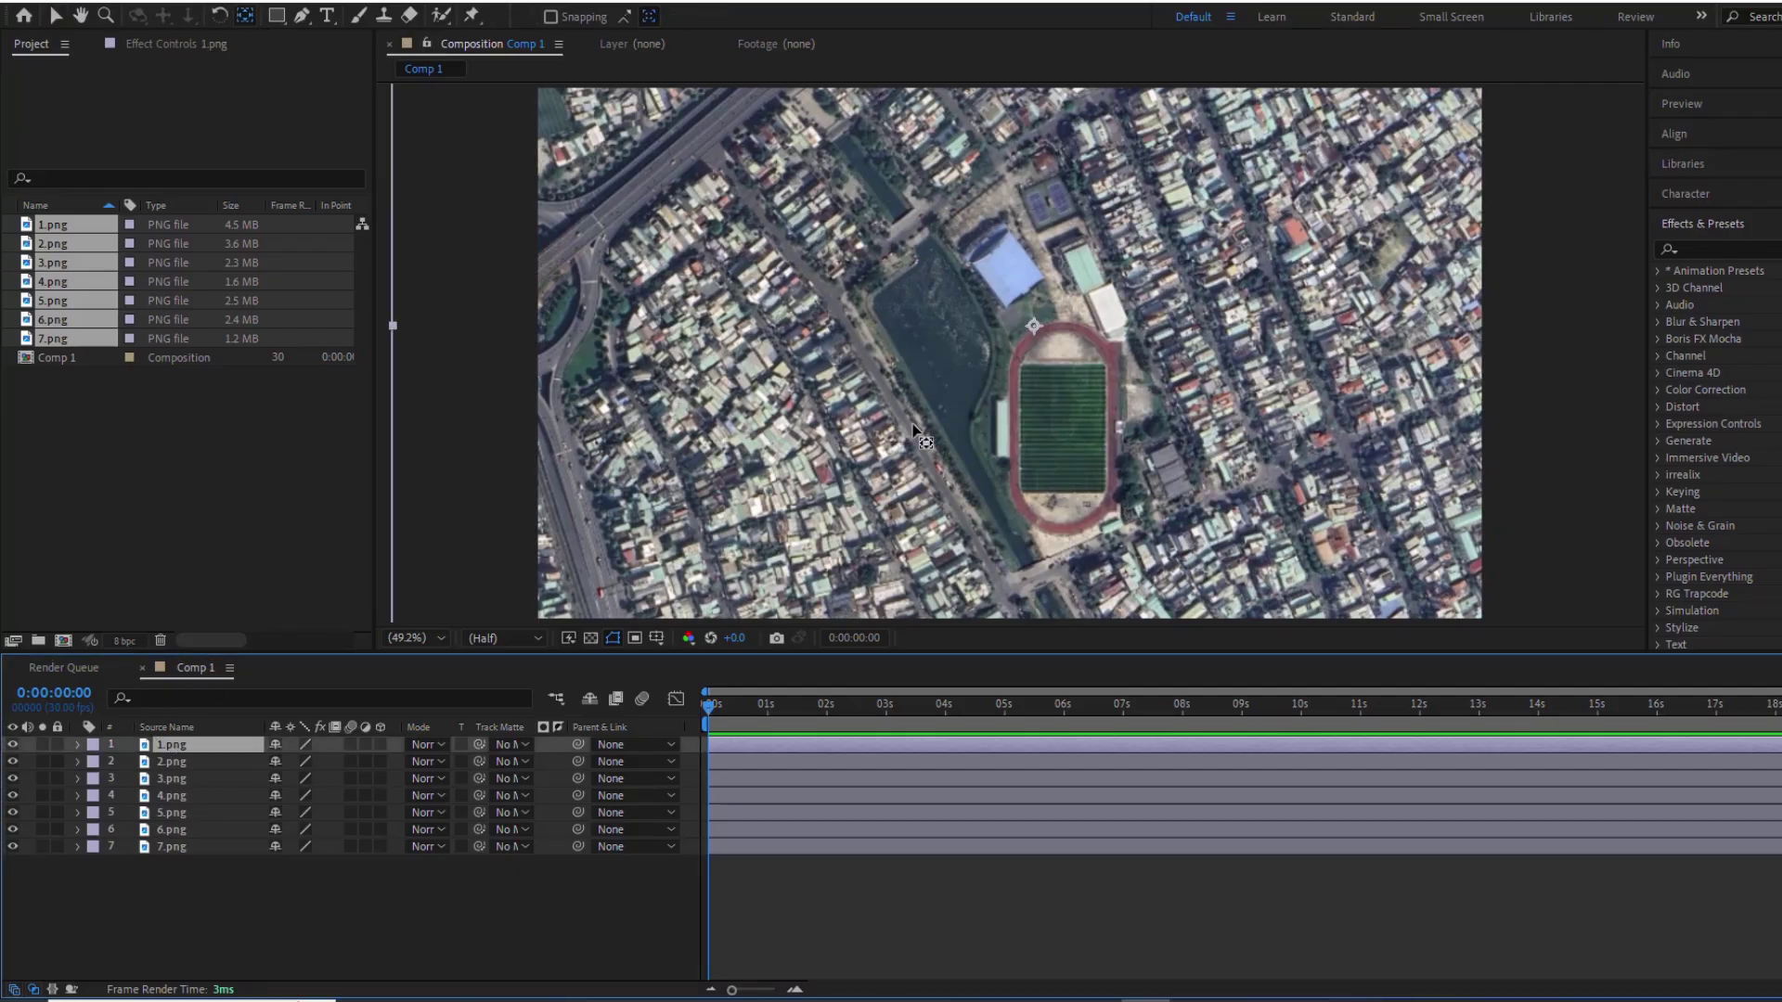
pyautogui.moveTo(1032, 327); pyautogui.dragTo(1023, 362)
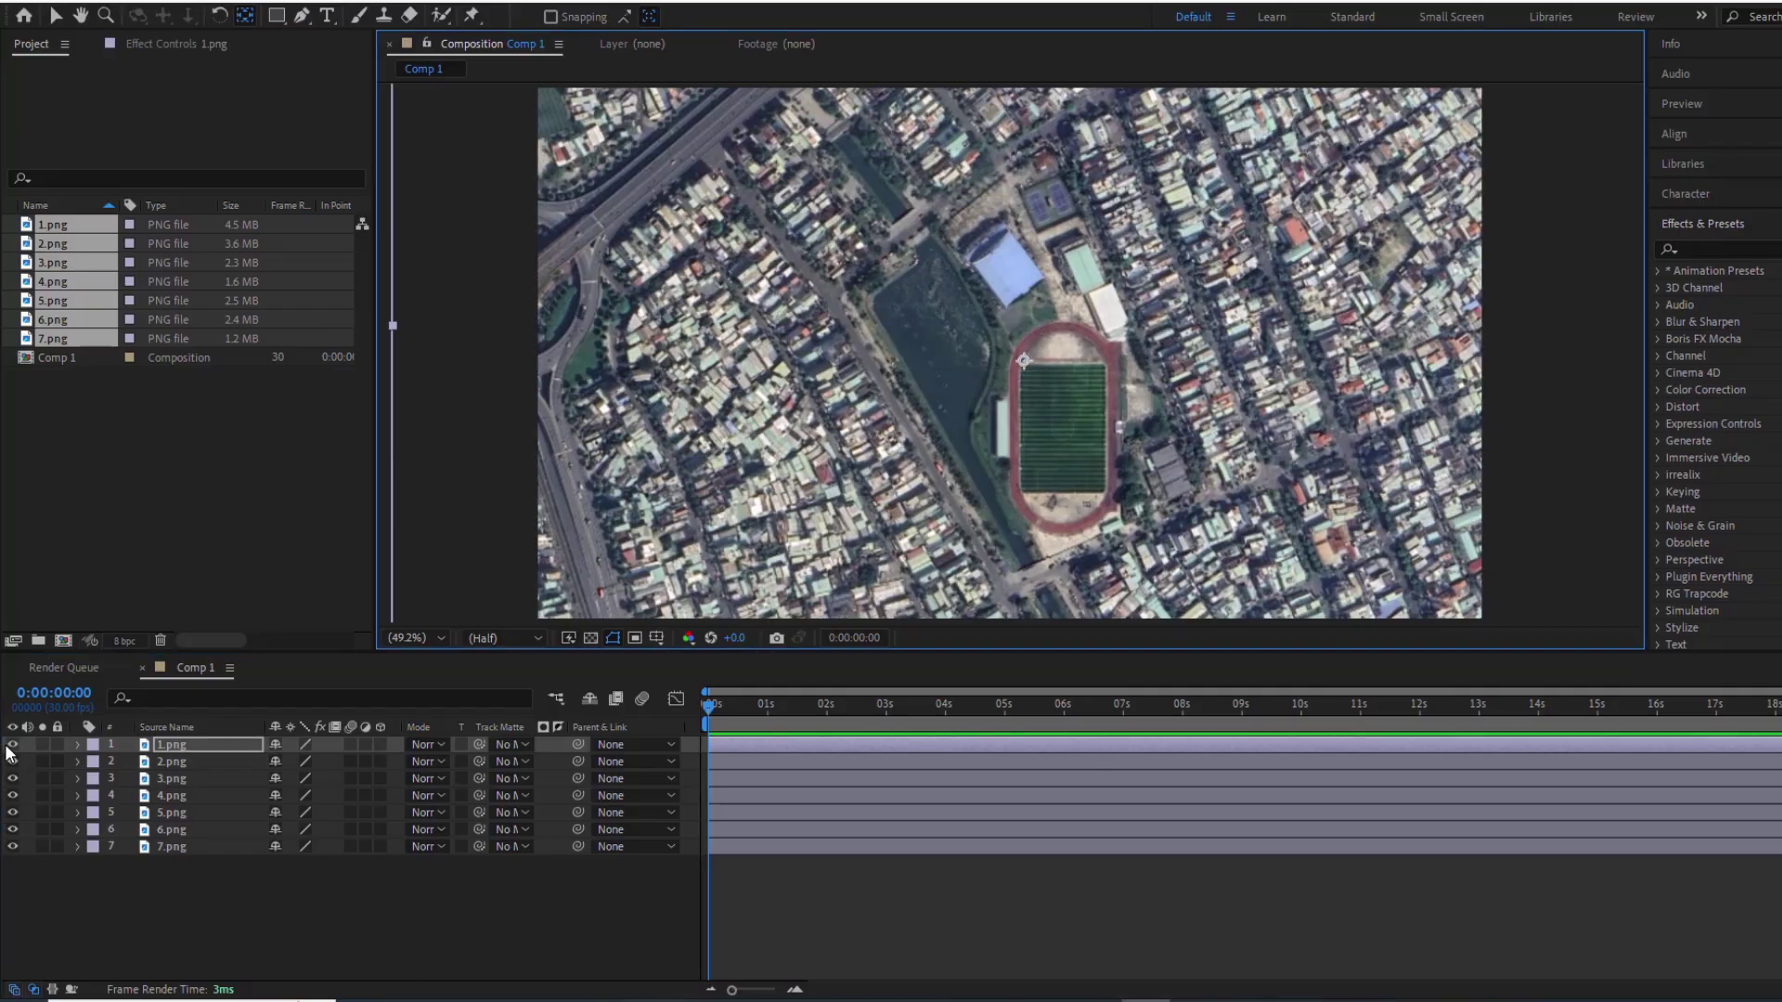
pyautogui.click(52, 763)
pyautogui.click(13, 746)
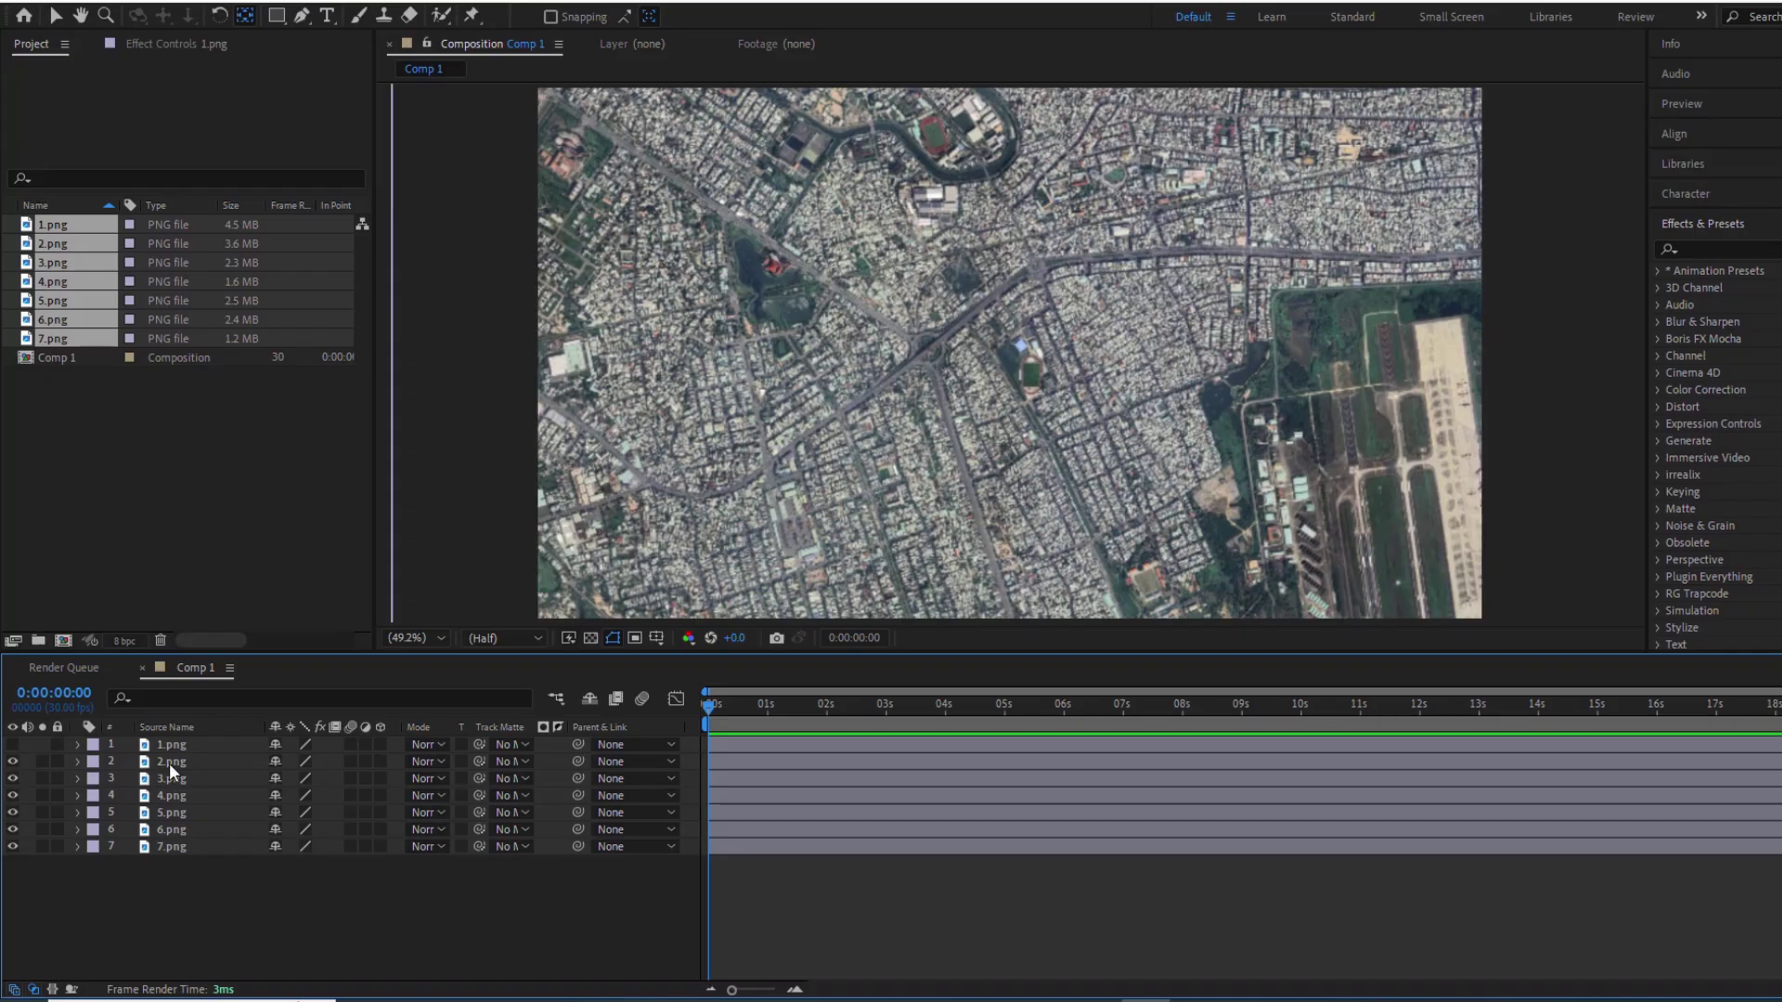
# Move the anchor points of layers 2.png and 3.png onto the stadium's location, hiding each layer once it is set
pyautogui.click(206, 761)
pyautogui.click(1030, 346)
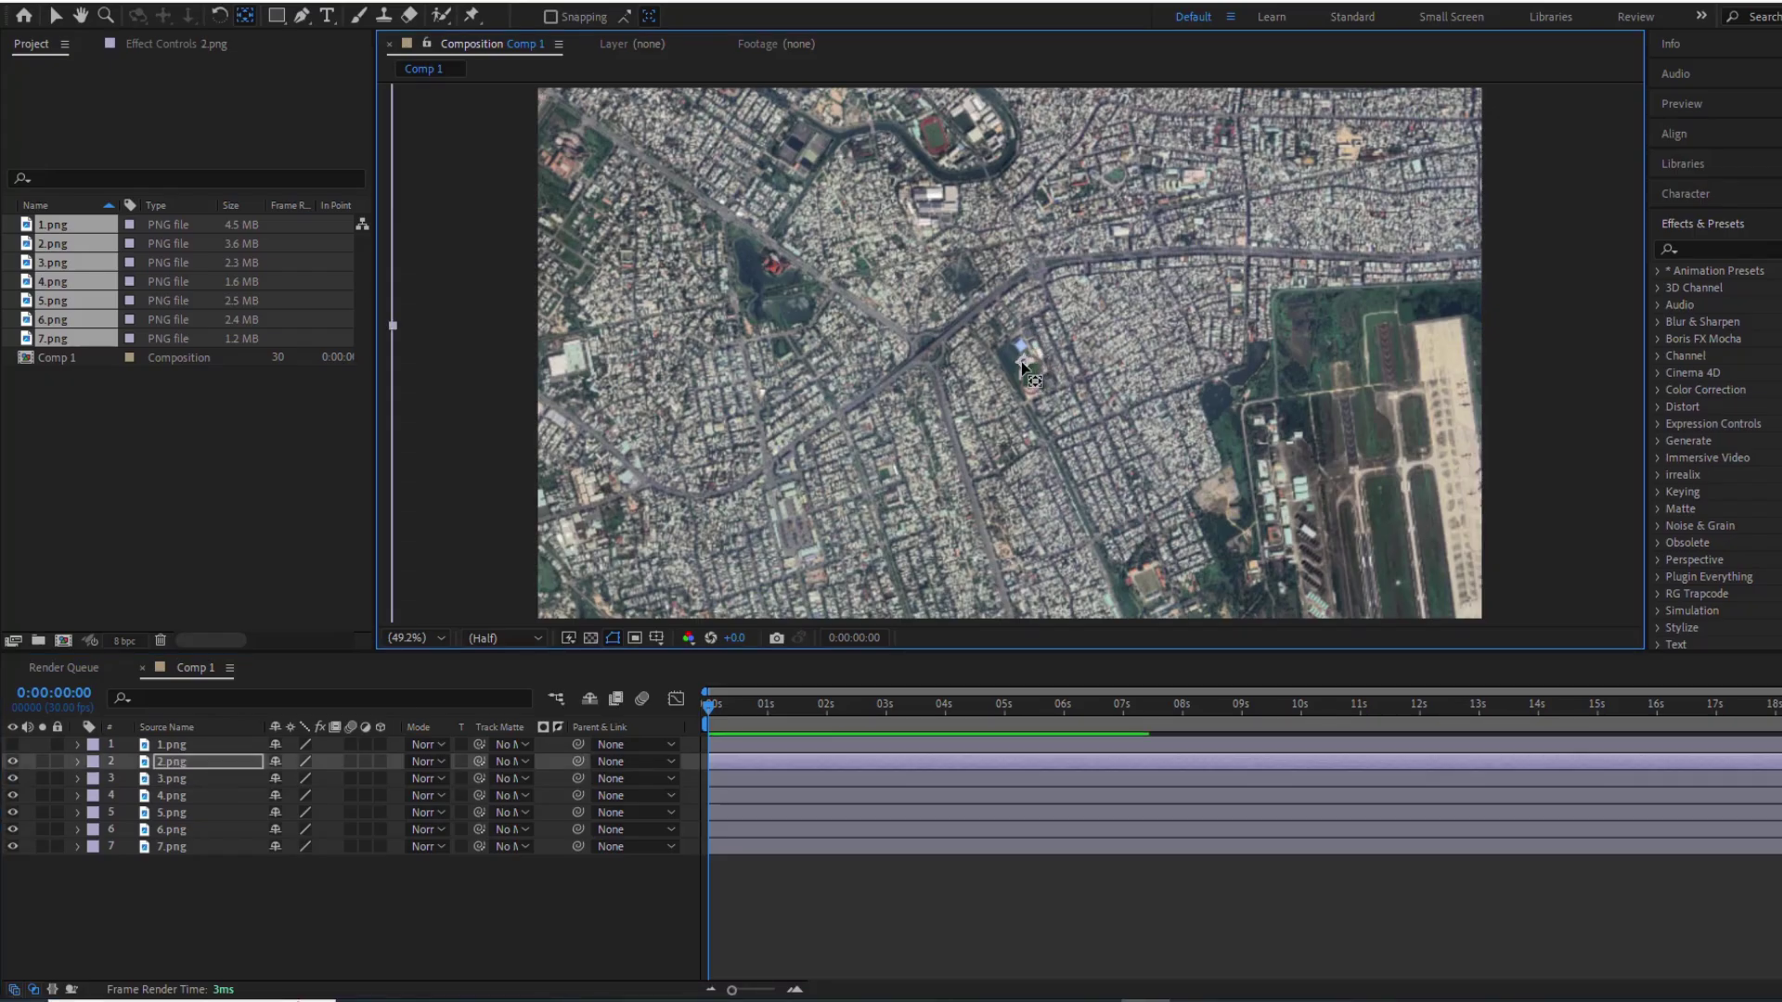
pyautogui.click(18, 761)
pyautogui.click(158, 778)
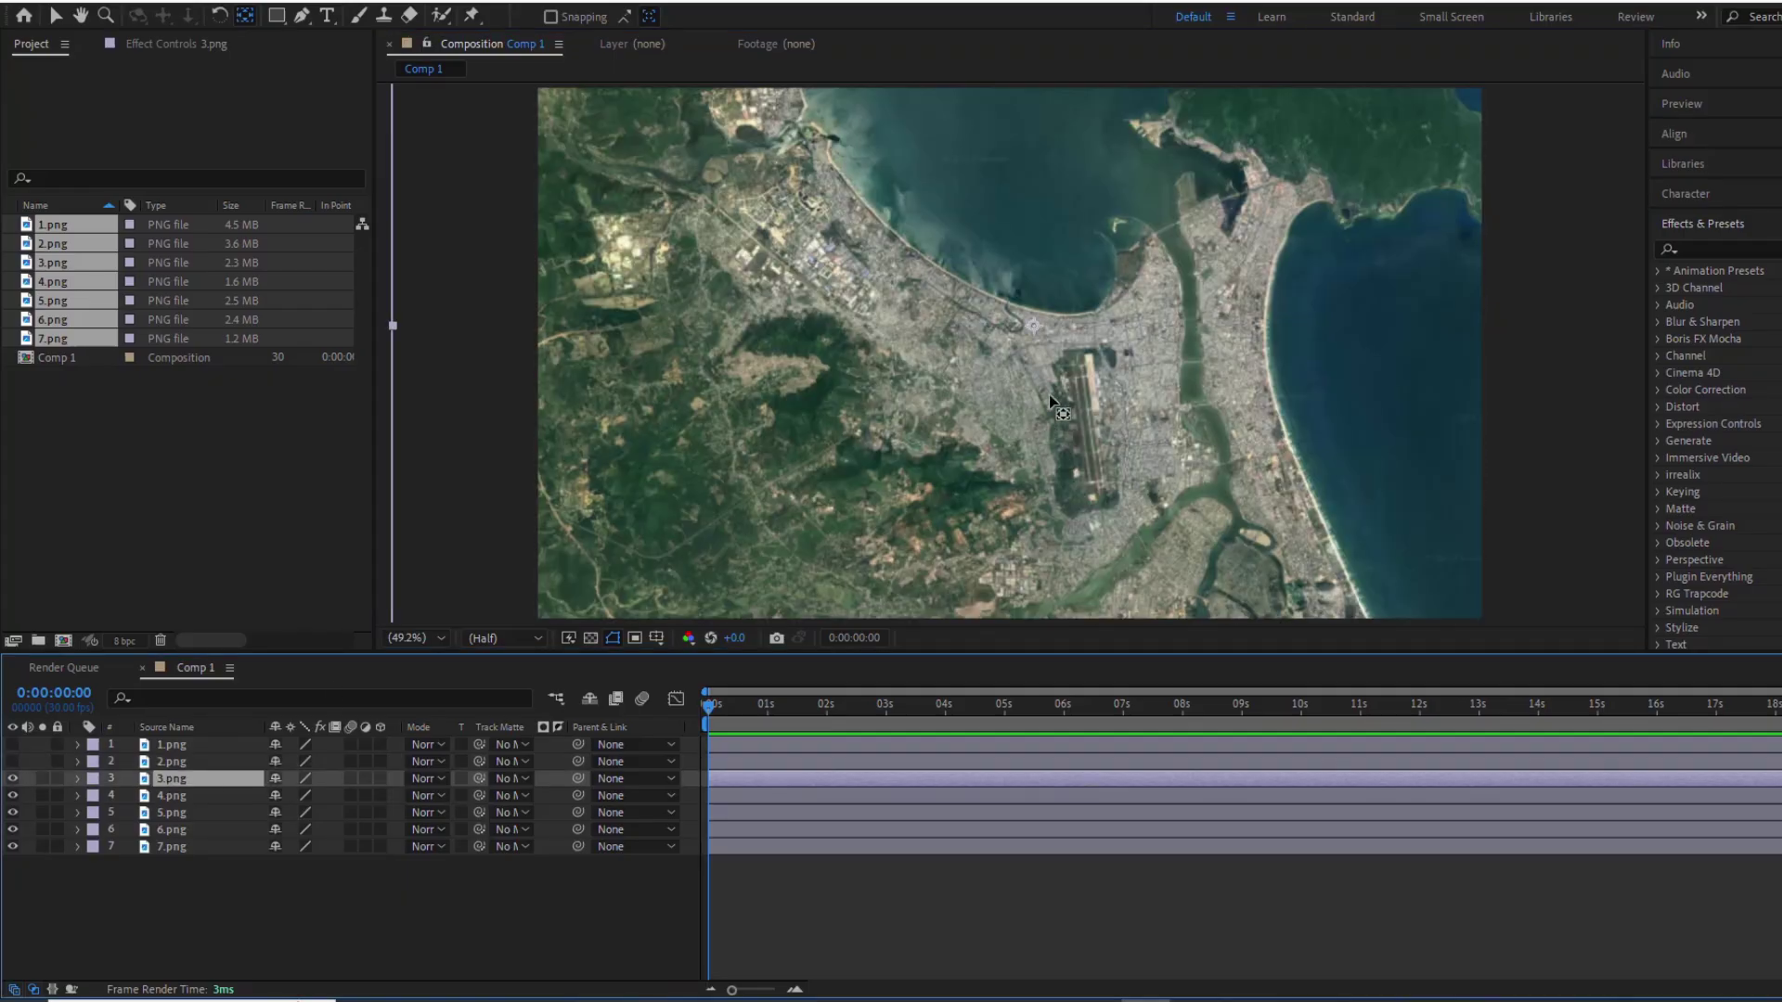
pyautogui.click(1034, 334)
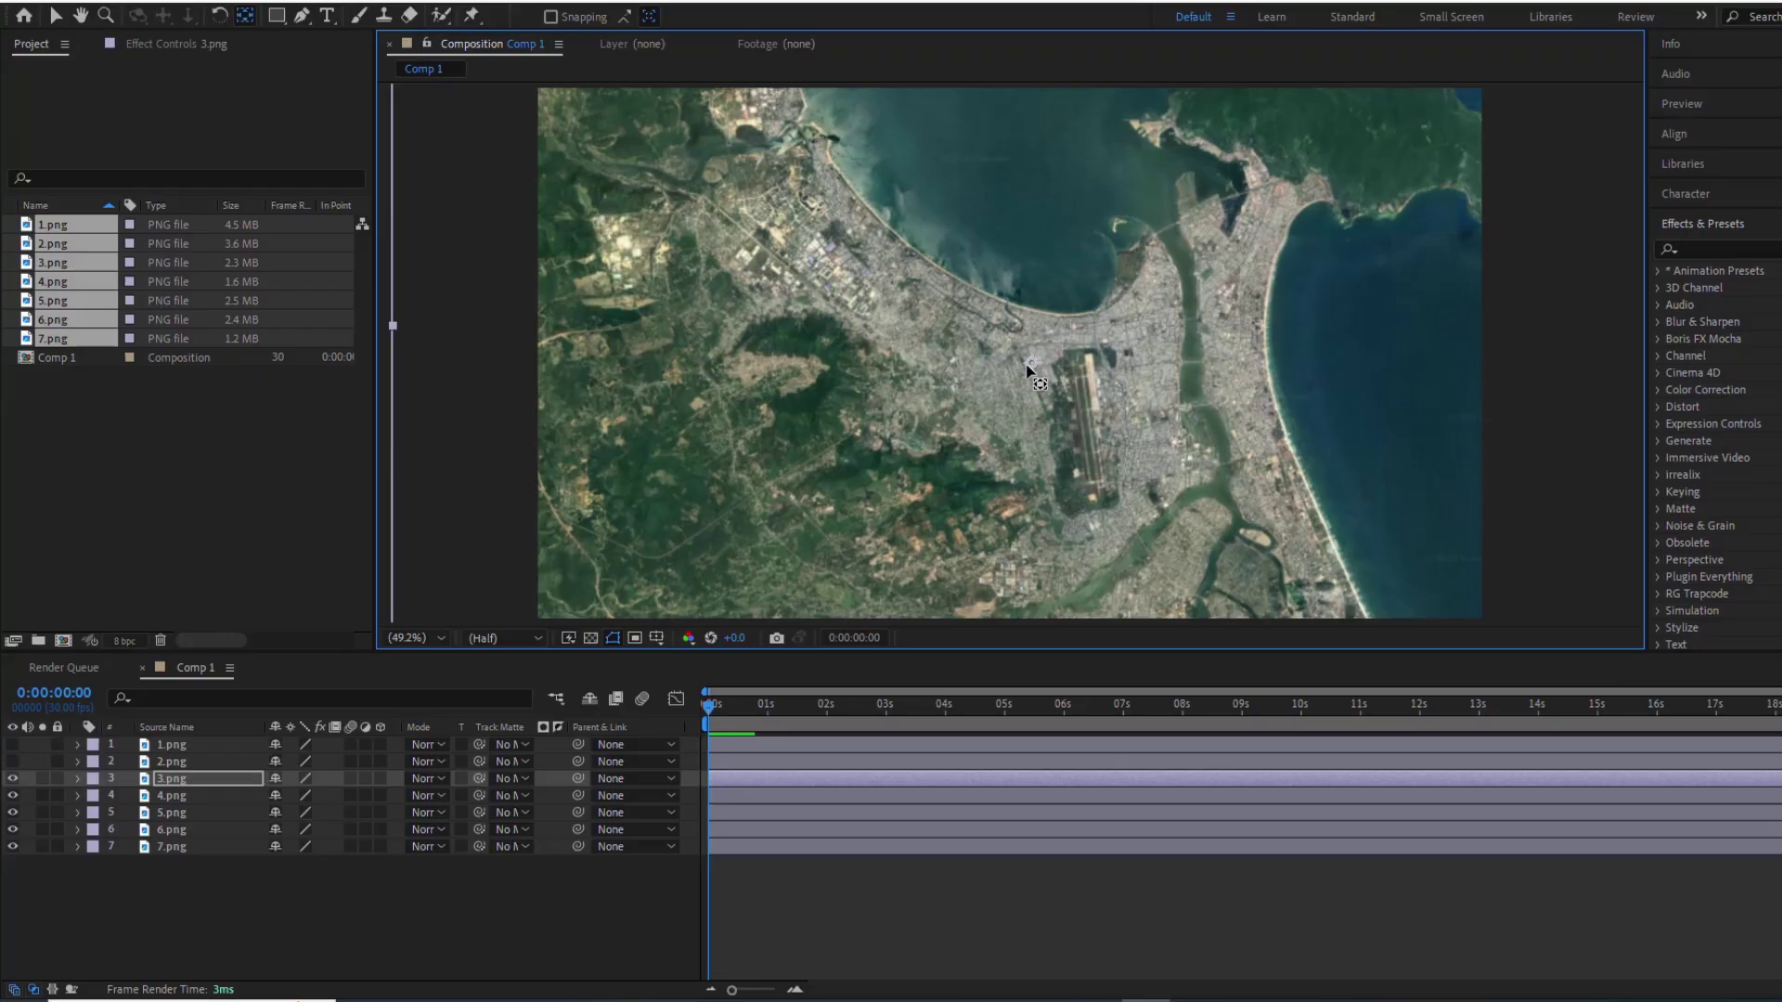
pyautogui.click(13, 778)
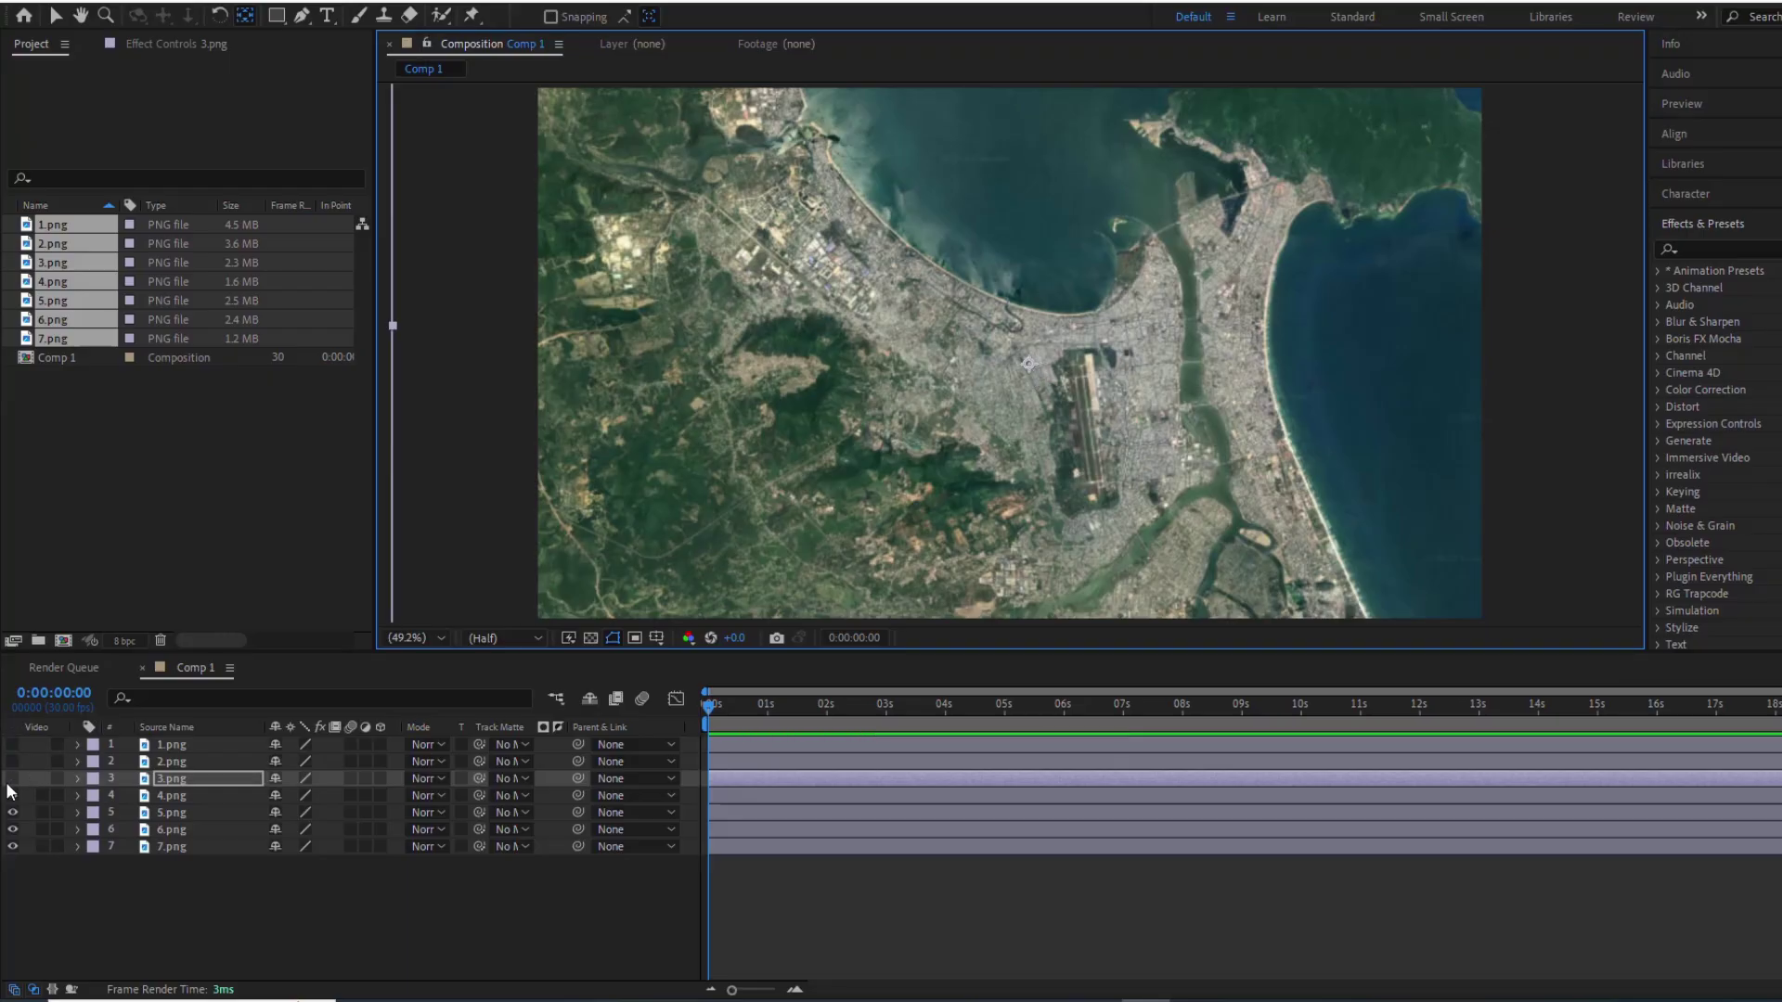
# Move the anchor points of layers 4.png and 5.png onto the coastal city's location, hiding each layer once it is set
pyautogui.click(170, 796)
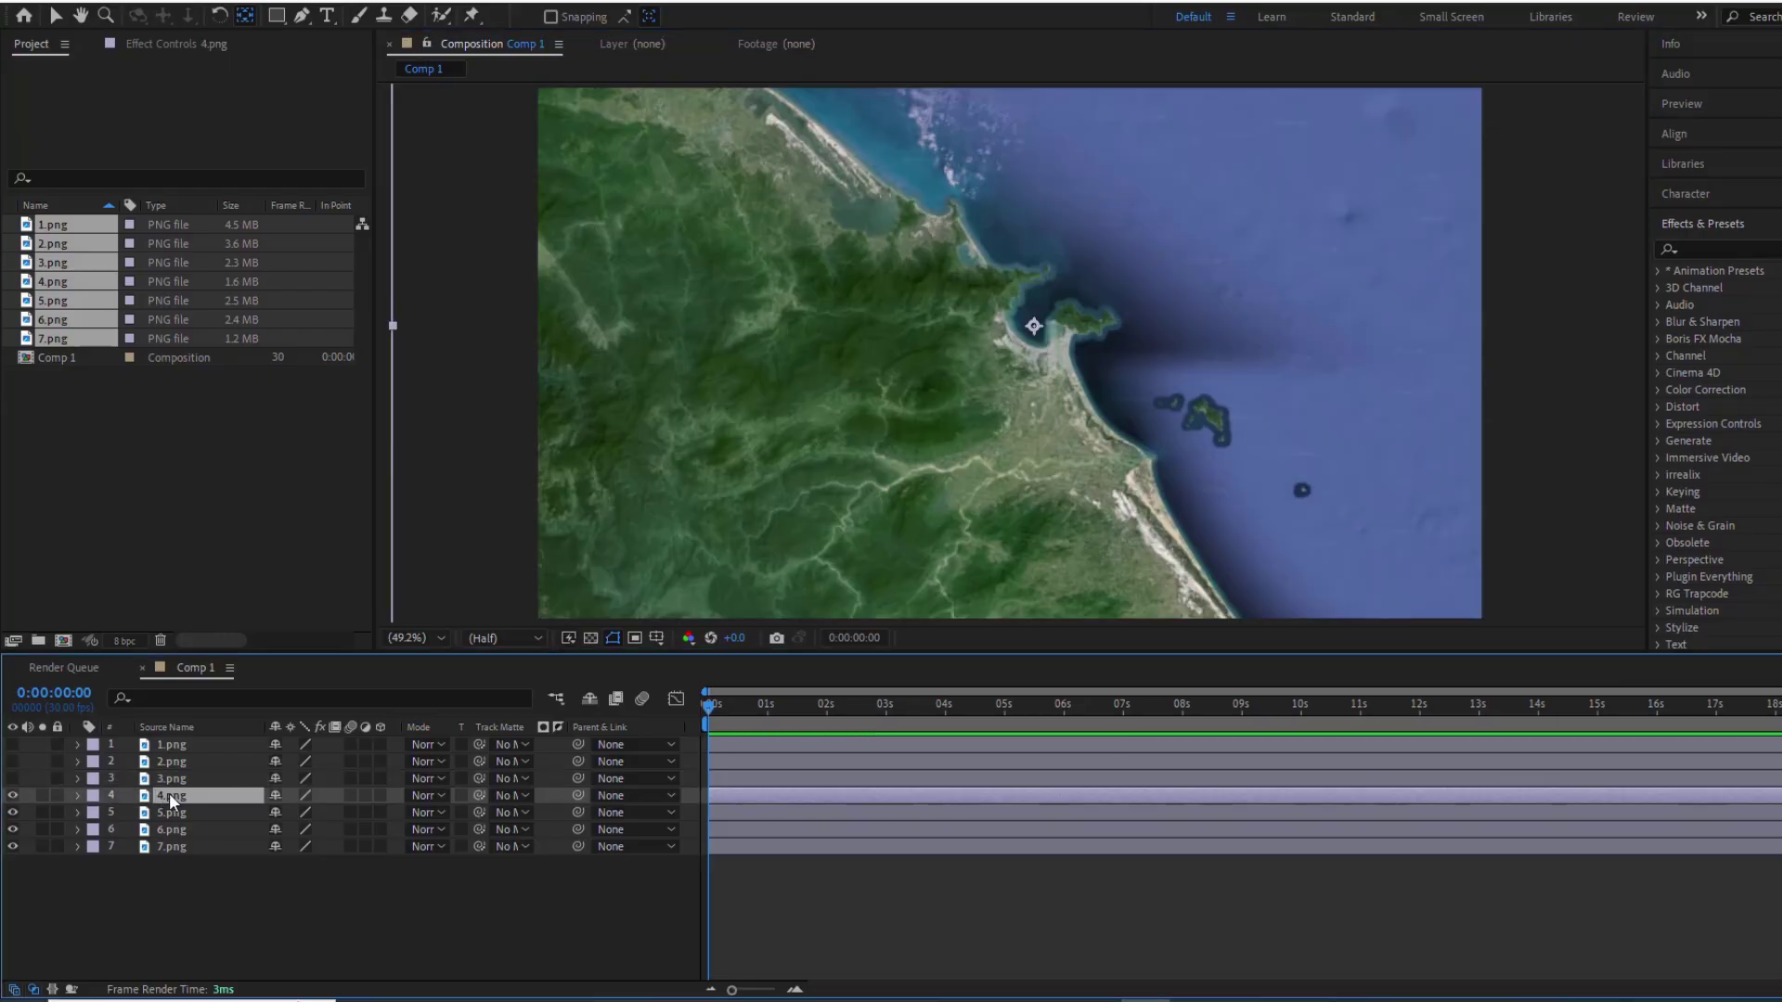
pyautogui.click(1034, 328)
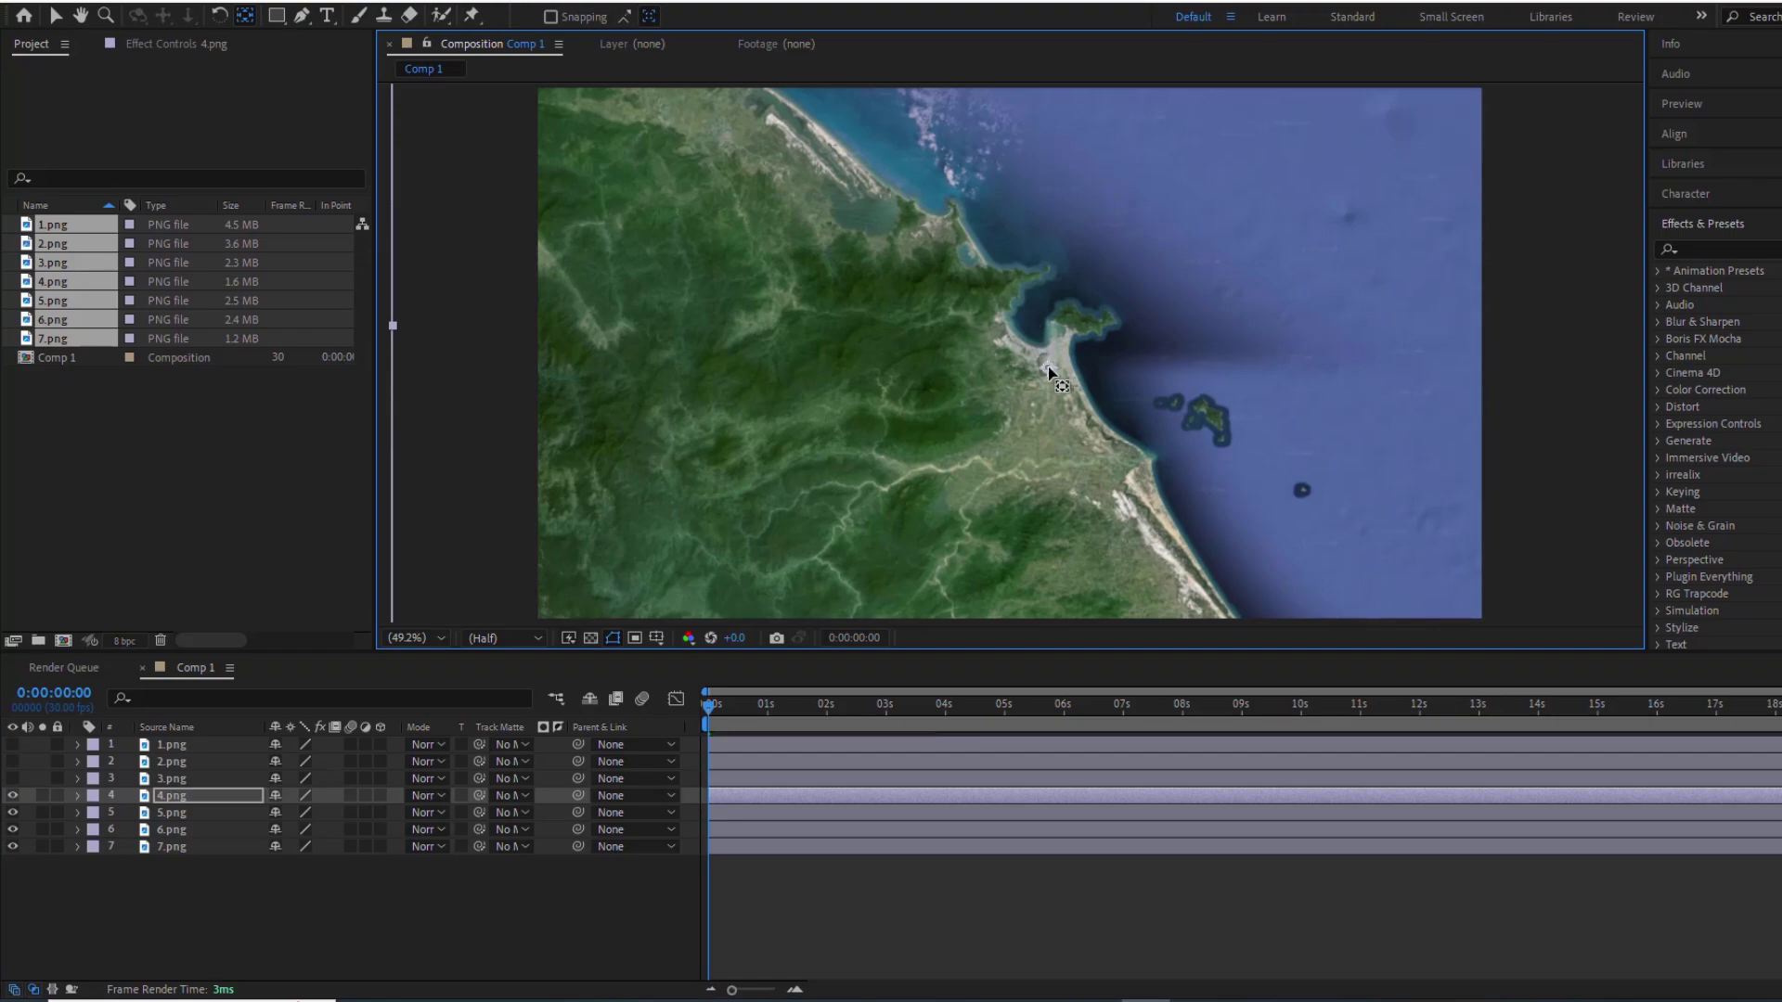
pyautogui.click(13, 795)
pyautogui.click(169, 813)
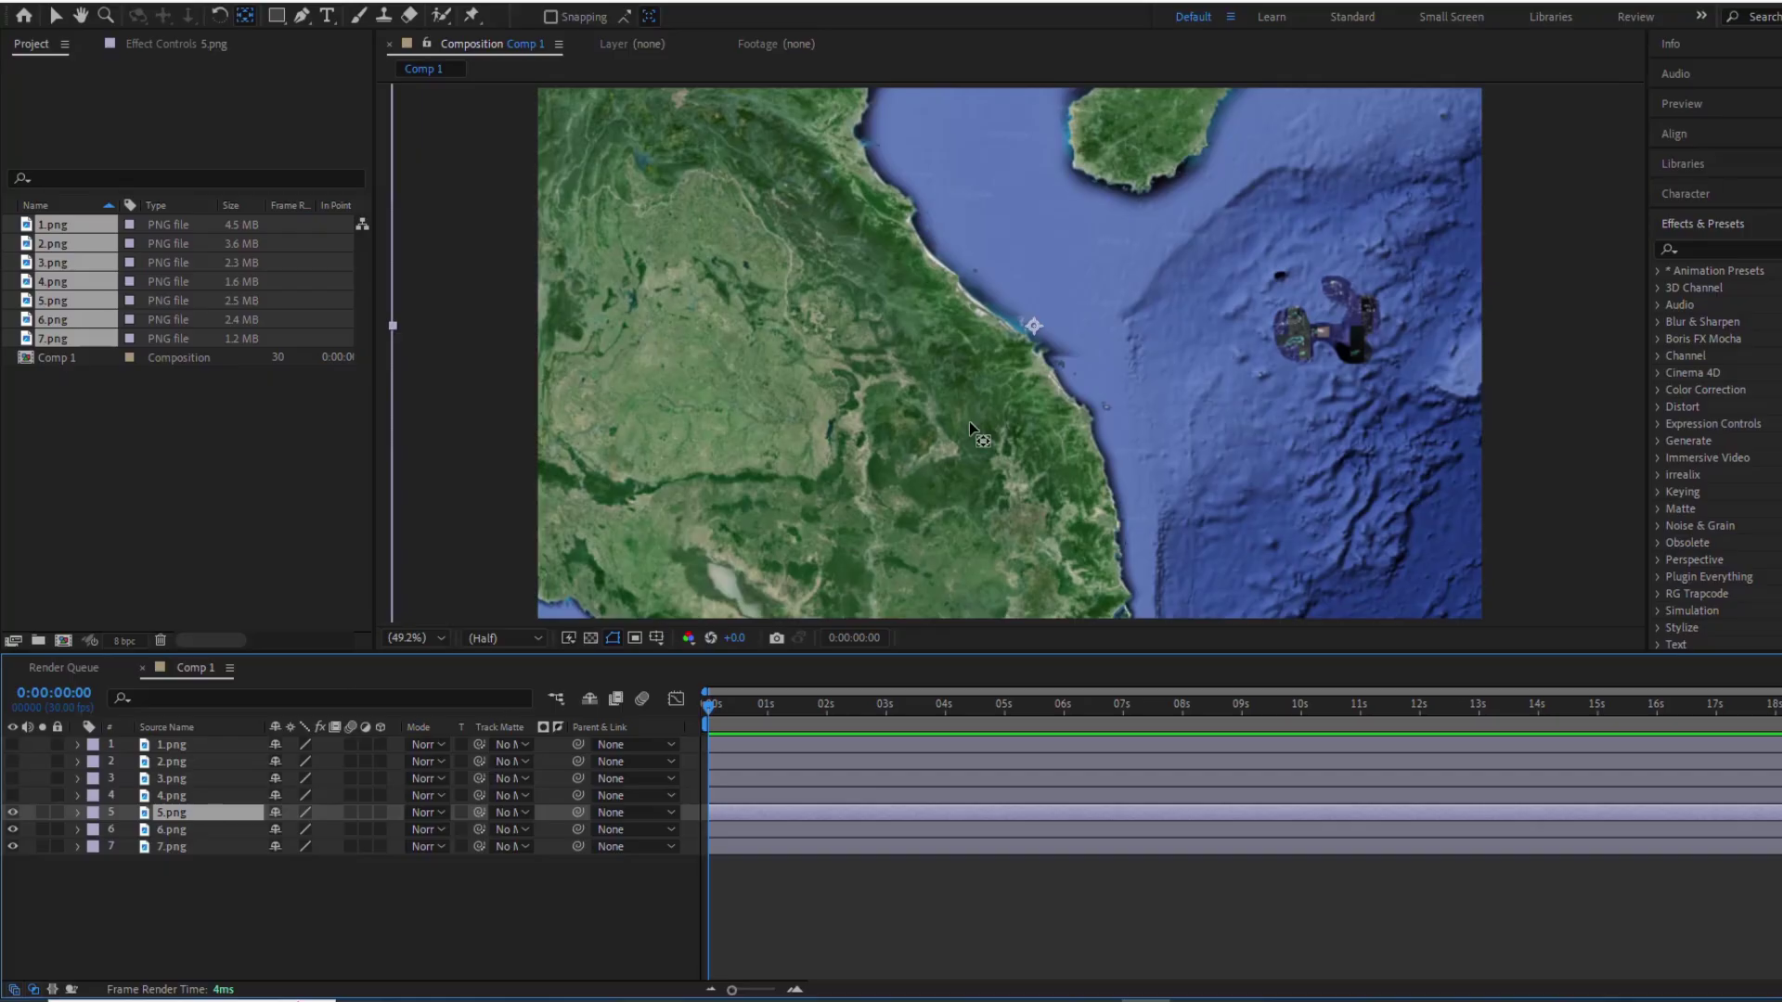
pyautogui.click(1035, 327)
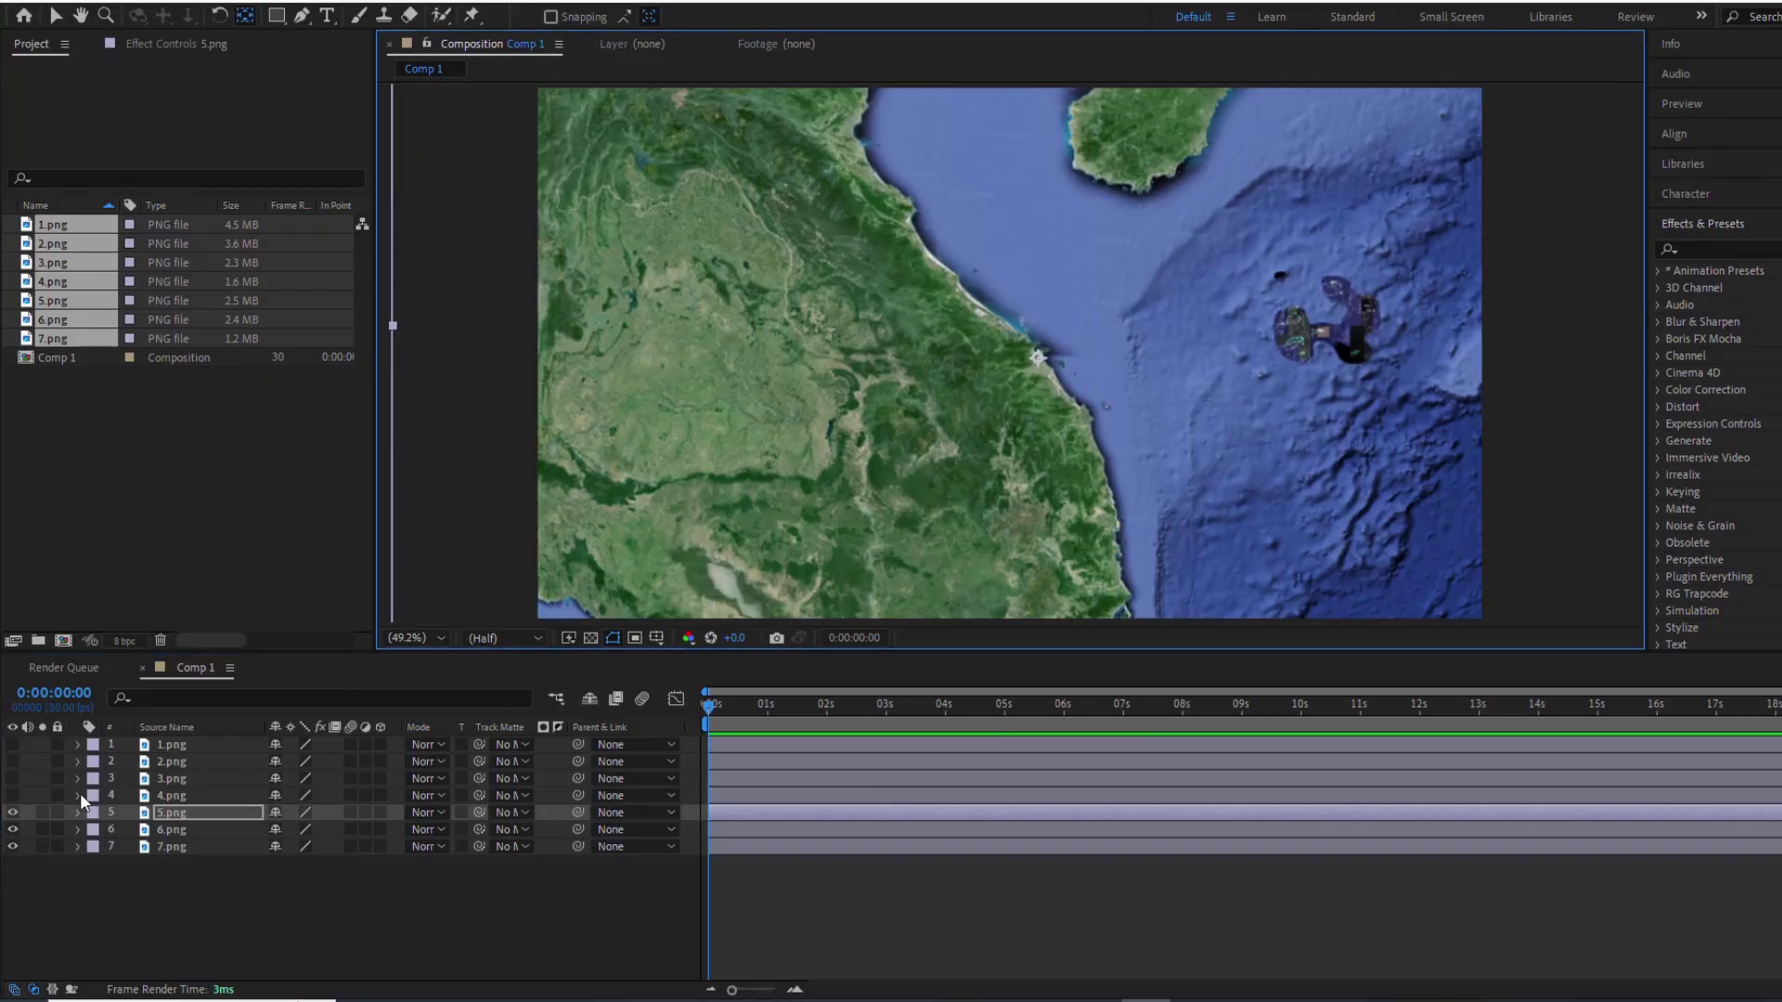
pyautogui.click(13, 812)
# Move the anchor points of layers 6.png and 7.png onto the city's spot on the Vietnamese coast, hide 6.png, and return to the Selection tool
pyautogui.click(169, 829)
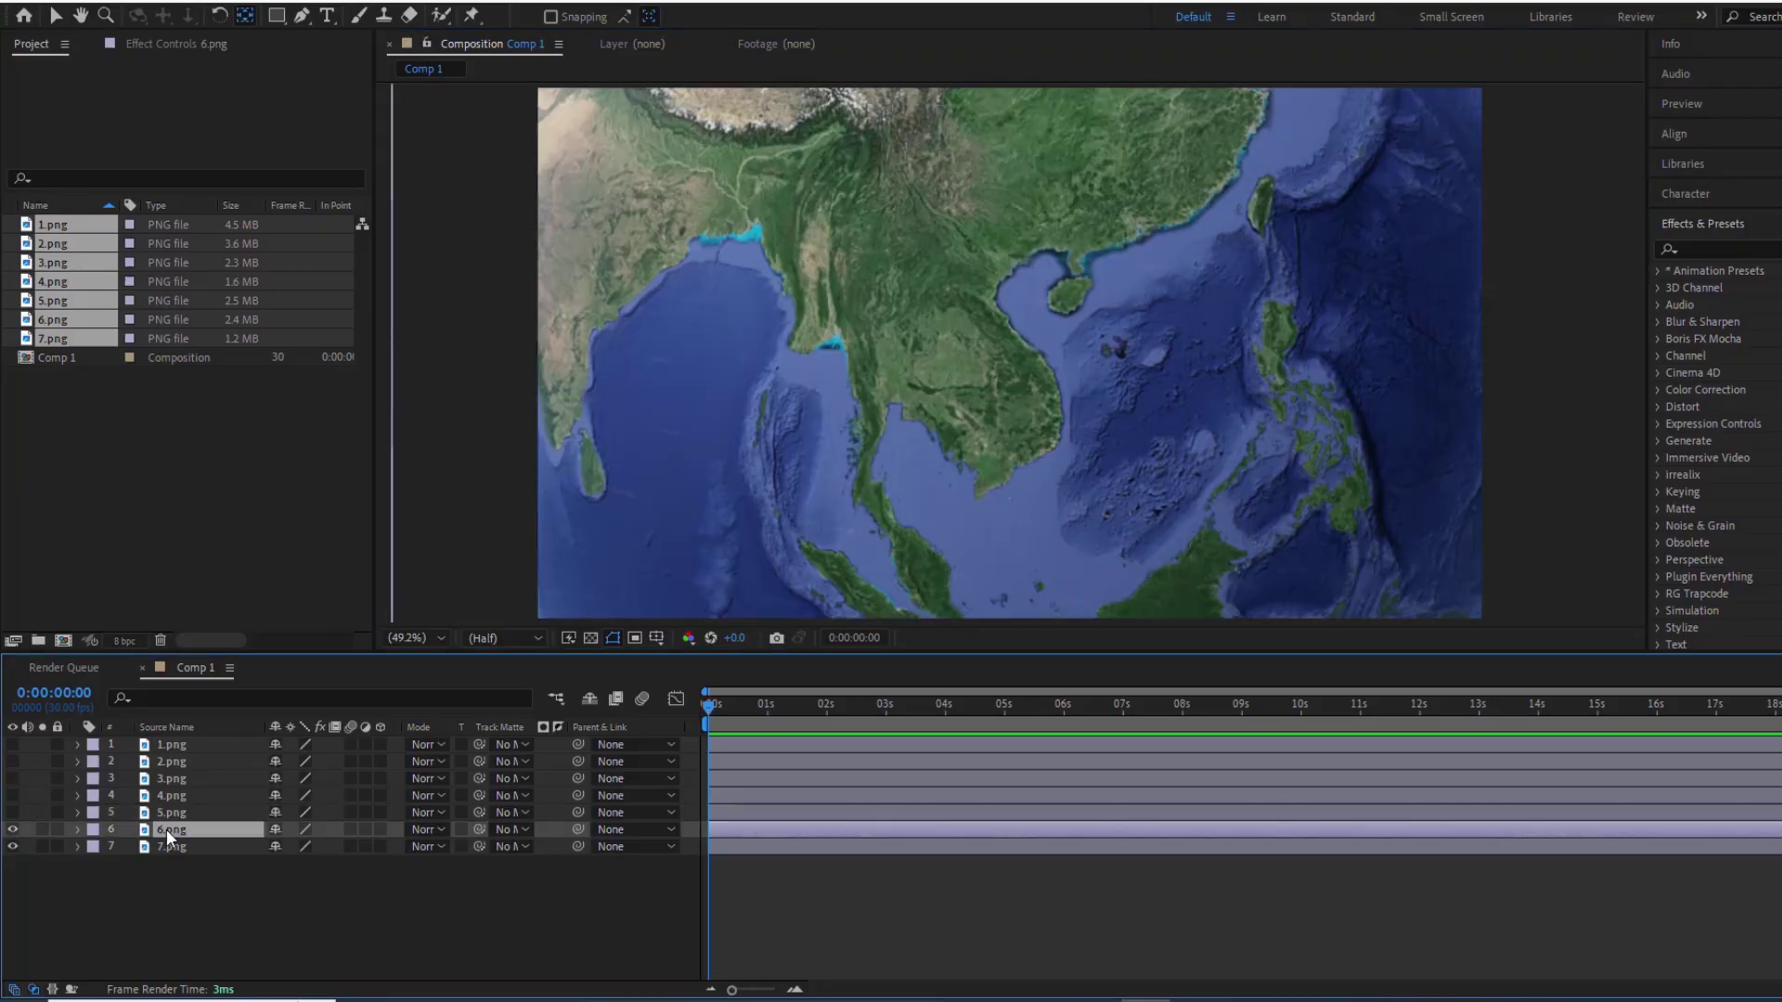
pyautogui.moveTo(1034, 327); pyautogui.dragTo(1037, 355)
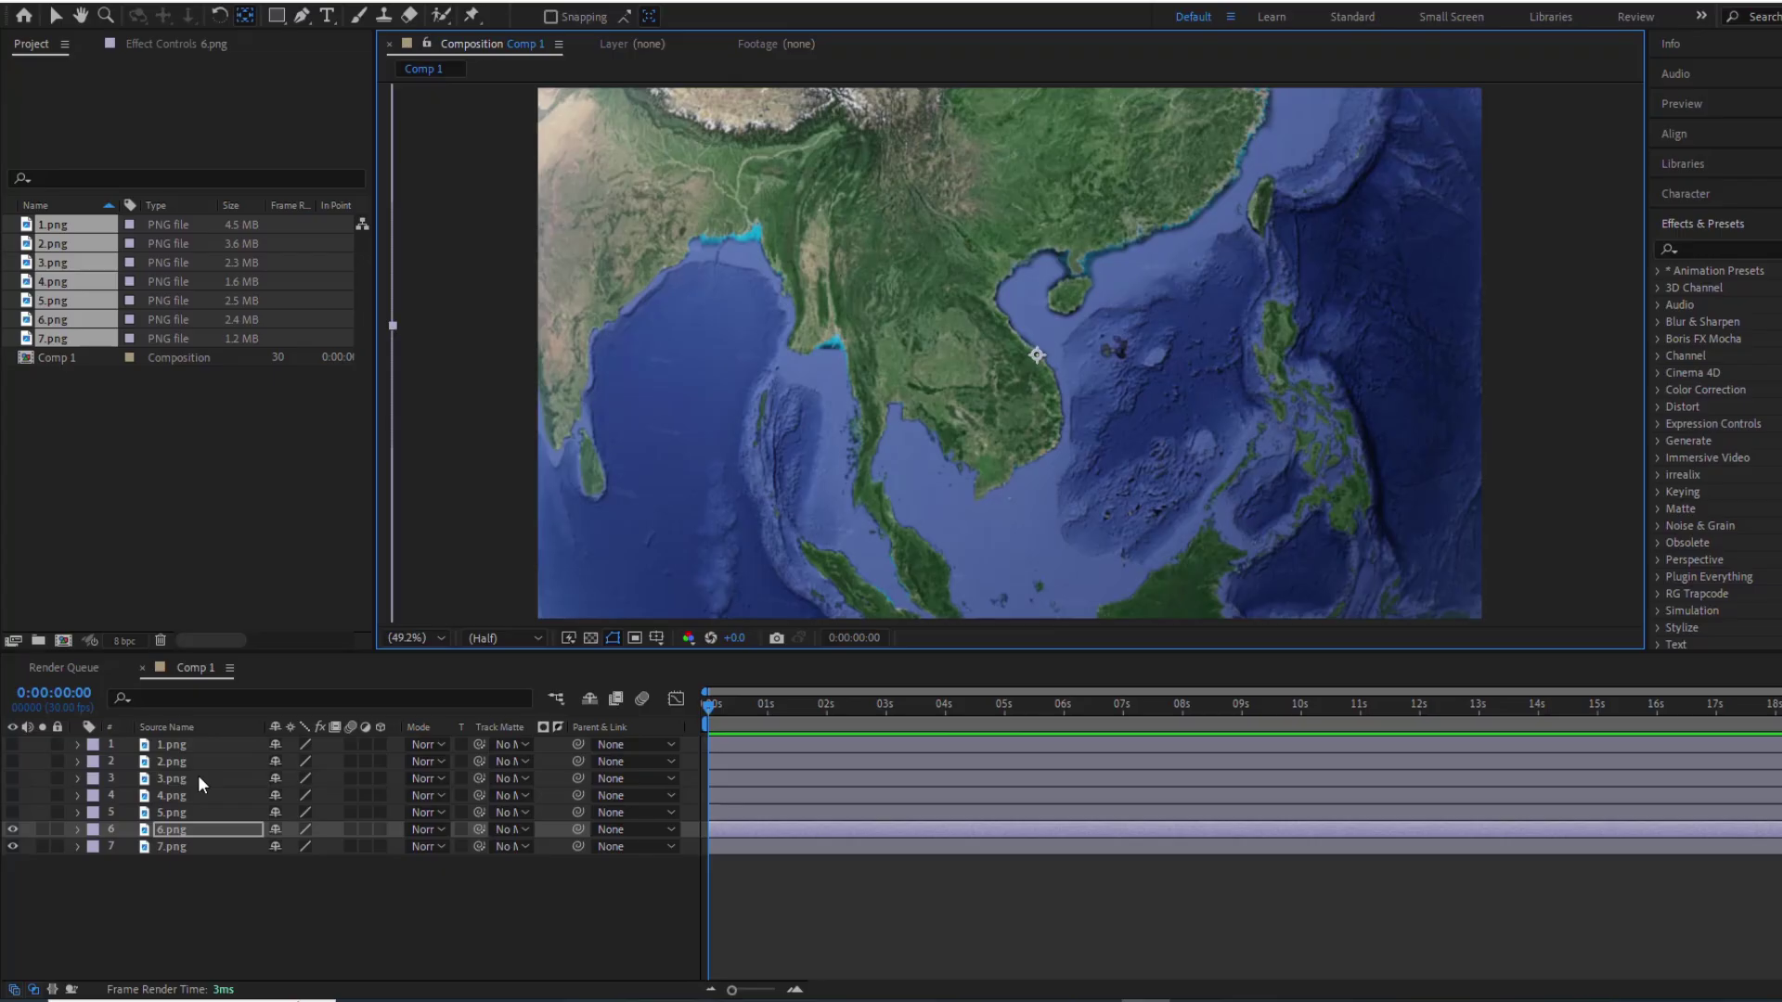
pyautogui.click(12, 828)
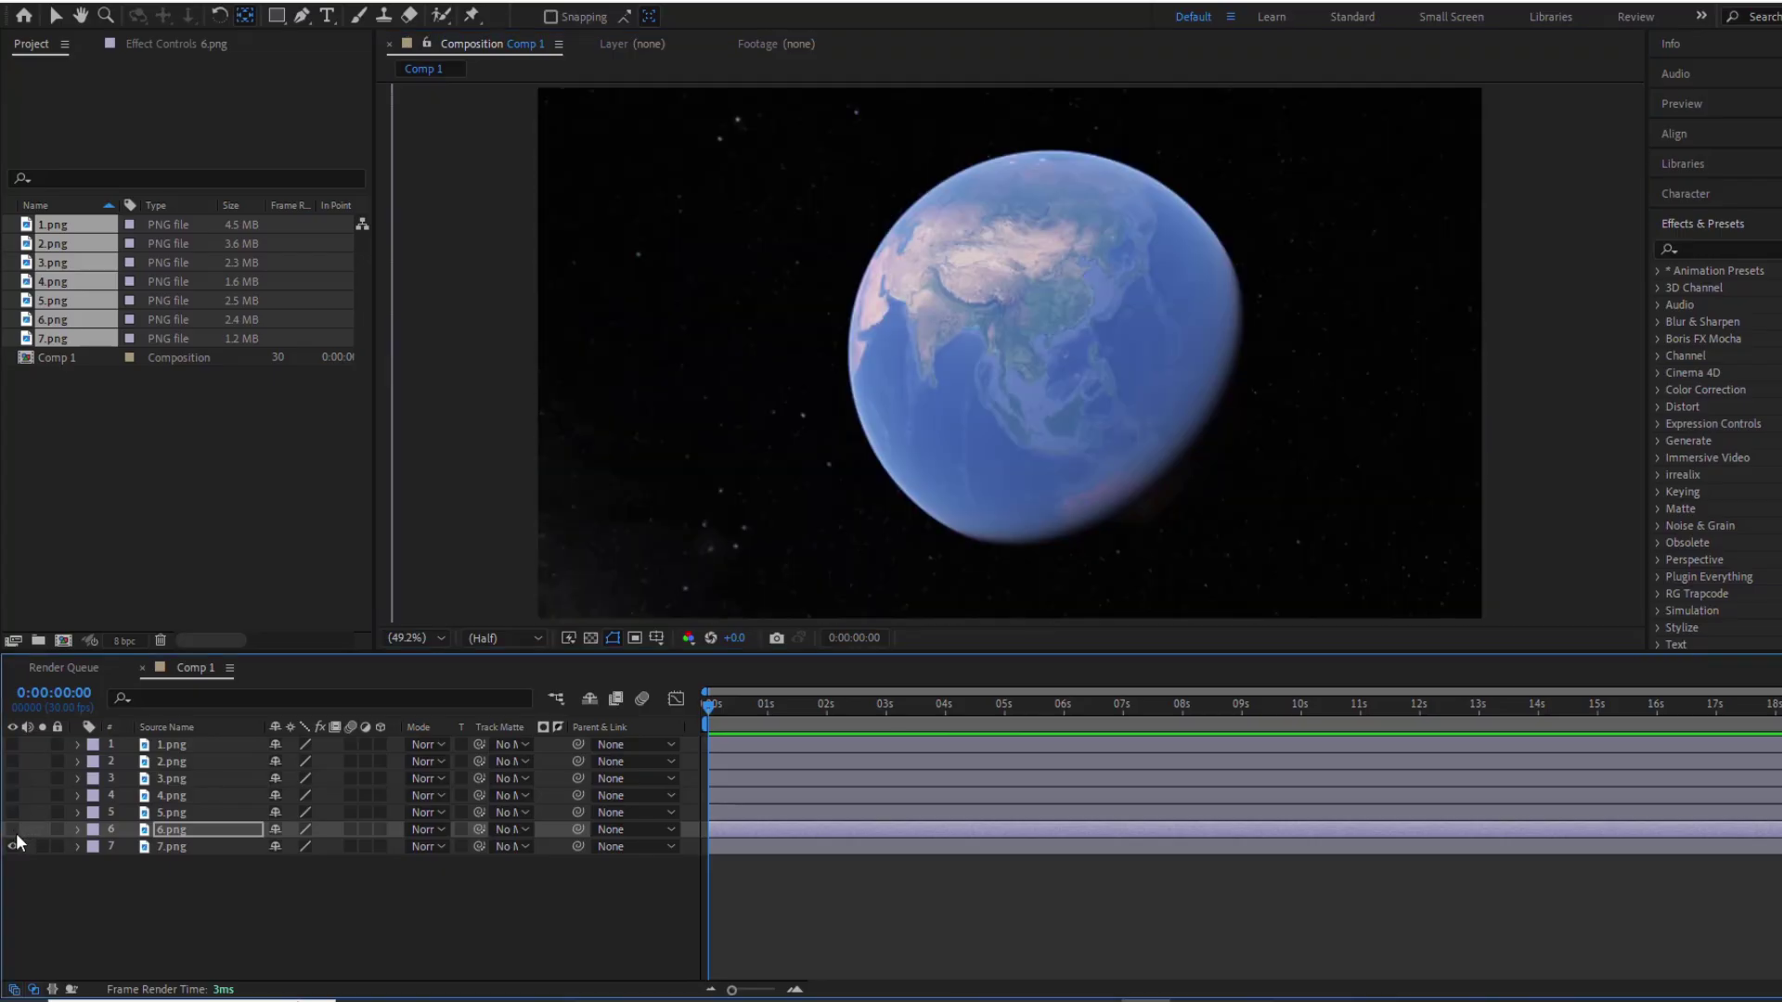
pyautogui.click(183, 846)
pyautogui.moveTo(1033, 327); pyautogui.dragTo(1041, 351)
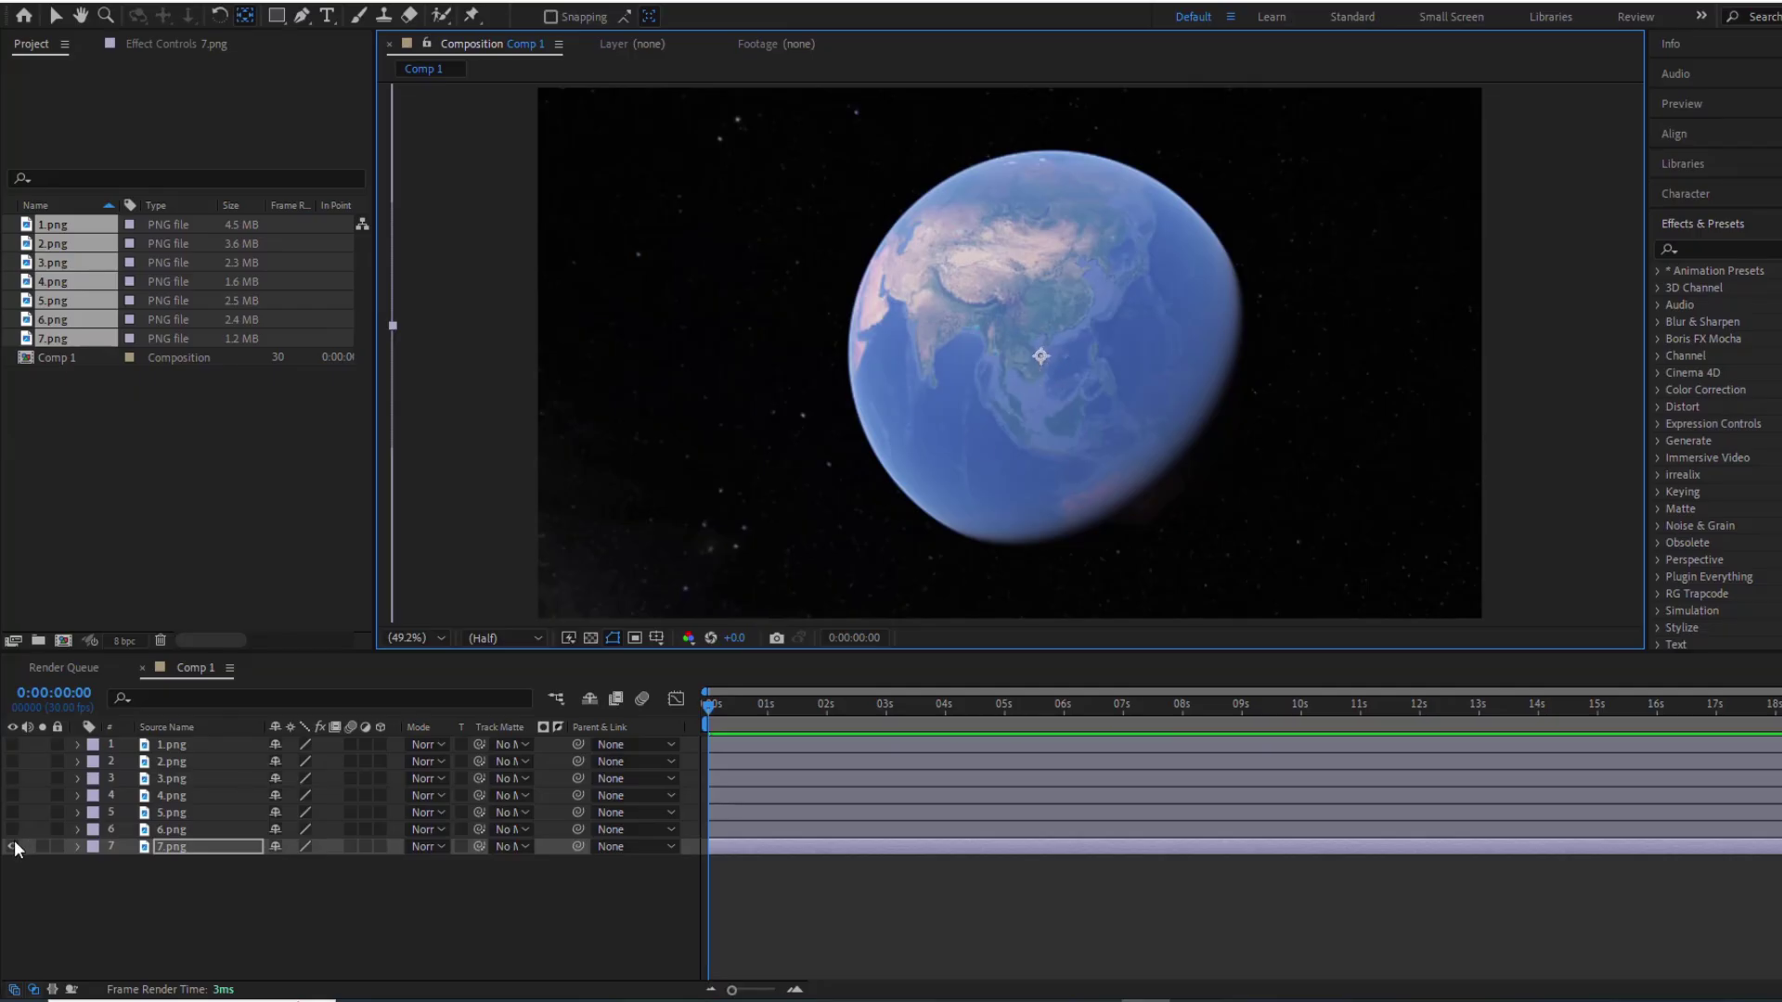
pyautogui.click(58, 17)
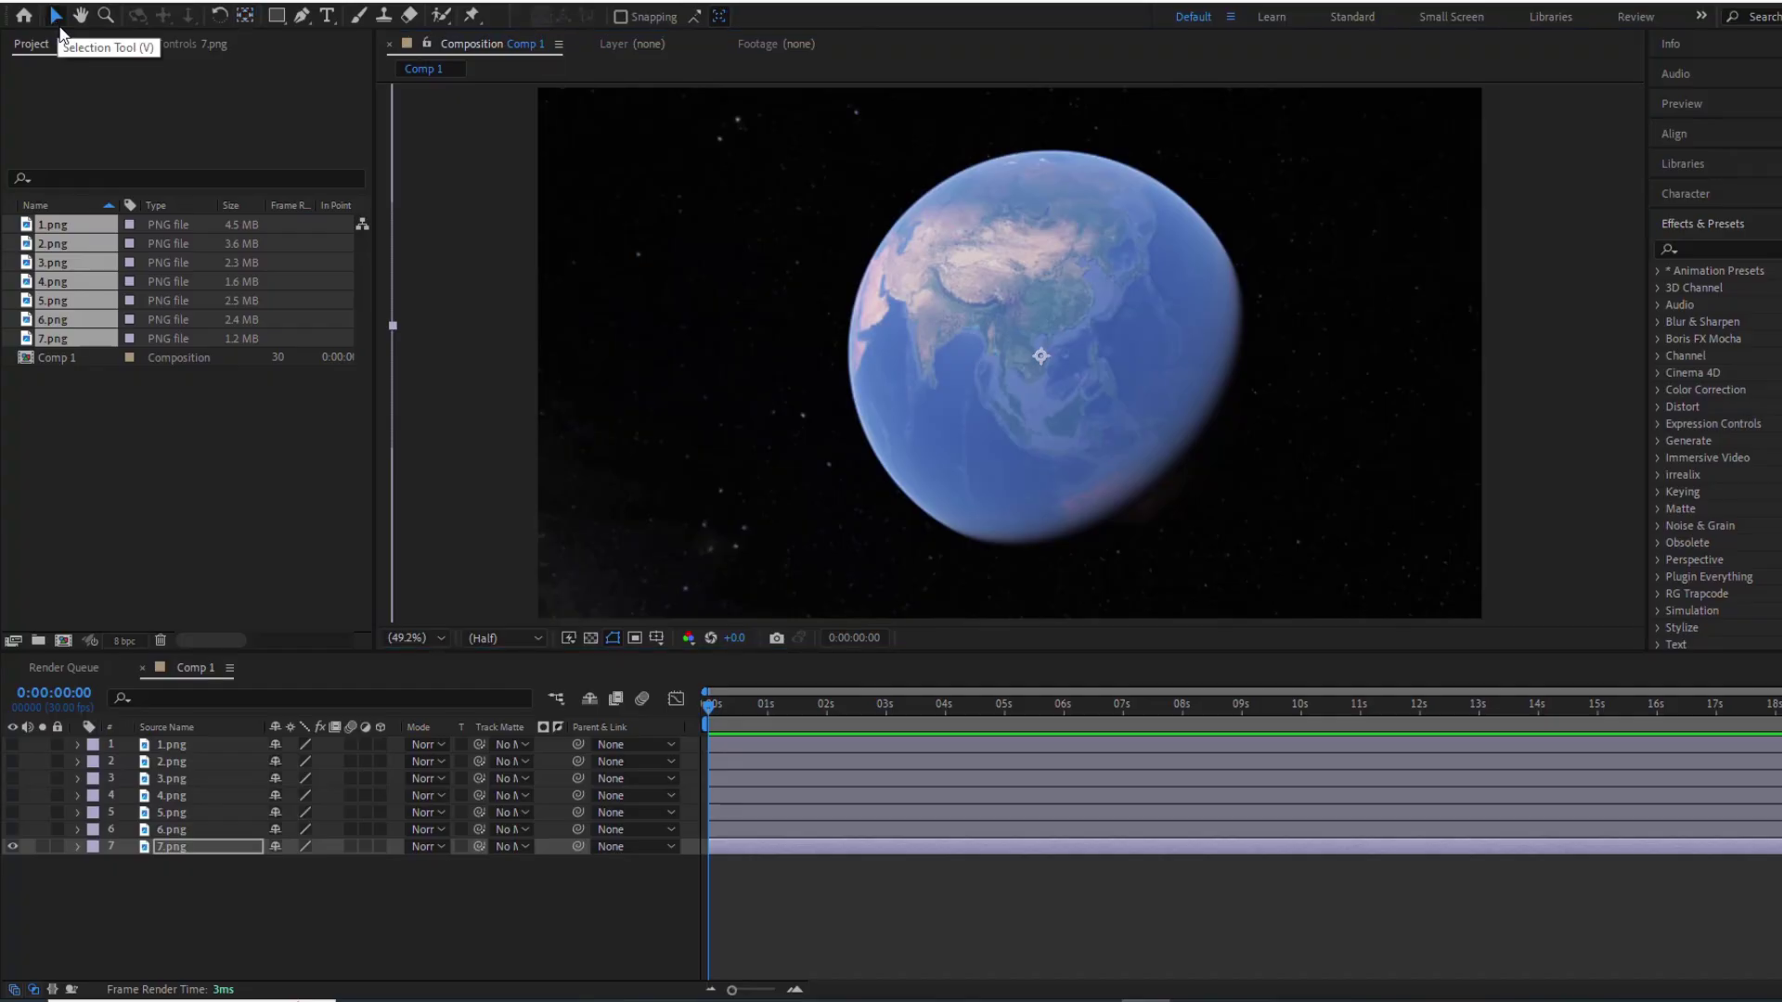
pyautogui.click(187, 849)
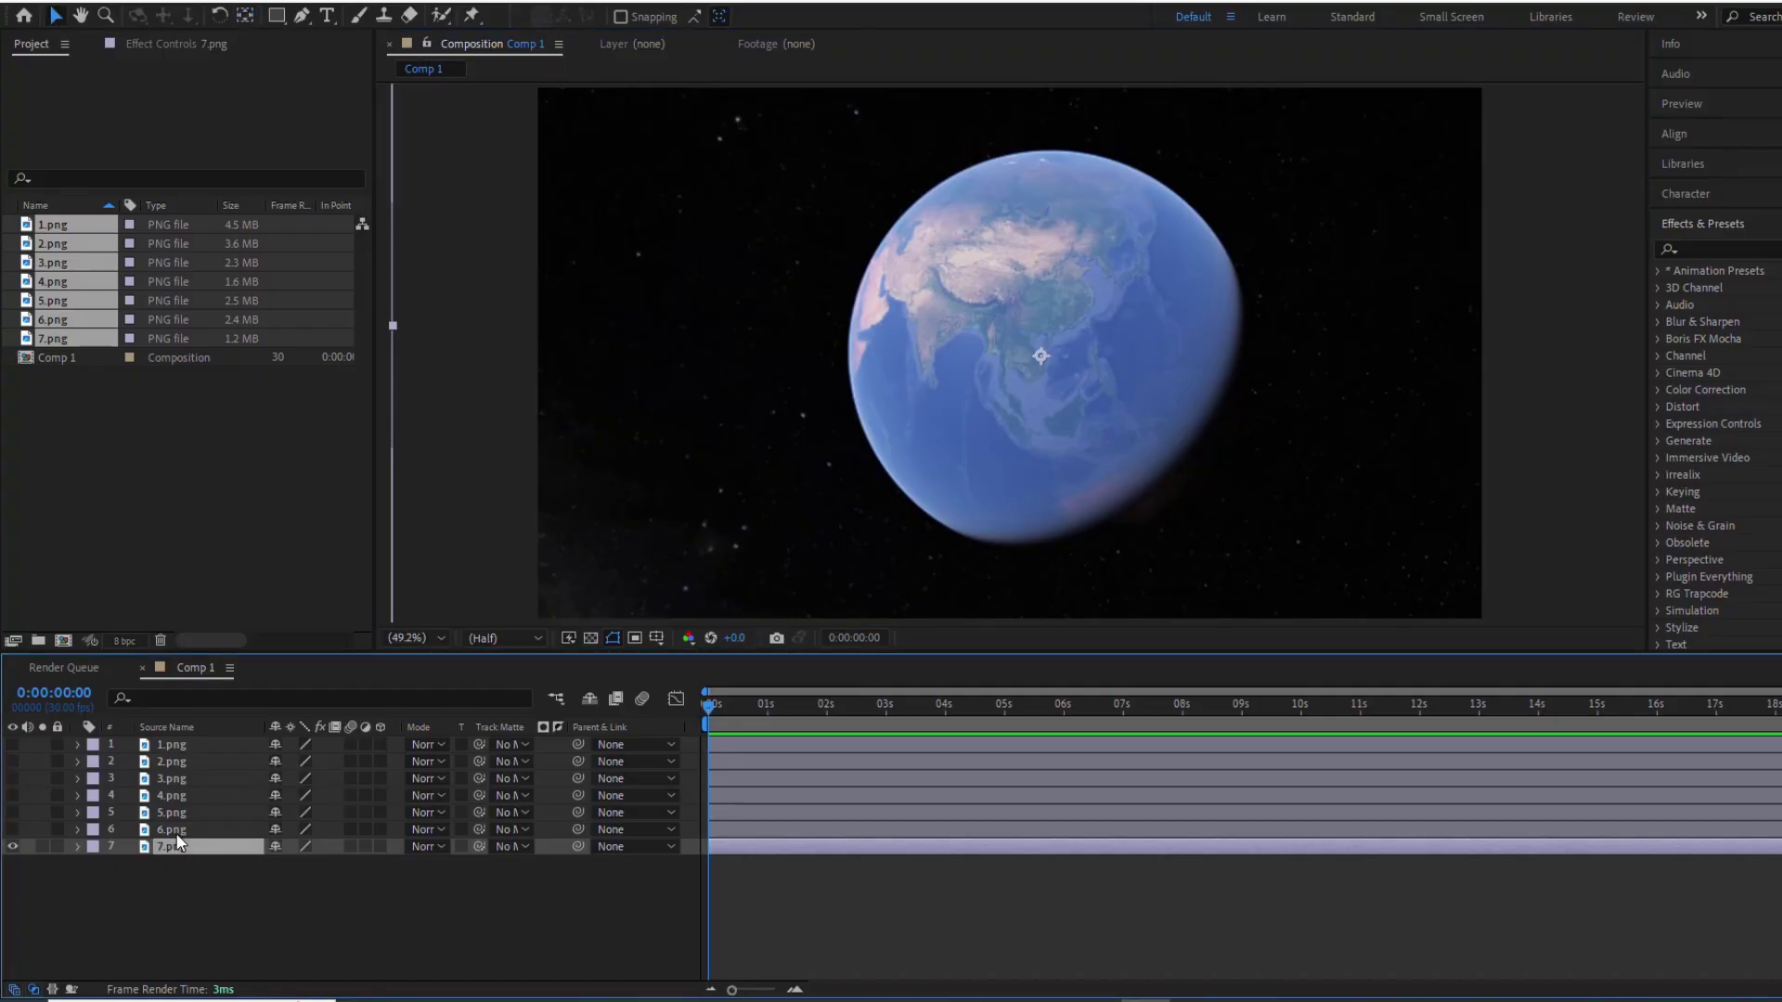
# Show layer 6.png above the globe image and set its opacity to 50%
pyautogui.click(12, 830)
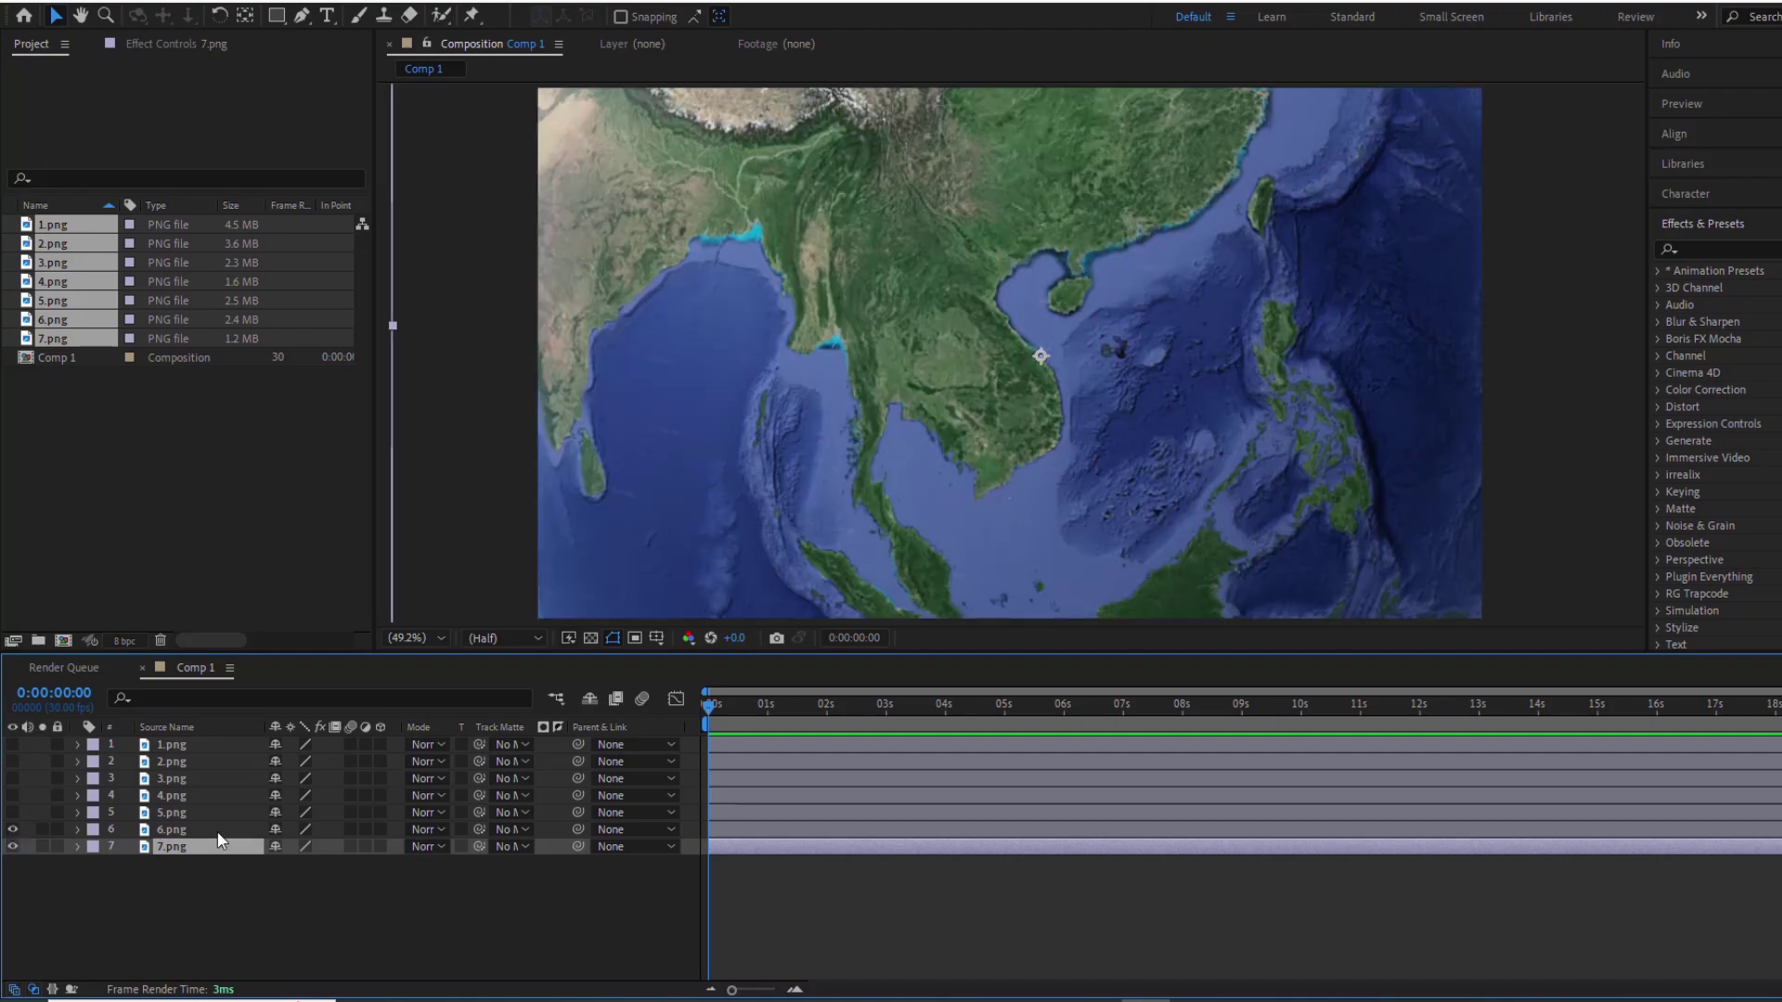
pyautogui.click(181, 832)
pyautogui.press('t')
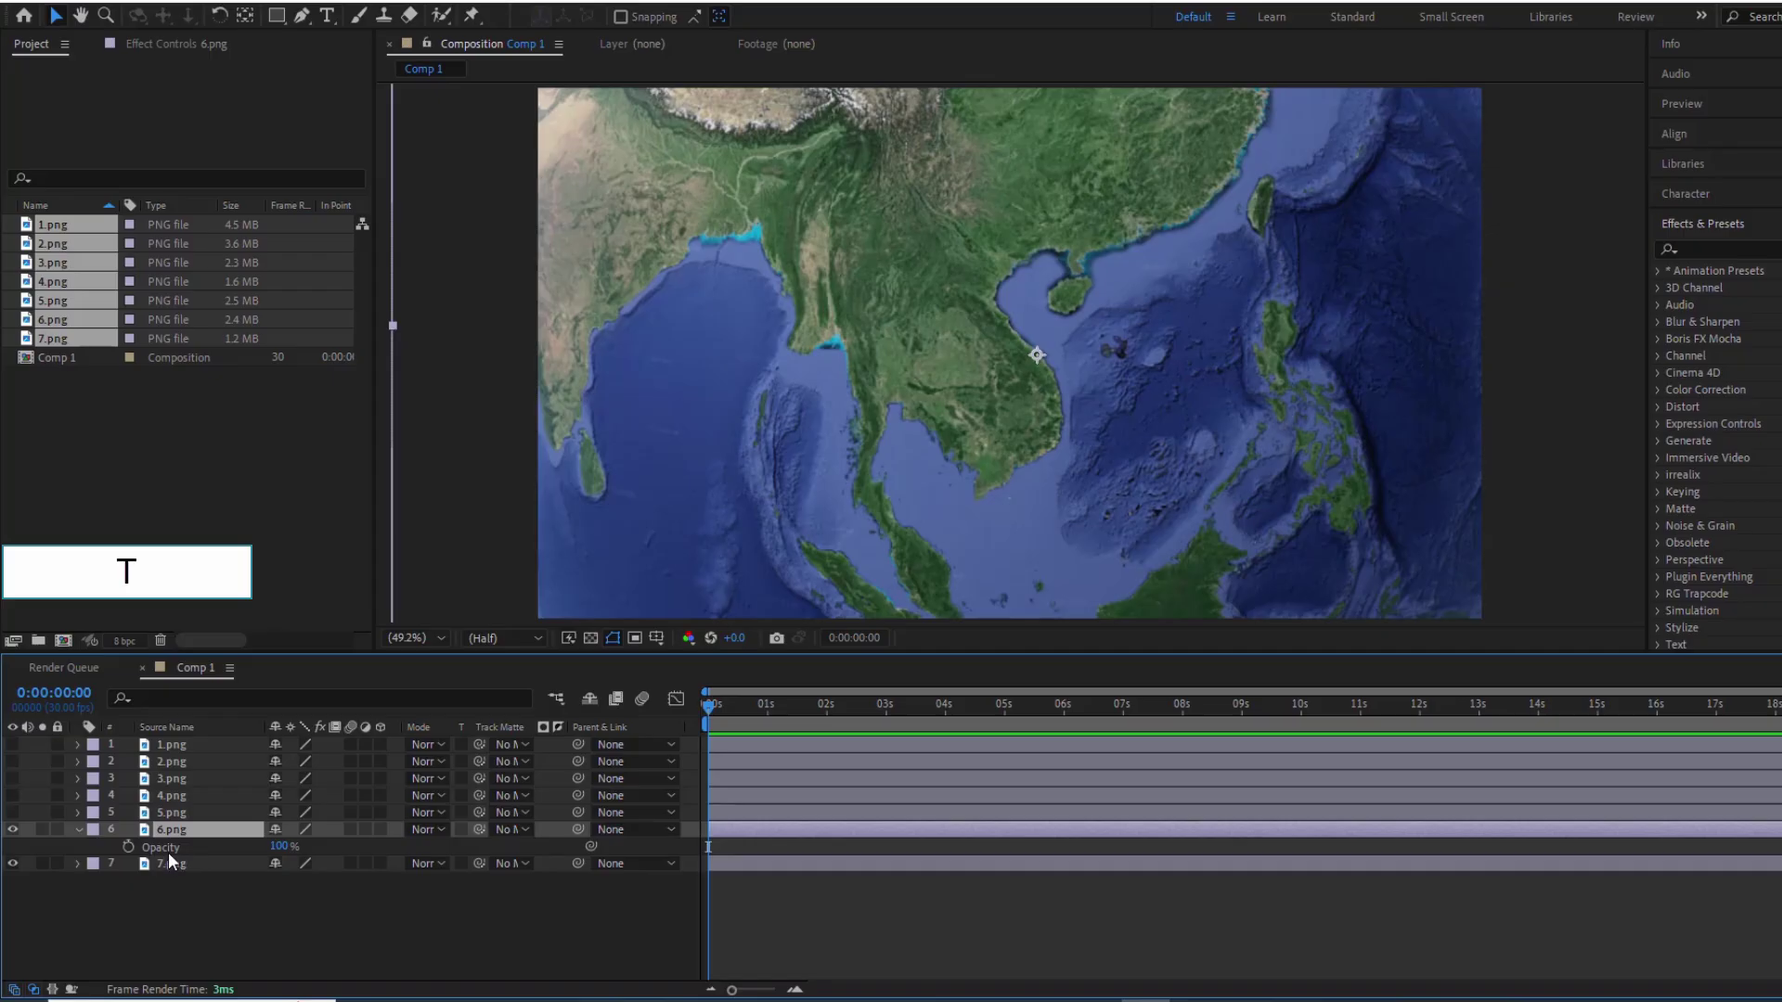
pyautogui.click(278, 846)
pyautogui.write('50')
pyautogui.press('Return')
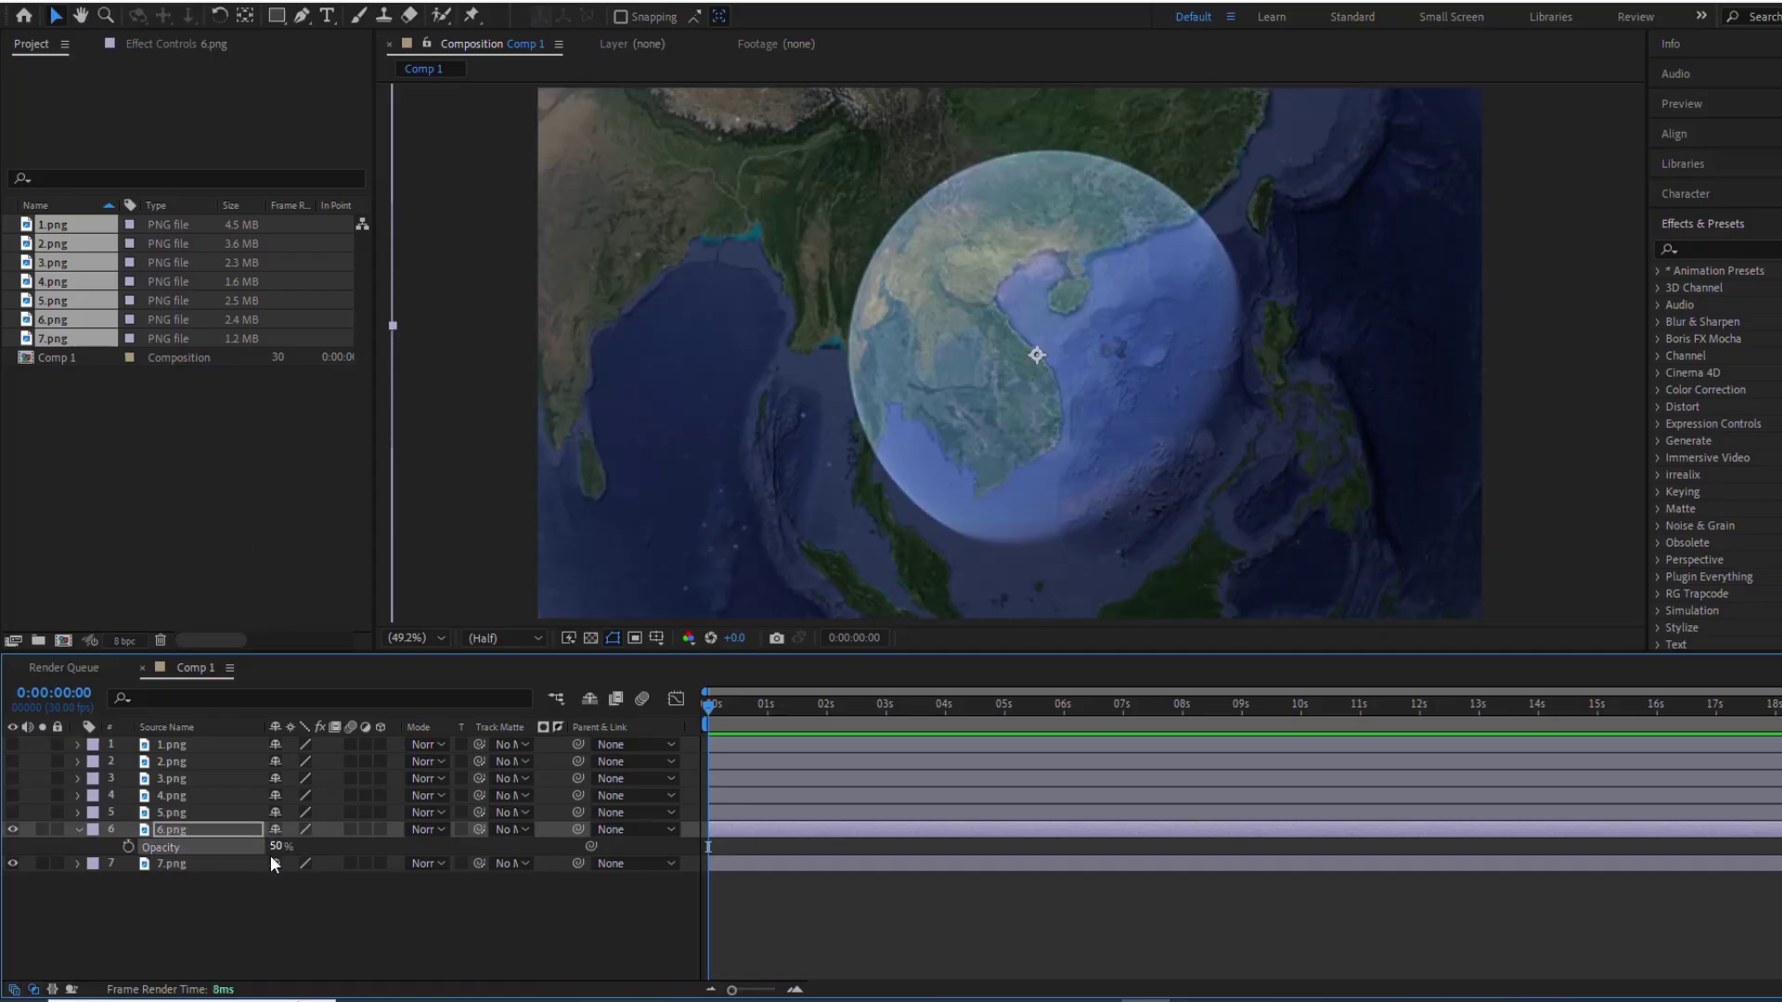
# Scale layer 7.png up to 653% so its coastlines match 6.png, toggling 6.png's visibility to compare
pyautogui.press('s')
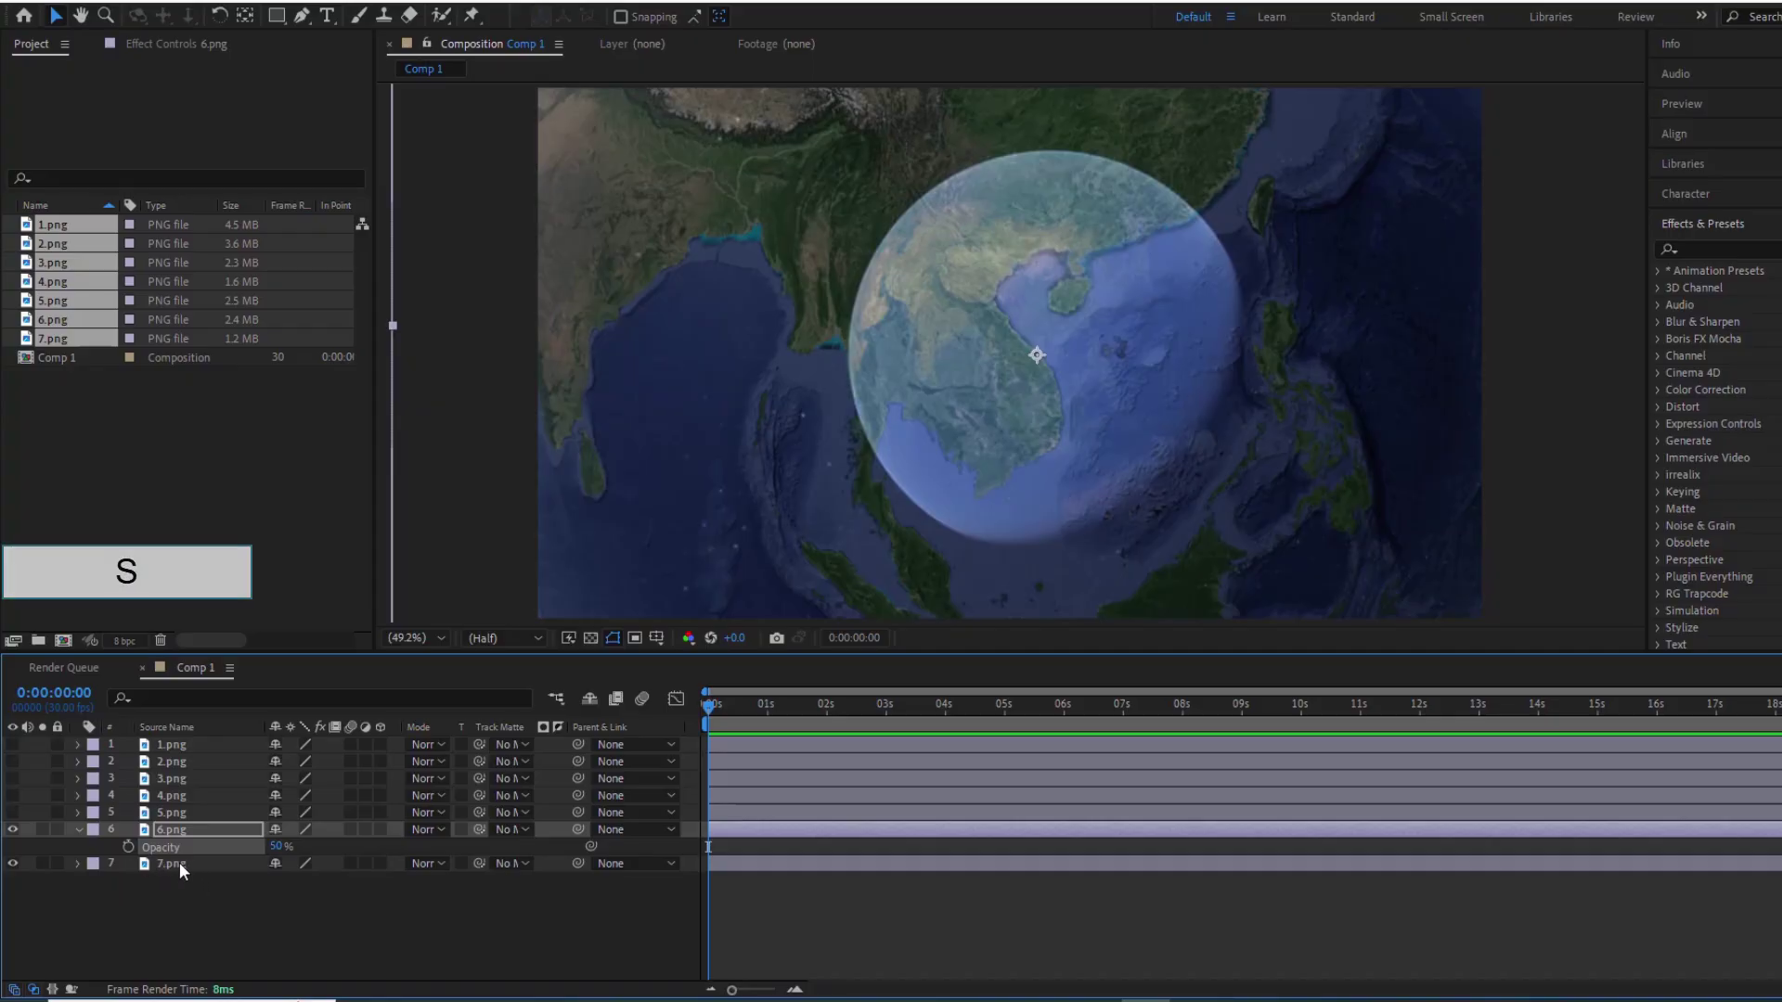
pyautogui.click(178, 864)
pyautogui.press('s')
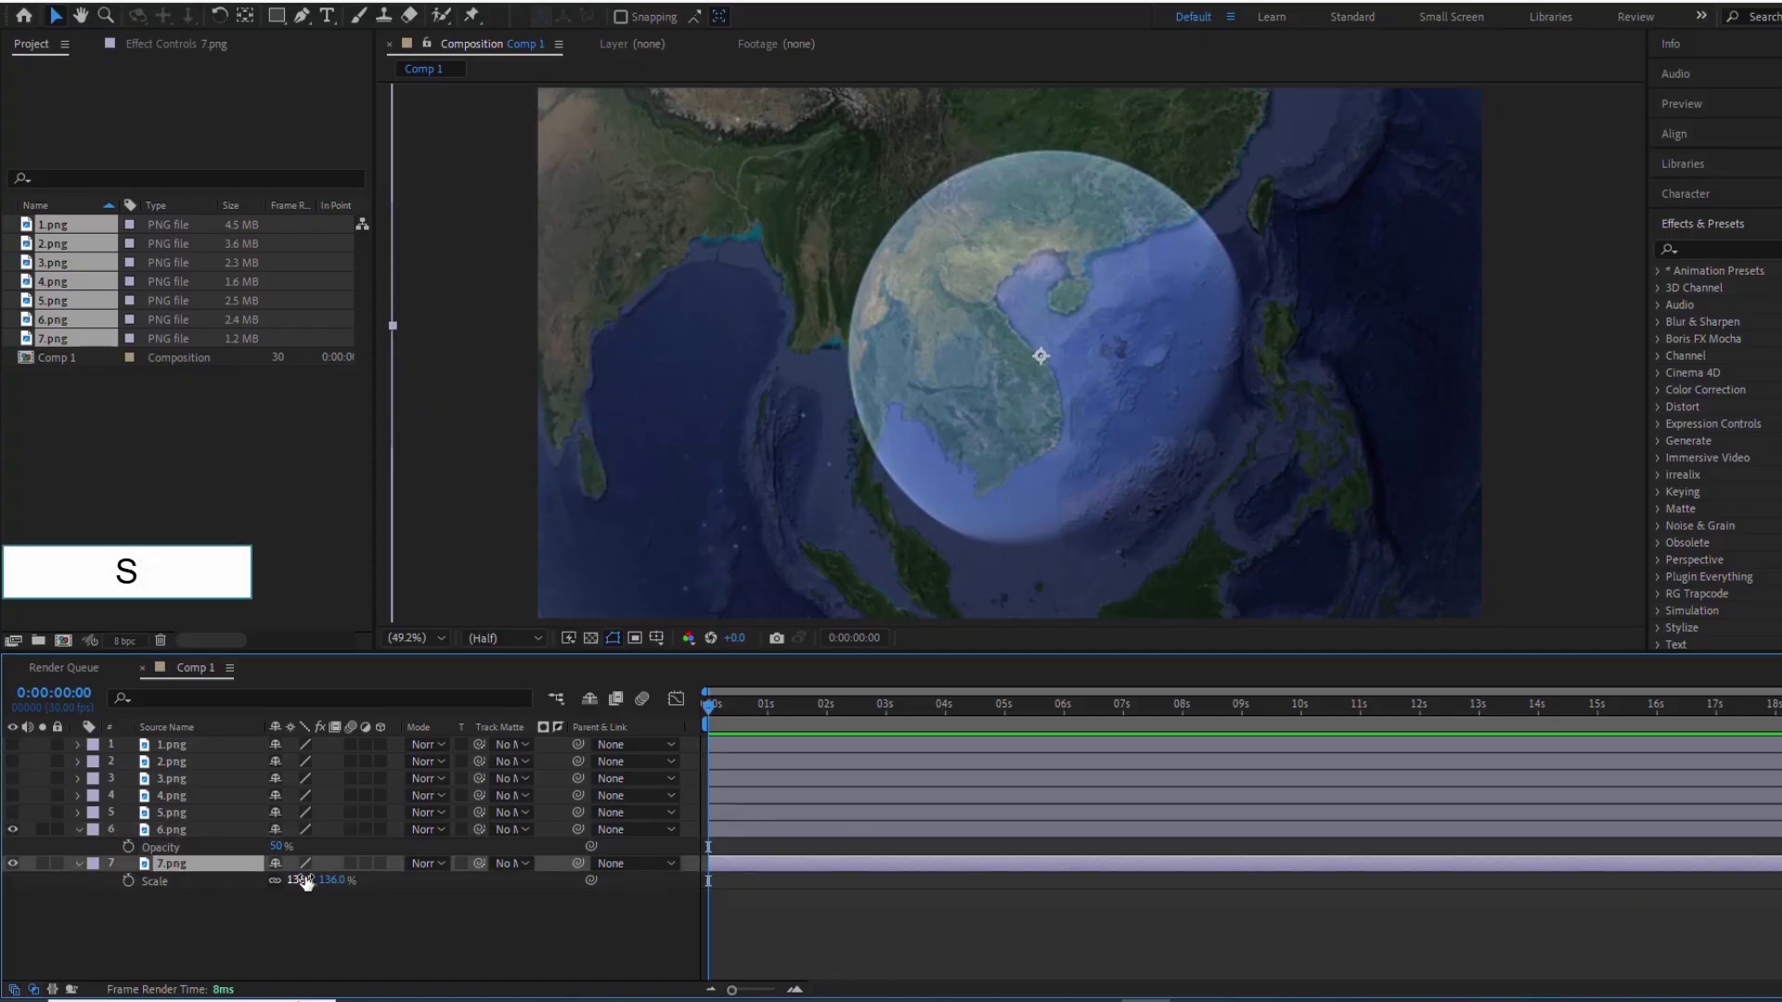
pyautogui.moveTo(302, 883); pyautogui.dragTo(848, 917)
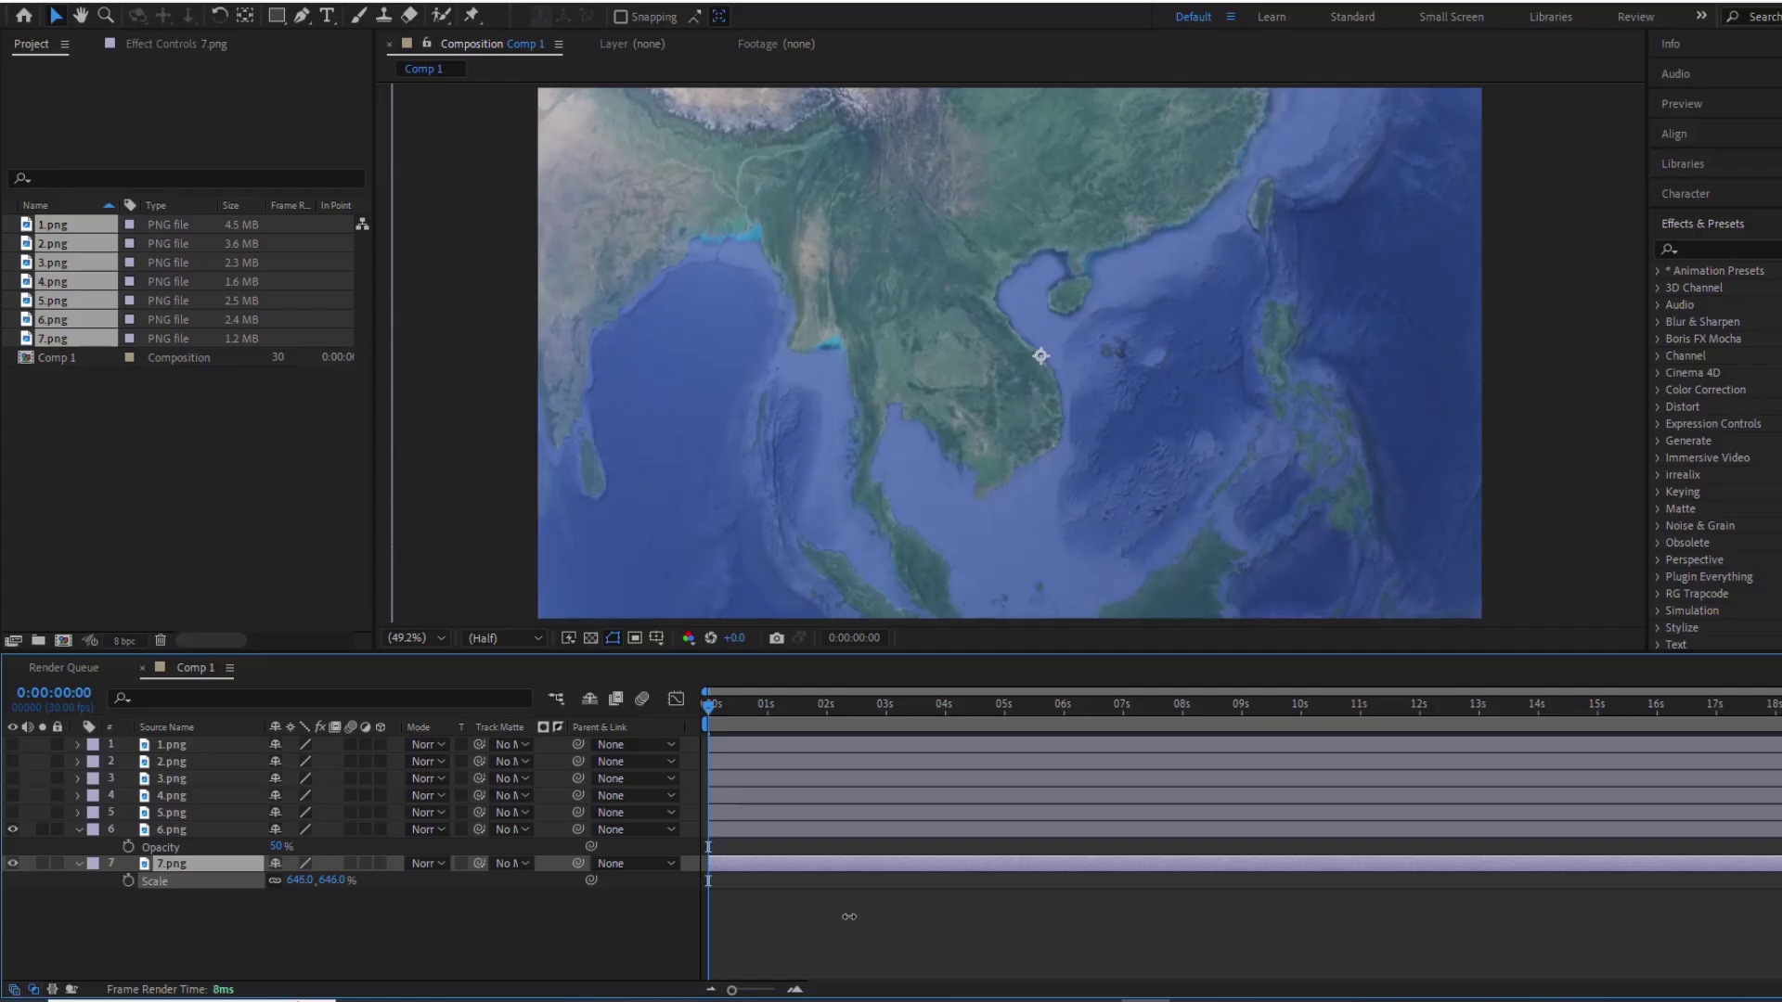
pyautogui.click(13, 828)
pyautogui.click(15, 828)
pyautogui.click(15, 828)
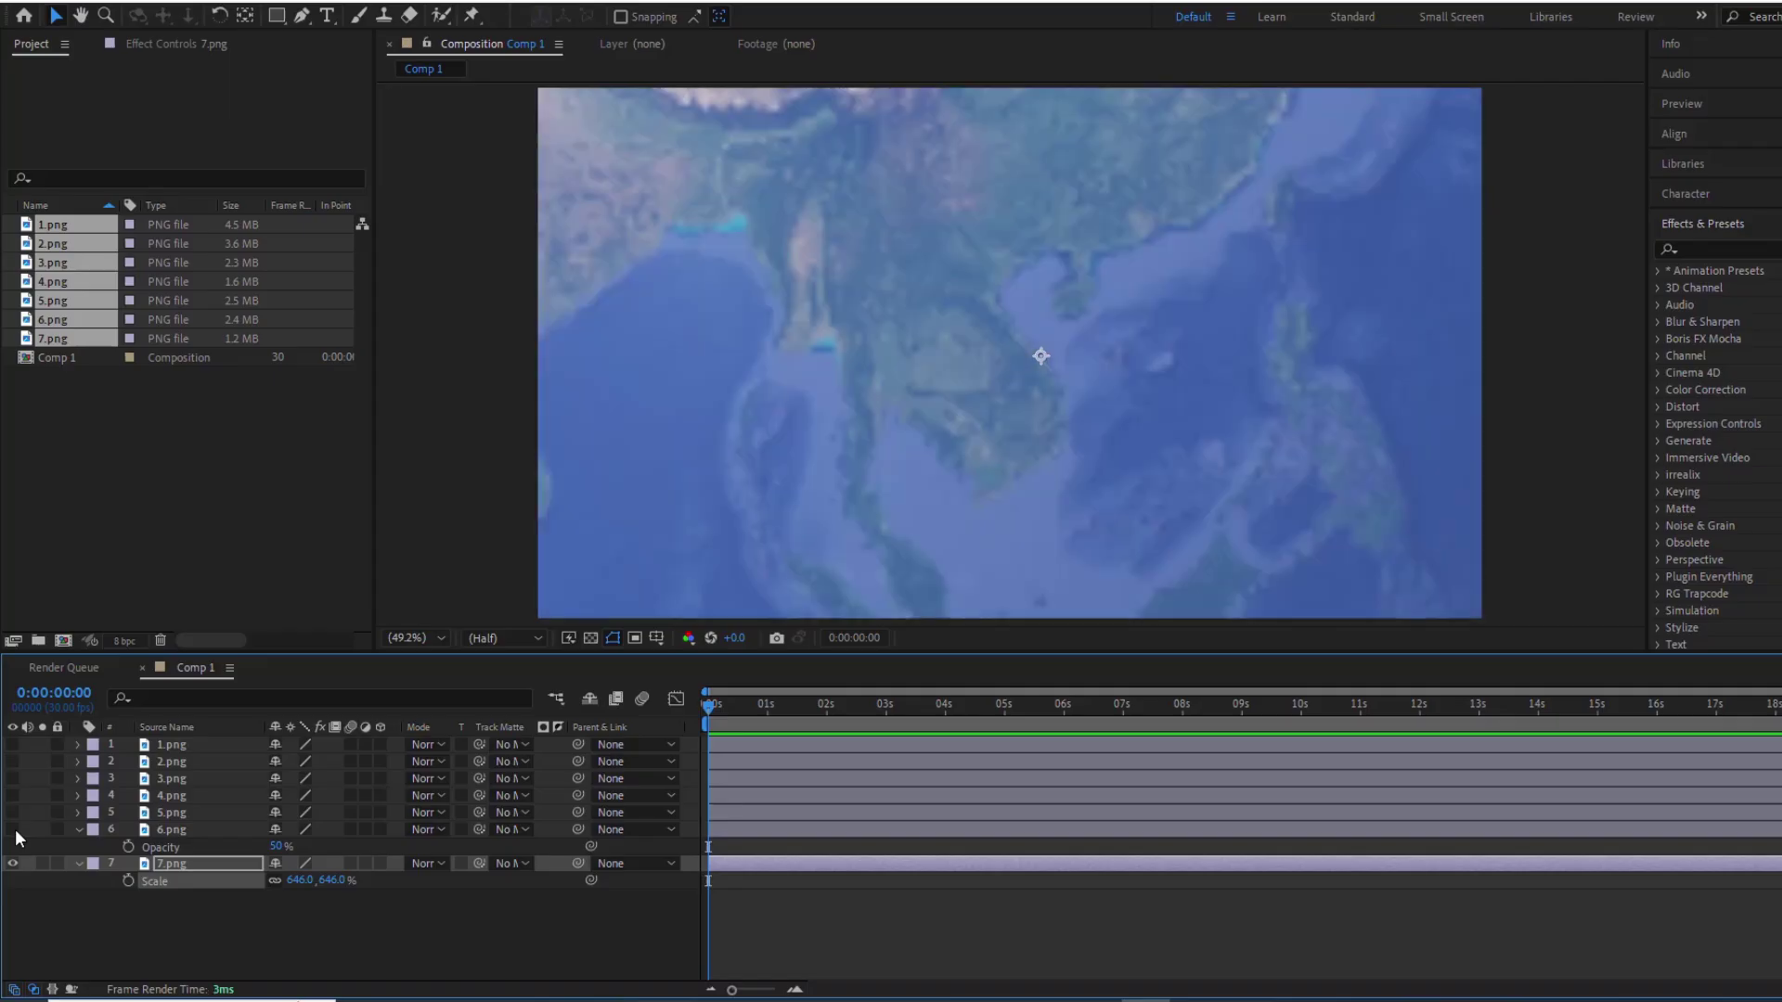
pyautogui.click(15, 828)
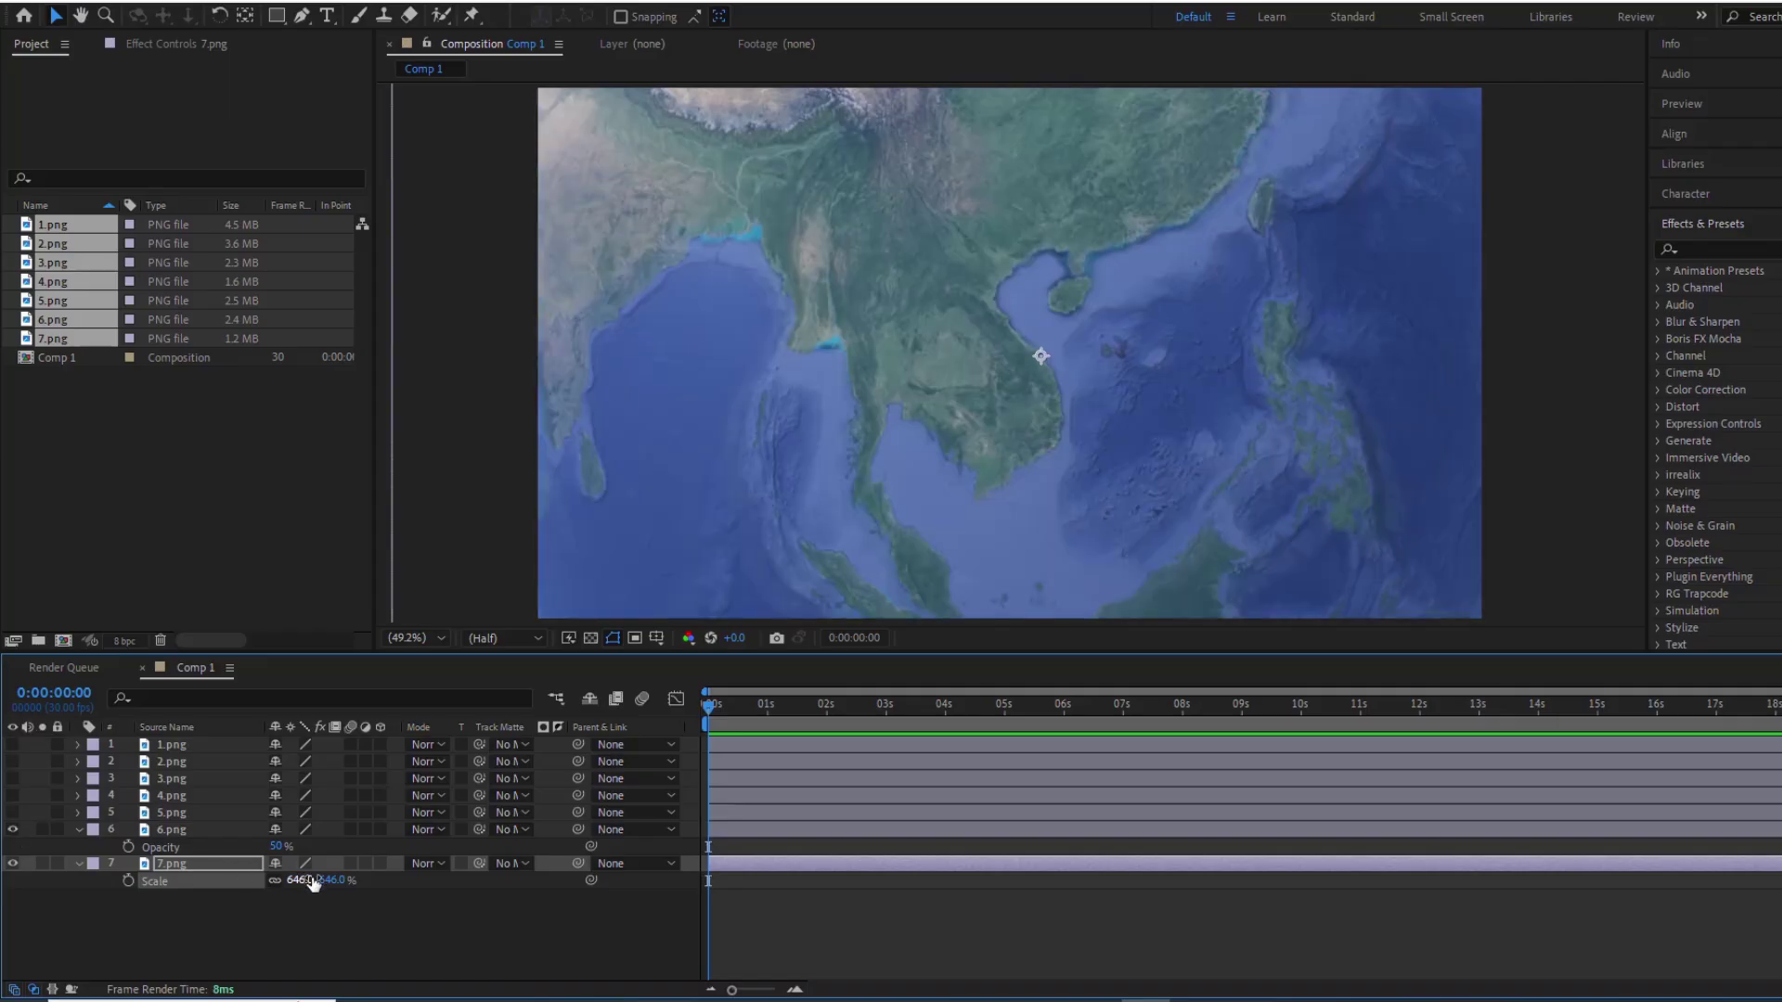
pyautogui.moveTo(301, 880); pyautogui.dragTo(313, 884)
# Draw a closed, curved Pen mask on layer 6.png around mainland Southeast Asia, the South China Sea and the western Philippines
pyautogui.click(301, 15)
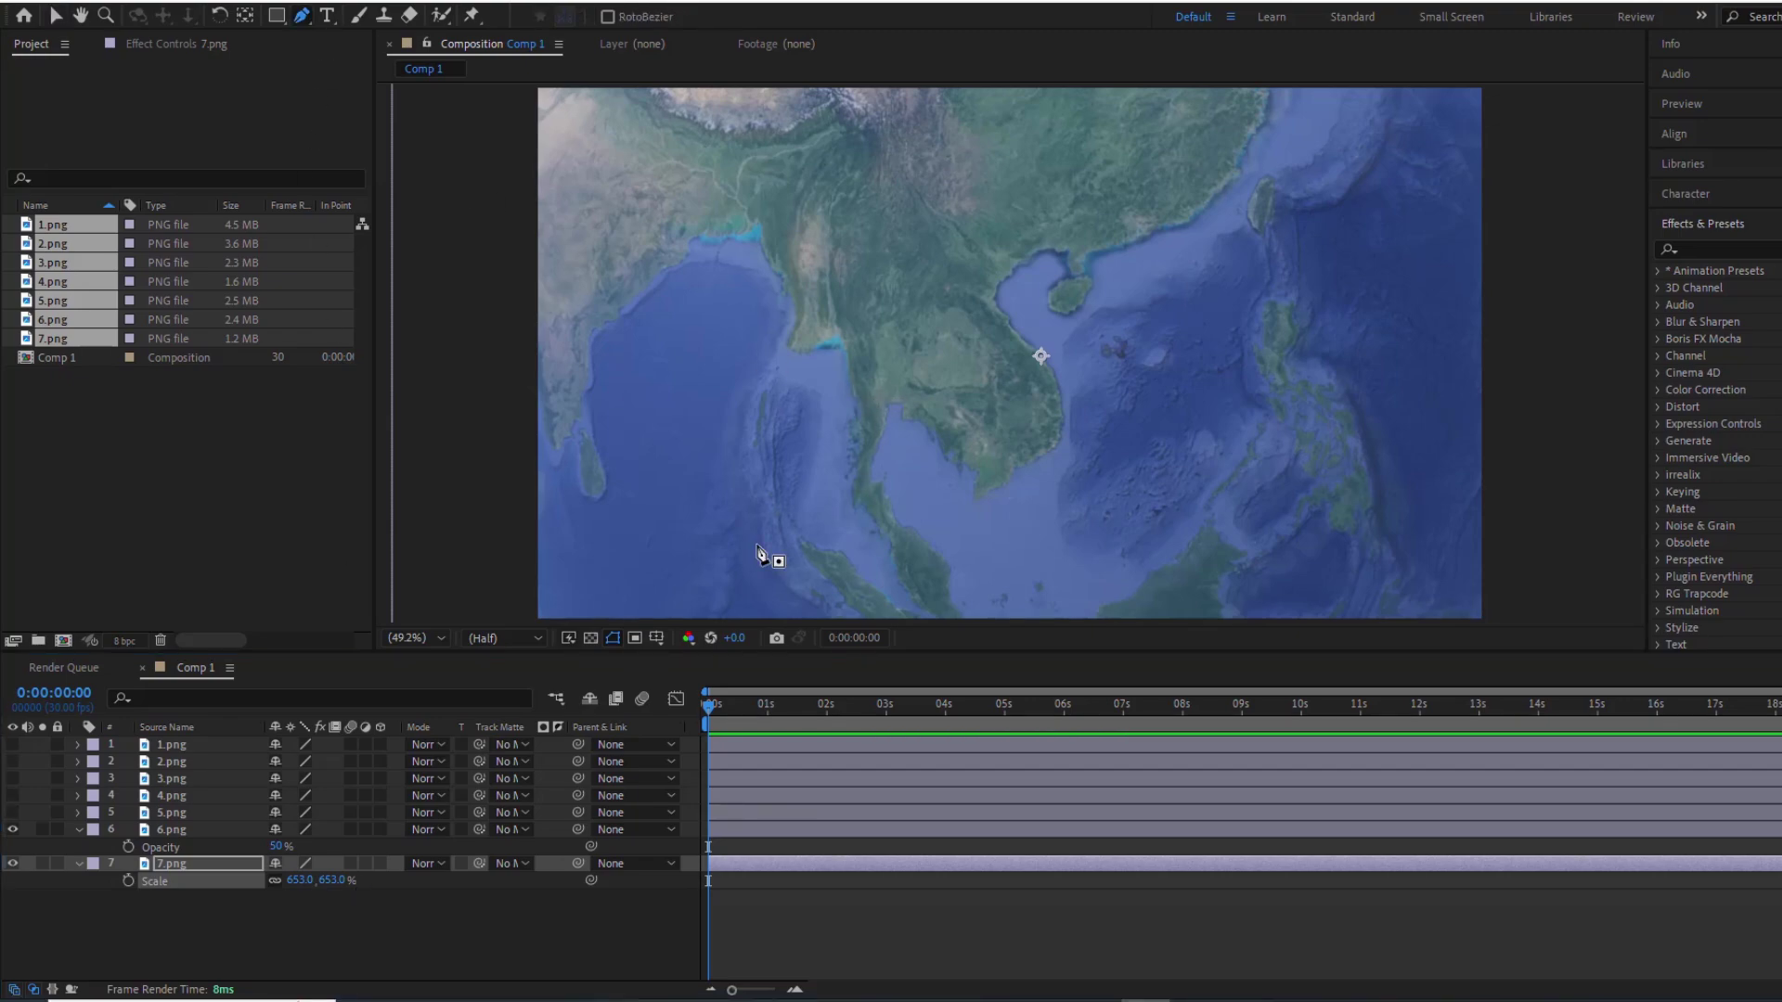
pyautogui.click(186, 827)
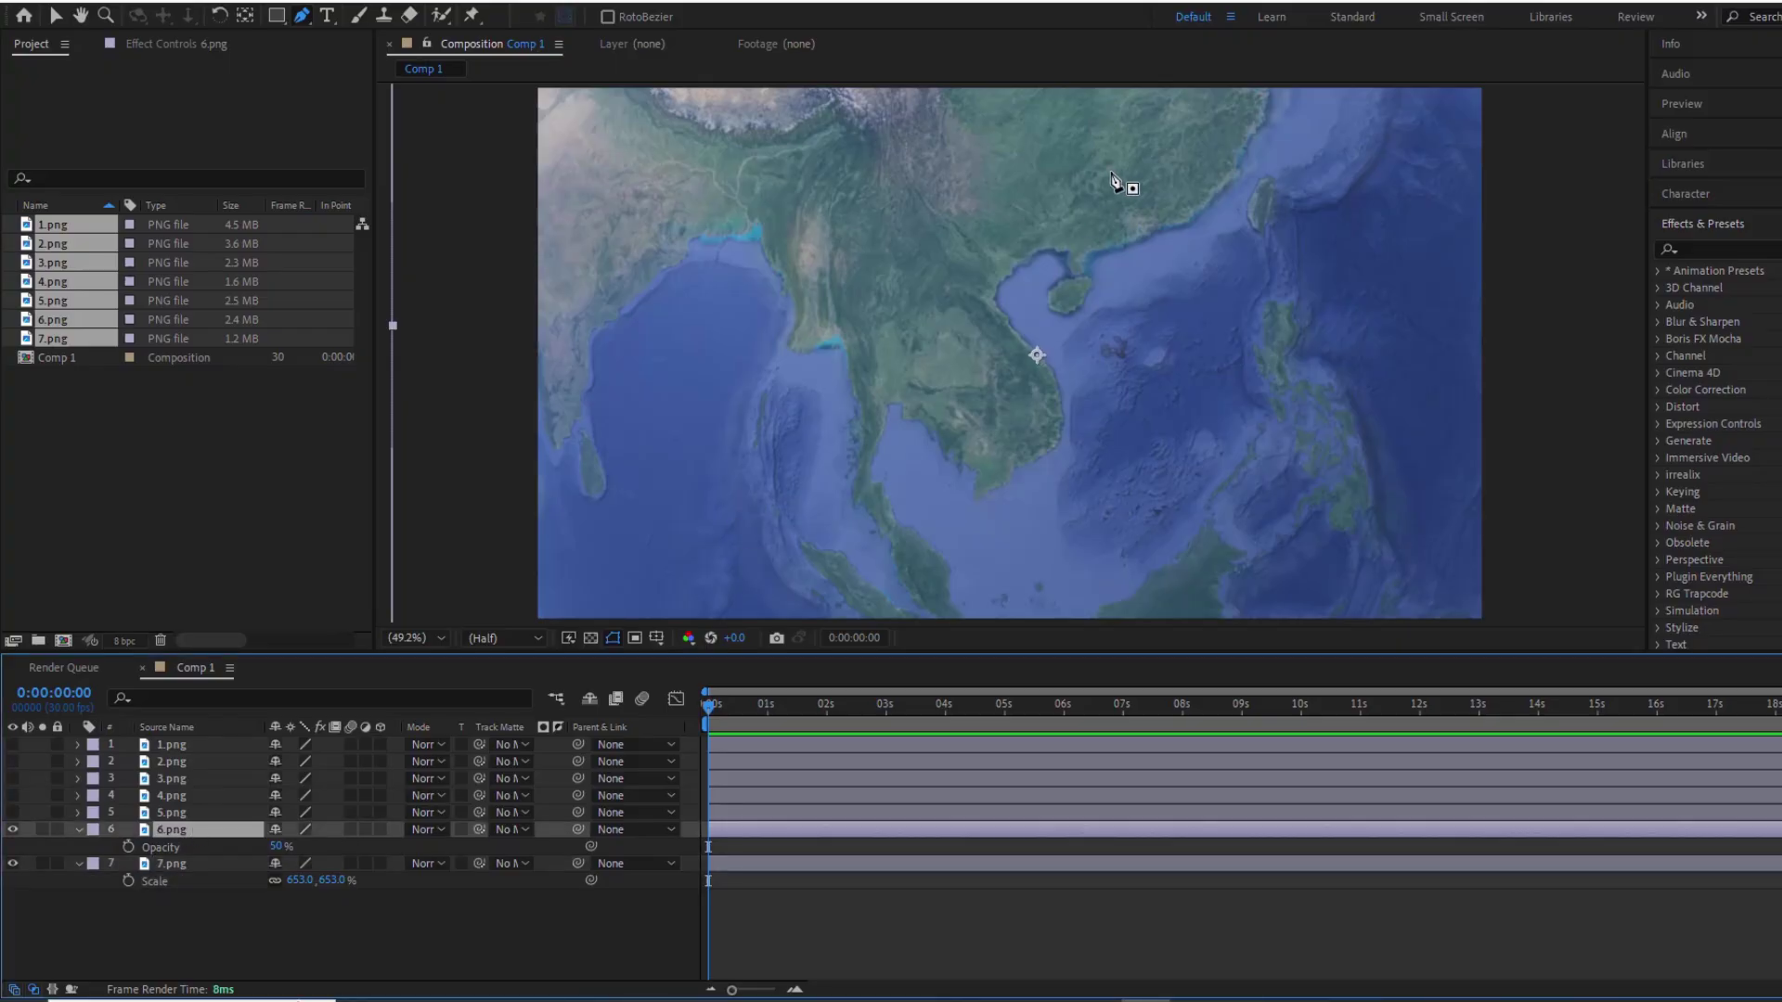
pyautogui.moveTo(1191, 212); pyautogui.dragTo(1144, 193)
pyautogui.moveTo(914, 201); pyautogui.dragTo(965, 193)
pyautogui.moveTo(785, 362); pyautogui.dragTo(784, 436)
pyautogui.moveTo(873, 549); pyautogui.dragTo(944, 553)
pyautogui.moveTo(1230, 531); pyautogui.dragTo(1253, 527)
pyautogui.moveTo(1328, 329); pyautogui.dragTo(1316, 283)
pyautogui.click(1192, 211)
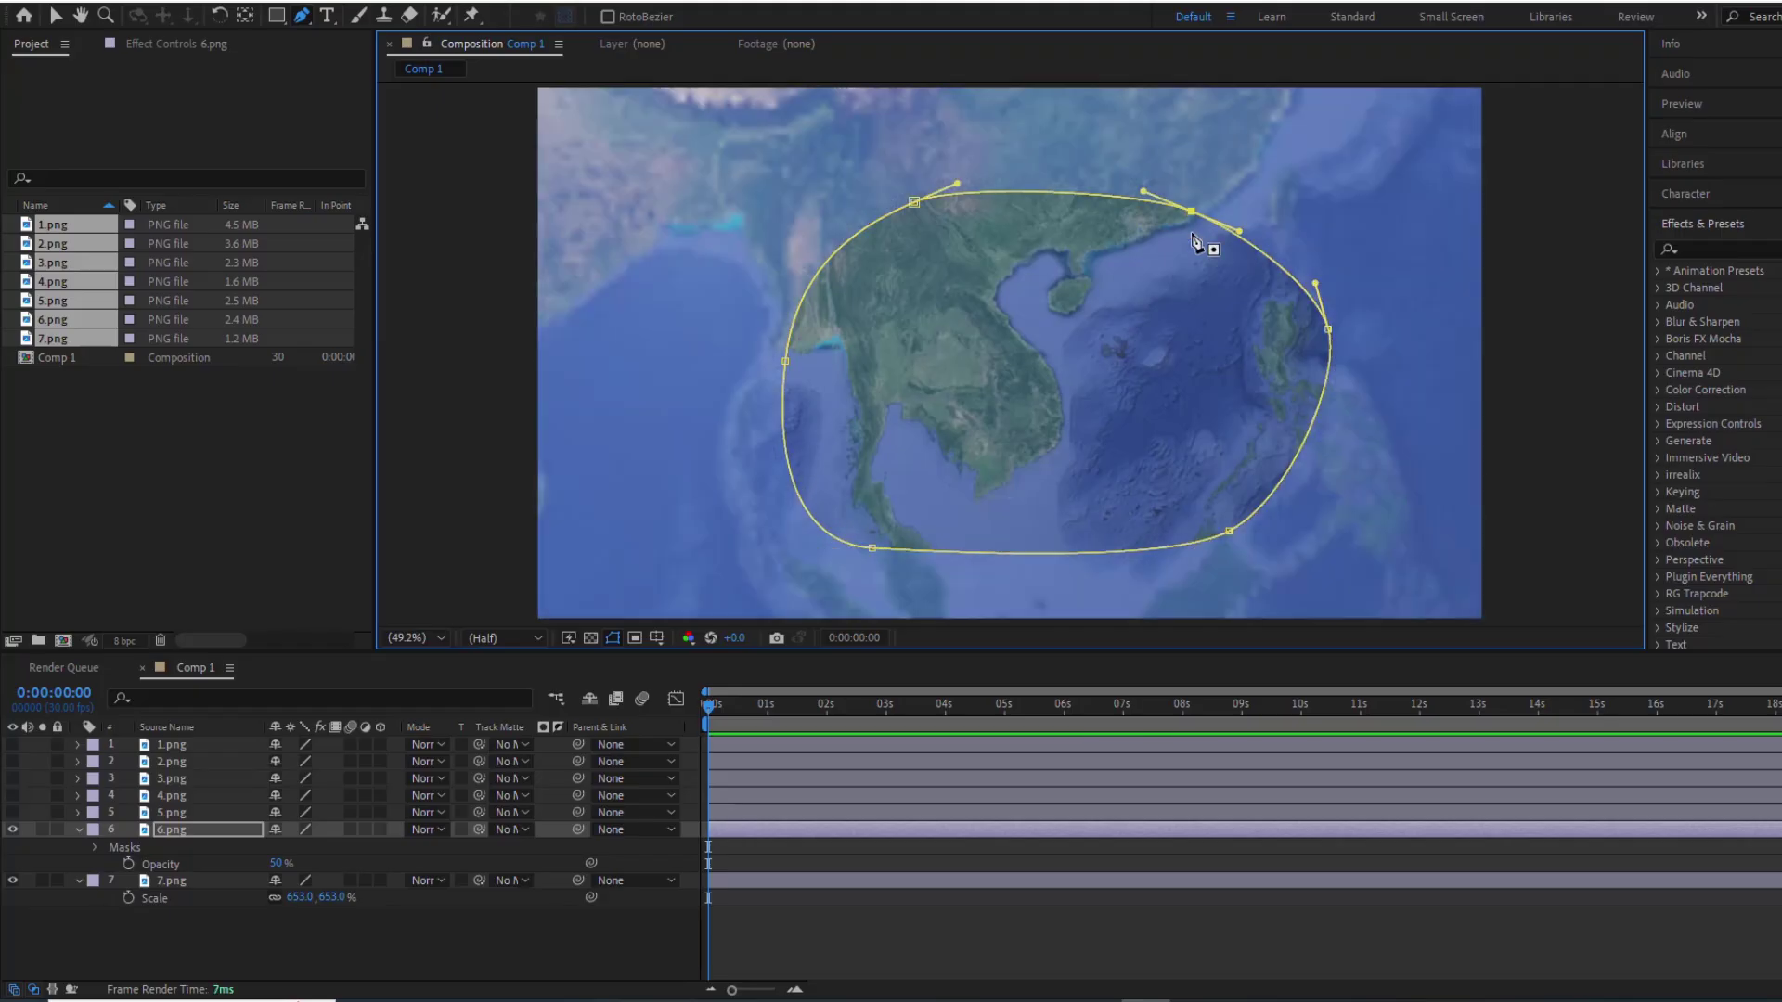
# Set the mask feather of layer 6.png to 100 pixels
pyautogui.click(195, 827)
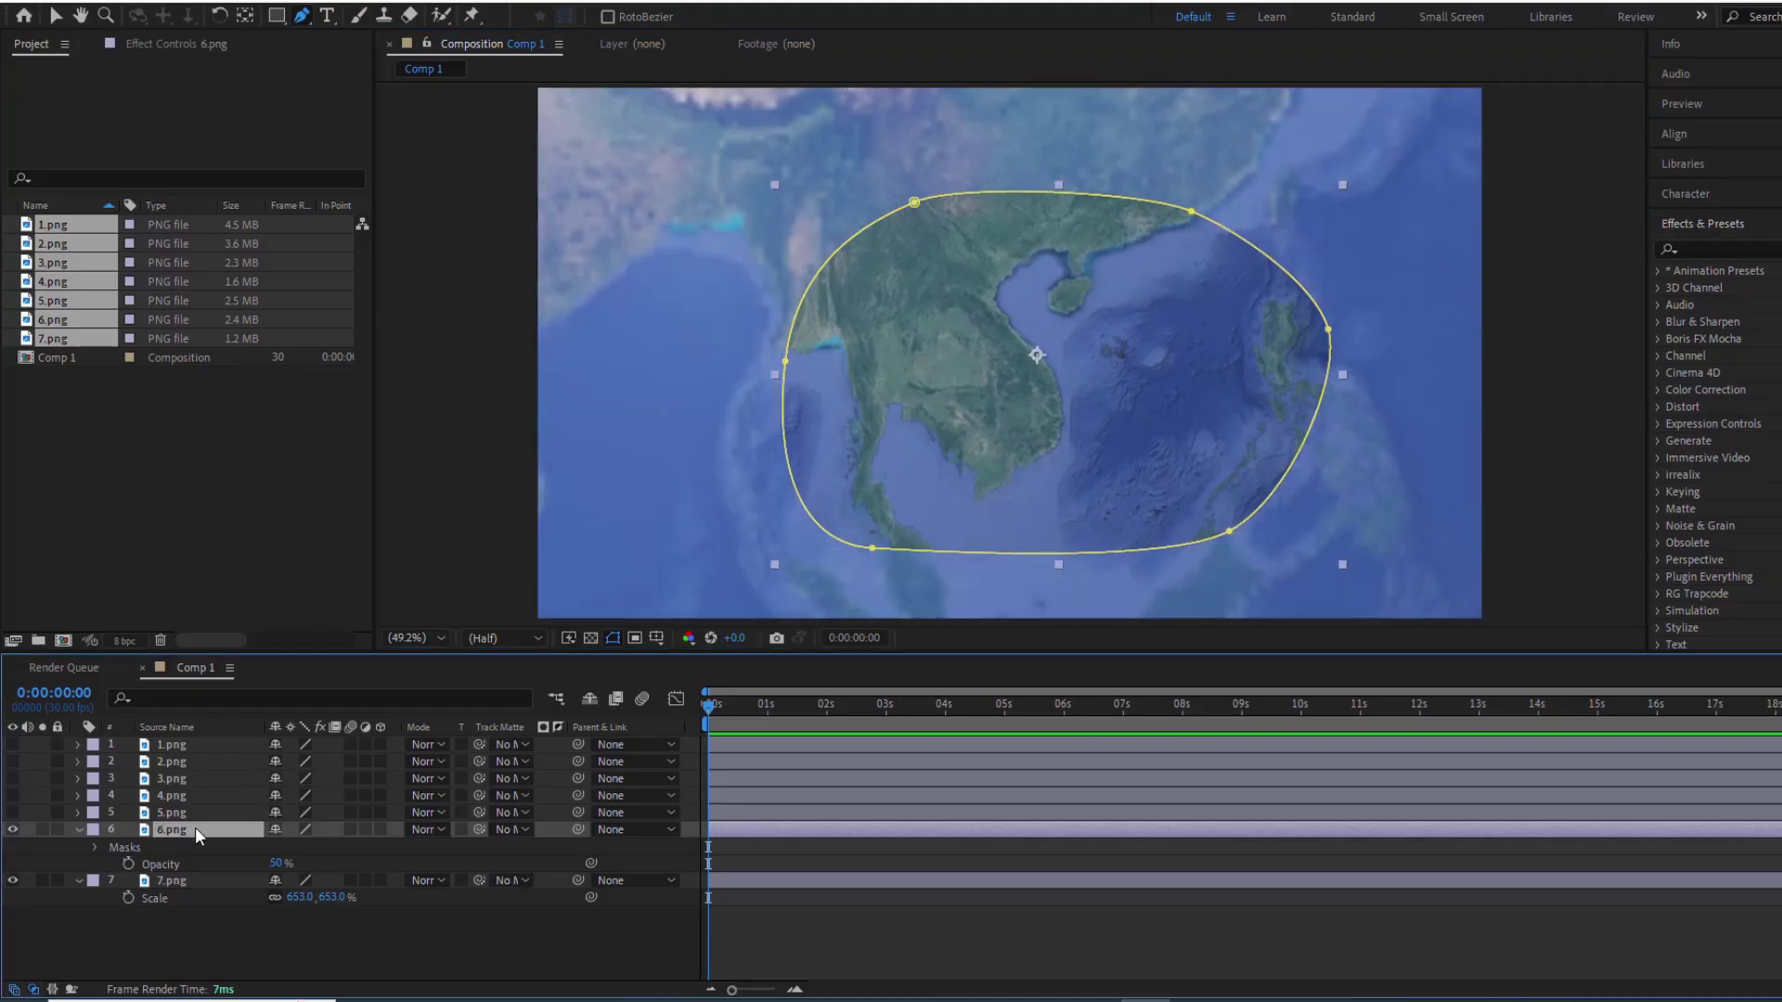
pyautogui.press('s')
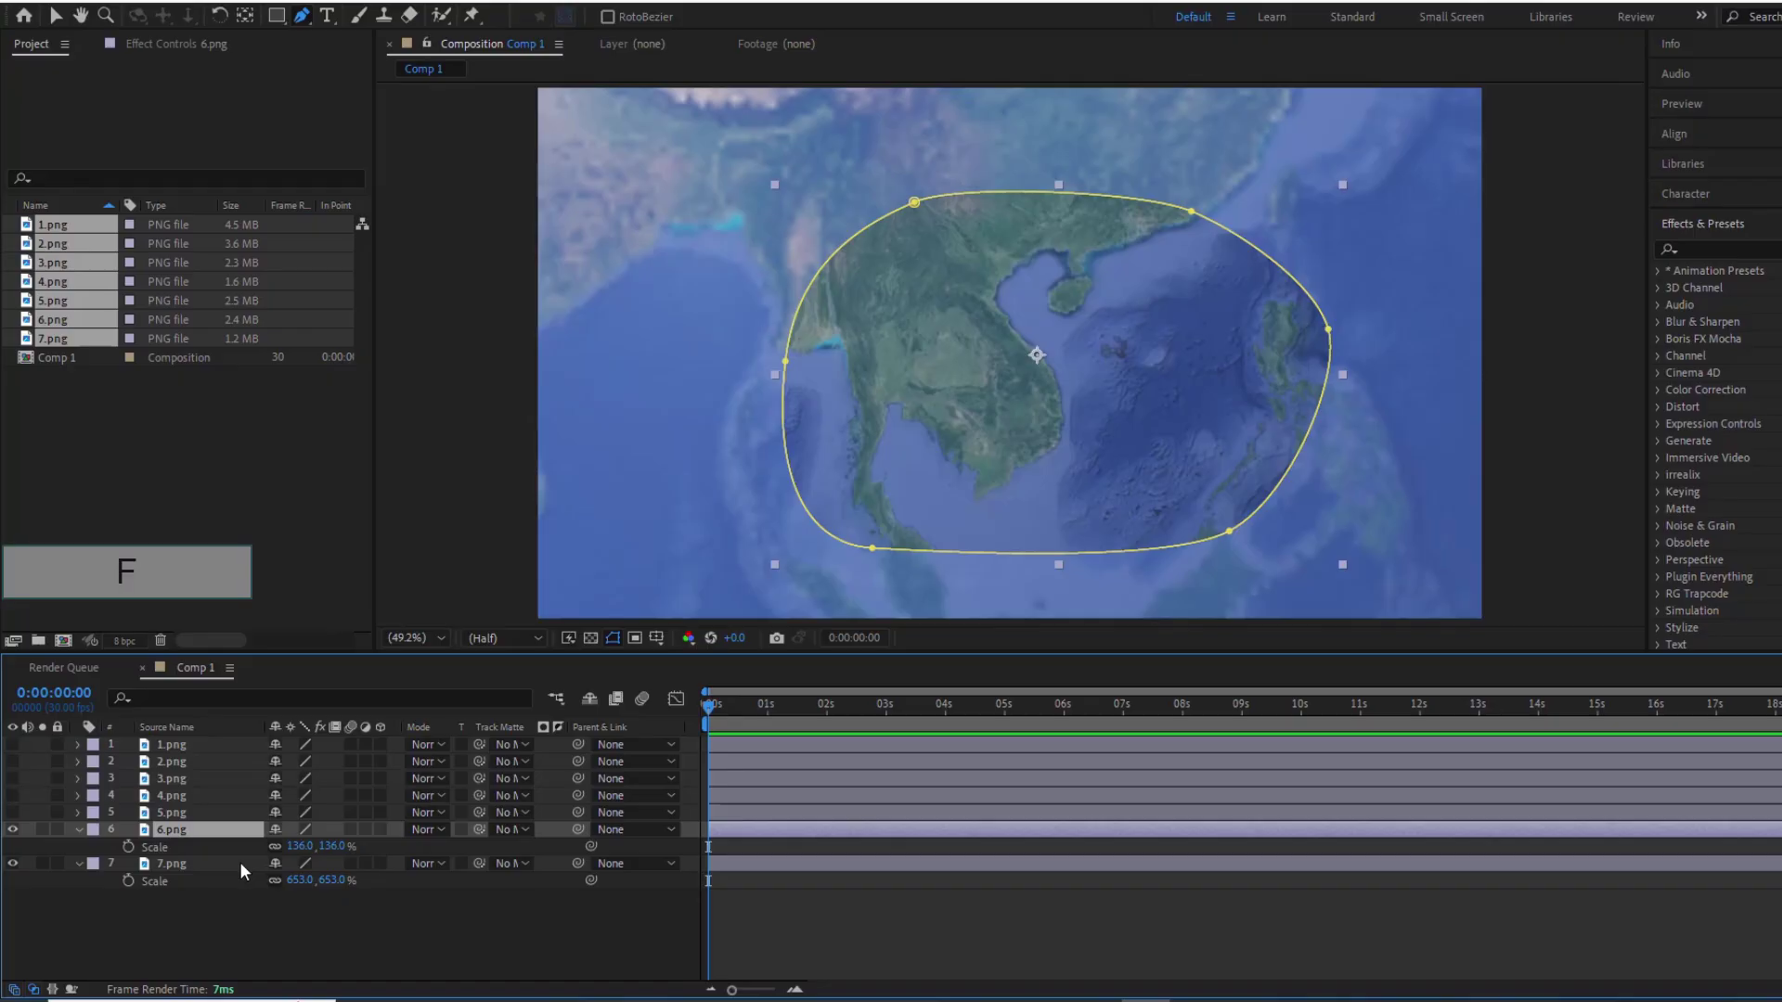
pyautogui.press('f')
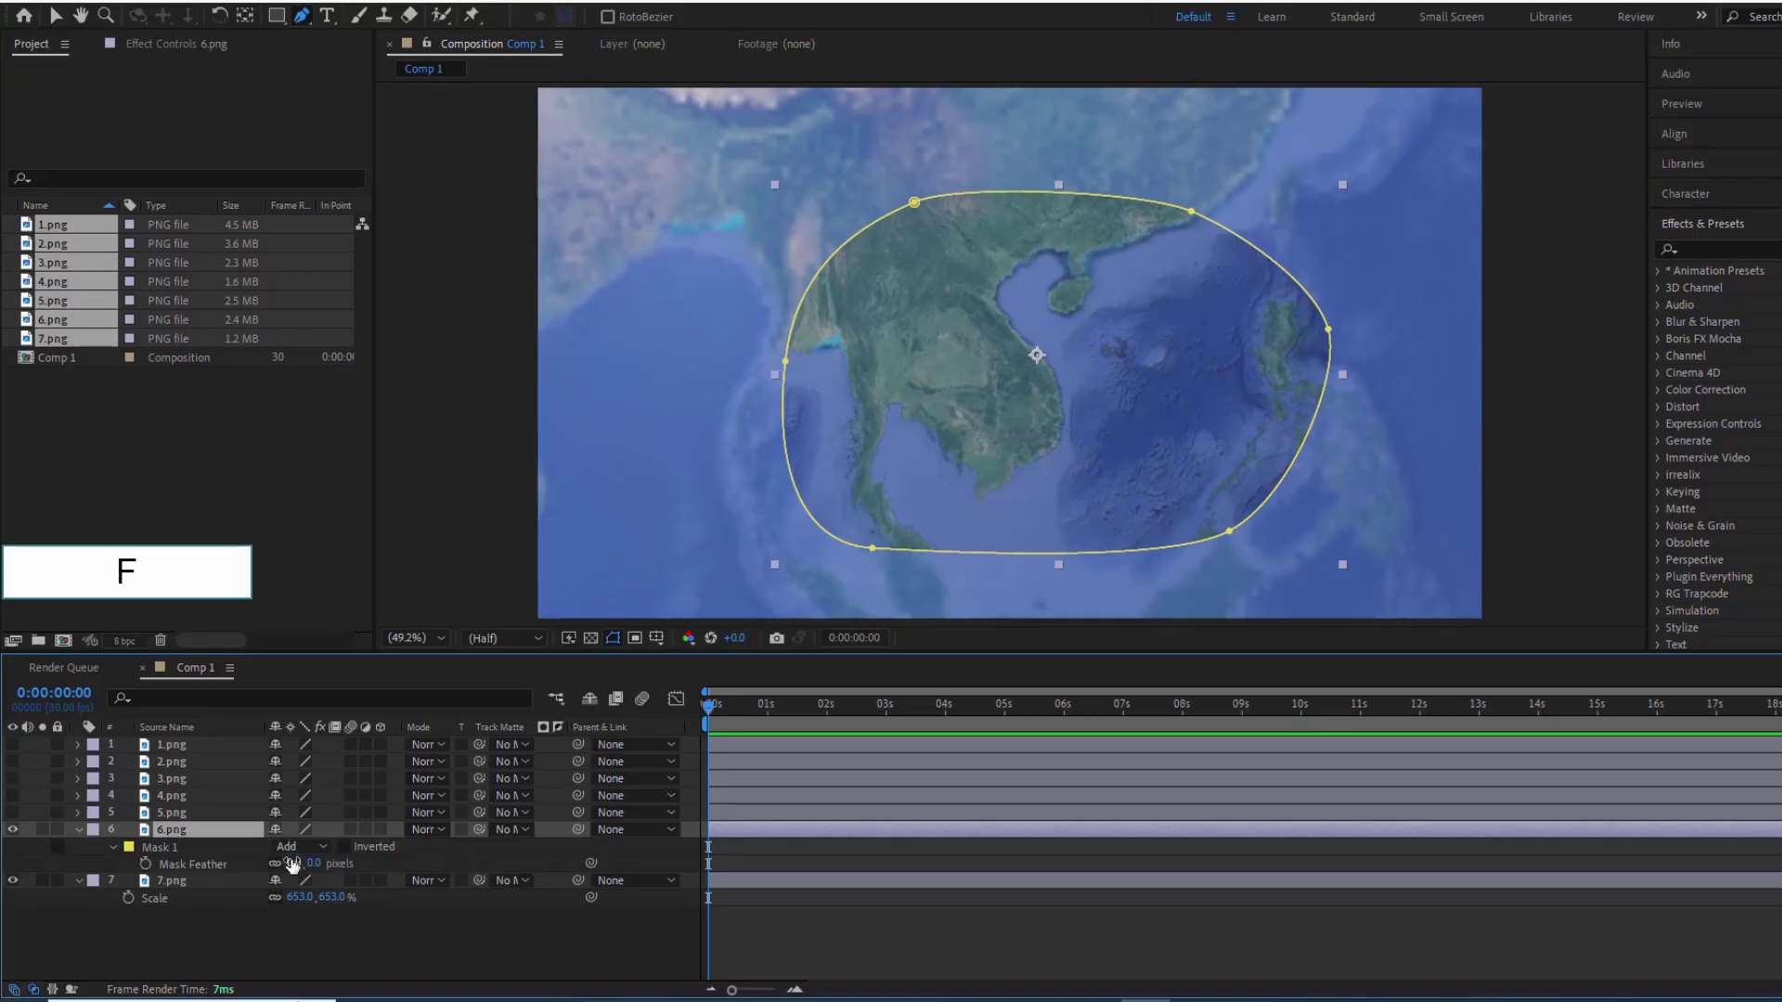
pyautogui.click(294, 864)
pyautogui.write('100')
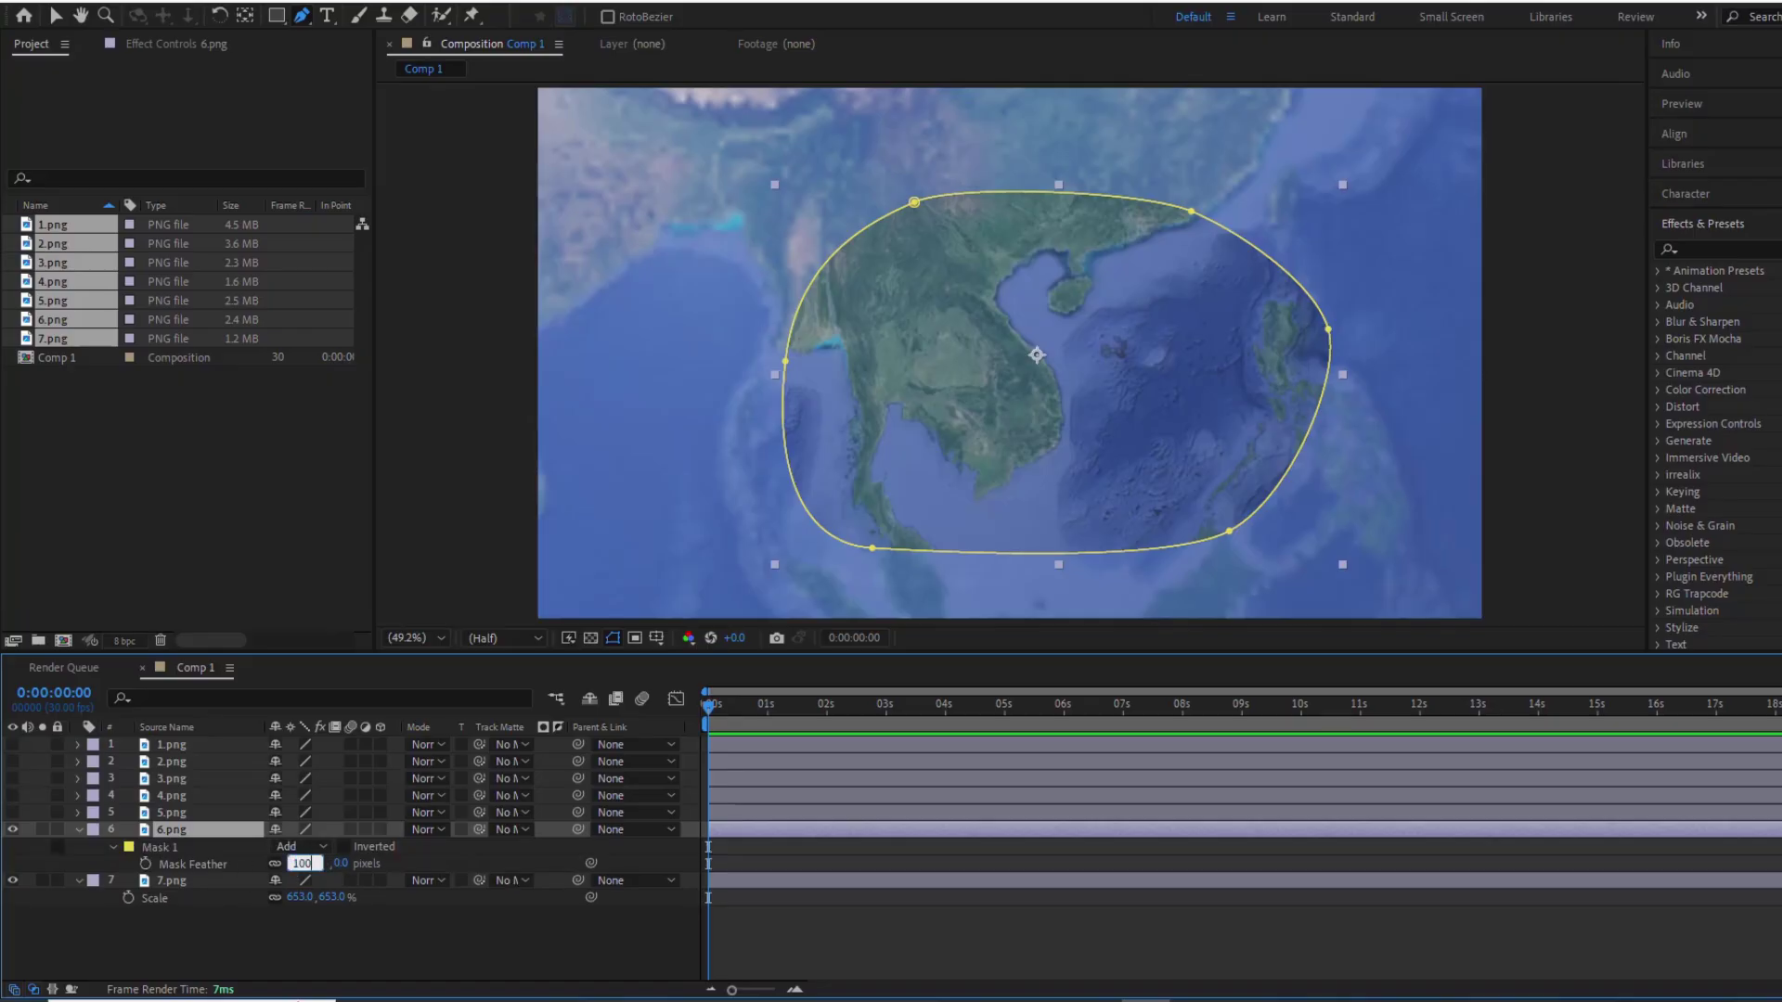
pyautogui.press('Return')
# Restore layer 6.png's opacity to 100% and parent layer 7.png to it, collapsing both layers' properties
pyautogui.press('t')
pyautogui.click(203, 826)
pyautogui.press('t')
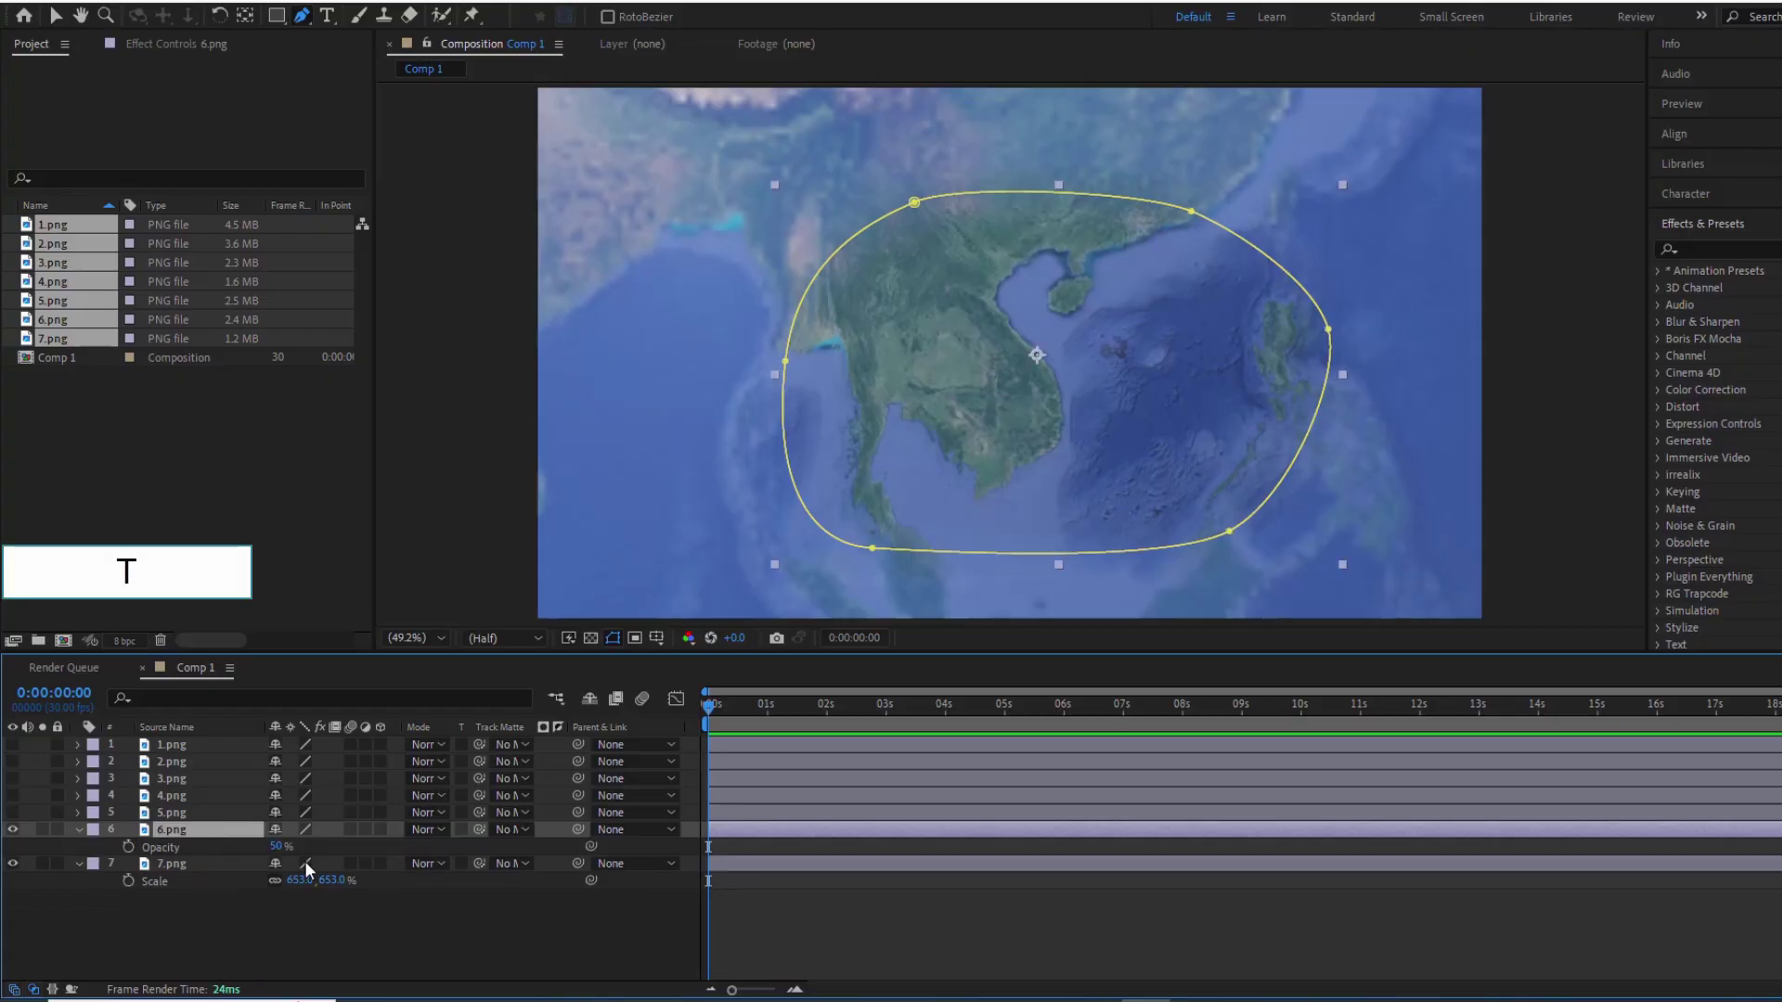
pyautogui.moveTo(277, 847); pyautogui.dragTo(388, 843)
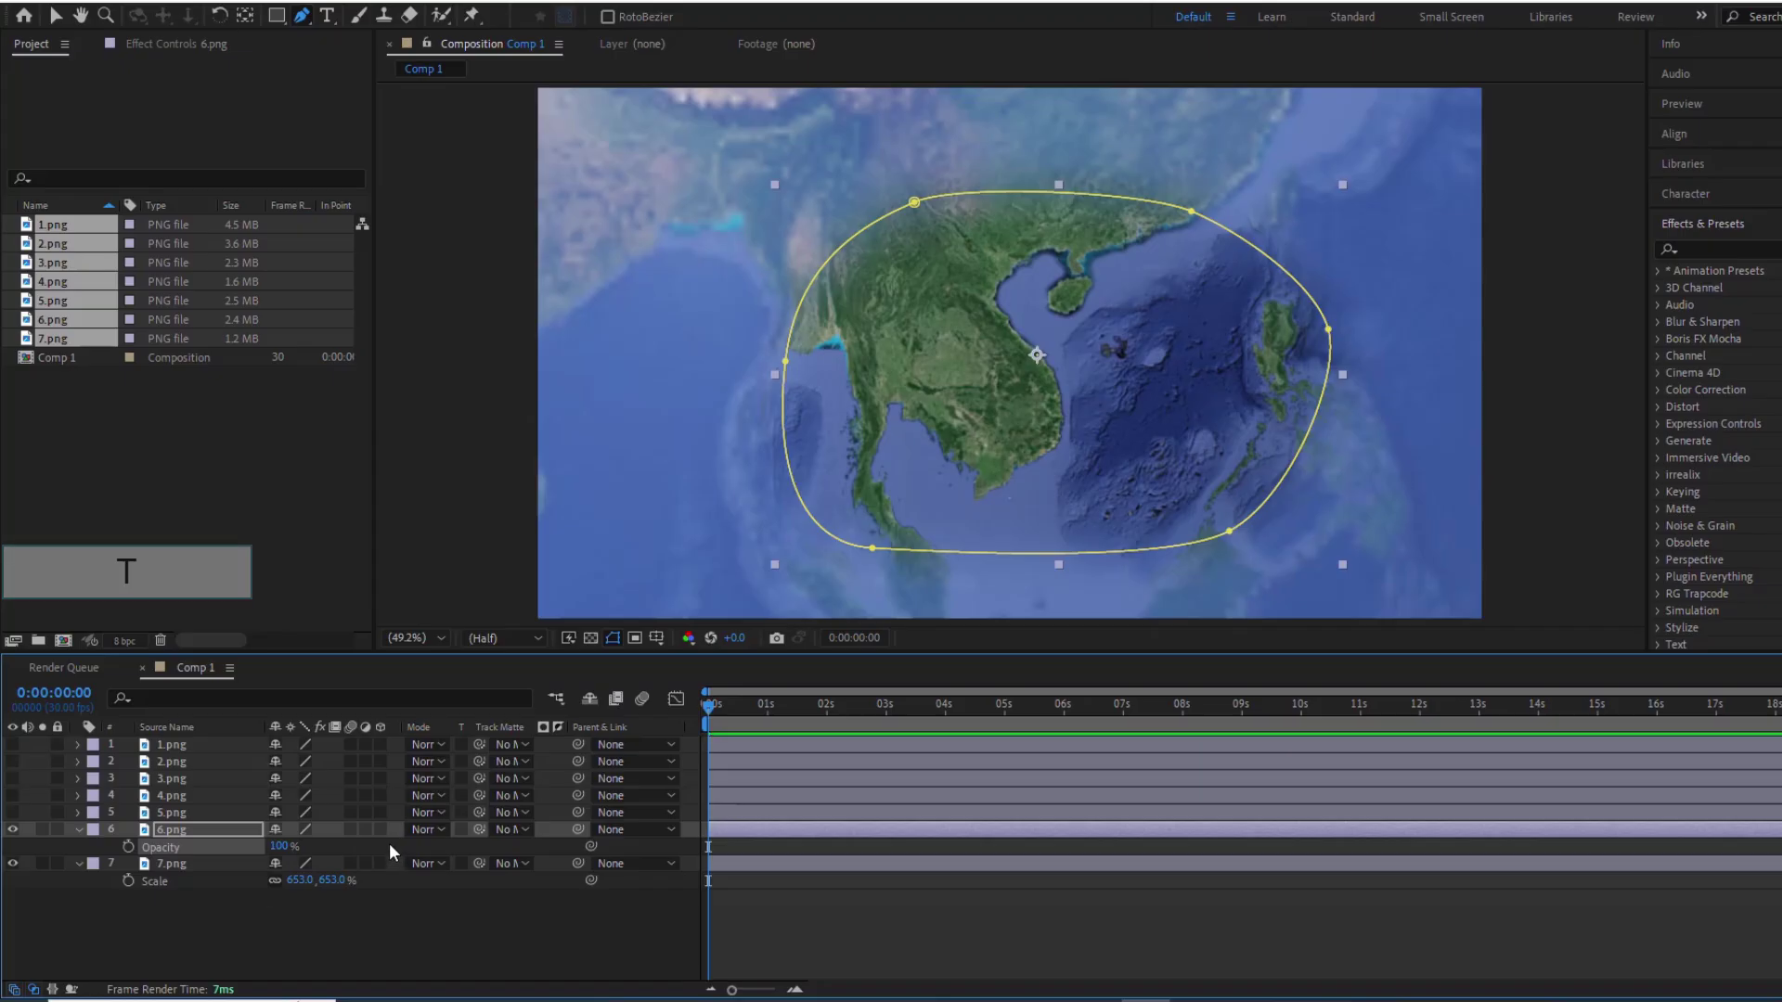
pyautogui.moveTo(577, 863); pyautogui.dragTo(231, 827)
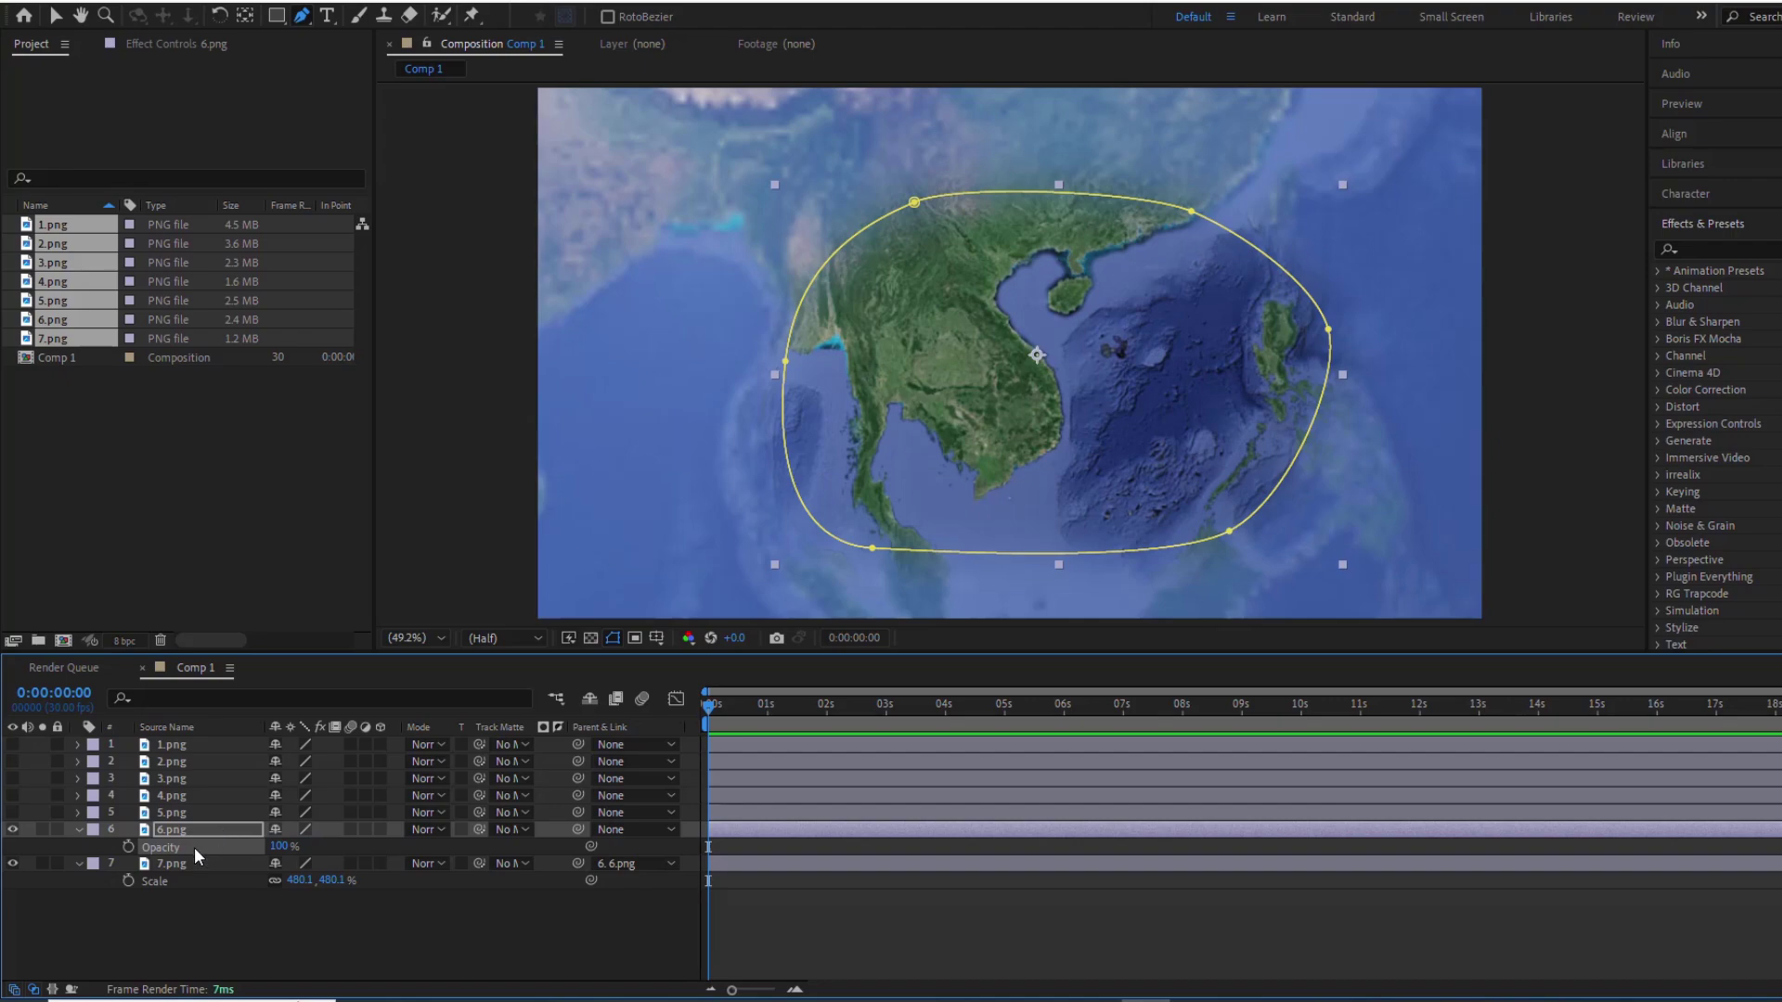
pyautogui.click(80, 862)
pyautogui.click(78, 829)
# Show layer 5.png at 50% opacity and enlarge layer 6.png until its coastline matches 5.png
pyautogui.click(165, 812)
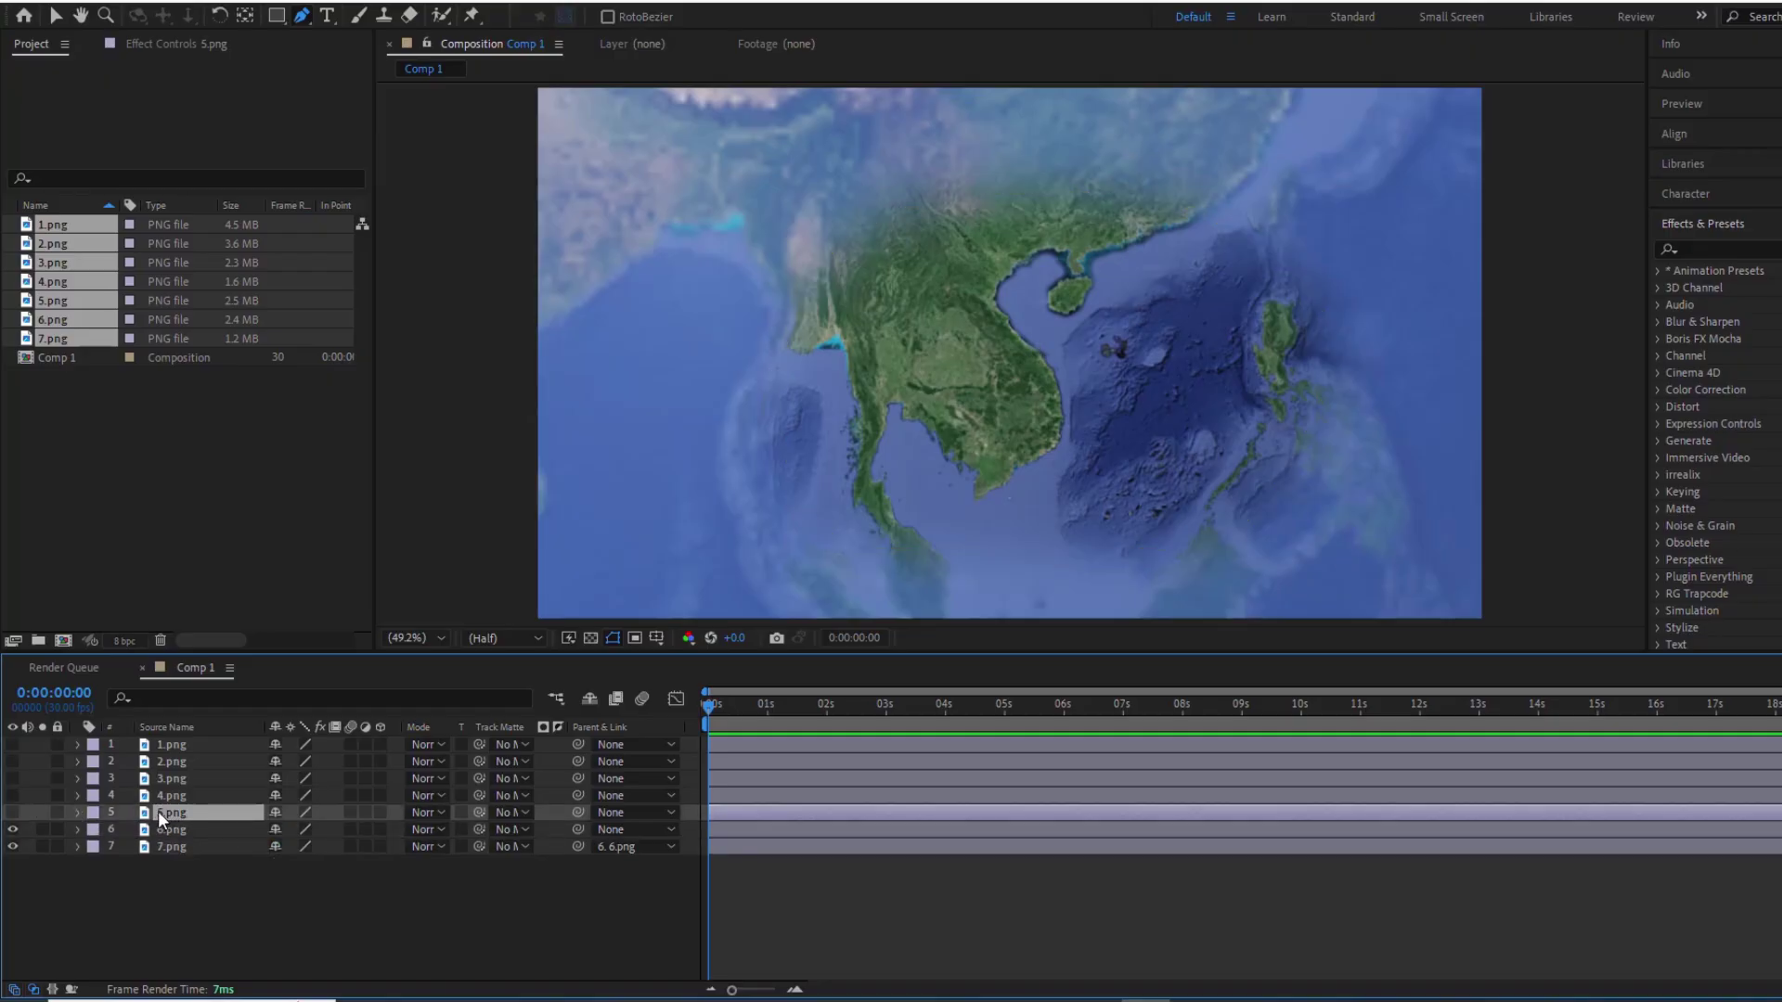
pyautogui.press('t')
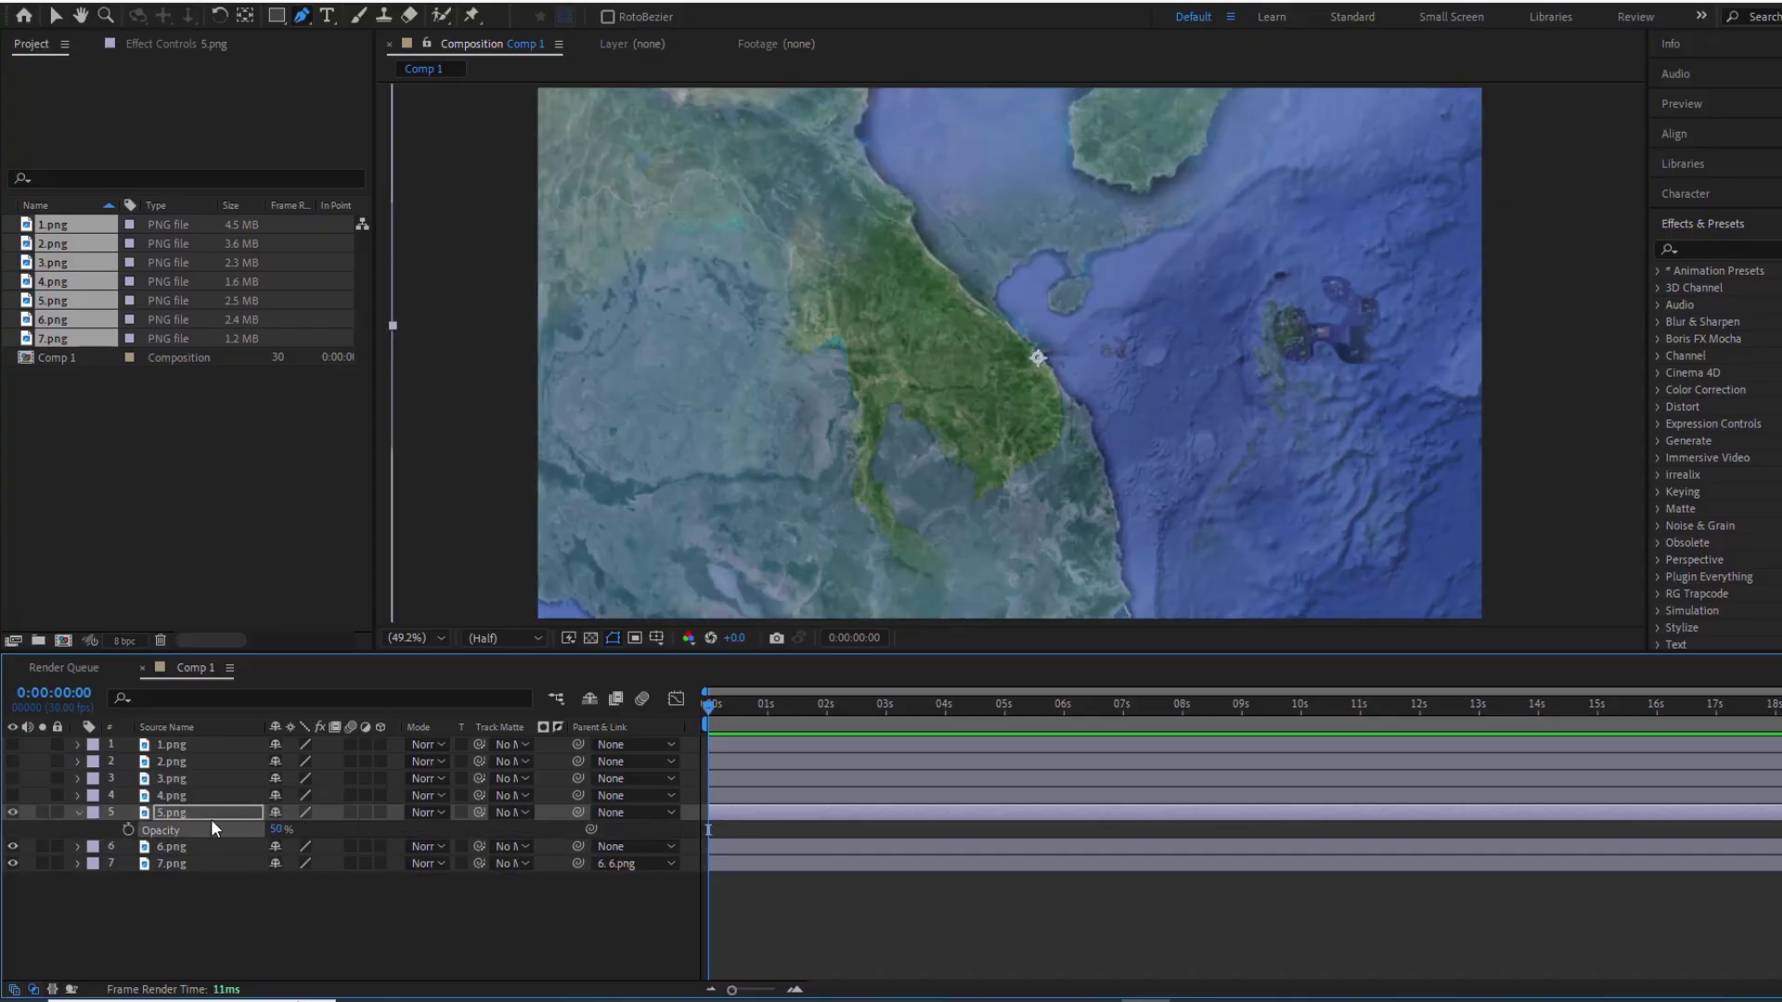
pyautogui.click(181, 846)
pyautogui.press('s')
pyautogui.moveTo(300, 863); pyautogui.dragTo(727, 863)
pyautogui.press('v')
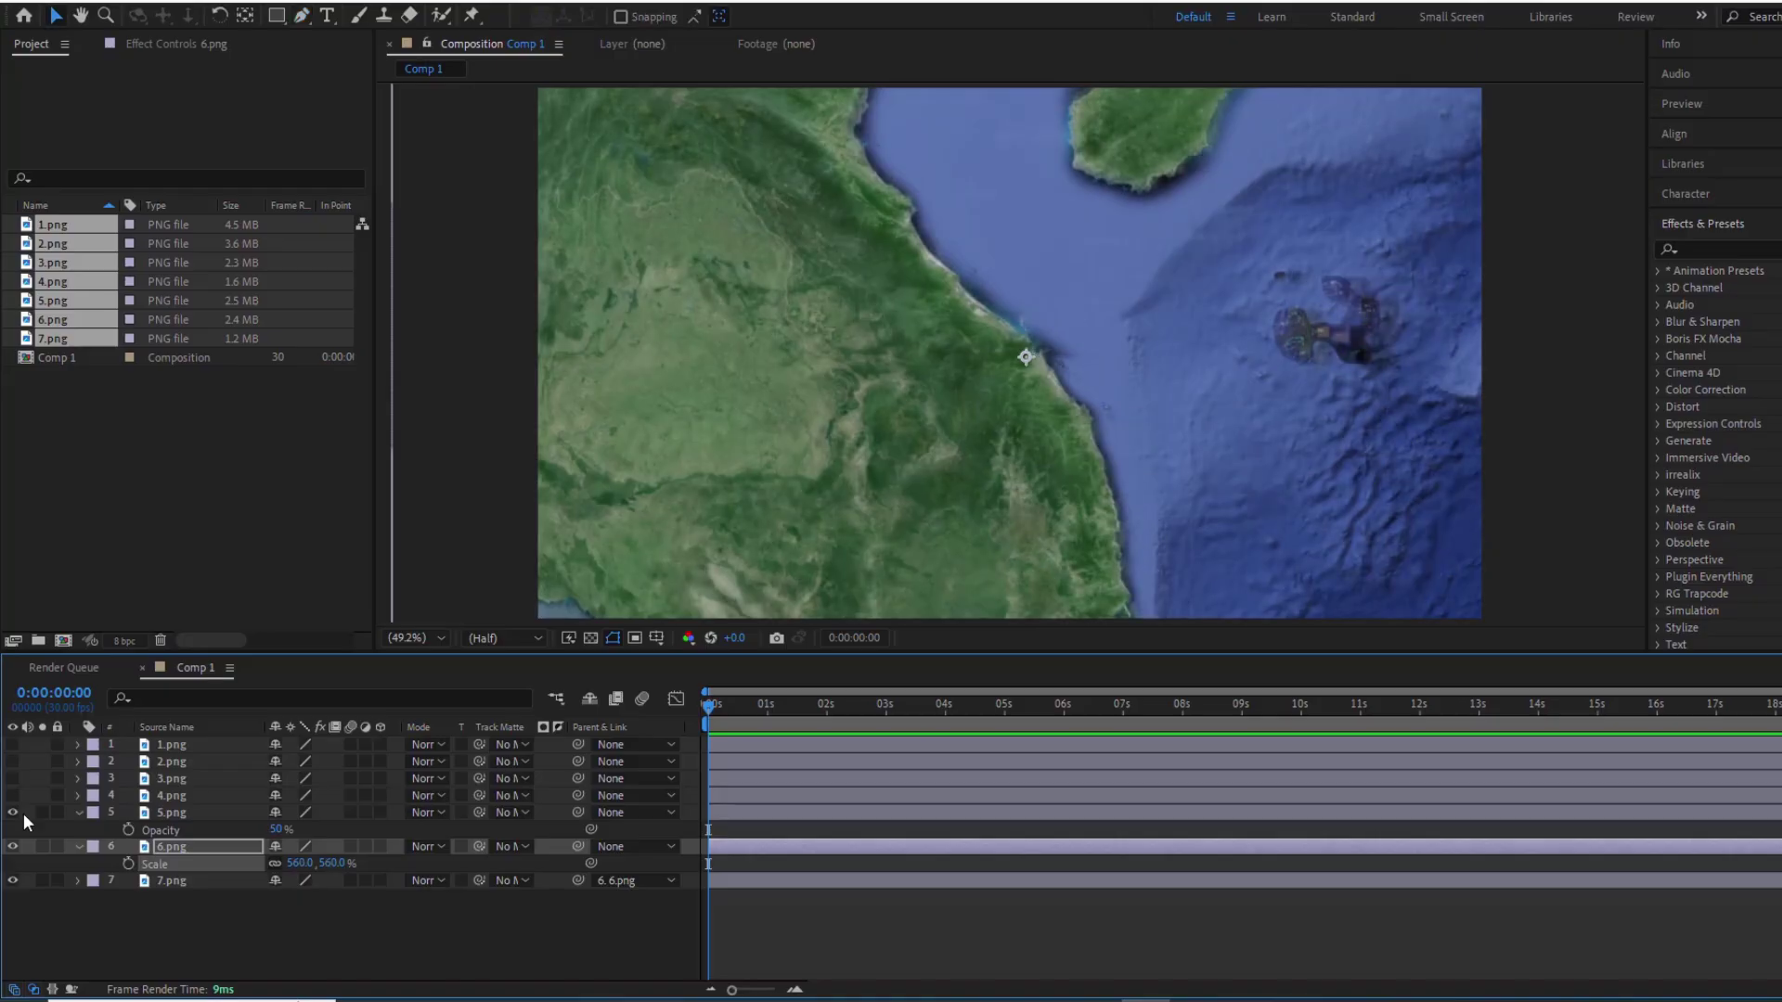
pyautogui.moveTo(300, 863); pyautogui.dragTo(270, 863)
# Parent layer 6.png to layer 5.png and restore 5.png's opacity to 100%
pyautogui.moveTo(578, 846); pyautogui.dragTo(175, 812)
pyautogui.moveTo(278, 829); pyautogui.dragTo(334, 830)
# Draw a closed, rounded Pen mask on layer 5.png around the central Vietnamese coast and the adjoining sea, inside the frame edges
pyautogui.press('g')
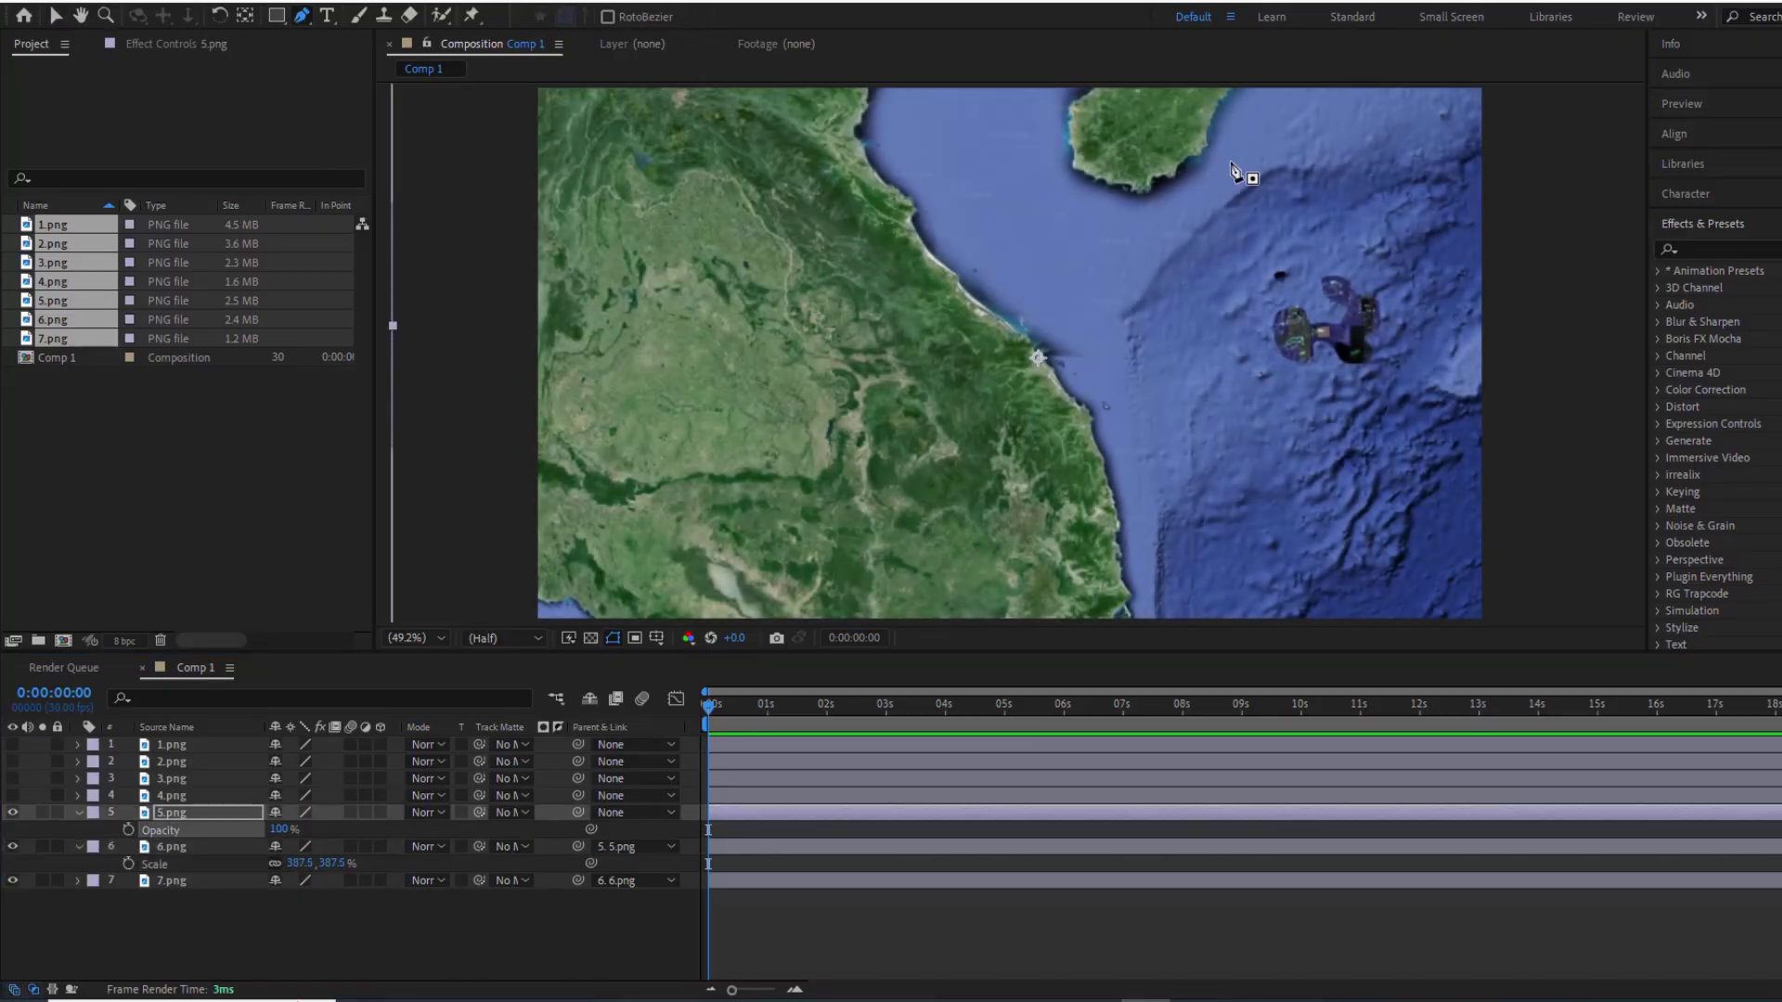
pyautogui.click(1234, 160)
pyautogui.click(840, 165)
pyautogui.click(672, 329)
pyautogui.click(725, 549)
pyautogui.click(1045, 581)
pyautogui.click(1328, 509)
pyautogui.click(1358, 253)
pyautogui.click(1235, 160)
# Set the mask feather of layer 5.png to 100 pixels and return to the Selection tool
pyautogui.press('f')
pyautogui.moveTo(311, 846); pyautogui.dragTo(489, 851)
pyautogui.press('v')
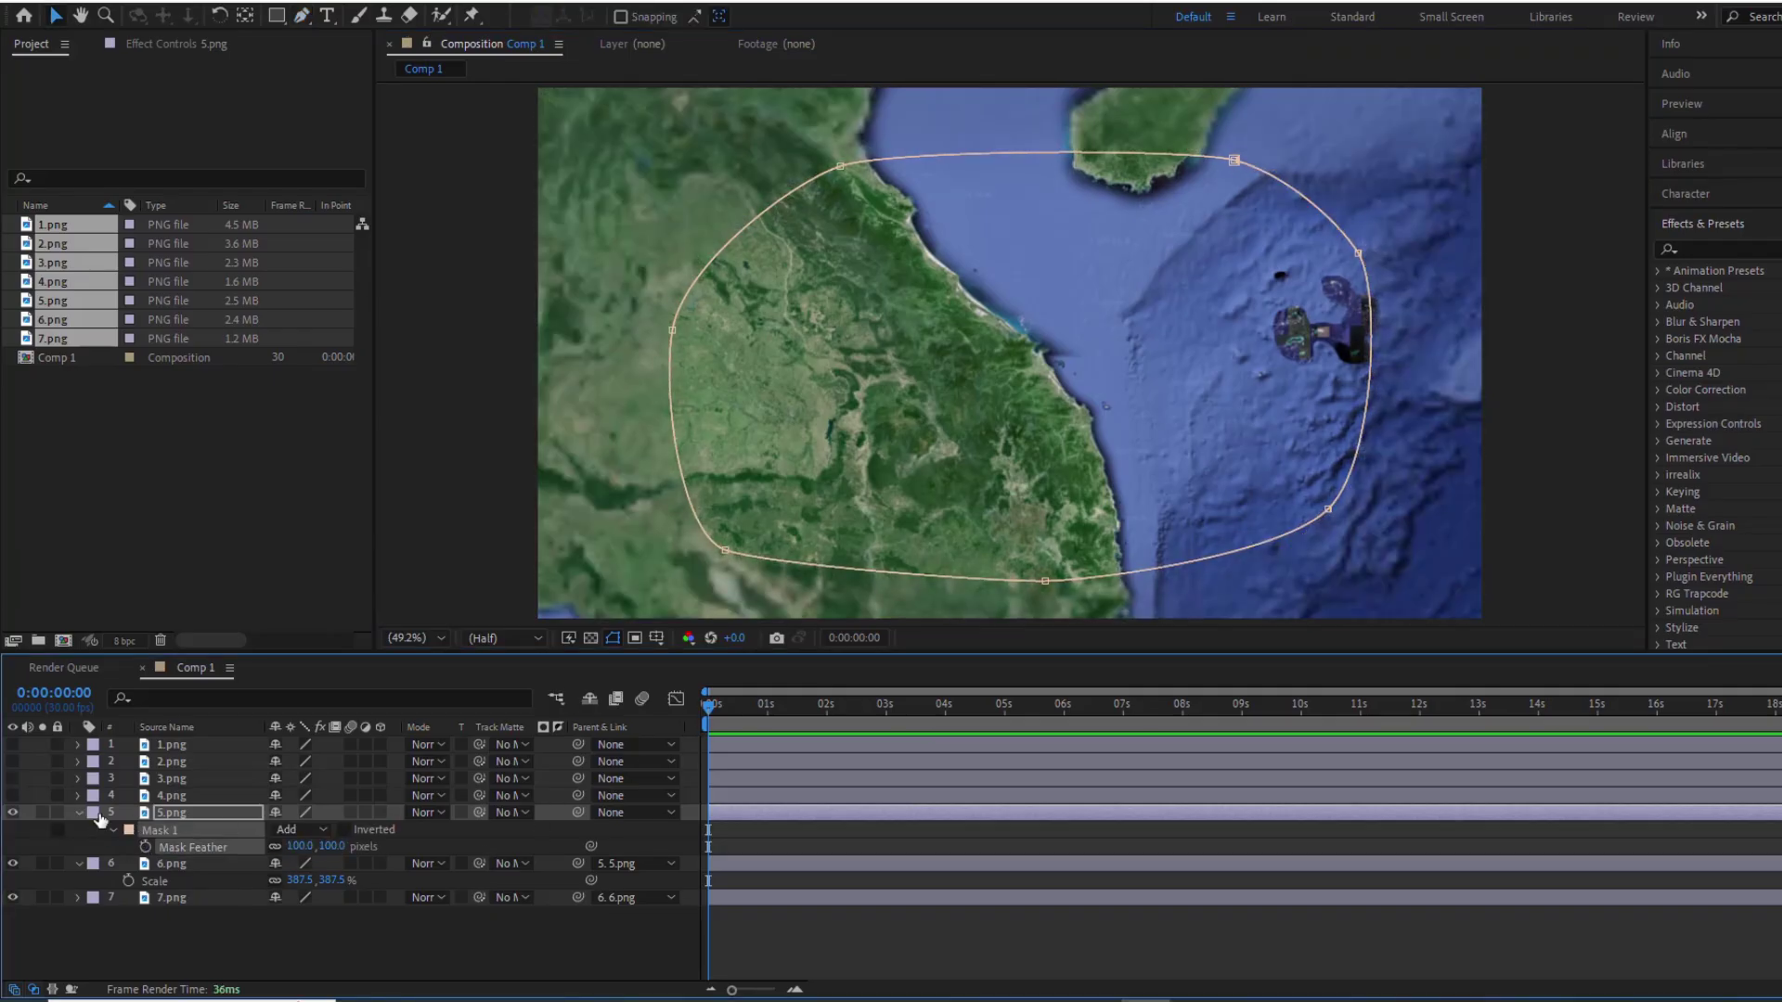
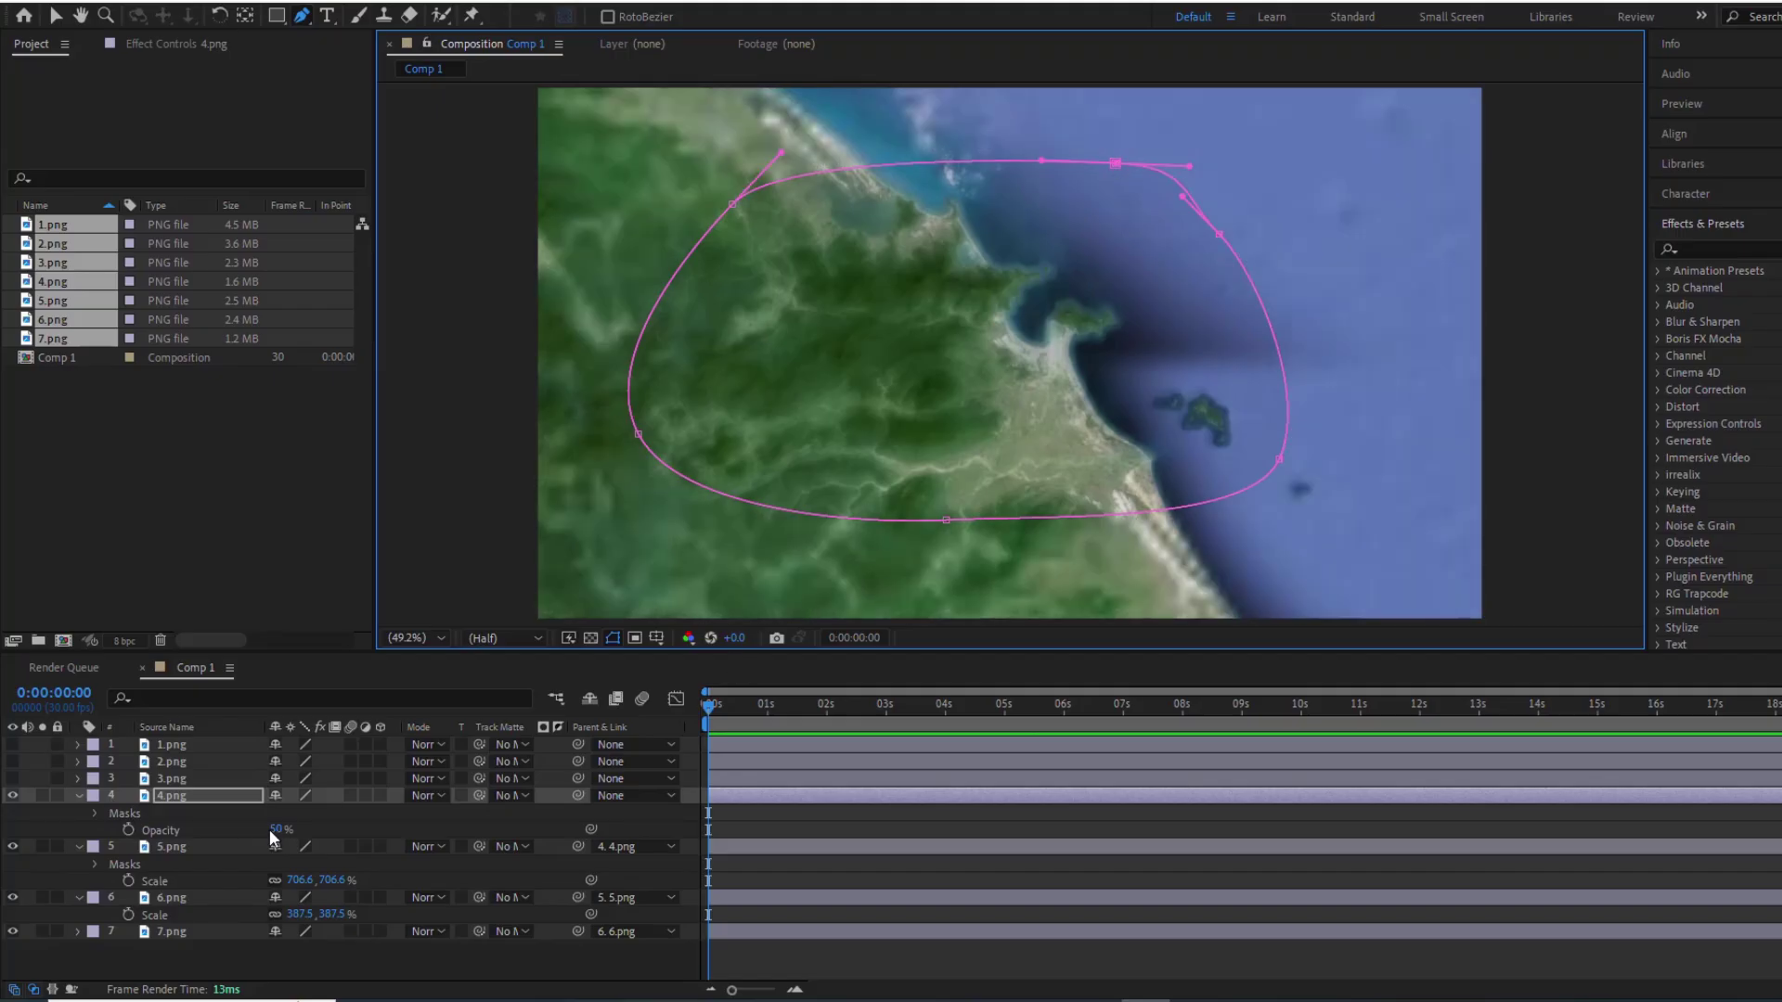
# Feather layer 4.png's mask by 100 pixels and collapse the properties of layers 5.png and 6.png
pyautogui.press('f')
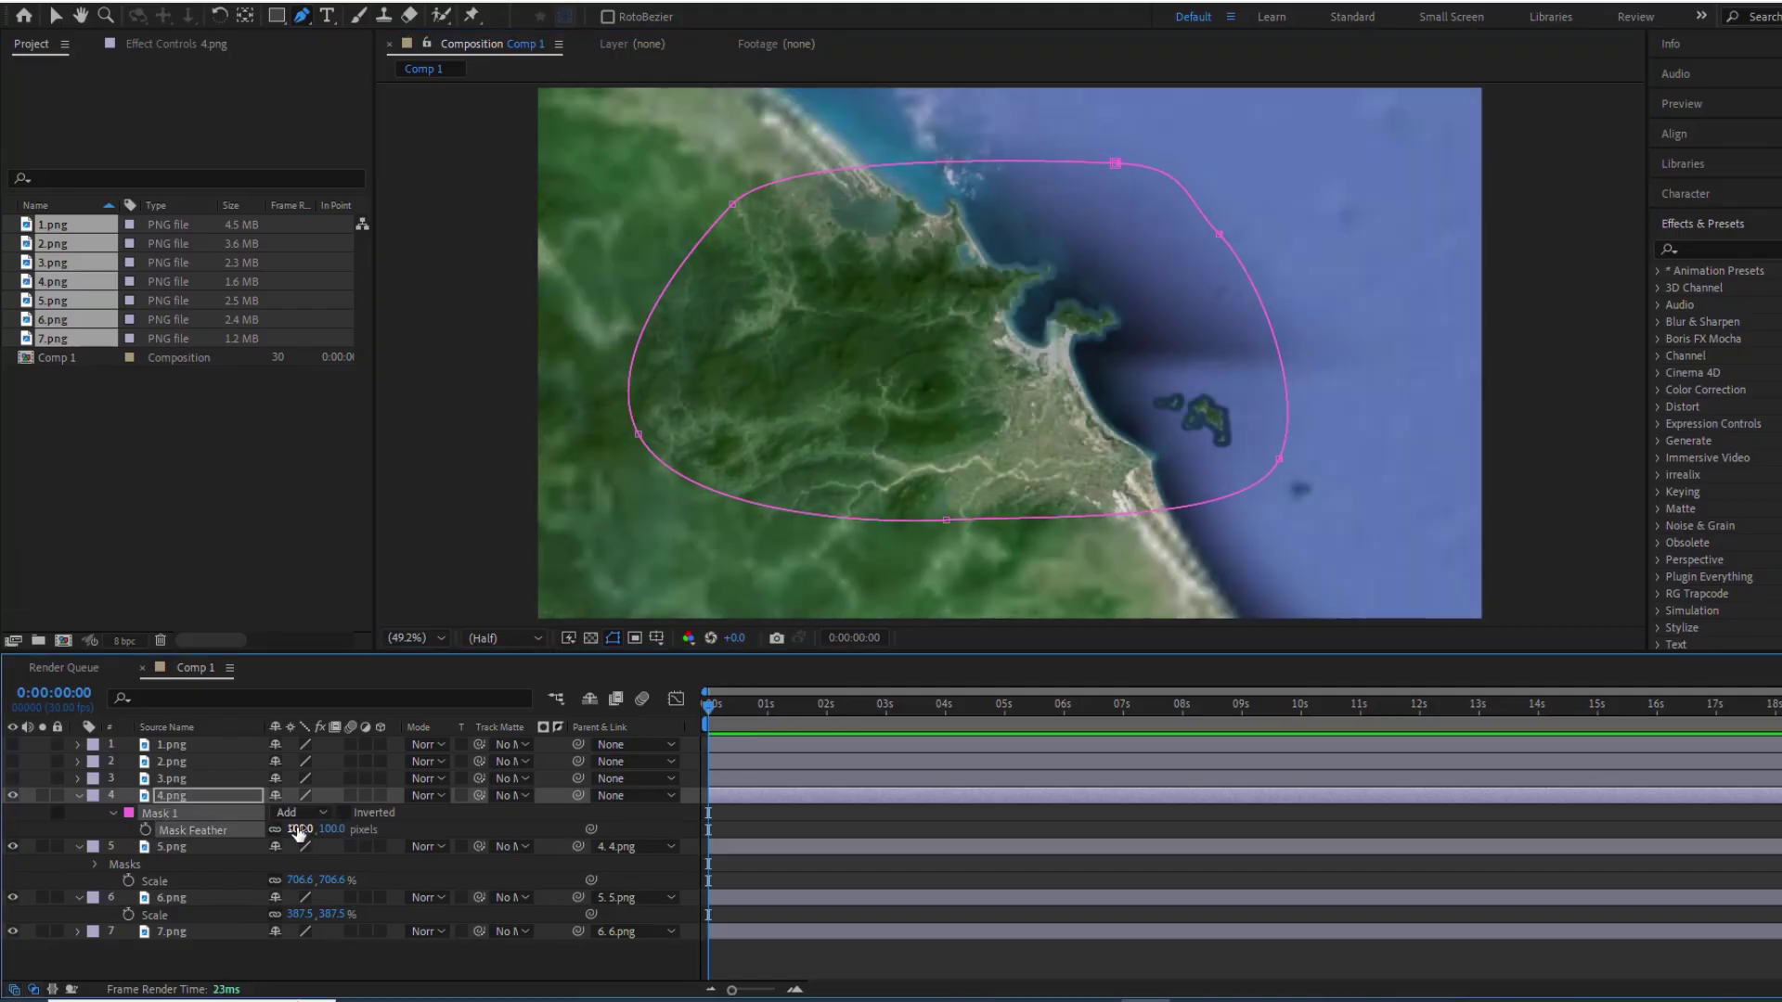
pyautogui.click(79, 846)
pyautogui.click(76, 864)
# Reveal layer 4.png's scale, and show layer 3.png above it at 50% opacity
pyautogui.click(180, 796)
pyautogui.press('s')
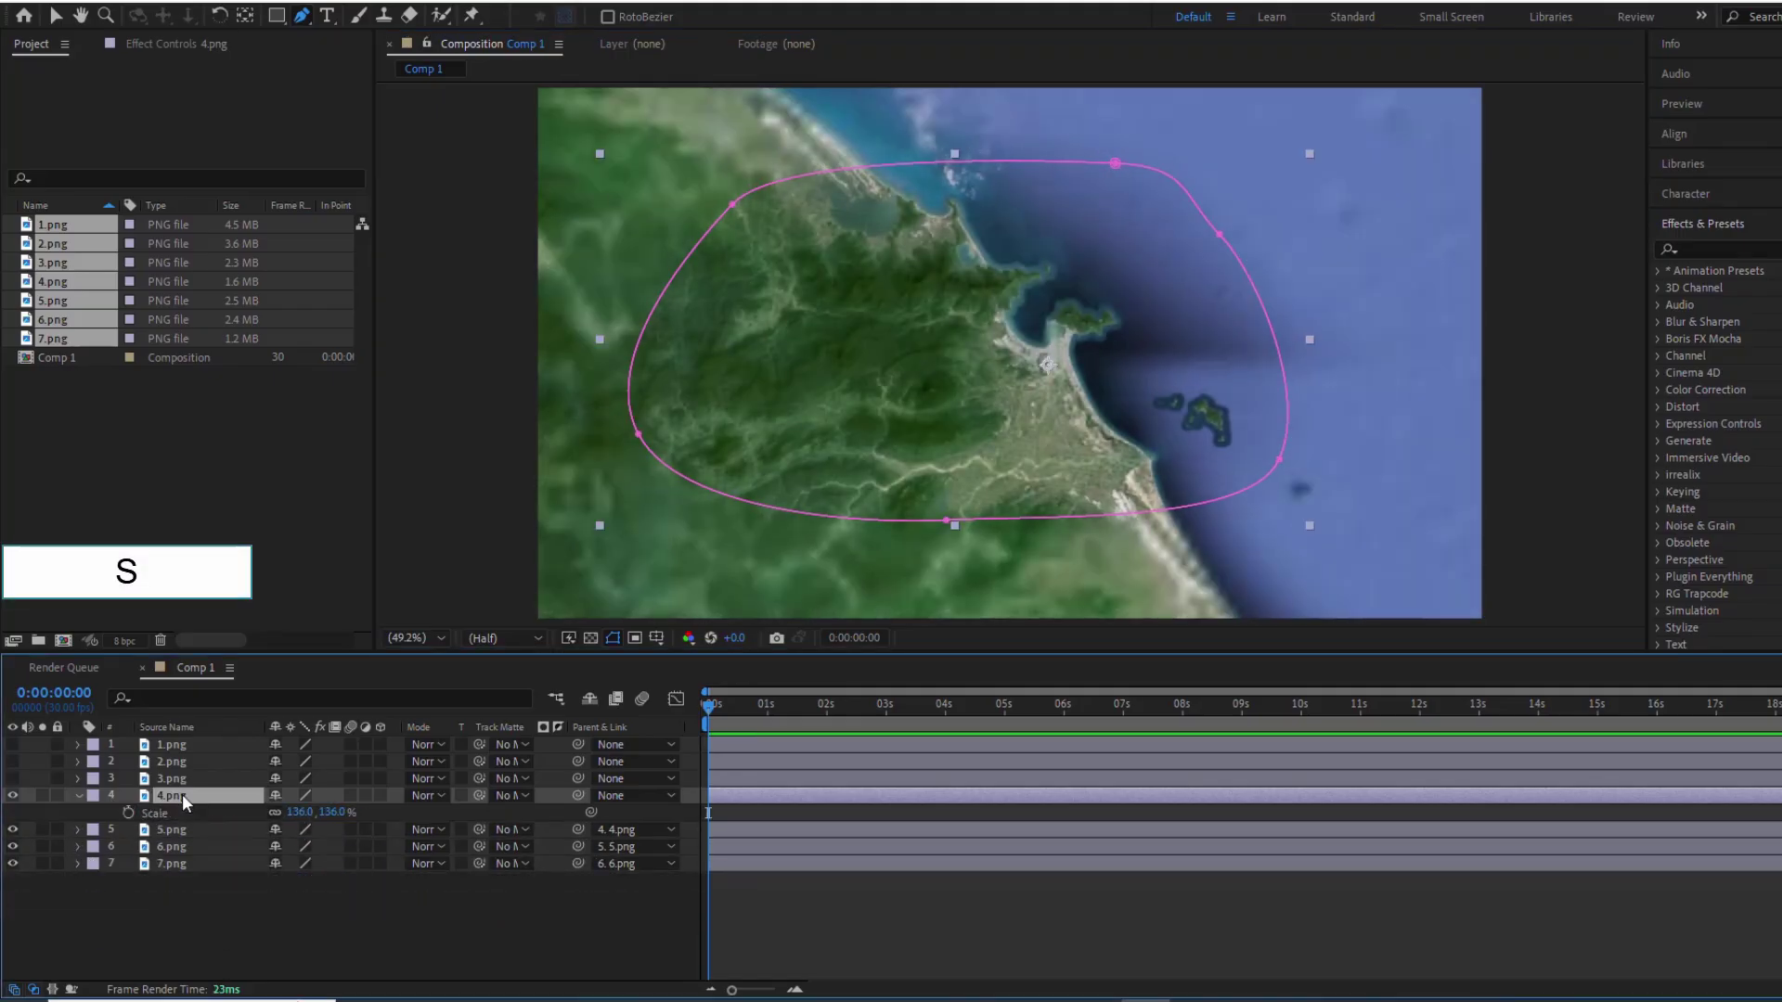
pyautogui.click(13, 778)
pyautogui.click(174, 778)
pyautogui.press('t')
pyautogui.click(278, 796)
pyautogui.write('50')
pyautogui.press('Return')
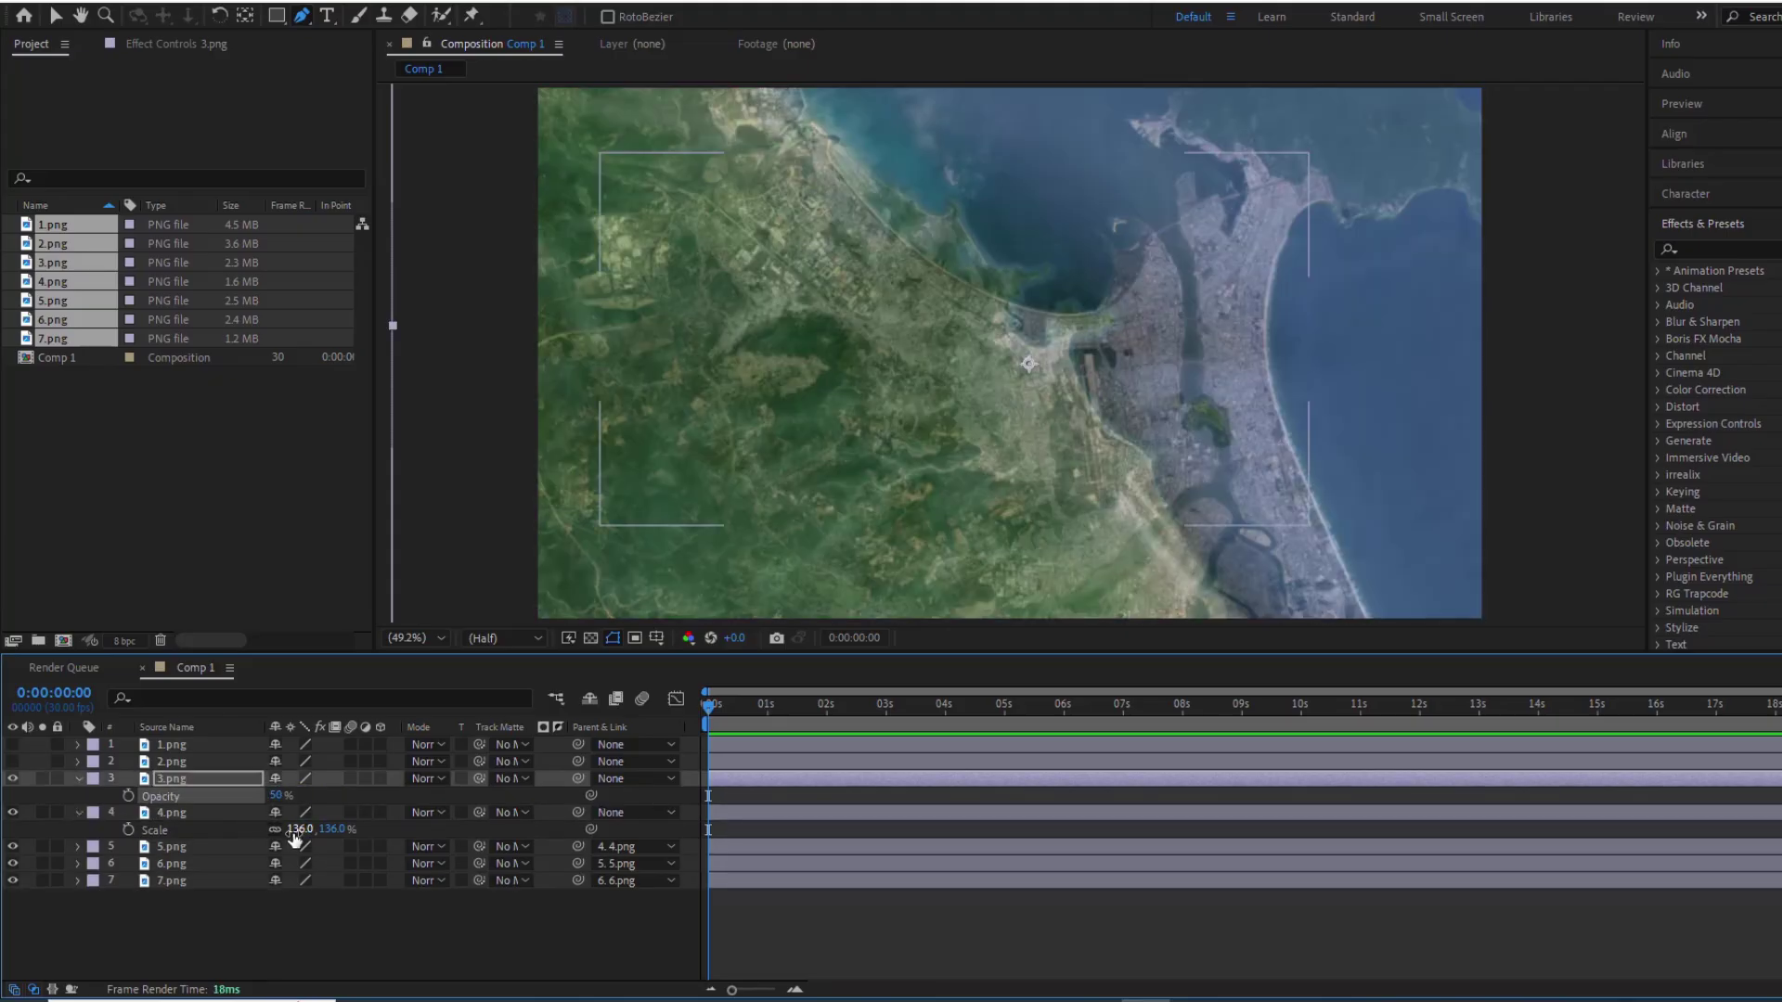
# Enlarge layer 4.png until its coastline matches the city's coastline in 3.png
pyautogui.moveTo(295, 829); pyautogui.dragTo(1088, 393)
pyautogui.press('v')
pyautogui.moveTo(315, 829); pyautogui.dragTo(278, 826)
# Parent layer 4.png to layer 3.png and restore 3.png's opacity to 100%
pyautogui.moveTo(578, 812); pyautogui.dragTo(153, 778)
pyautogui.moveTo(276, 796); pyautogui.dragTo(321, 795)
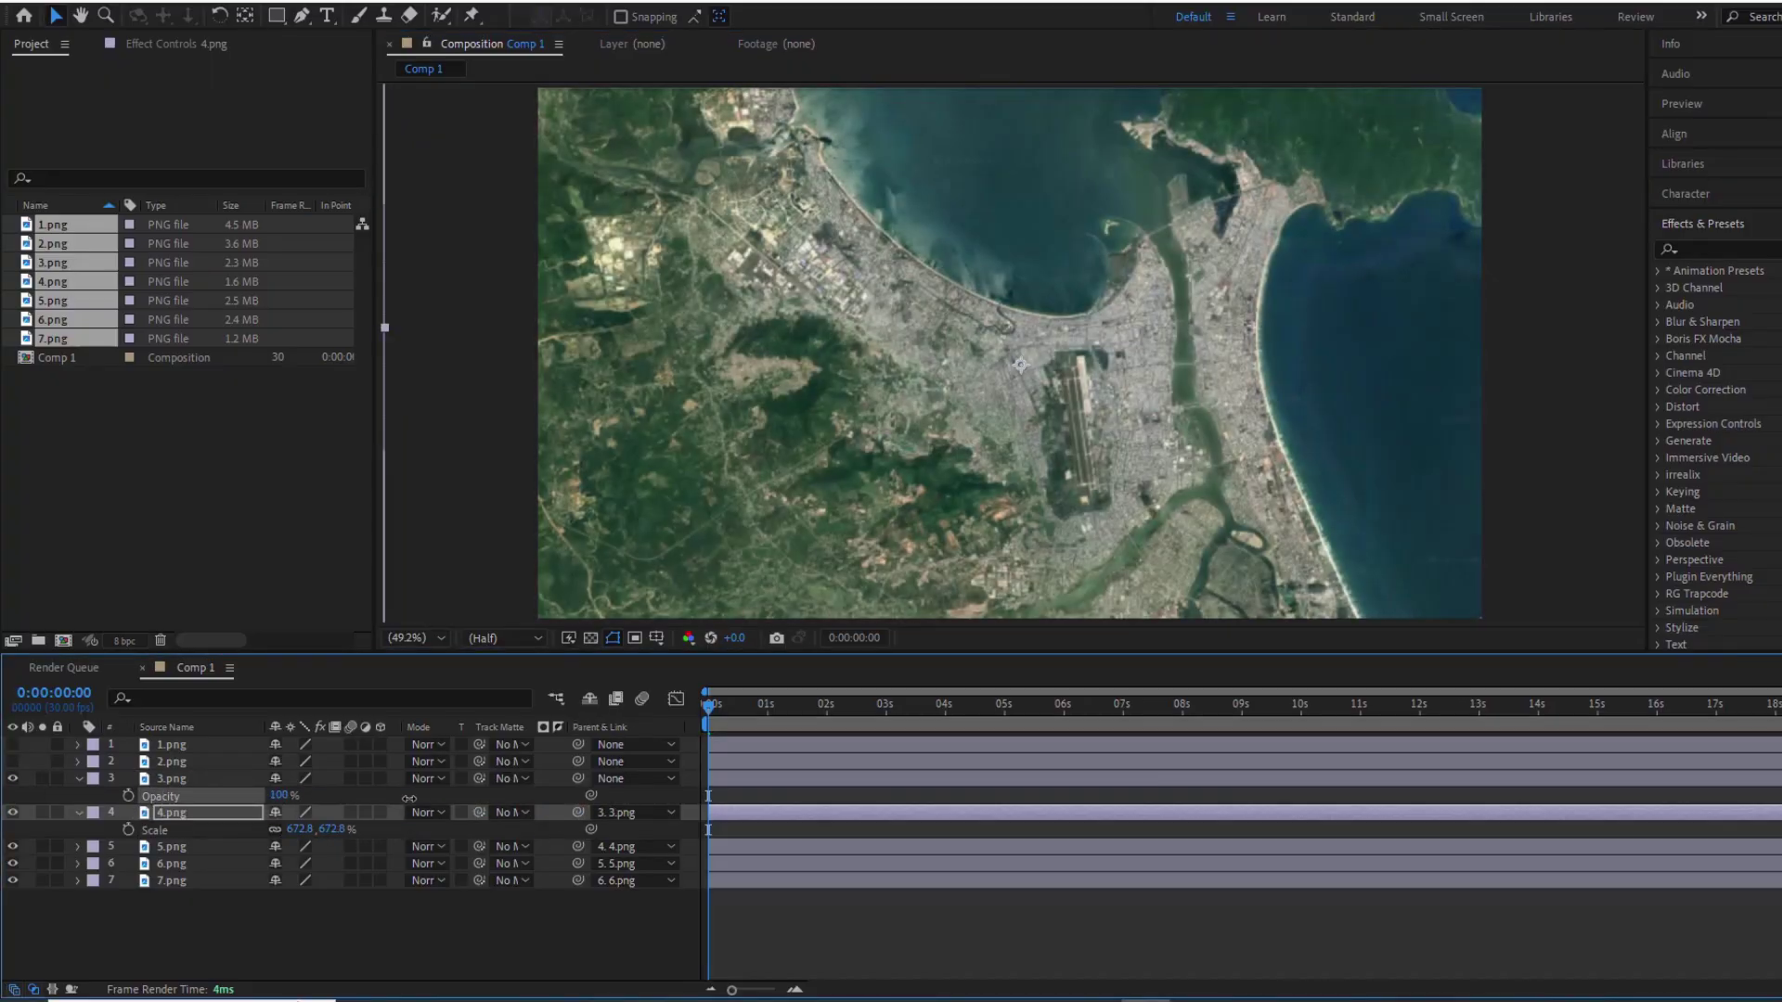
# Draw a closed, curved Pen mask on layer 3.png around the city, airport and bay, and feather it by 100 pixels
pyautogui.press('g')
pyautogui.moveTo(703, 170); pyautogui.dragTo(797, 169)
pyautogui.moveTo(1160, 167); pyautogui.dragTo(1244, 184)
pyautogui.moveTo(1346, 293); pyautogui.dragTo(1354, 390)
pyautogui.moveTo(1294, 506); pyautogui.dragTo(1225, 538)
pyautogui.moveTo(930, 562); pyautogui.dragTo(835, 529)
pyautogui.moveTo(687, 415); pyautogui.dragTo(672, 334)
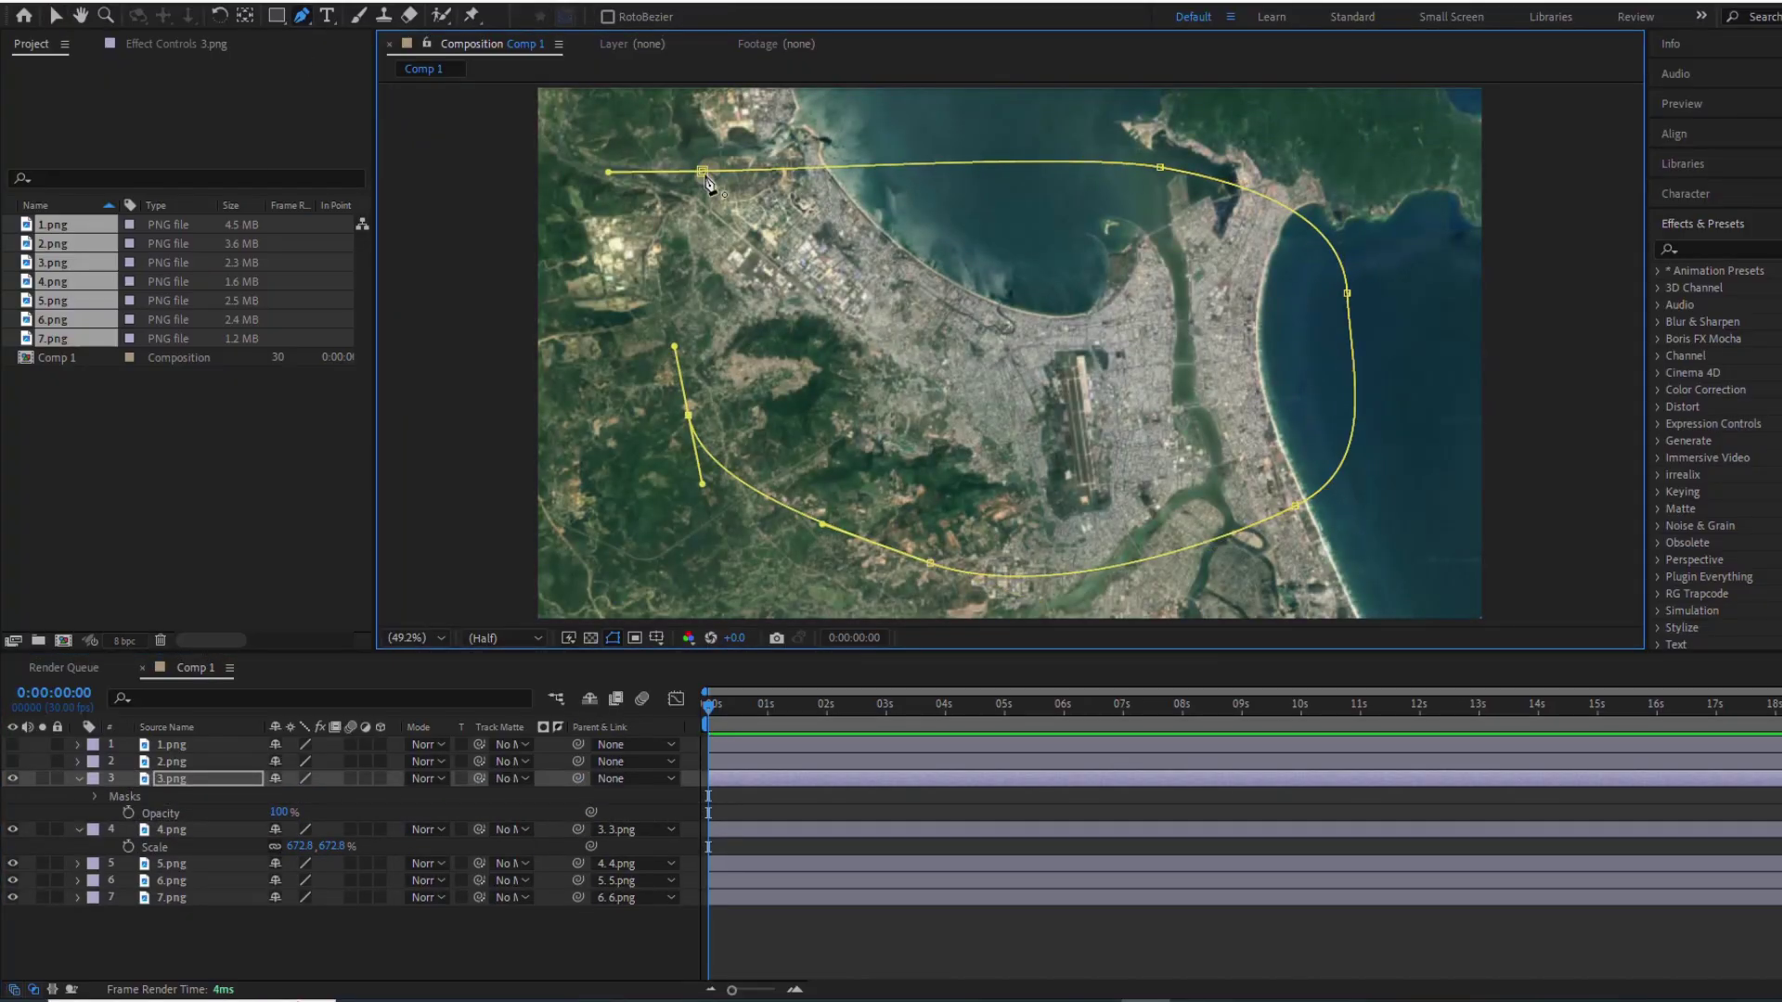
pyautogui.click(703, 171)
pyautogui.press('f')
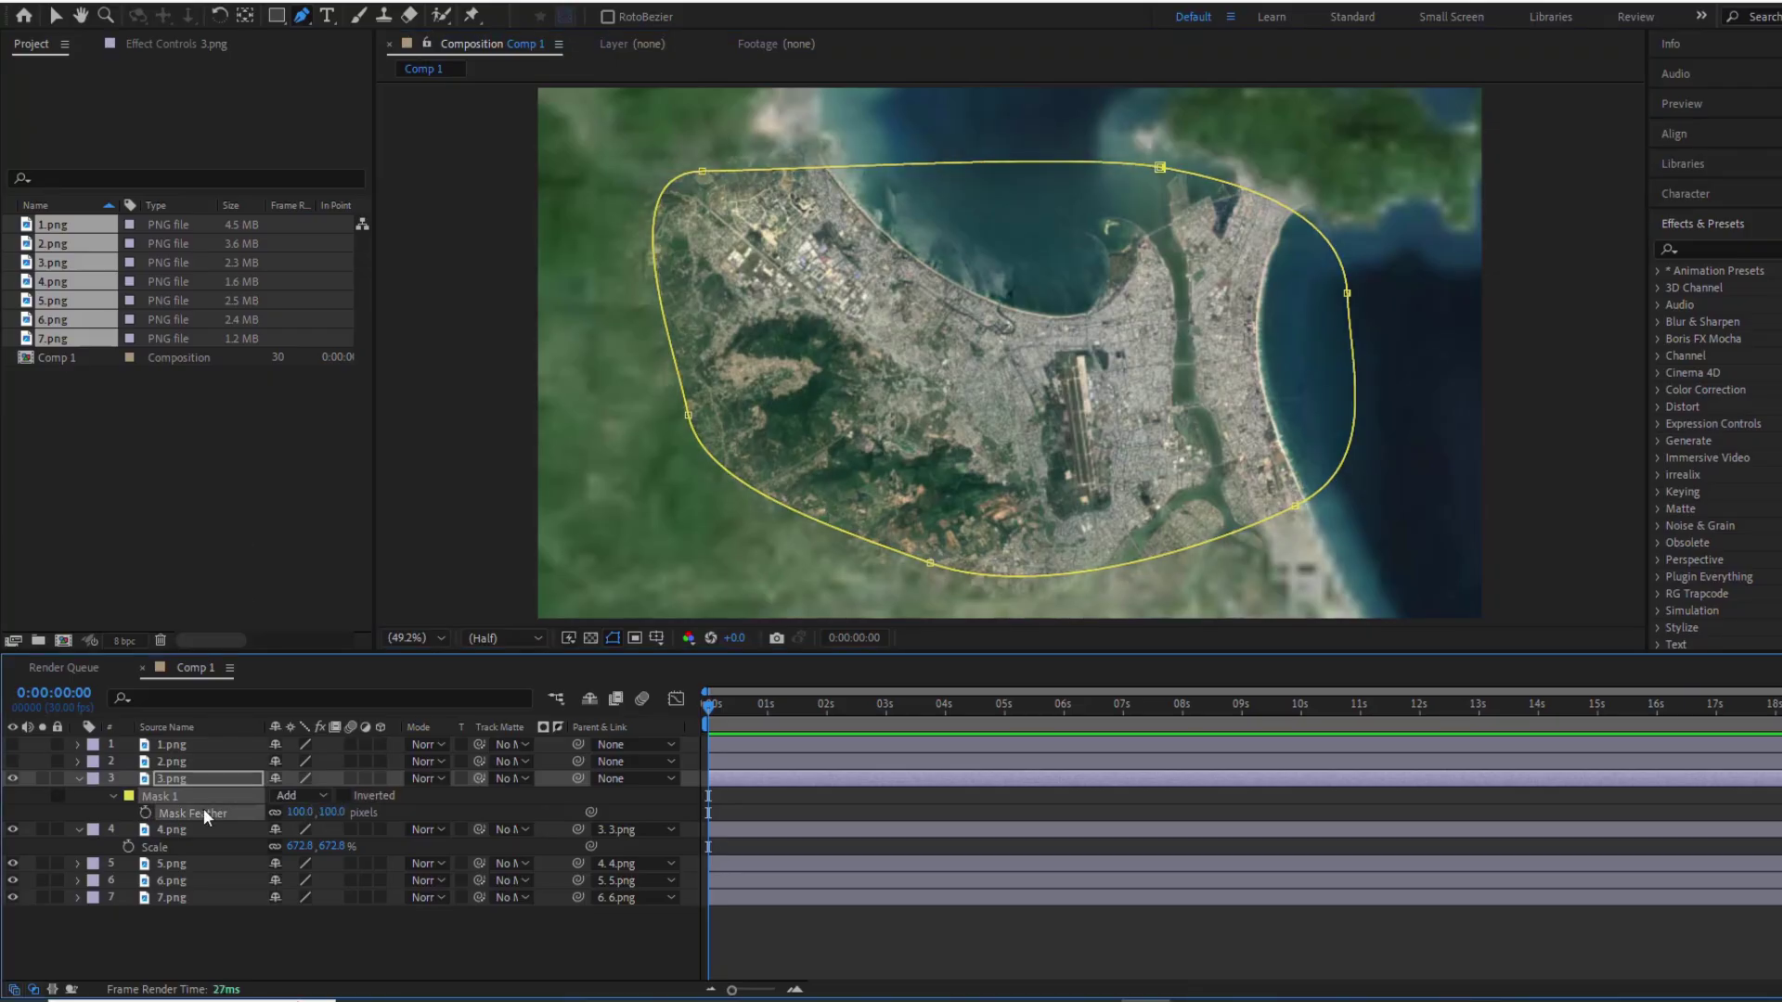
# Collapse layer 4.png, reveal layer 3.png's scale, and show layer 2.png at 50% opacity
pyautogui.click(79, 828)
pyautogui.press('s')
pyautogui.click(12, 761)
pyautogui.click(172, 761)
pyautogui.press('t')
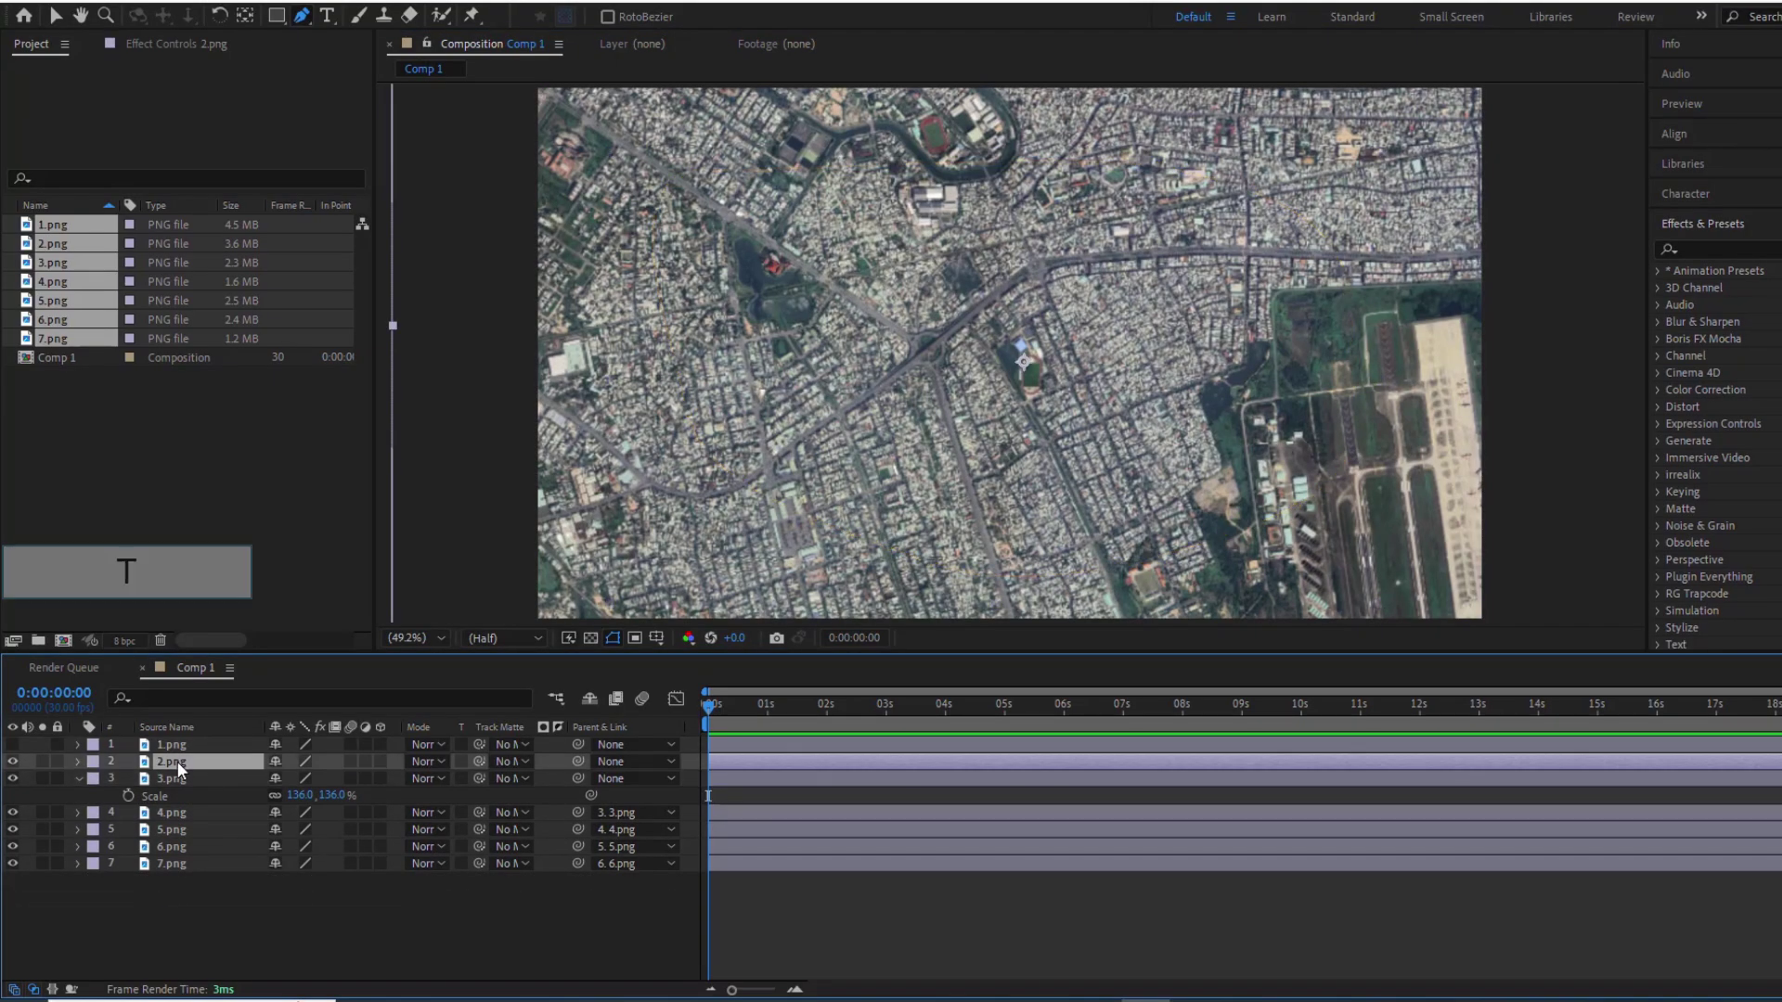
pyautogui.click(285, 778)
pyautogui.write('50')
pyautogui.press('Return')
# Scale layer 3.png up to 908% so its streets and runway match 2.png, toggling 2.png's visibility to compare
pyautogui.moveTo(299, 812); pyautogui.dragTo(891, 877)
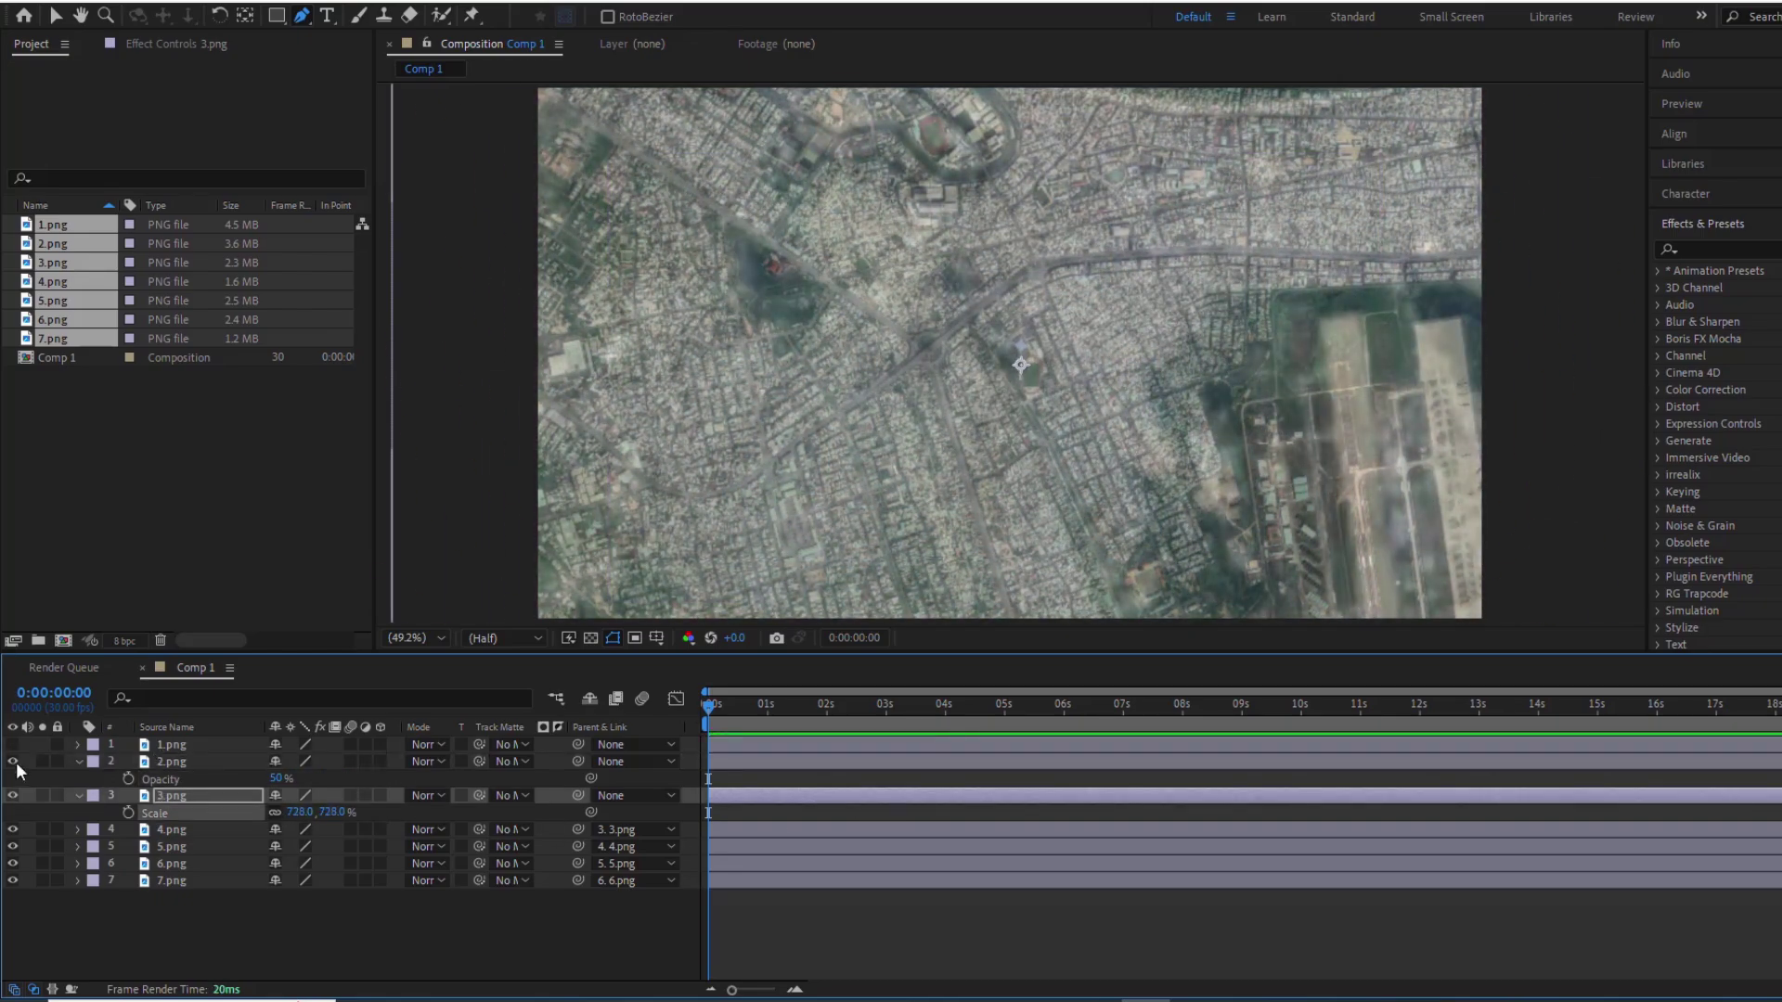
pyautogui.click(15, 761)
pyautogui.click(19, 762)
pyautogui.press('v')
pyautogui.moveTo(300, 812); pyautogui.dragTo(467, 816)
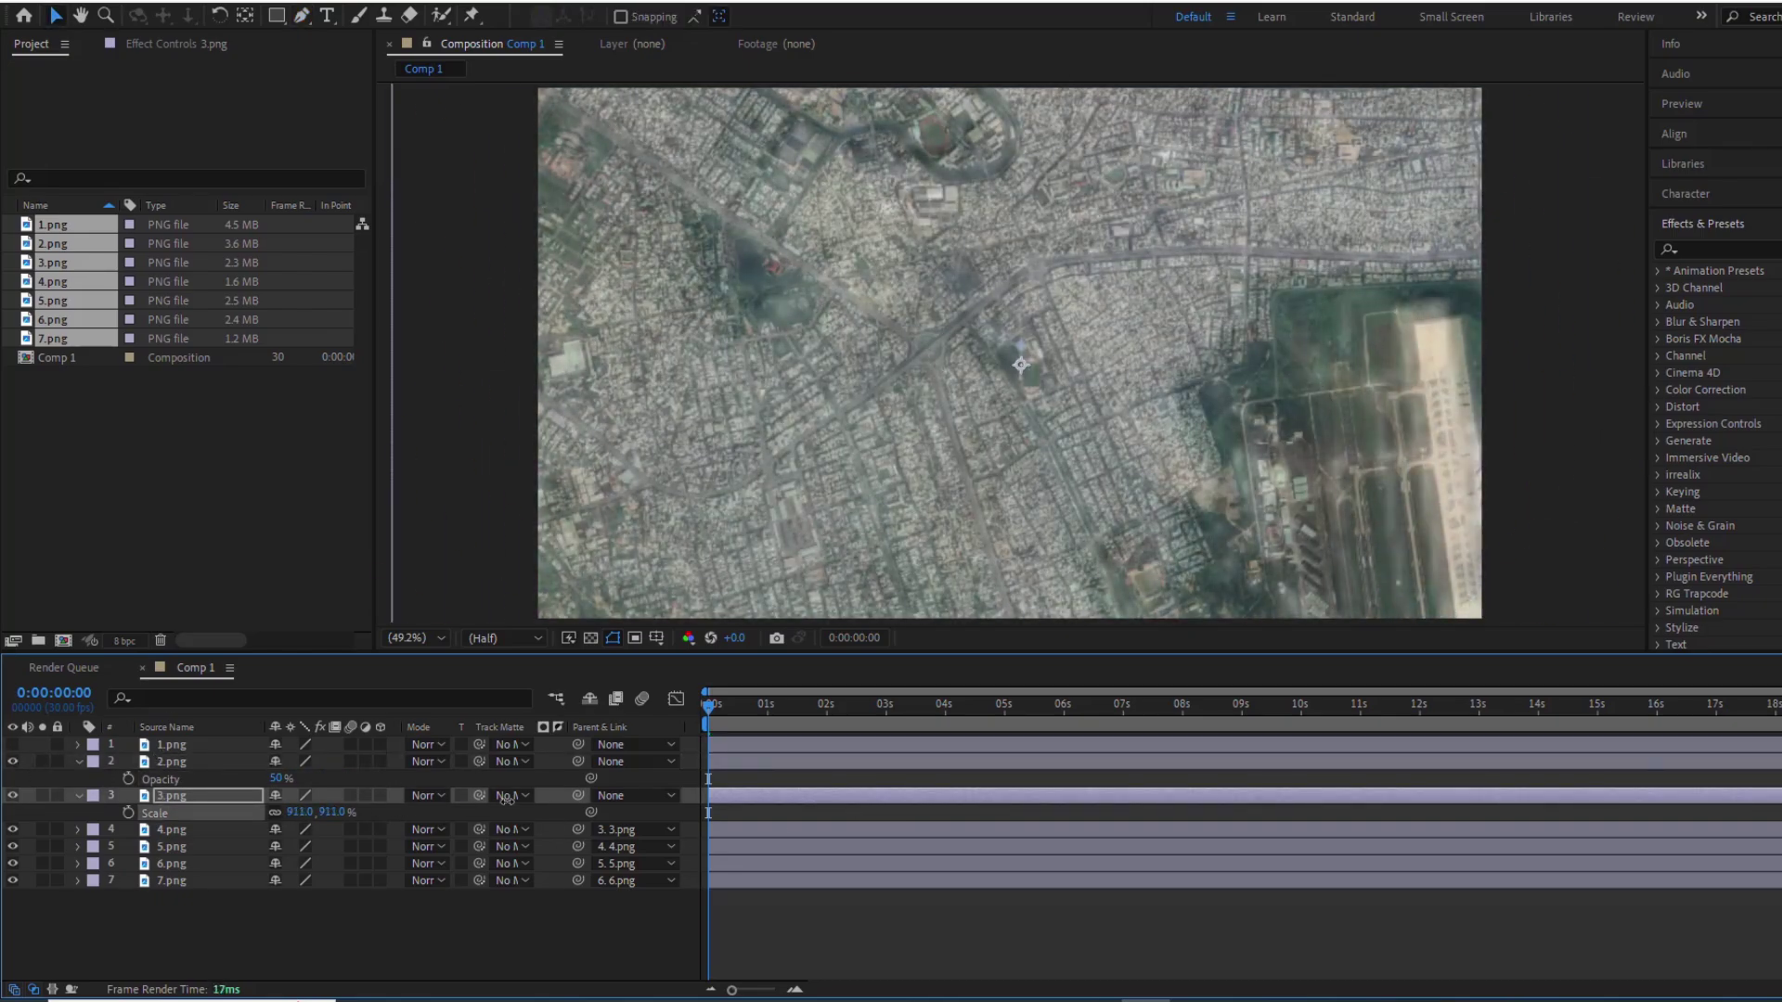
pyautogui.click(13, 761)
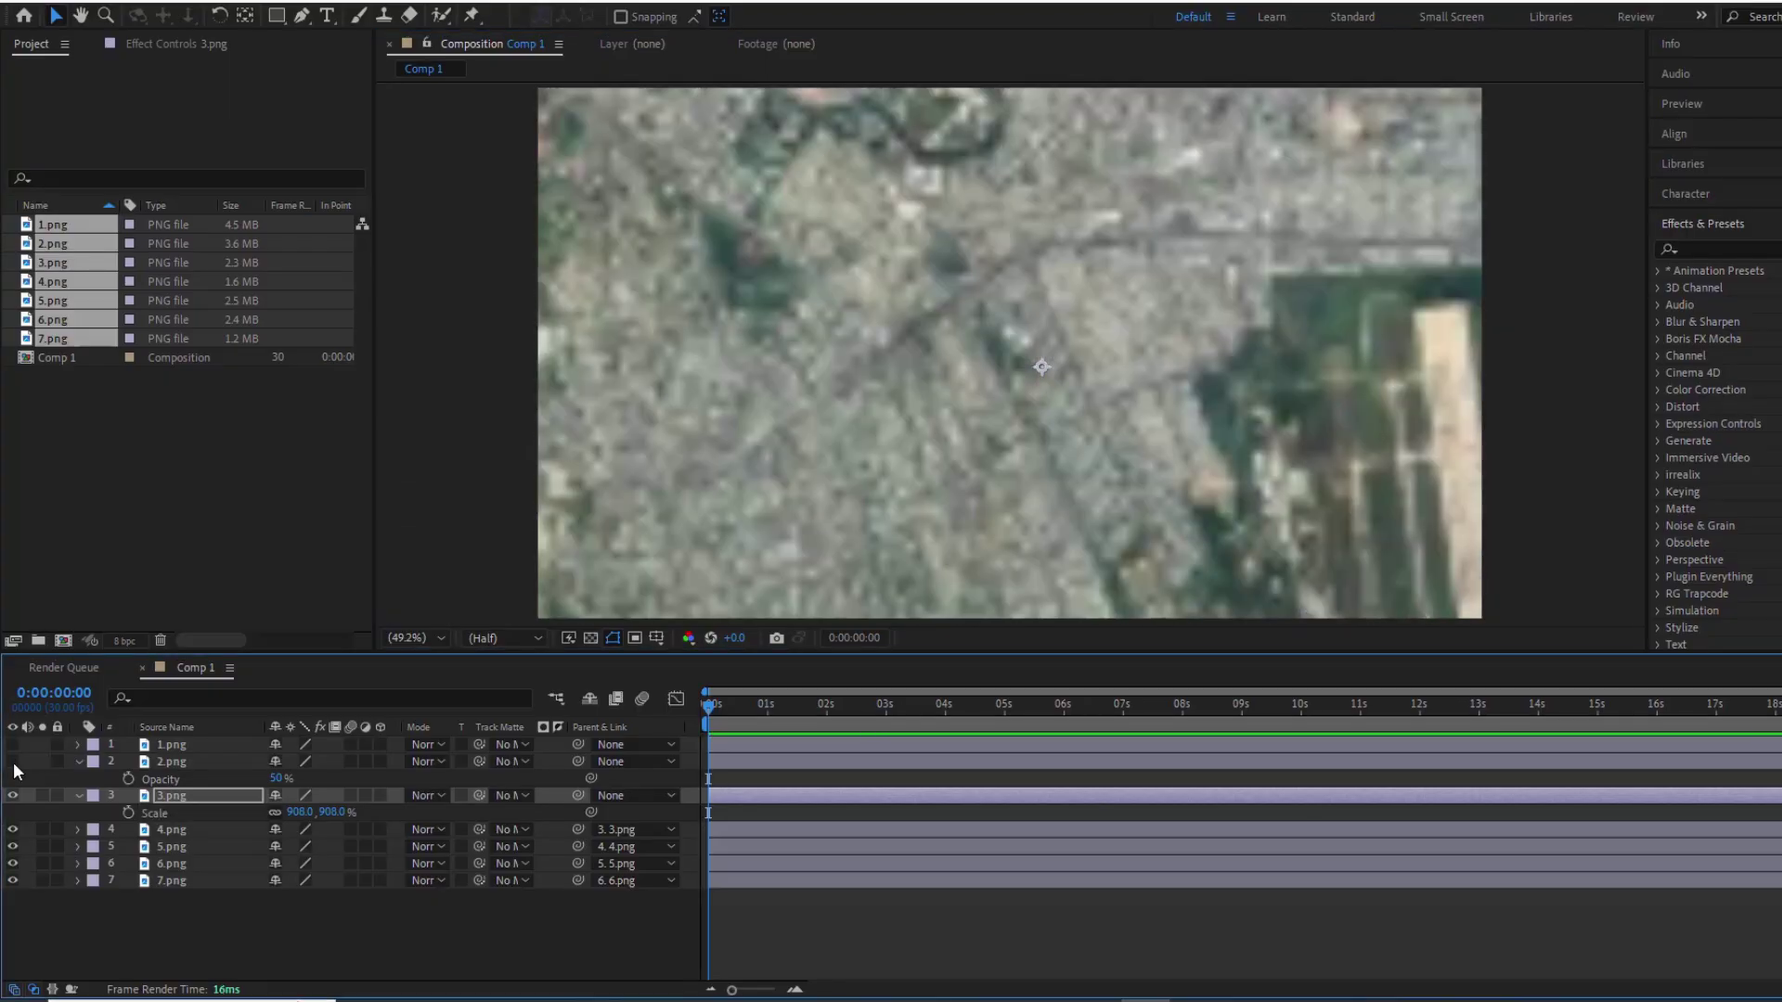
pyautogui.click(13, 761)
# Raise layer 2.png's opacity to 96% and parent layer 3.png to layer 2.png
pyautogui.moveTo(276, 778); pyautogui.dragTo(394, 782)
pyautogui.moveTo(579, 795); pyautogui.dragTo(193, 764)
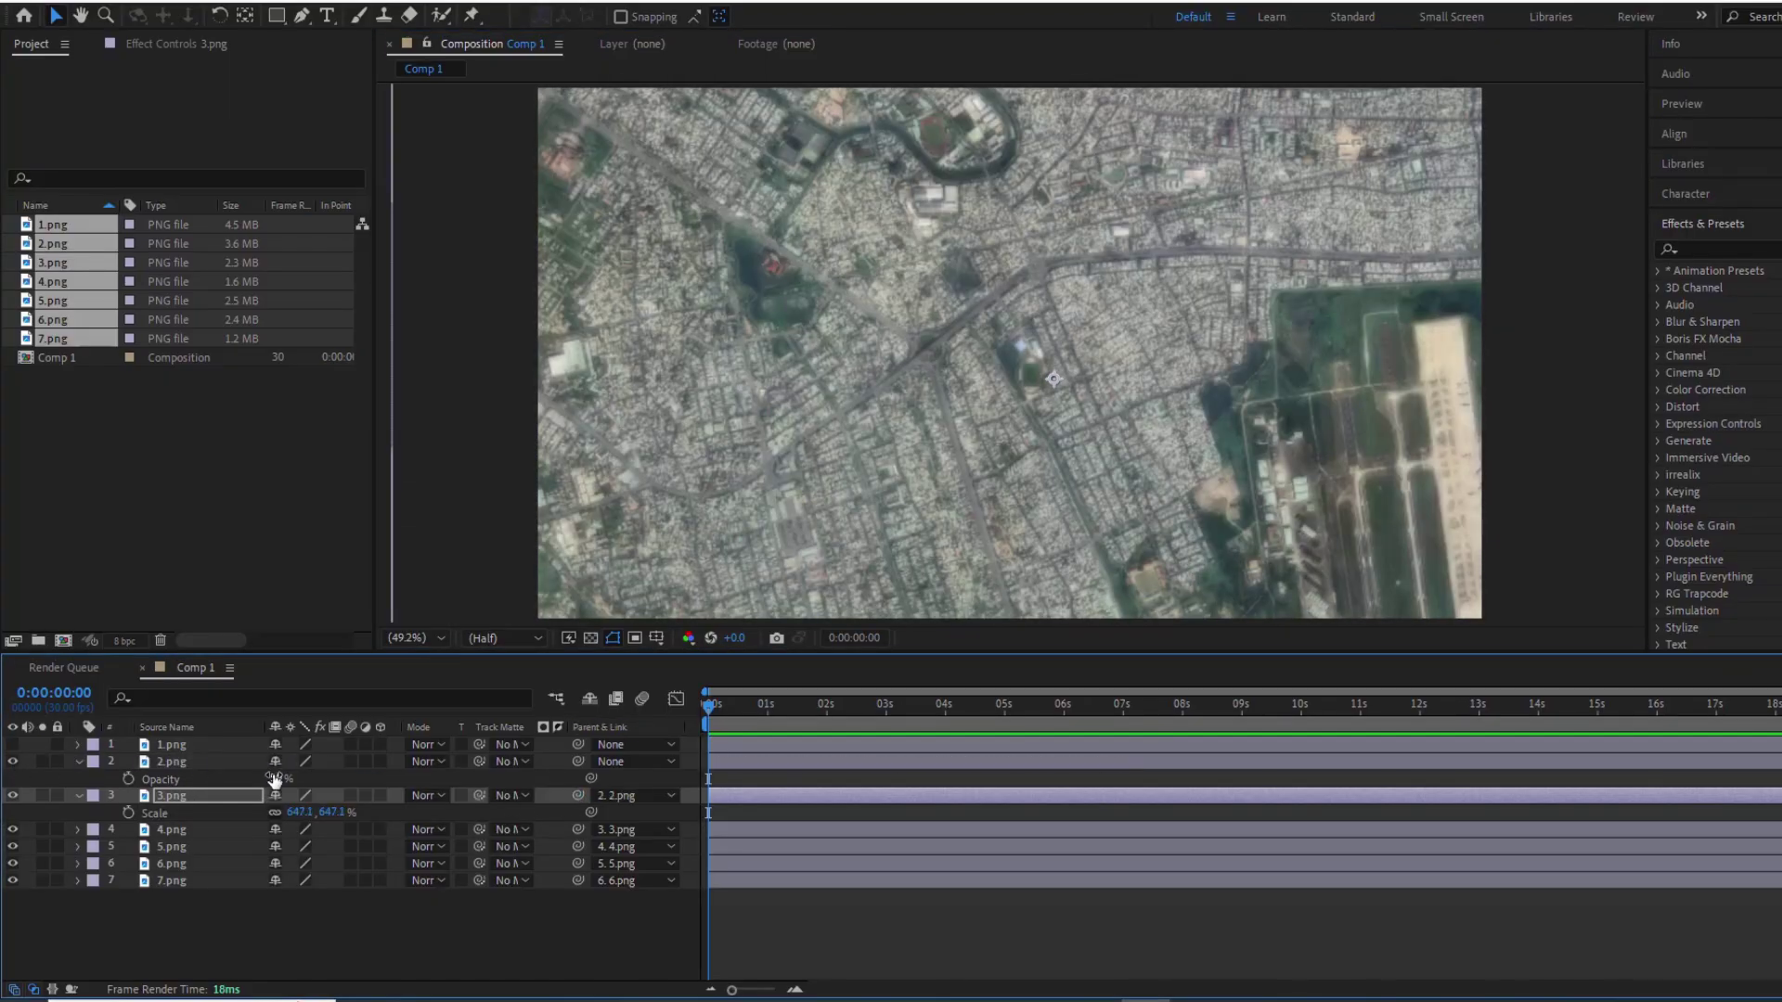
# Draw a closed, curved Pen mask on layer 2.png around the city streets and the left part of the airfield
pyautogui.press('g')
pyautogui.click(605, 231)
pyautogui.click(905, 136)
pyautogui.click(1297, 148)
pyautogui.click(1357, 543)
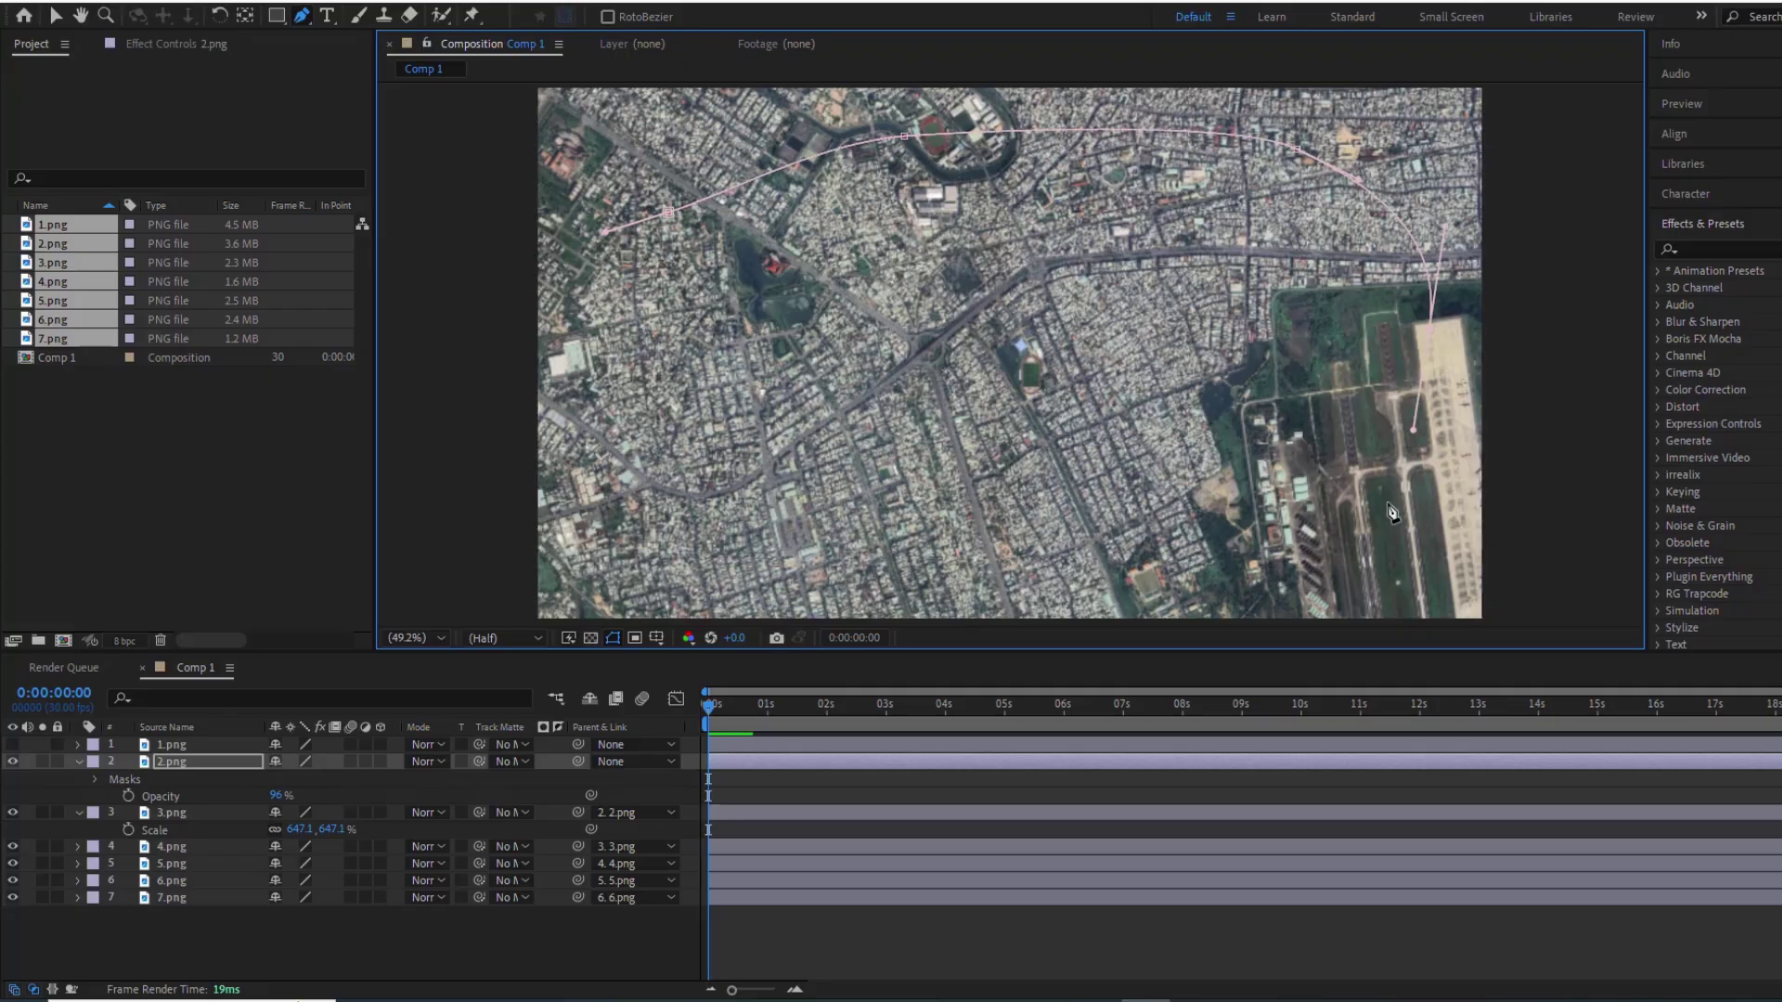
pyautogui.click(879, 550)
pyautogui.click(647, 489)
pyautogui.click(605, 444)
pyautogui.click(603, 422)
pyautogui.click(605, 231)
# Feather the mask on layer 2.png by 100 pixels and return to the Selection tool
pyautogui.press('f')
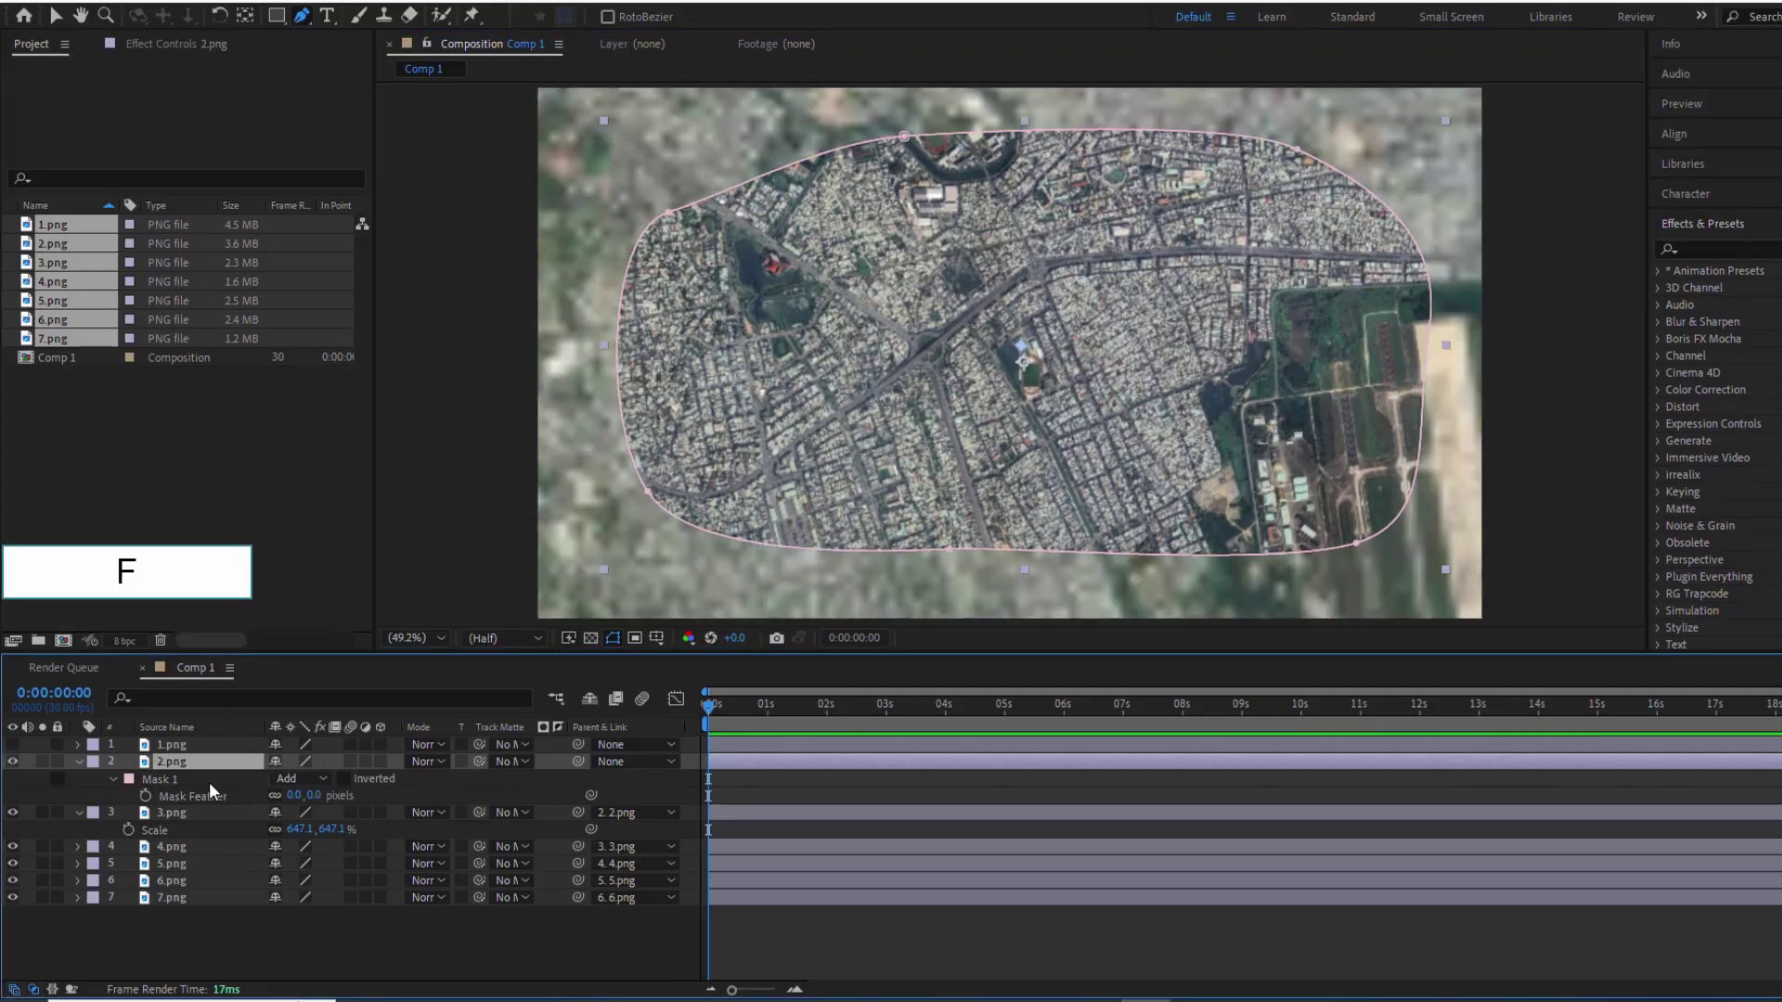
pyautogui.click(289, 795)
pyautogui.write('100')
pyautogui.press('Return')
pyautogui.press('v')
# Reveal layer 2.png's scale, and show layer 1.png at 50% opacity
pyautogui.press('s')
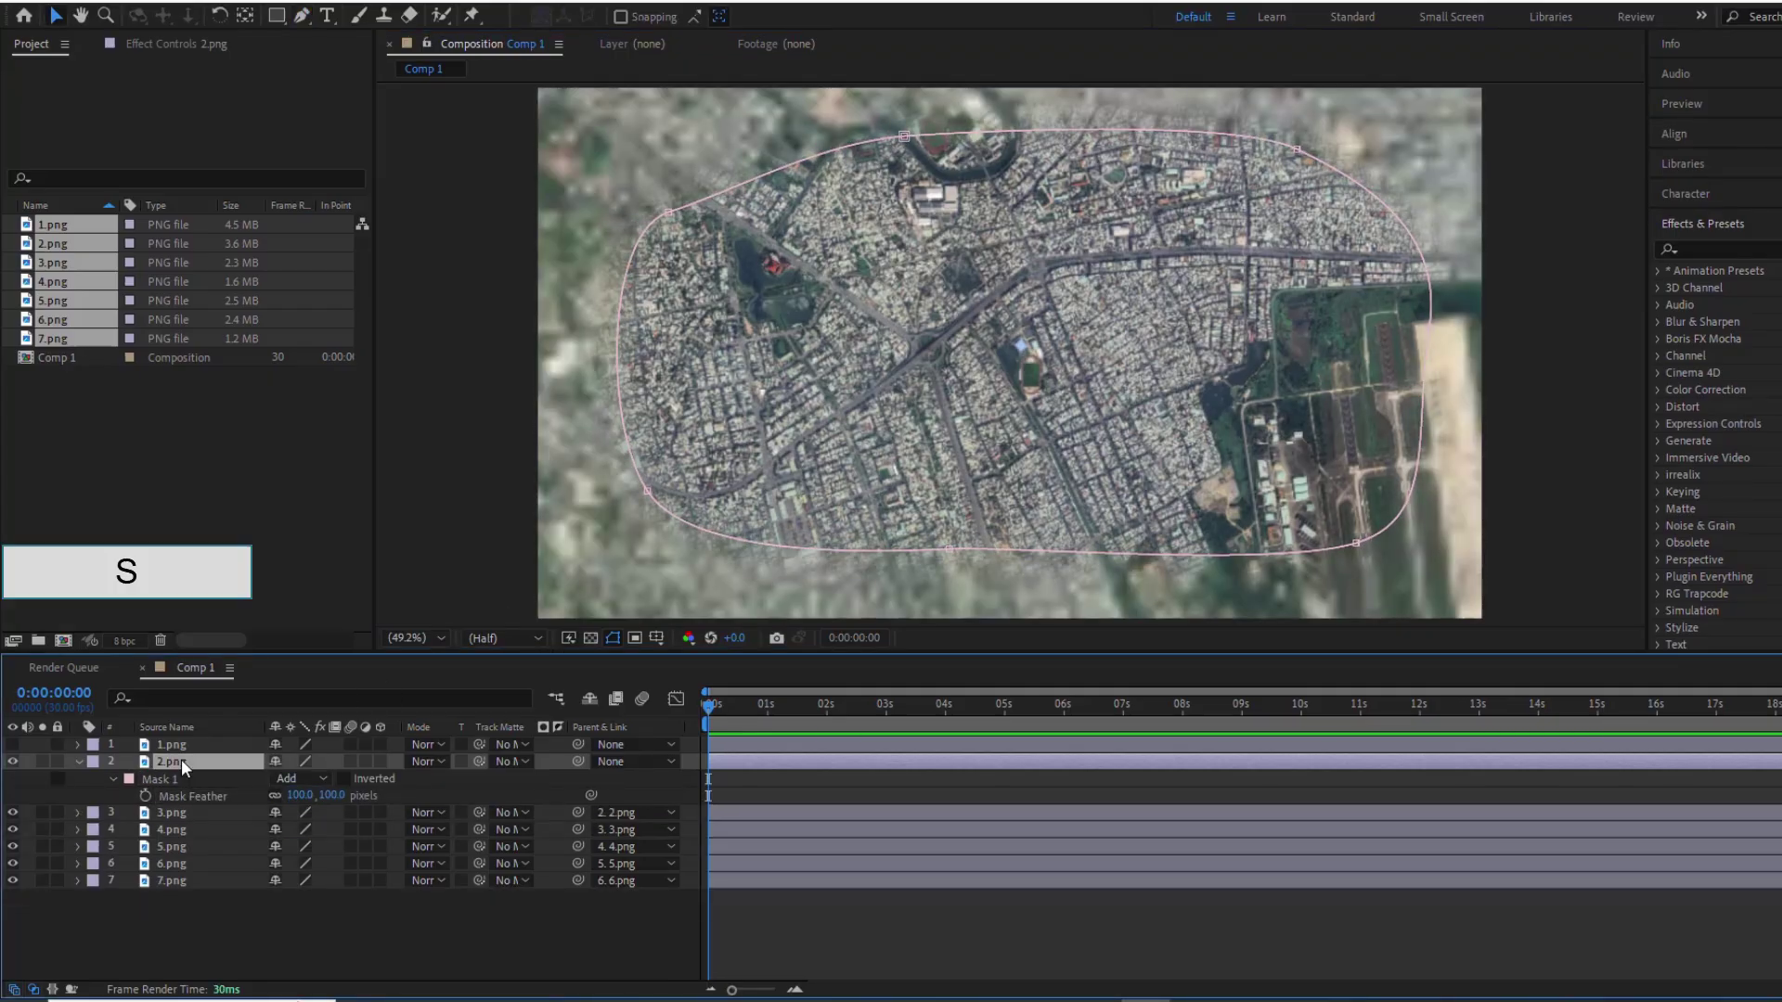
pyautogui.click(172, 744)
pyautogui.click(13, 745)
pyautogui.press('t')
pyautogui.moveTo(276, 759); pyautogui.dragTo(237, 760)
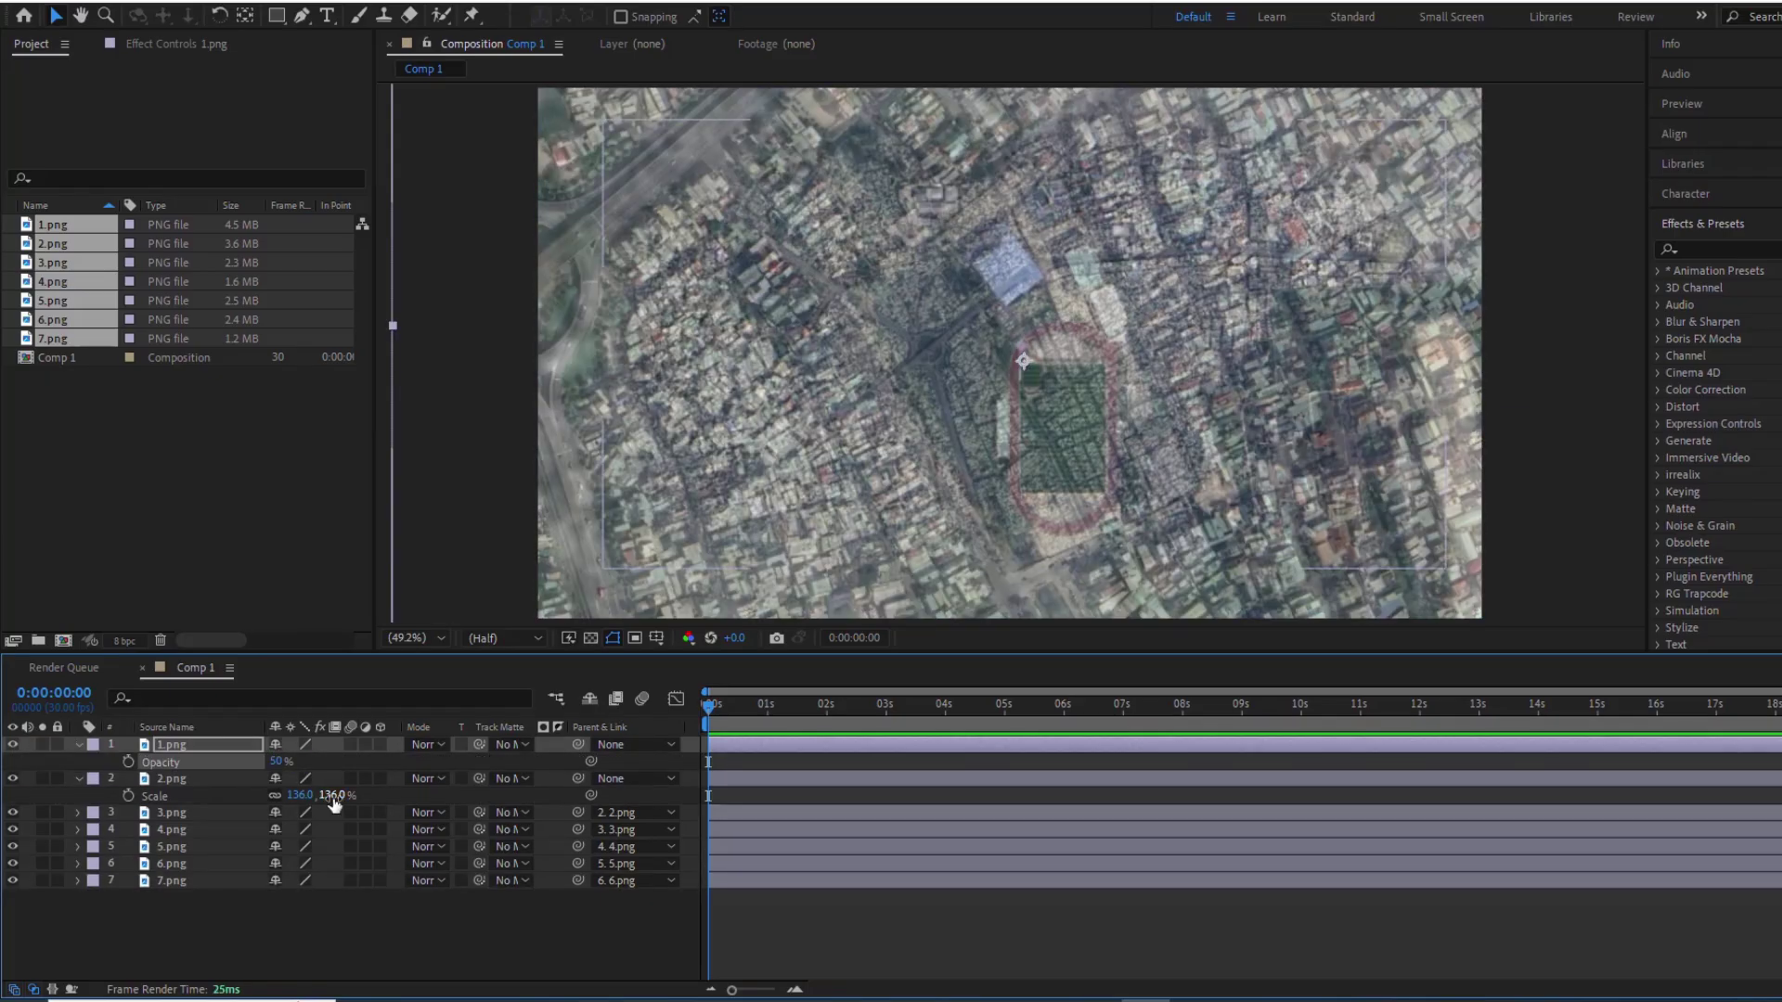
# Scale layer 2.png up to 735% so its stadium and streets match 1.png, toggling 1.png's visibility to compare
pyautogui.moveTo(334, 796); pyautogui.dragTo(897, 805)
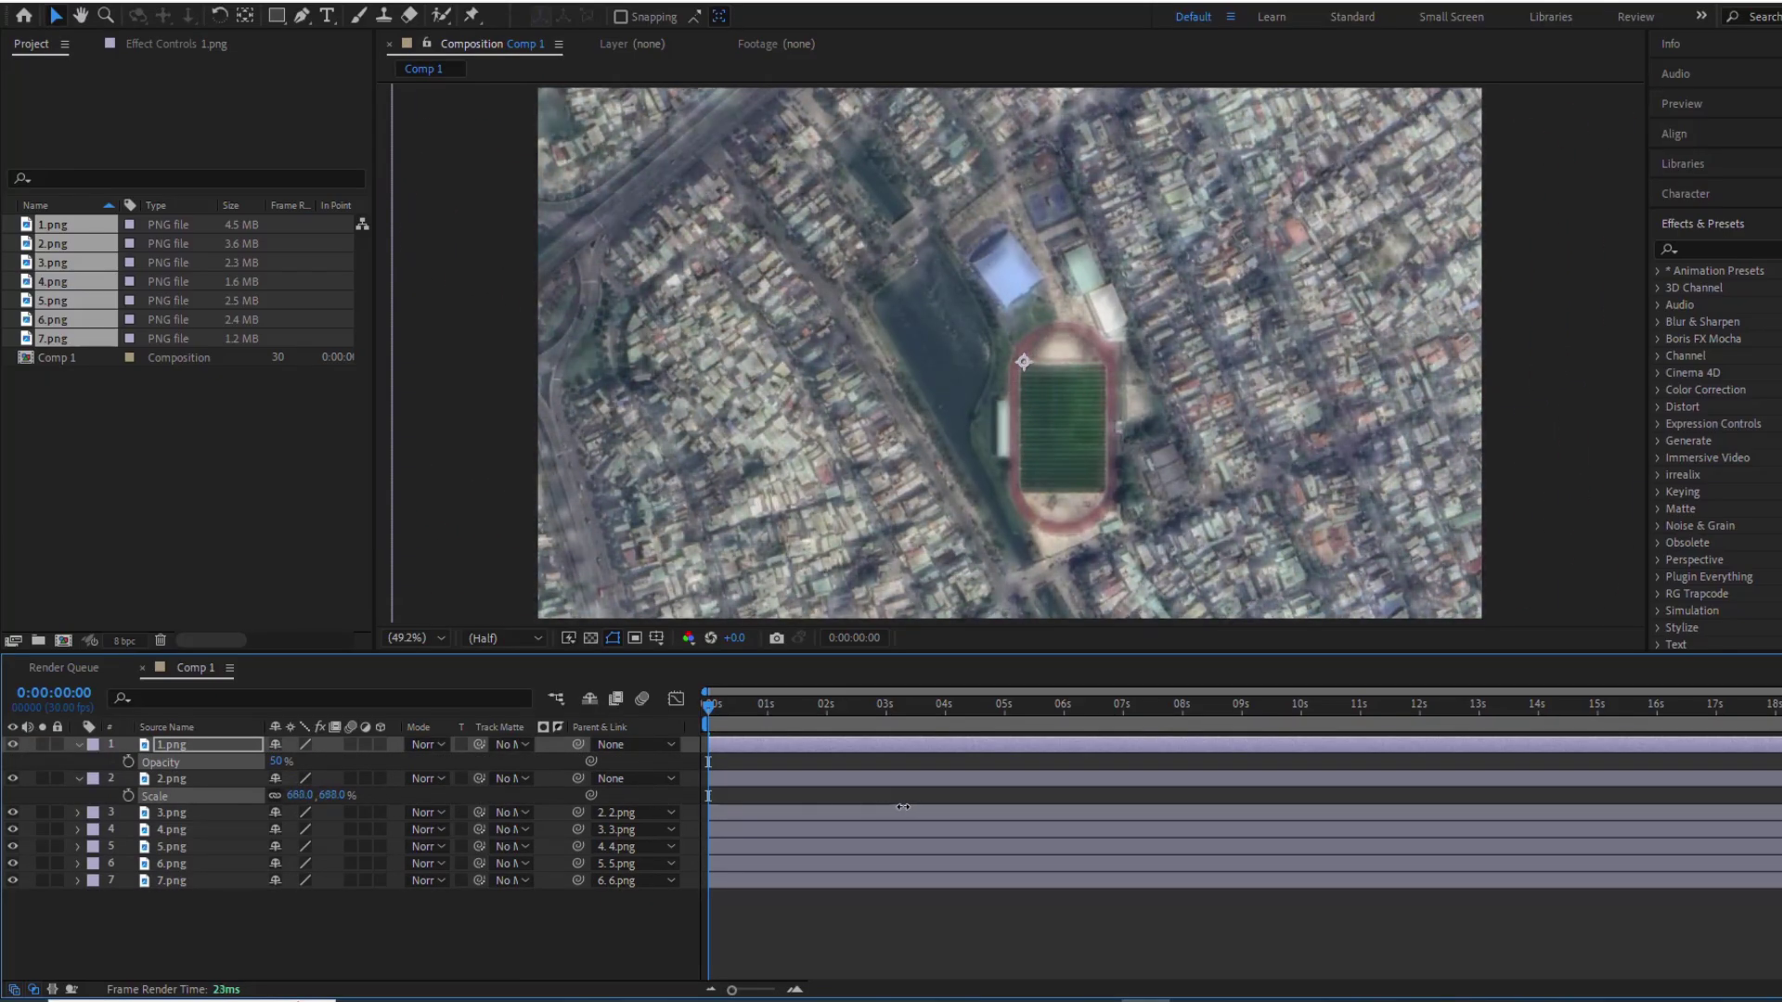
pyautogui.click(172, 778)
pyautogui.click(14, 744)
pyautogui.click(14, 744)
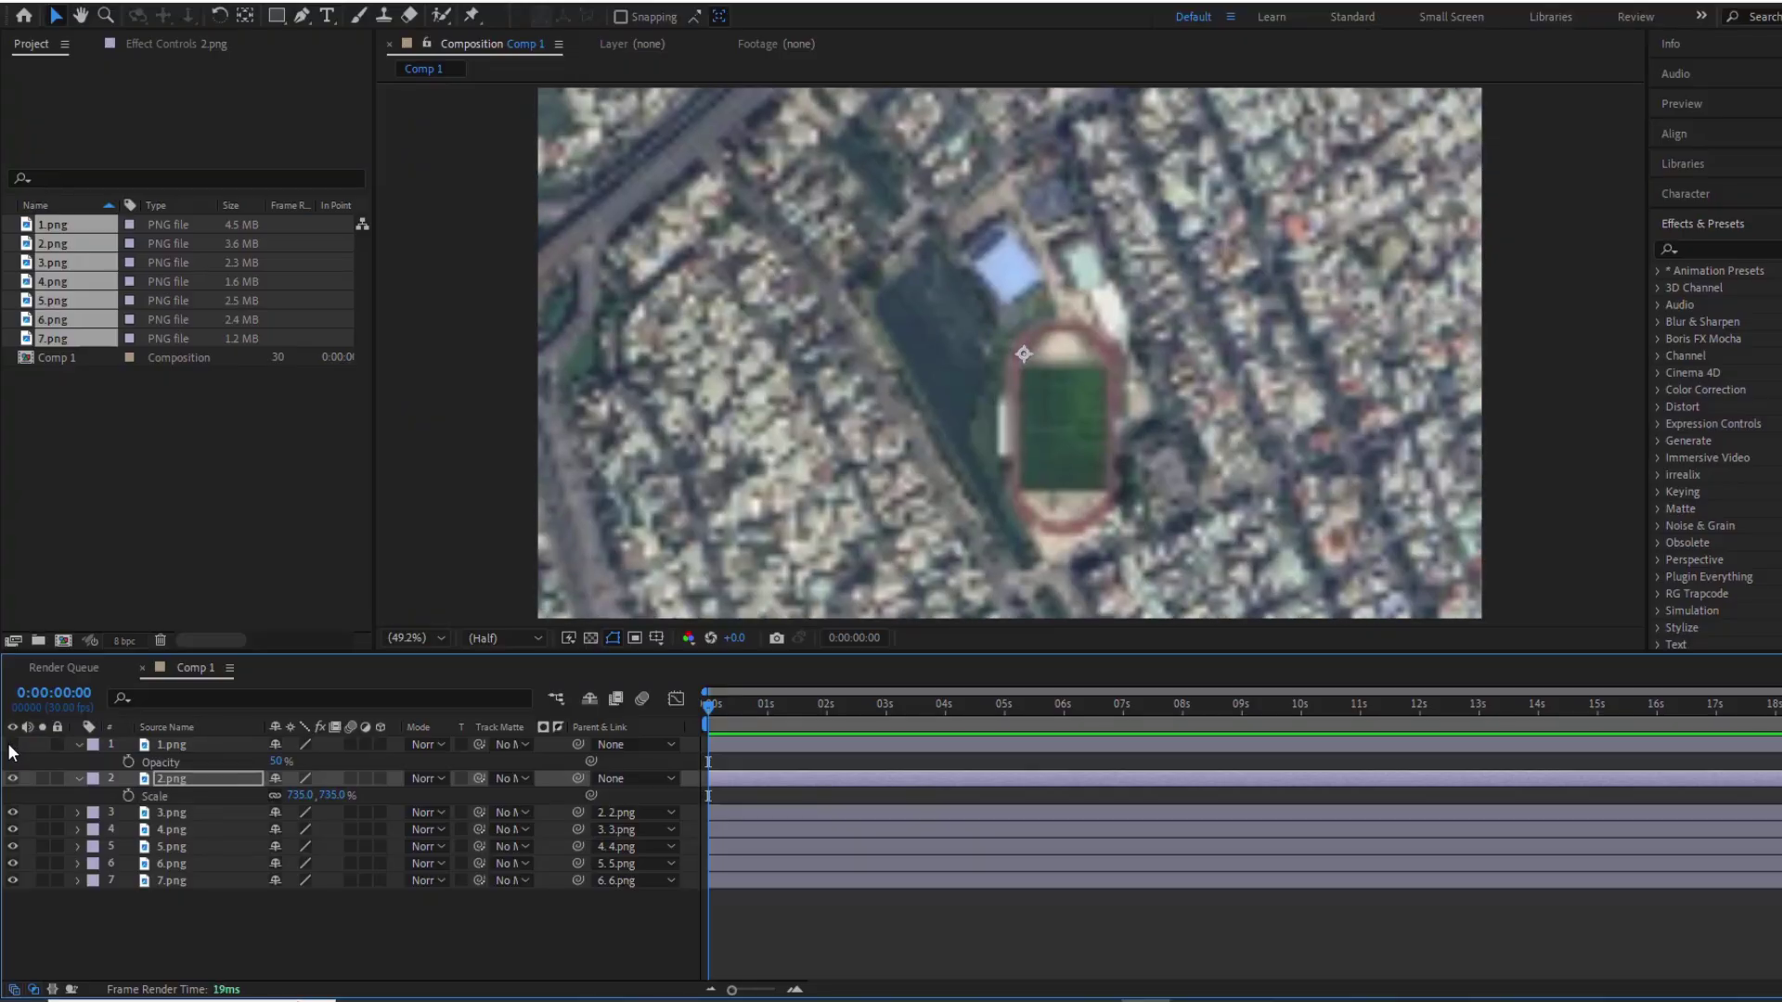
# Parent layer 2.png to layer 1.png and restore 1.png's opacity to 100%
pyautogui.moveTo(578, 779); pyautogui.dragTo(222, 742)
pyautogui.moveTo(276, 761); pyautogui.dragTo(371, 768)
# Draw a closed, curved Pen mask on layer 1.png around the stadium and surrounding houses, and feather it by 100 pixels
pyautogui.click(186, 745)
pyautogui.press('g')
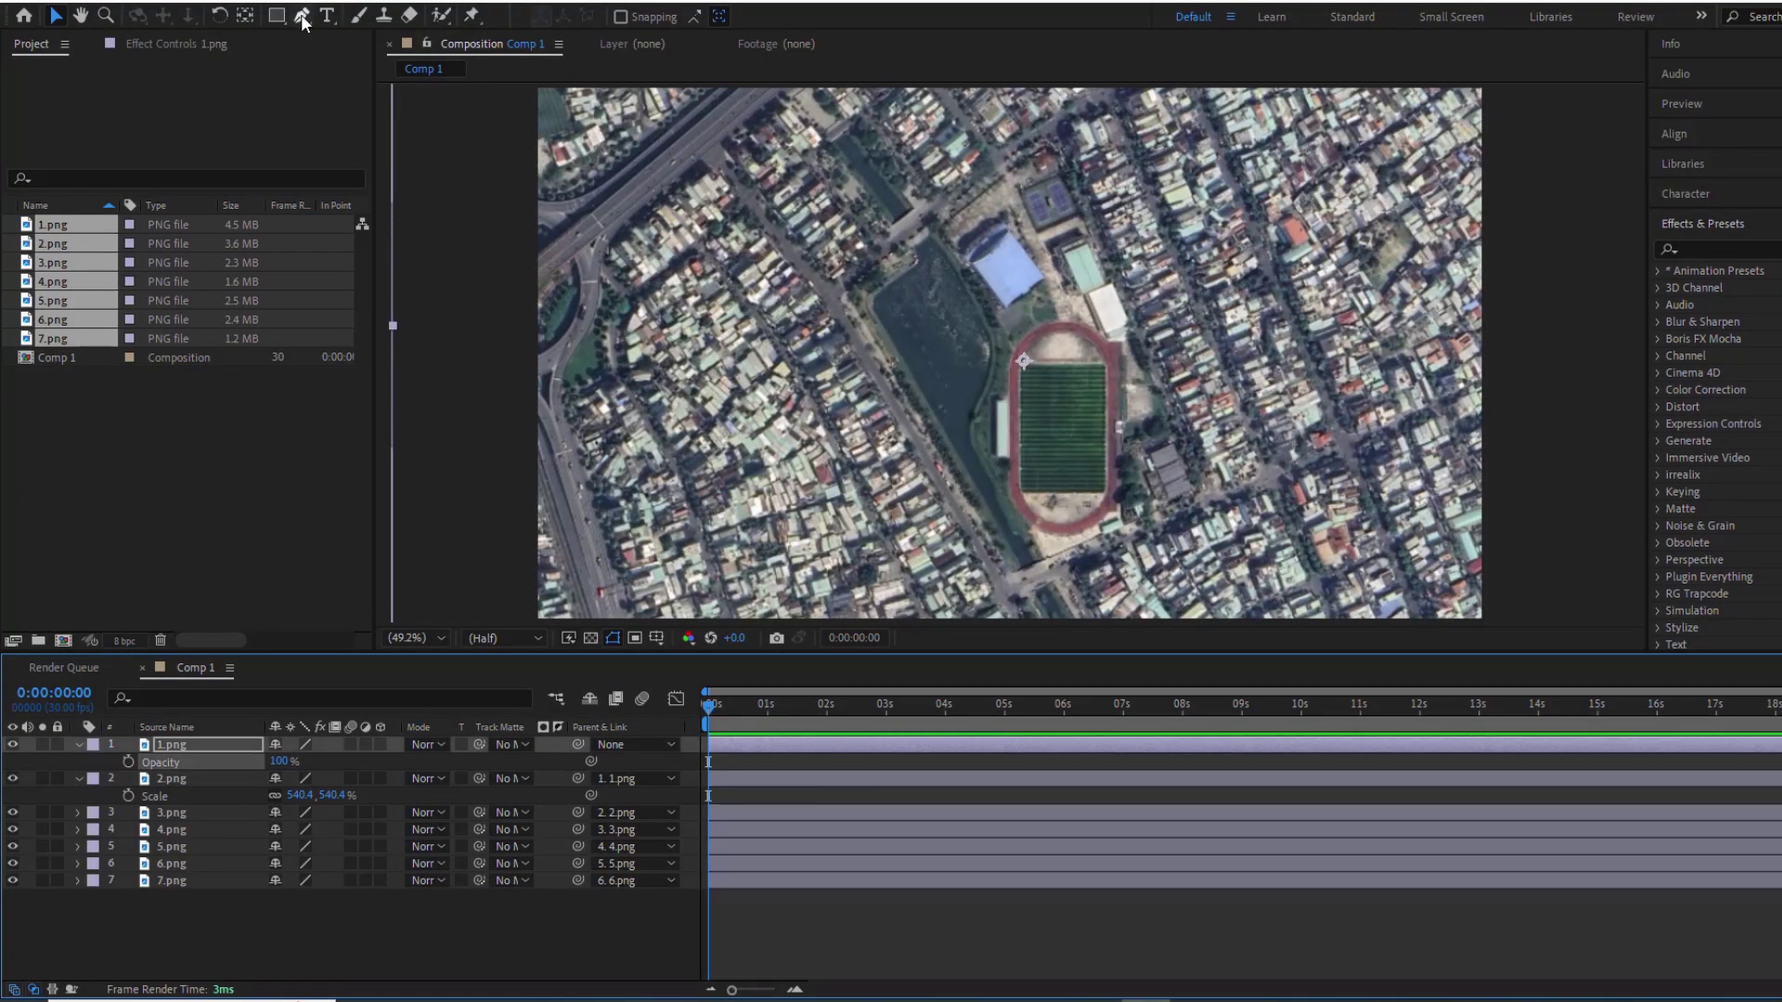
pyautogui.moveTo(1350, 131); pyautogui.dragTo(1401, 131)
pyautogui.moveTo(685, 159); pyautogui.dragTo(653, 214)
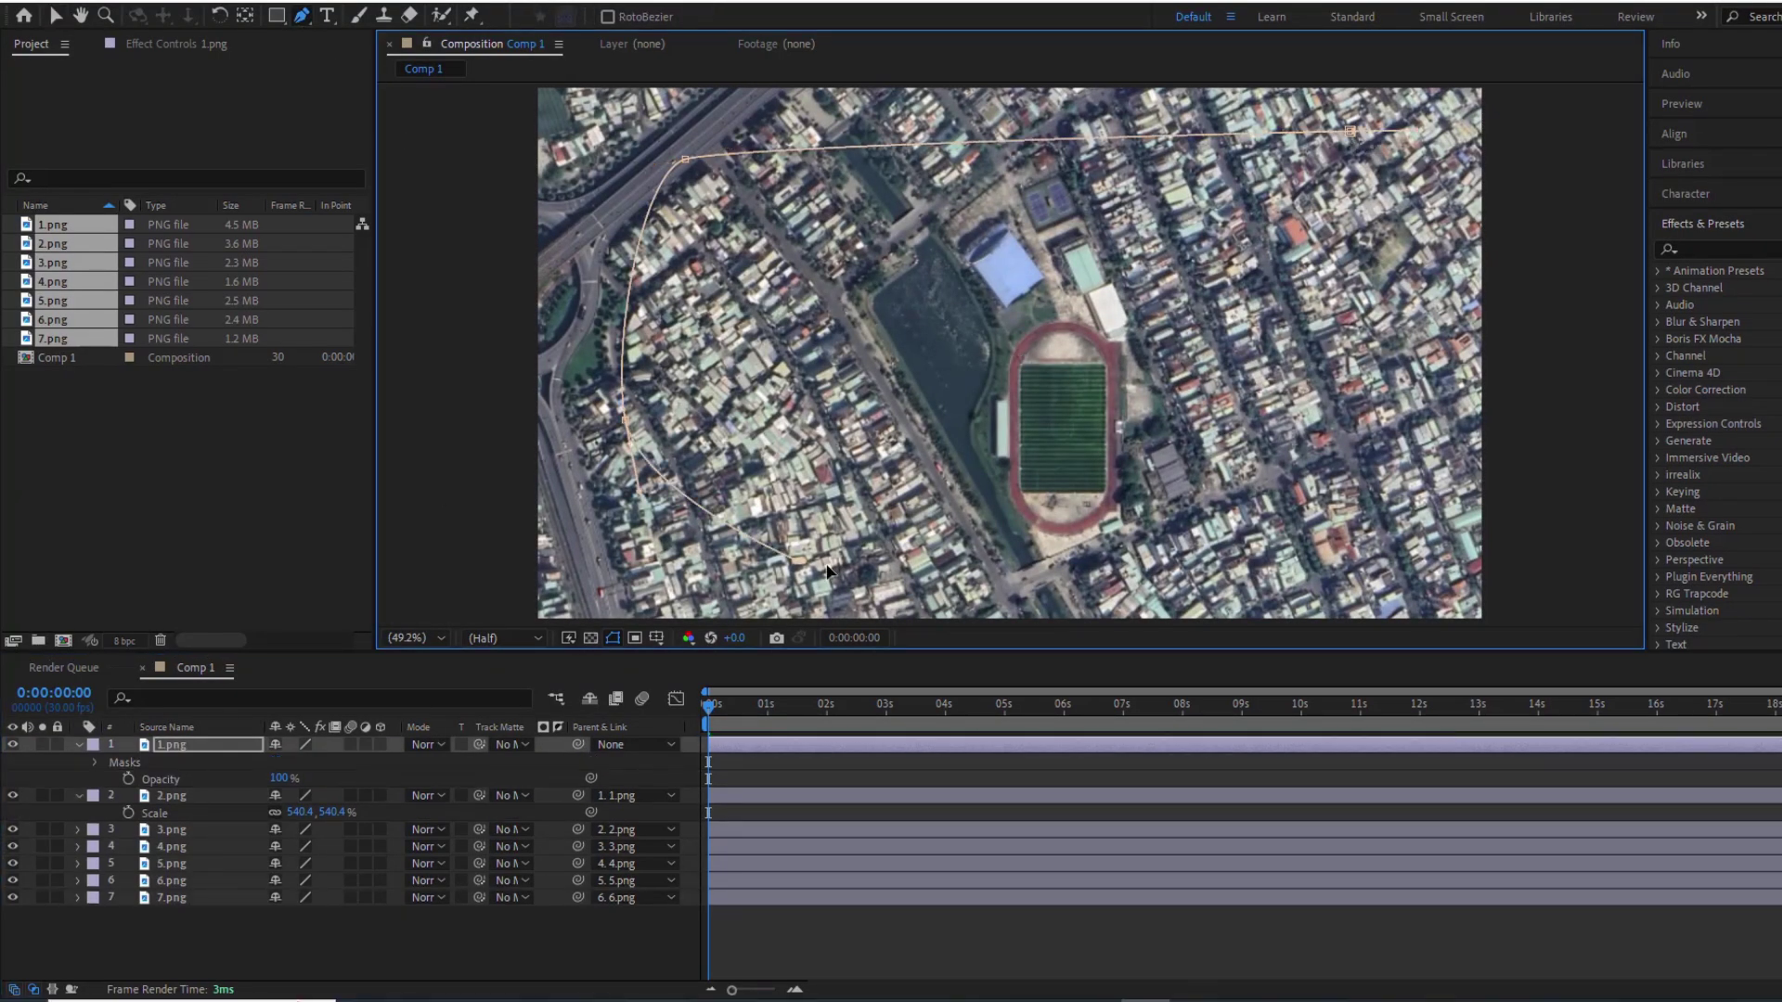
pyautogui.moveTo(625, 420); pyautogui.dragTo(650, 501)
pyautogui.moveTo(799, 561); pyautogui.dragTo(928, 568)
pyautogui.moveTo(1260, 560); pyautogui.dragTo(1355, 483)
pyautogui.moveTo(1423, 317); pyautogui.dragTo(1410, 213)
pyautogui.click(1350, 131)
pyautogui.press('f')
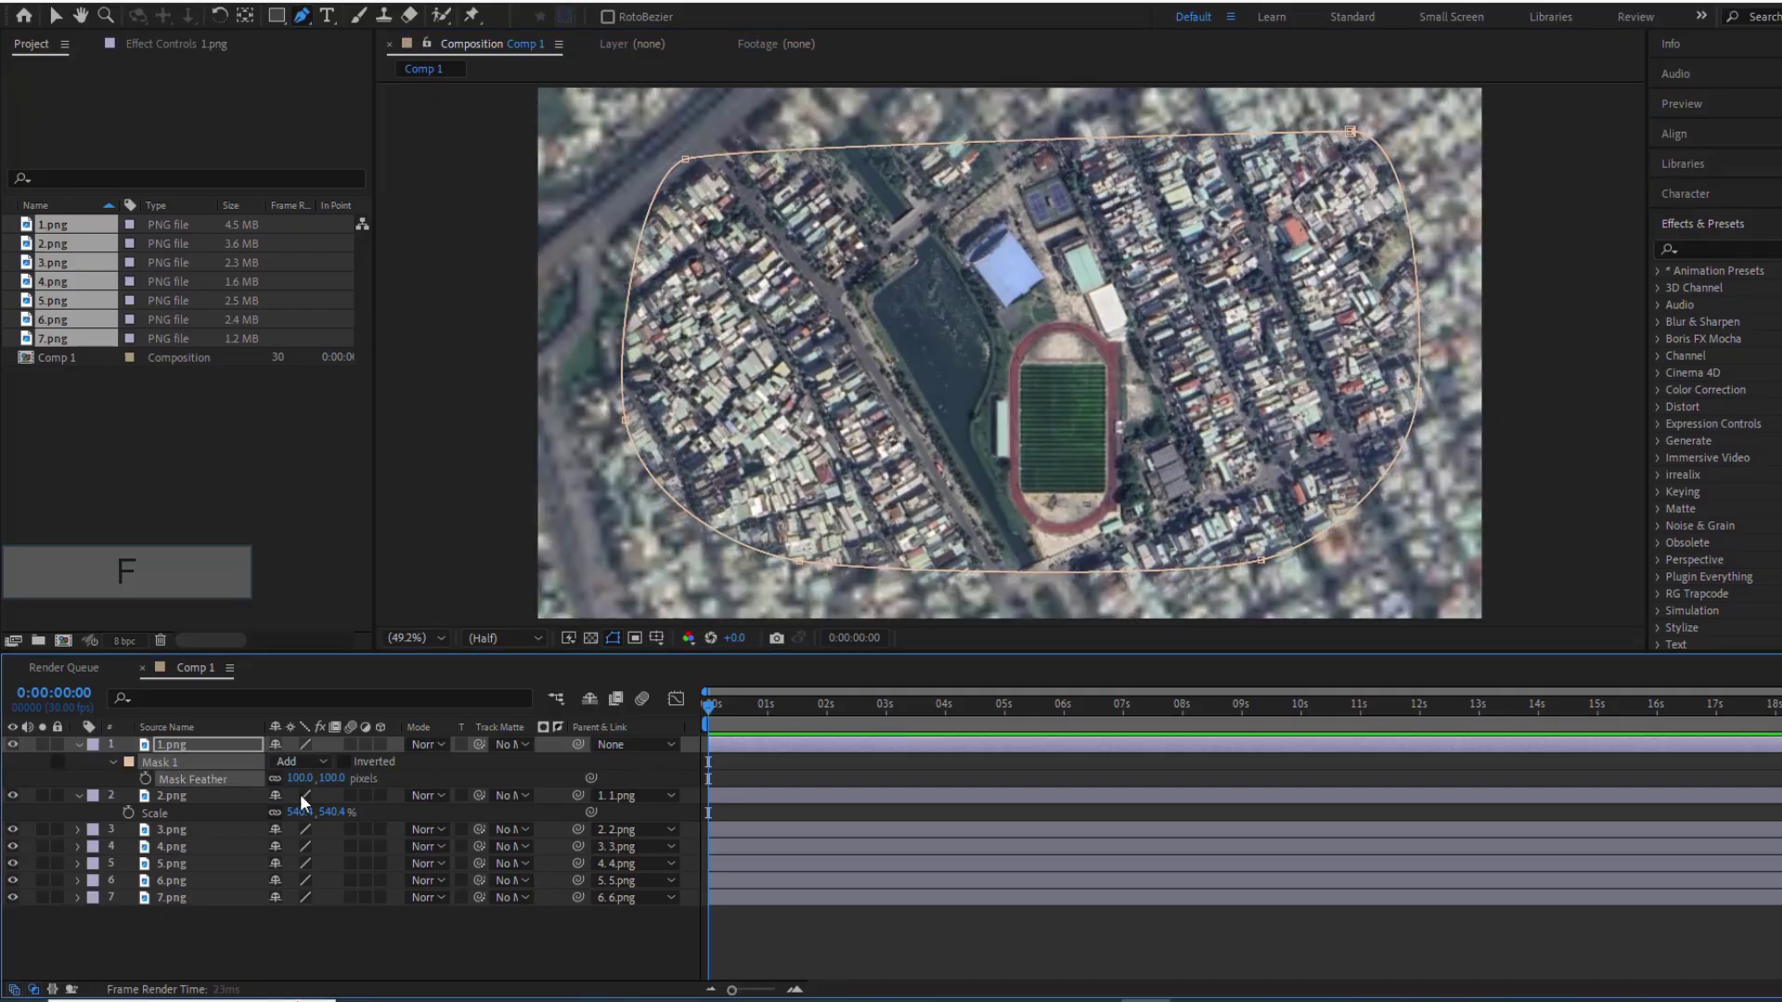
# Collapse the expanded layers and reveal only layer 1.png's scale
pyautogui.click(78, 744)
pyautogui.click(78, 761)
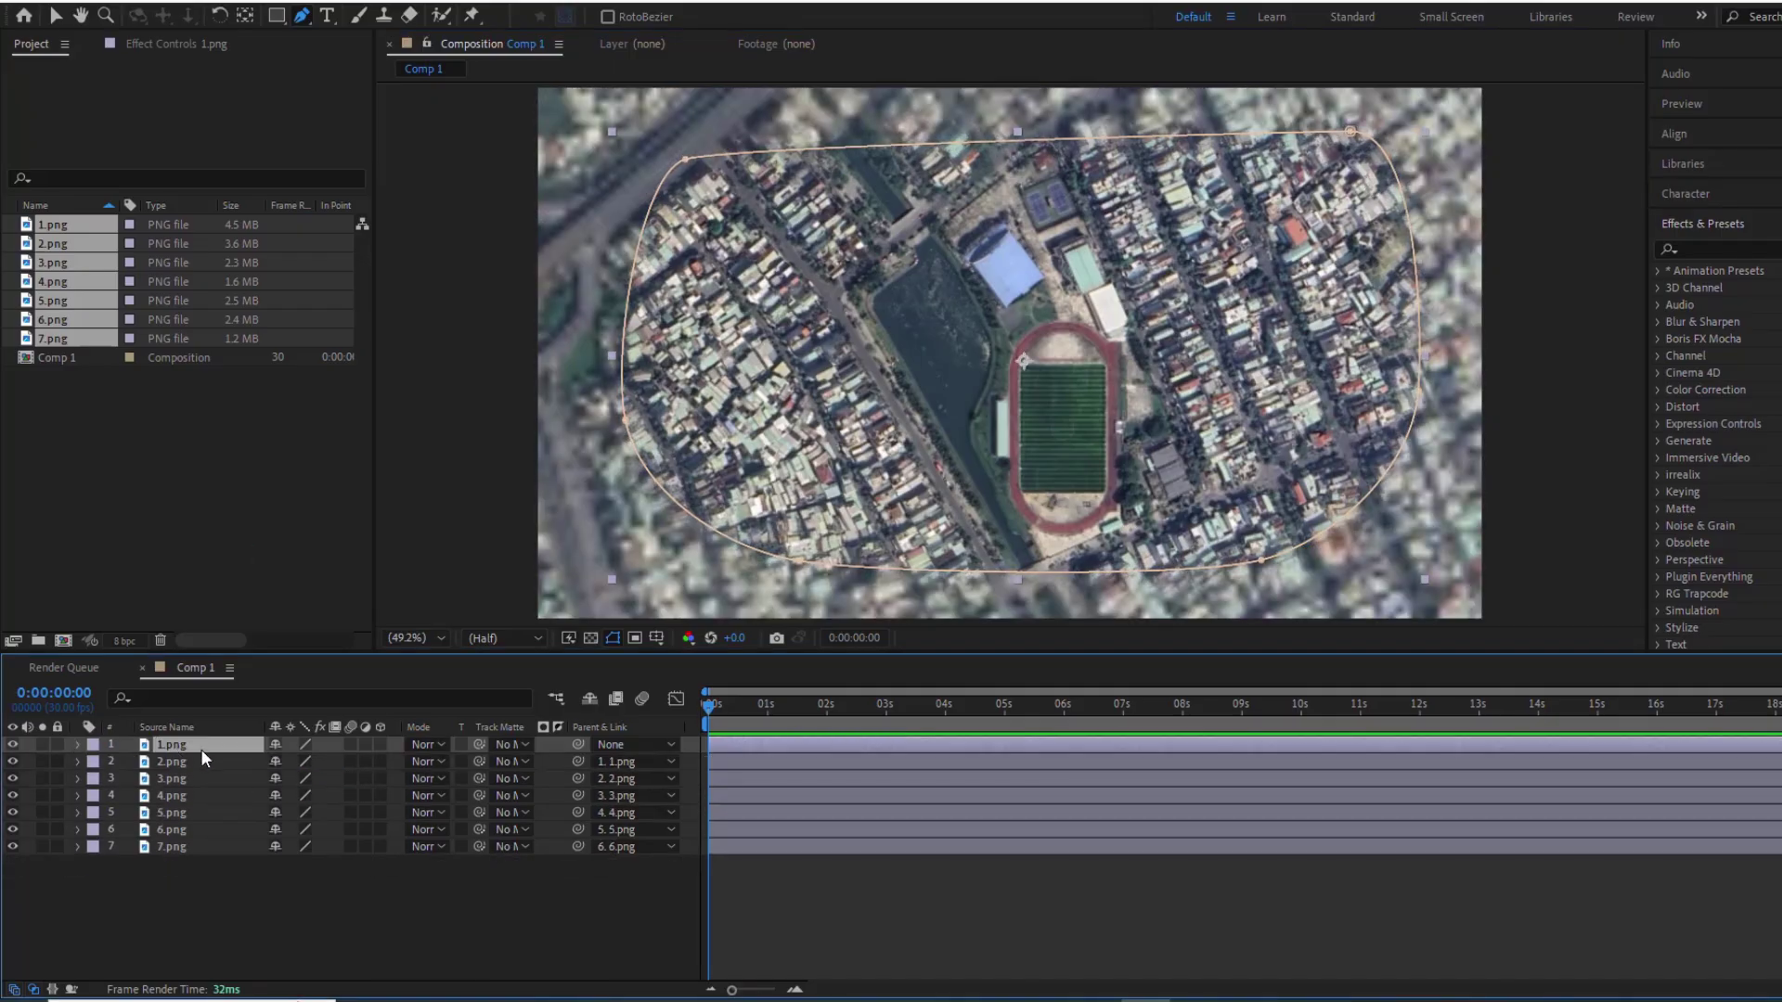
pyautogui.press('v')
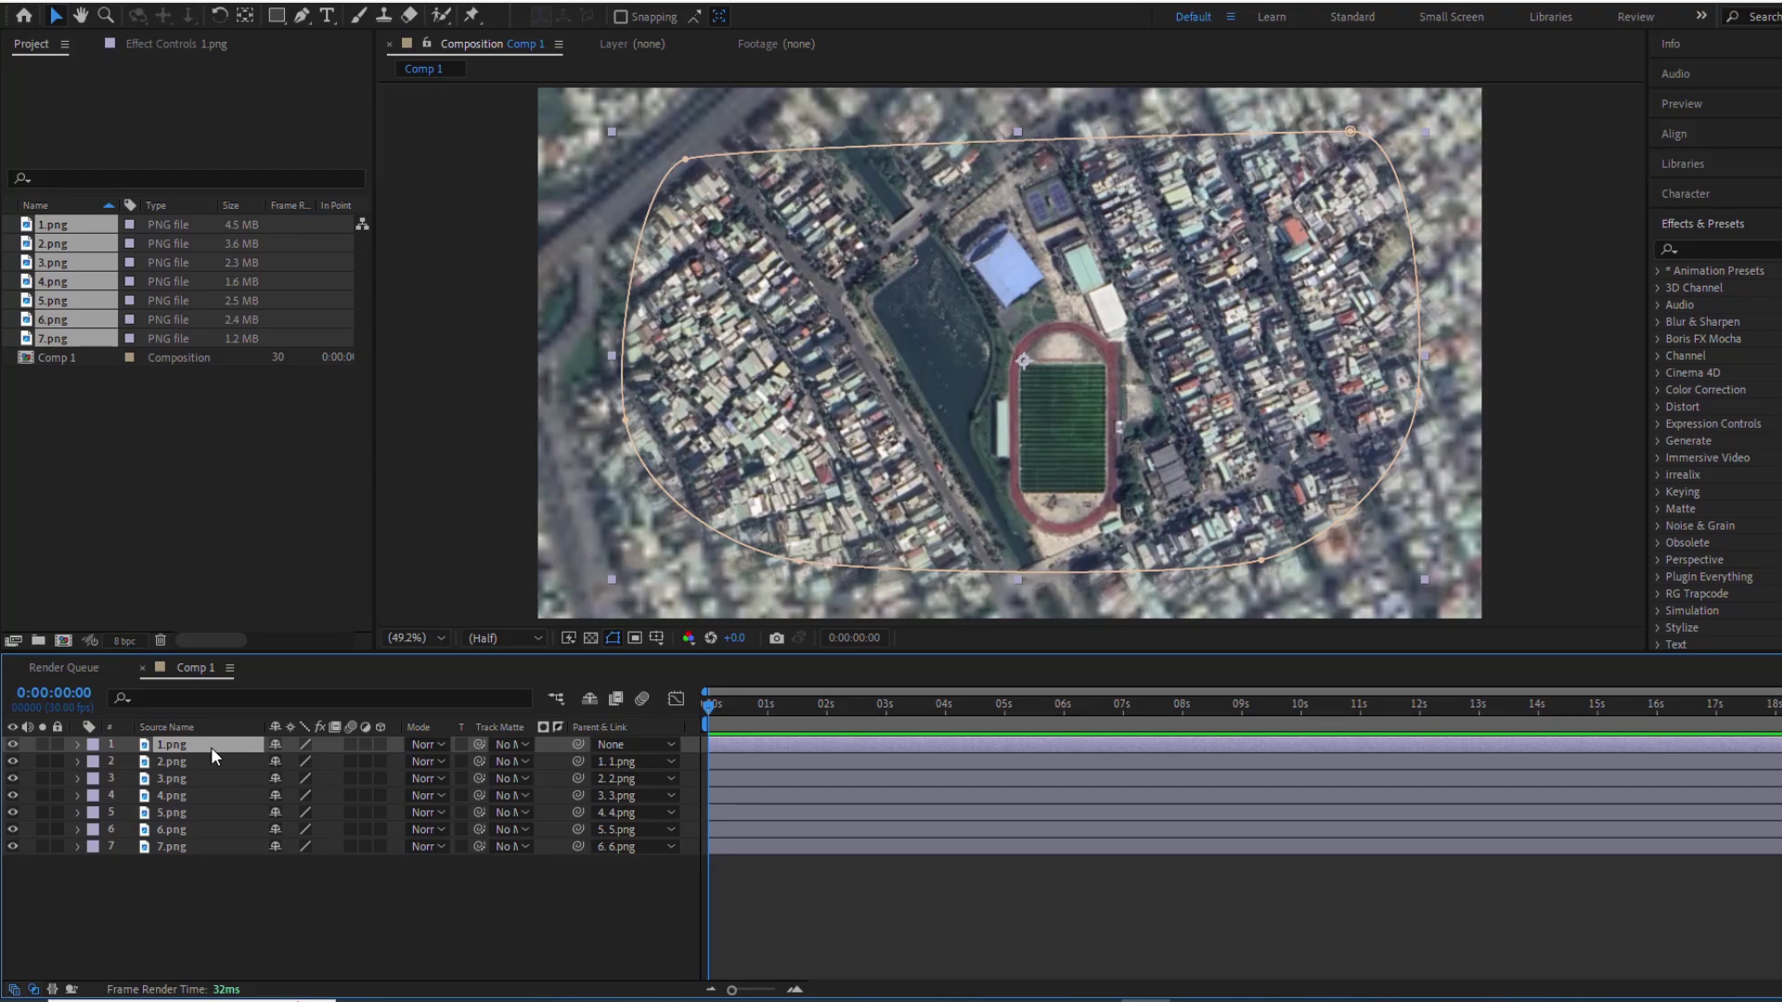
pyautogui.press('s')
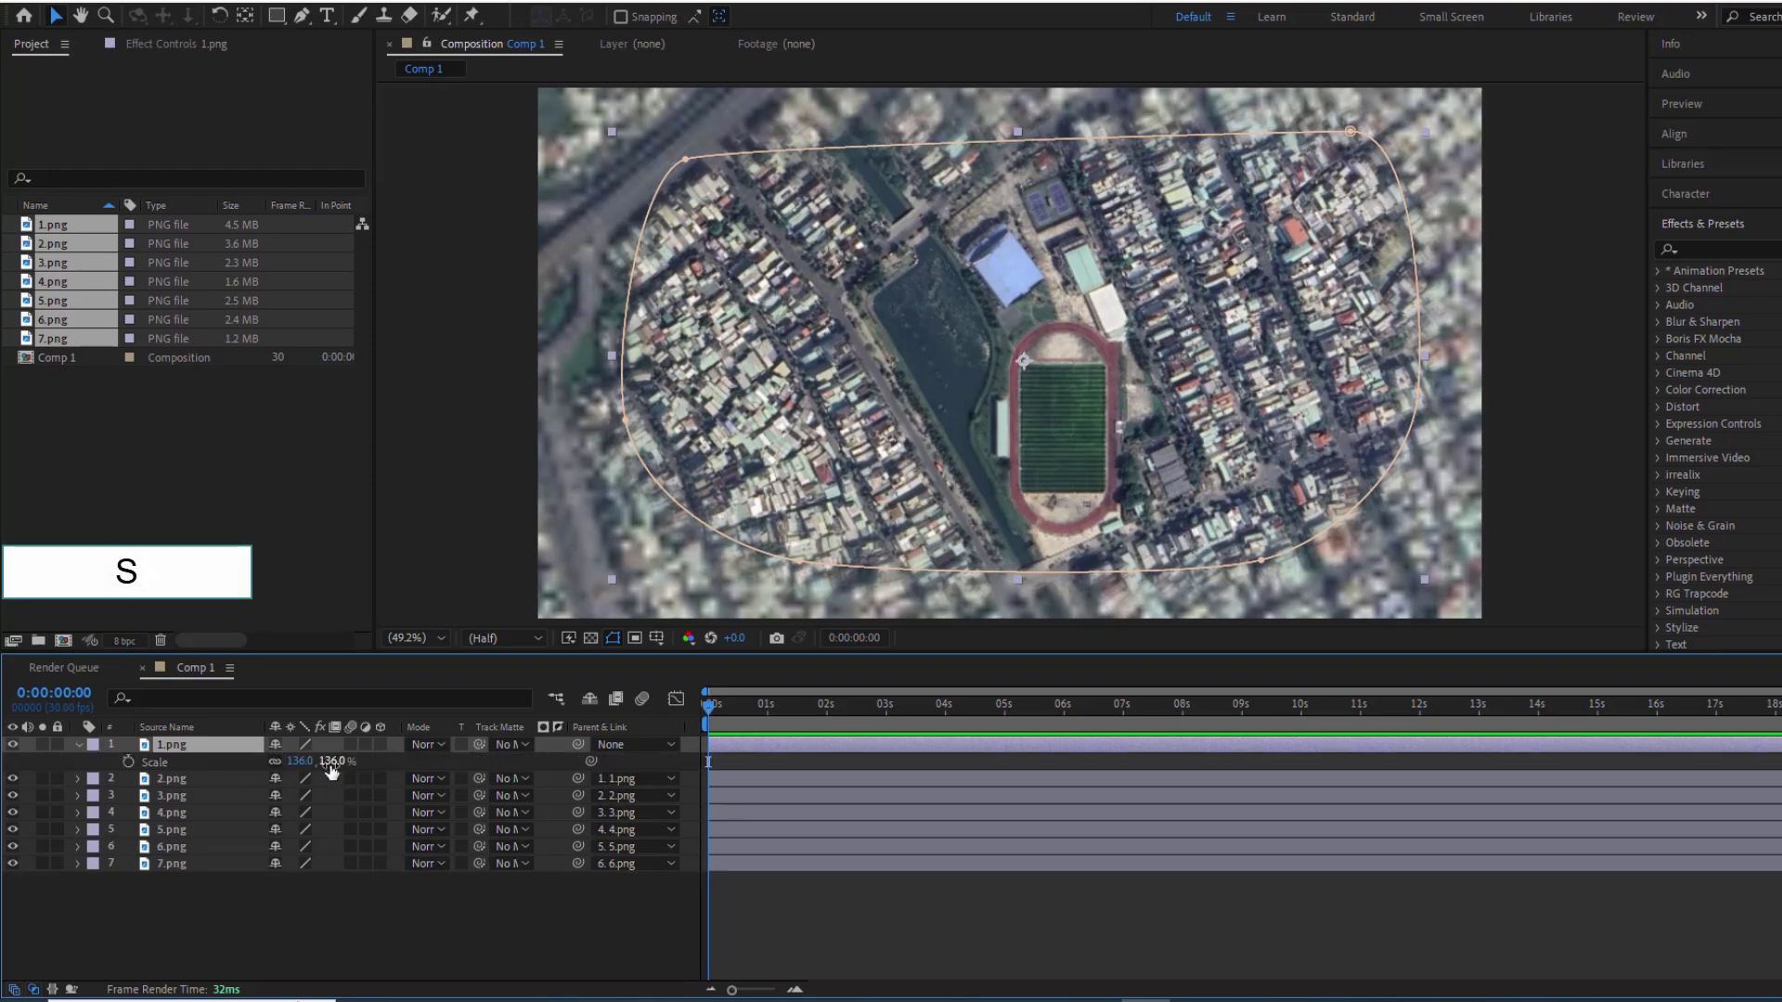
# Test the zoom by scaling layer 1.png down to 3% and 0.1%, and back up to 33%
pyautogui.moveTo(332, 769); pyautogui.dragTo(241, 788)
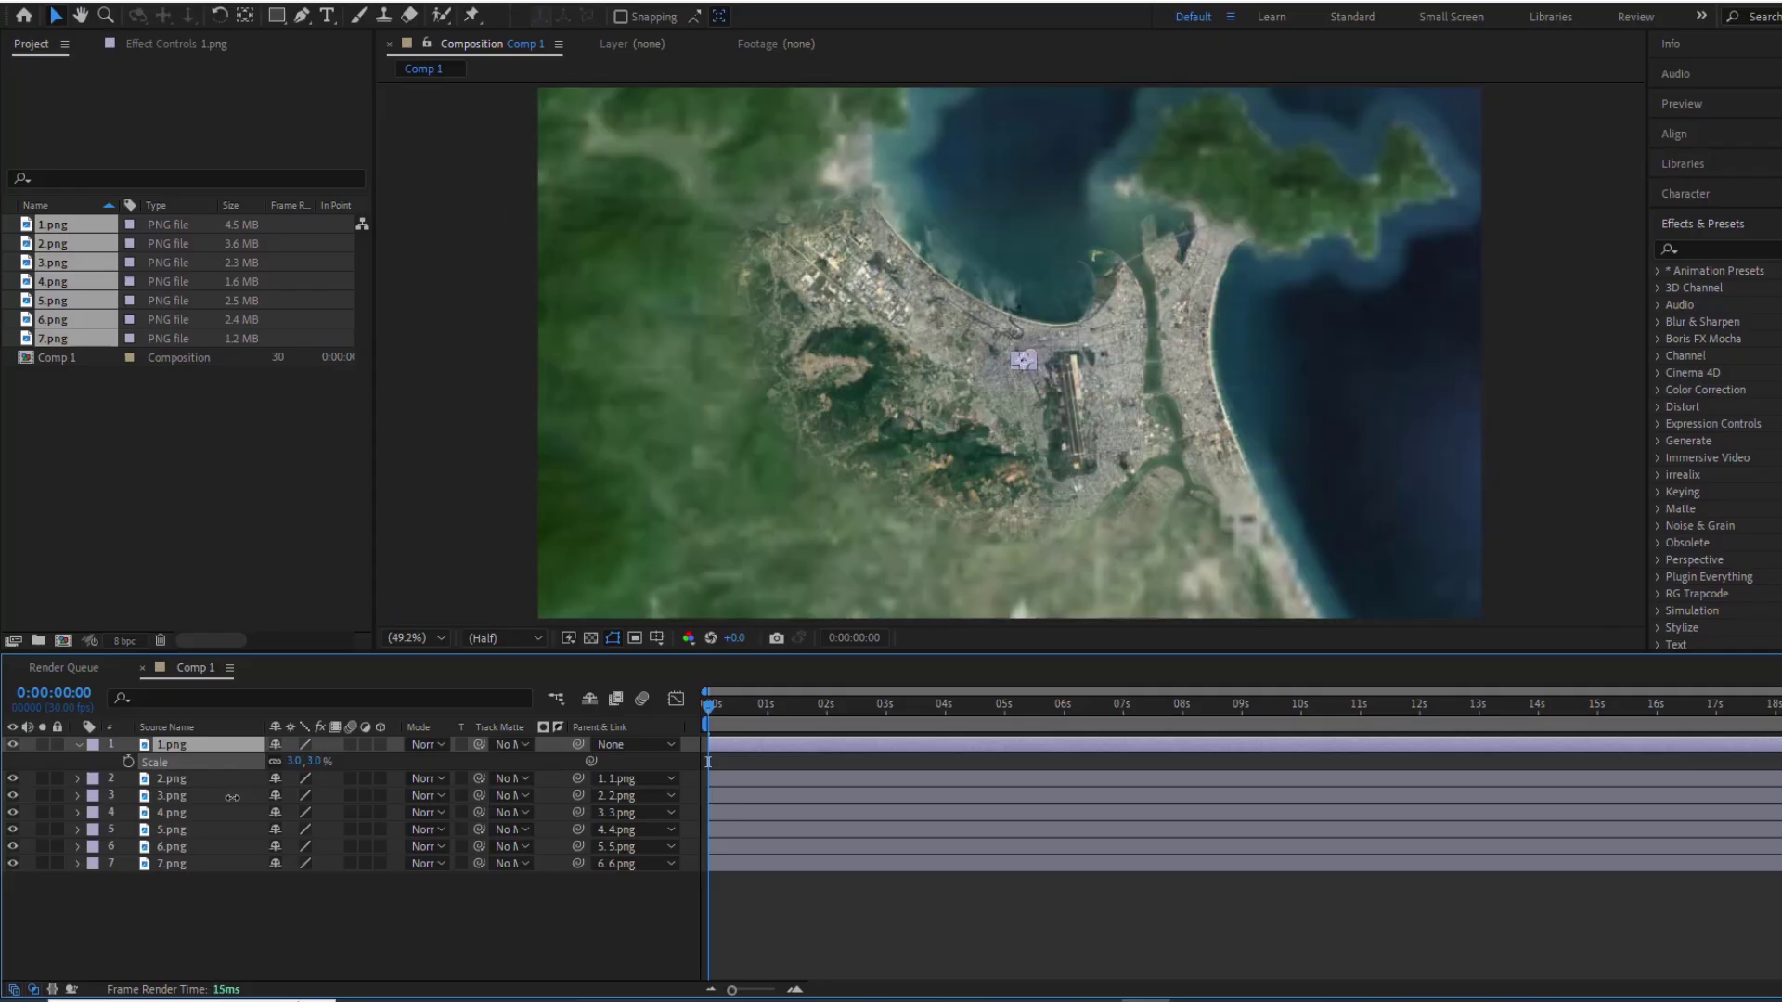
pyautogui.click(296, 762)
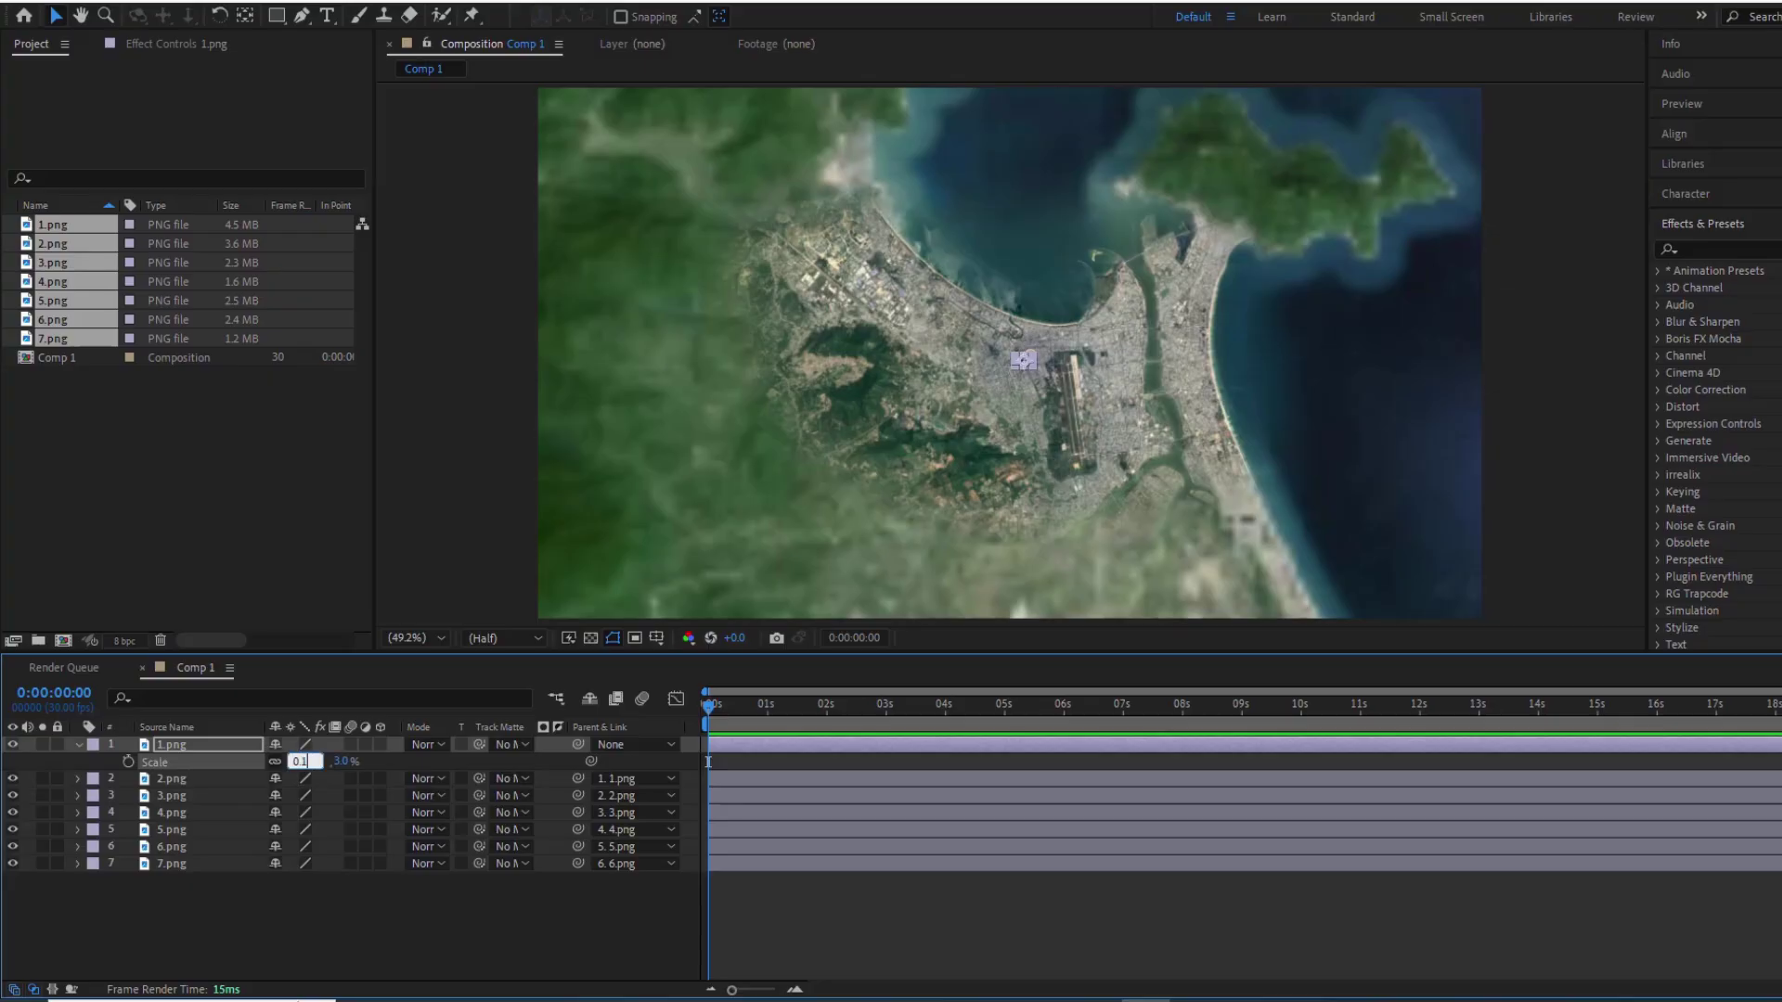
pyautogui.write('0.1')
pyautogui.press('Return')
pyautogui.click(298, 761)
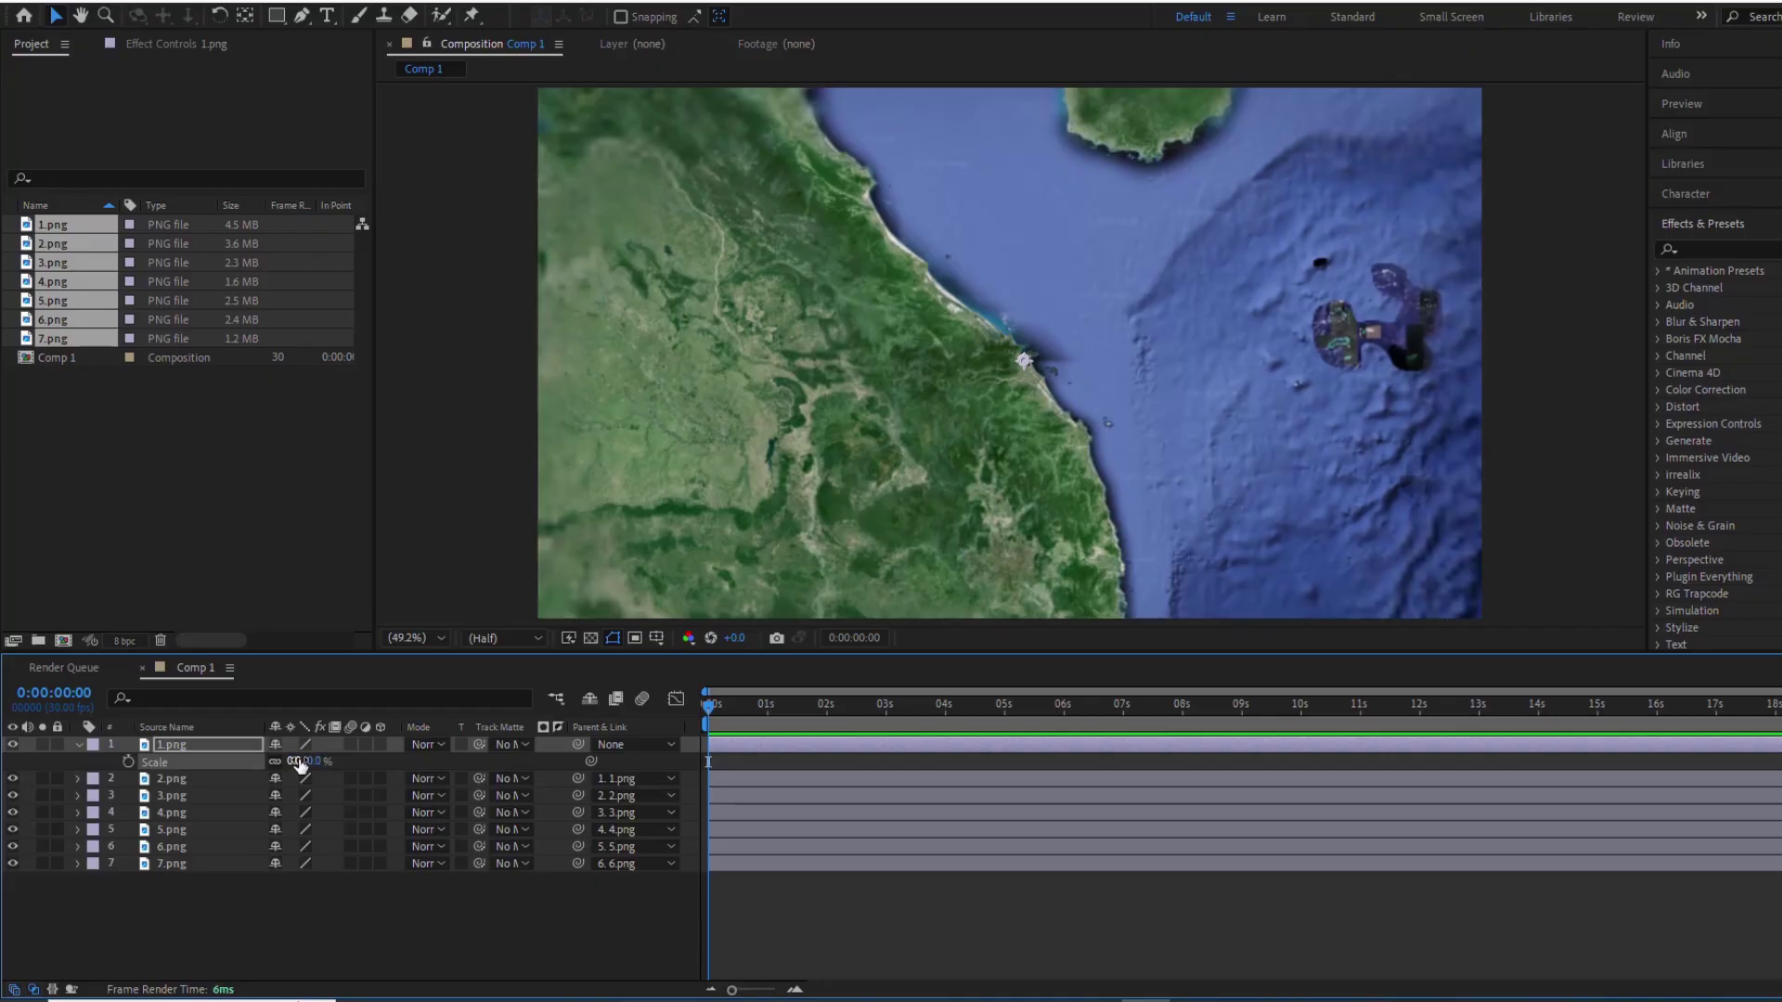
pyautogui.press('Return')
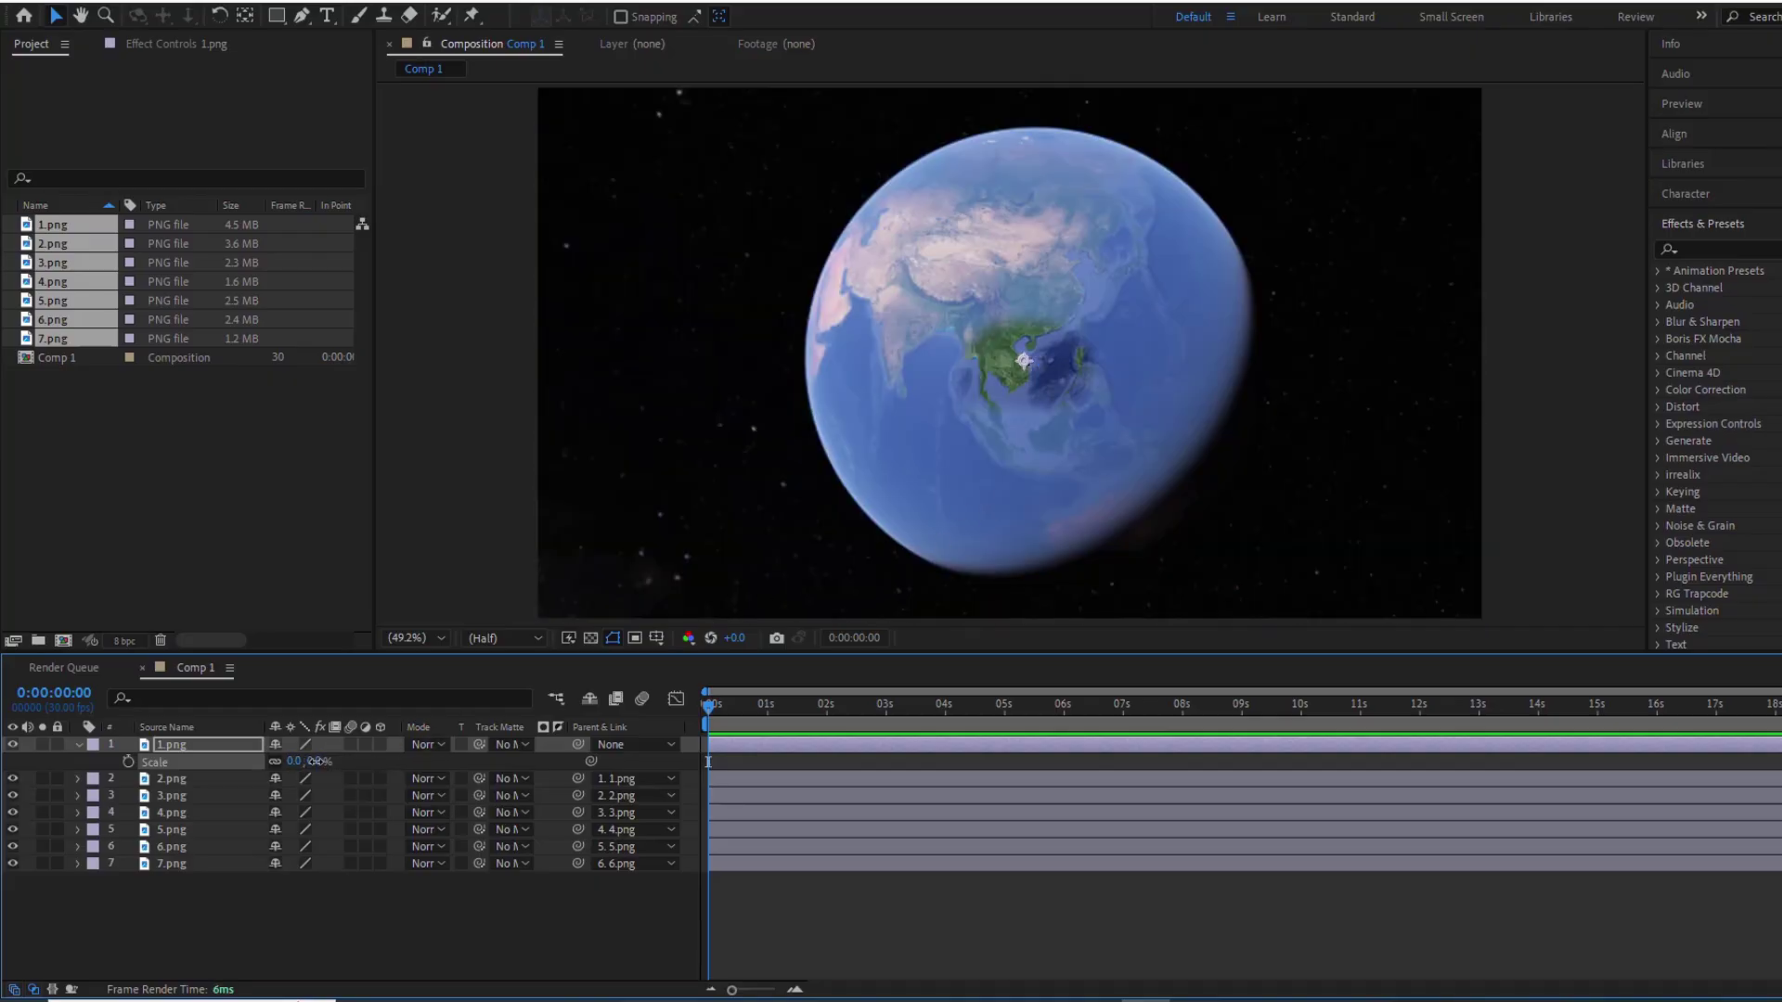
pyautogui.moveTo(319, 761)
pyautogui.mouseDown()
pyautogui.moveTo(362, 761)
pyautogui.moveTo(331, 762)
pyautogui.mouseUp()
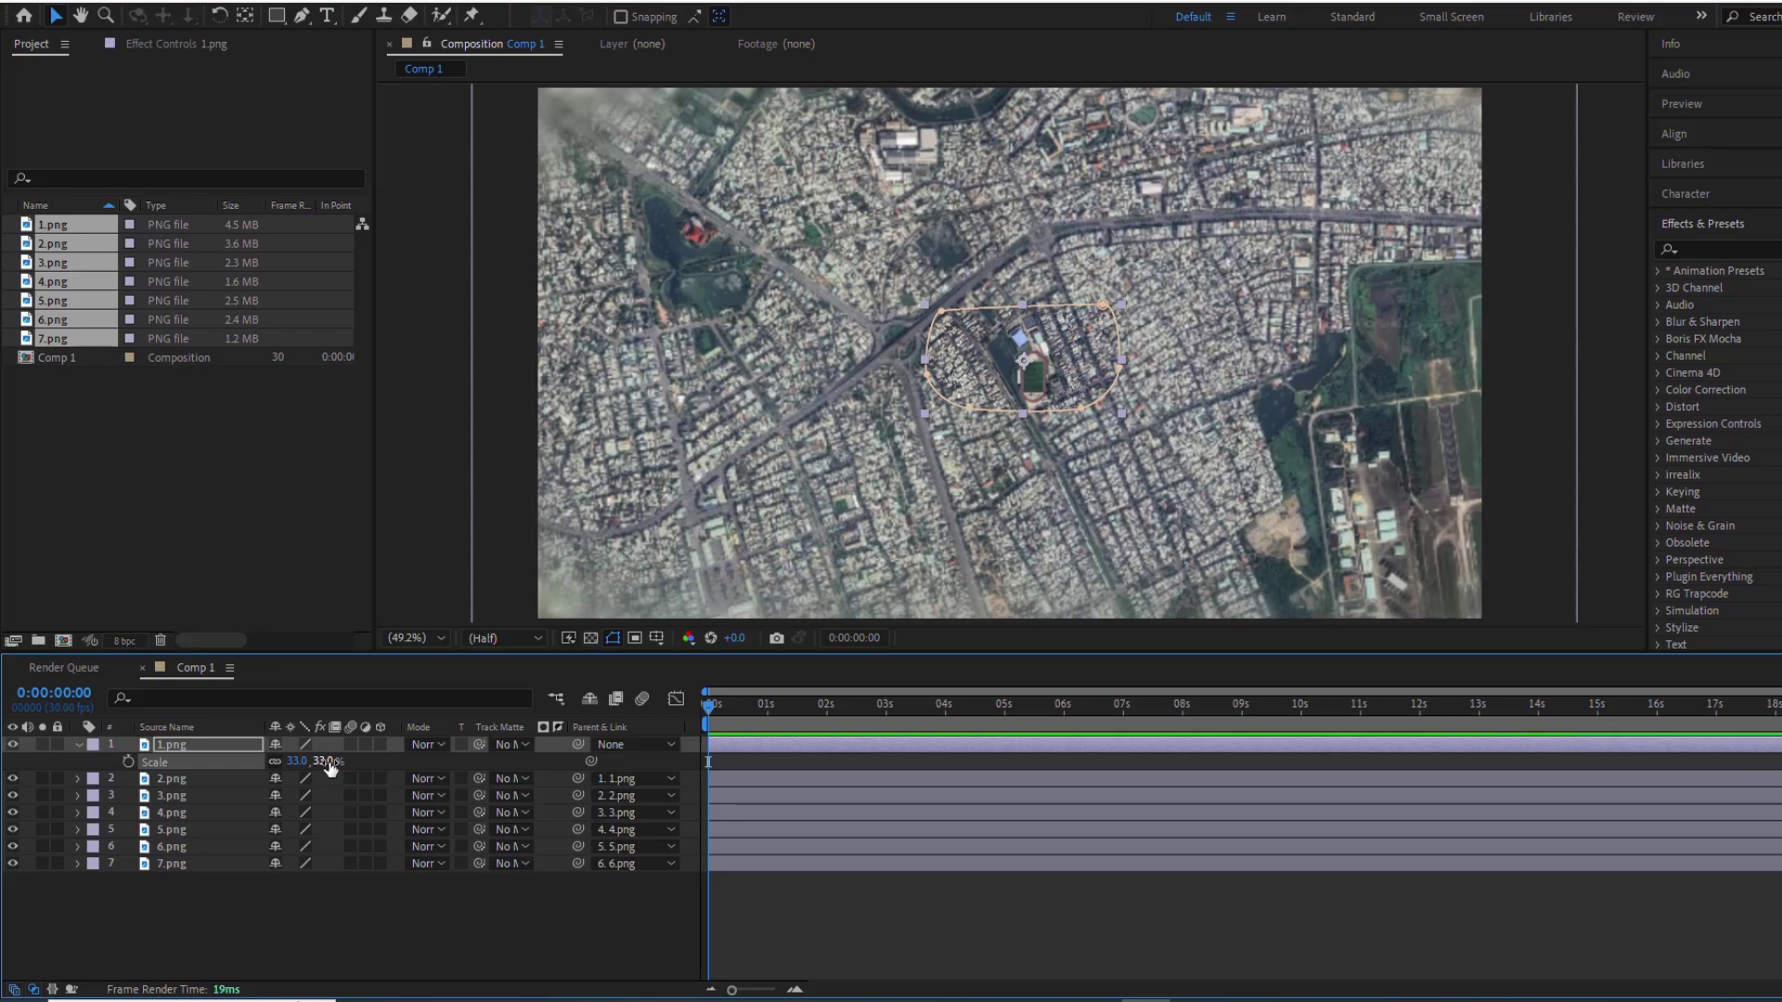
# Go to 0:00:00:28 and scale layer 1.png down to 0.005% to frame the whole Earth
pyautogui.moveTo(706, 710); pyautogui.dragTo(763, 709)
pyautogui.click(319, 762)
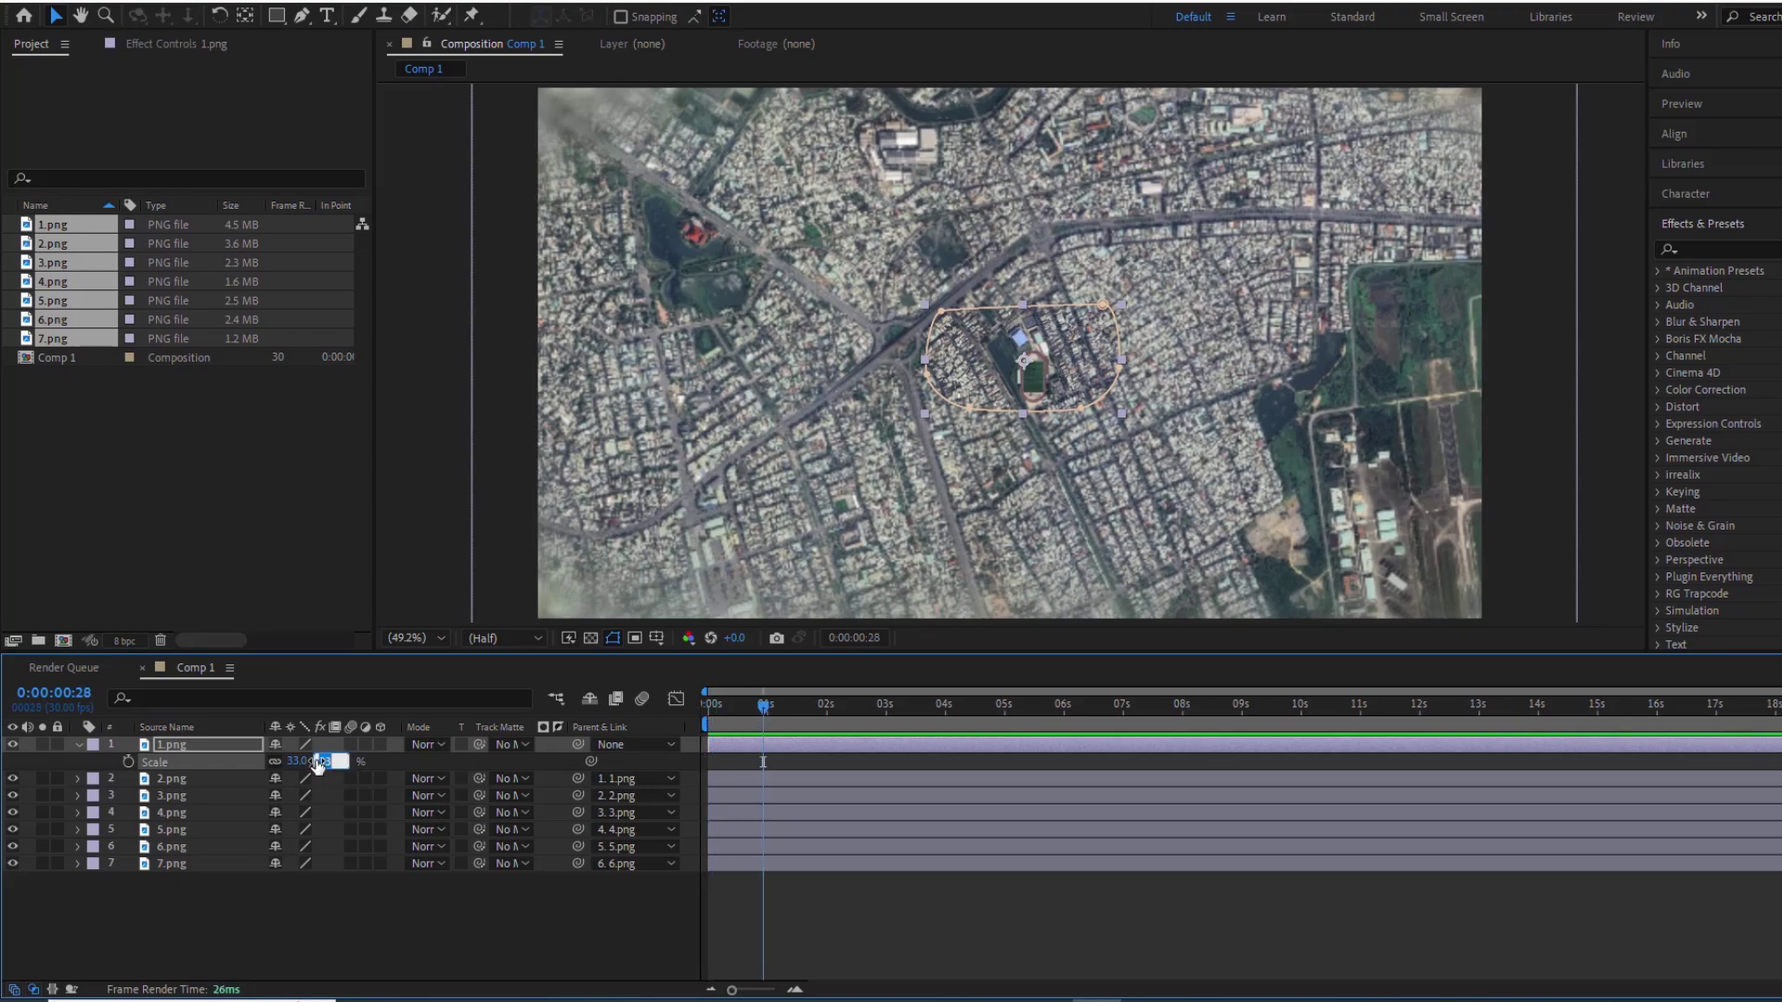
pyautogui.write('0.05')
pyautogui.press('Return')
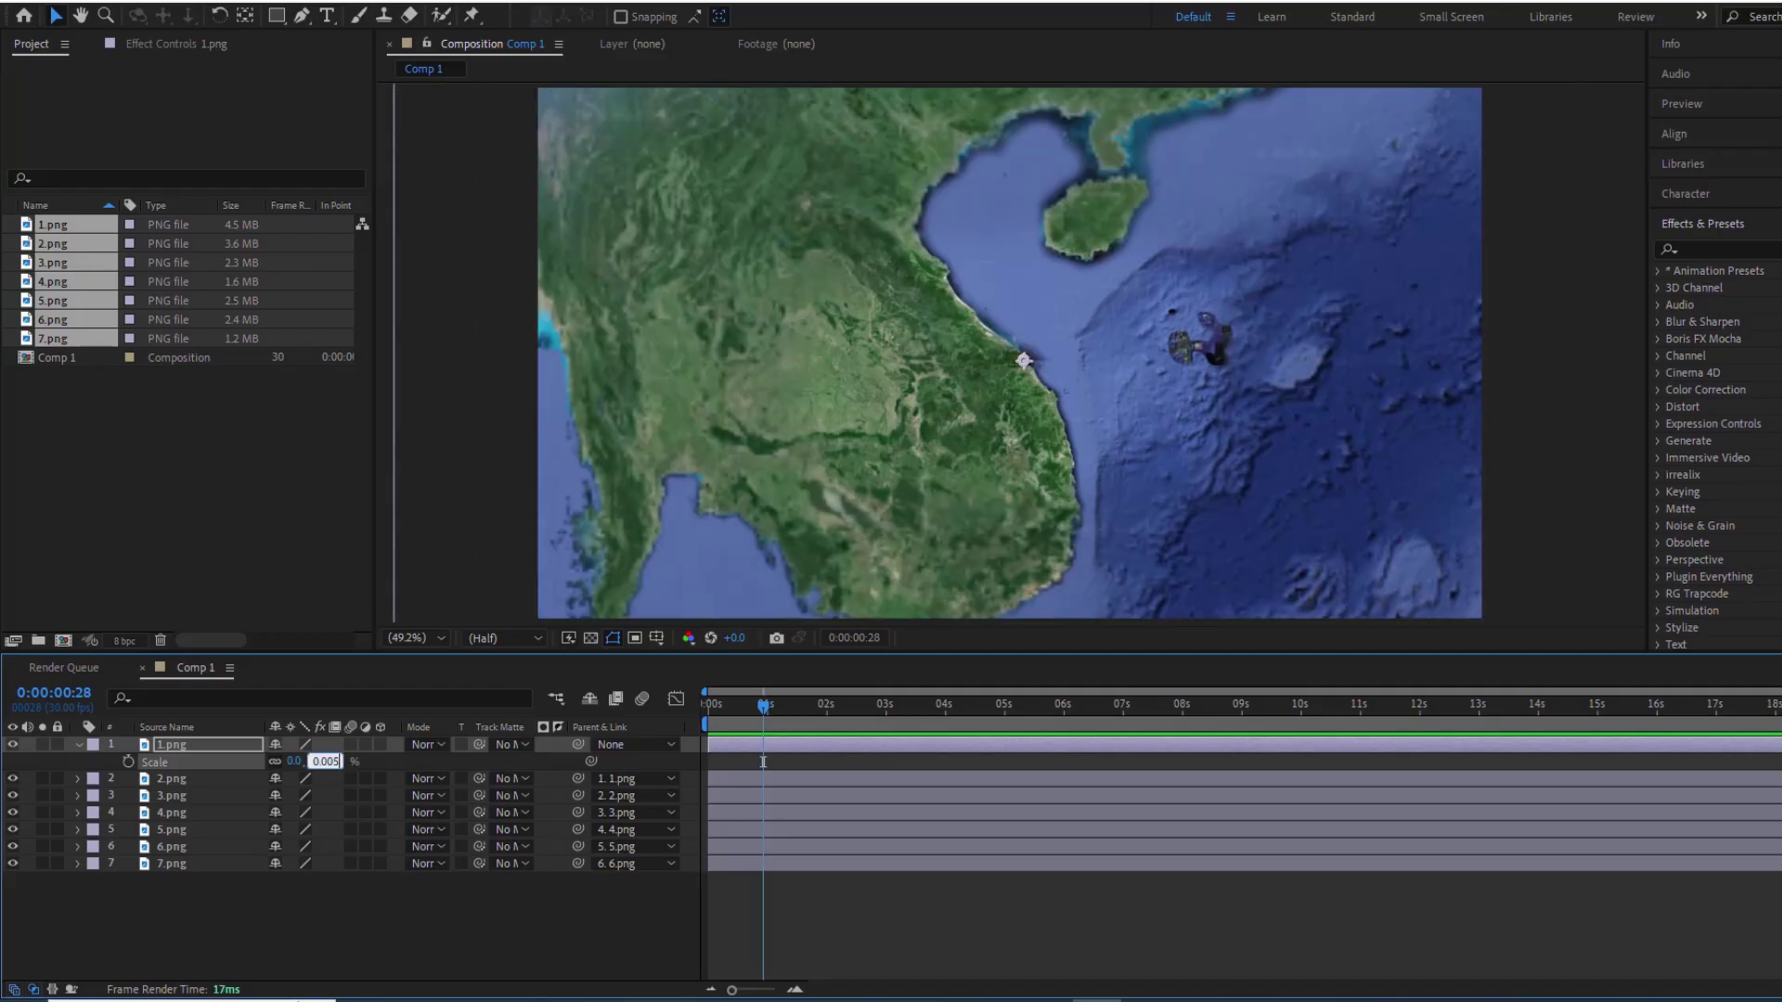
pyautogui.press('Return')
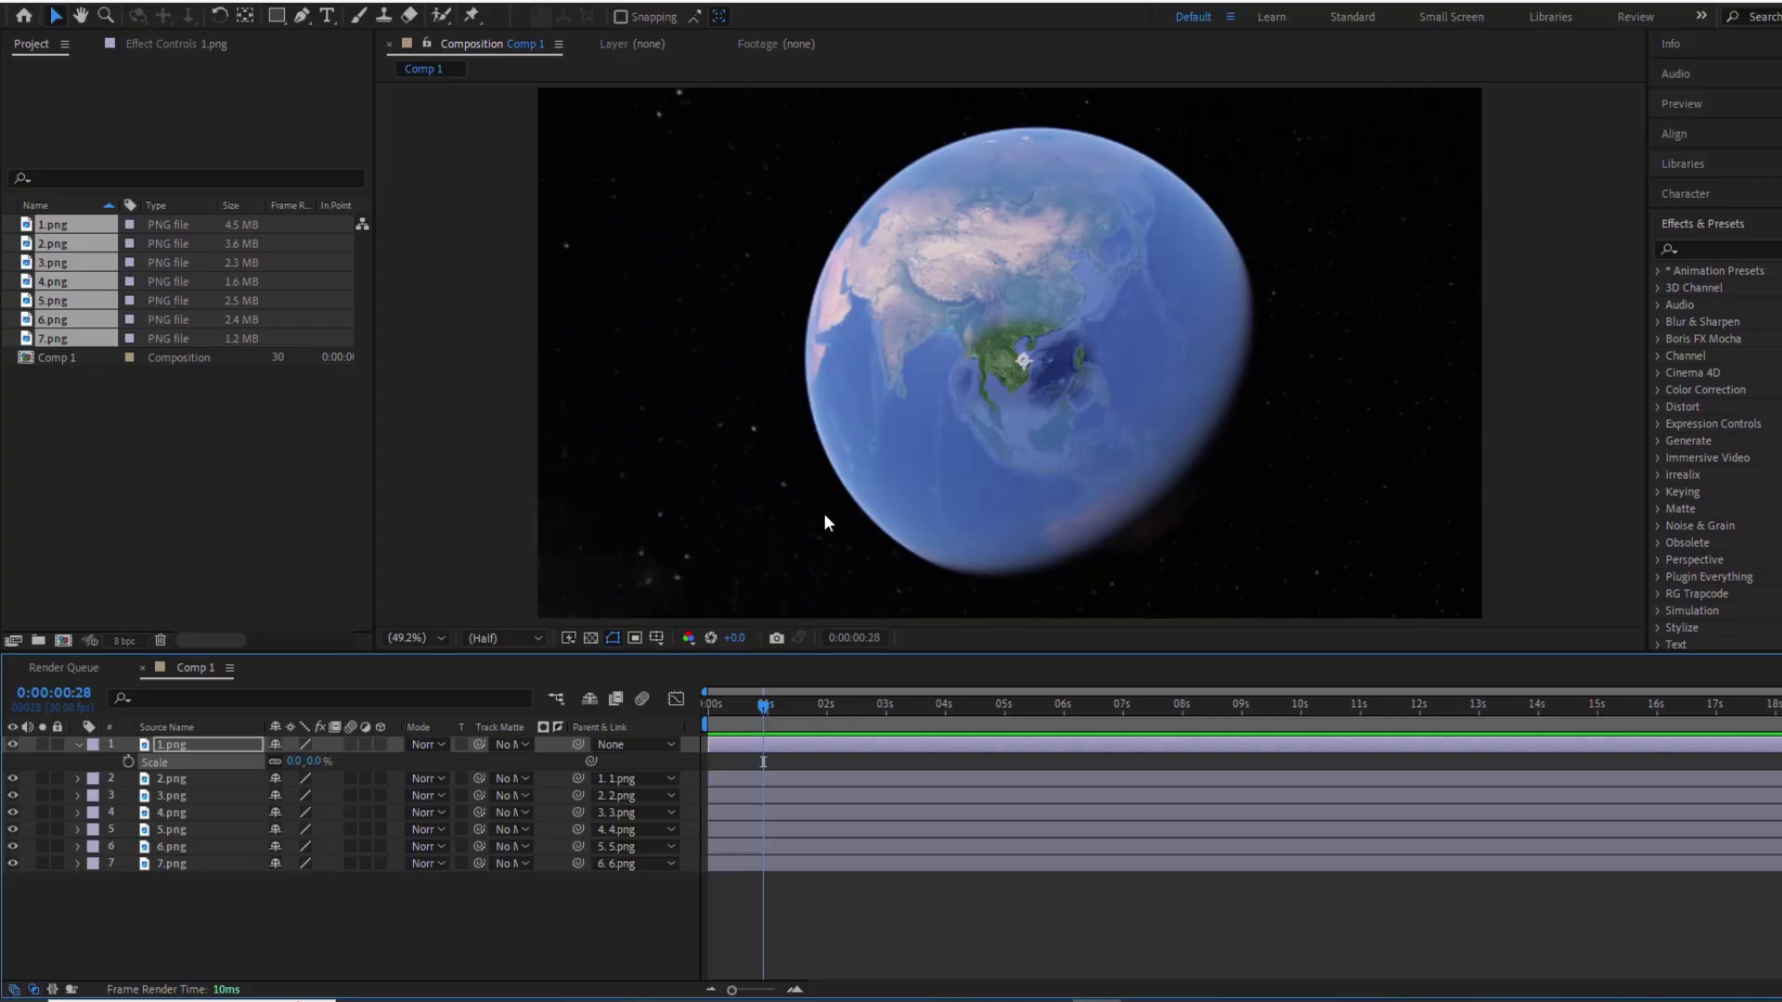
# Keyframe layer 1.png's scale at 0:00:00:28, and add a 168% scale keyframe at 0:00:09:00
pyautogui.click(129, 761)
pyautogui.moveTo(820, 709); pyautogui.dragTo(1240, 710)
pyautogui.moveTo(325, 765); pyautogui.dragTo(475, 748)
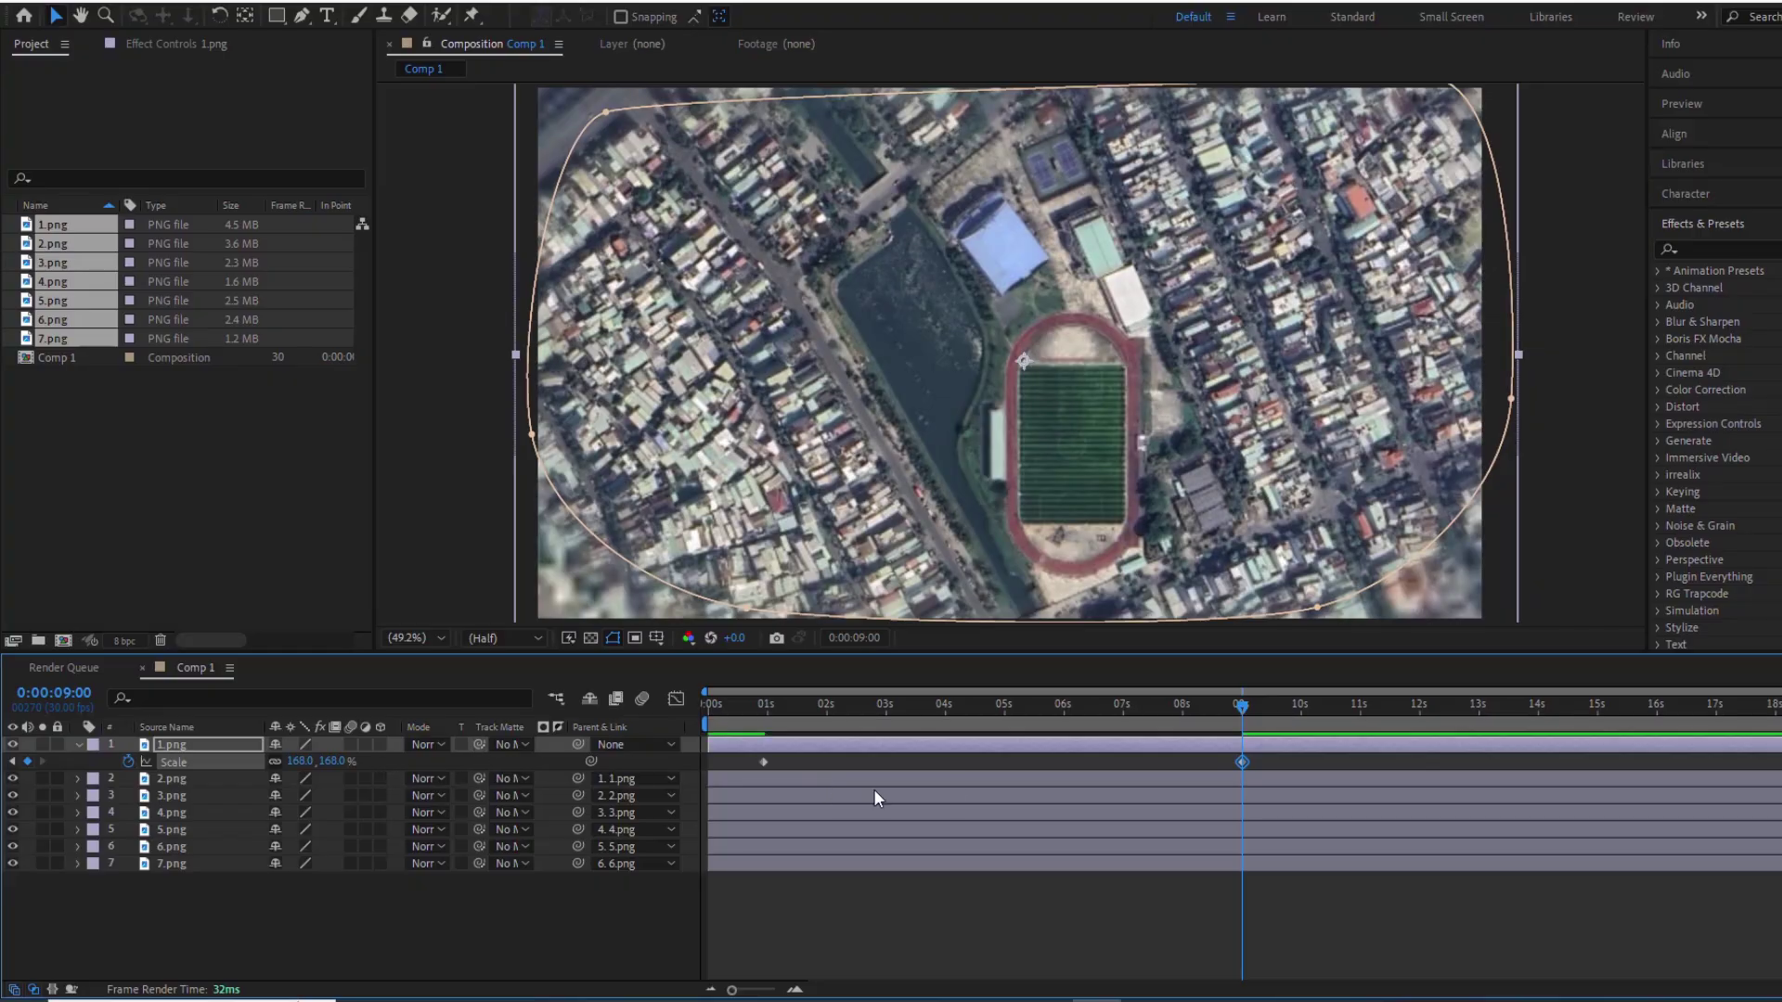
# End the work area at about 10 seconds and preview the zoom from the start
pyautogui.press('n')
pyautogui.moveTo(1244, 705); pyautogui.dragTo(713, 741)
pyautogui.press('space')
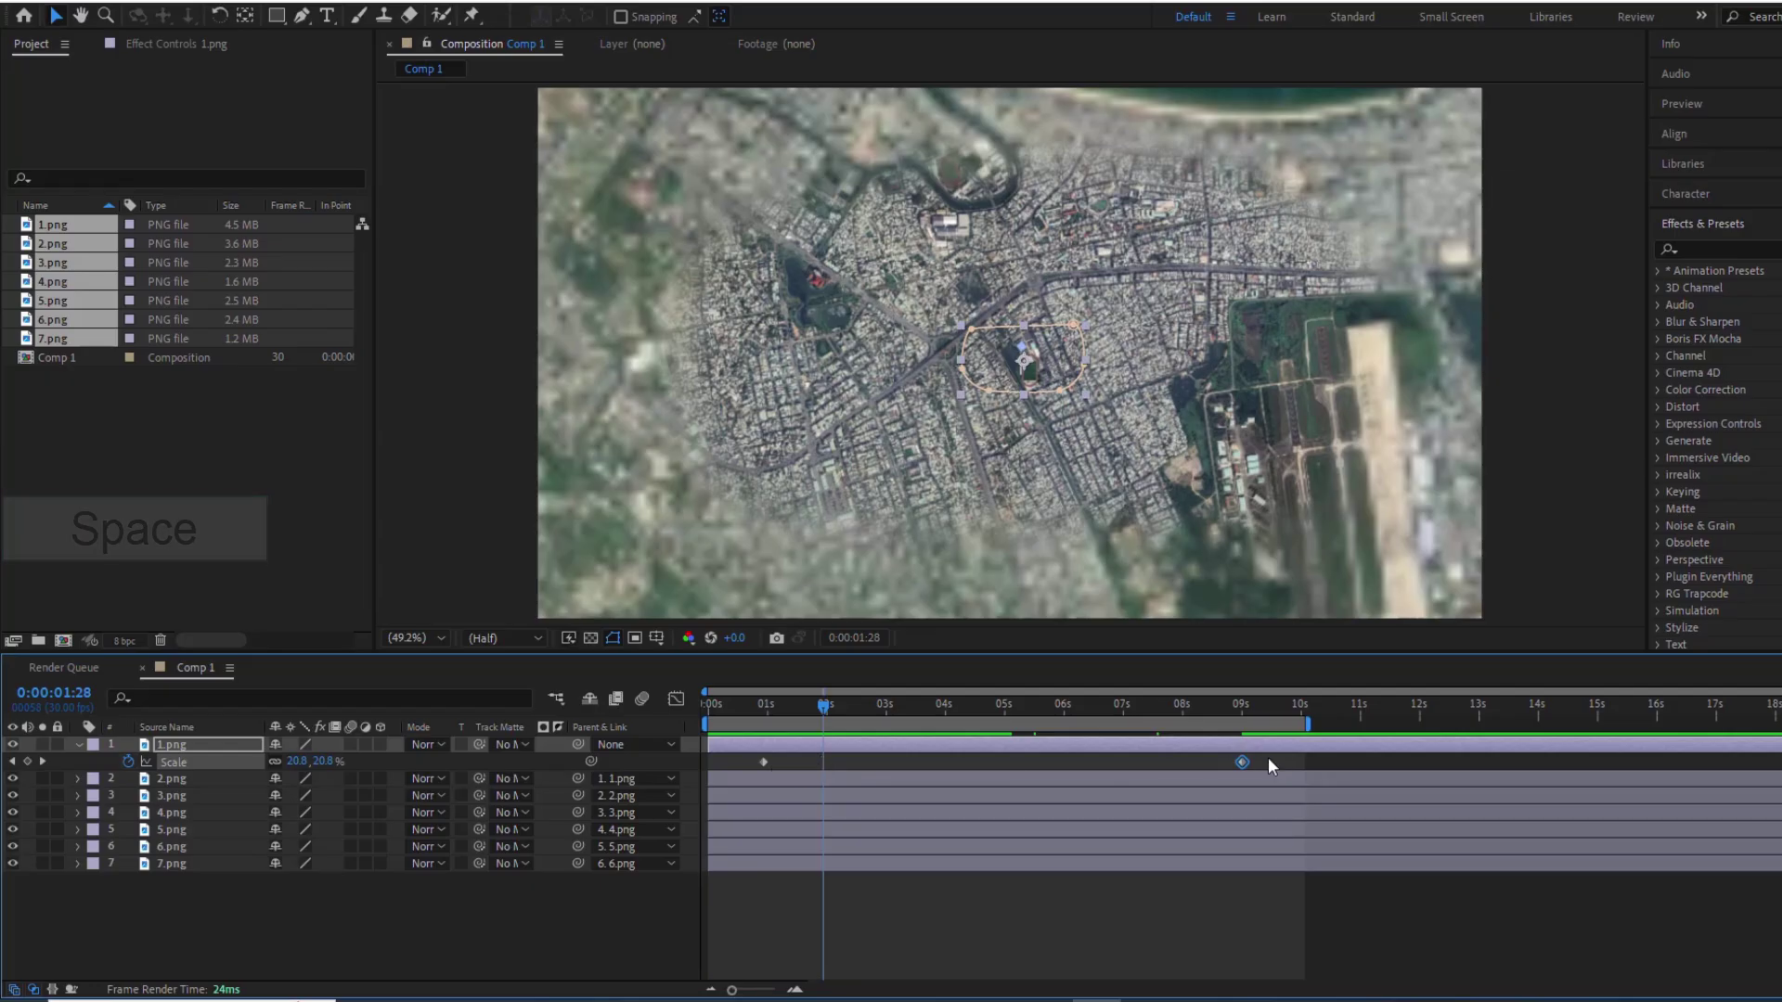
# Apply Easy Ease to both of layer 1.png's scale keyframes and scrub through the start of the zoom
pyautogui.moveTo(1268, 757); pyautogui.dragTo(763, 759)
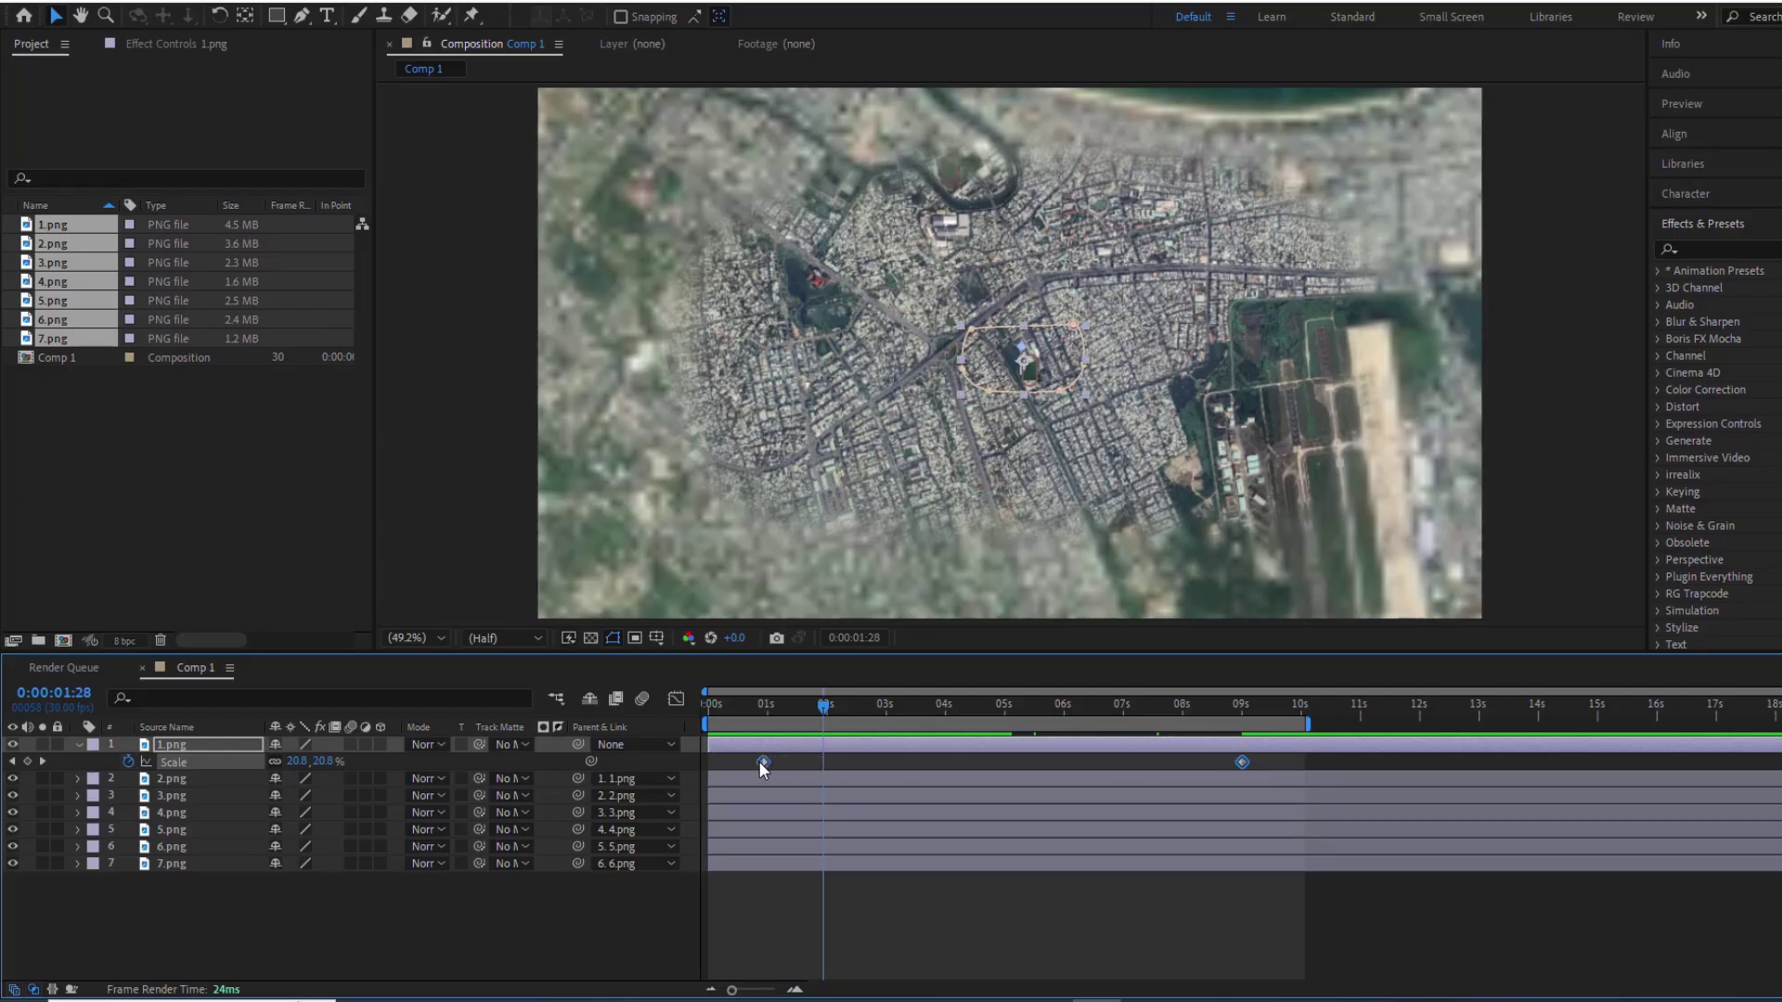
pyautogui.rightClick(762, 762)
pyautogui.moveTo(840, 748)
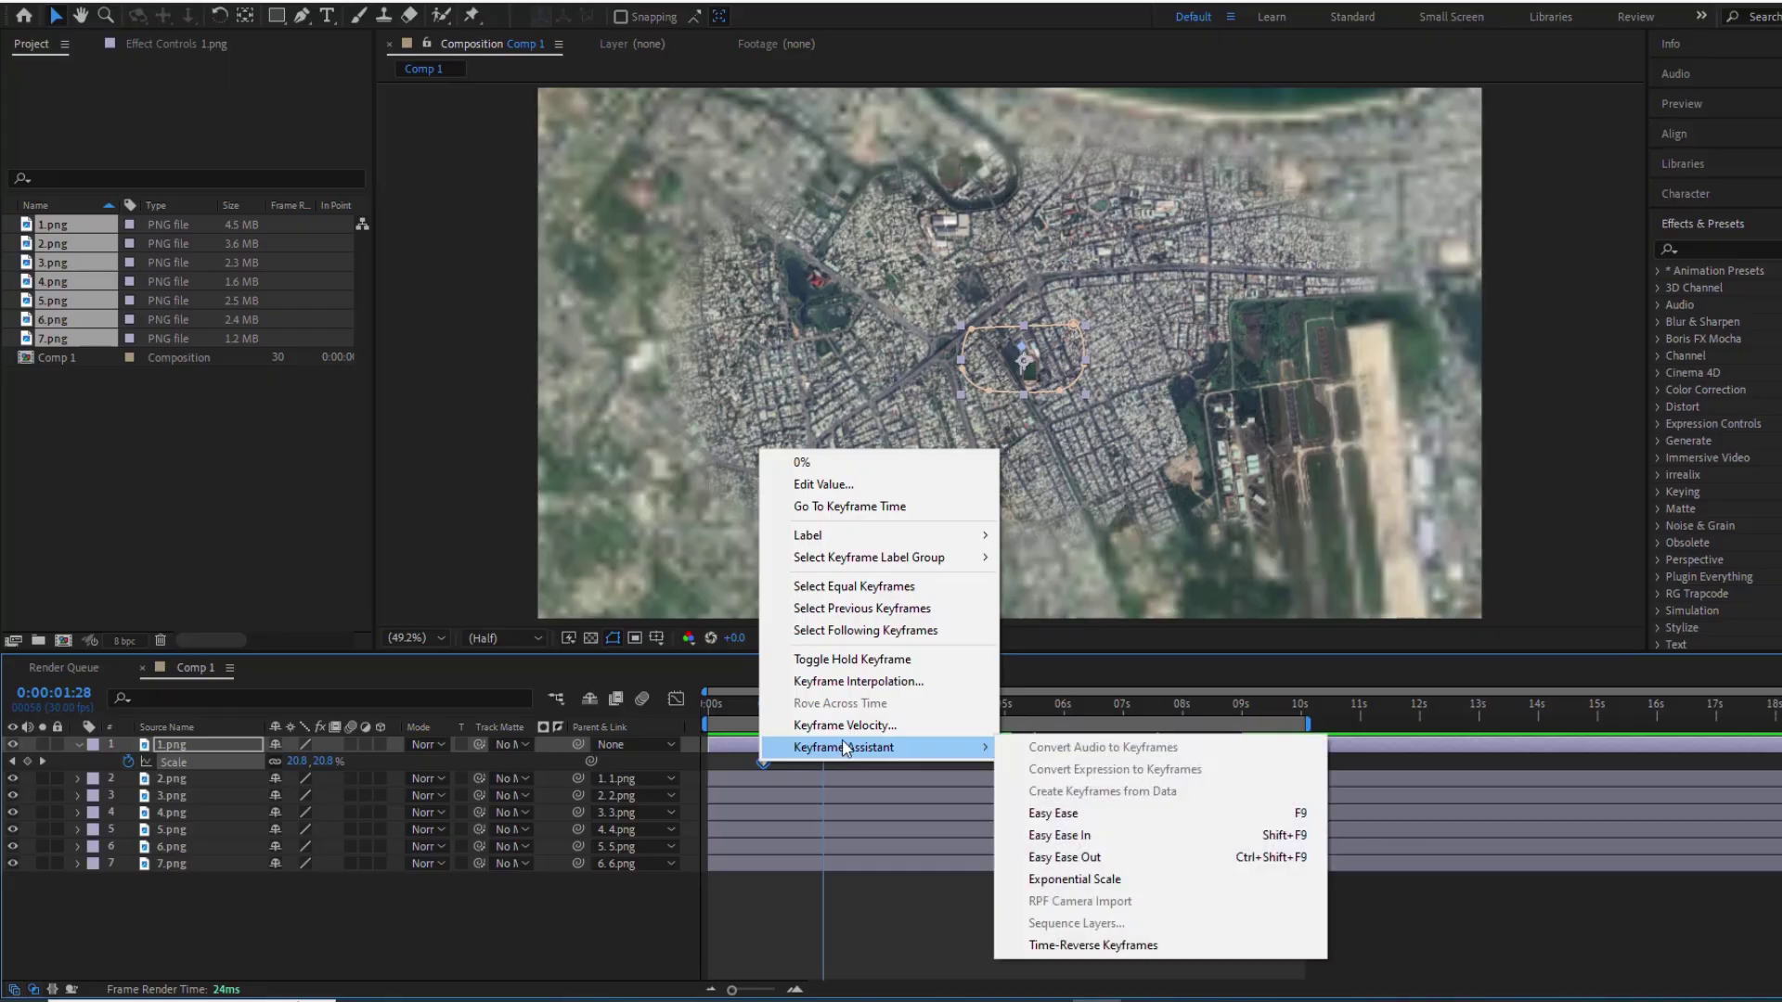
pyautogui.click(1058, 813)
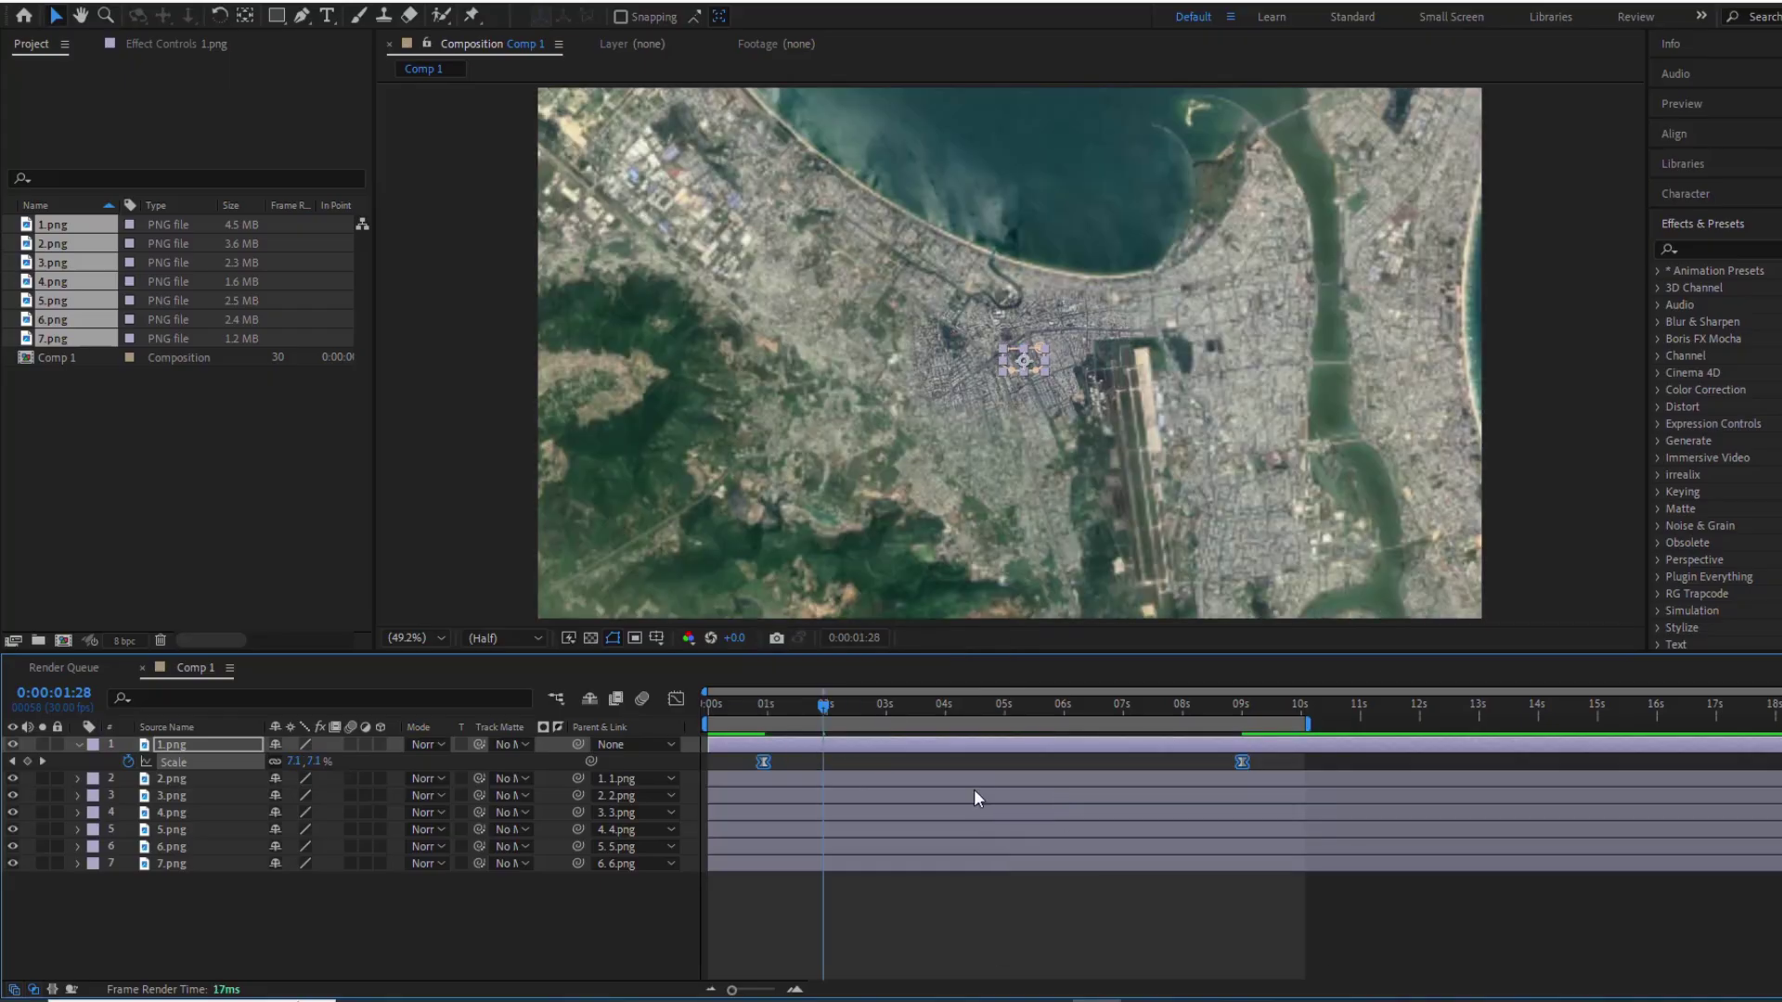
pyautogui.moveTo(823, 710); pyautogui.dragTo(747, 727)
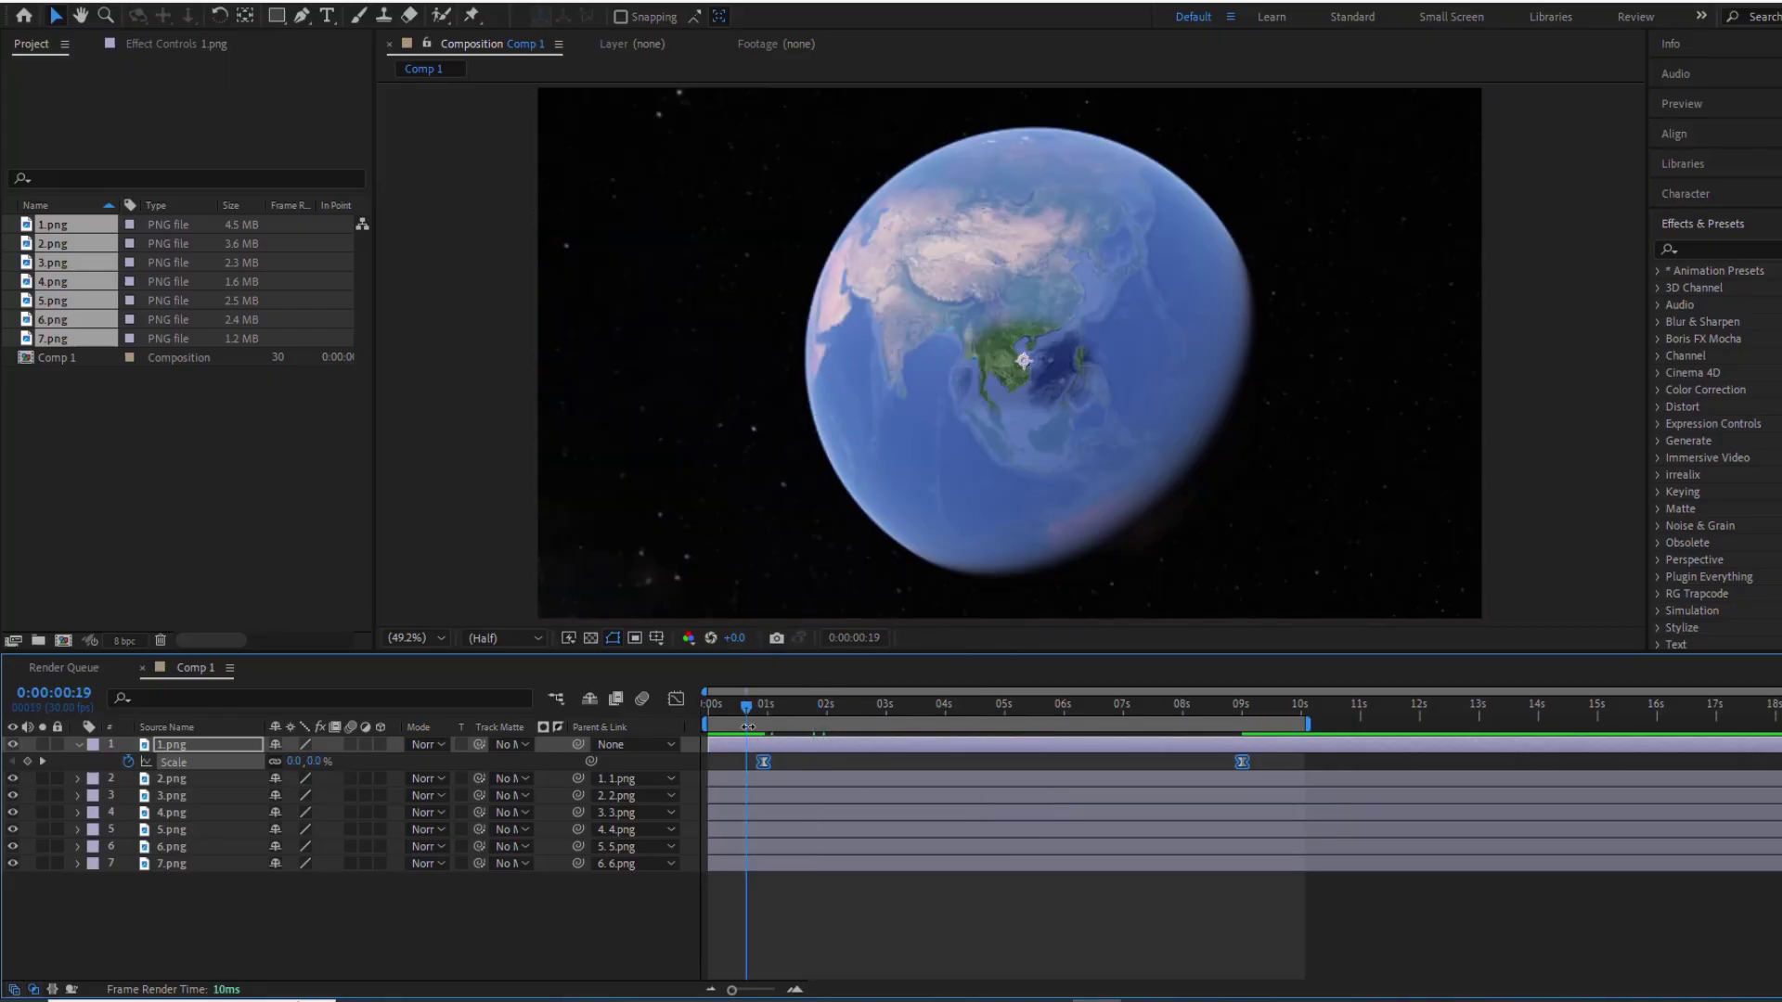
pyautogui.click(805, 733)
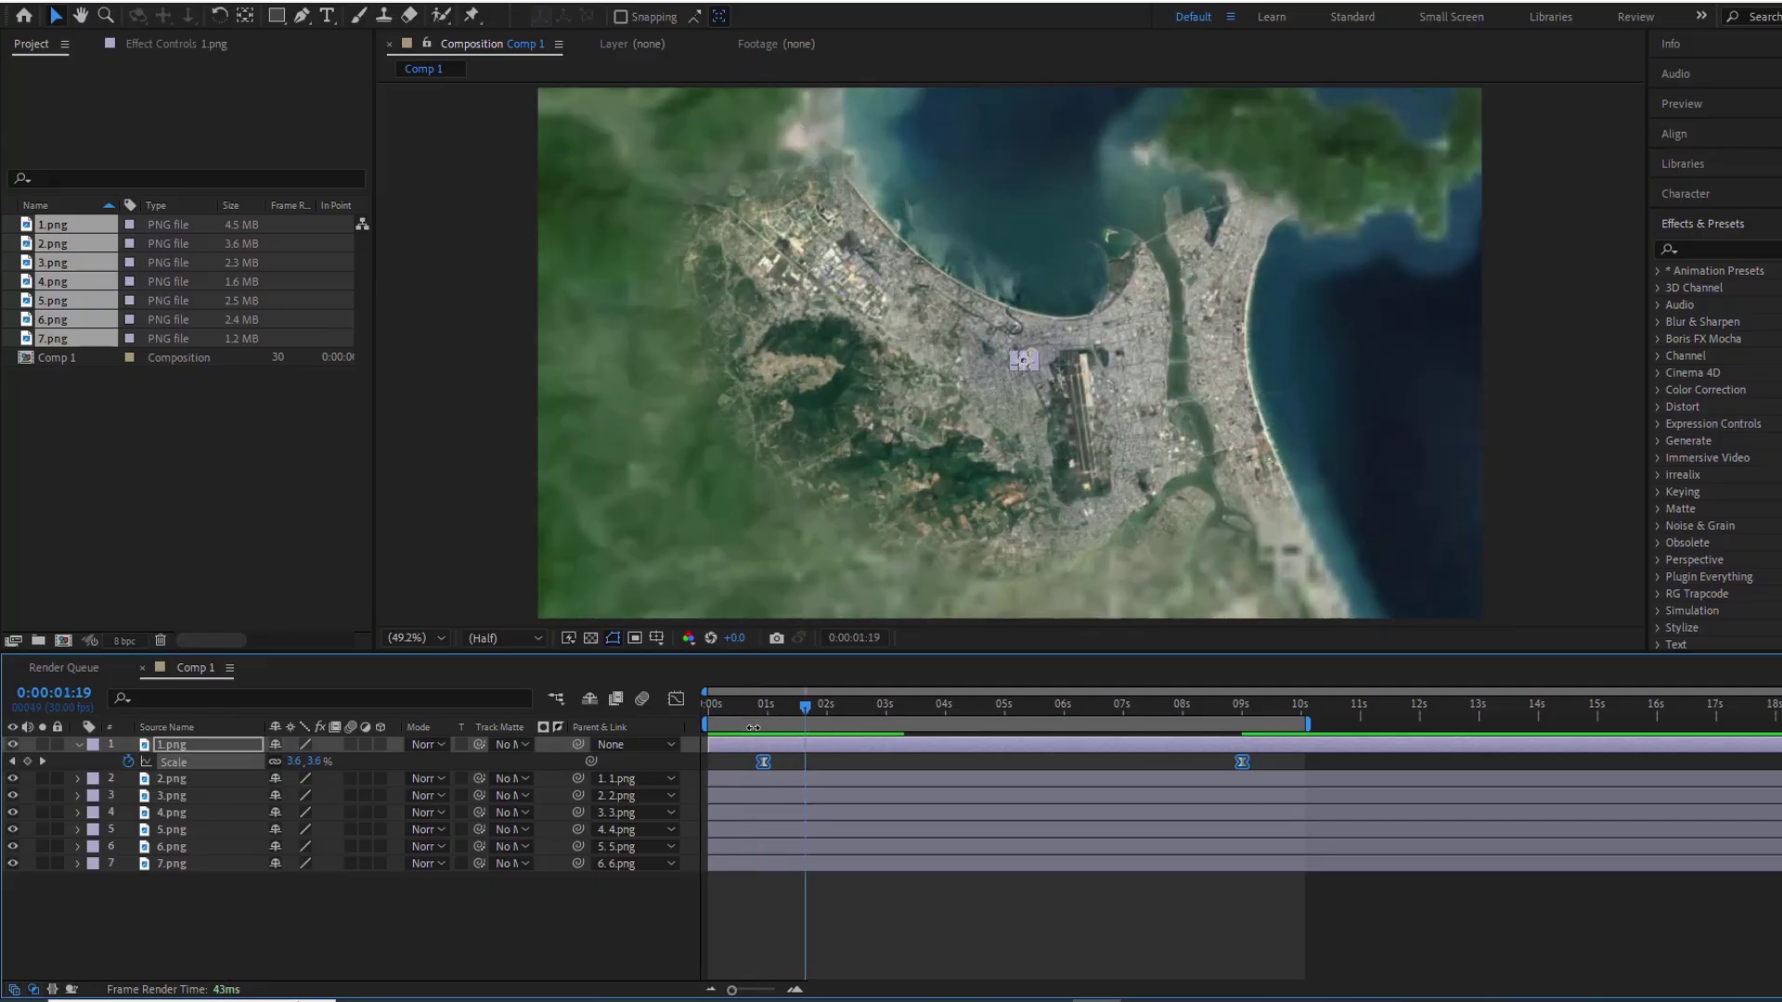
# In an enlarged Graph Editor, extend the first scale keyframe's handle to 9 seconds and shorten the last keyframe's incoming handle
pyautogui.click(677, 700)
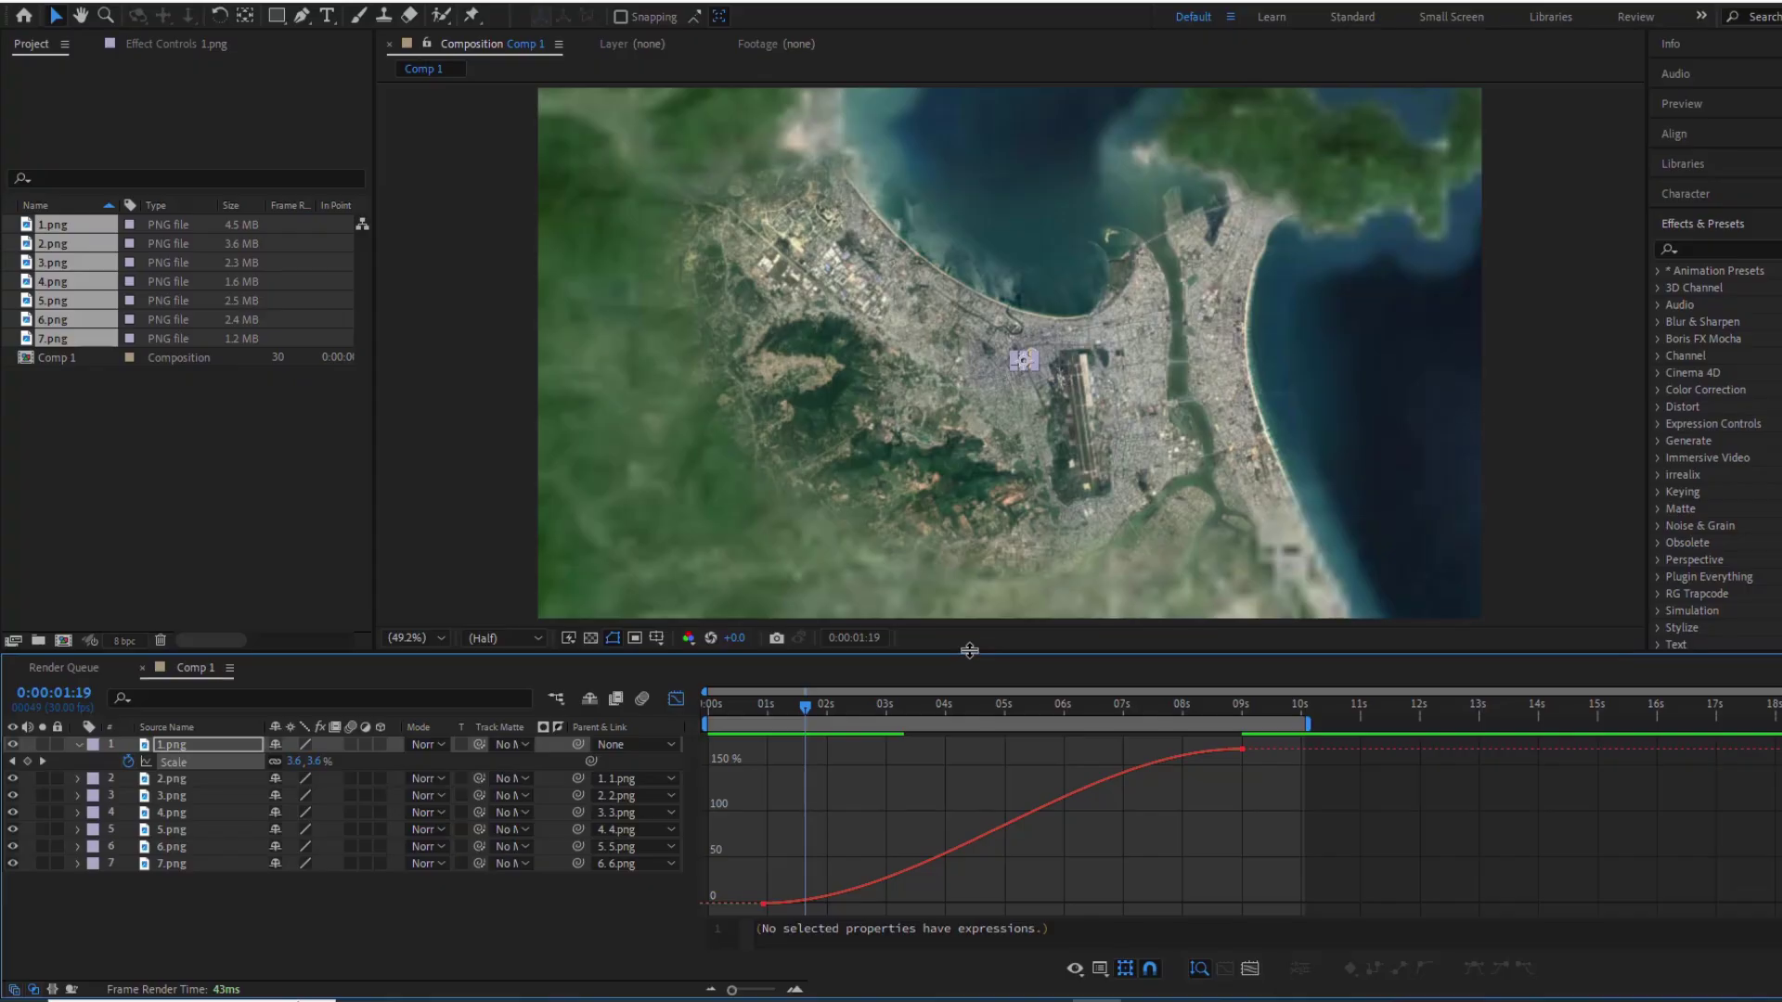
pyautogui.moveTo(969, 653); pyautogui.dragTo(970, 571)
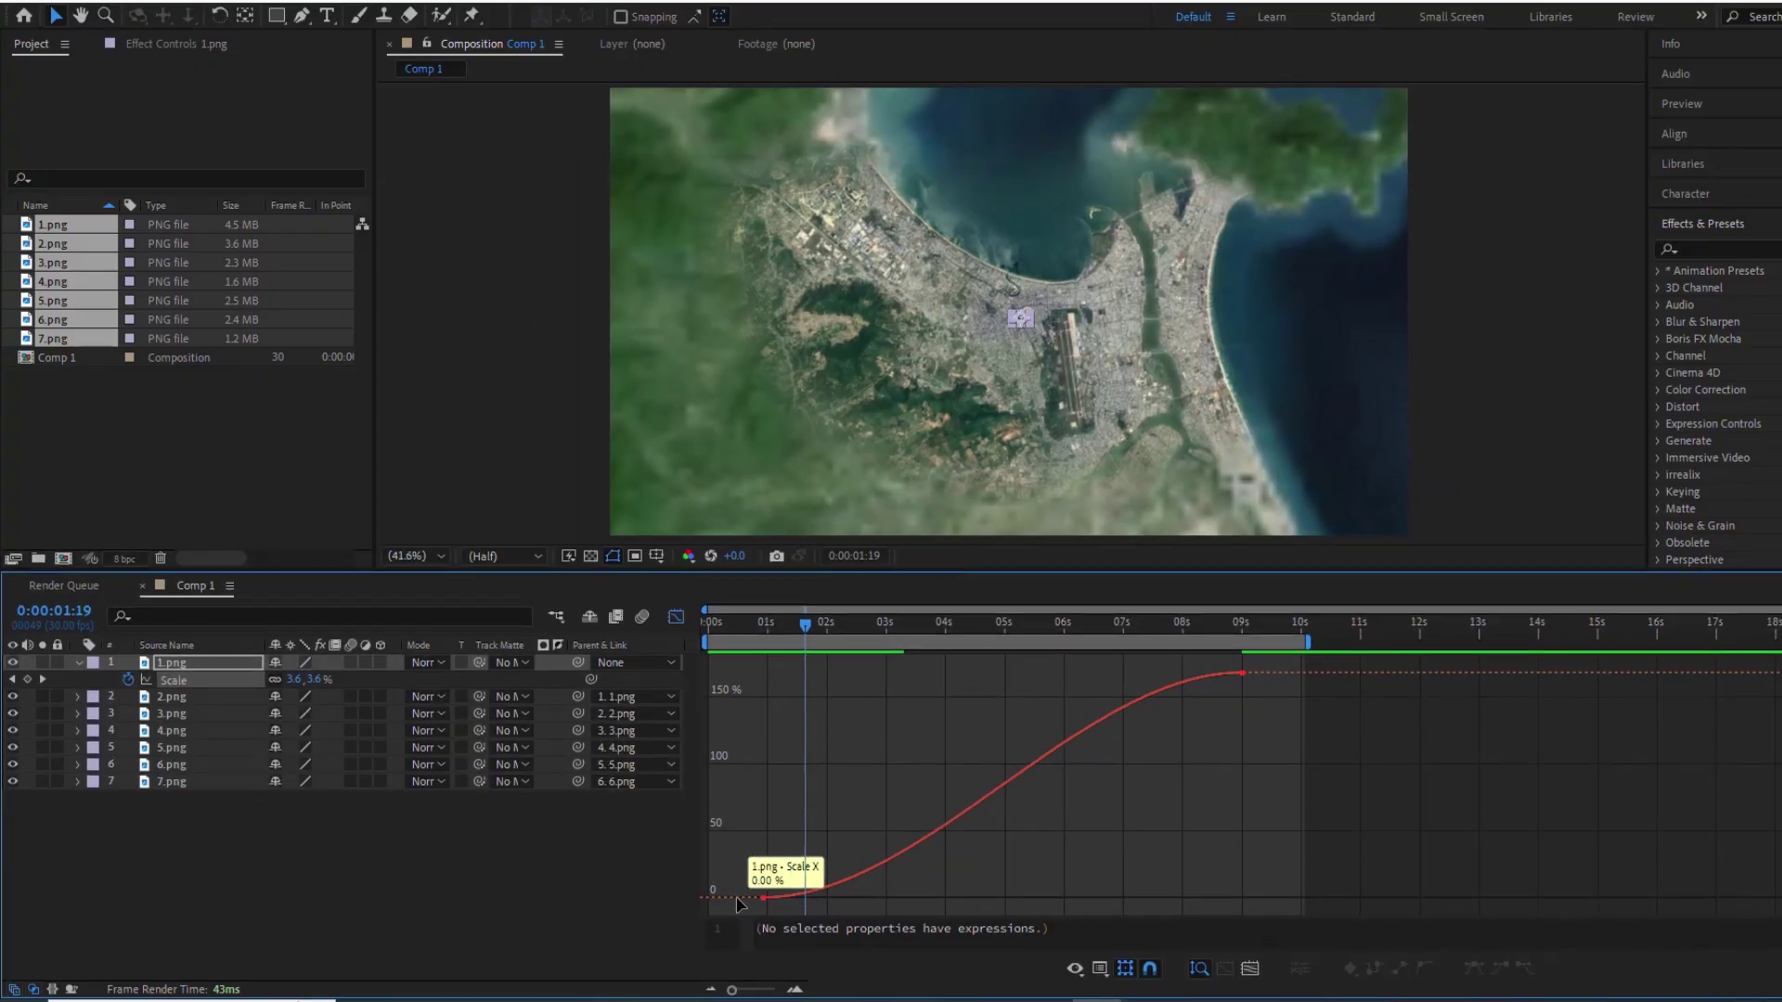
pyautogui.moveTo(753, 880); pyautogui.dragTo(1242, 897)
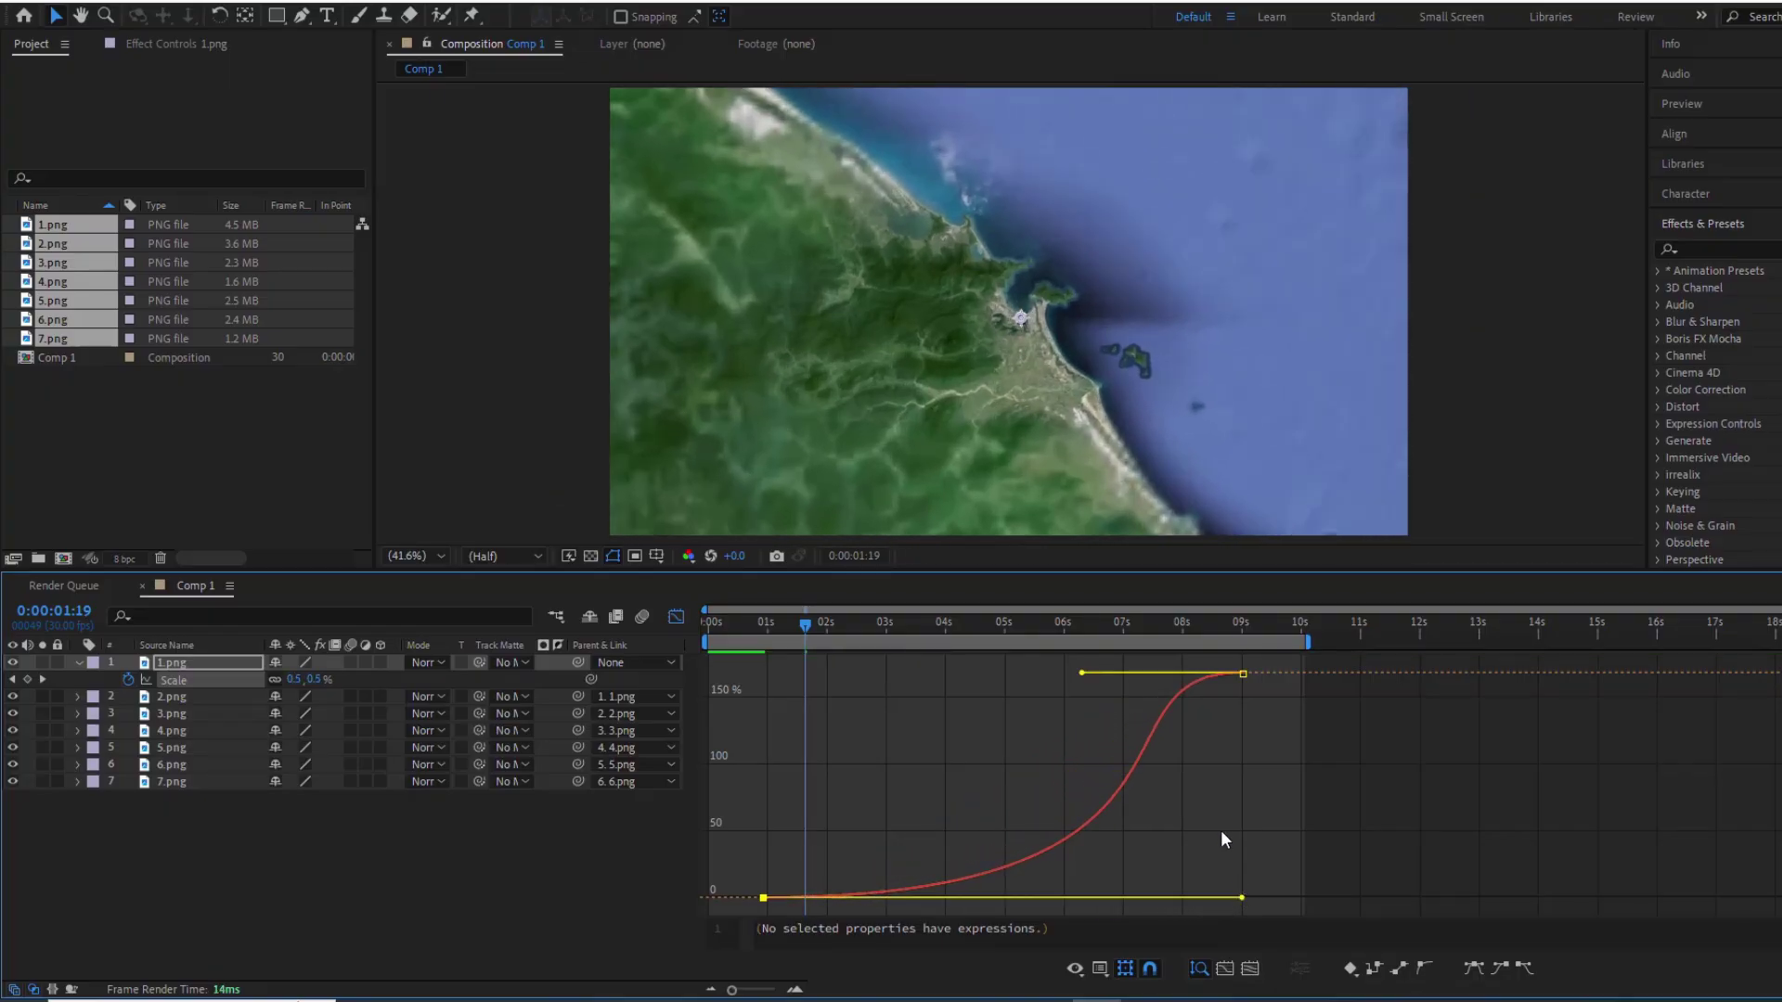
pyautogui.moveTo(1082, 674); pyautogui.dragTo(1204, 677)
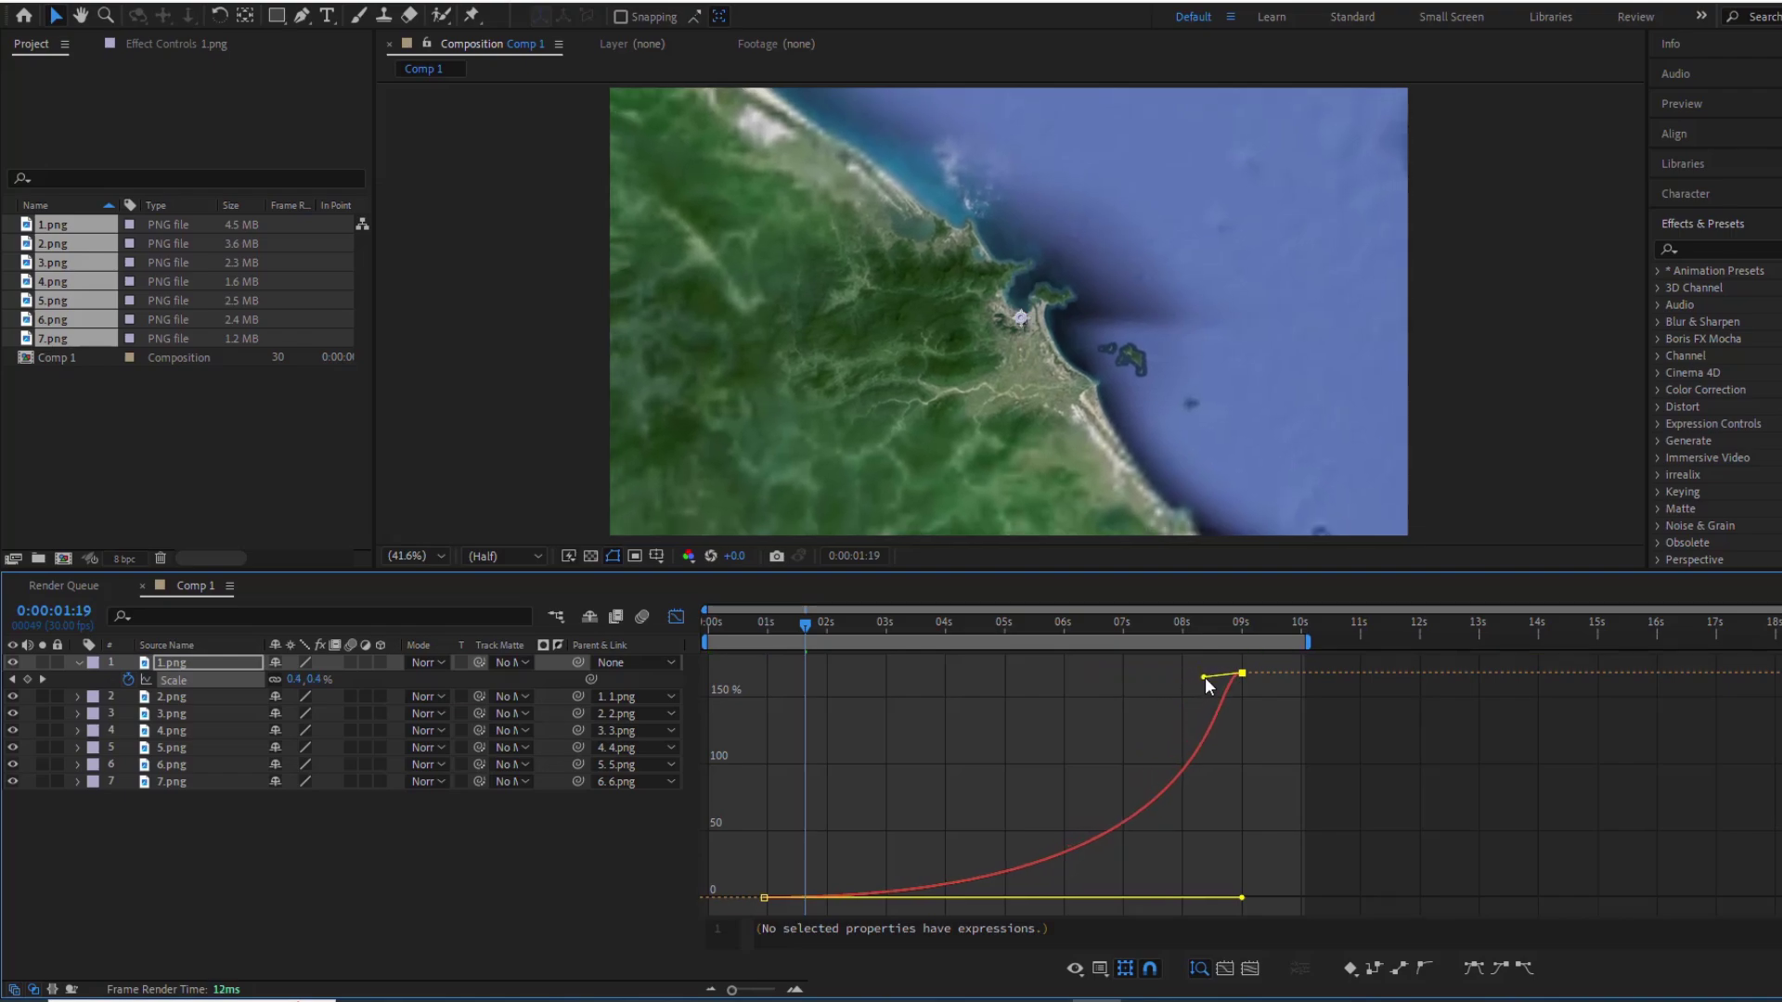
# Preview the eased zoom and slightly shorten the last scale keyframe's incoming handle again
pyautogui.press('space')
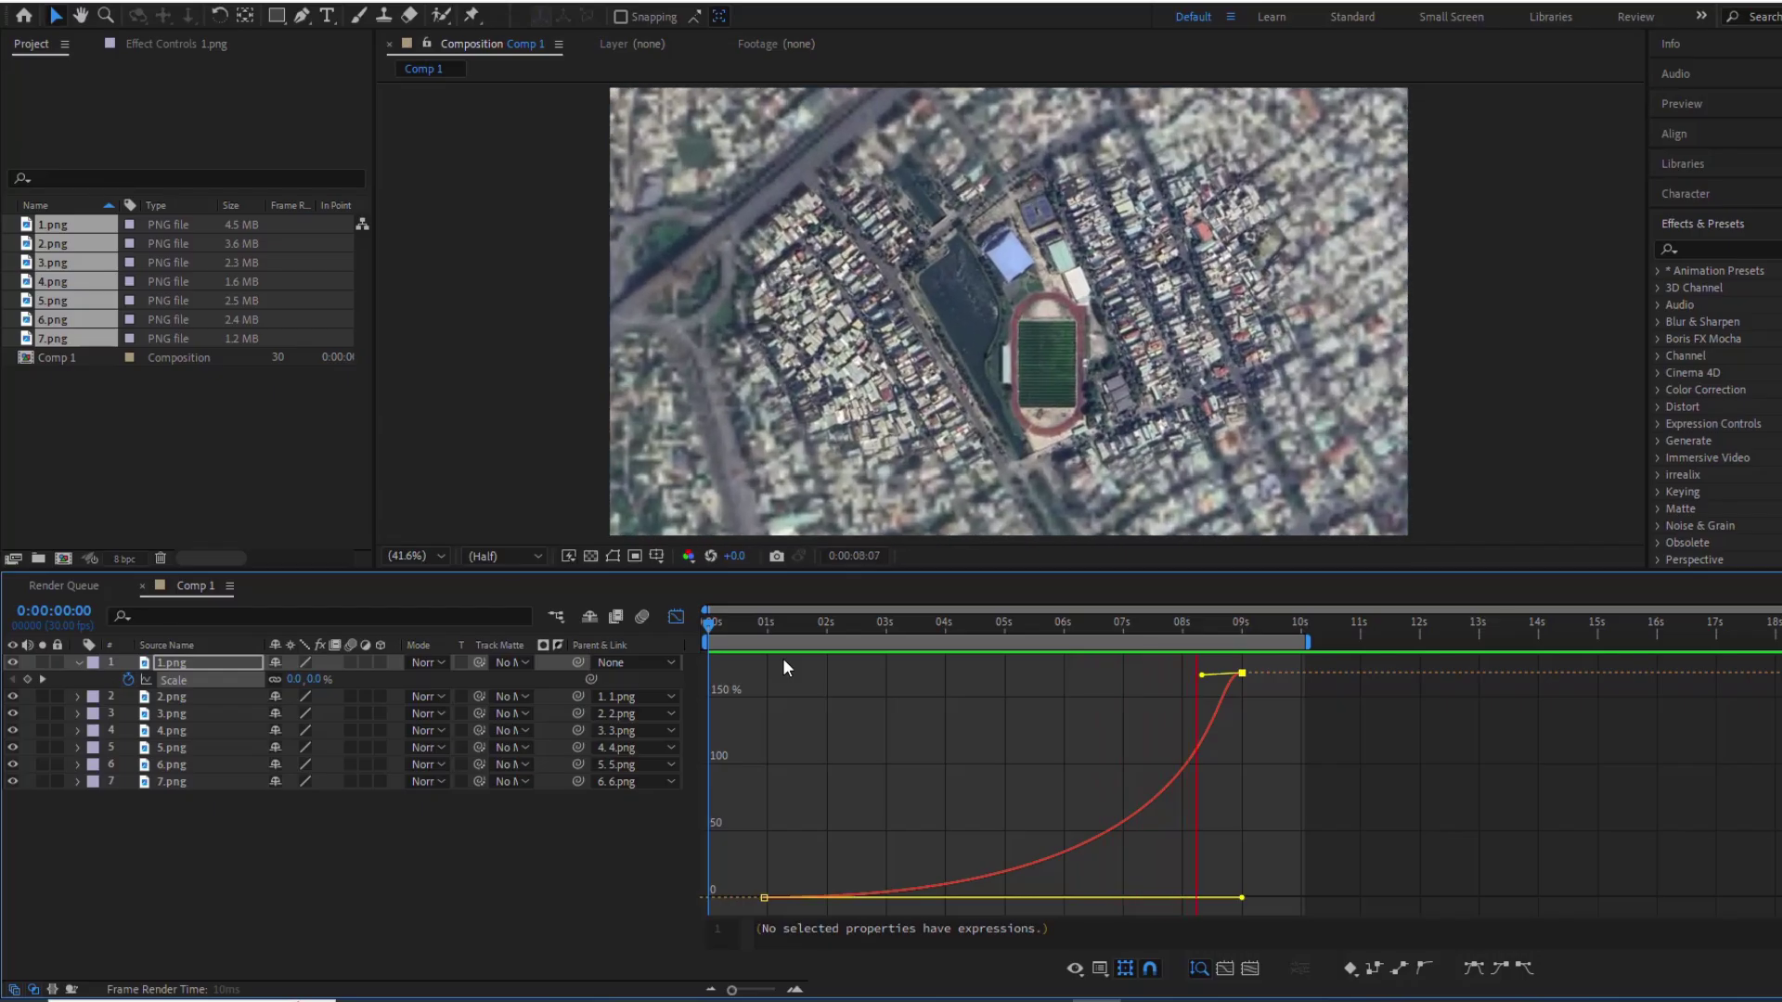
pyautogui.press('space')
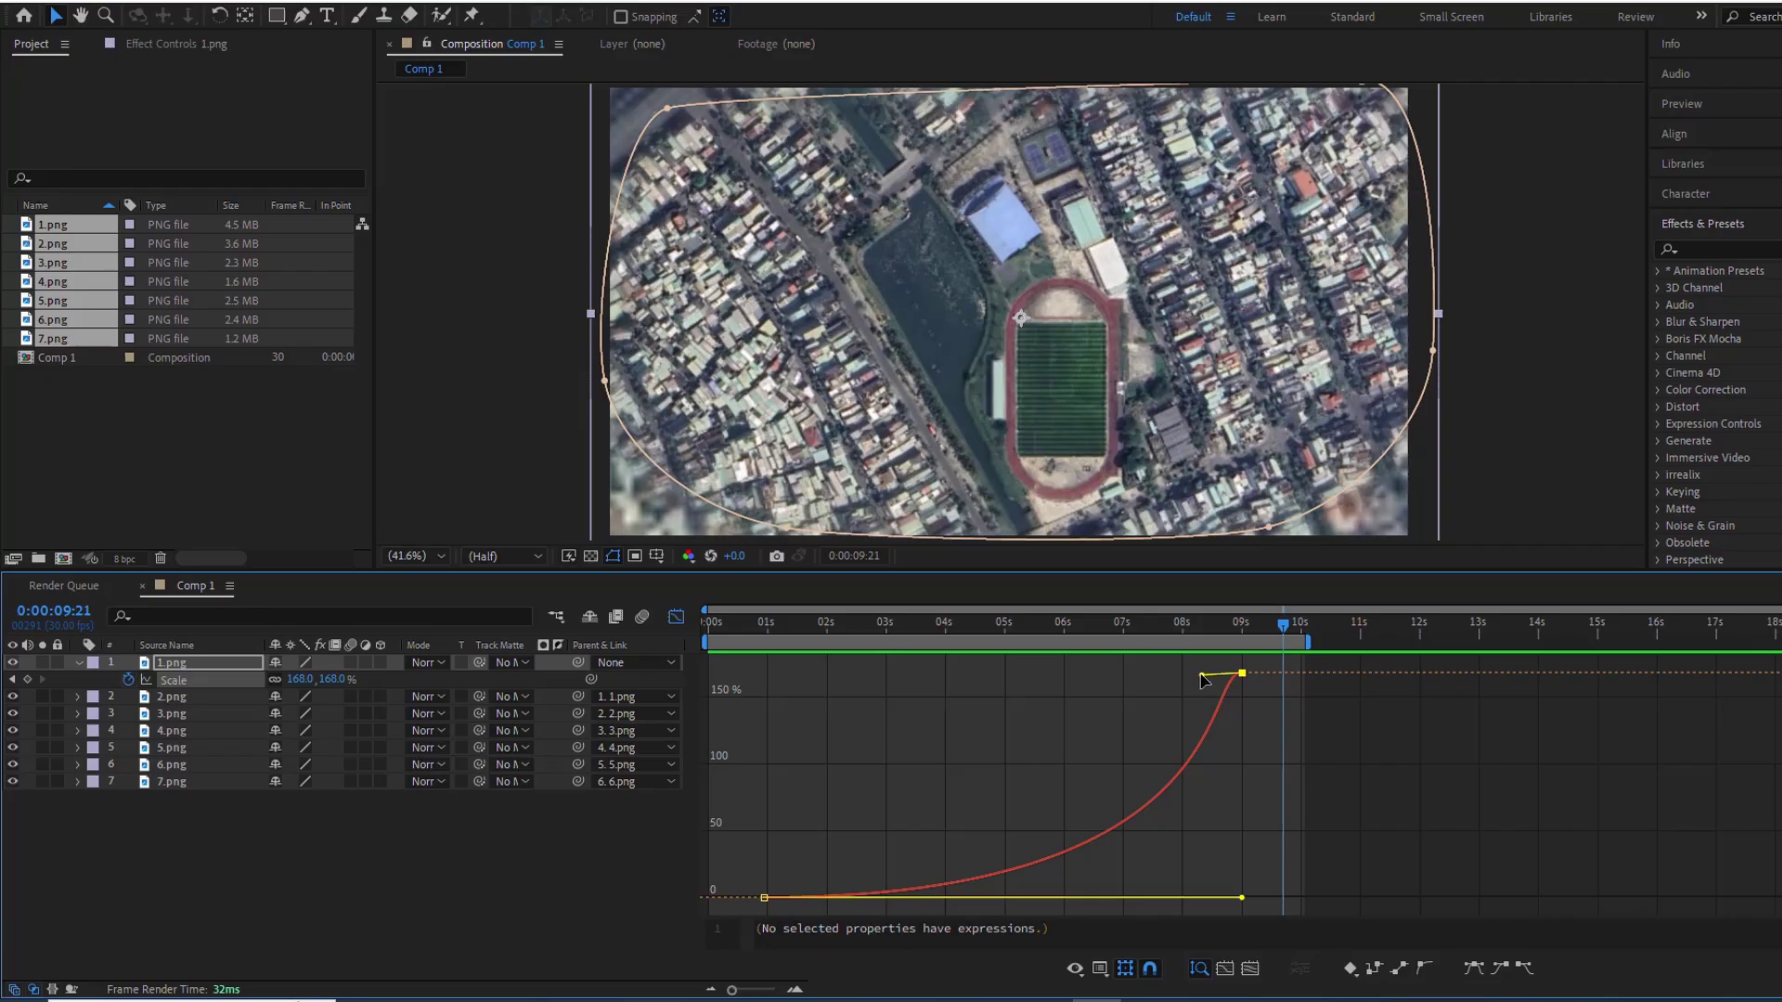
pyautogui.moveTo(1201, 674); pyautogui.dragTo(1204, 675)
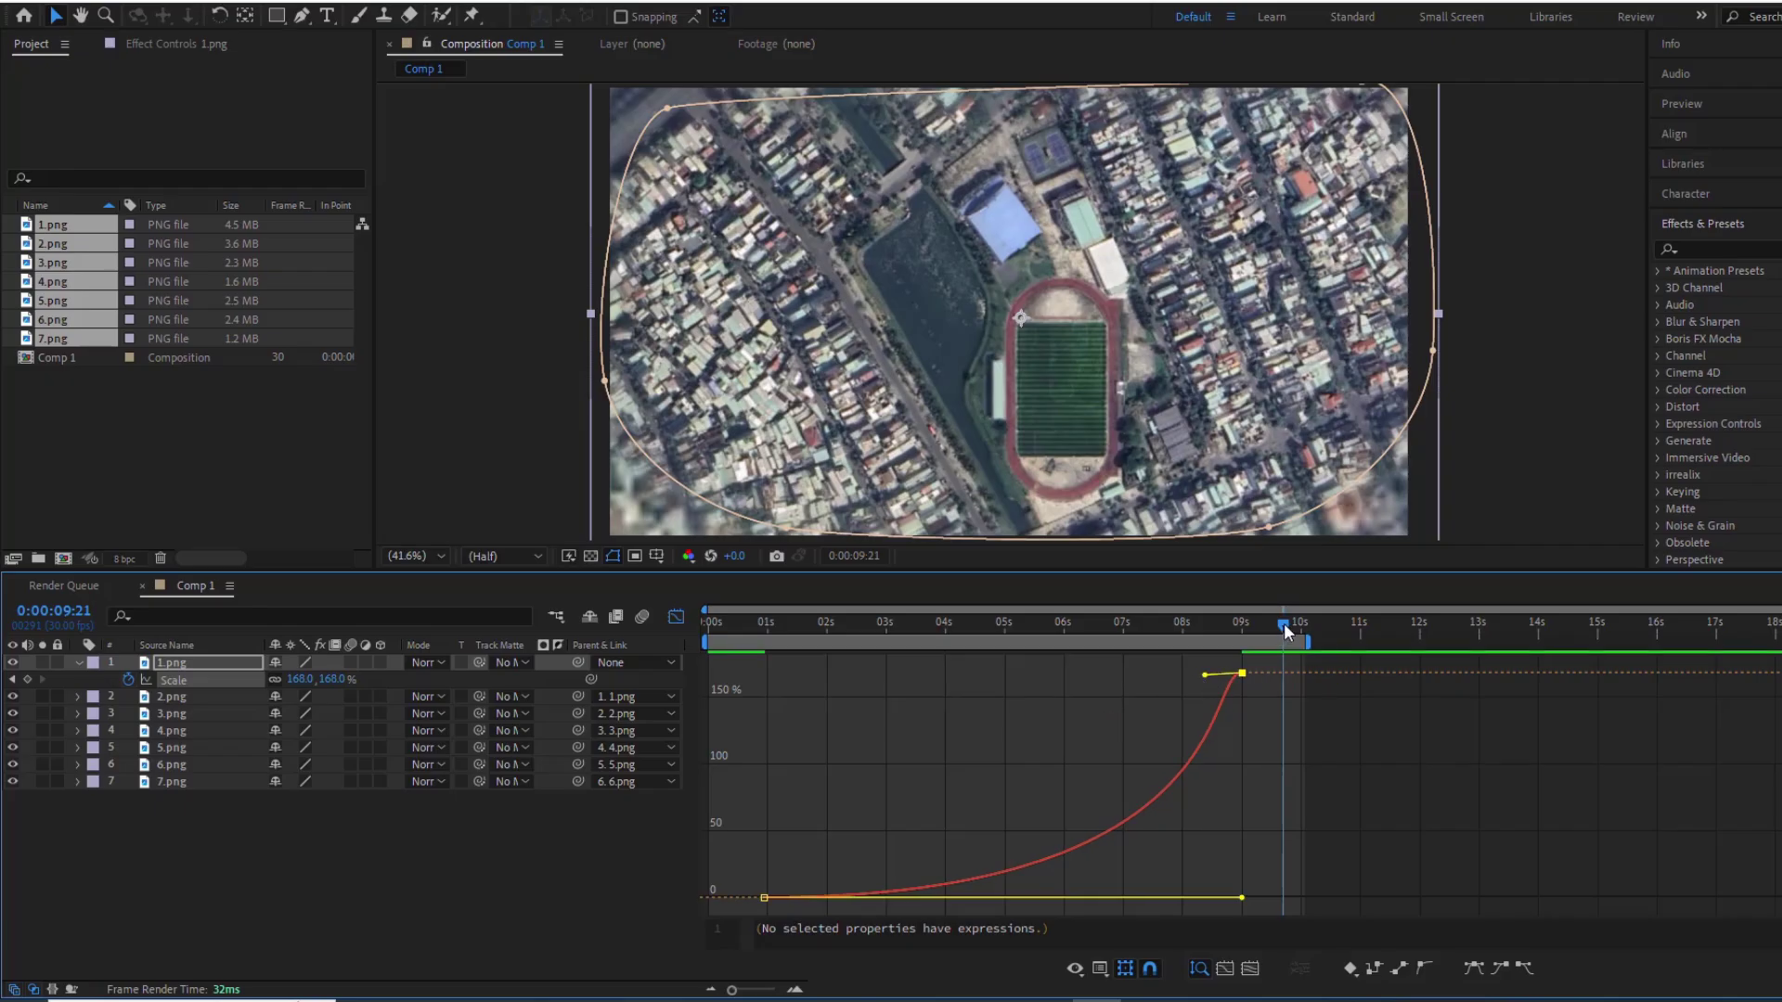
# Scrub back from the end of the zoom and add a scale keyframe to layer 1.png at 0:00:01:01
pyautogui.moveTo(1283, 622); pyautogui.dragTo(1101, 647)
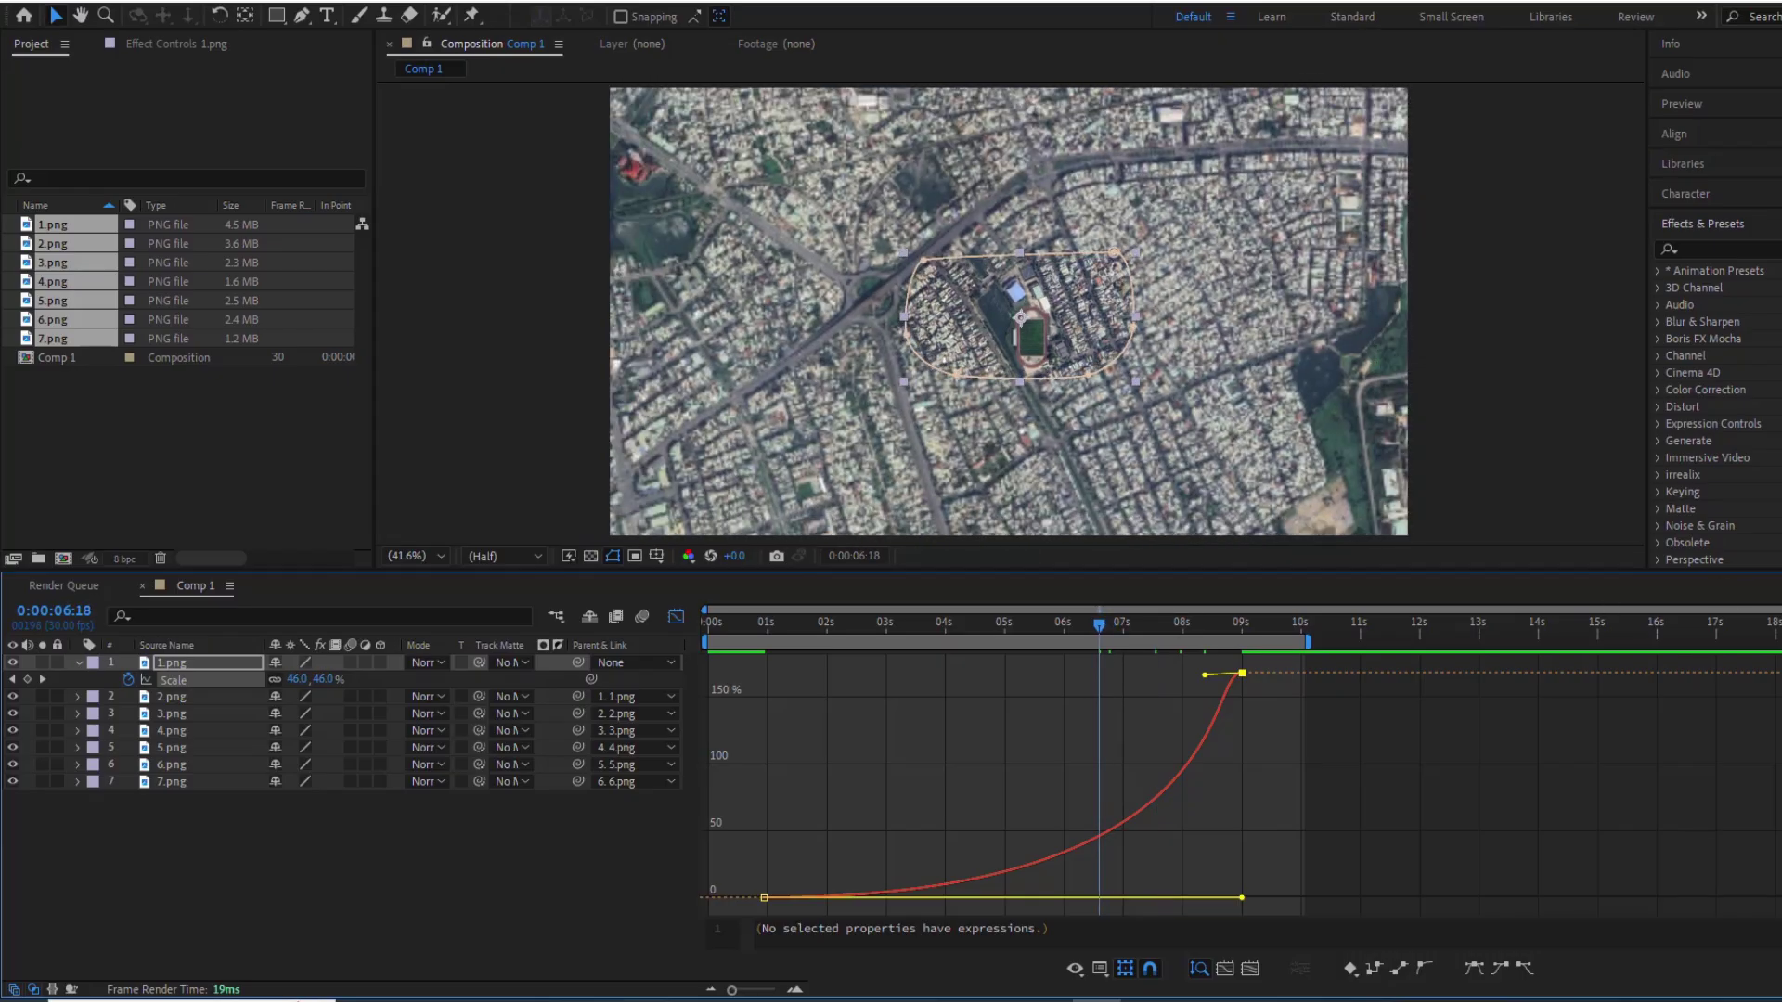
pyautogui.moveTo(1774, 611); pyautogui.dragTo(1566, 613)
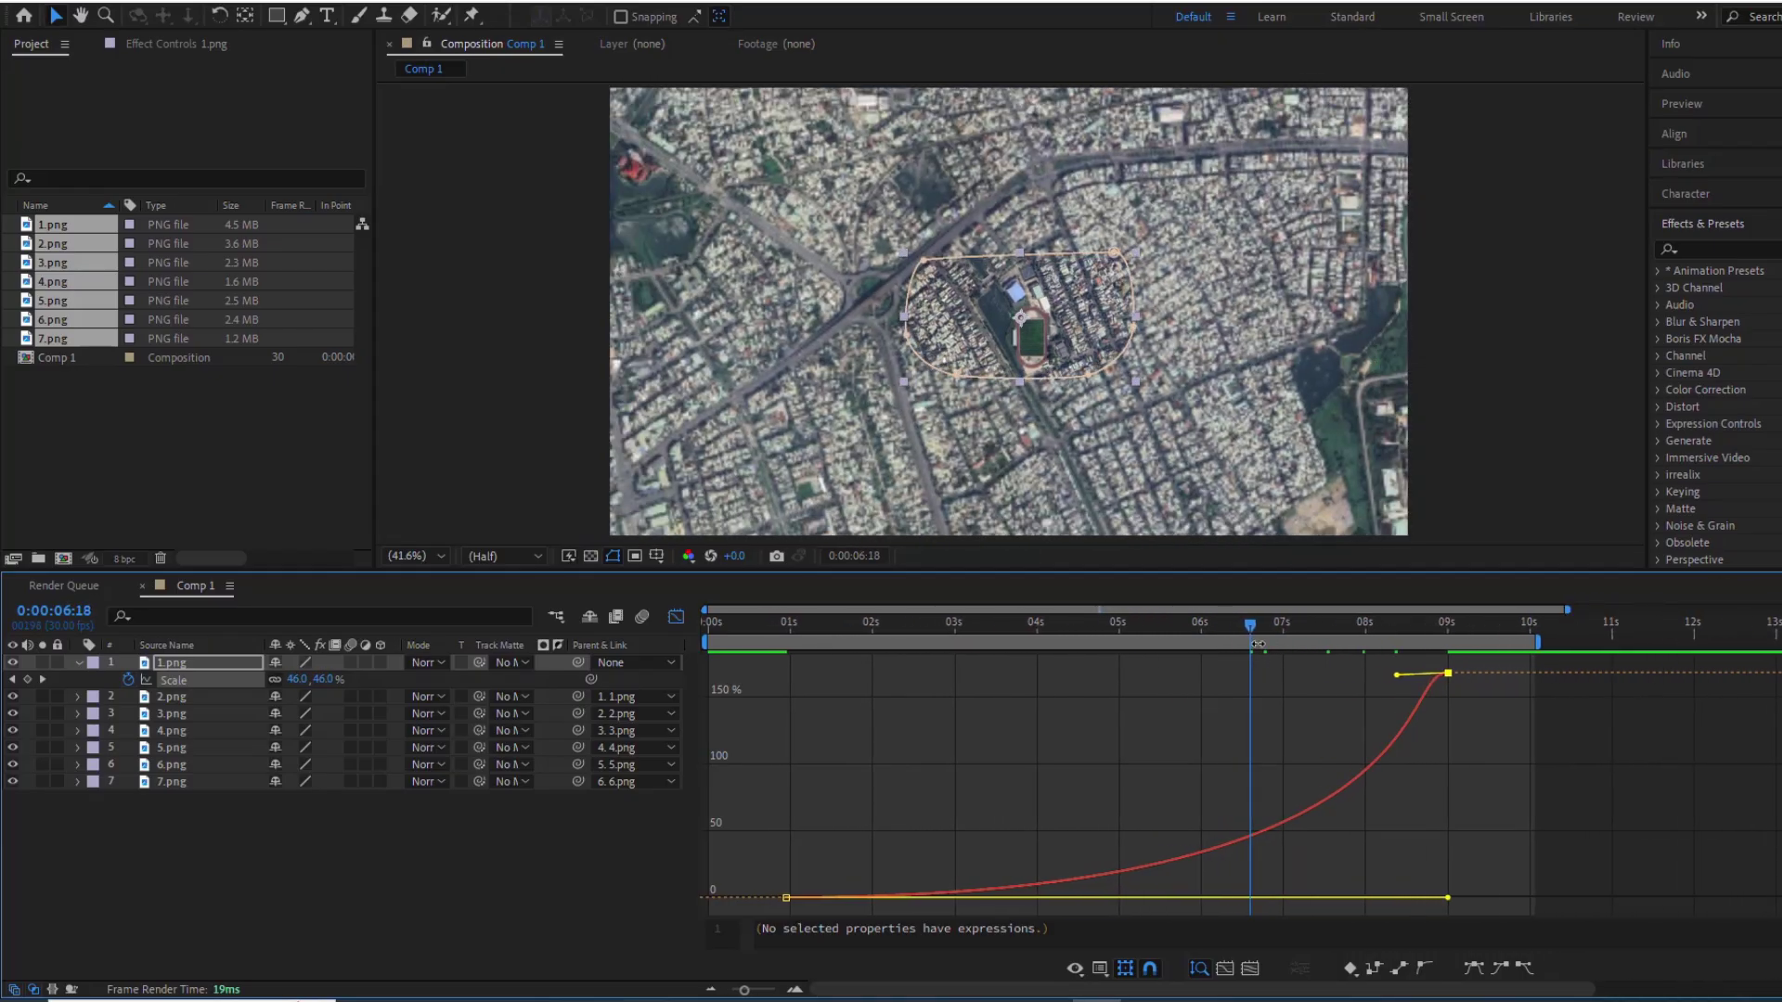
pyautogui.moveTo(1250, 625); pyautogui.dragTo(790, 721)
pyautogui.press('pagedown')
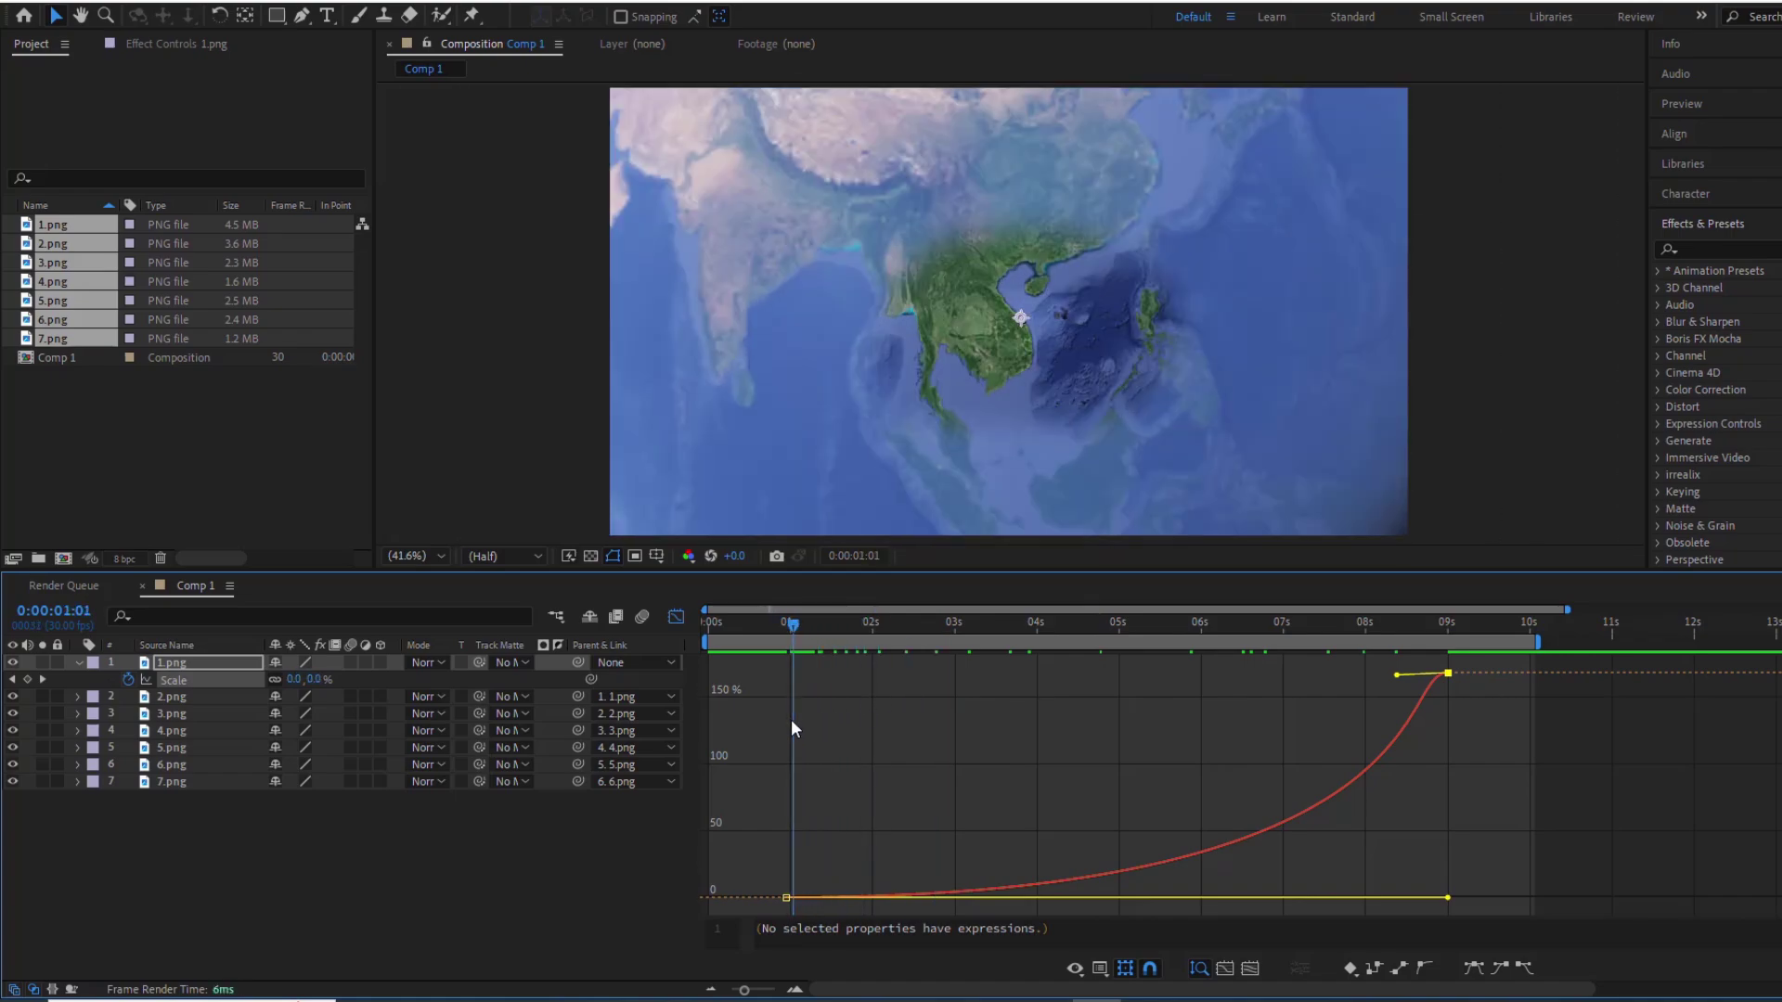
pyautogui.click(26, 680)
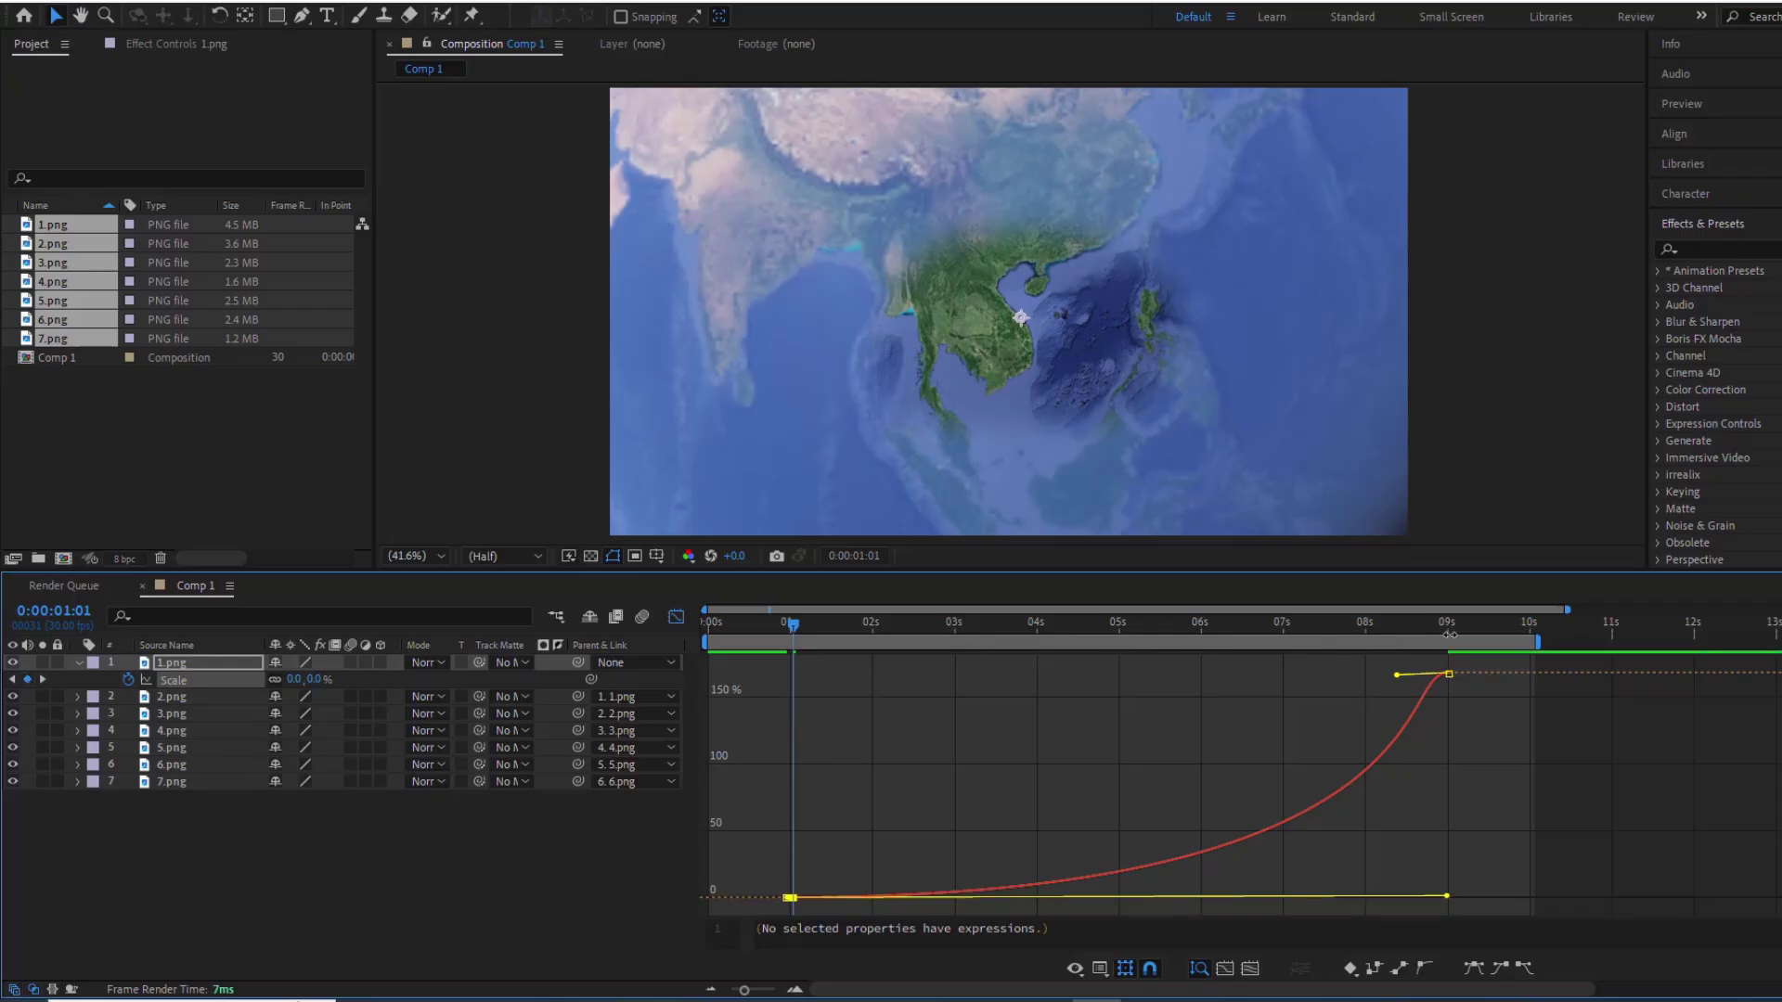
# Move the new scale keyframe to about 1:19, slightly above the baseline, and slightly extend the first keyframe's outgoing handle in an enlarged Graph Editor
pyautogui.moveTo(1568, 609); pyautogui.dragTo(1069, 620)
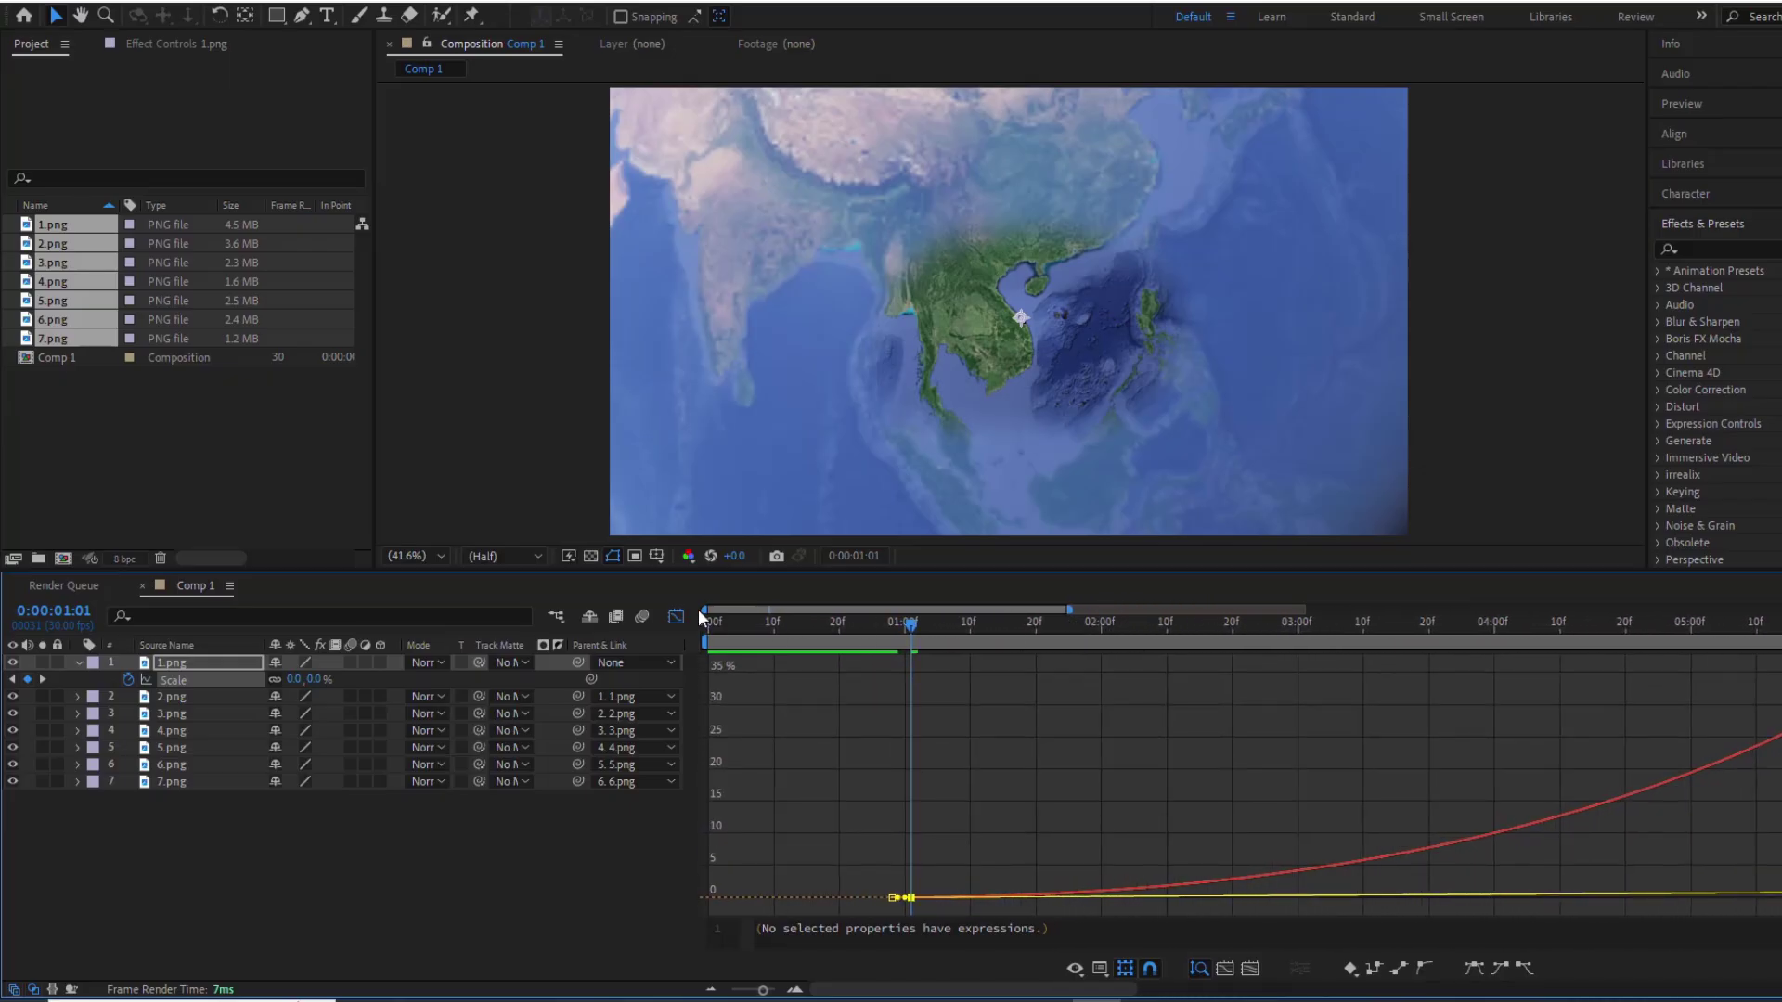
pyautogui.moveTo(702, 609); pyautogui.dragTo(741, 613)
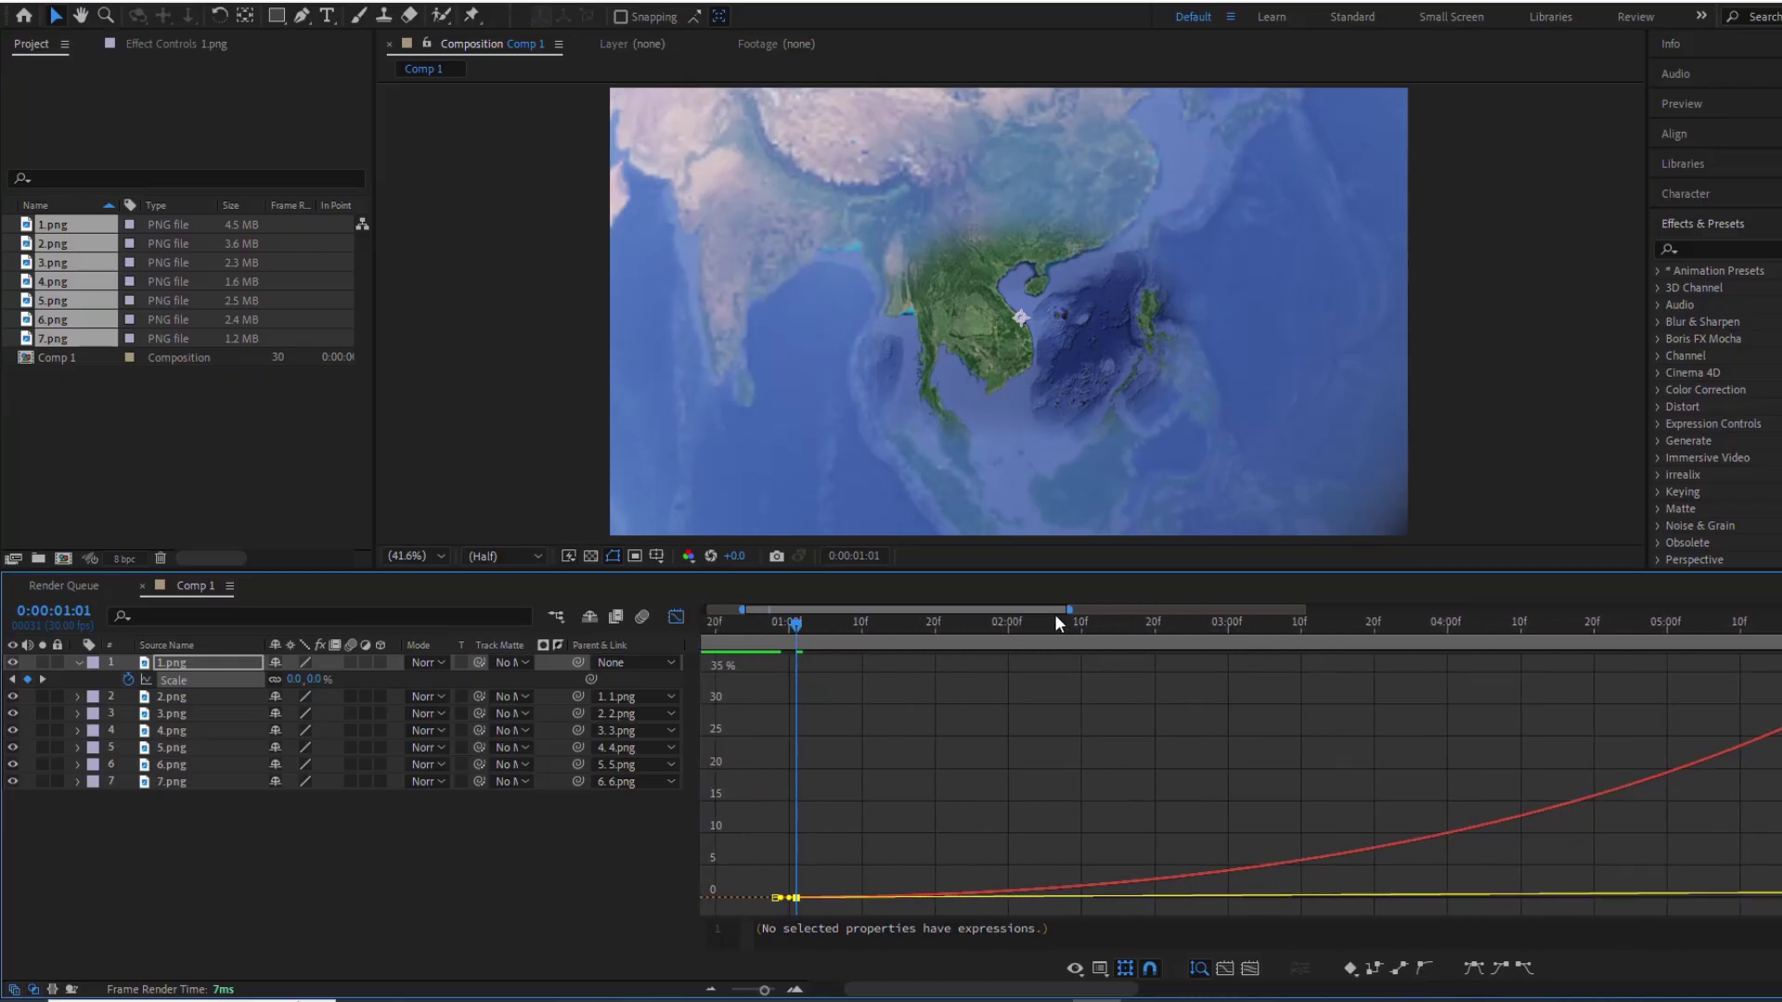
pyautogui.moveTo(1069, 609); pyautogui.dragTo(944, 643)
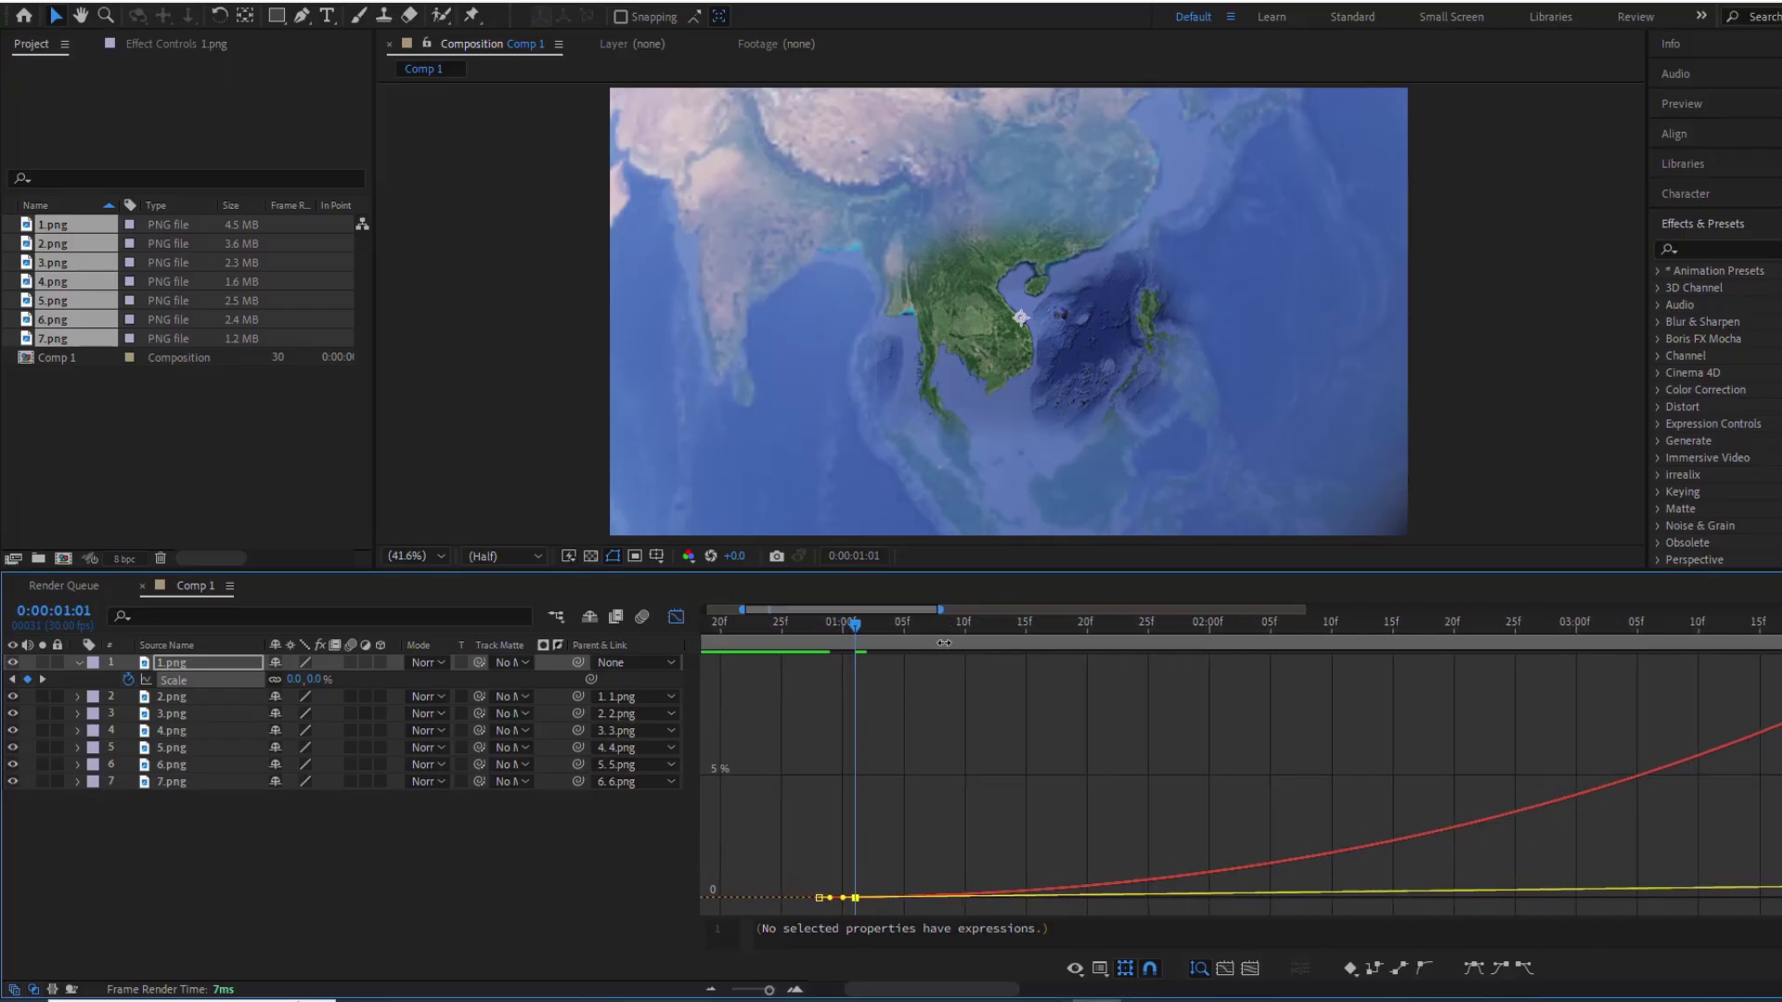
pyautogui.moveTo(881, 895); pyautogui.dragTo(1020, 882)
pyautogui.moveTo(1055, 570); pyautogui.dragTo(1055, 500)
pyautogui.moveTo(1015, 882); pyautogui.dragTo(1075, 883)
pyautogui.moveTo(911, 893); pyautogui.dragTo(918, 893)
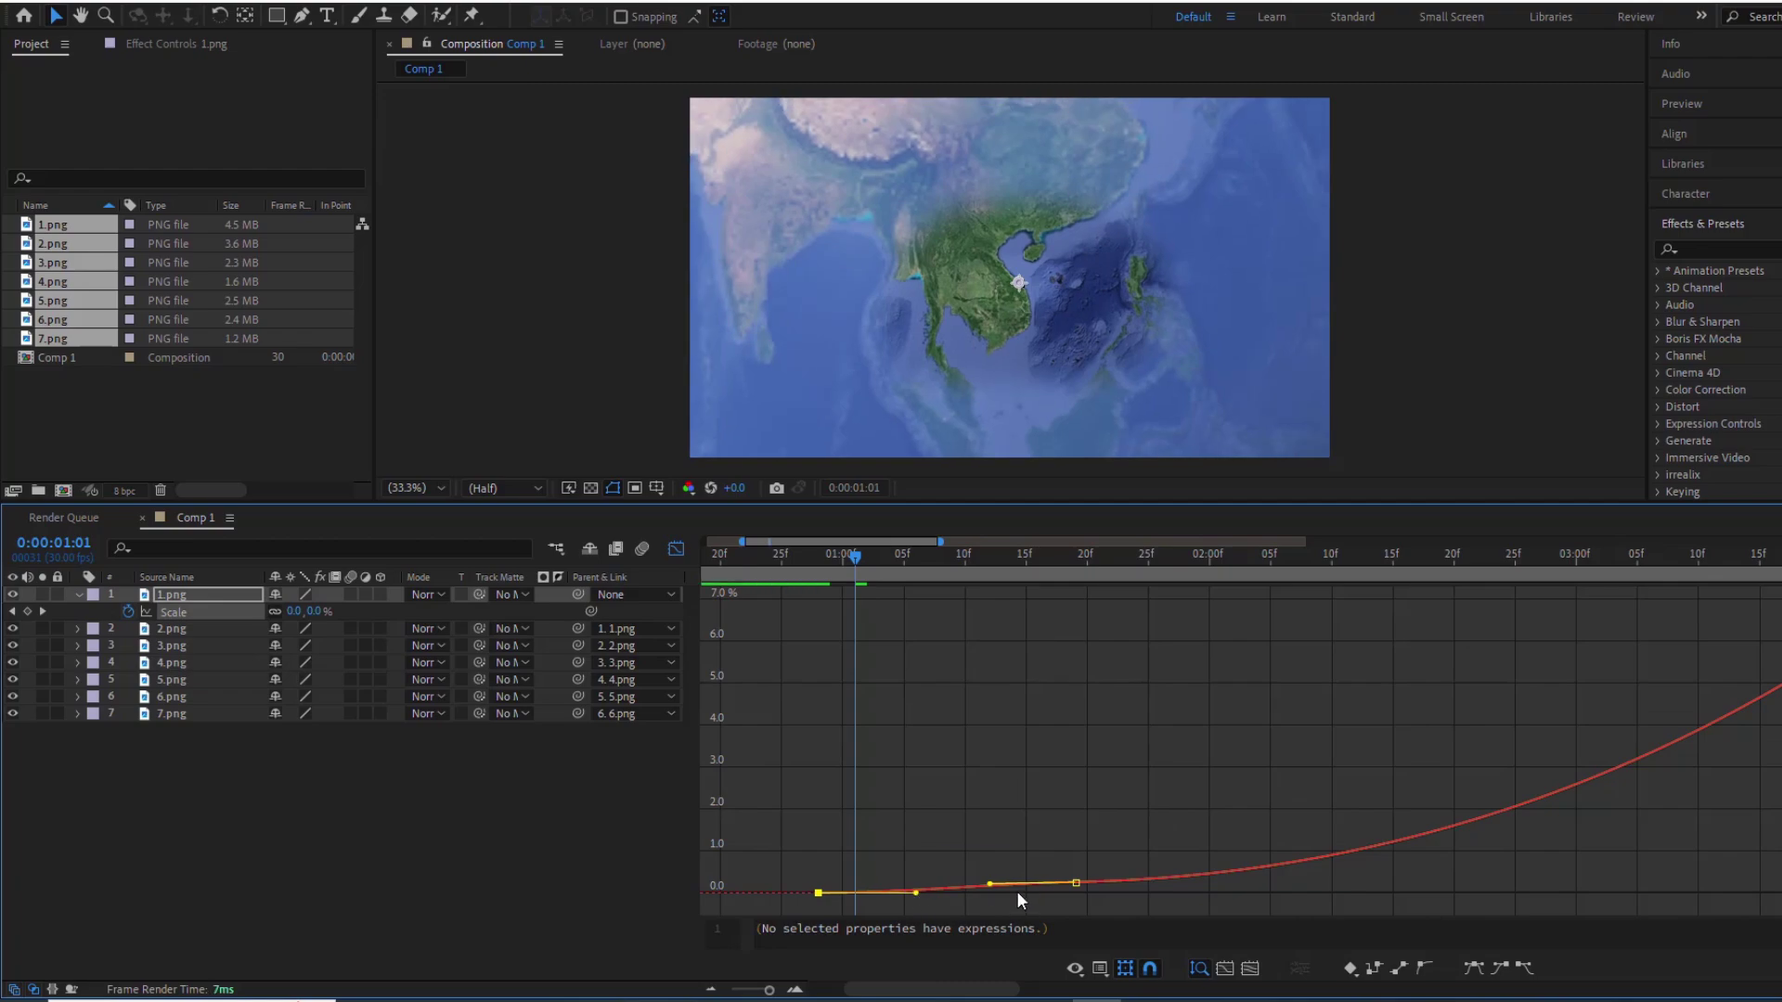
# Preview the start of the zoom, move the middle scale keyframe to about 2:16, and preview again
pyautogui.moveTo(855, 561); pyautogui.dragTo(805, 583)
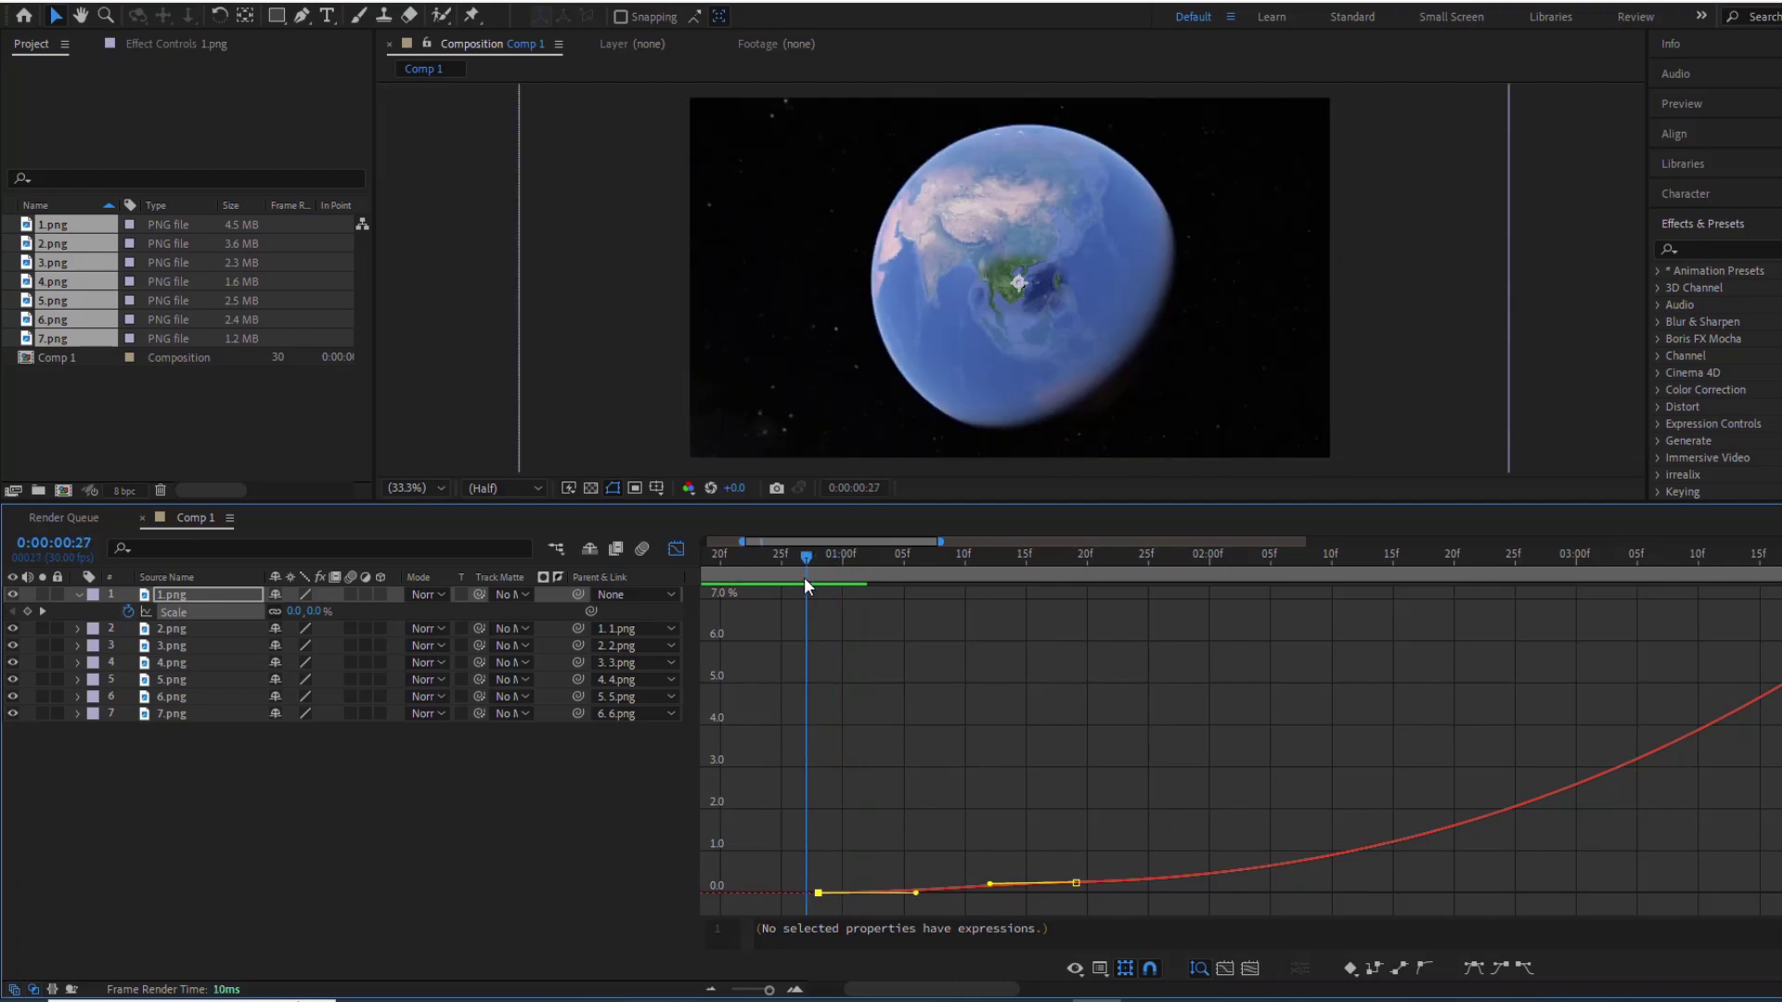
pyautogui.press('space')
pyautogui.press('space')
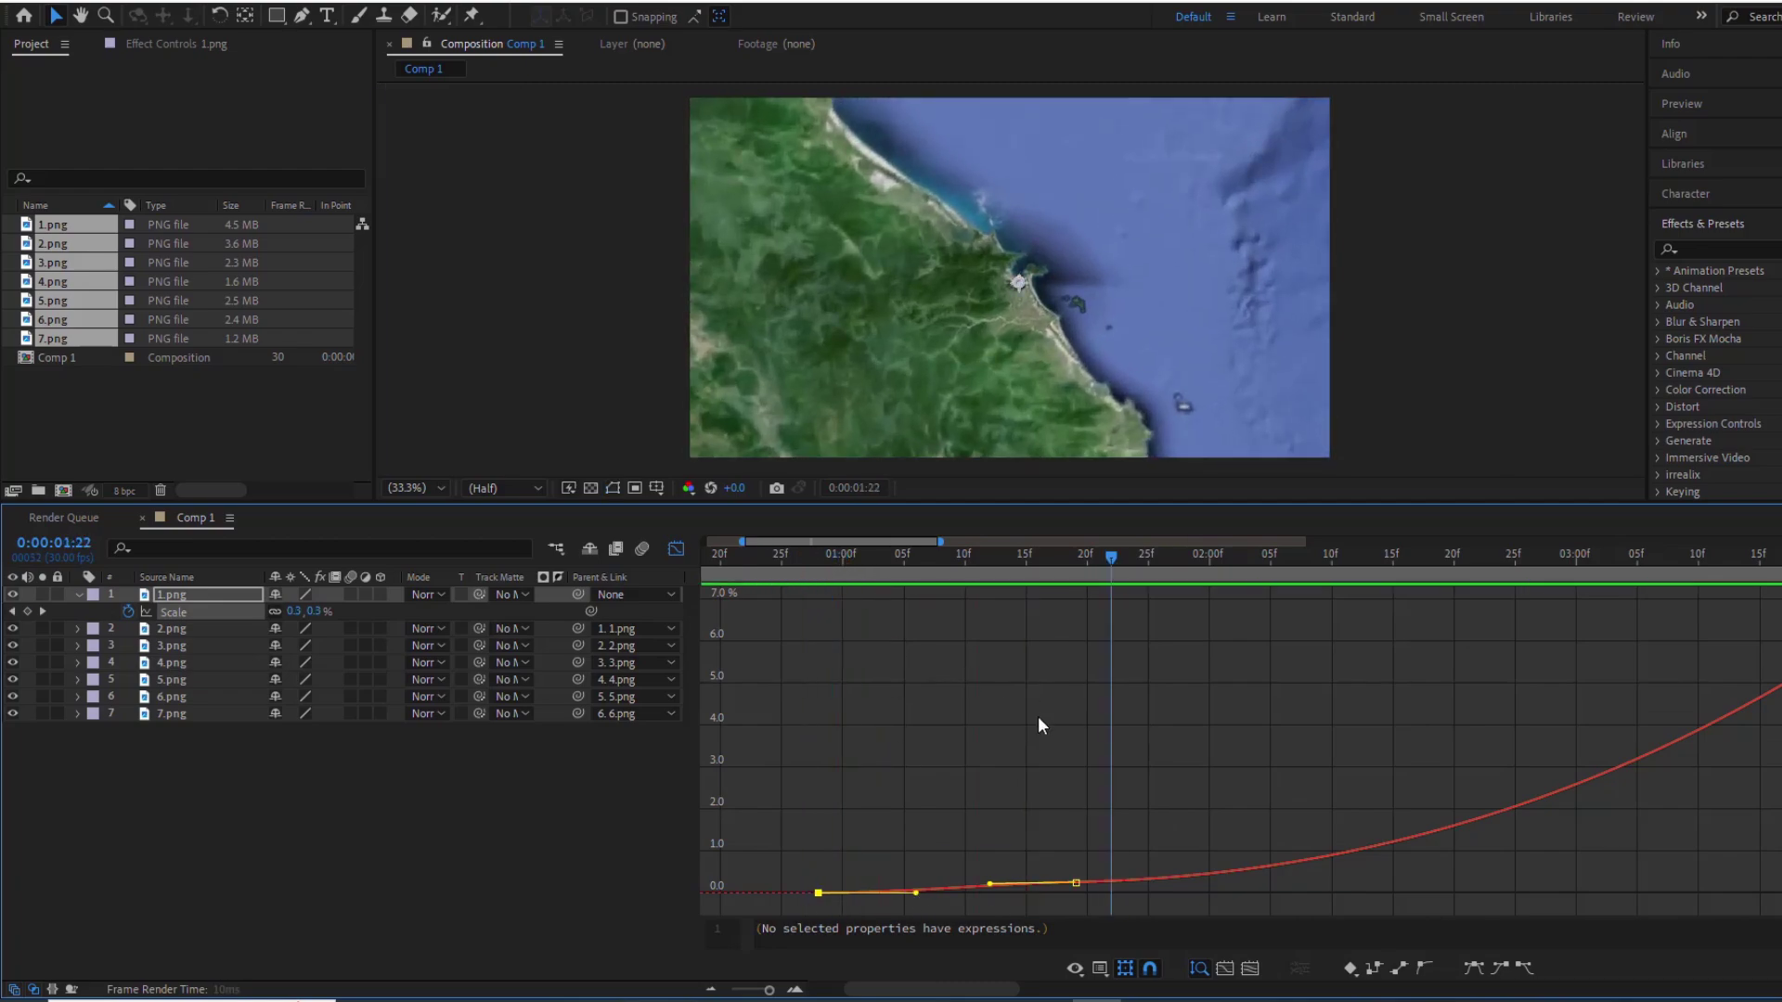
pyautogui.moveTo(1073, 881); pyautogui.dragTo(1403, 883)
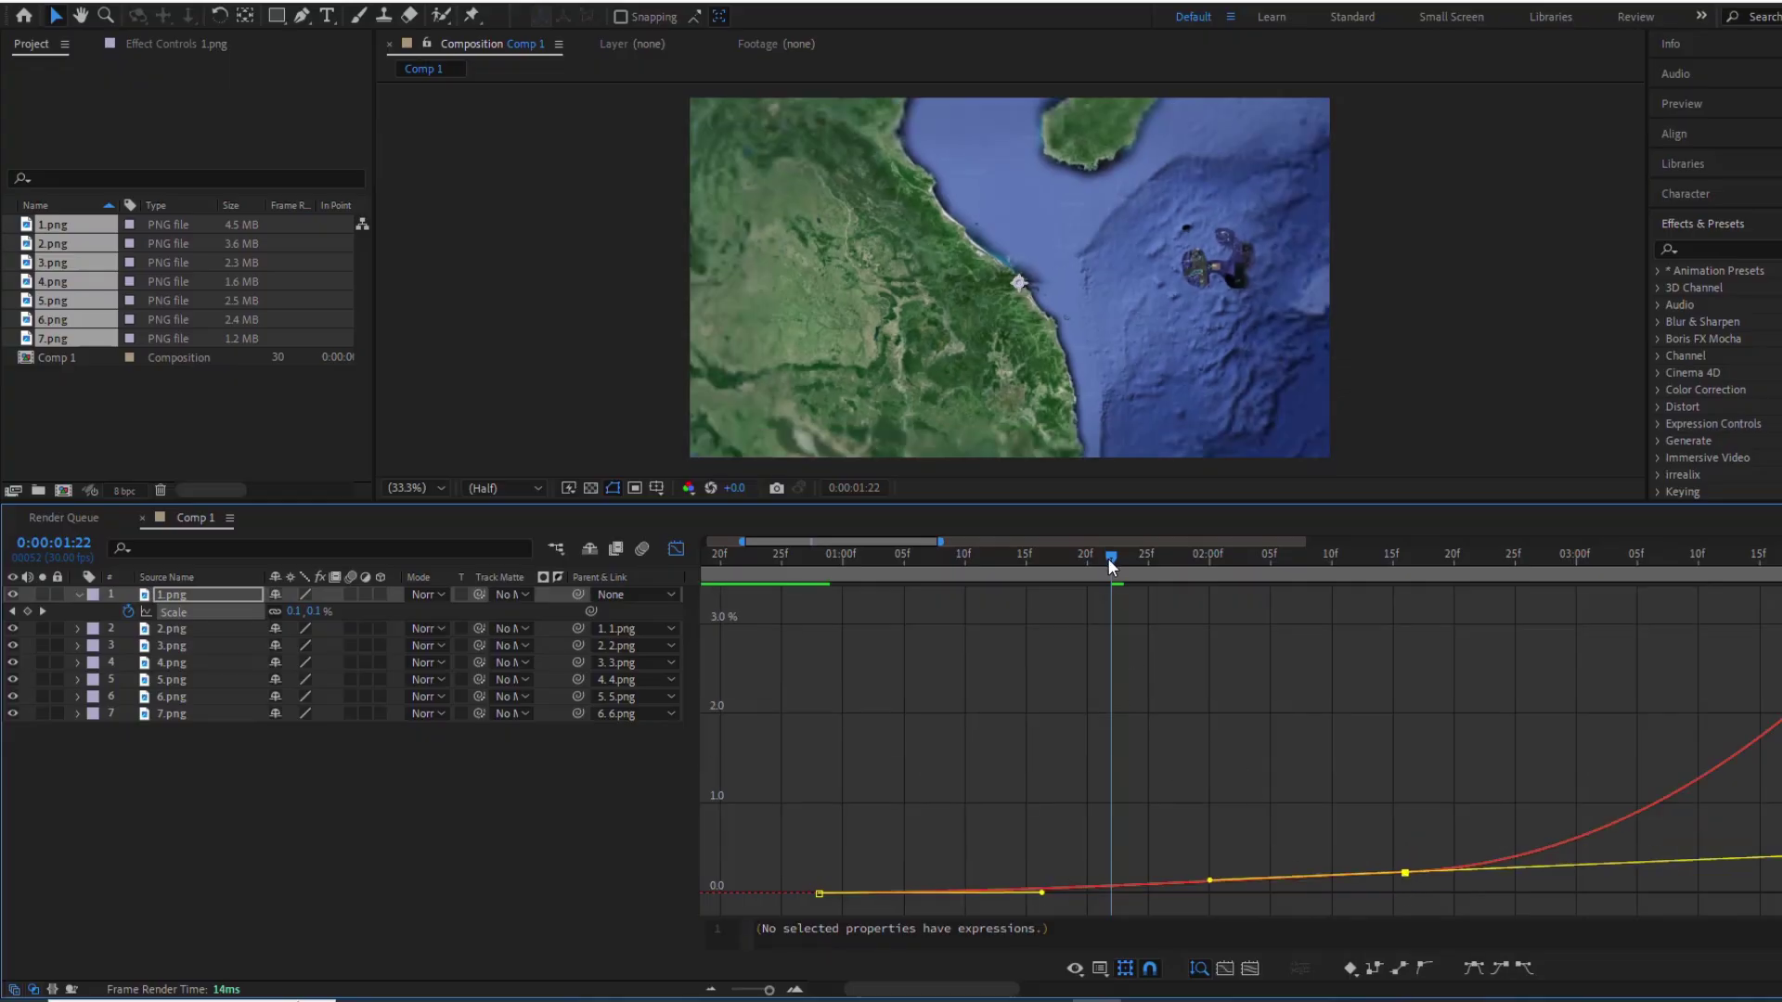
pyautogui.moveTo(1106, 559); pyautogui.dragTo(799, 612)
pyautogui.press('space')
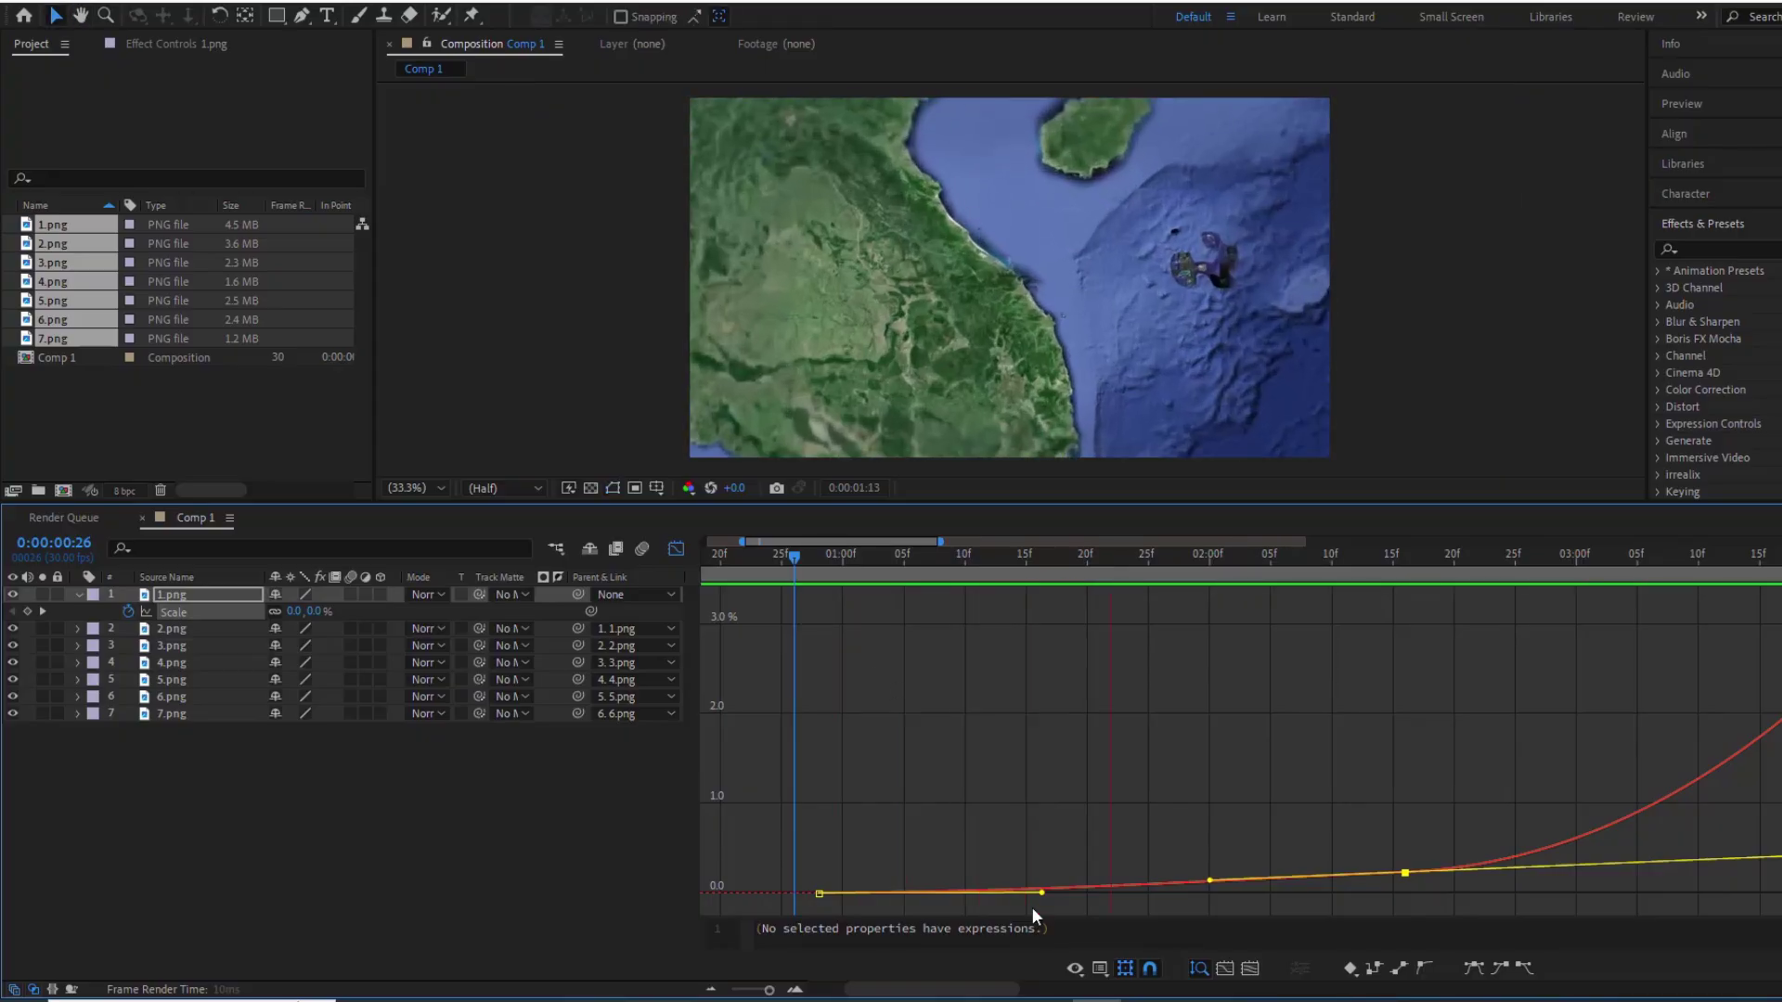
# Extend the first scale keyframe's handle to about 2:15, shorten the middle keyframe's incoming handle, and preview the start
pyautogui.moveTo(1041, 892); pyautogui.dragTo(1388, 890)
pyautogui.moveTo(1209, 884); pyautogui.dragTo(1293, 881)
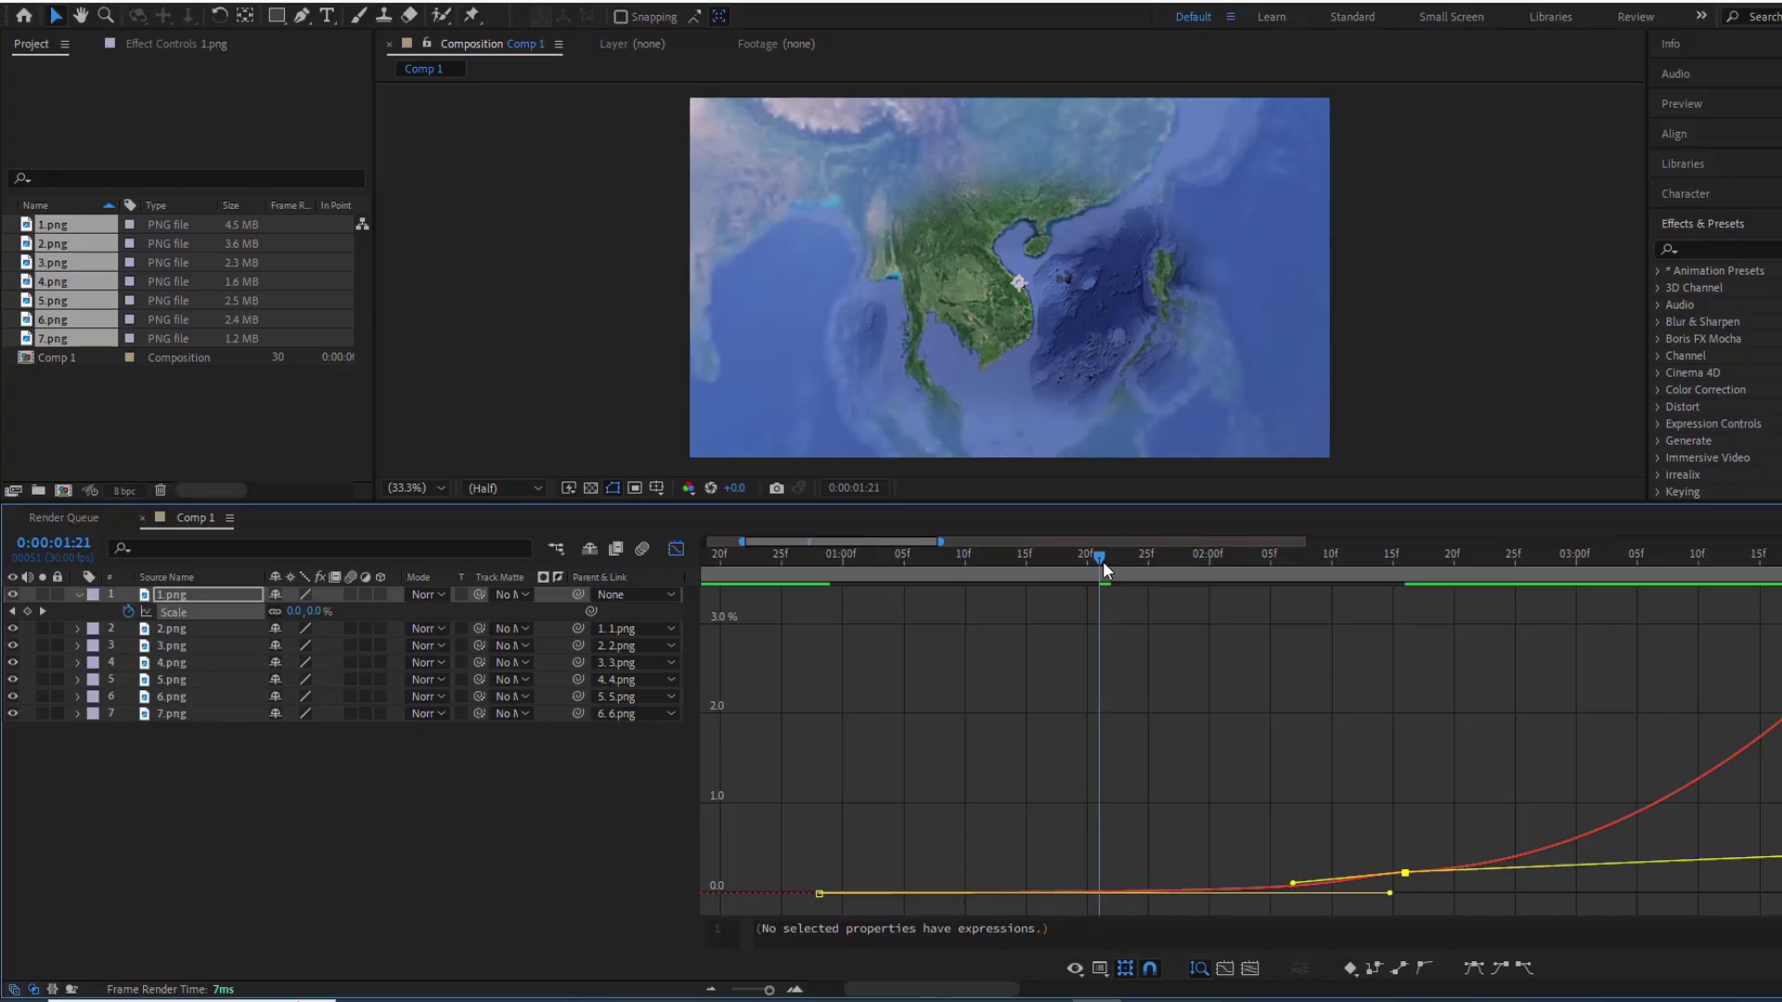
pyautogui.moveTo(1099, 561); pyautogui.dragTo(794, 612)
pyautogui.press('space')
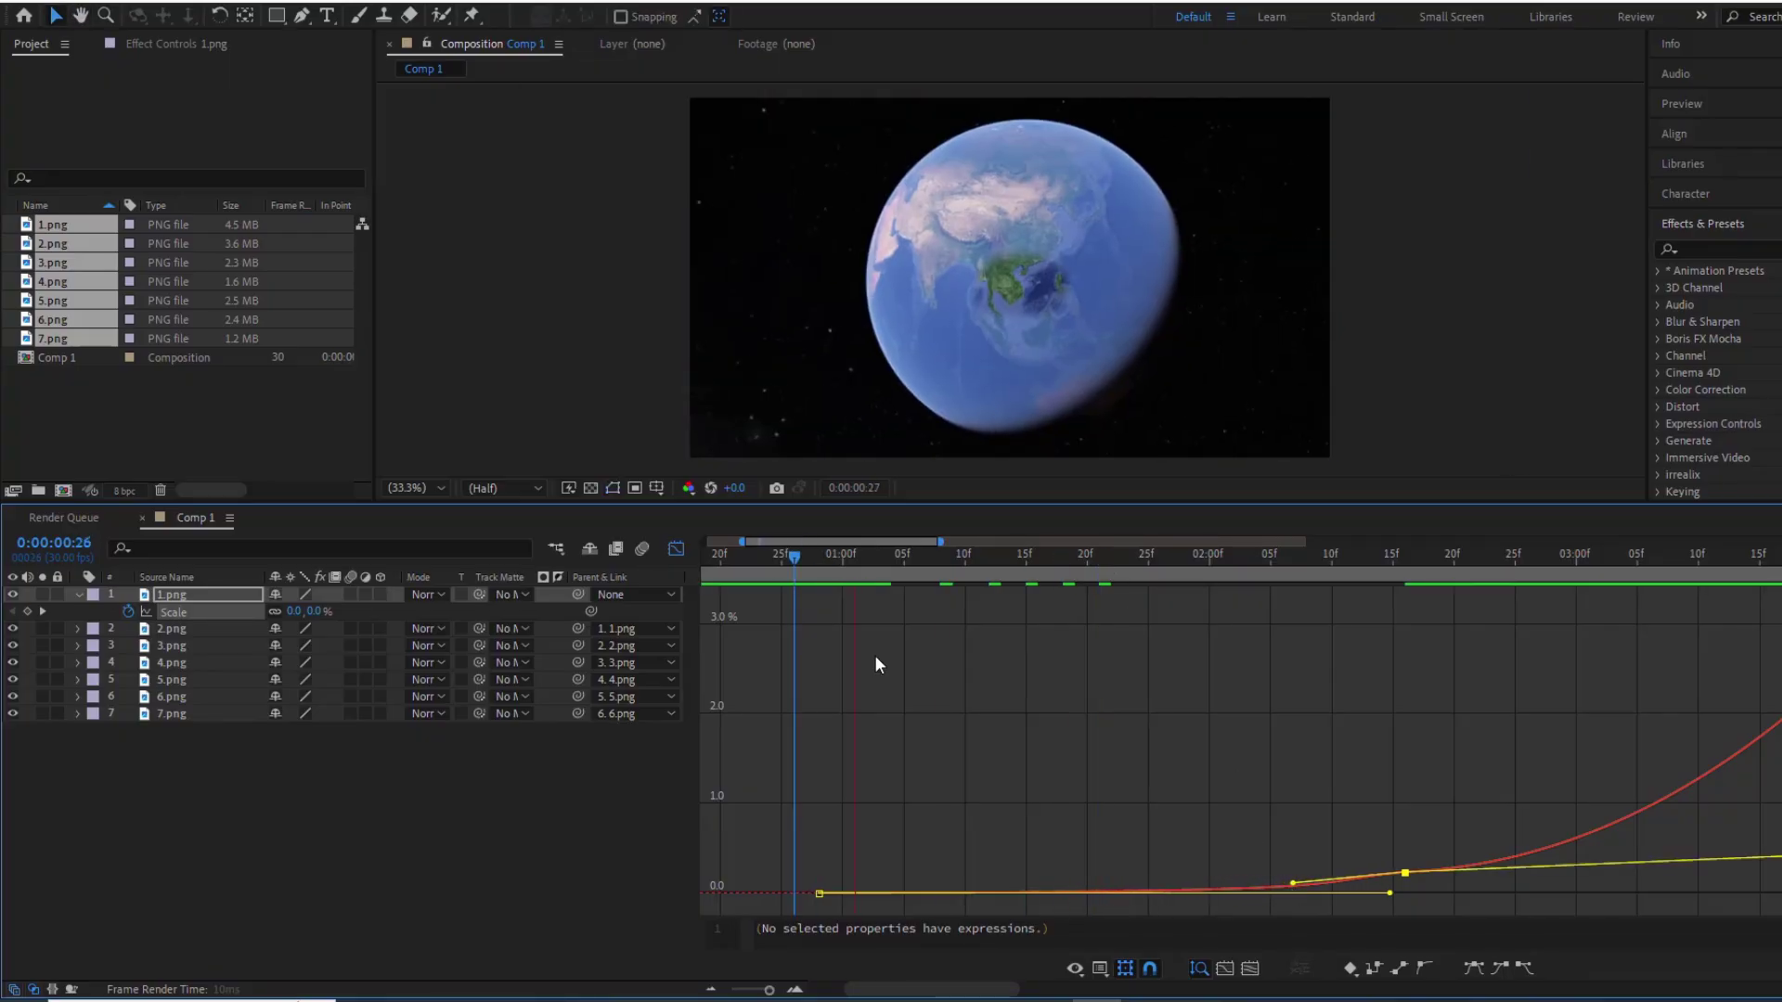
pyautogui.press('space')
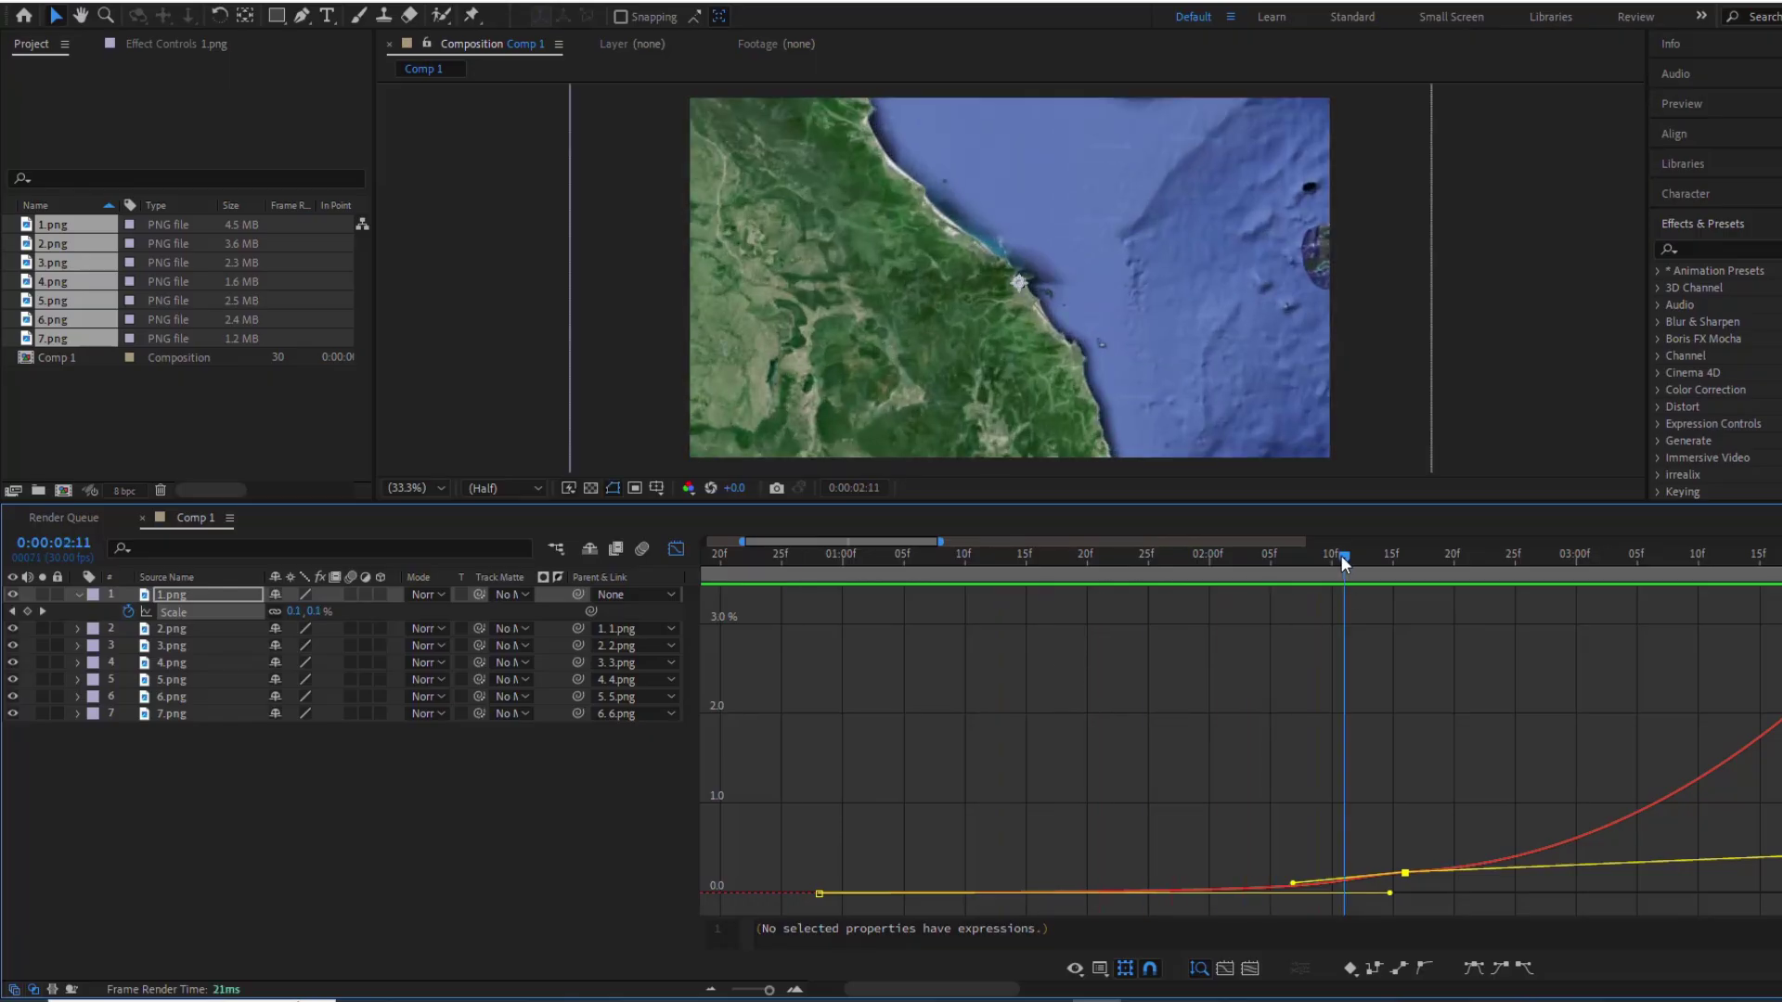
# Replay the opening of the zoom, move the middle scale keyframe to about 2:25, and preview the change
pyautogui.moveTo(1344, 556); pyautogui.dragTo(781, 664)
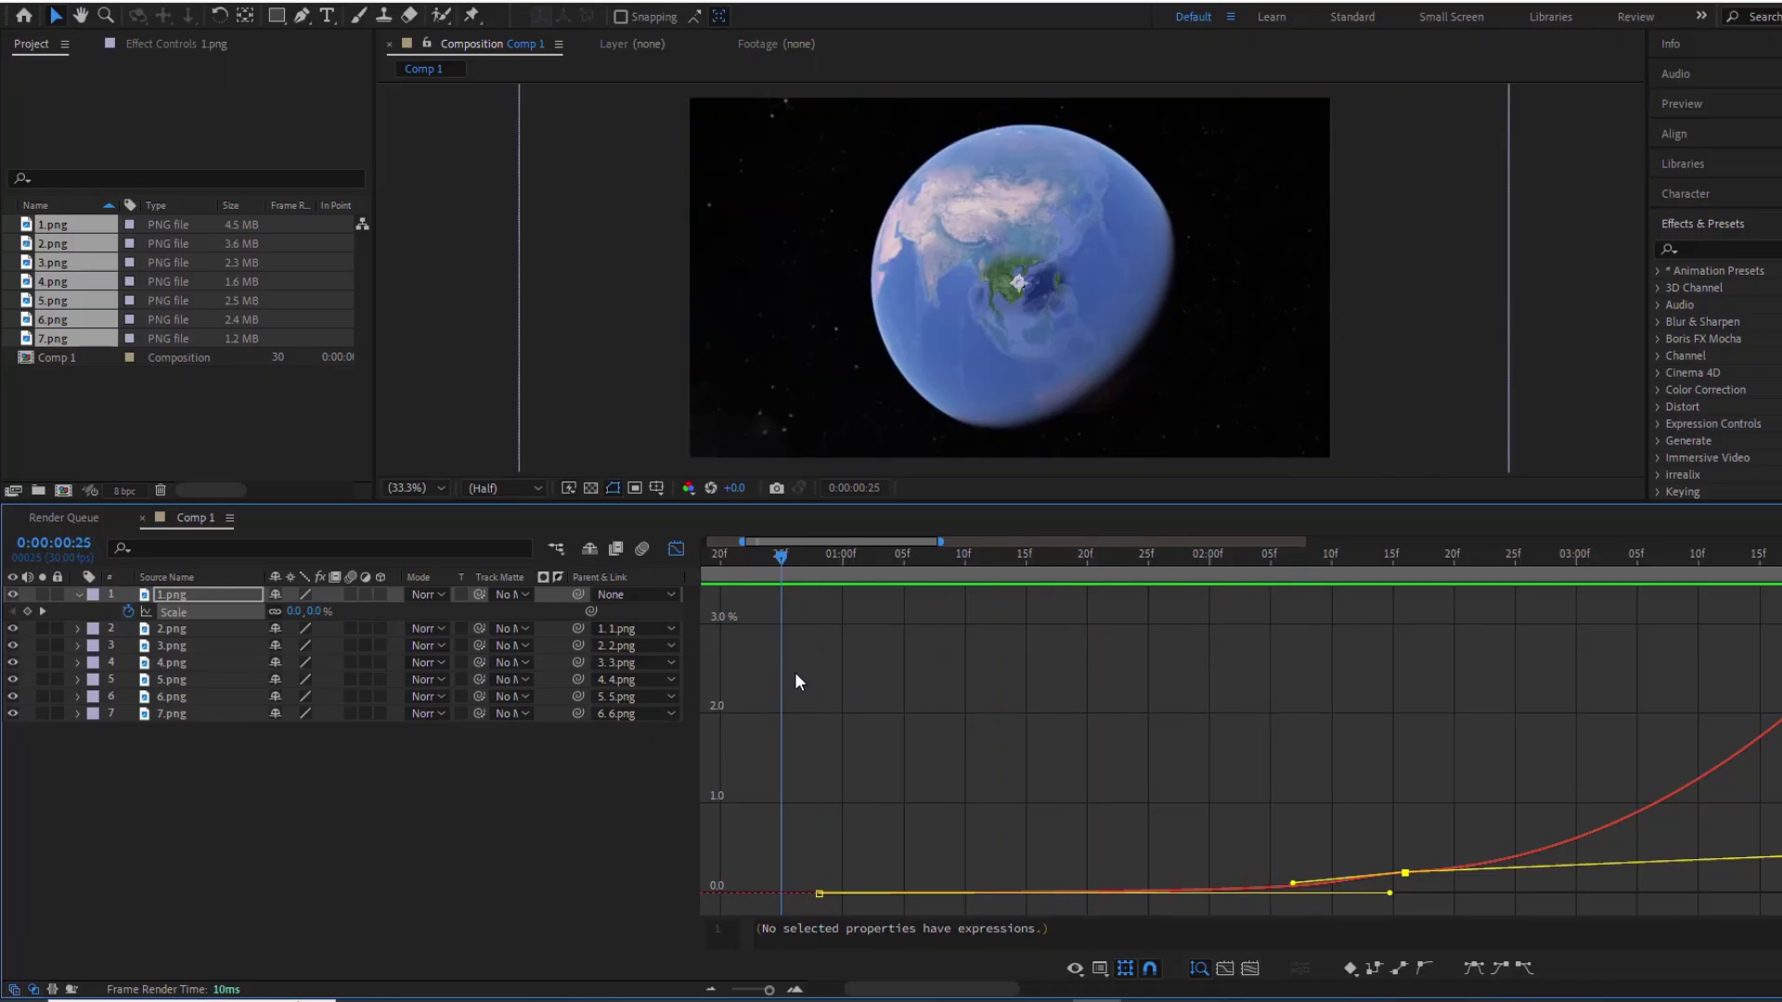
pyautogui.press('space')
pyautogui.press('space')
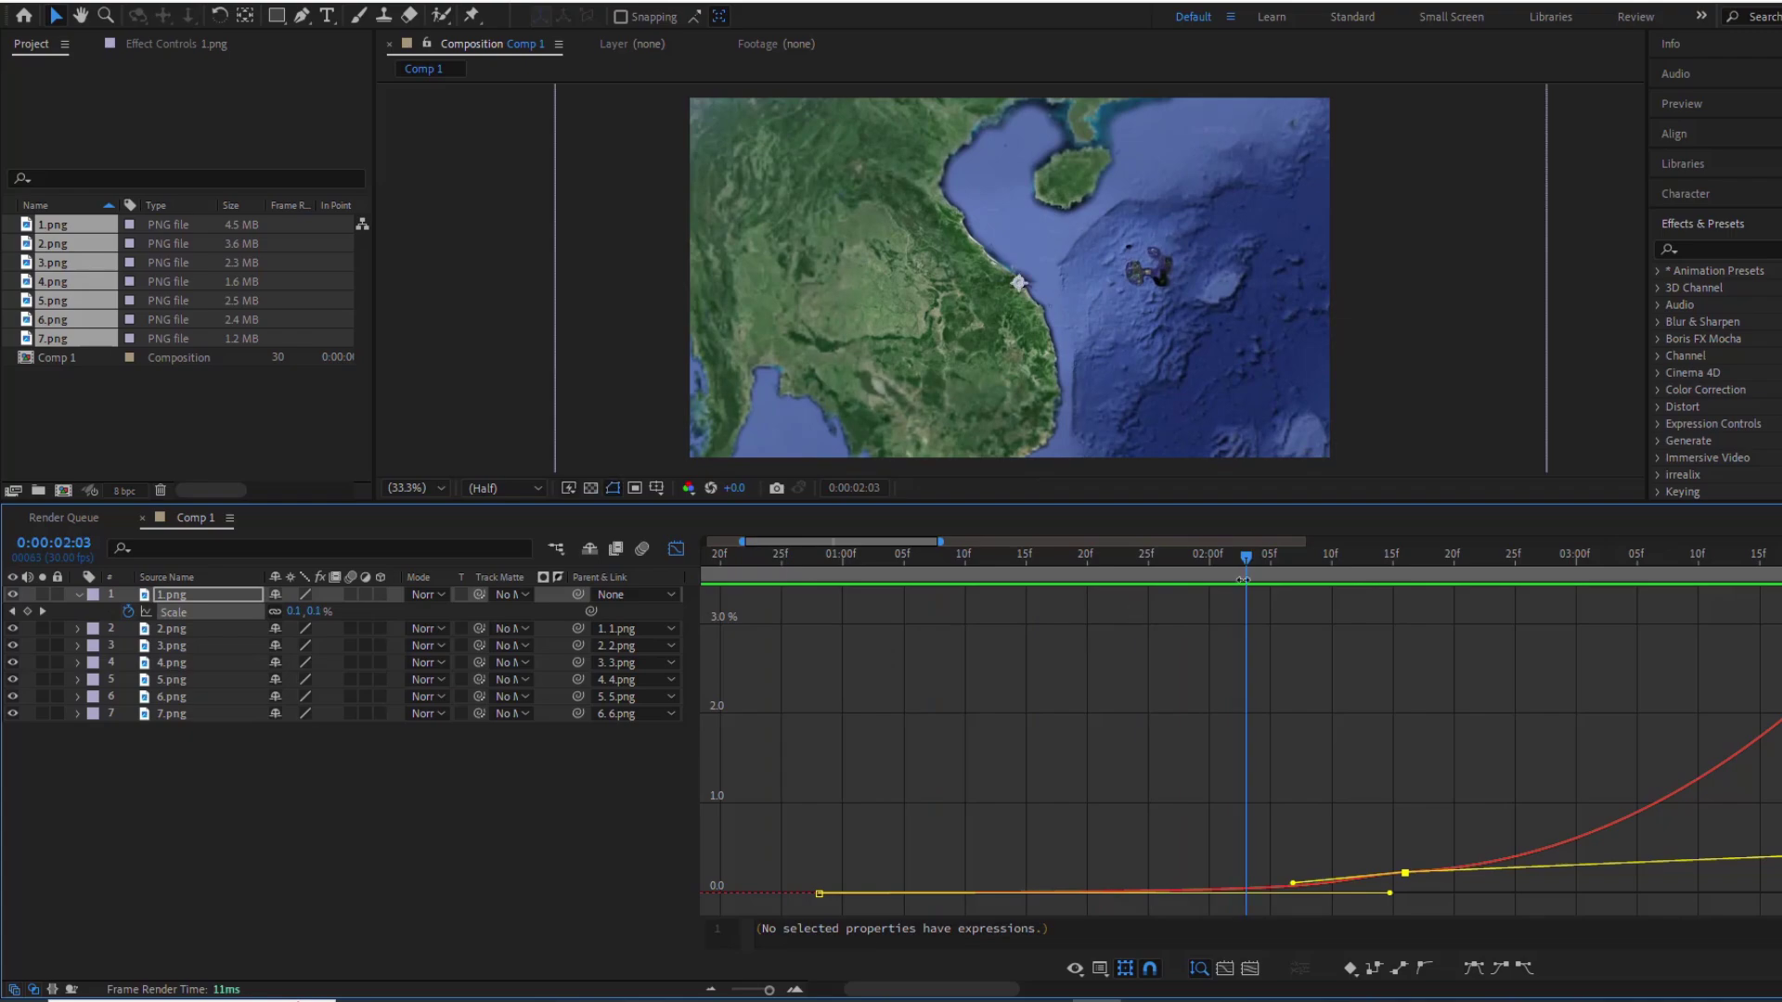
pyautogui.moveTo(1247, 557); pyautogui.dragTo(917, 605)
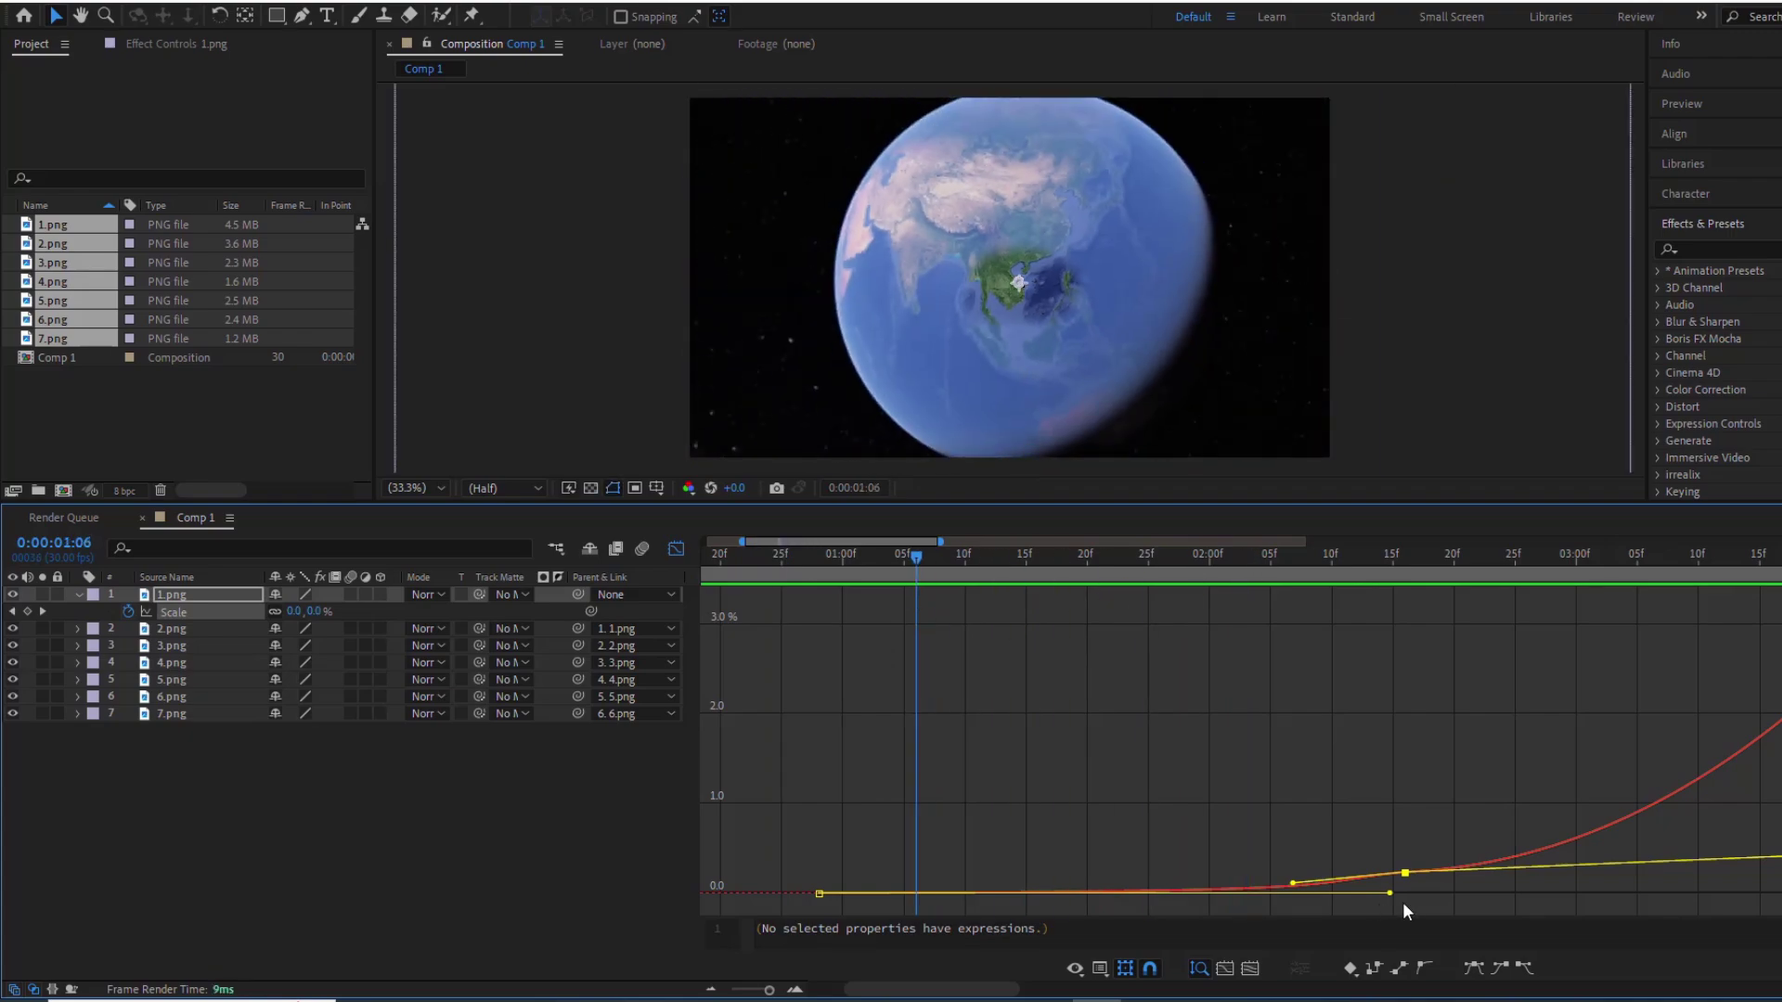
pyautogui.moveTo(1406, 873); pyautogui.dragTo(1446, 864)
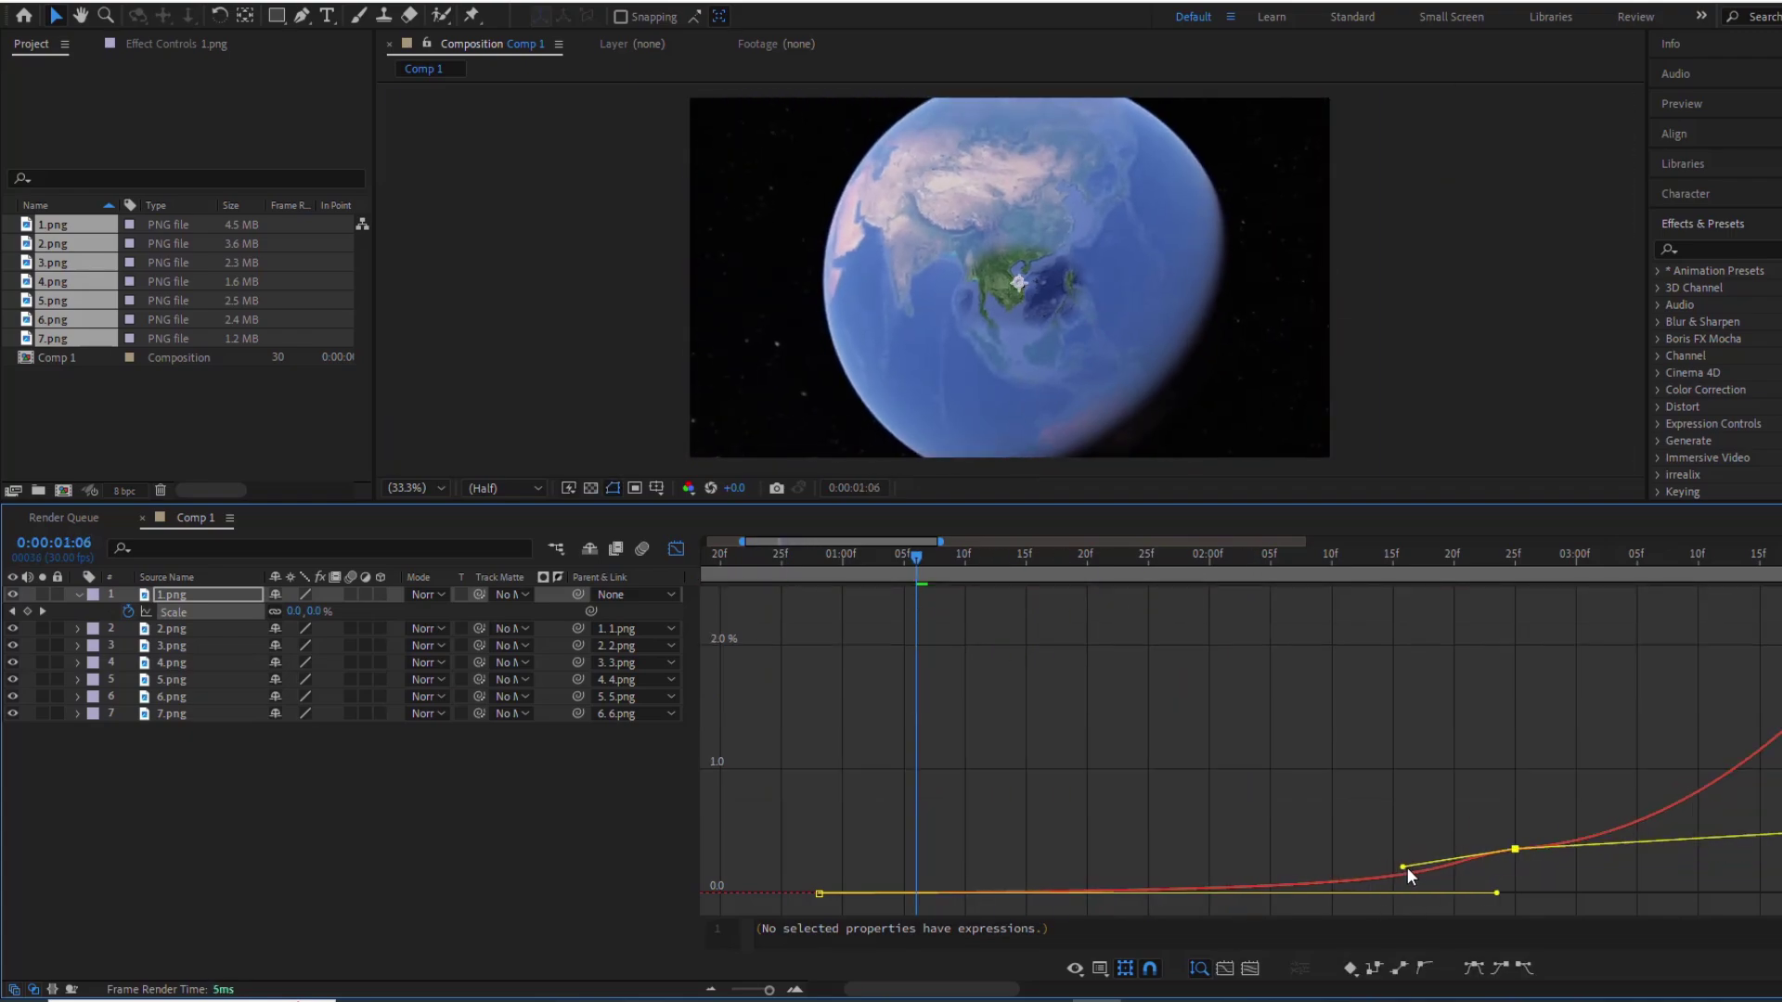
pyautogui.press('space')
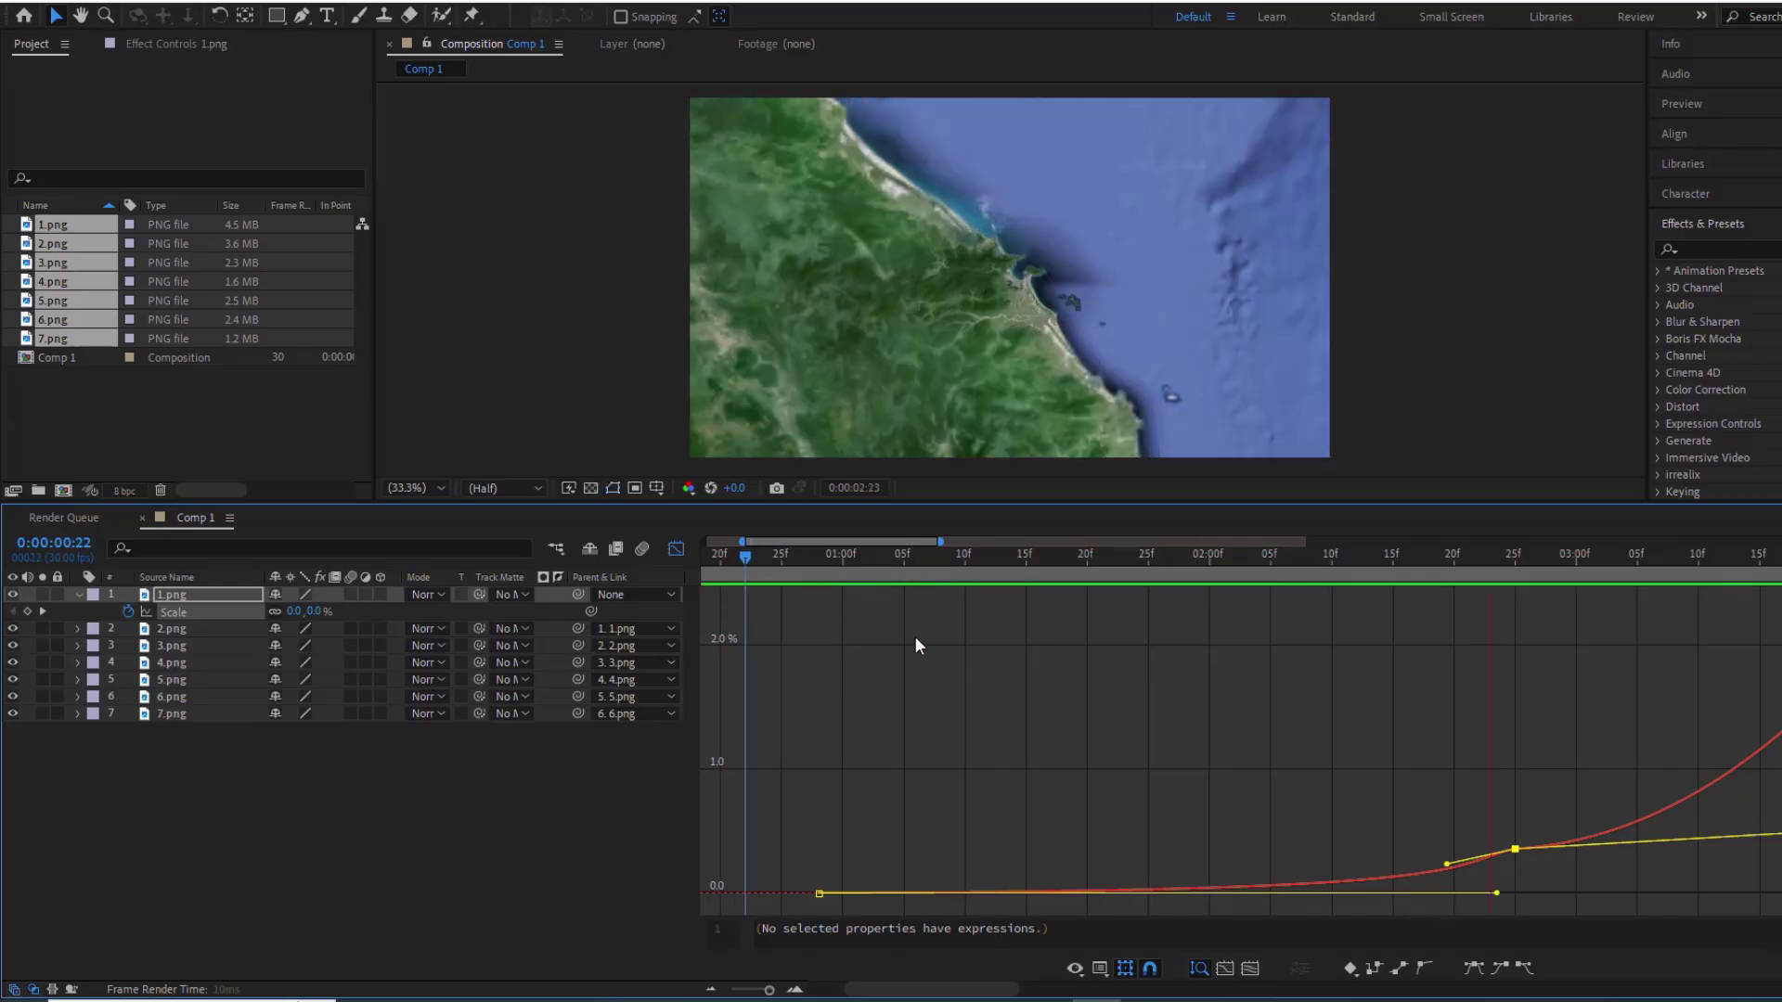
# Raise the middle scale keyframe's outgoing handle to steepen the curve and preview from the beginning
pyautogui.moveTo(1038, 541); pyautogui.dragTo(1283, 546)
pyautogui.moveTo(1671, 897); pyautogui.dragTo(1480, 861)
pyautogui.moveTo(1047, 542); pyautogui.dragTo(869, 542)
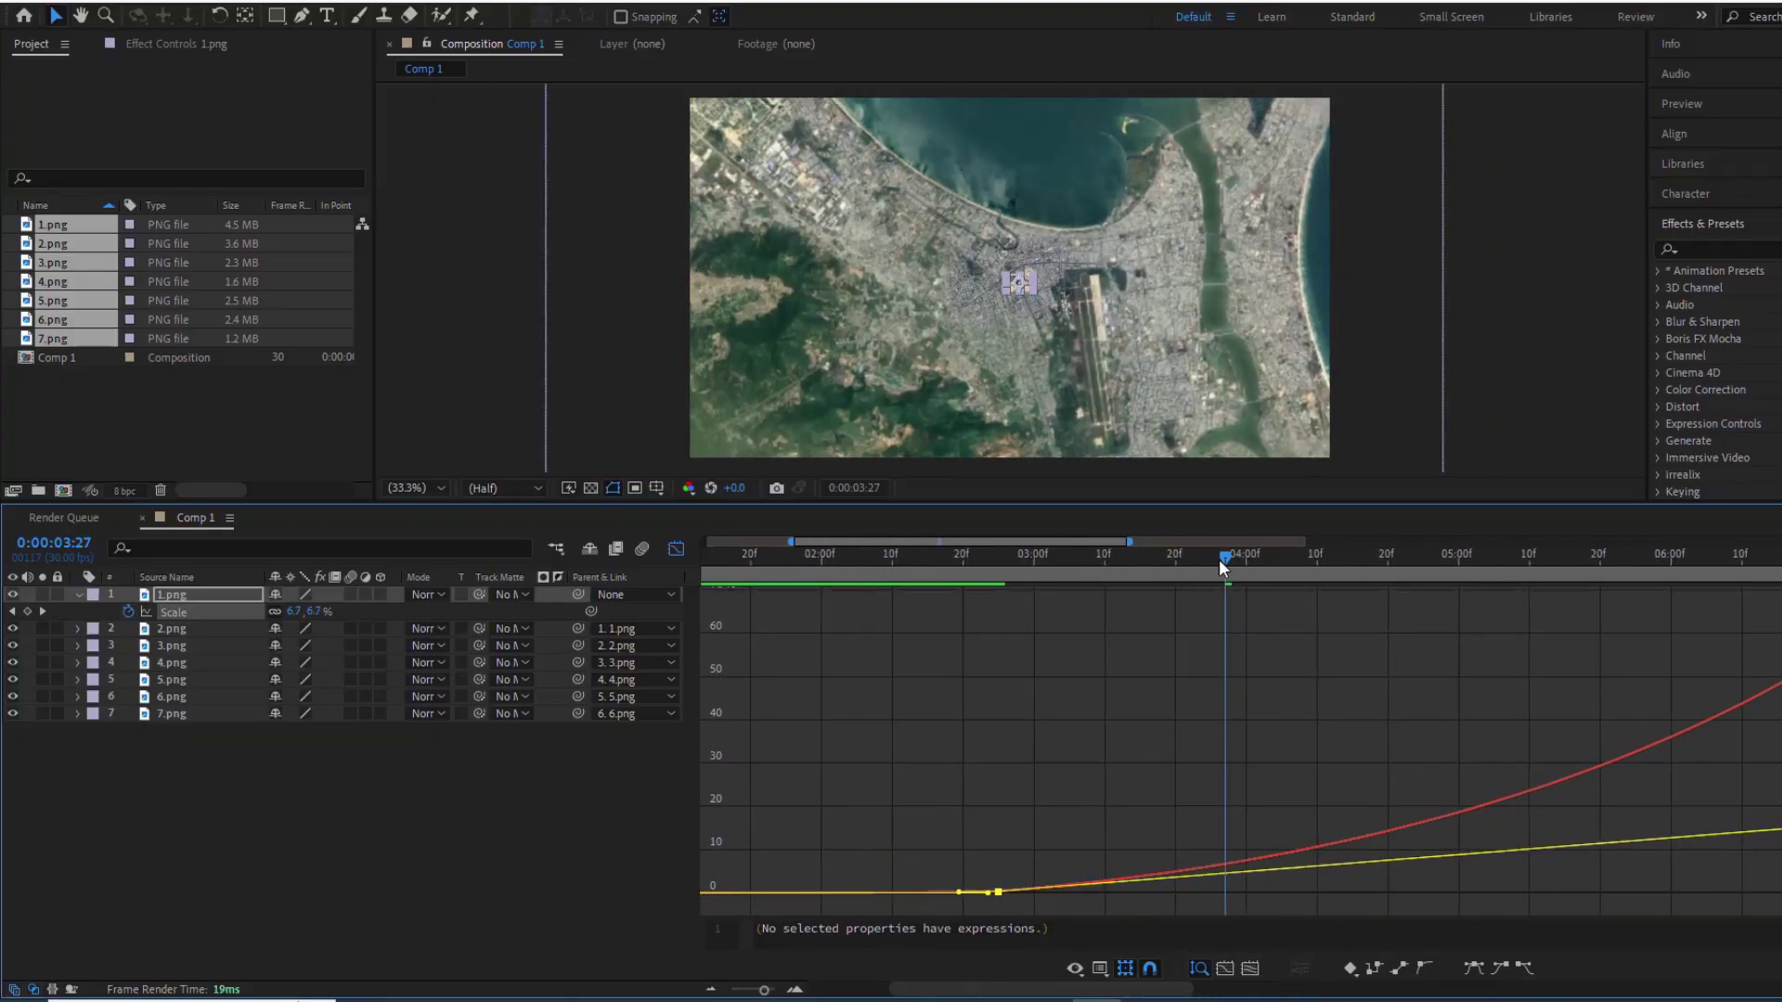
pyautogui.moveTo(1223, 555); pyautogui.dragTo(715, 652)
pyautogui.press('space')
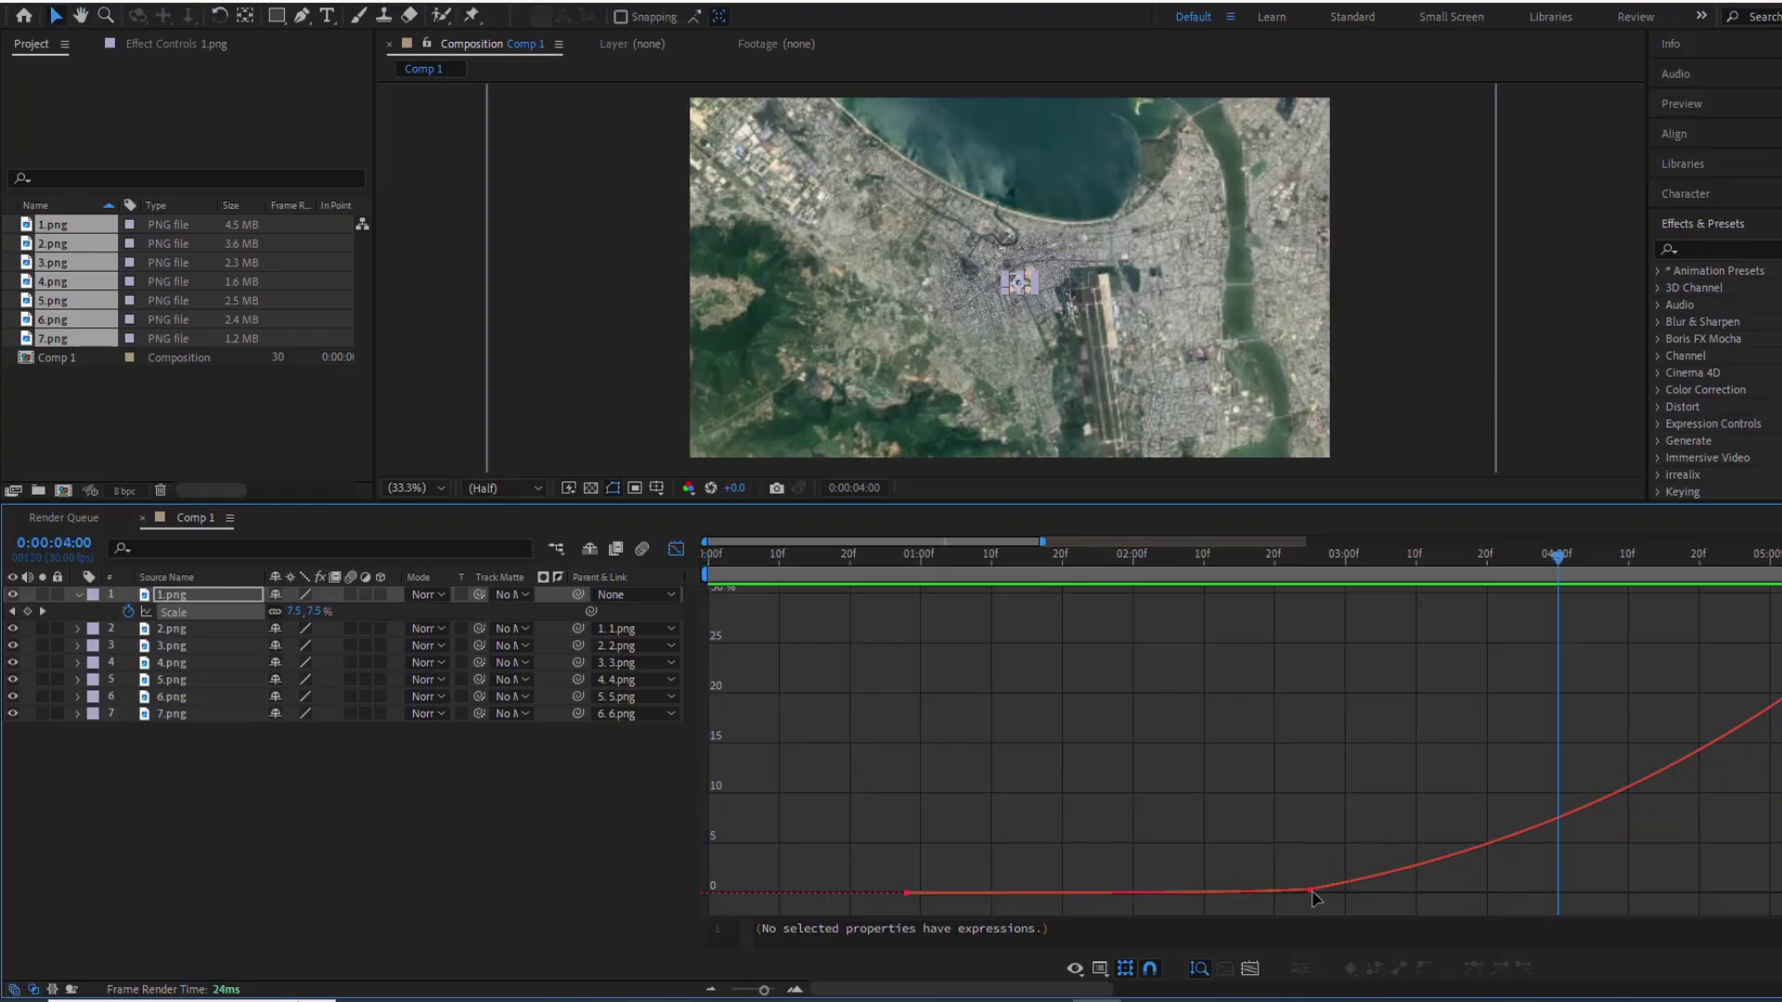
# Lower the middle scale keyframe's outgoing handle until it is nearly flat and preview the full zoom
pyautogui.moveTo(1006, 542); pyautogui.dragTo(1186, 542)
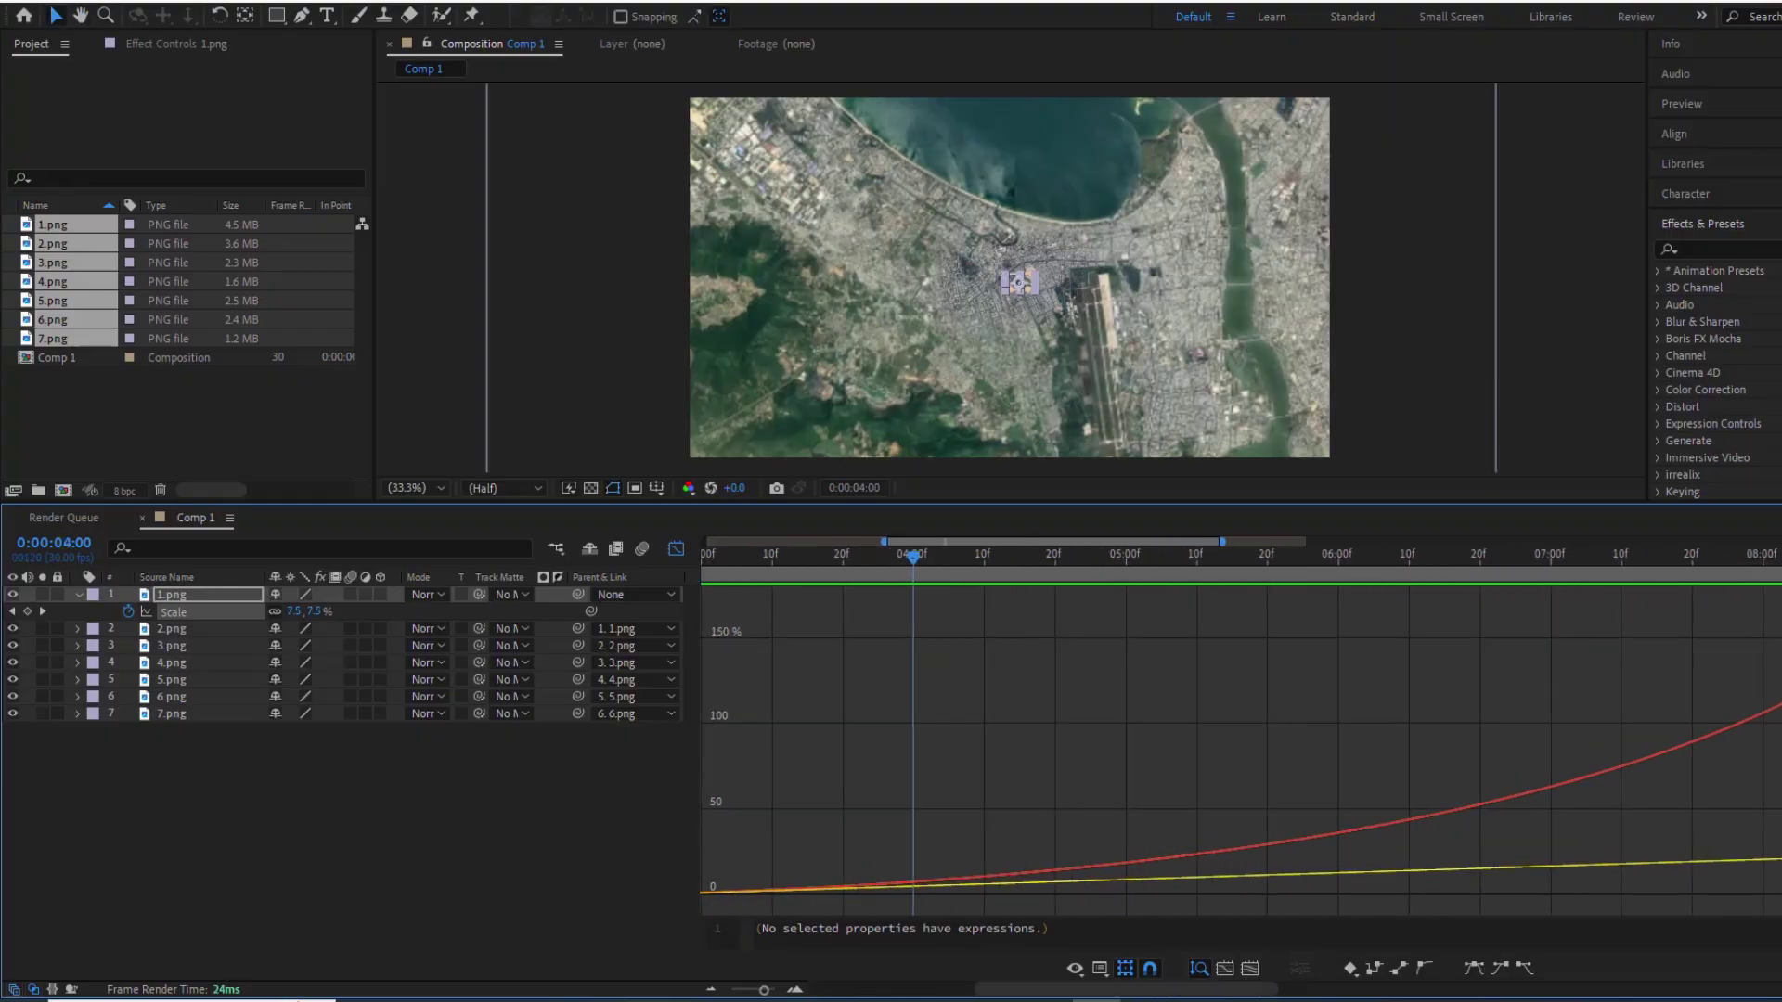
pyautogui.moveTo(1708, 861); pyautogui.dragTo(1707, 888)
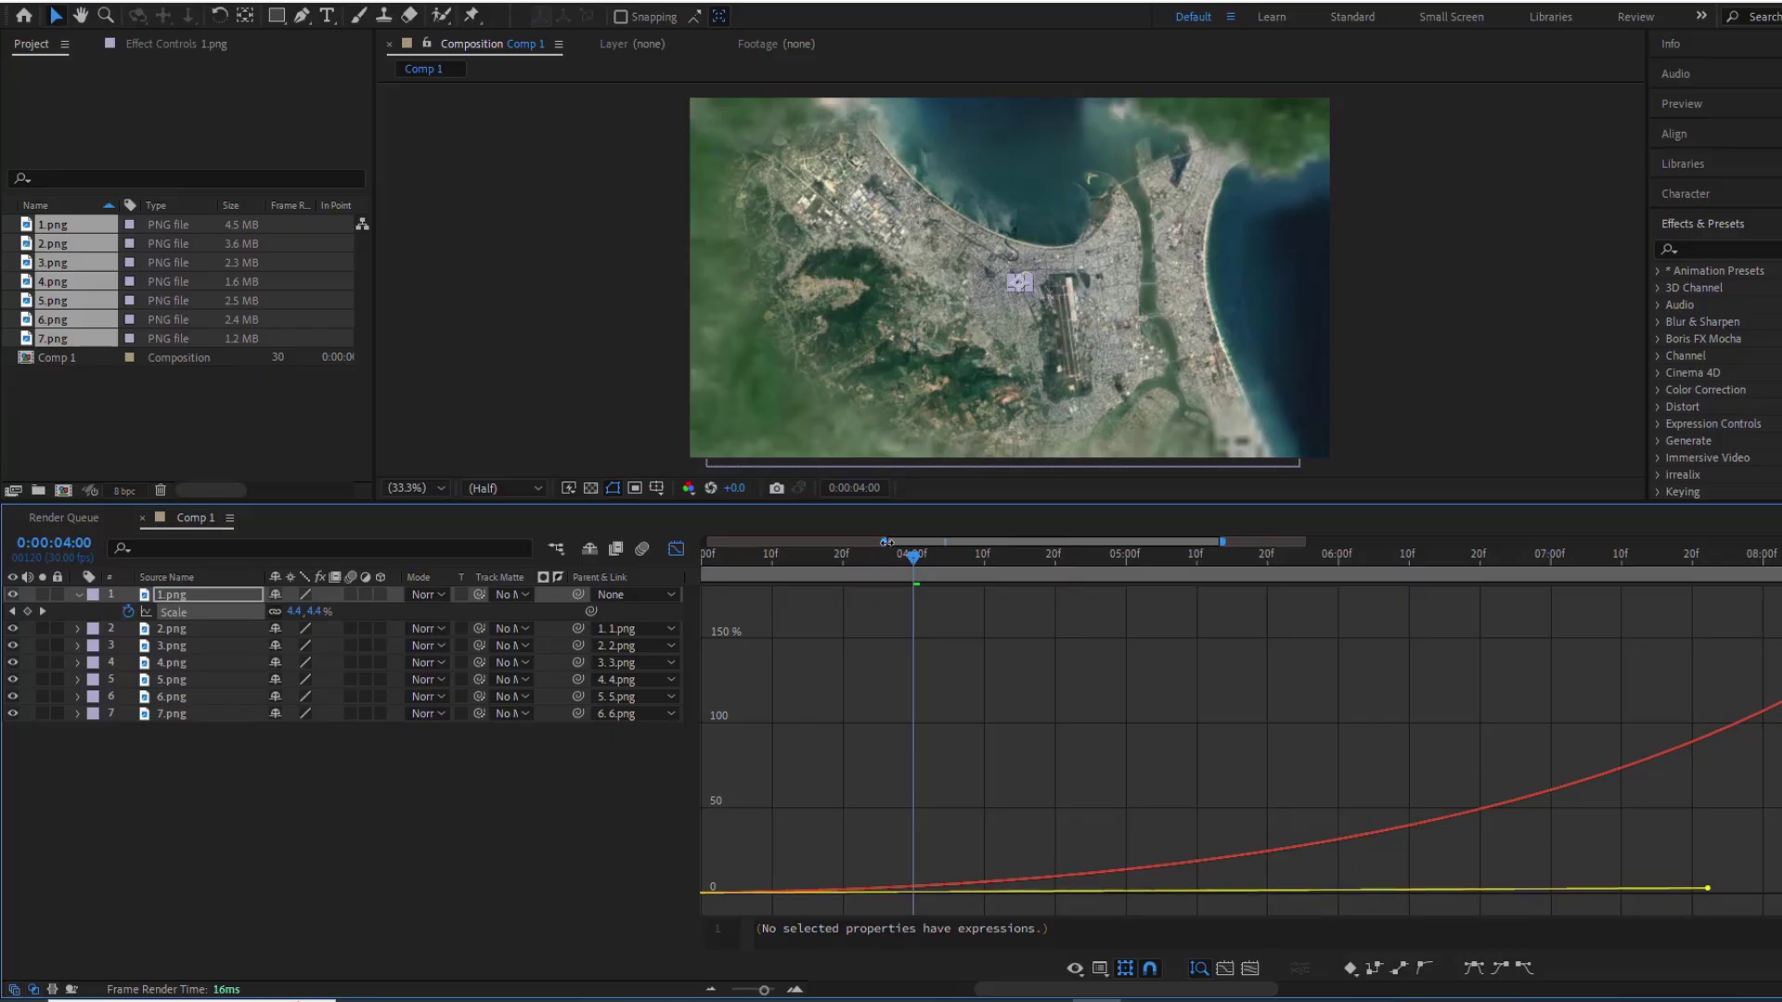
pyautogui.moveTo(886, 542); pyautogui.dragTo(706, 542)
pyautogui.click(802, 557)
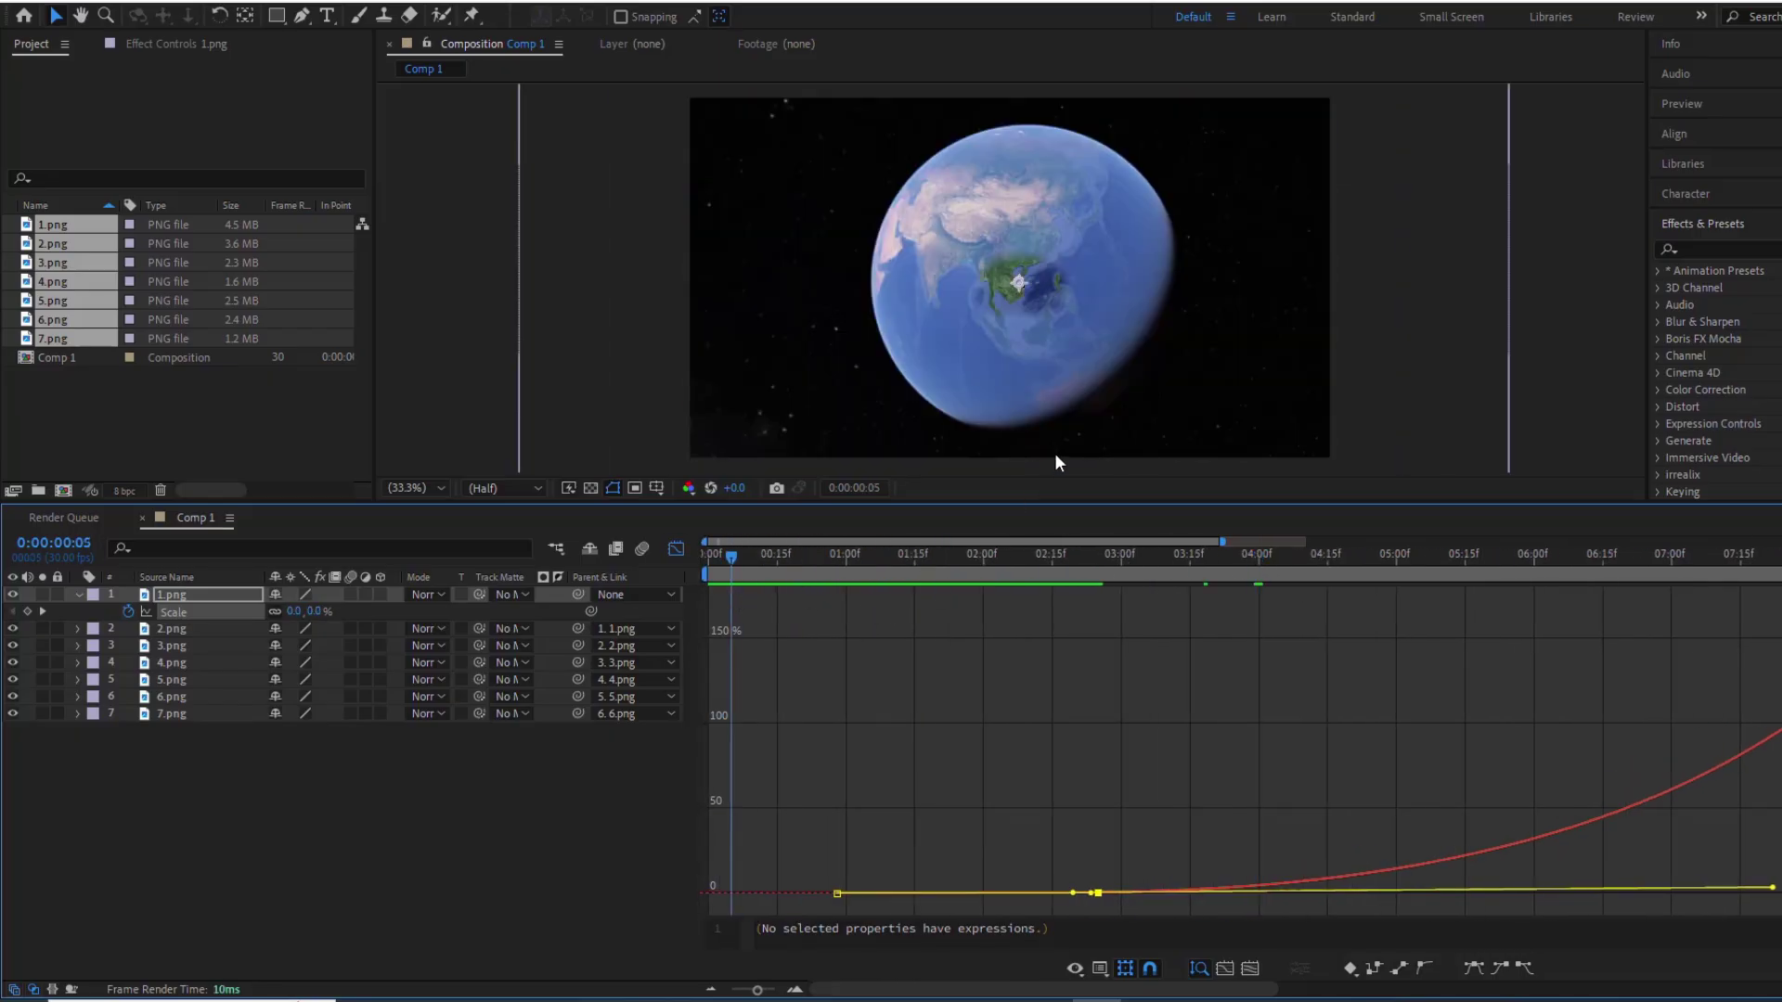
pyautogui.press('space')
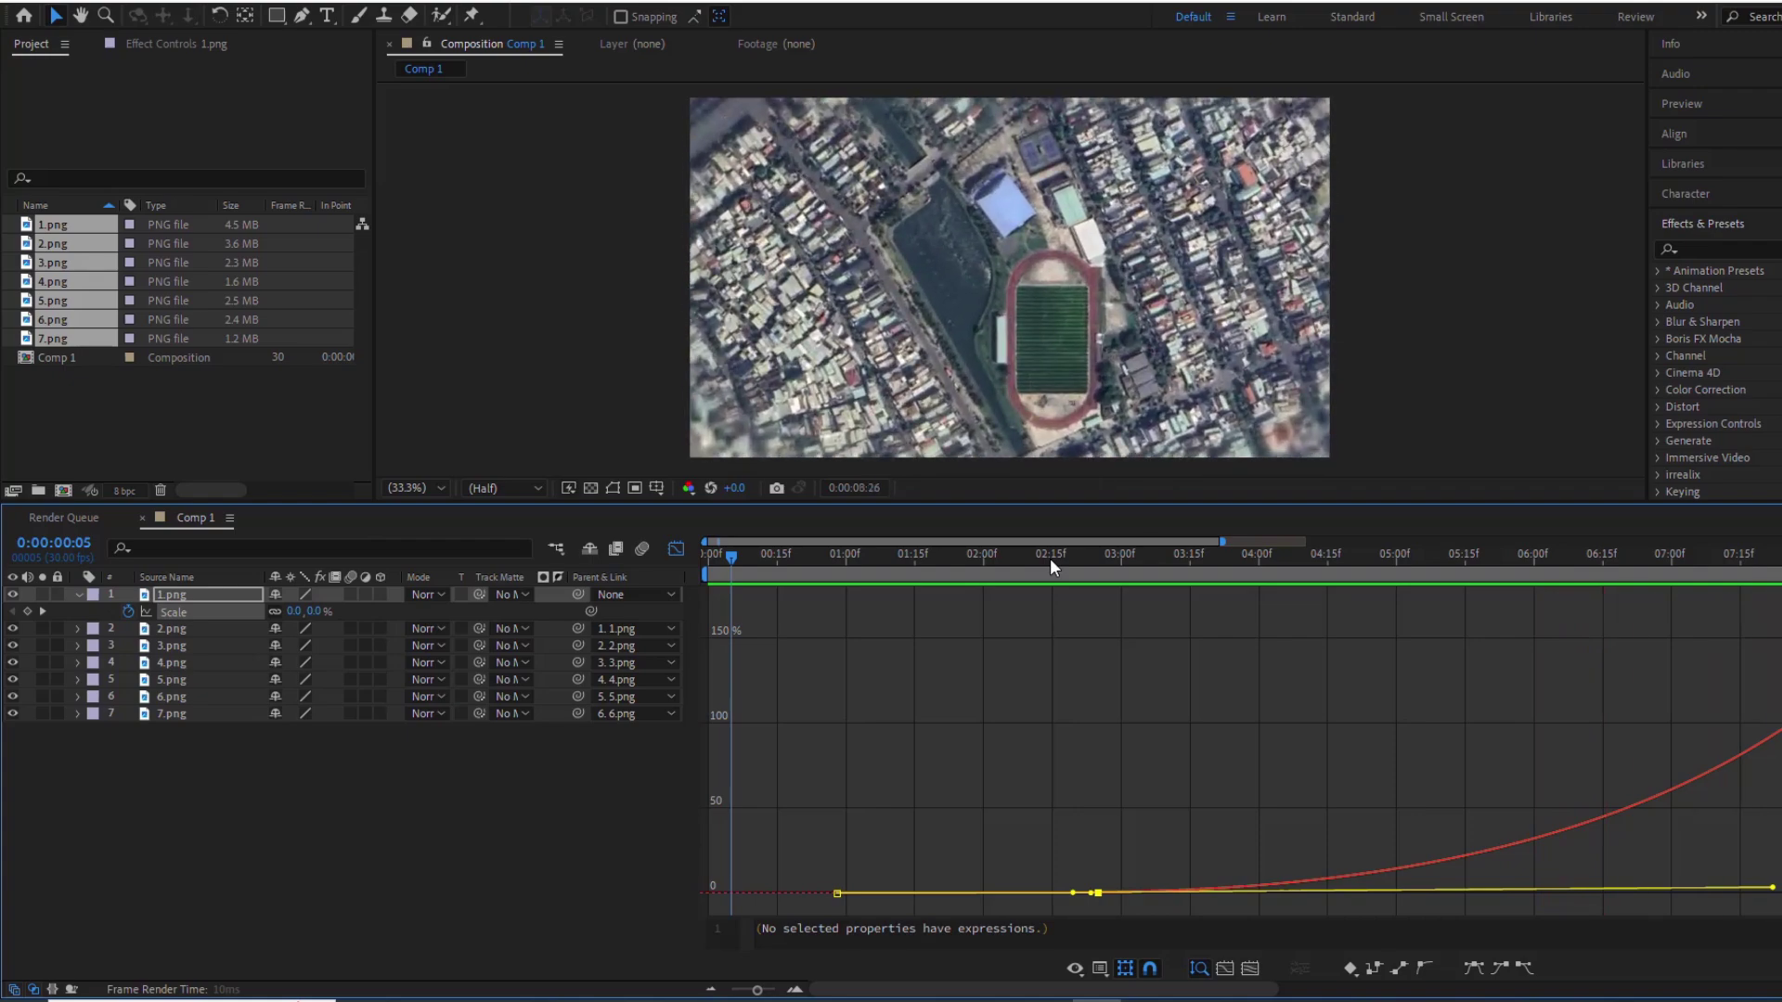
pyautogui.press('space')
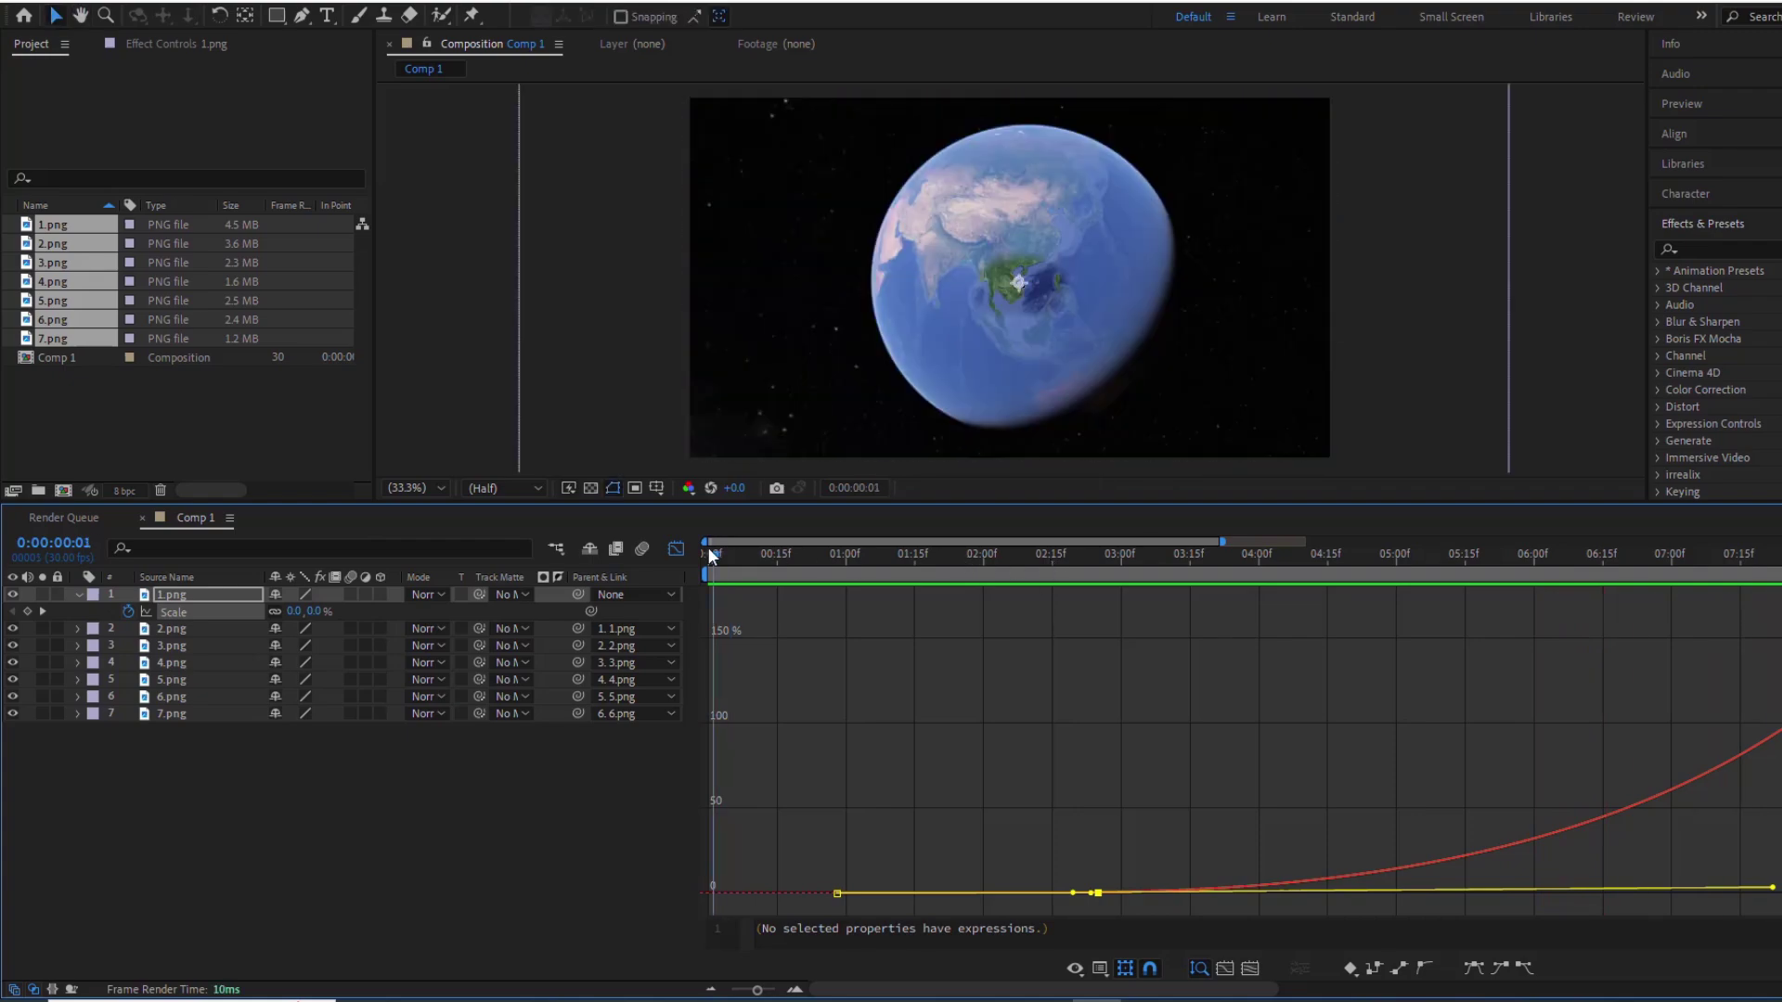
# Close the Graph Editor, enlarge the composition view, and set the opacity of layers 1.png through 6.png to 0%
pyautogui.click(678, 548)
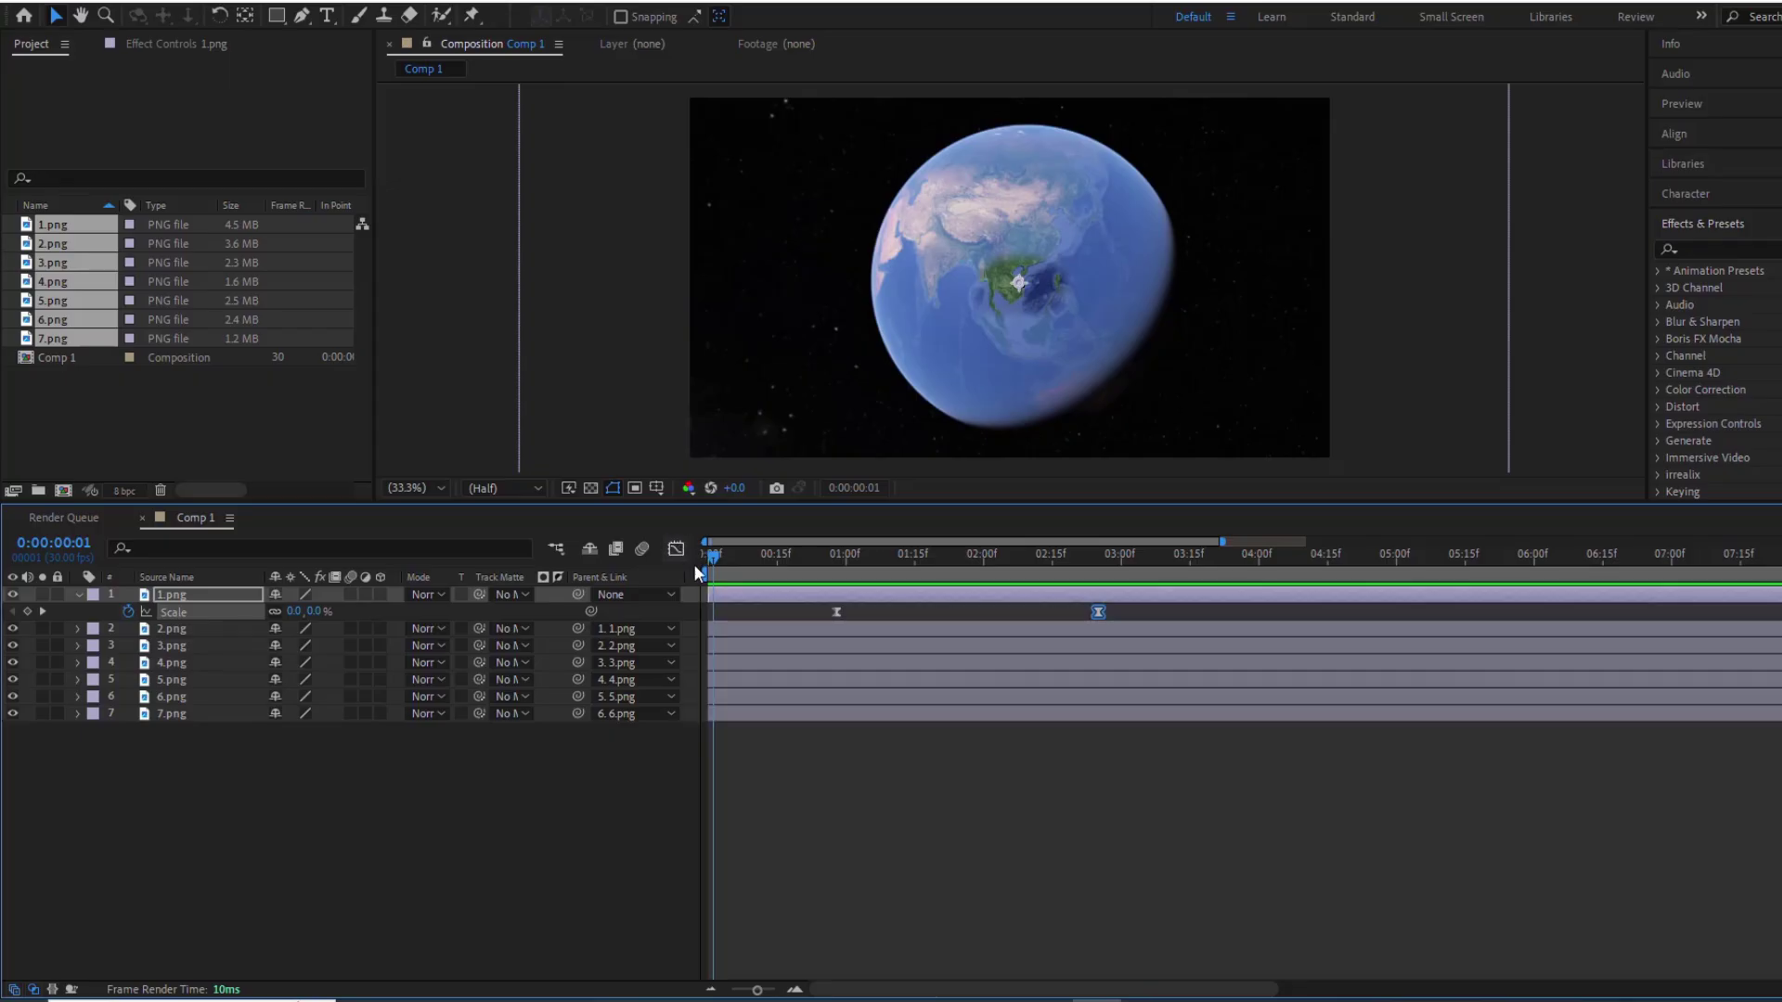
pyautogui.moveTo(896, 509); pyautogui.dragTo(903, 631)
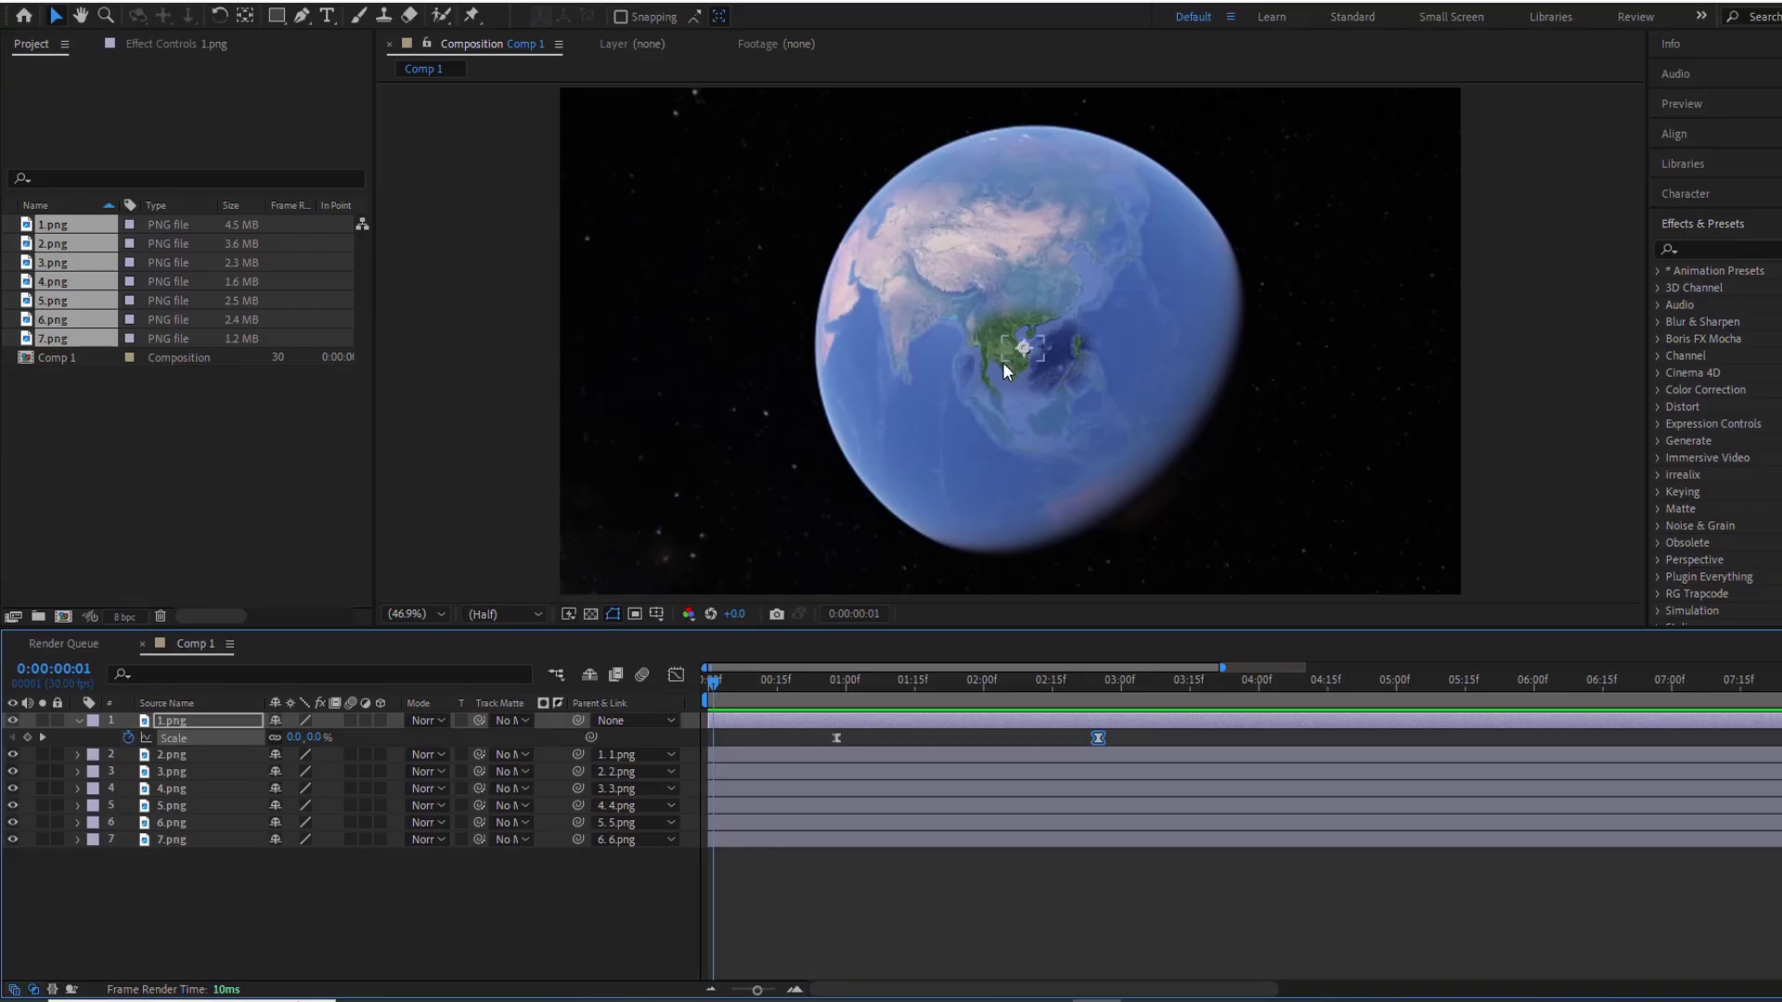
pyautogui.click(214, 720)
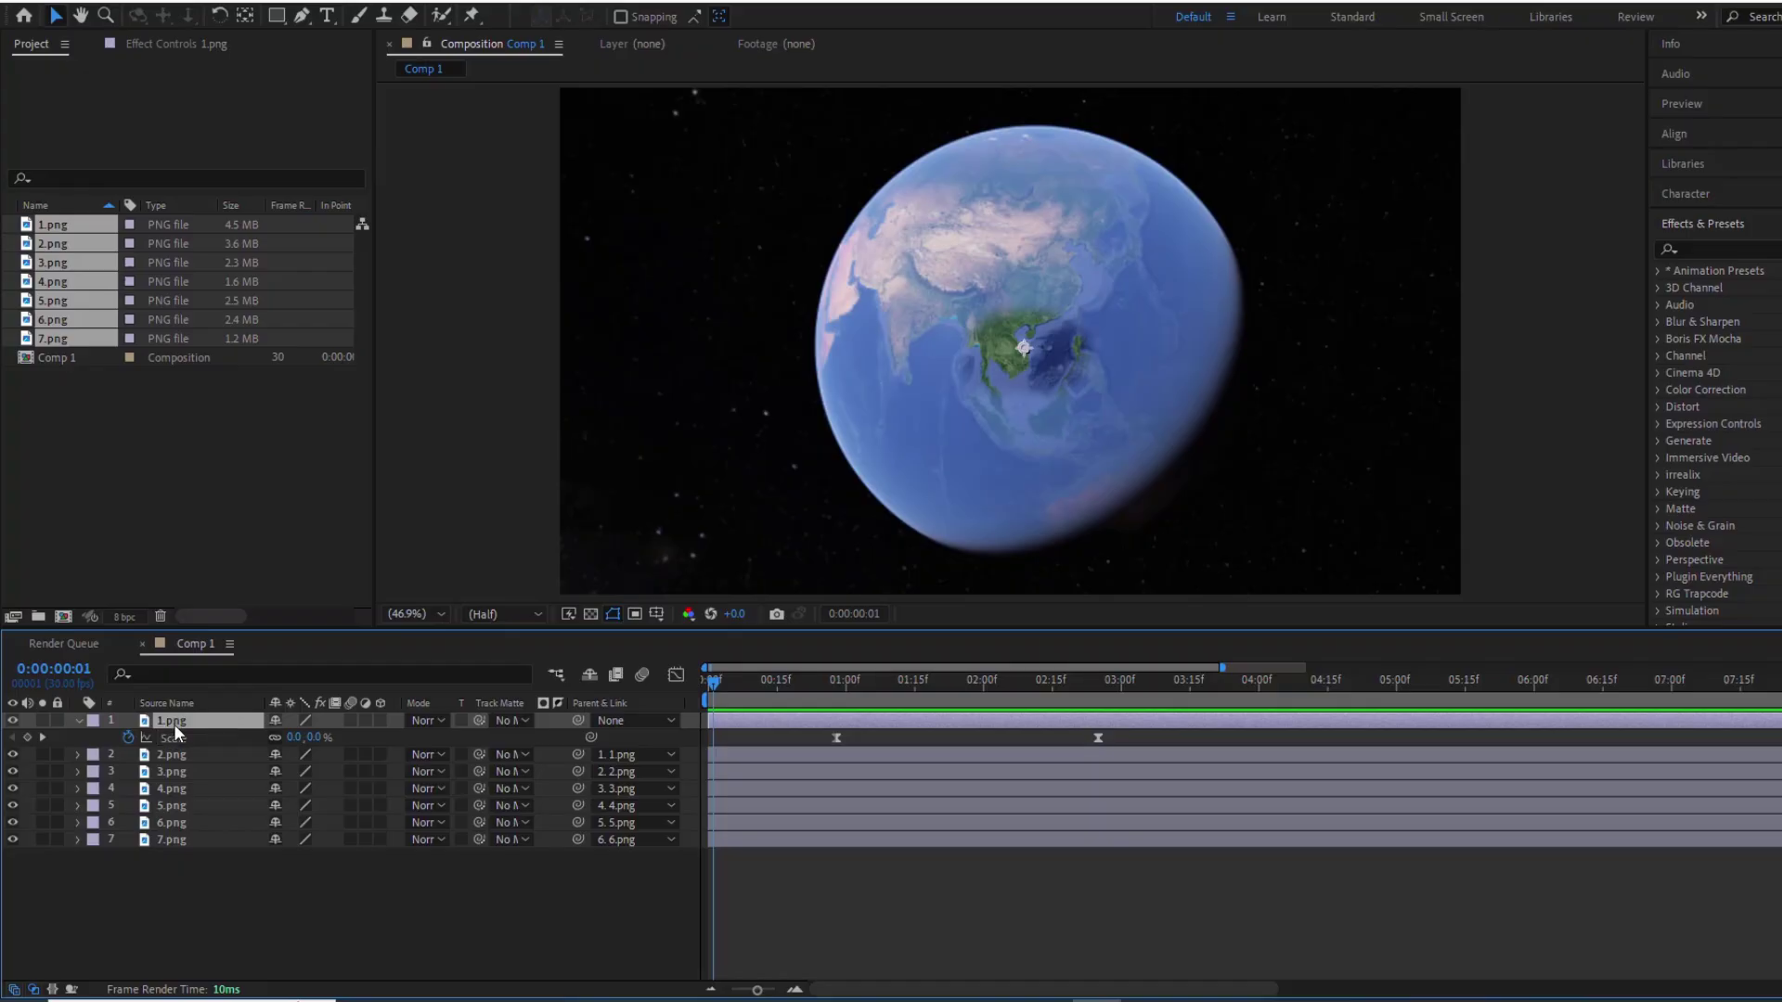
pyautogui.keyDown('shift'); pyautogui.click(176, 821); pyautogui.keyUp('shift')
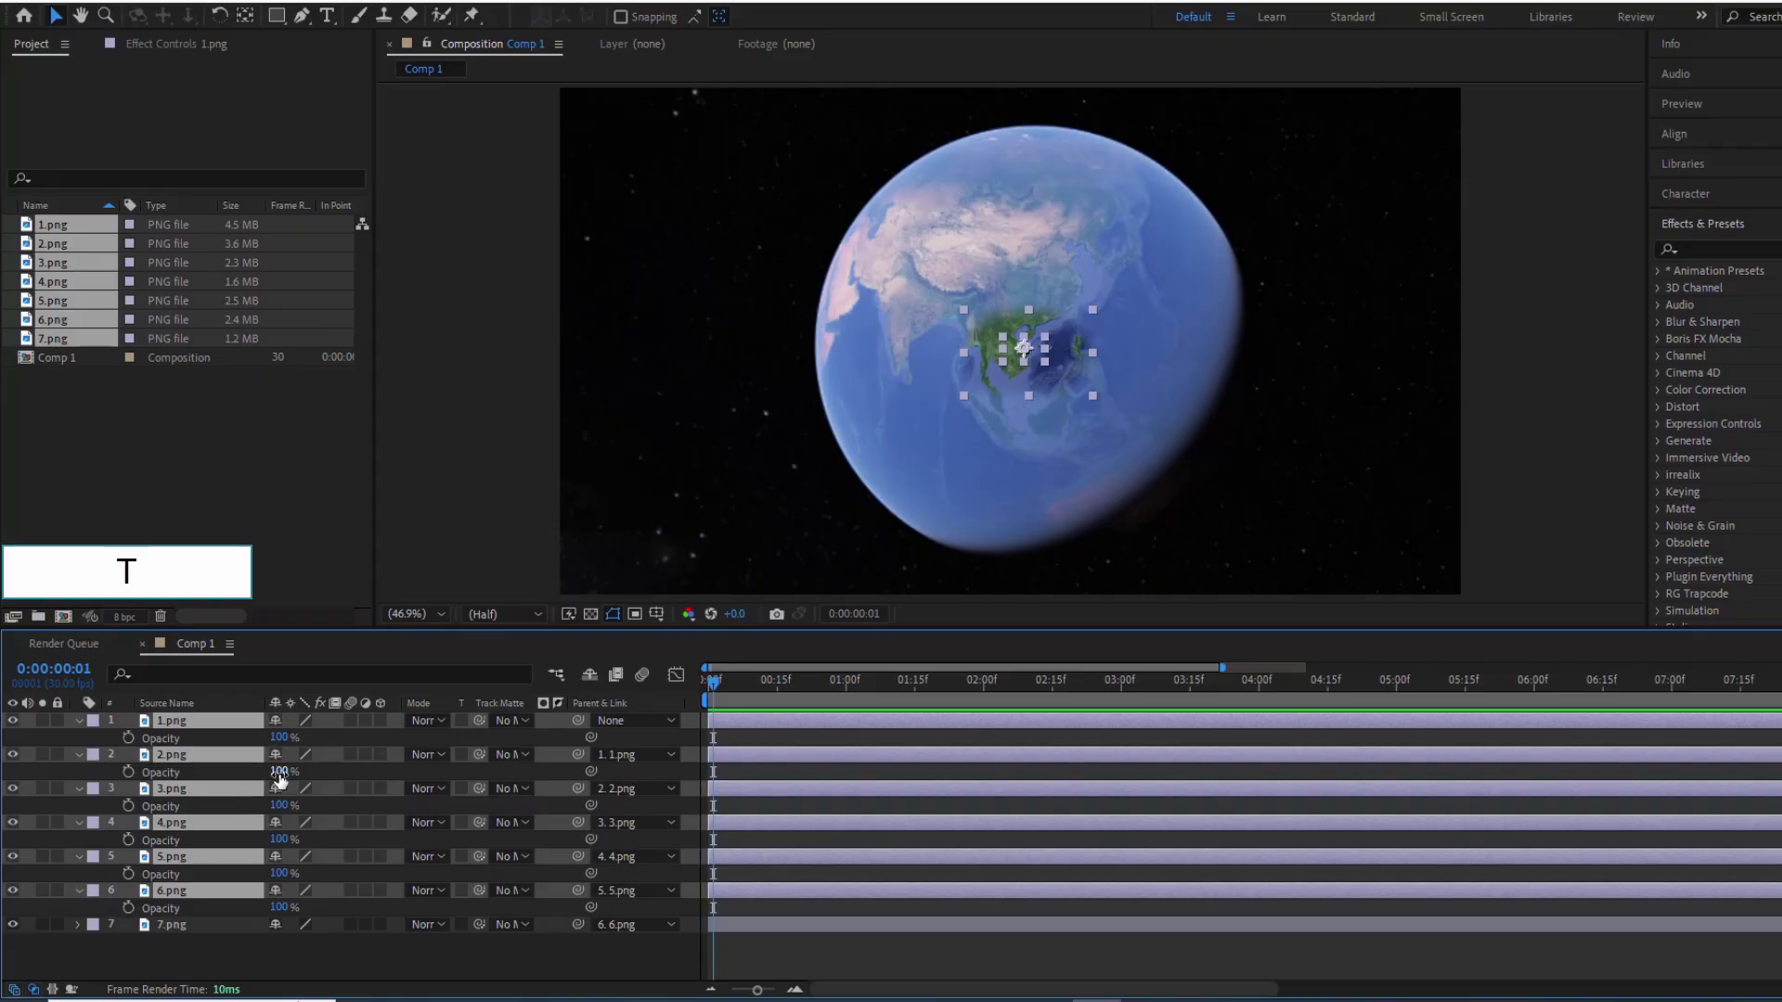
pyautogui.click(283, 771)
pyautogui.write('0')
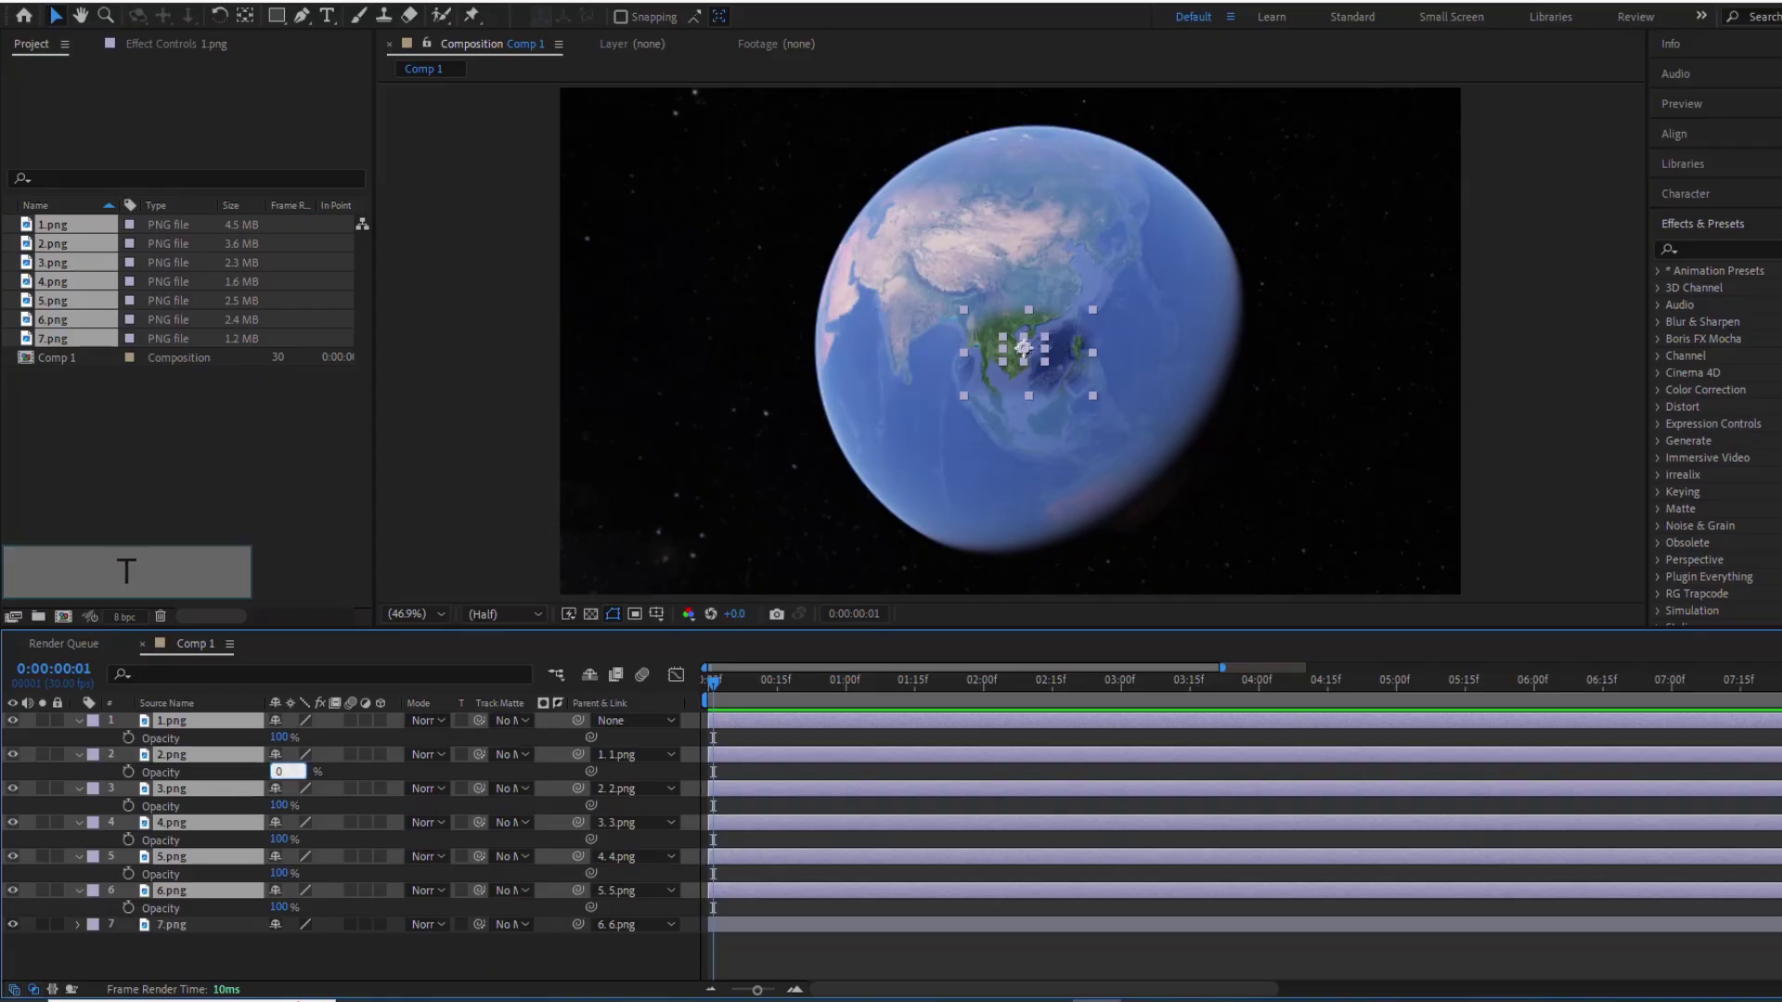
pyautogui.press('Return')
pyautogui.click(252, 948)
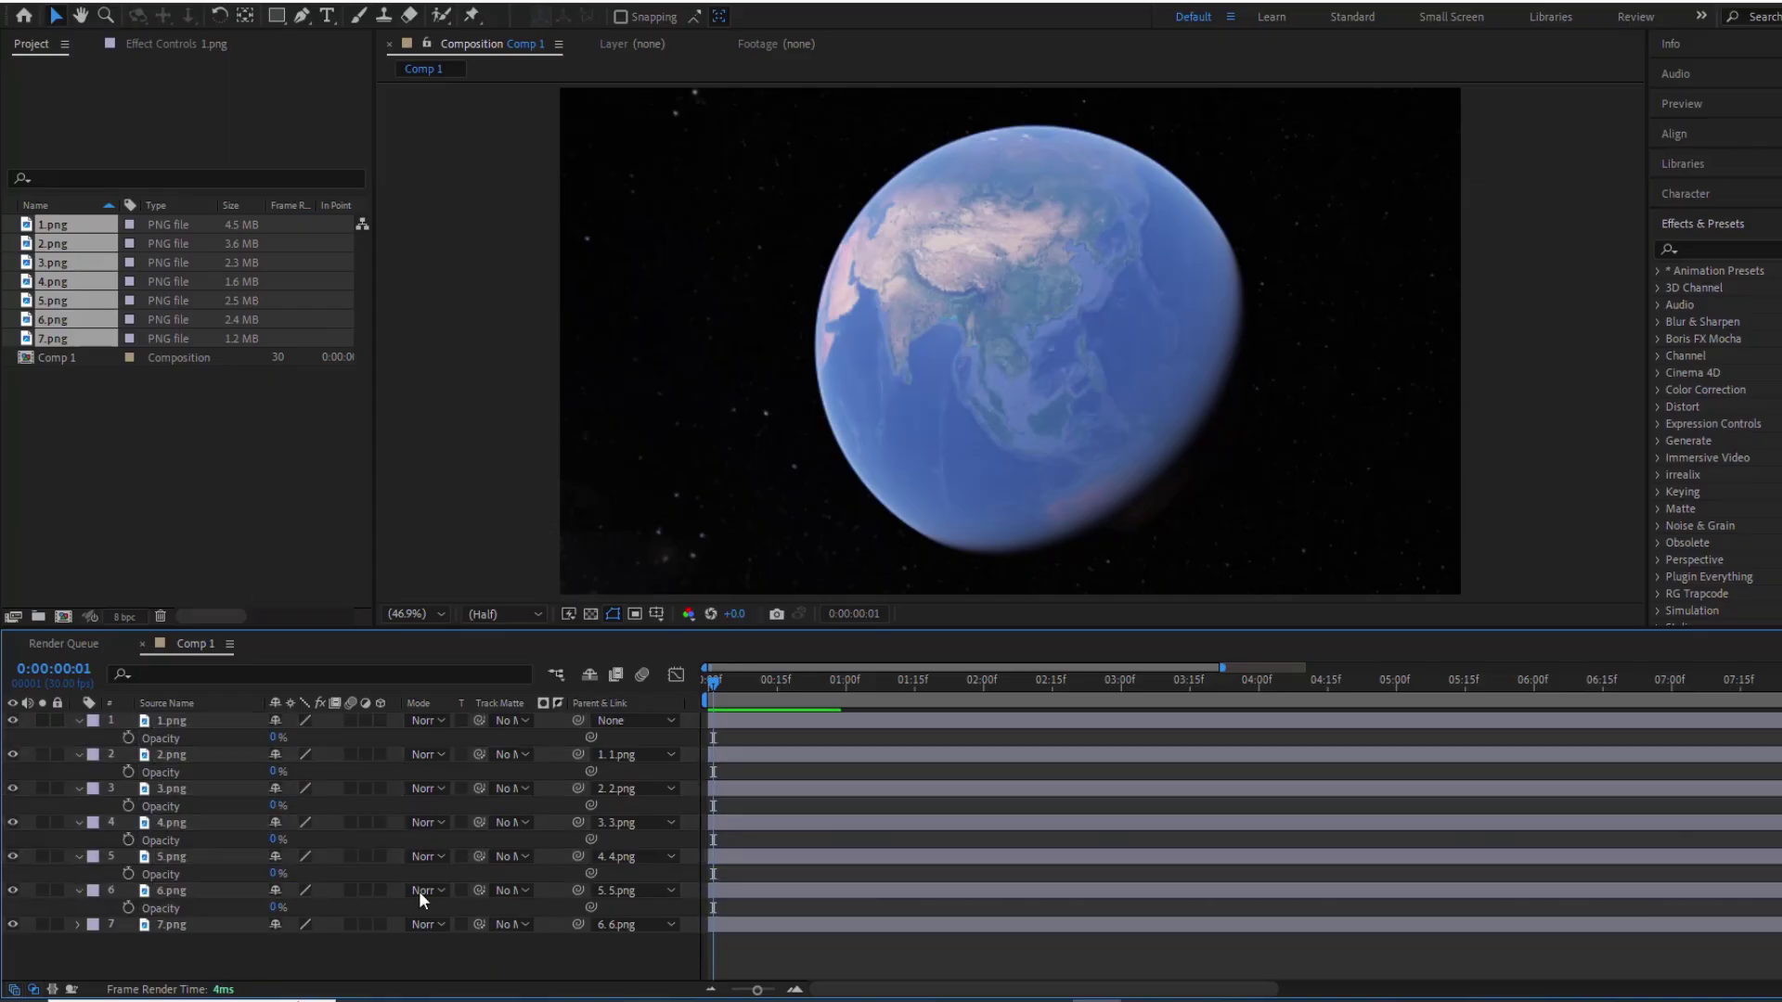
# Keyframe the opacity of 6.png from 0% at 1:12 to 100% at about 2:01
pyautogui.moveTo(712, 691); pyautogui.dragTo(895, 693)
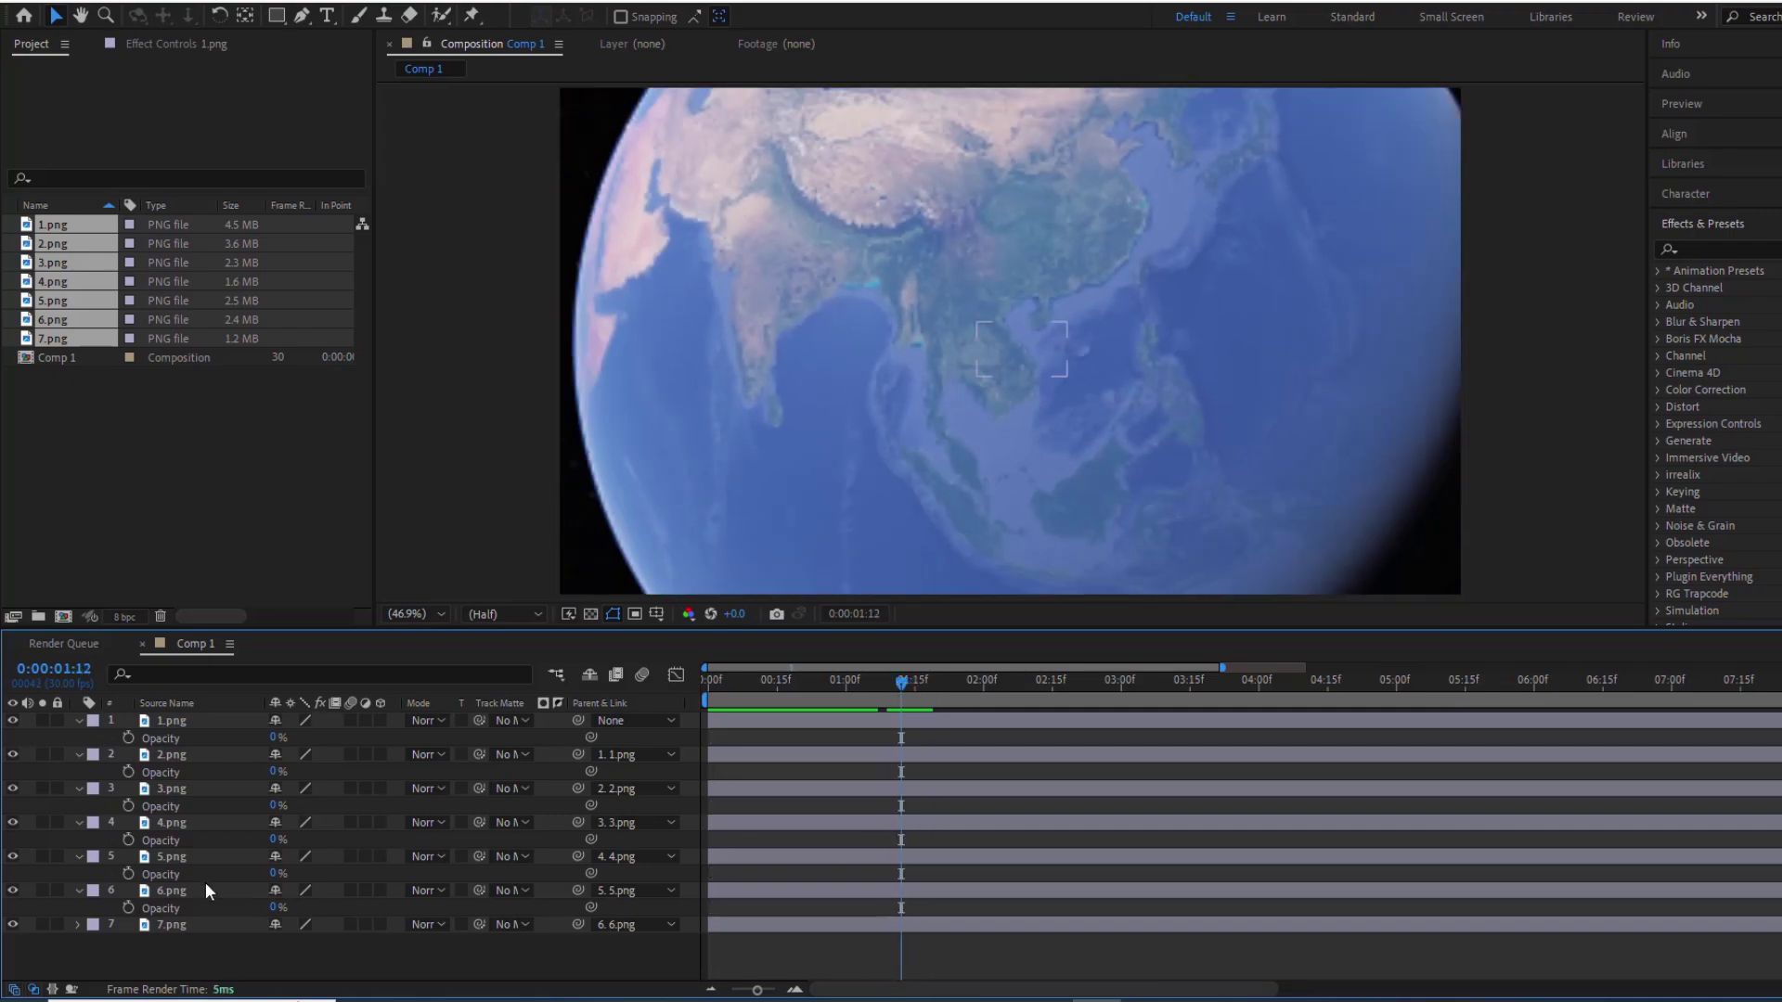
pyautogui.click(171, 889)
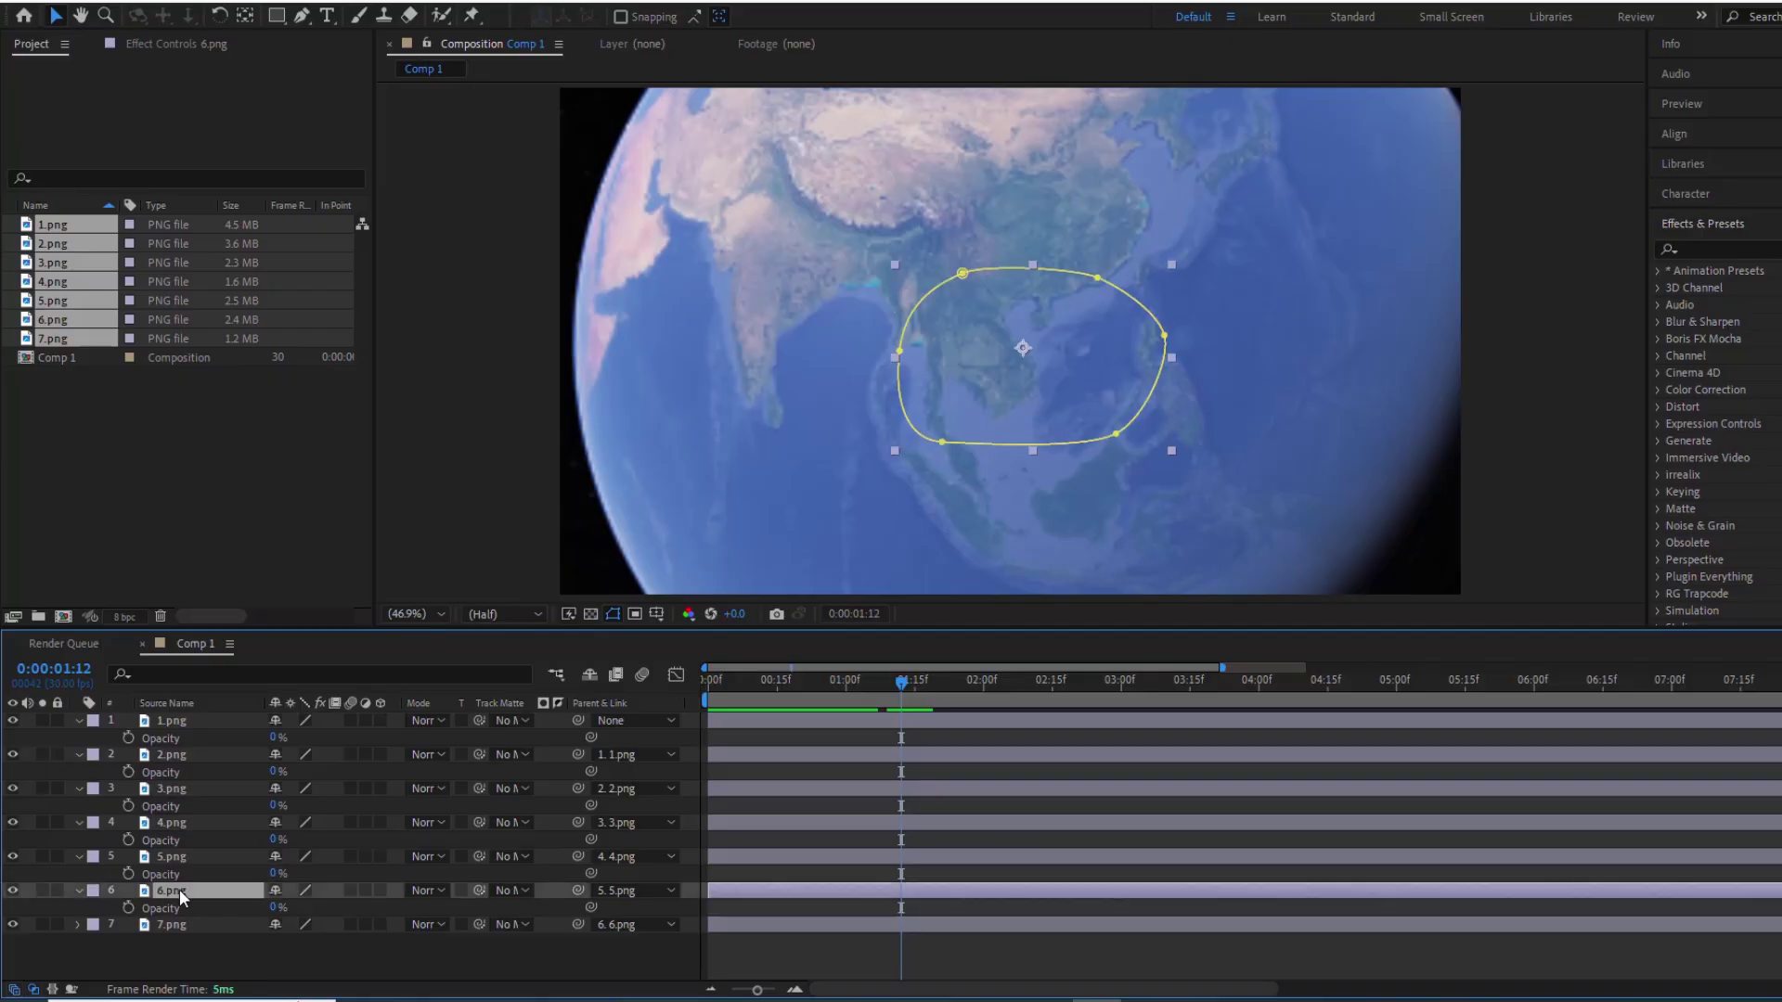
pyautogui.click(128, 908)
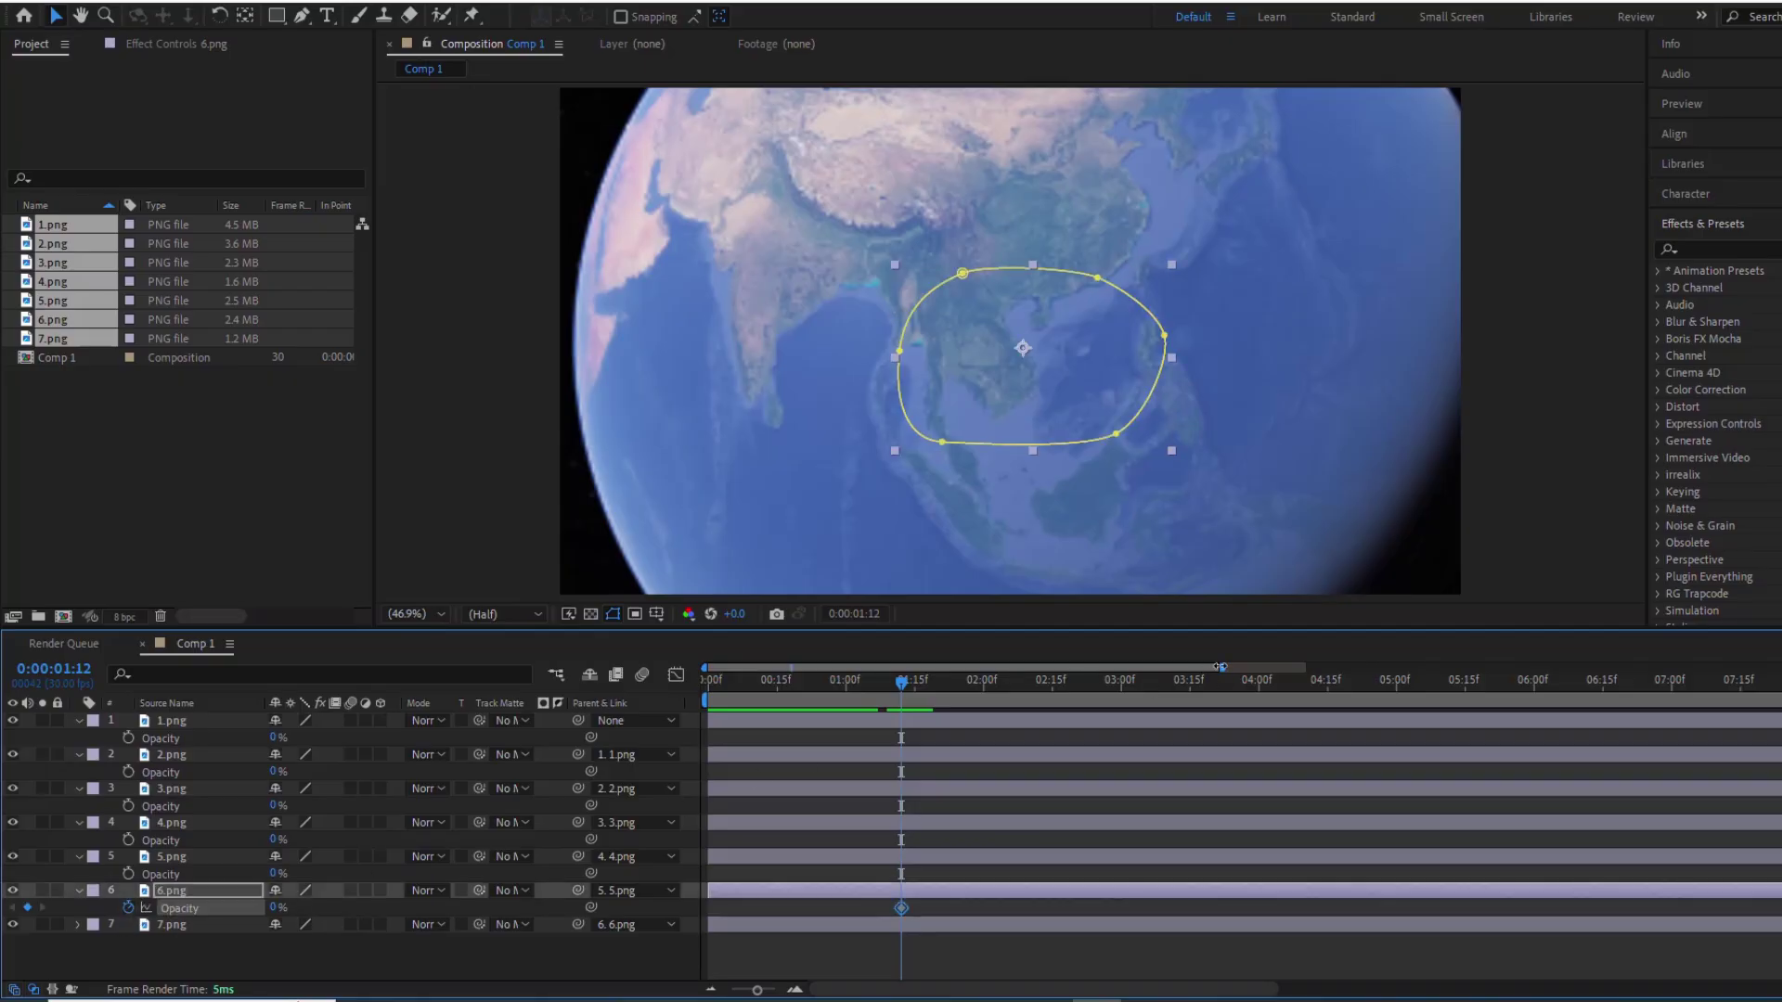
pyautogui.moveTo(1221, 666); pyautogui.dragTo(1454, 665)
pyautogui.moveTo(840, 683); pyautogui.dragTo(902, 683)
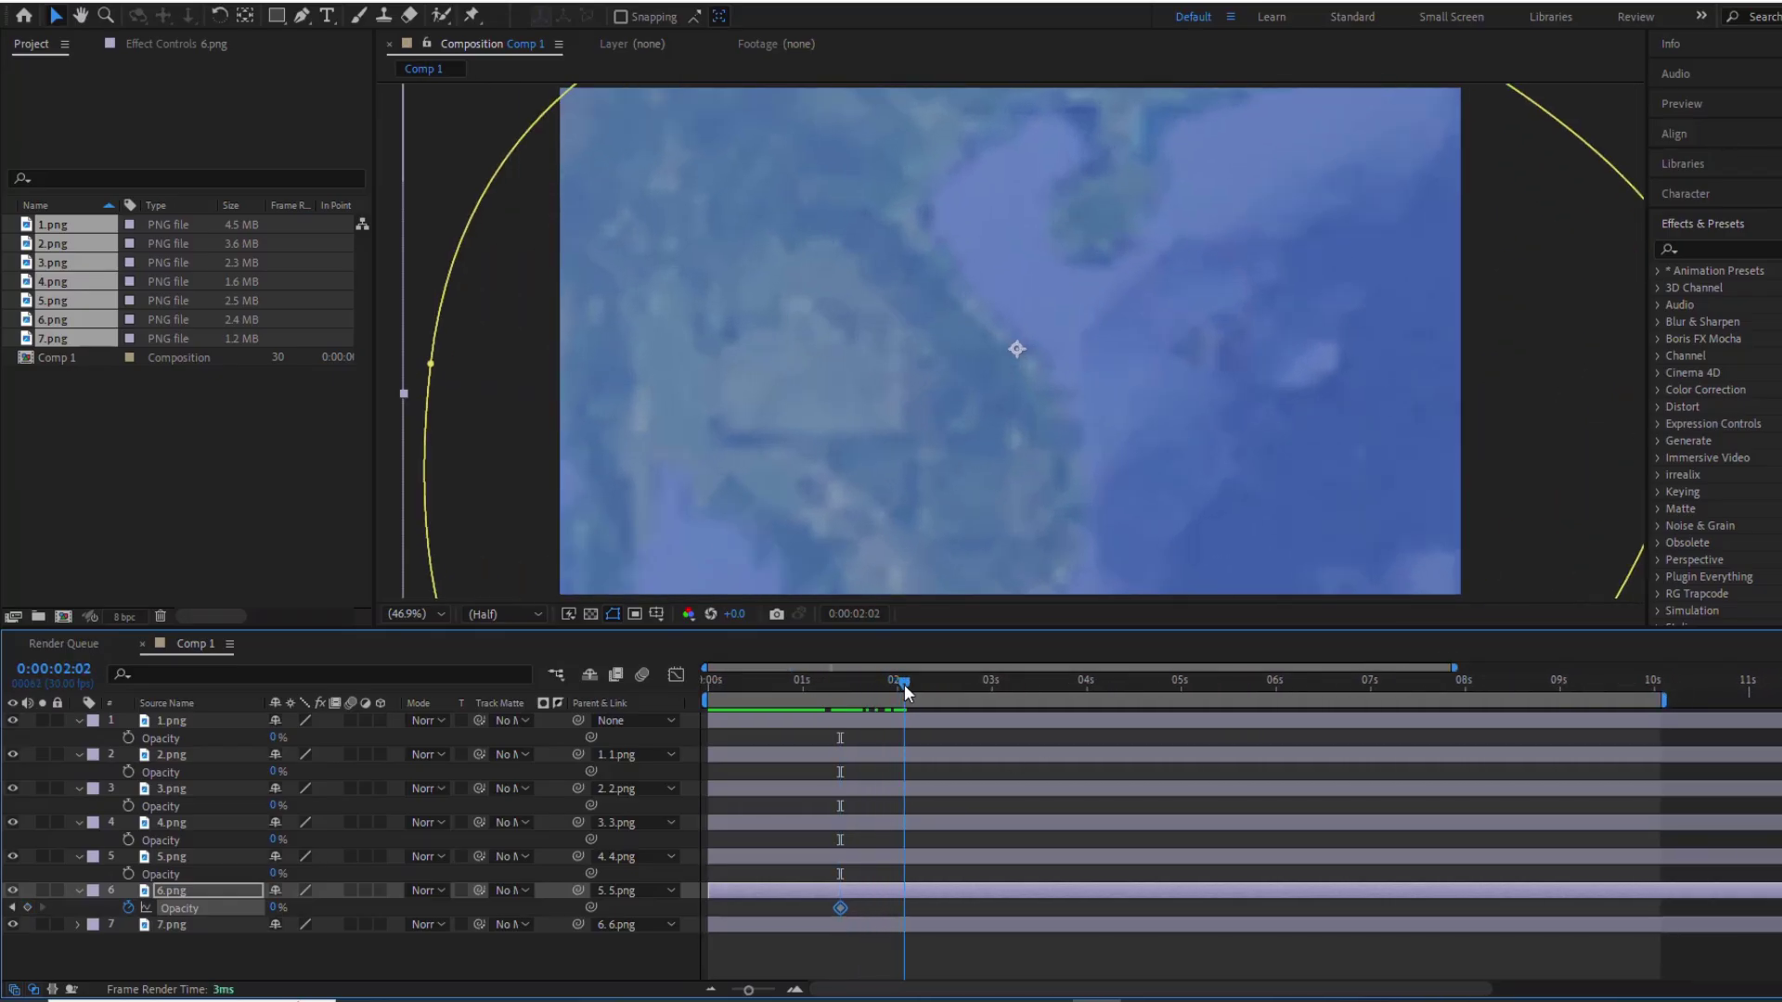
pyautogui.click(277, 907)
pyautogui.write('100')
pyautogui.press('Return')
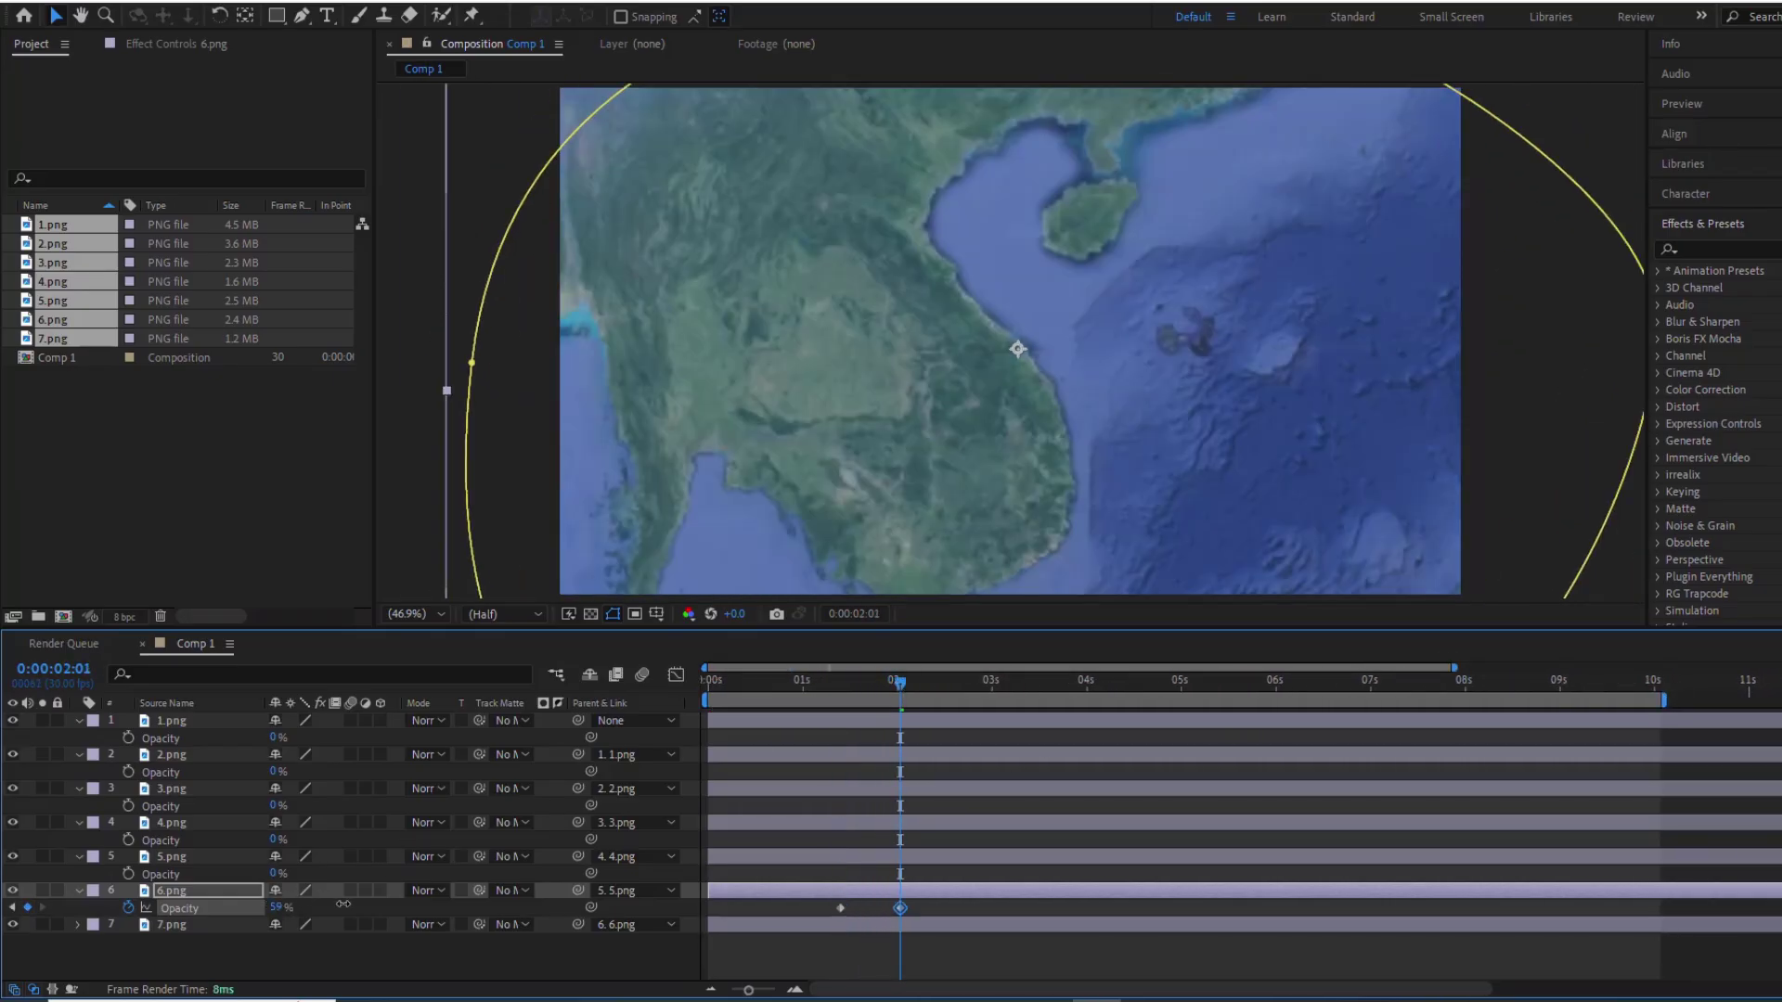
# Try moving 6.png's opacity keyframes earlier, to about 0:26 and 1:19, and preview from the beginning
pyautogui.moveTo(840, 908); pyautogui.dragTo(791, 908)
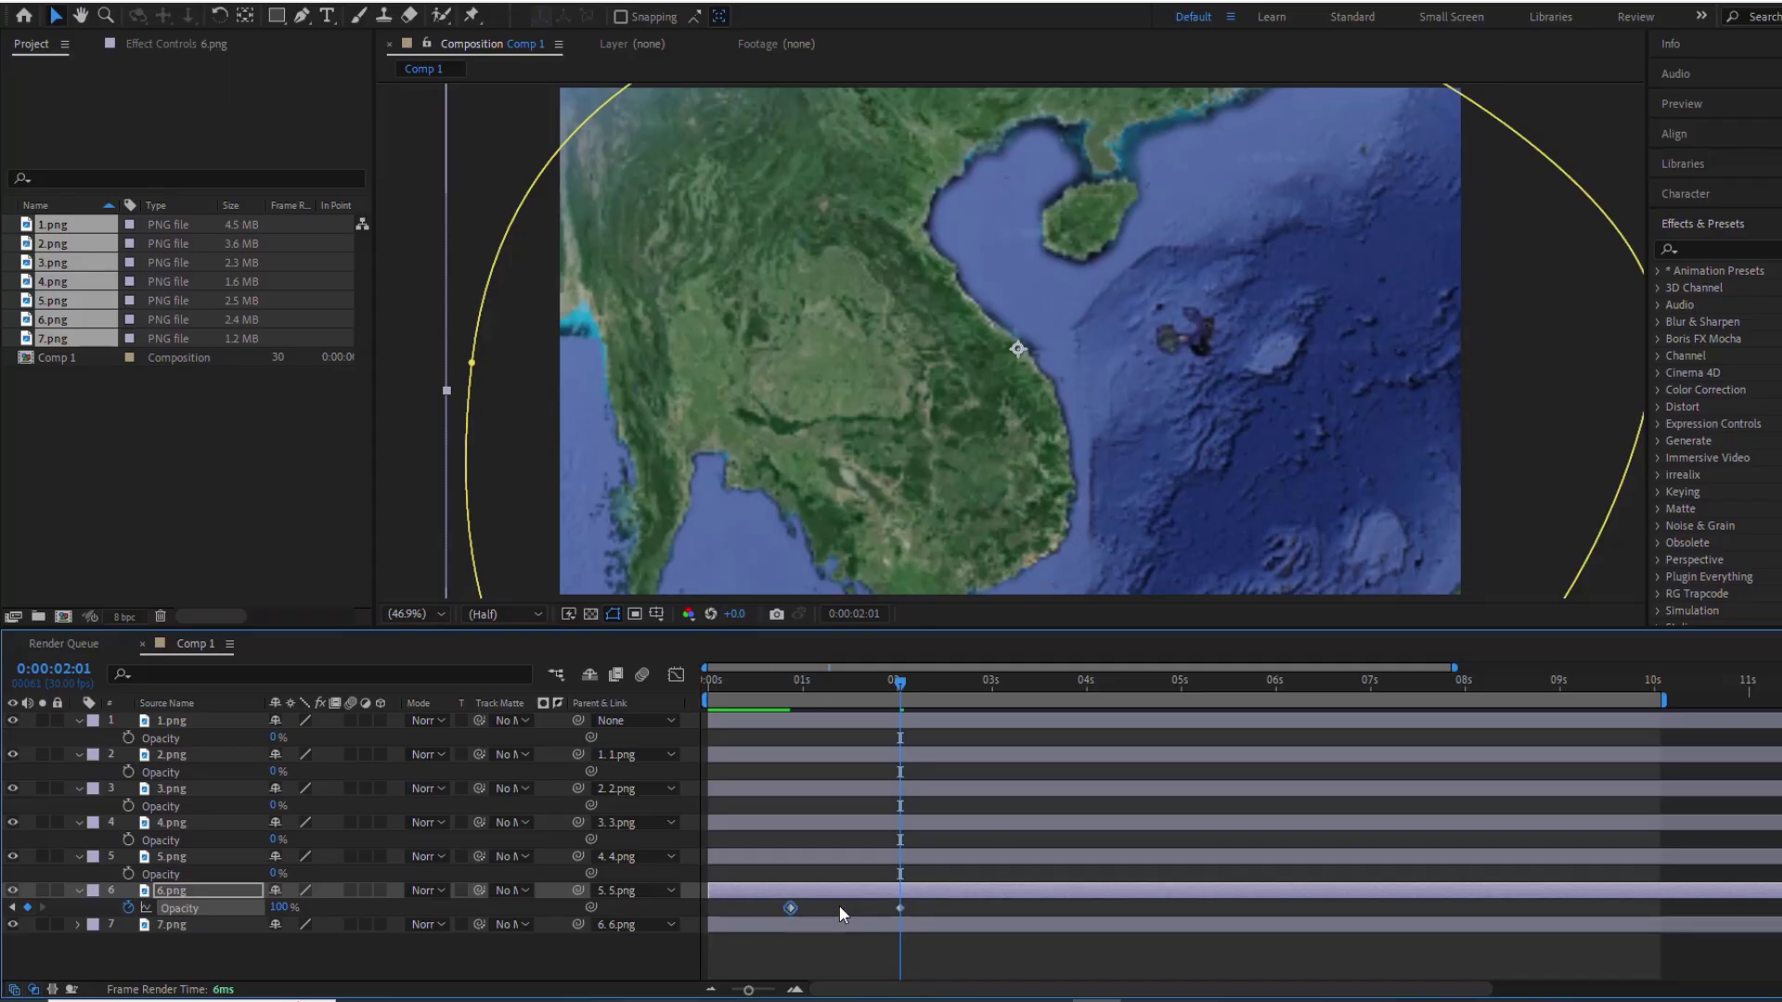
pyautogui.moveTo(900, 908); pyautogui.dragTo(863, 908)
pyautogui.moveTo(899, 683); pyautogui.dragTo(689, 717)
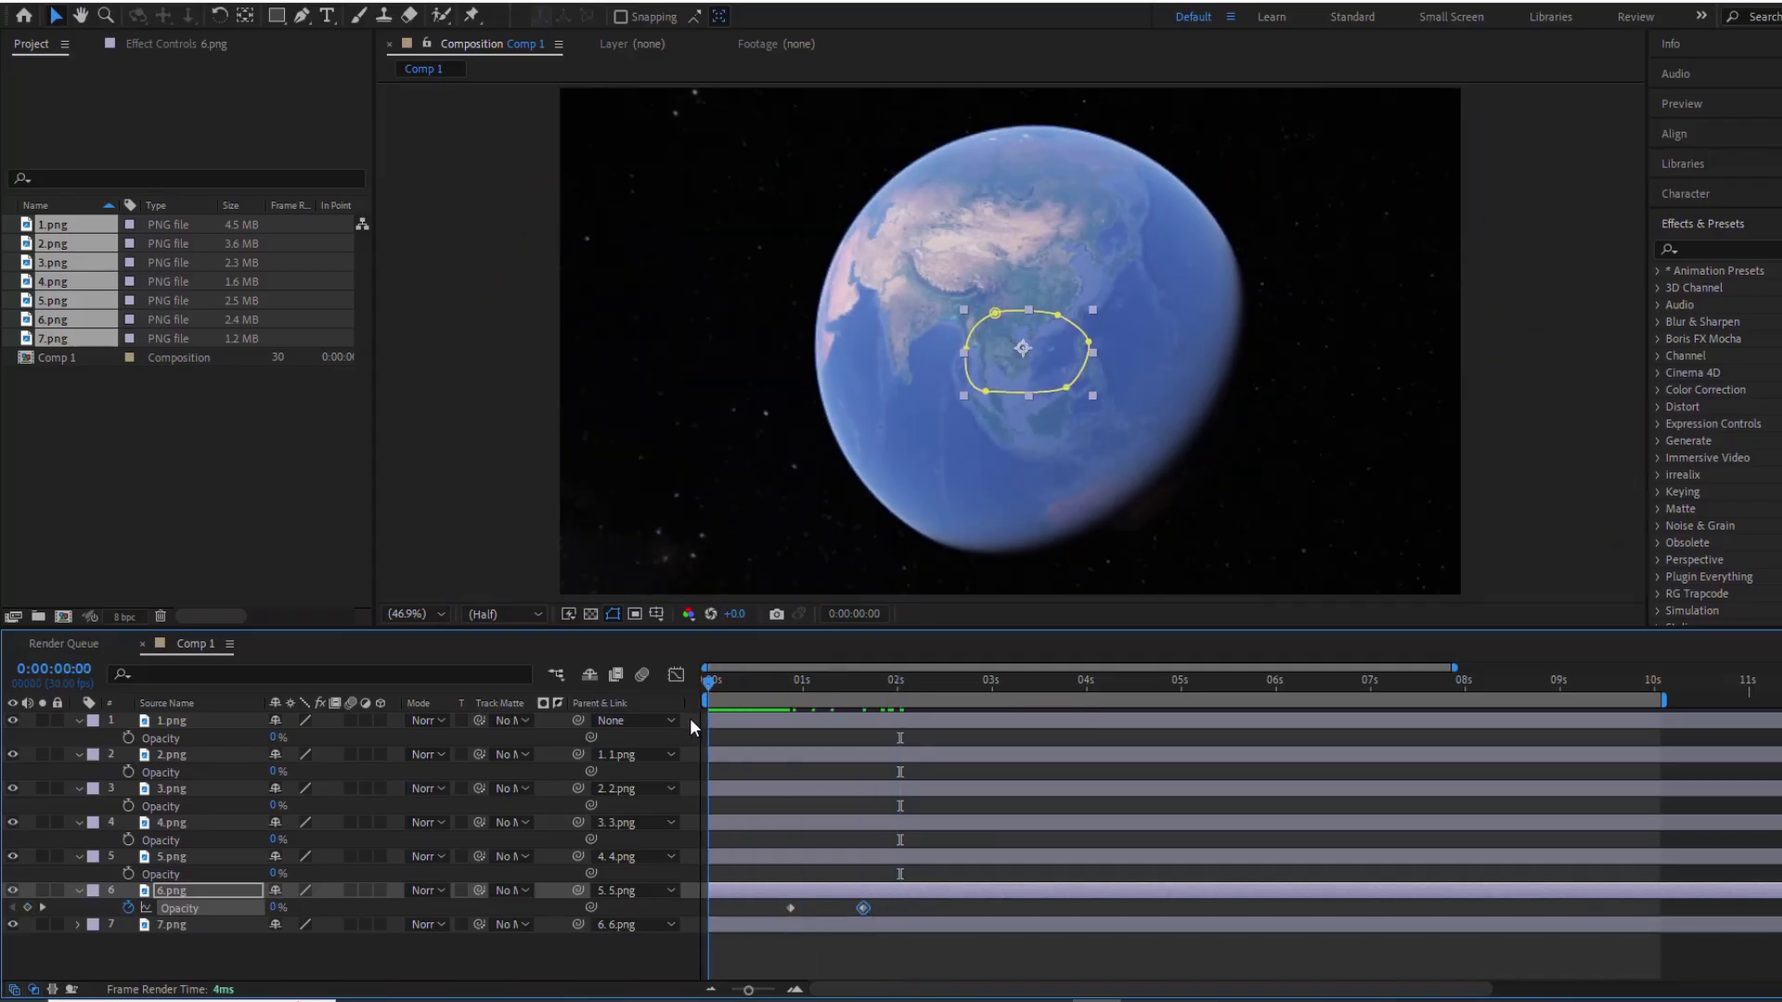
pyautogui.press('space')
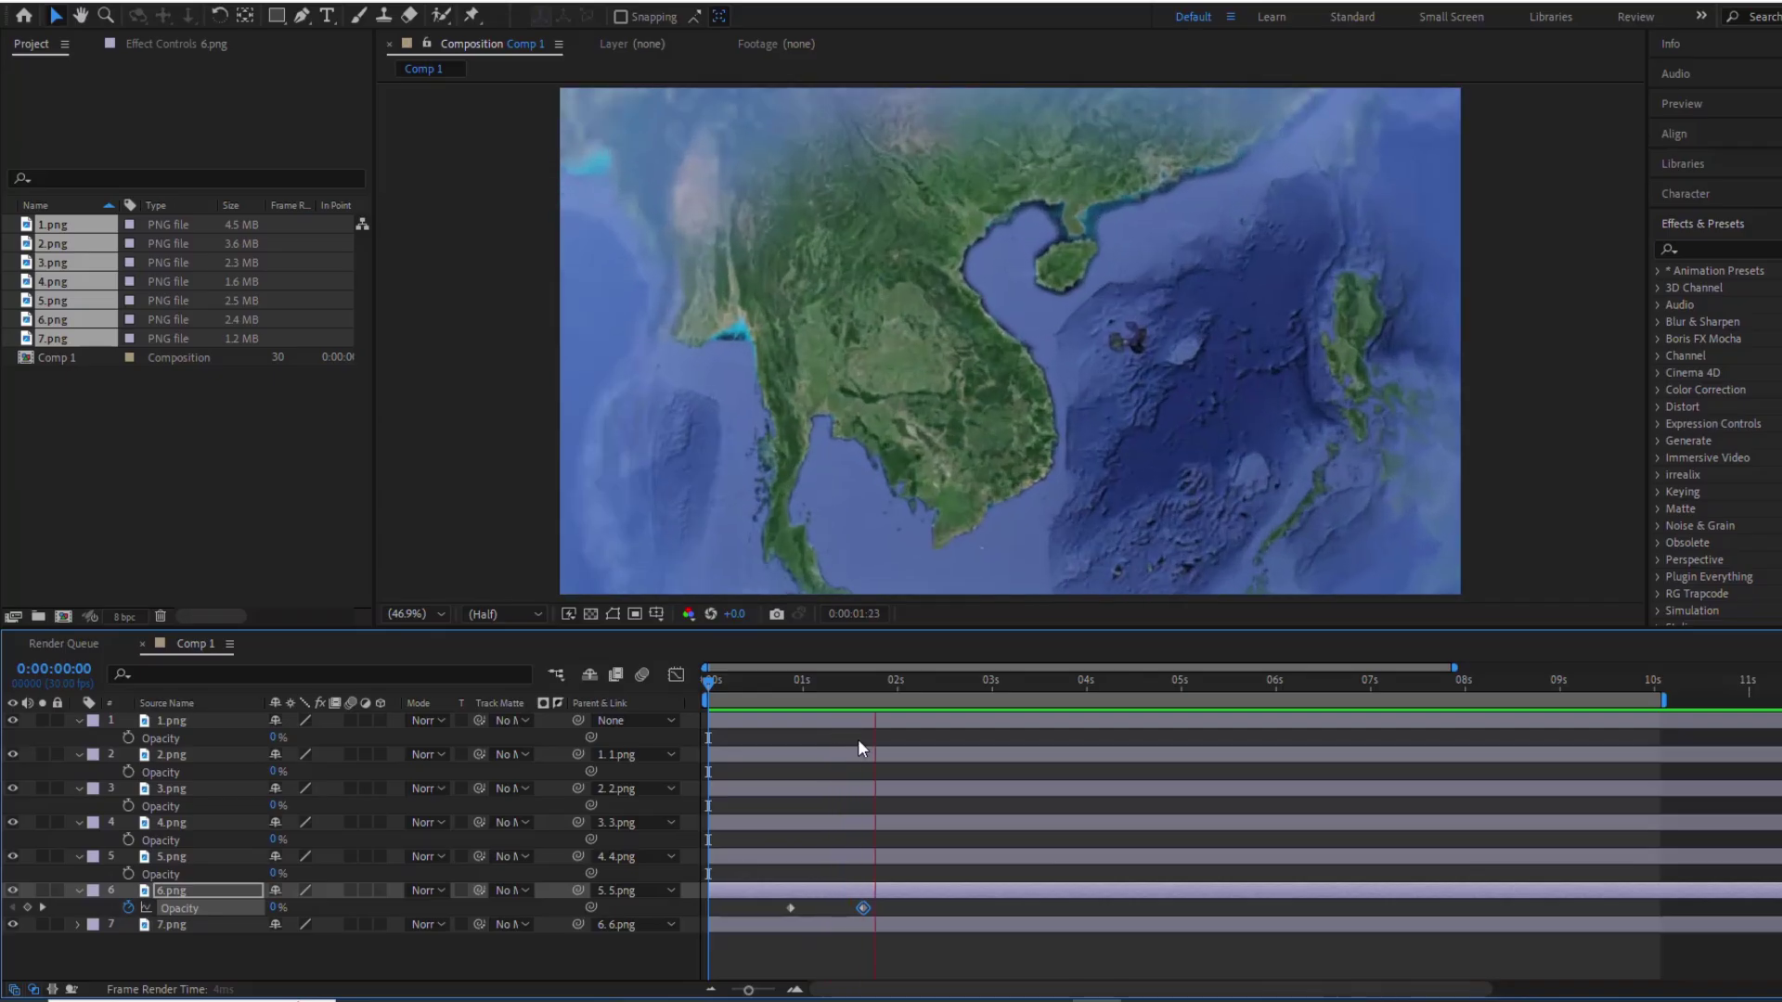
# Retime 6.png's opacity keyframes to about 1:10 and 2:03, with the playhead at 2:03
pyautogui.moveTo(863, 908); pyautogui.dragTo(929, 907)
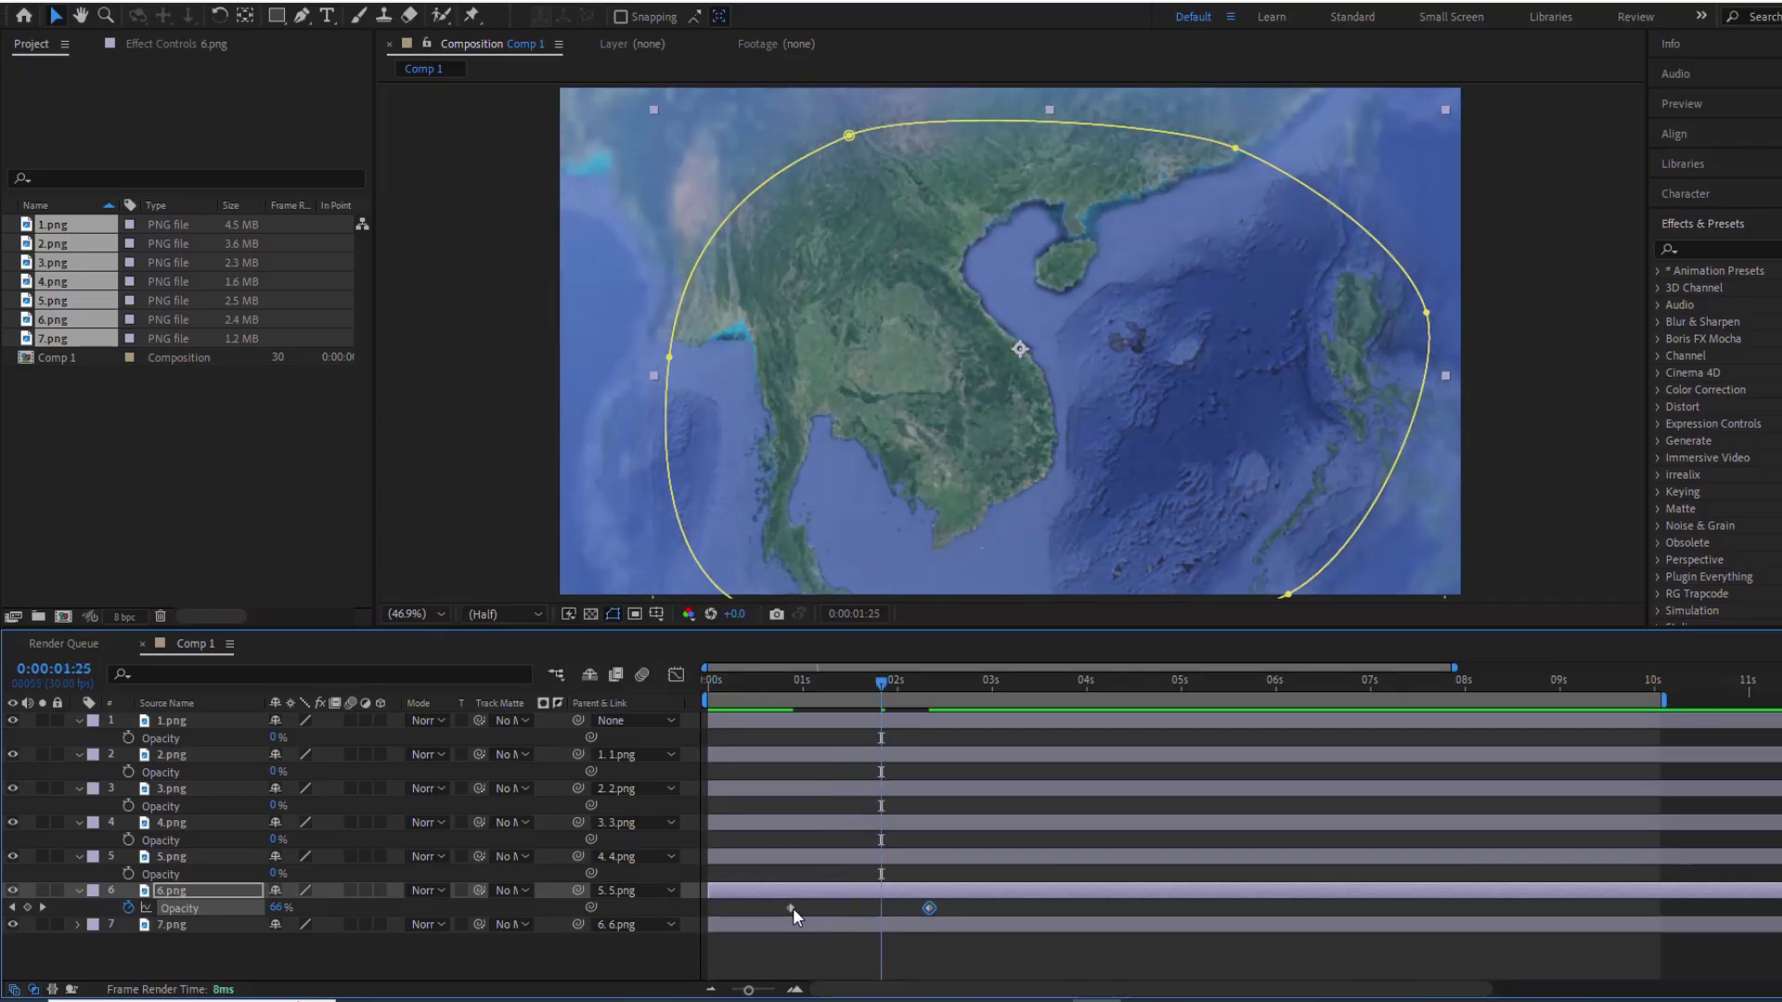
pyautogui.moveTo(791, 907); pyautogui.dragTo(833, 907)
pyautogui.moveTo(882, 685); pyautogui.dragTo(930, 685)
pyautogui.moveTo(929, 907); pyautogui.dragTo(907, 908)
pyautogui.moveTo(926, 684); pyautogui.dragTo(908, 686)
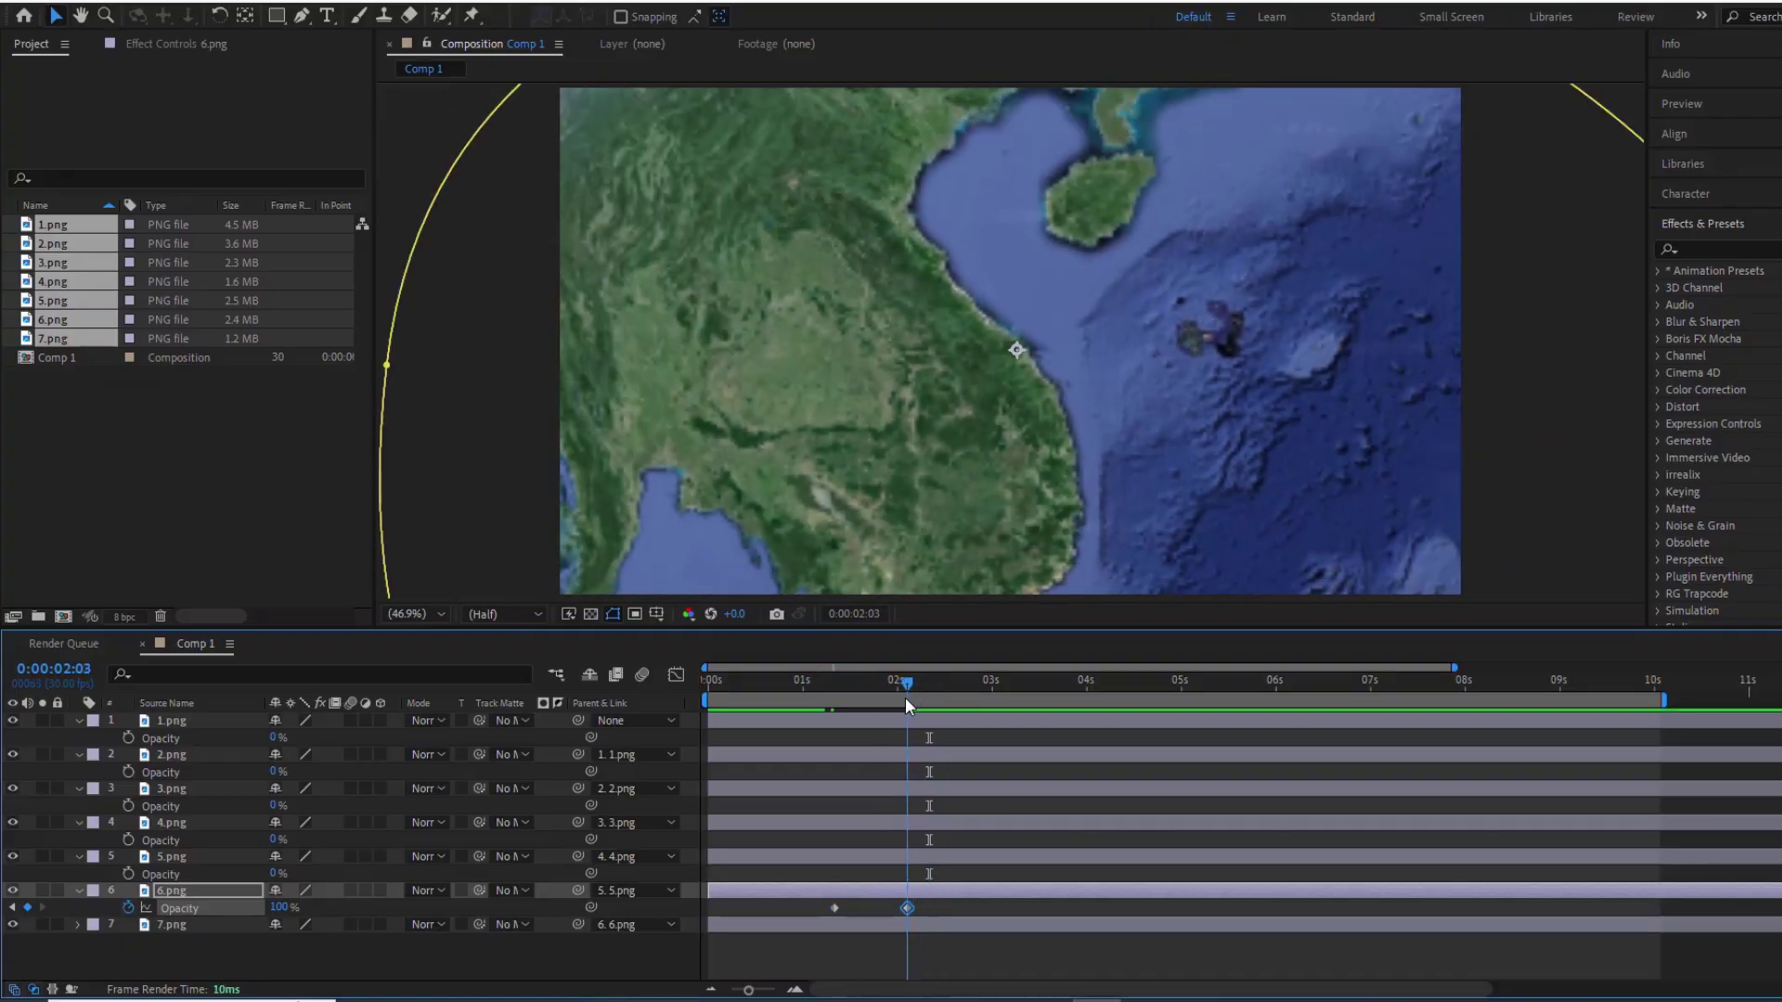
# Keyframe 5.png's opacity from 0% at 2:03 to 100% at 2:26, and 4.png's from 0% at 2:26 to 100% at 3:21
pyautogui.click(128, 873)
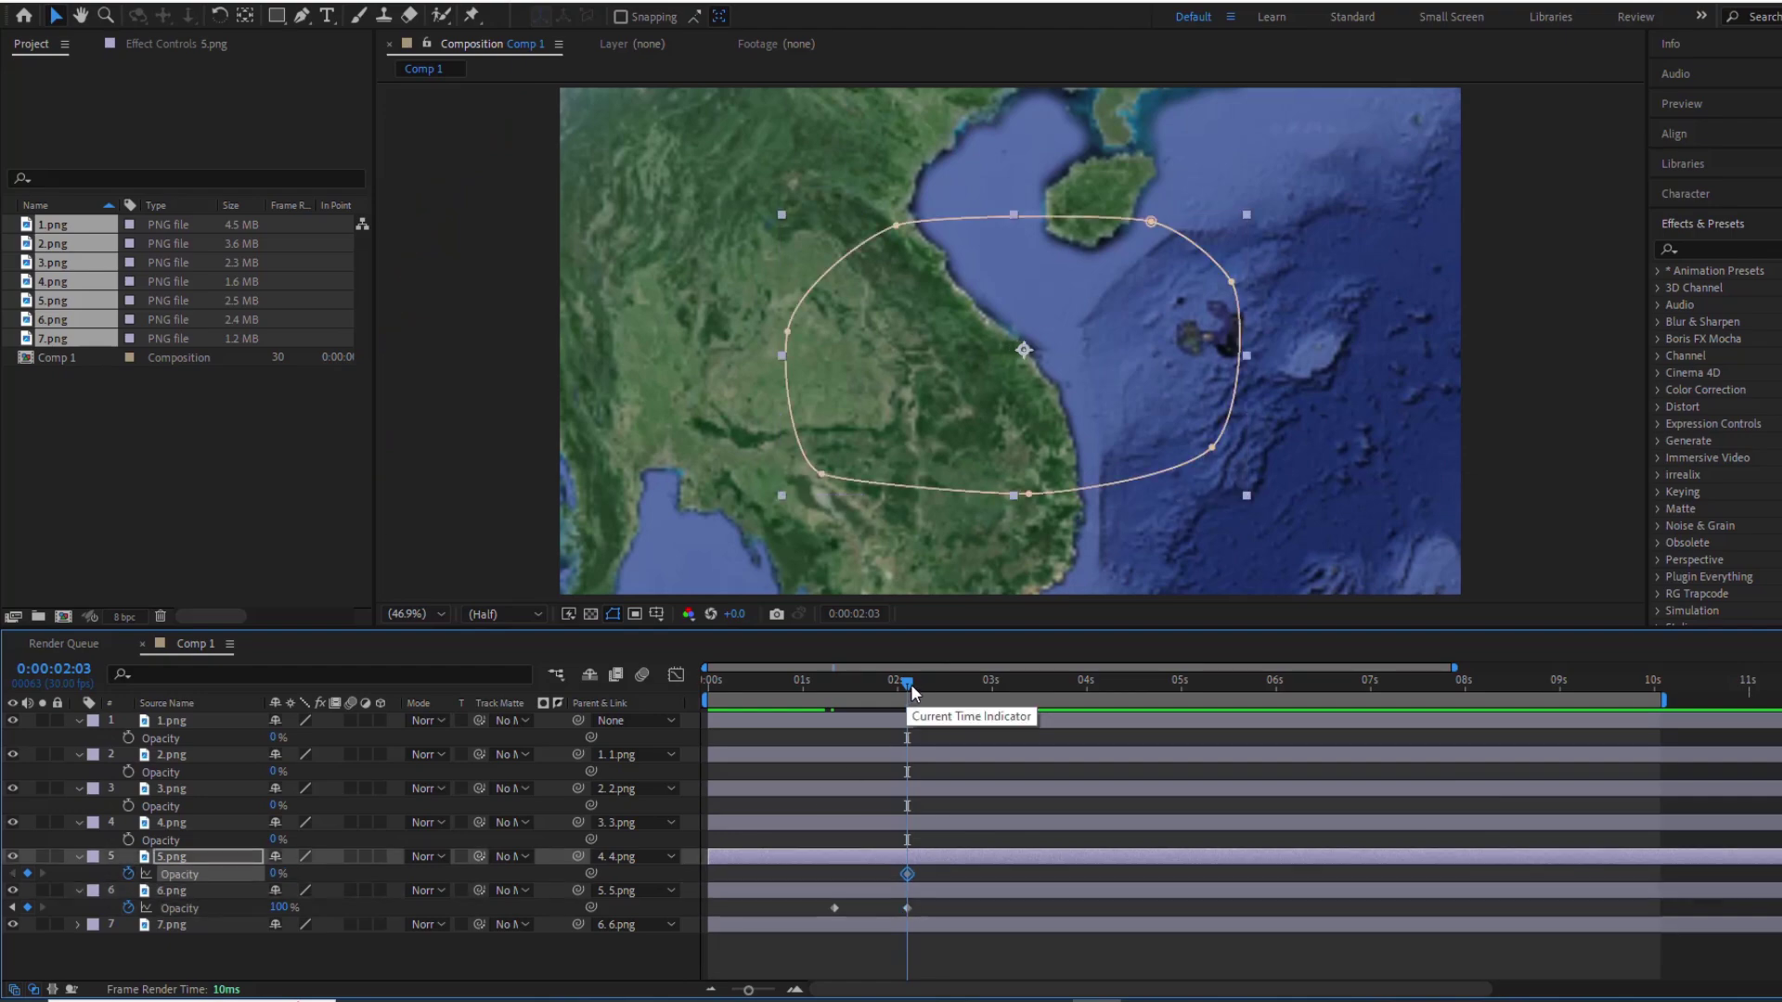
pyautogui.moveTo(908, 685); pyautogui.dragTo(978, 685)
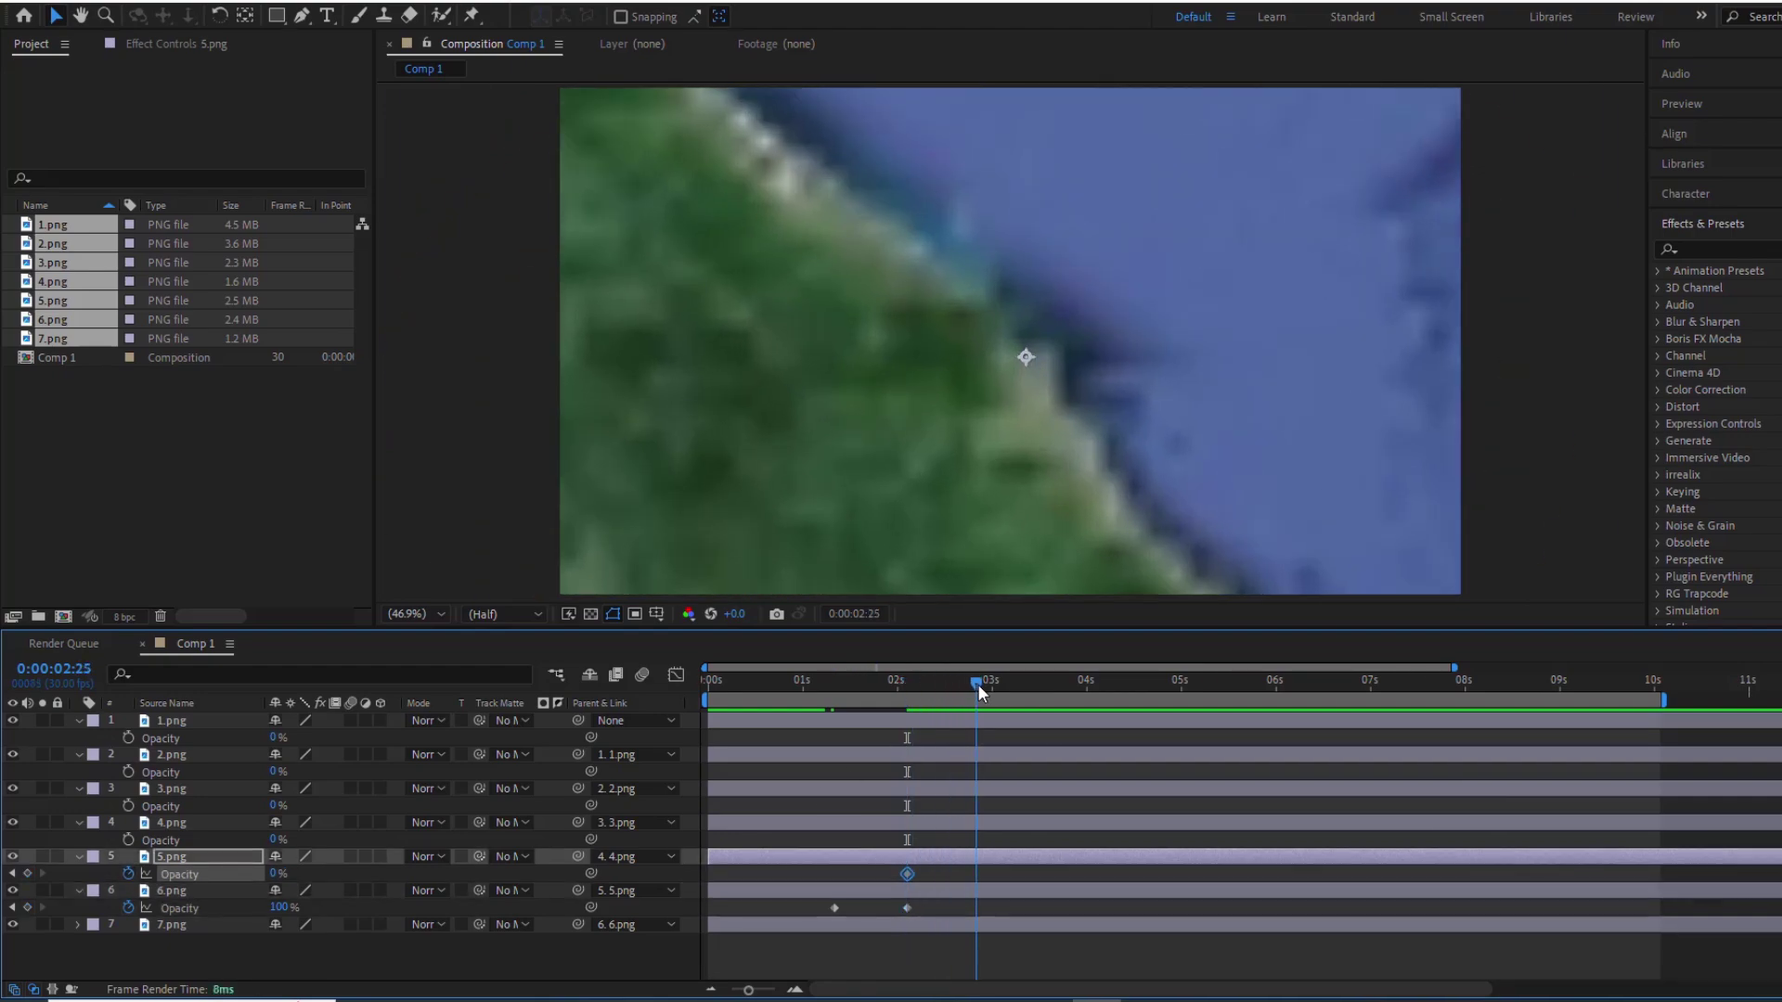
pyautogui.moveTo(279, 874); pyautogui.dragTo(384, 873)
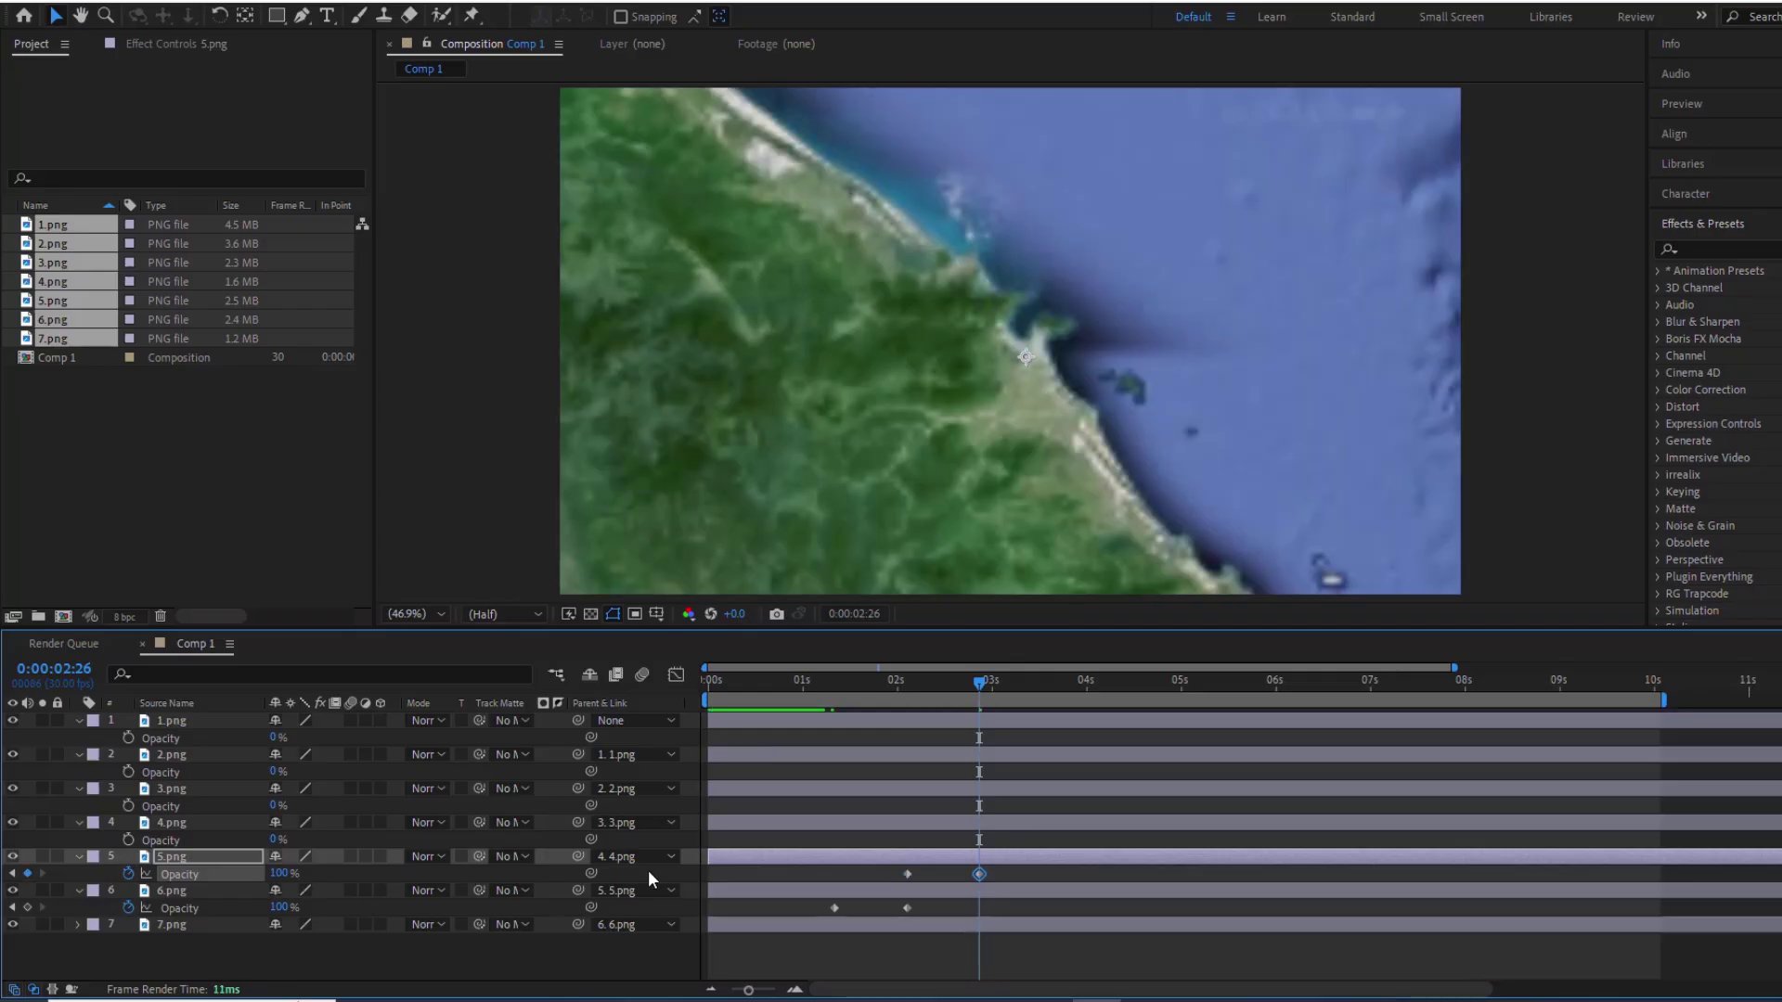
pyautogui.click(128, 840)
pyautogui.moveTo(982, 684); pyautogui.dragTo(1059, 687)
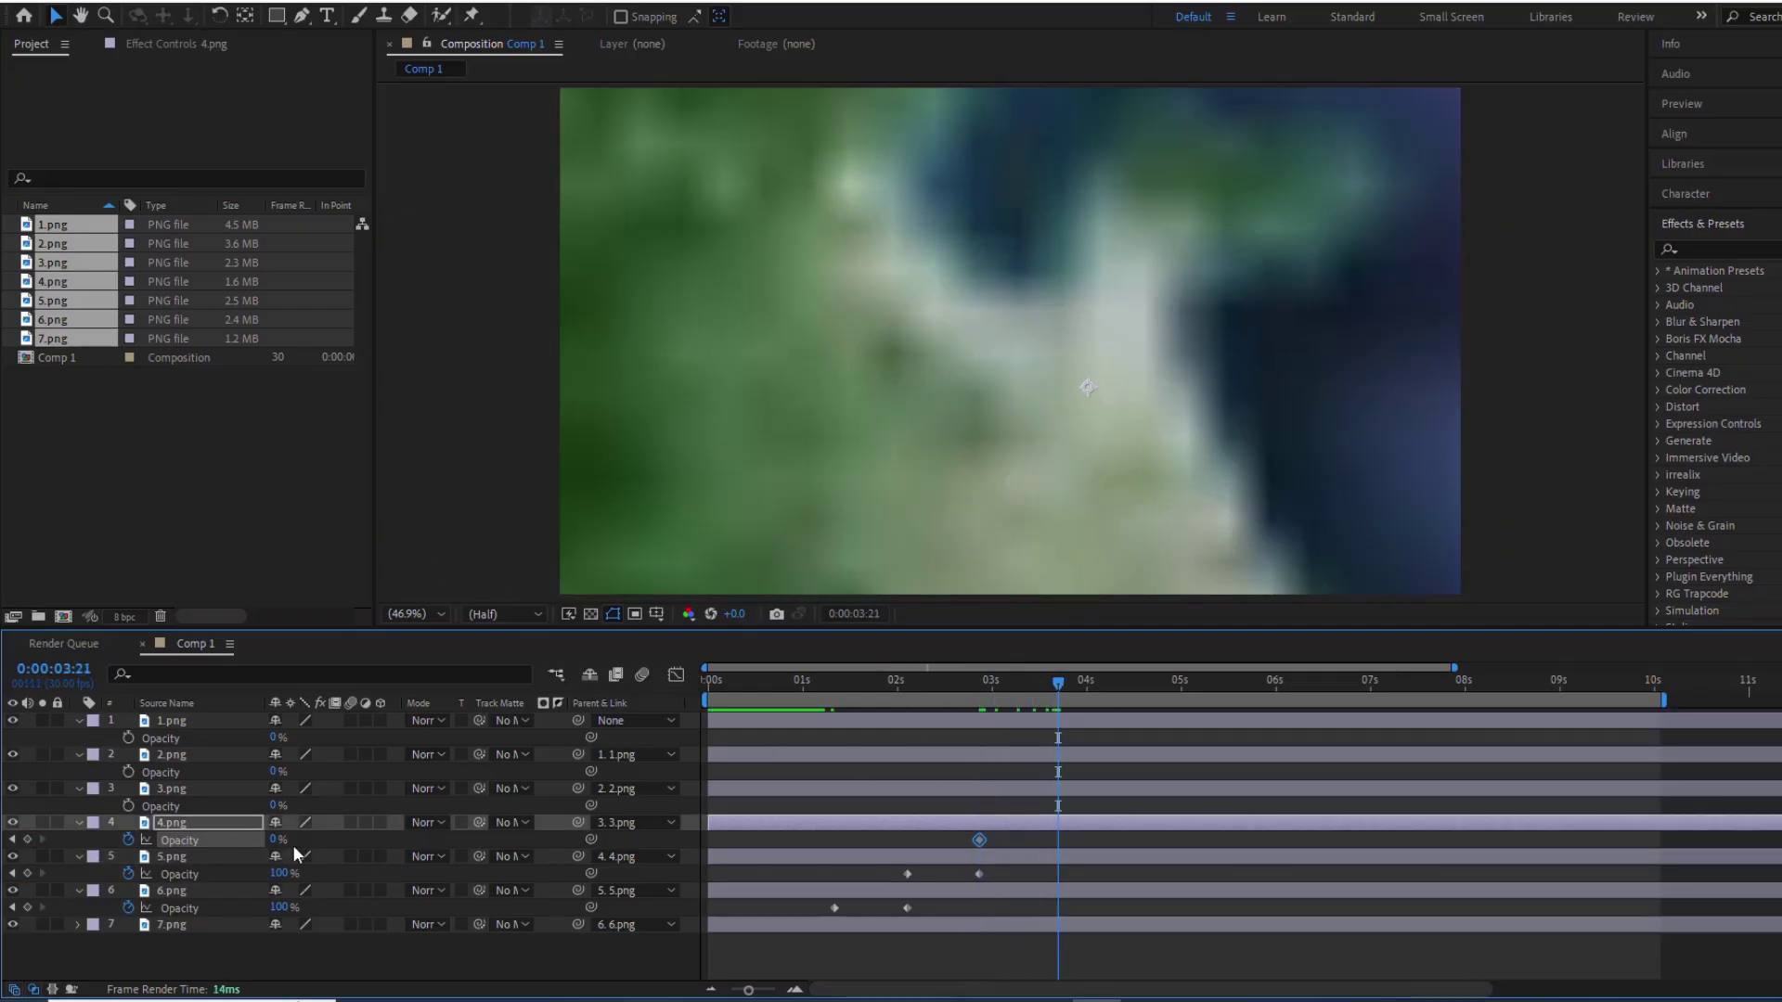
pyautogui.moveTo(278, 840); pyautogui.dragTo(371, 840)
# Keyframe 3.png's opacity from 0% at 3:21 to 100% at 4:08, and 2.png's from 0% at 4:08 to 100% at 5:01
pyautogui.click(128, 806)
pyautogui.moveTo(1058, 688); pyautogui.dragTo(1112, 687)
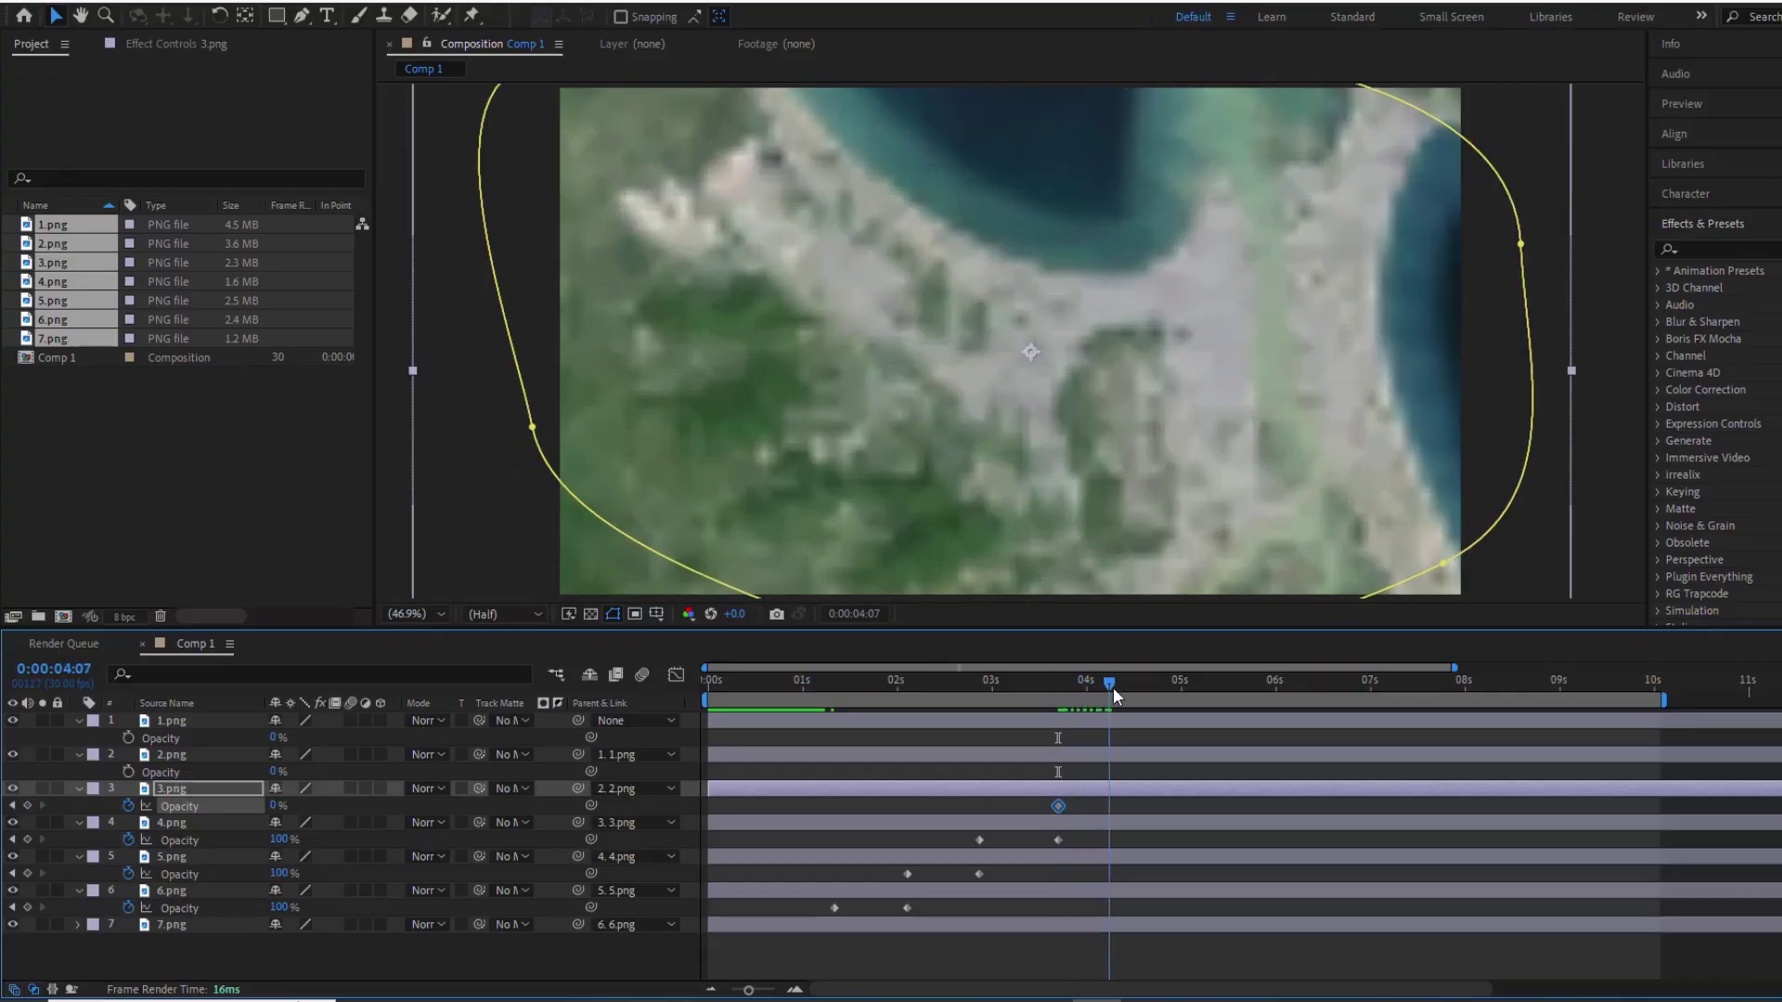
pyautogui.moveTo(278, 805); pyautogui.dragTo(332, 807)
pyautogui.click(128, 773)
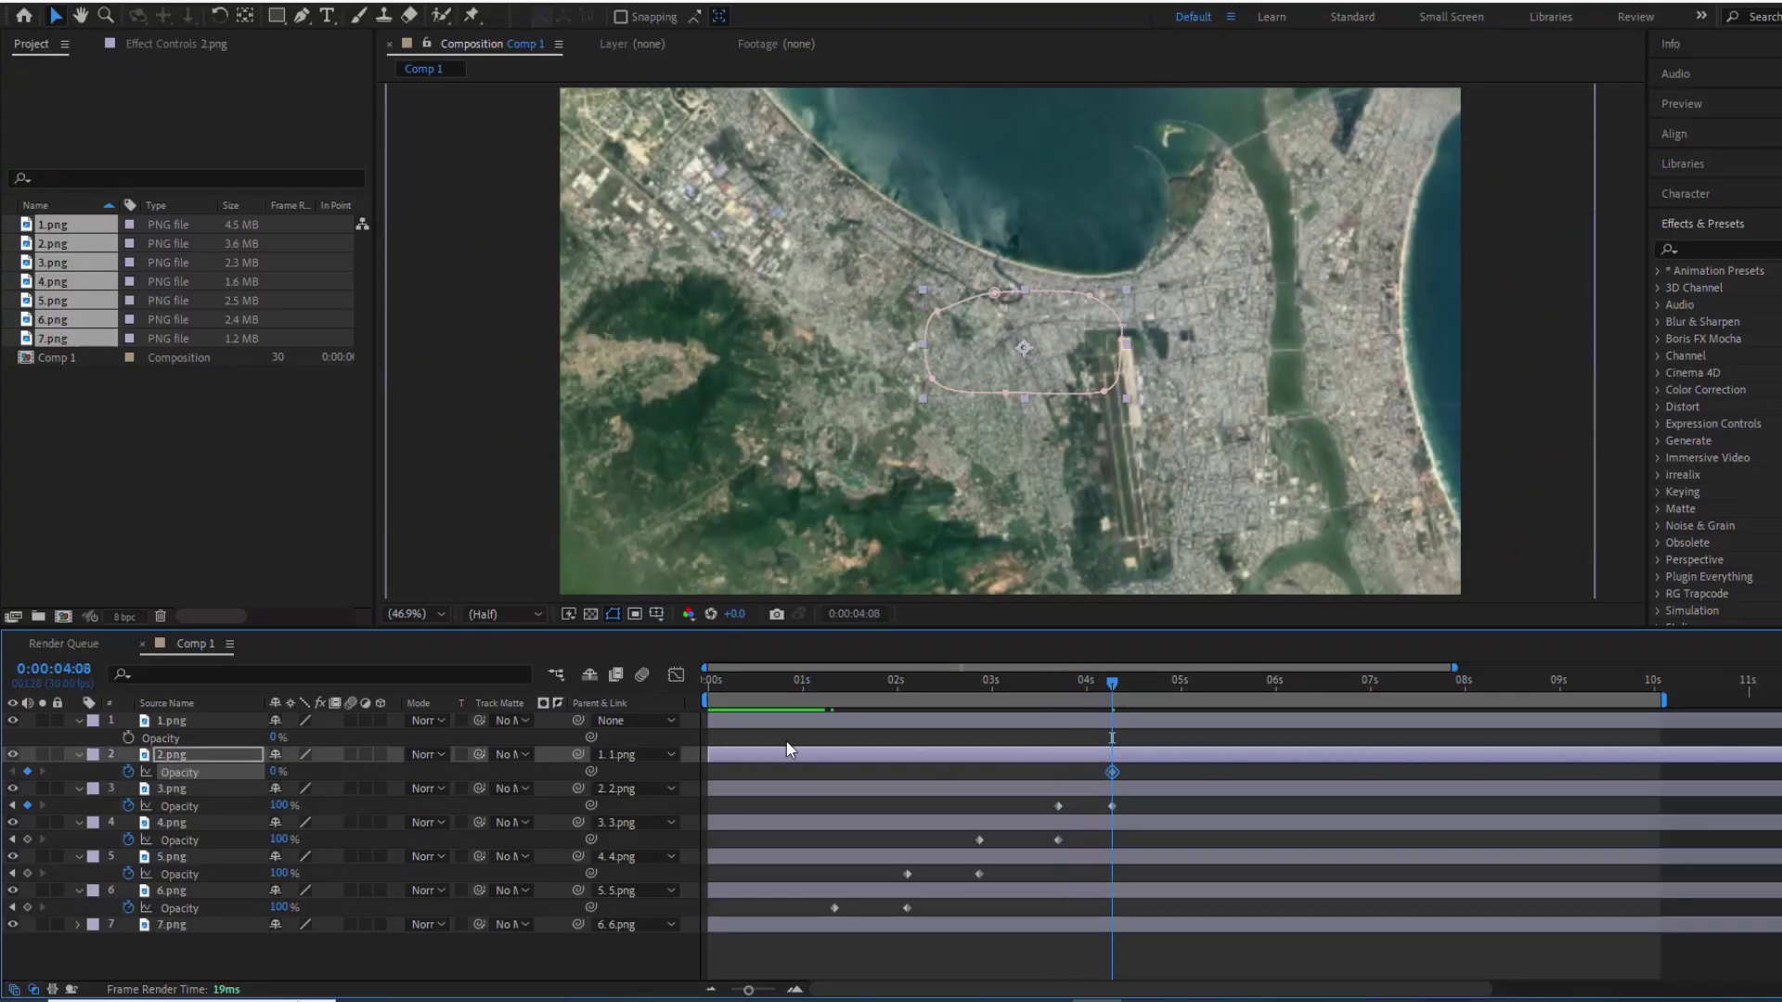
pyautogui.moveTo(1113, 687); pyautogui.dragTo(1185, 688)
pyautogui.moveTo(279, 766); pyautogui.dragTo(399, 779)
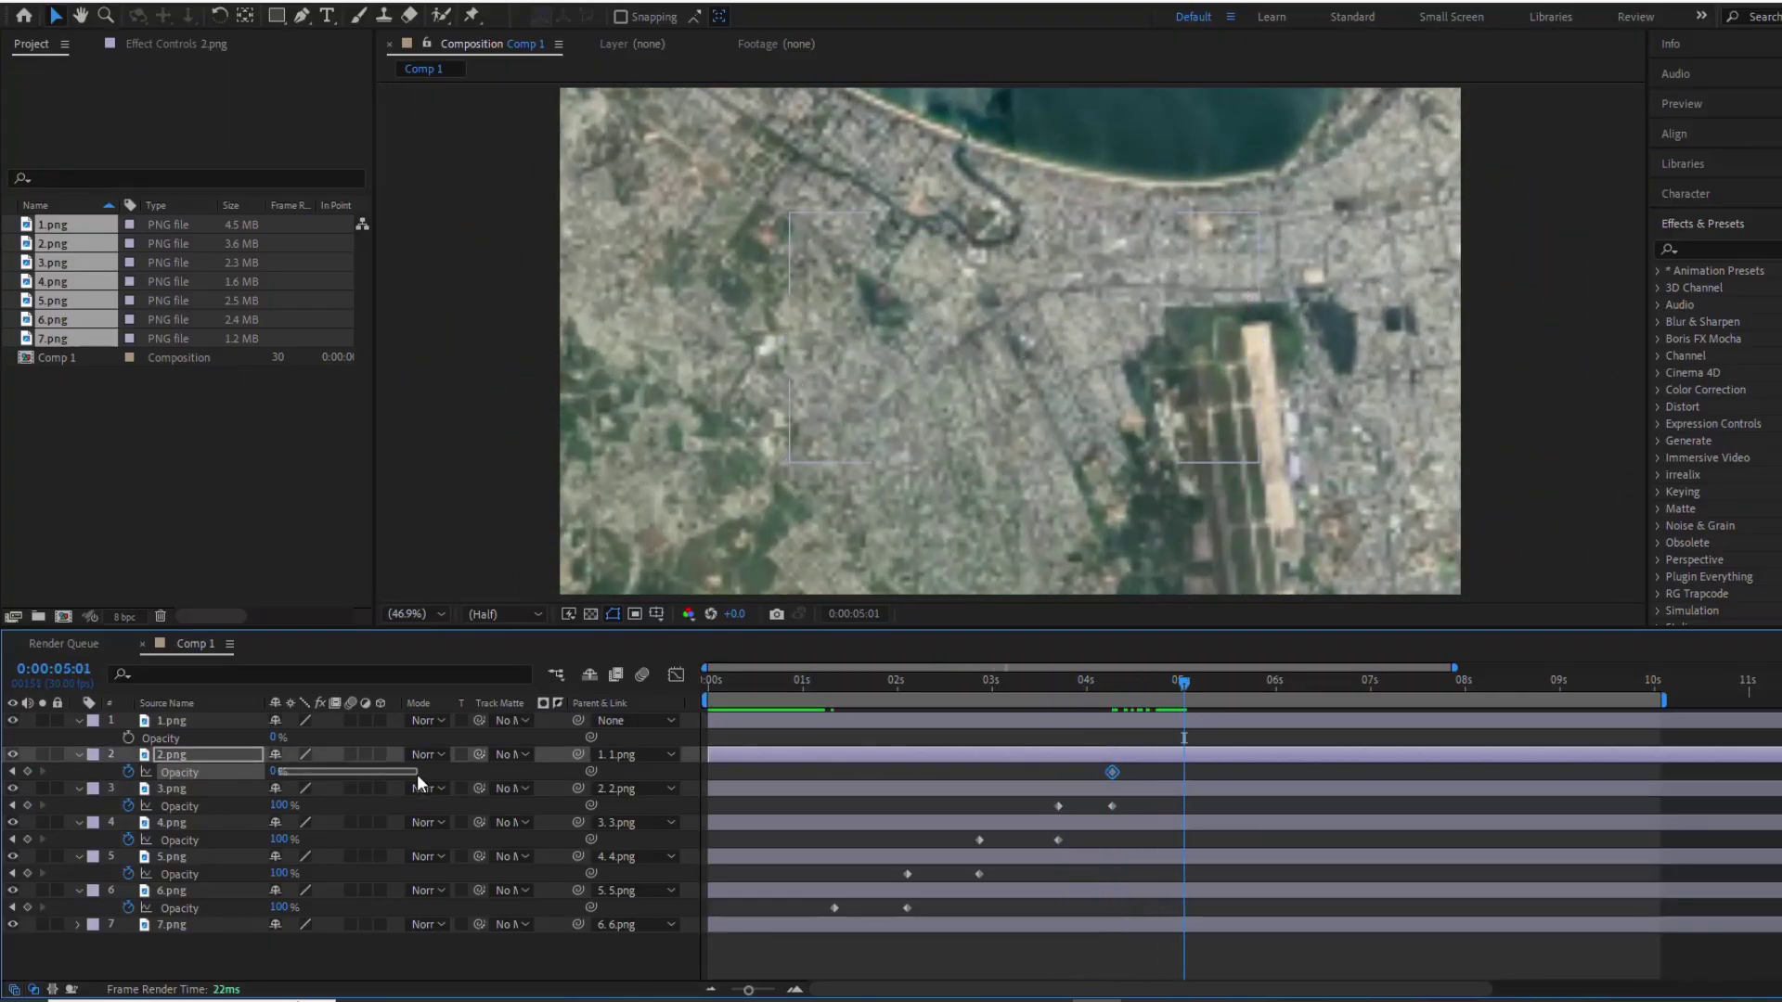
# Keyframe 1.png's opacity from 0% at 5:01 to 100% at 7:00 and preview the zoom from the beginning
pyautogui.click(128, 738)
pyautogui.moveTo(1184, 684); pyautogui.dragTo(1369, 689)
pyautogui.moveTo(278, 737); pyautogui.dragTo(377, 740)
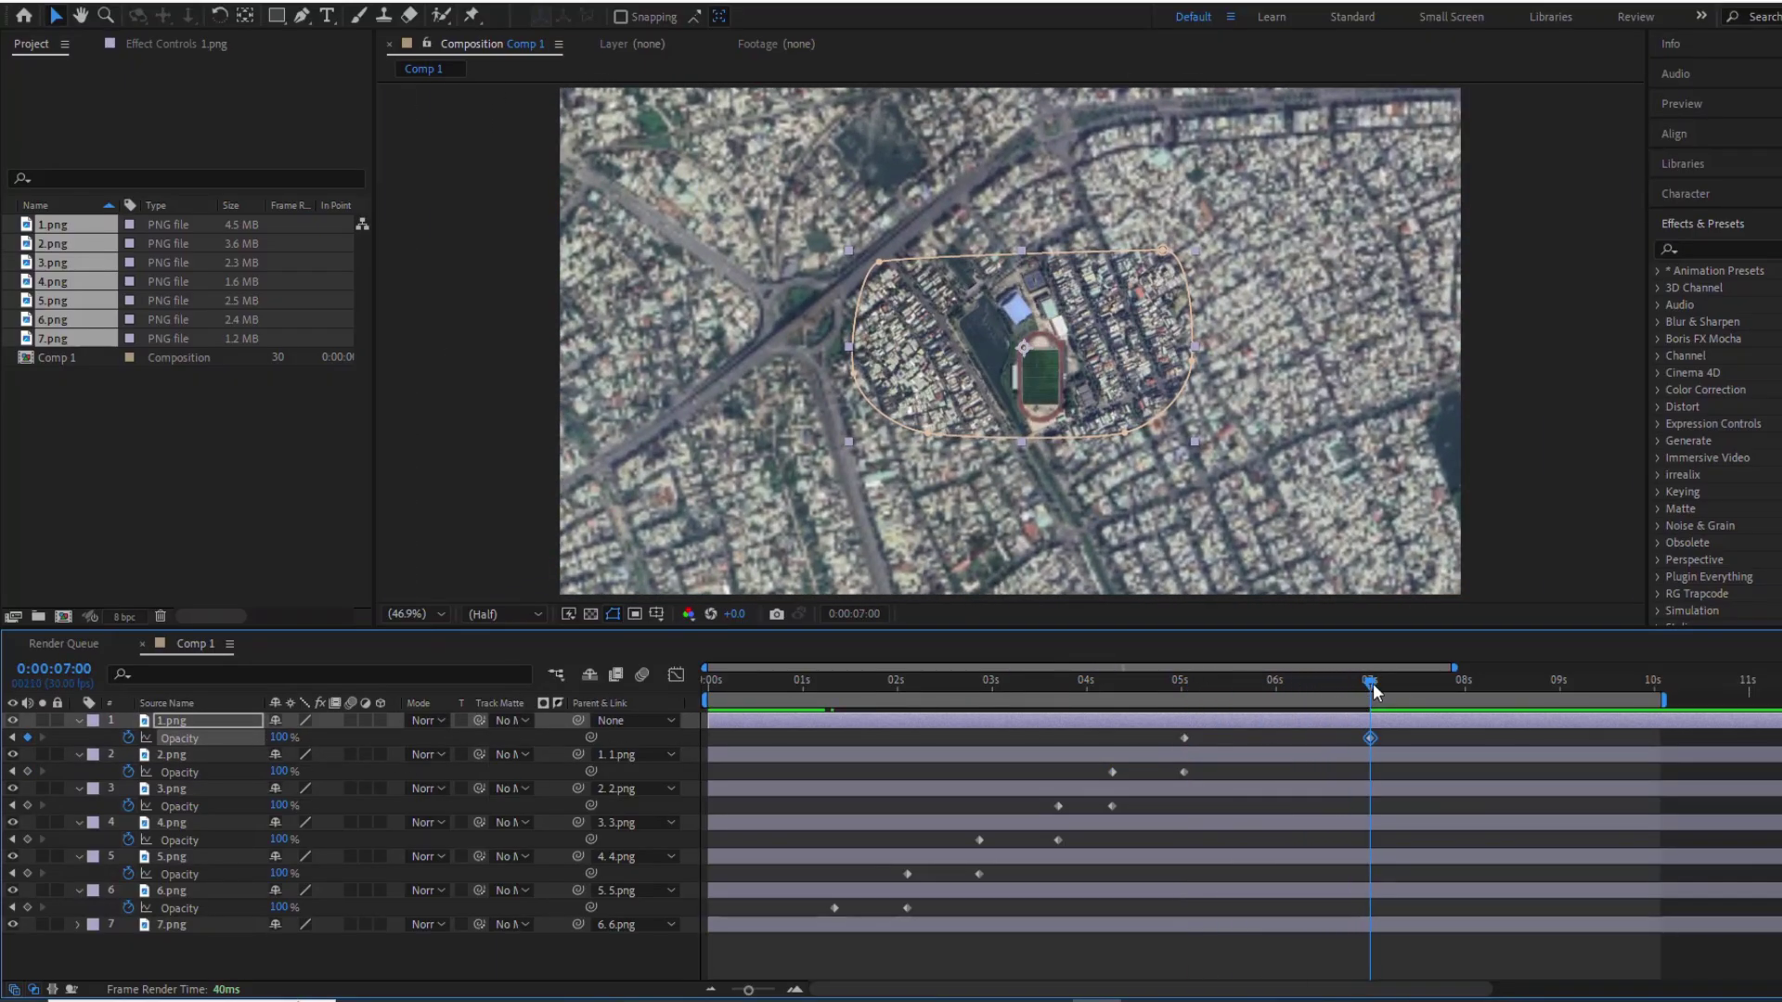
pyautogui.press('Home')
pyautogui.press('space')
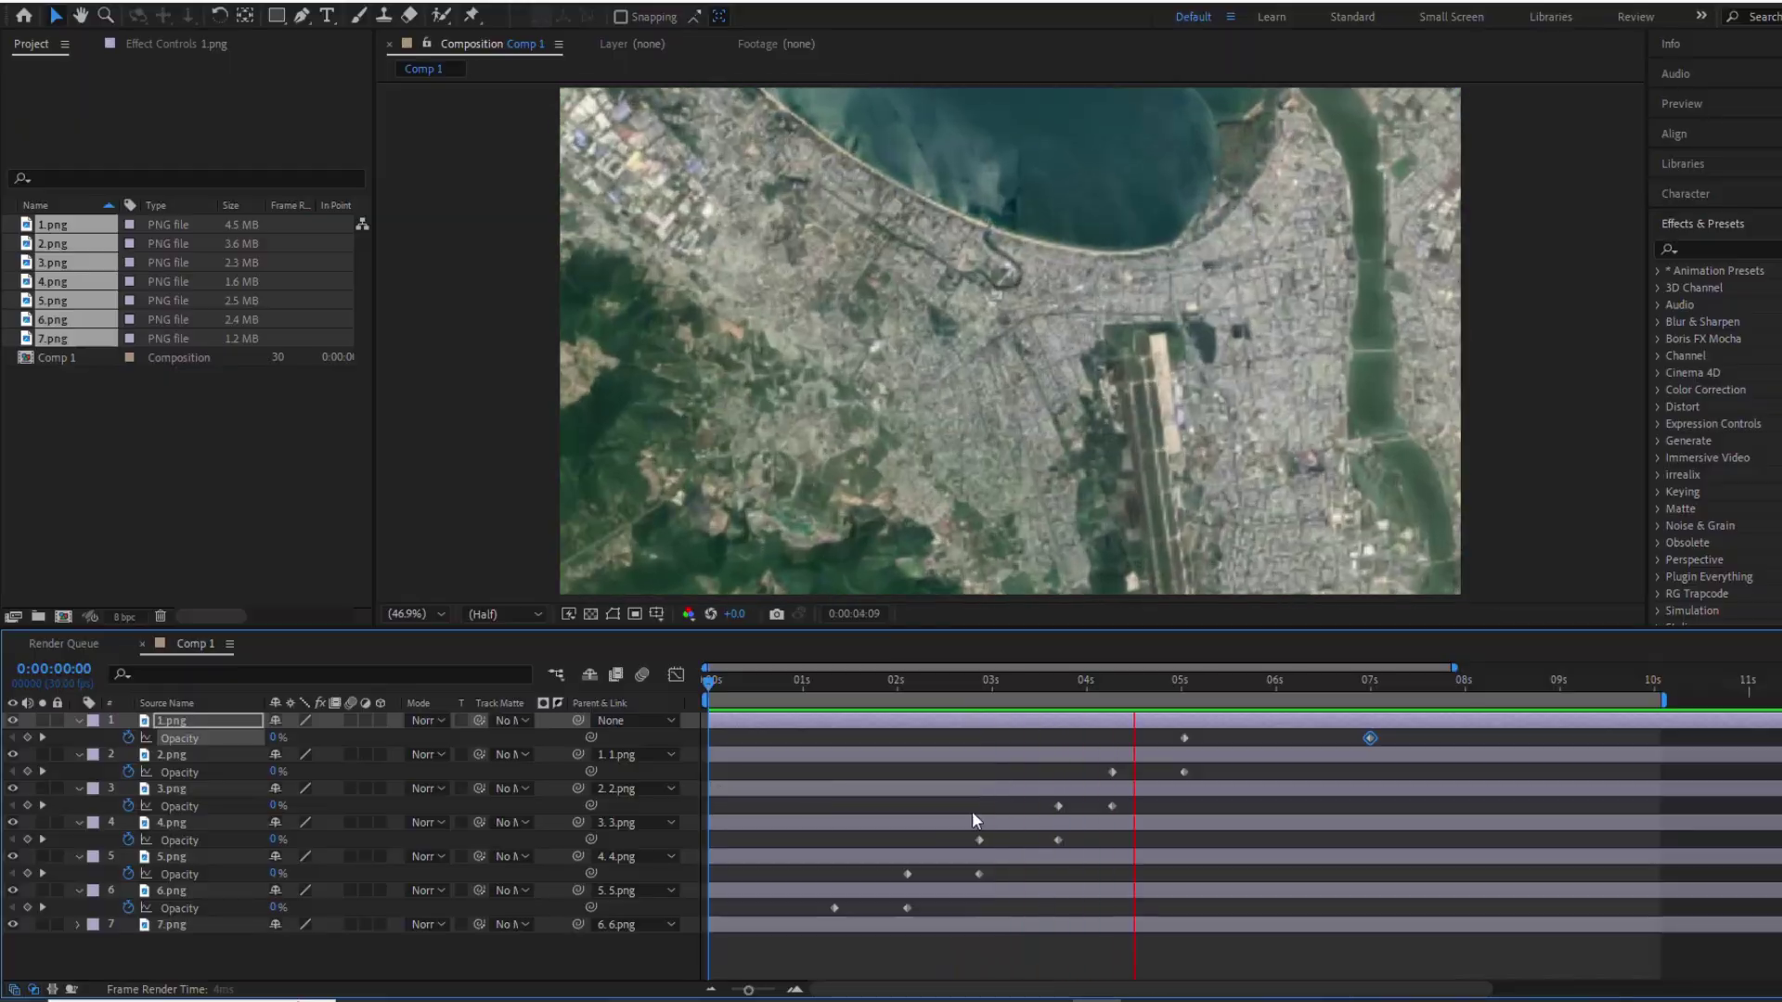
# Pull the opacity keyframes of 6.png, 5.png and 4.png earlier, starting their fades at about 1:03, 1:23 and 2:10
pyautogui.click(1381, 685)
pyautogui.moveTo(1378, 687); pyautogui.dragTo(916, 790)
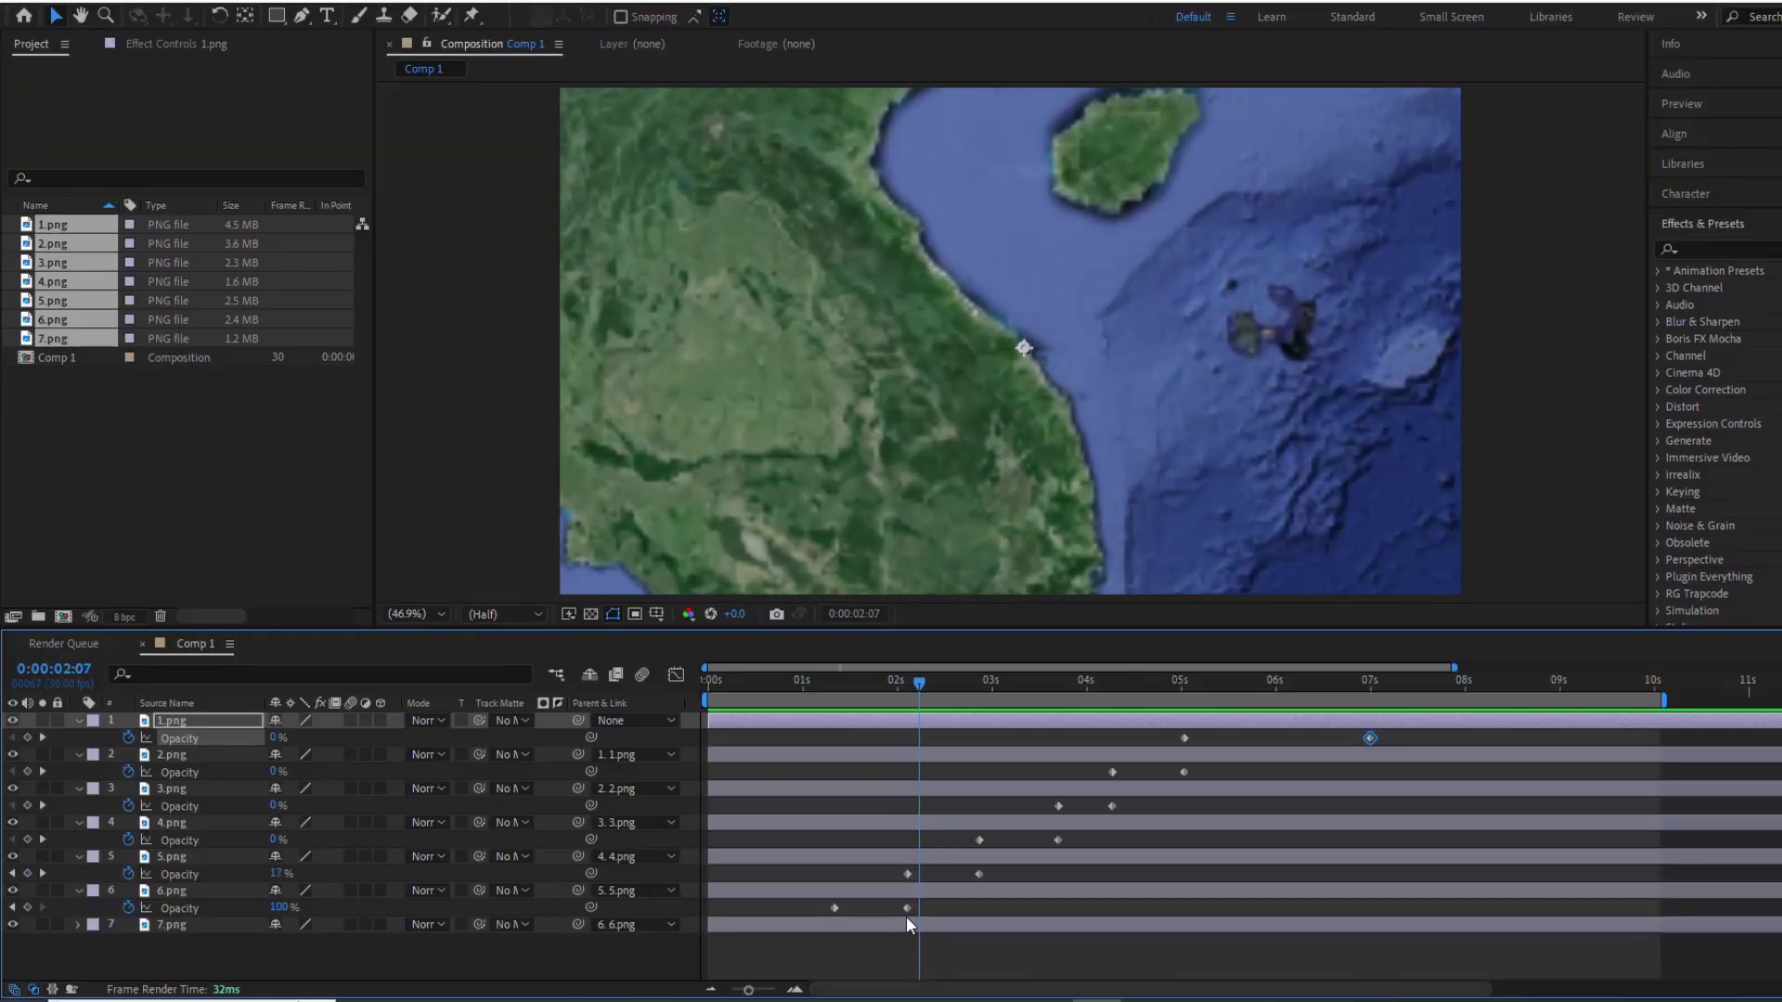
pyautogui.moveTo(909, 898); pyautogui.dragTo(947, 874)
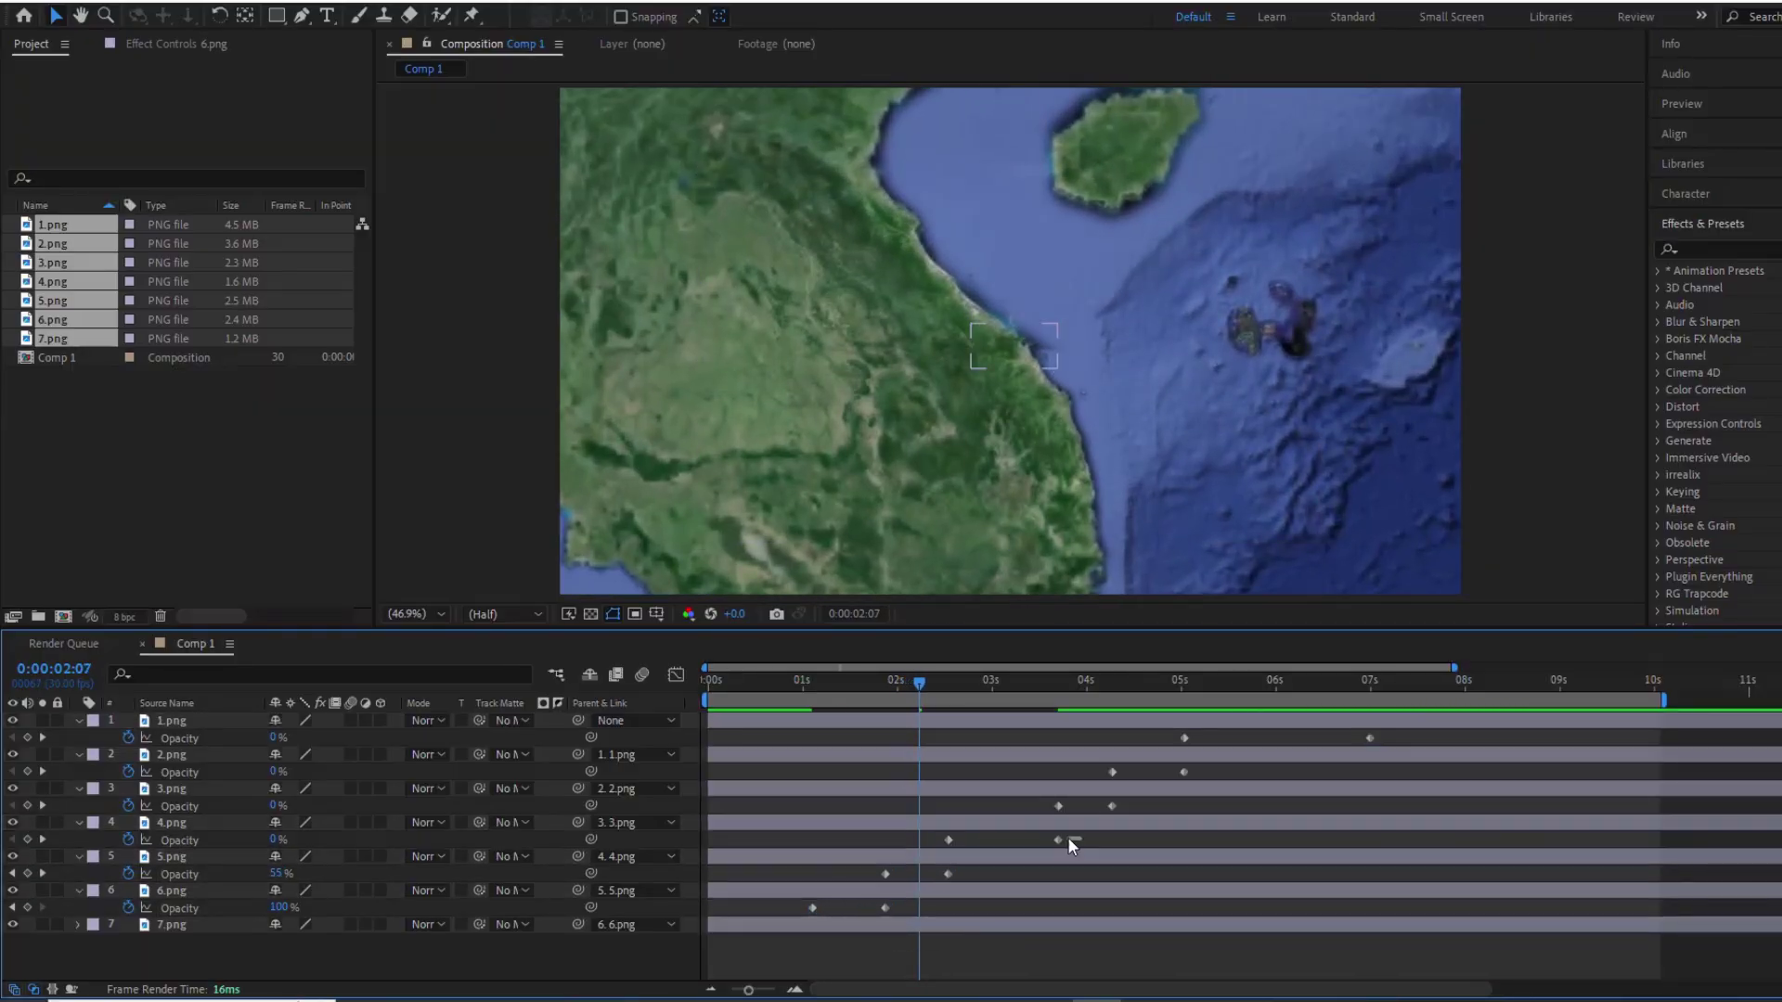
pyautogui.moveTo(1067, 837); pyautogui.dragTo(929, 840)
pyautogui.moveTo(886, 874); pyautogui.dragTo(876, 874)
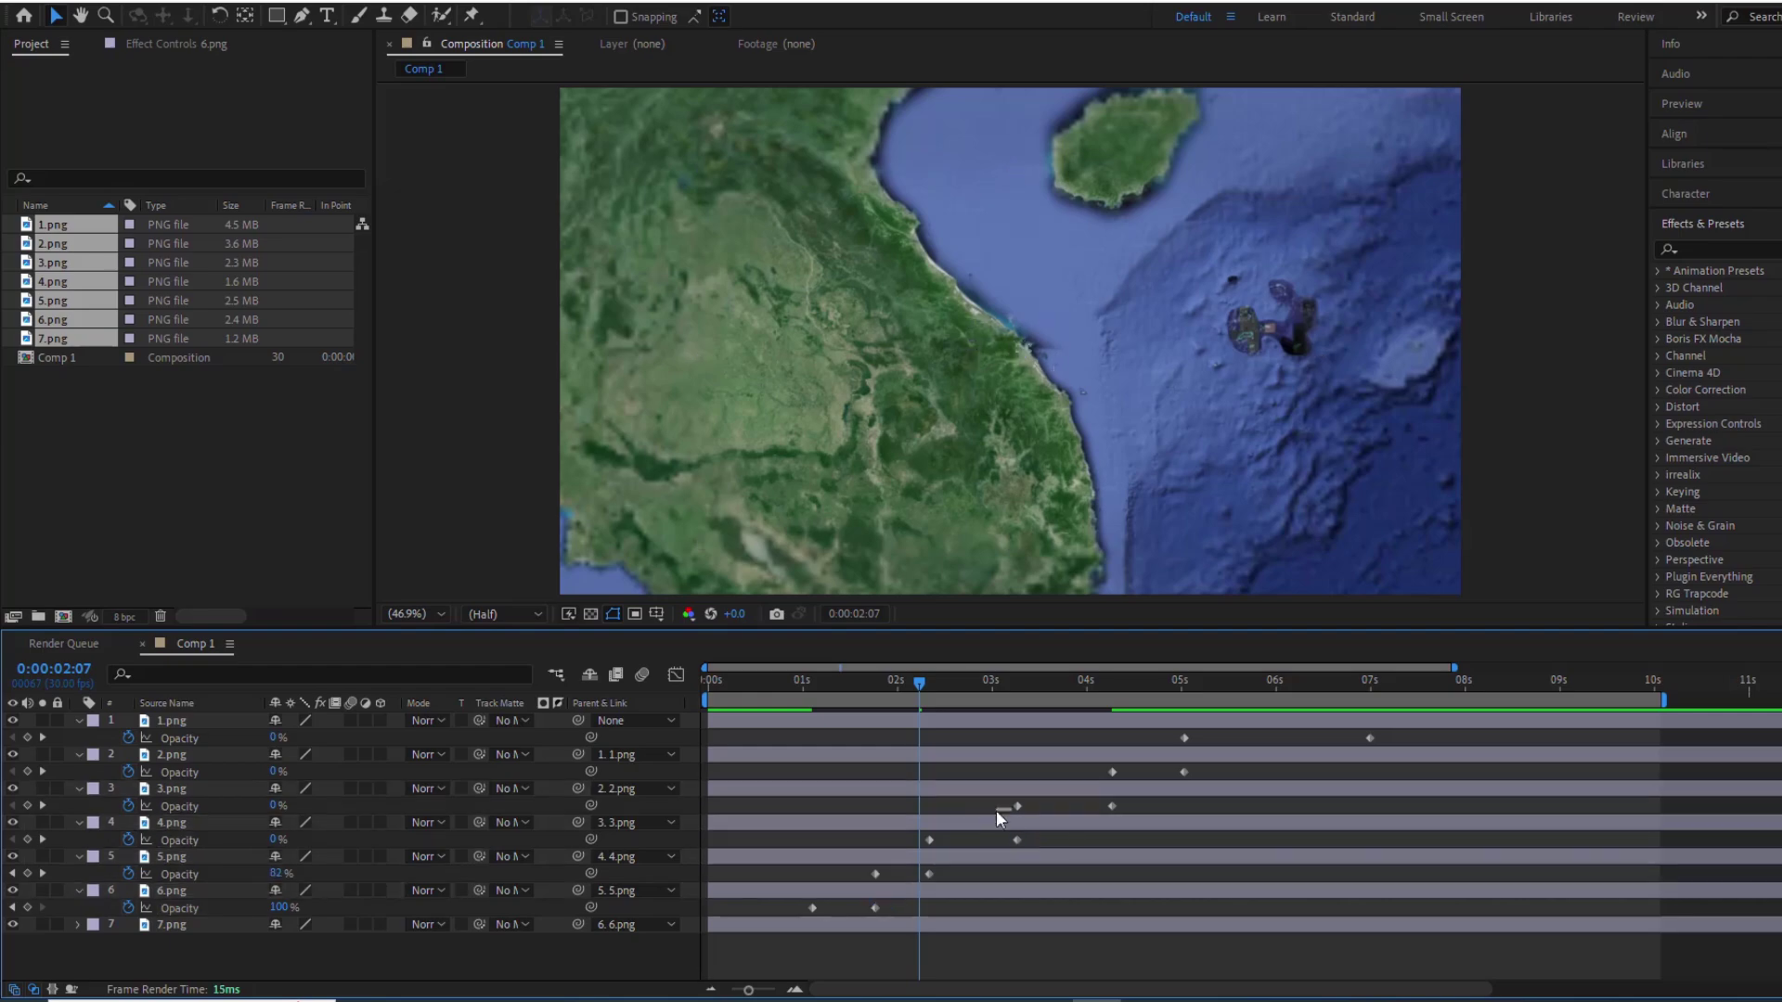
# Start the fades of 3.png, 2.png and 1.png at about 3:00, 3:28 and 4:21, end 1.png's at about 7:20, and preview
pyautogui.moveTo(1017, 806); pyautogui.dragTo(992, 808)
pyautogui.moveTo(1112, 806); pyautogui.dragTo(1079, 806)
pyautogui.moveTo(1184, 771); pyautogui.dragTo(1153, 771)
pyautogui.moveTo(1370, 738); pyautogui.dragTo(1433, 738)
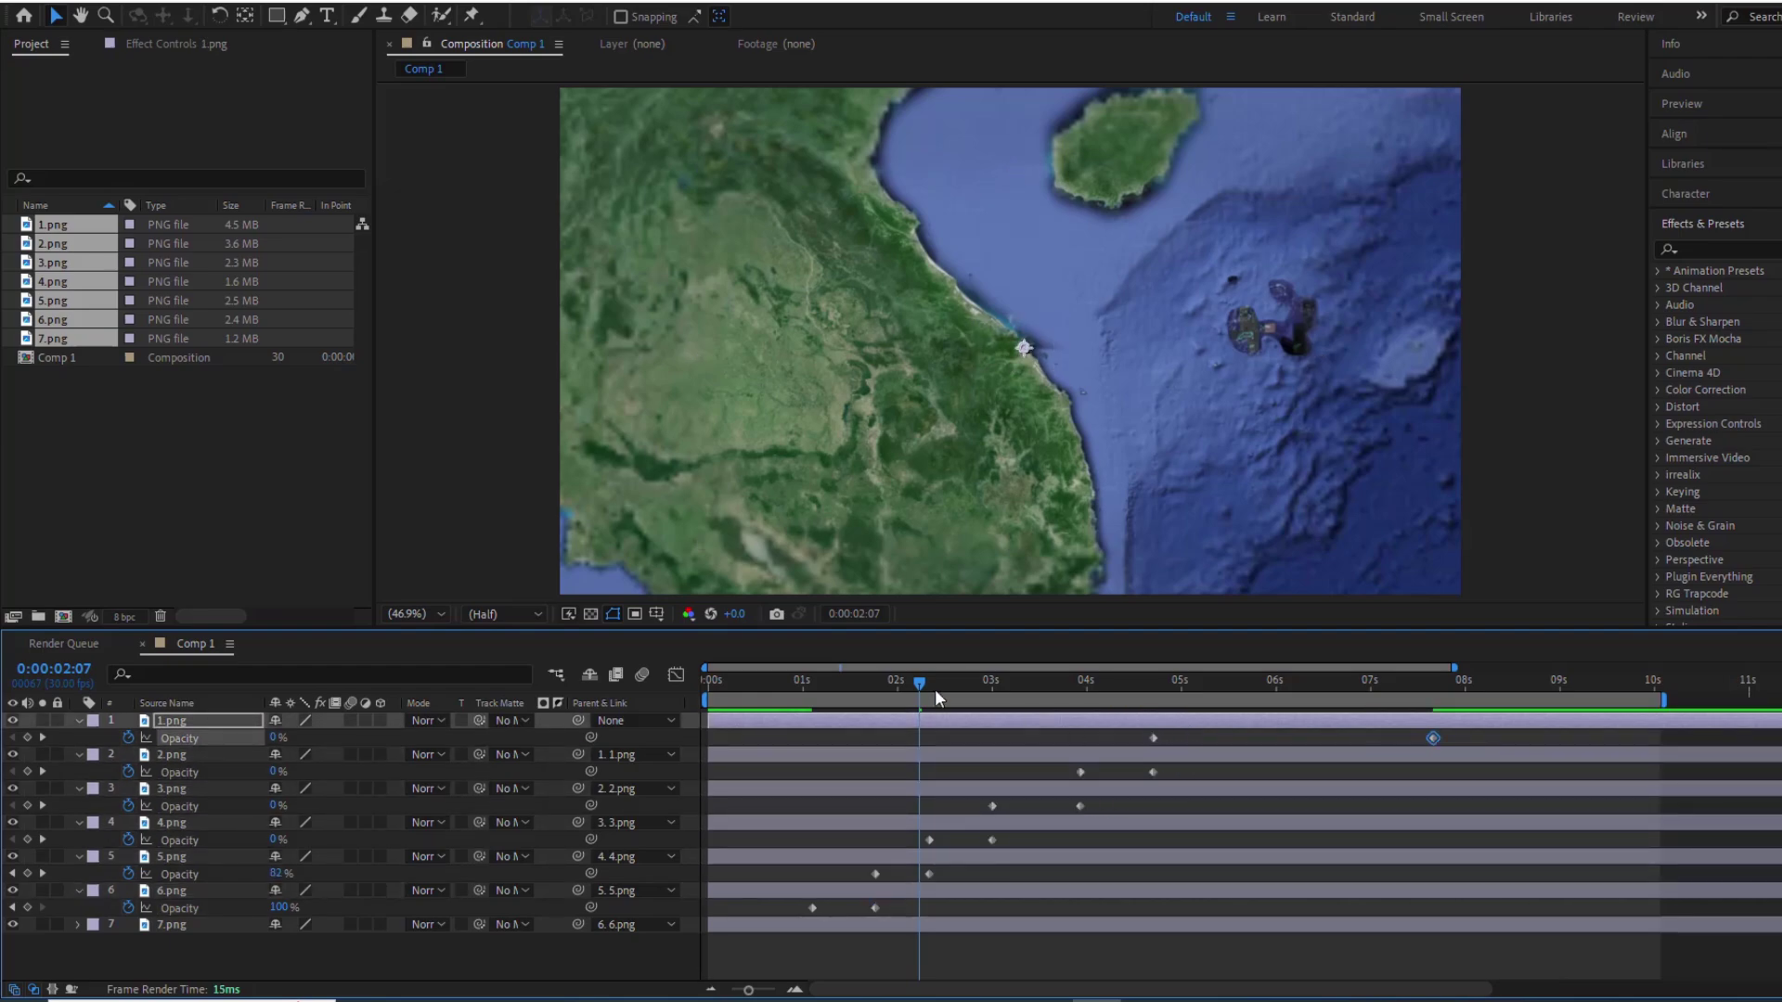
pyautogui.press('Home')
pyautogui.press('space')
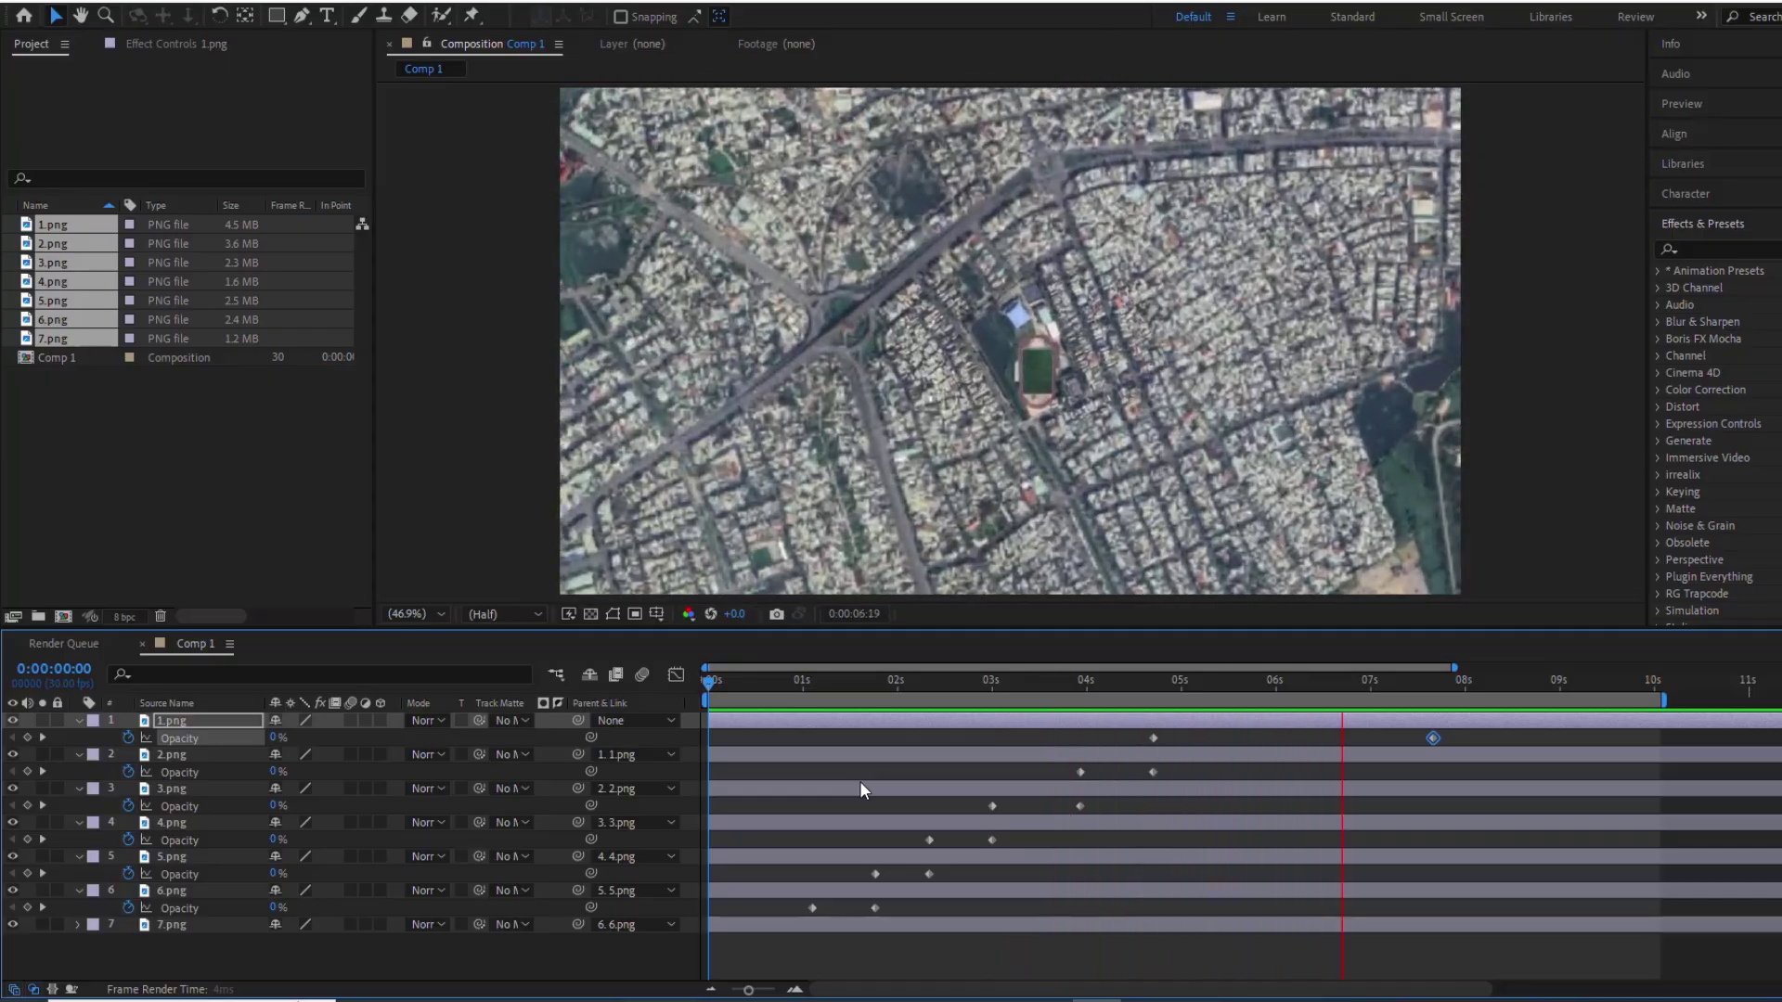
pyautogui.press('space')
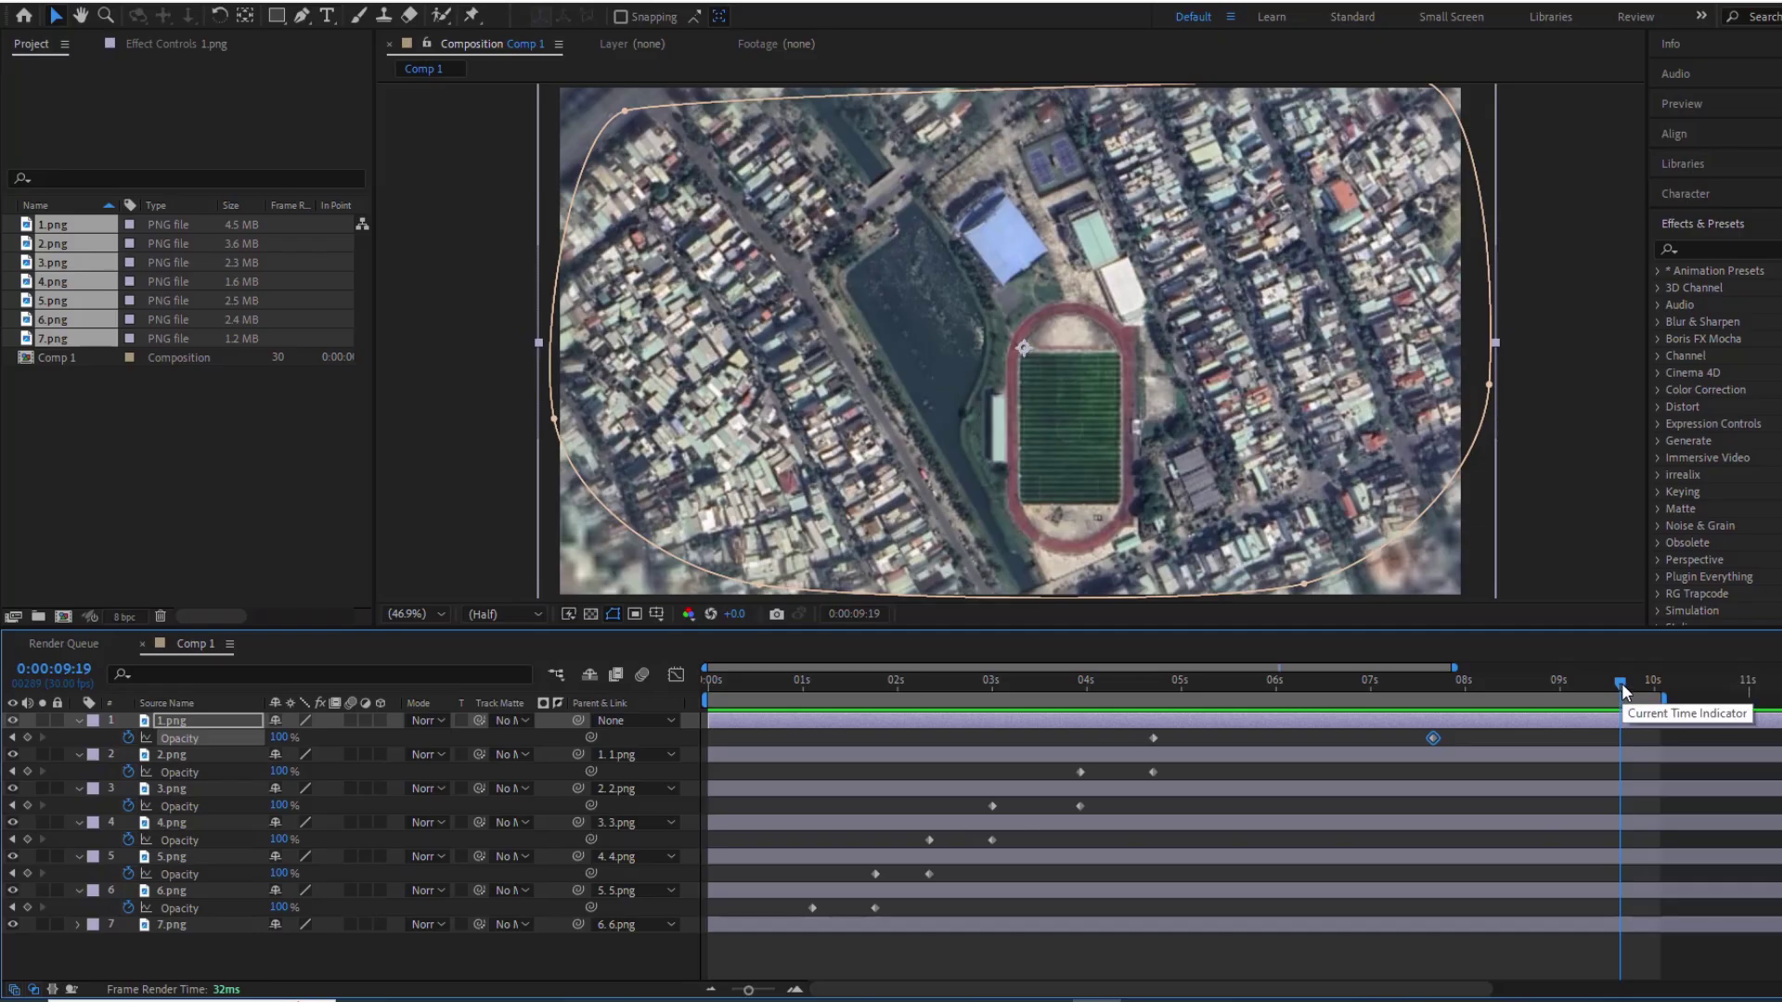
# Return to the first frame and reveal the rotation property of 1.png
pyautogui.press('Home')
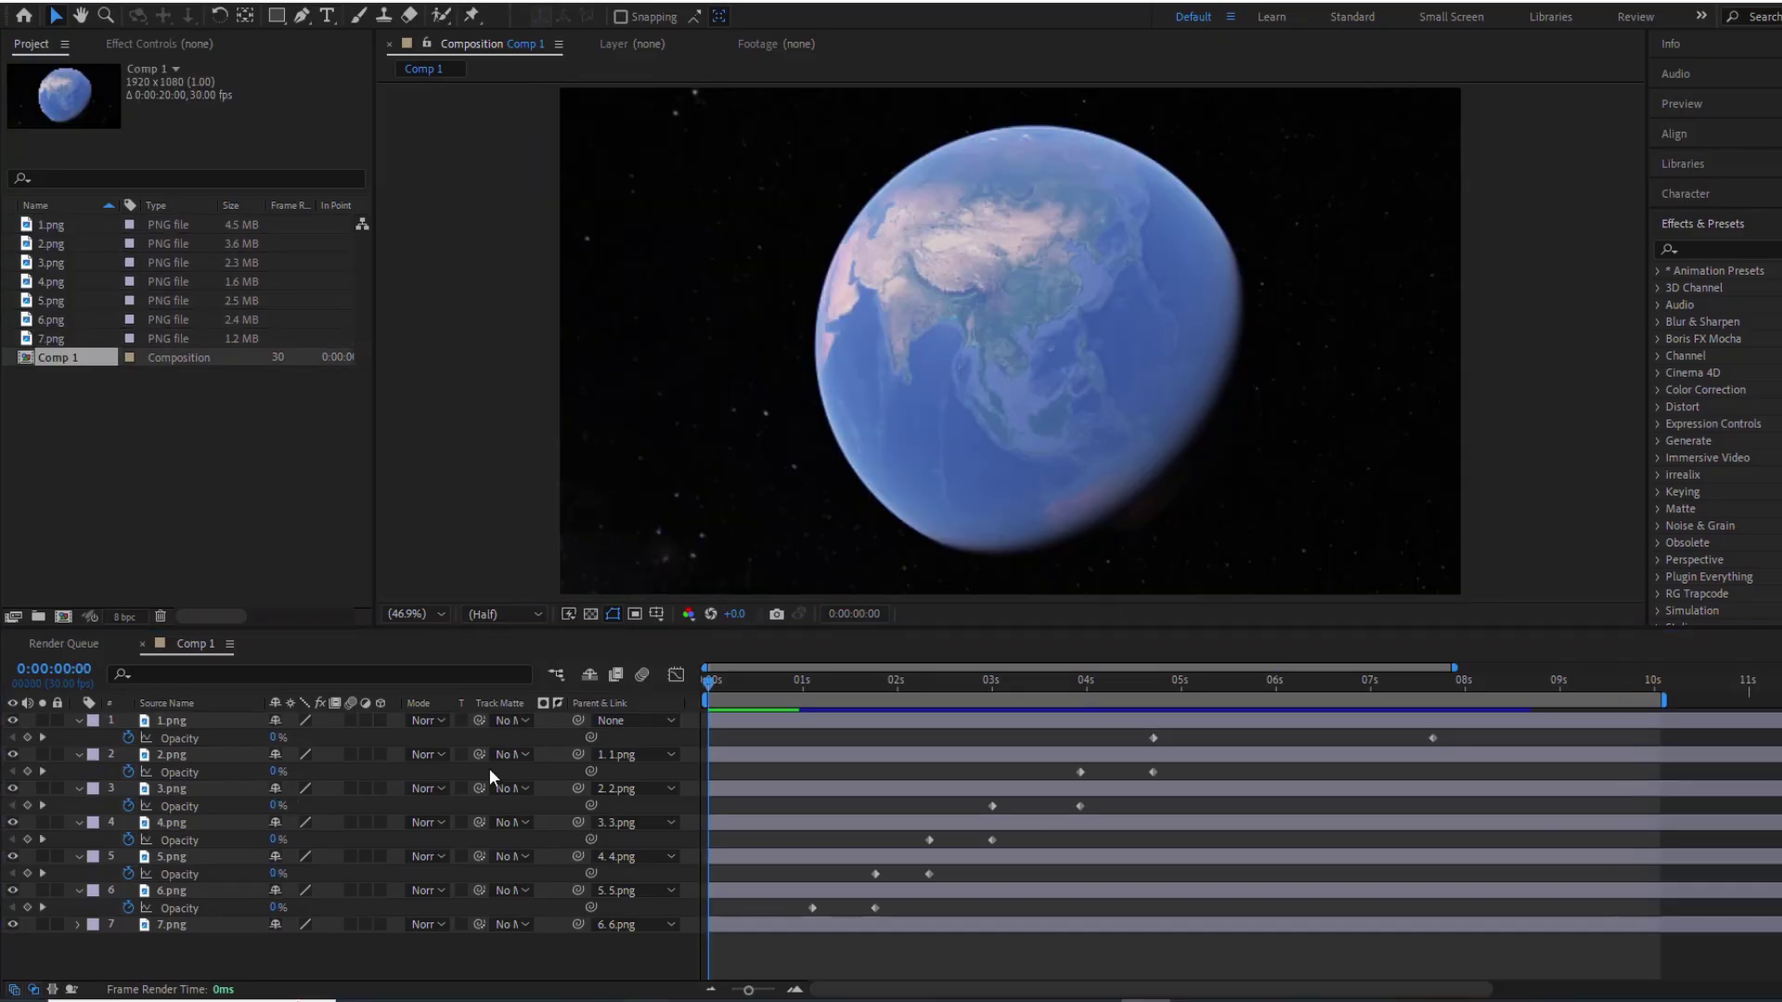
pyautogui.click(222, 718)
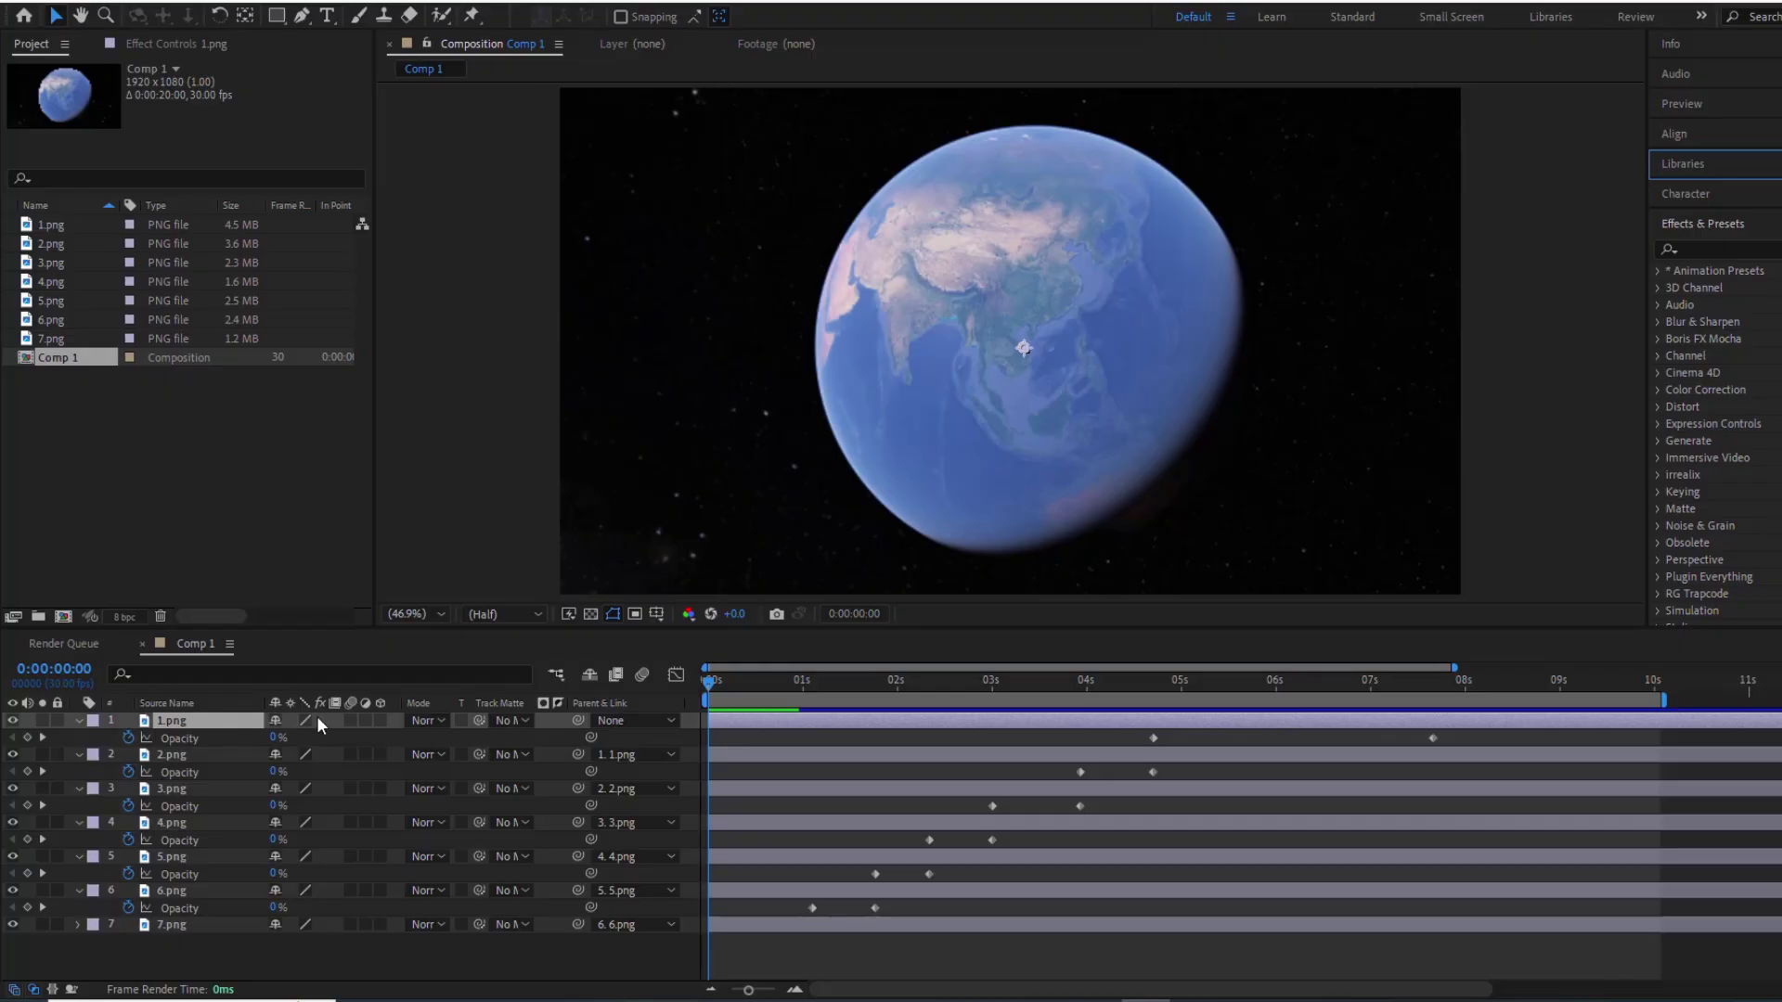
pyautogui.press('r')
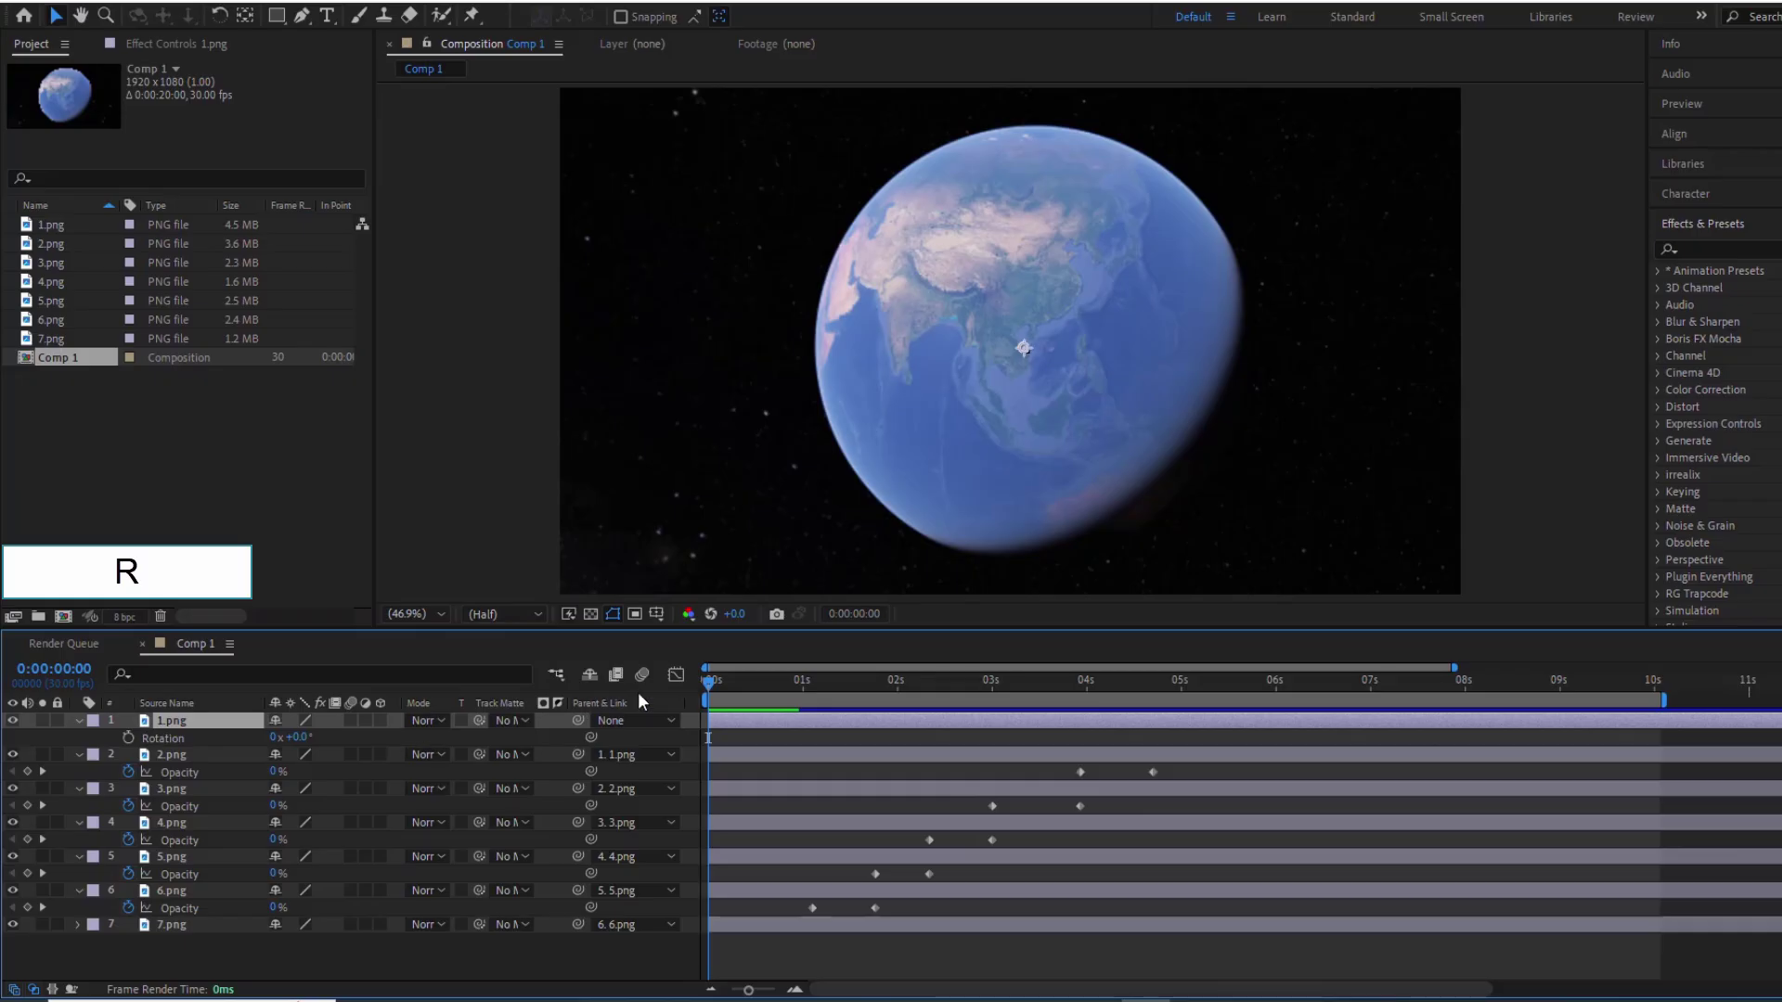
# Try rotating 1.png at 2:26 and reset its rotation to 0°
pyautogui.moveTo(706, 682); pyautogui.dragTo(978, 726)
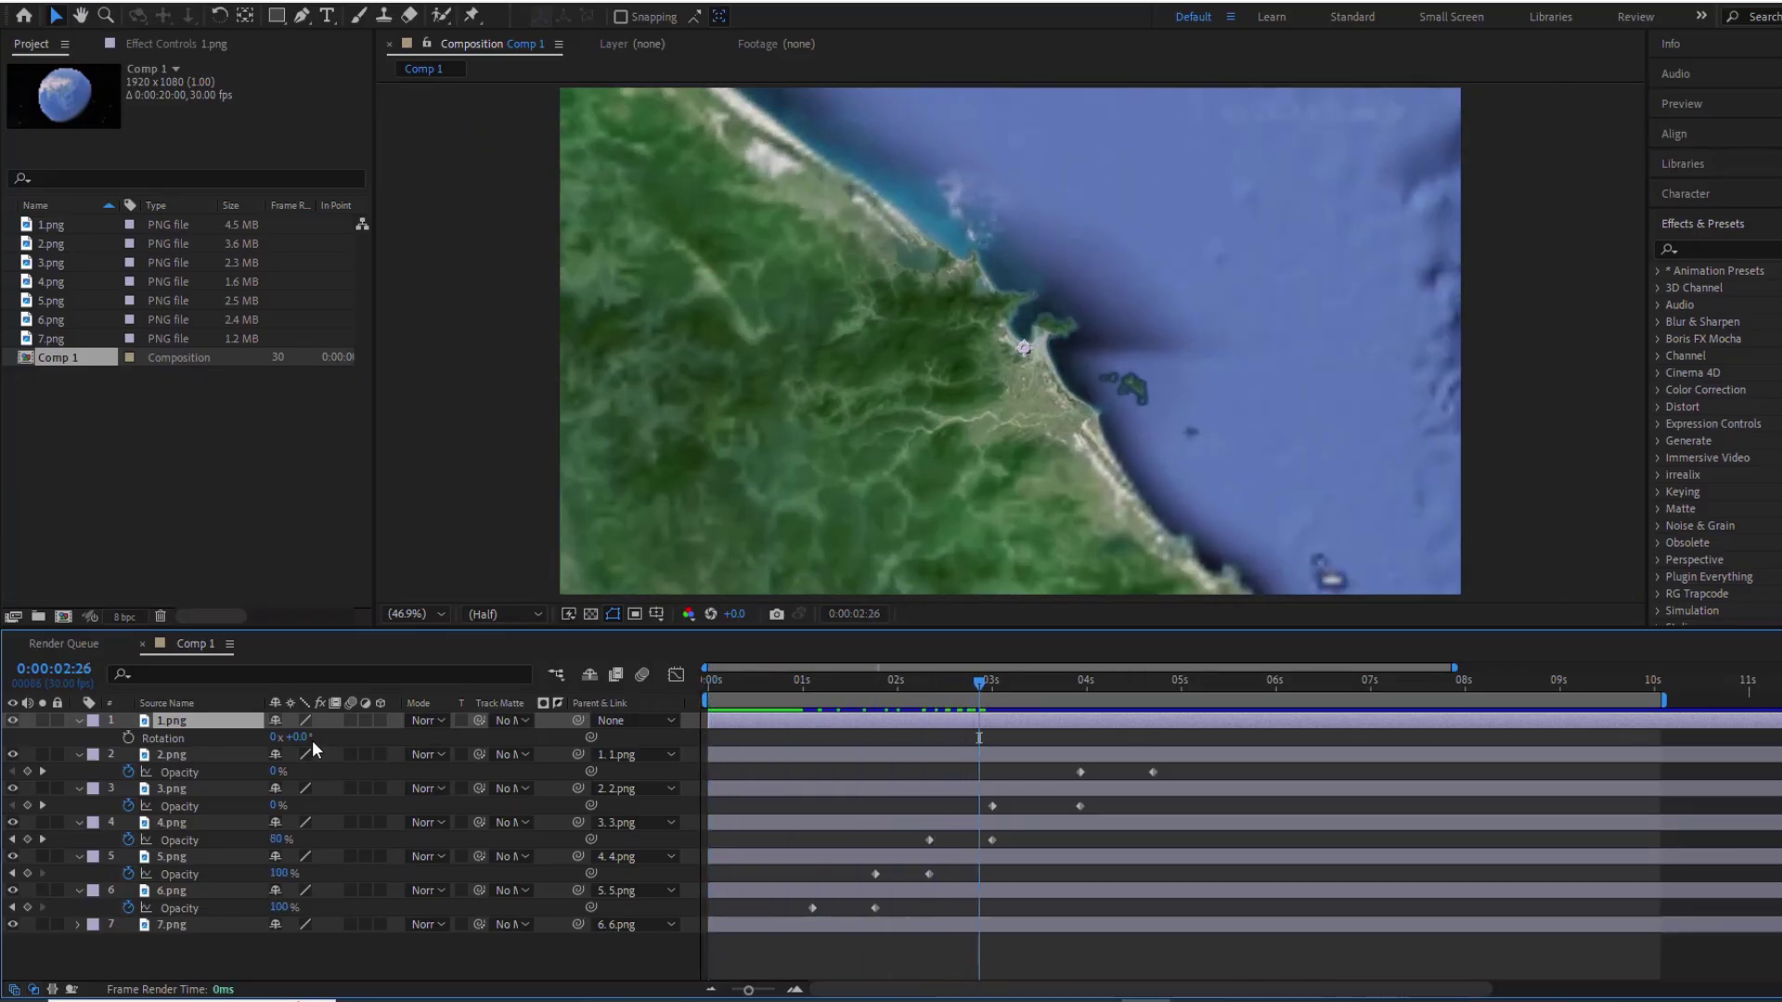
pyautogui.moveTo(305, 738); pyautogui.dragTo(304, 742)
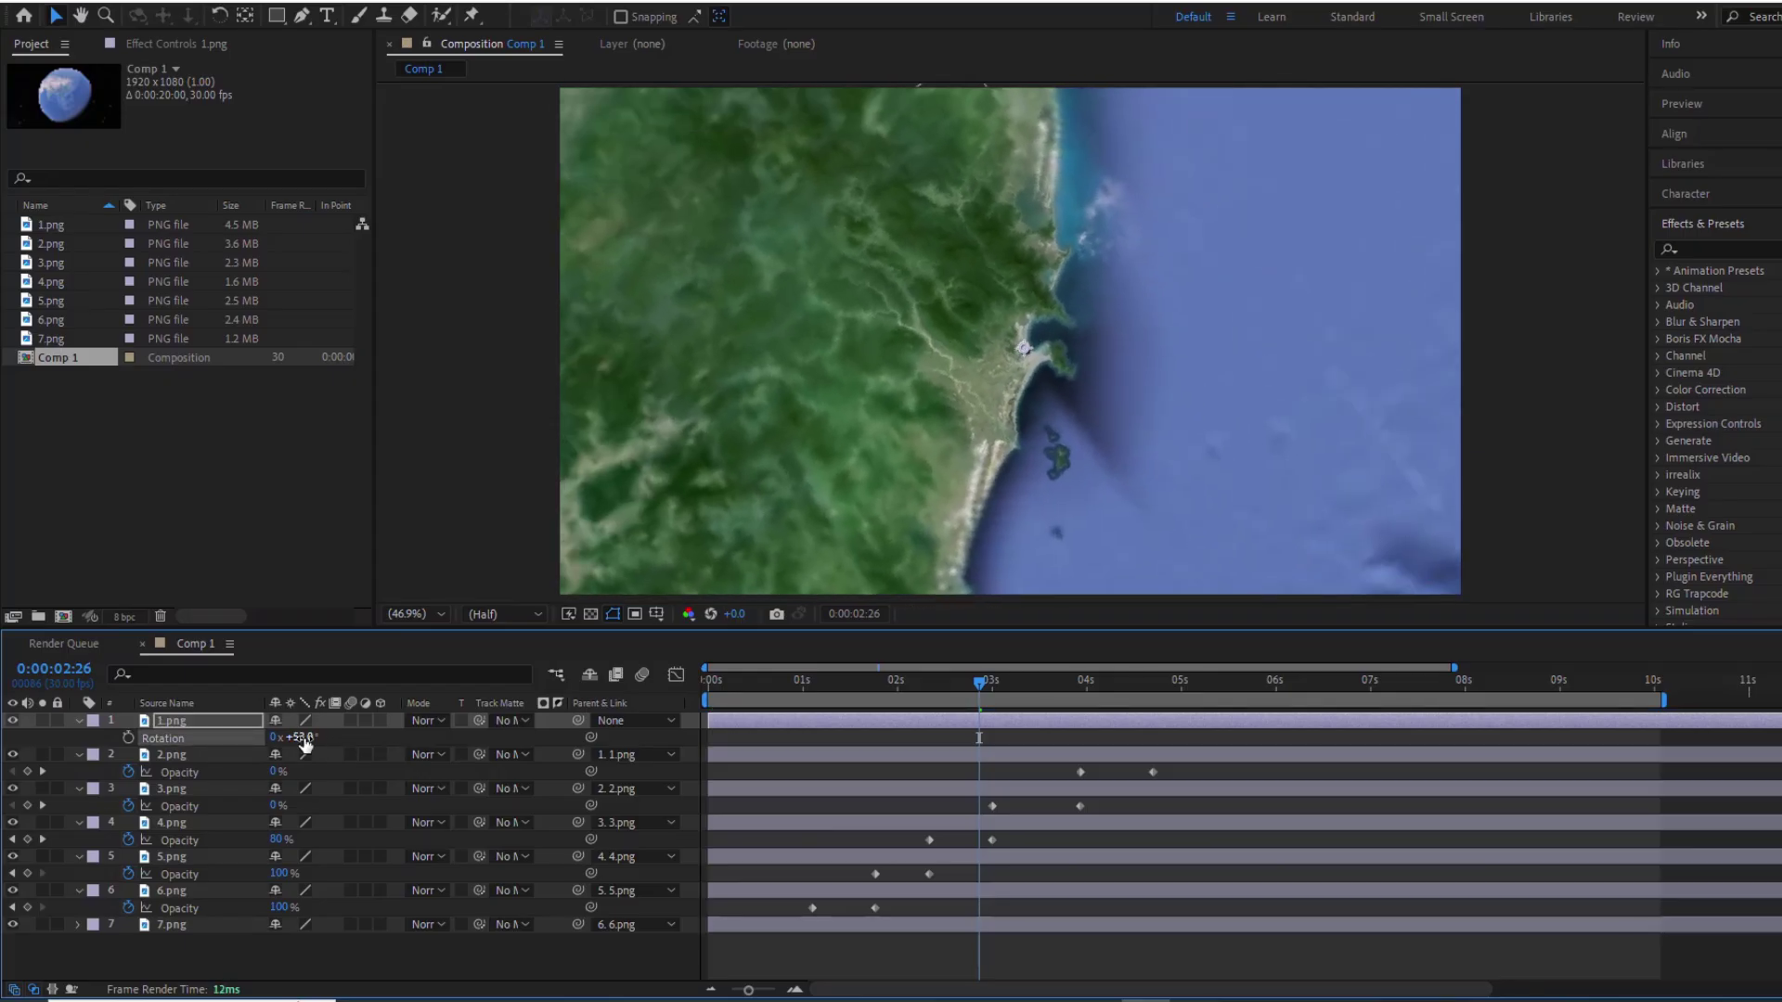
pyautogui.click(303, 738)
pyautogui.write('0')
pyautogui.press('Return')
# Reveal 1.png's keyframes, keyframe its rotation from 0° at the first scale keyframe to one full turn at 9:00, and preview
pyautogui.hotkey('shift', 'u')
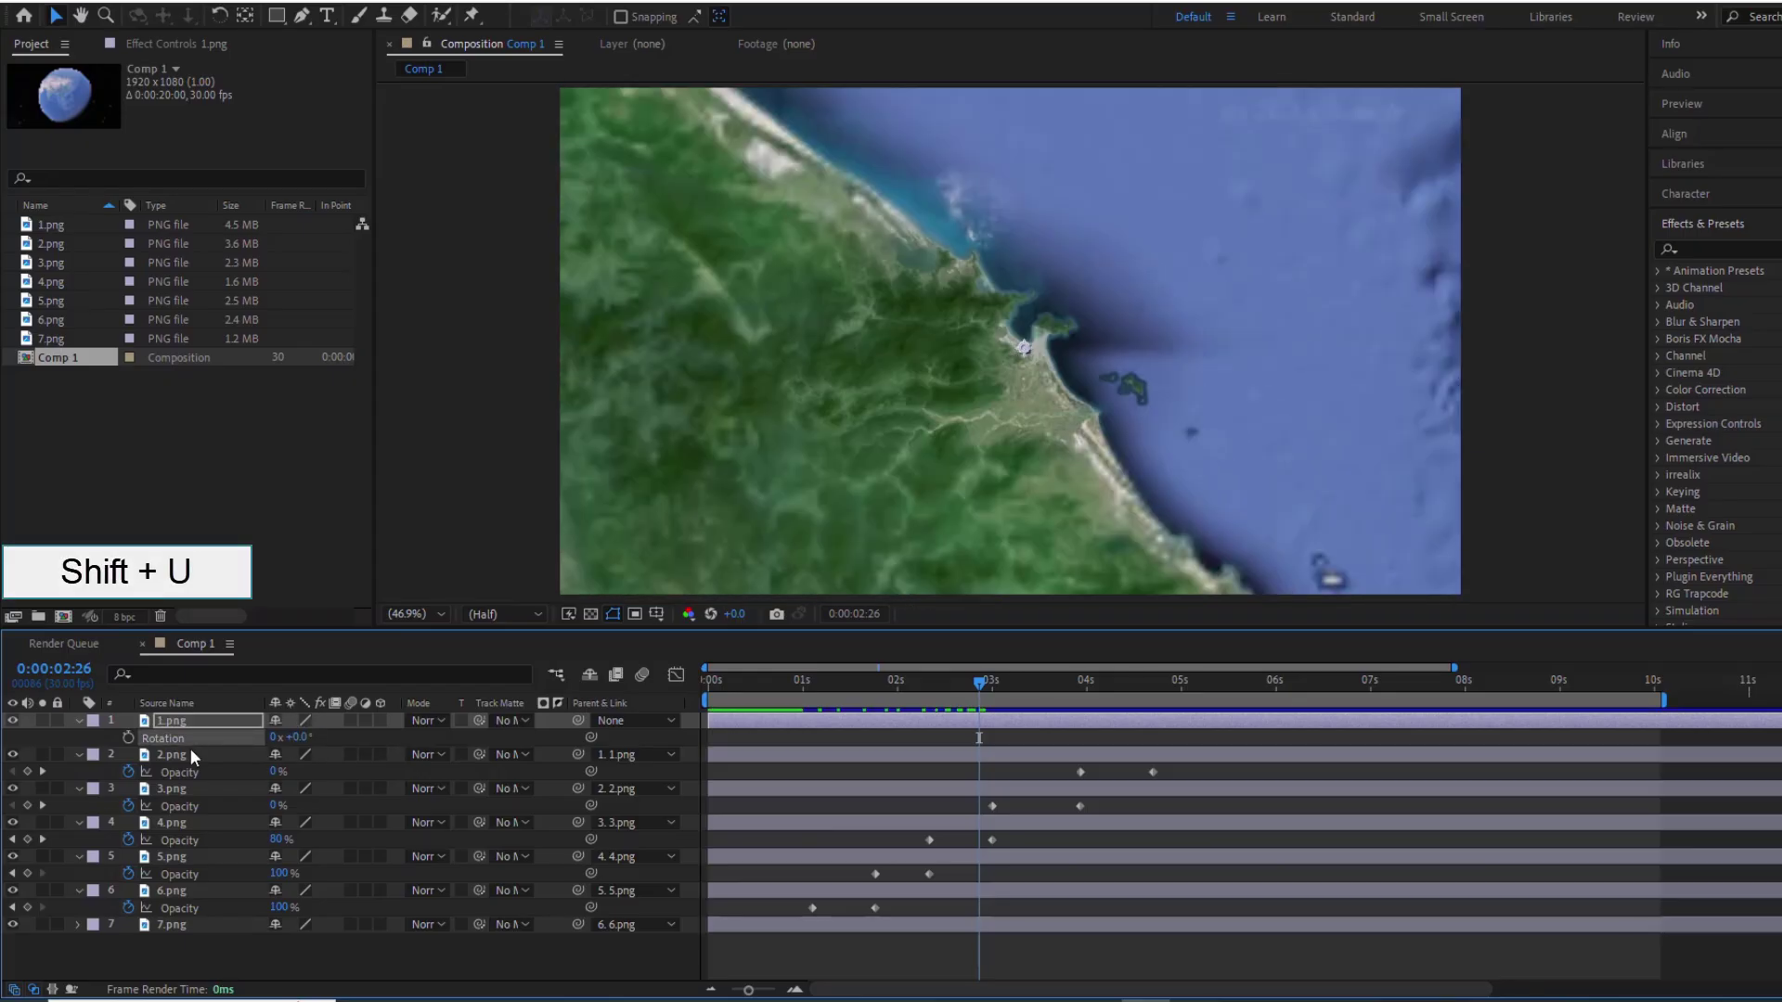
pyautogui.moveTo(979, 686); pyautogui.dragTo(1560, 715)
pyautogui.click(129, 754)
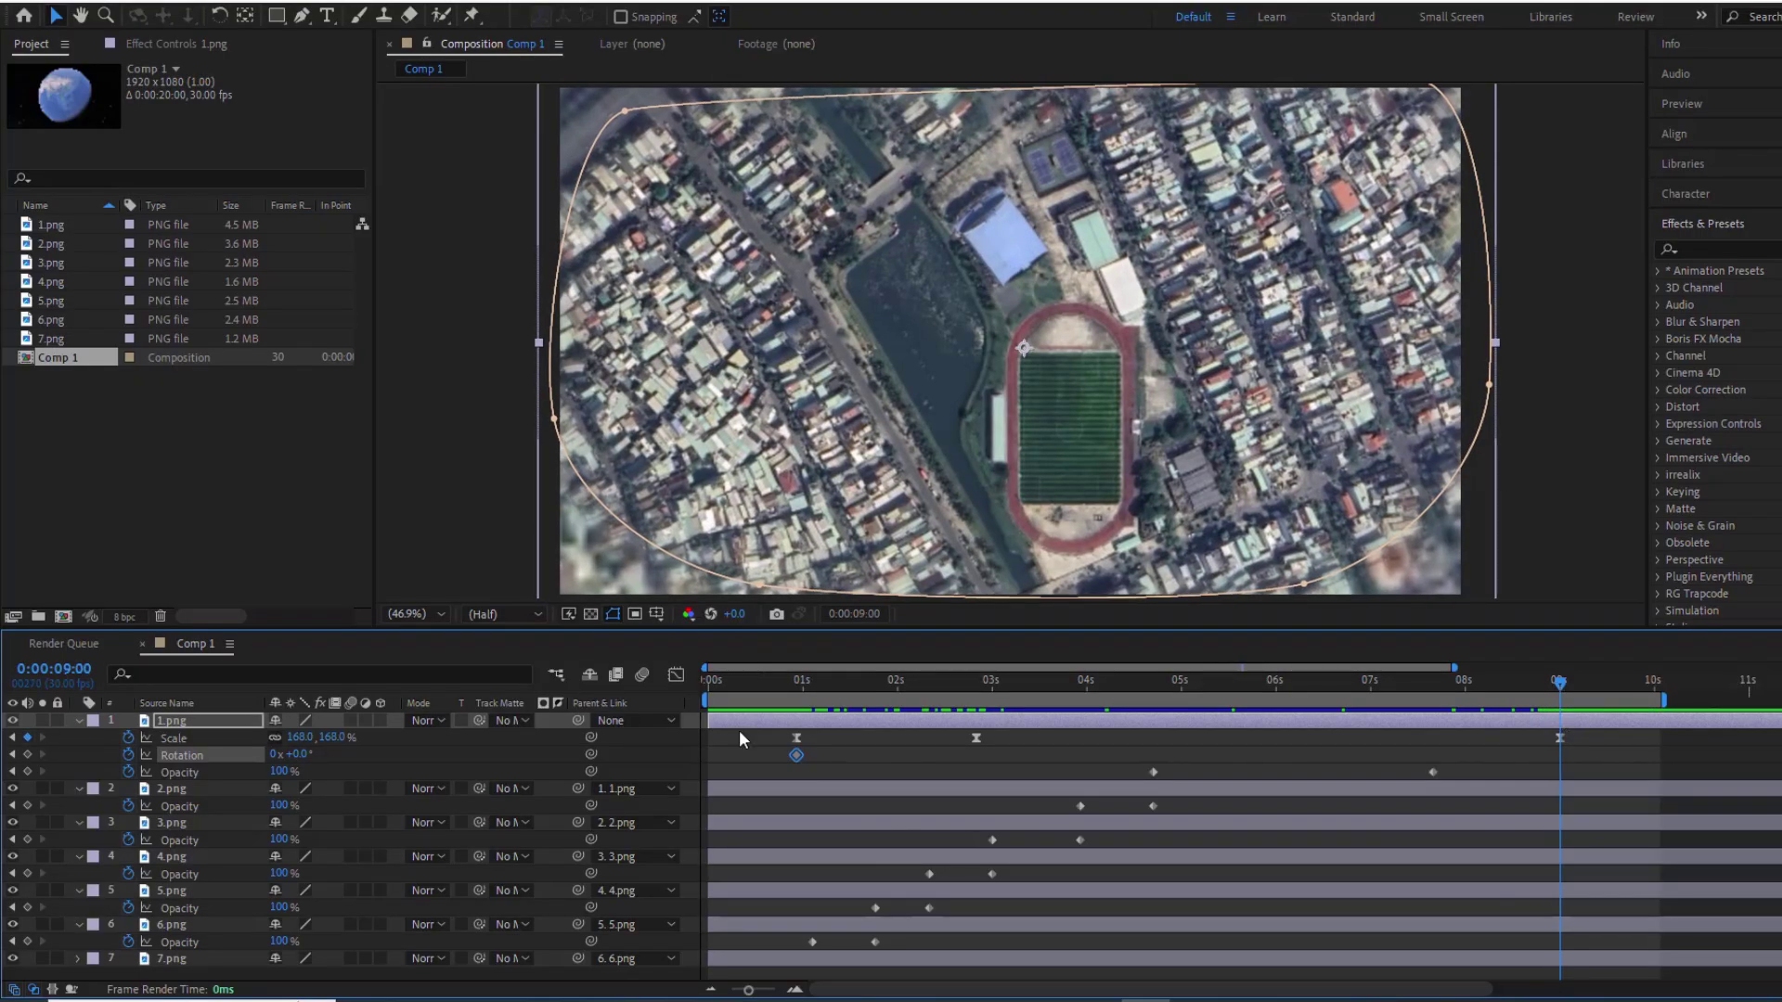
pyautogui.click(275, 755)
pyautogui.press('Return')
pyautogui.moveTo(1560, 694); pyautogui.dragTo(749, 688)
pyautogui.click(768, 743)
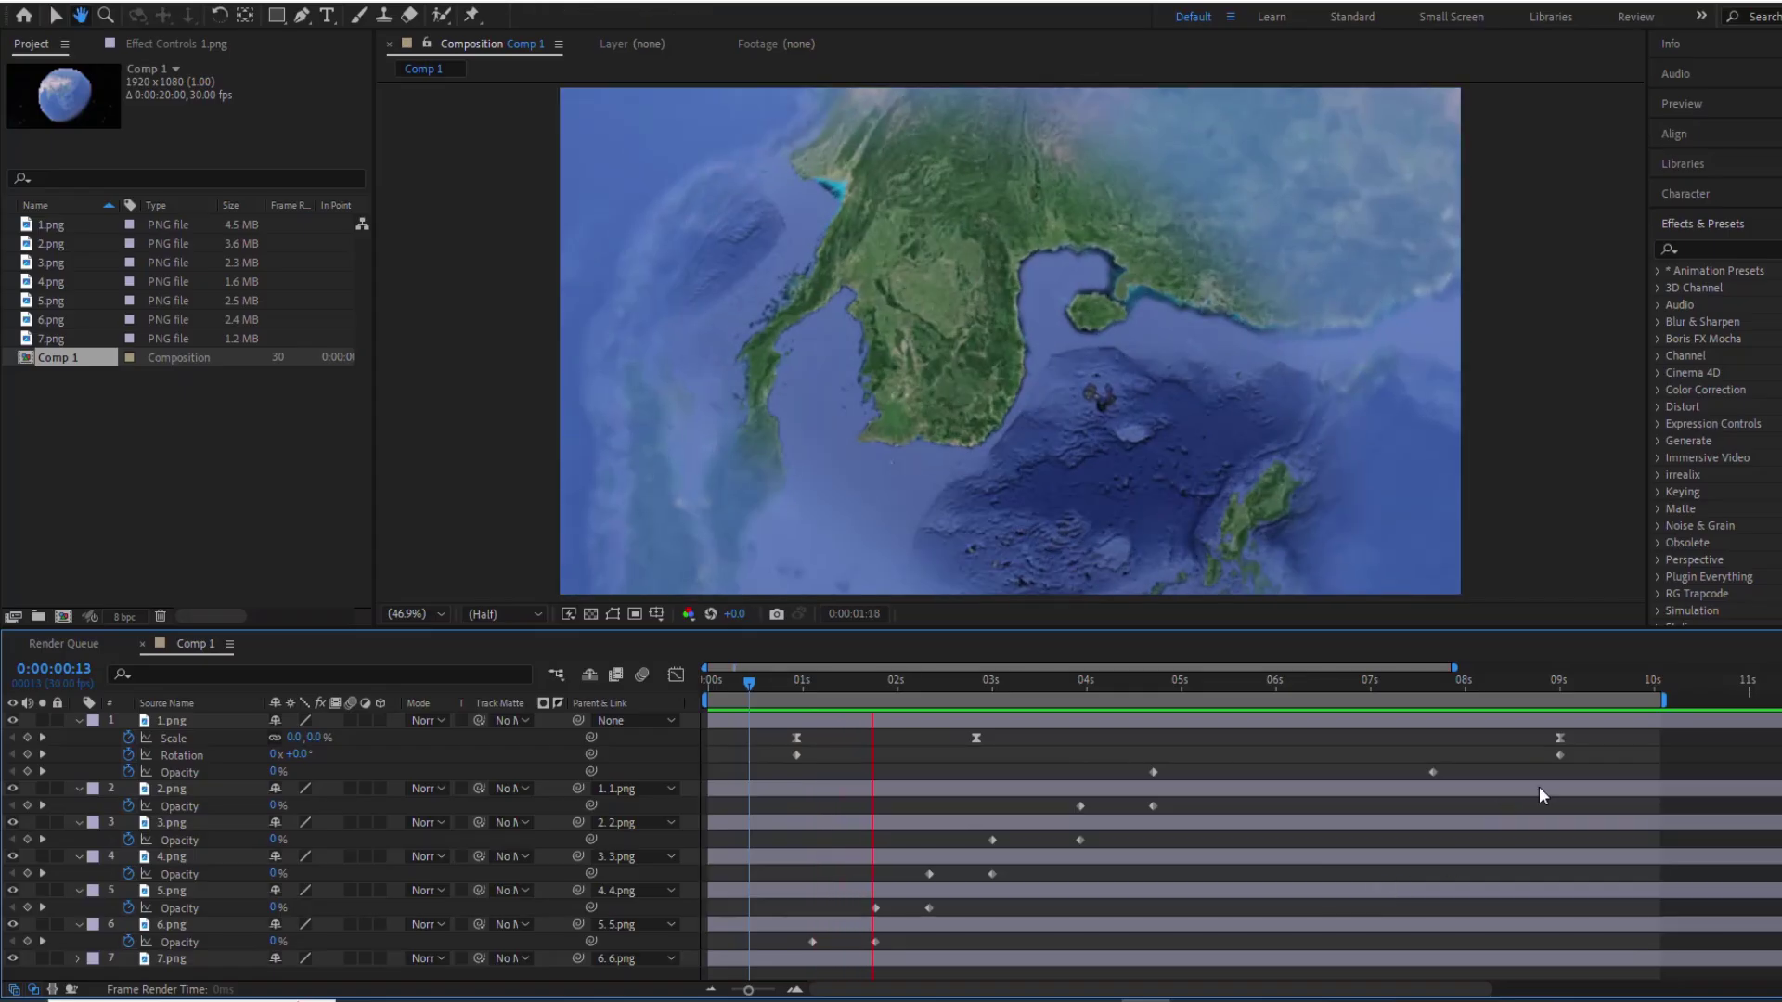
pyautogui.press('space')
# Apply Easy Ease to both rotation keyframes of 1.png and return to the first frame
pyautogui.moveTo(1583, 754); pyautogui.dragTo(788, 756)
pyautogui.rightClick(796, 754)
pyautogui.moveTo(909, 732)
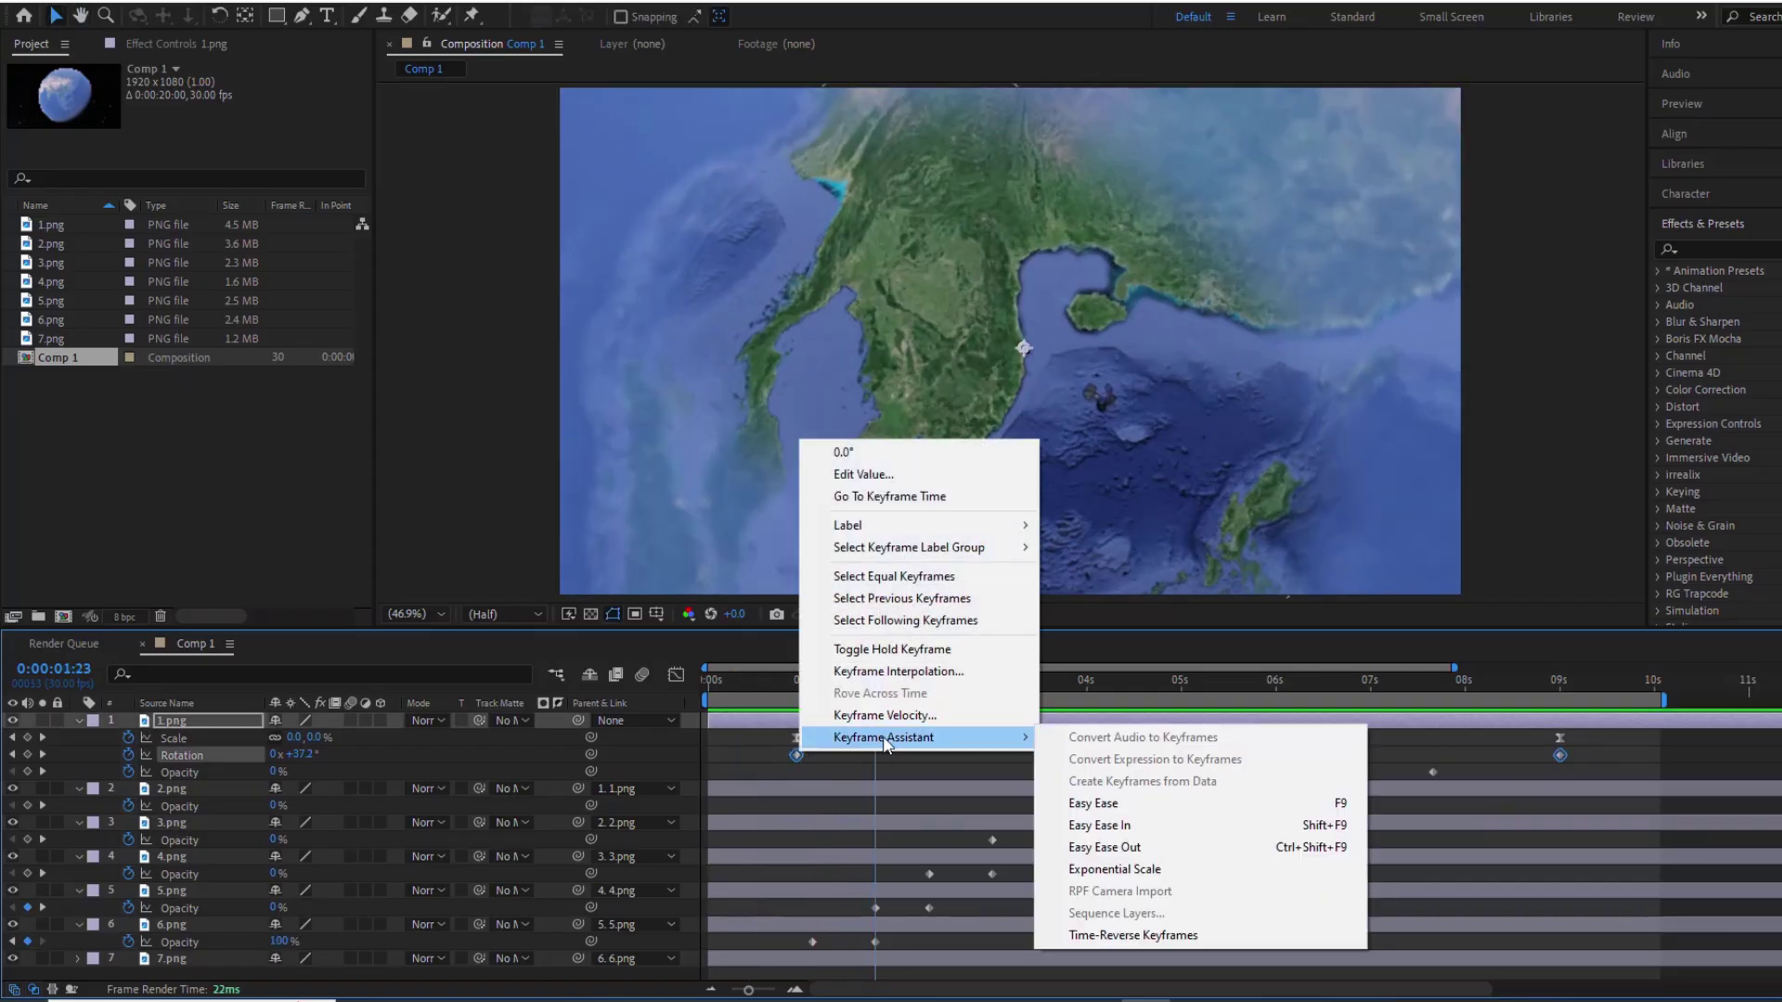
pyautogui.click(1123, 798)
pyautogui.moveTo(882, 681); pyautogui.dragTo(690, 709)
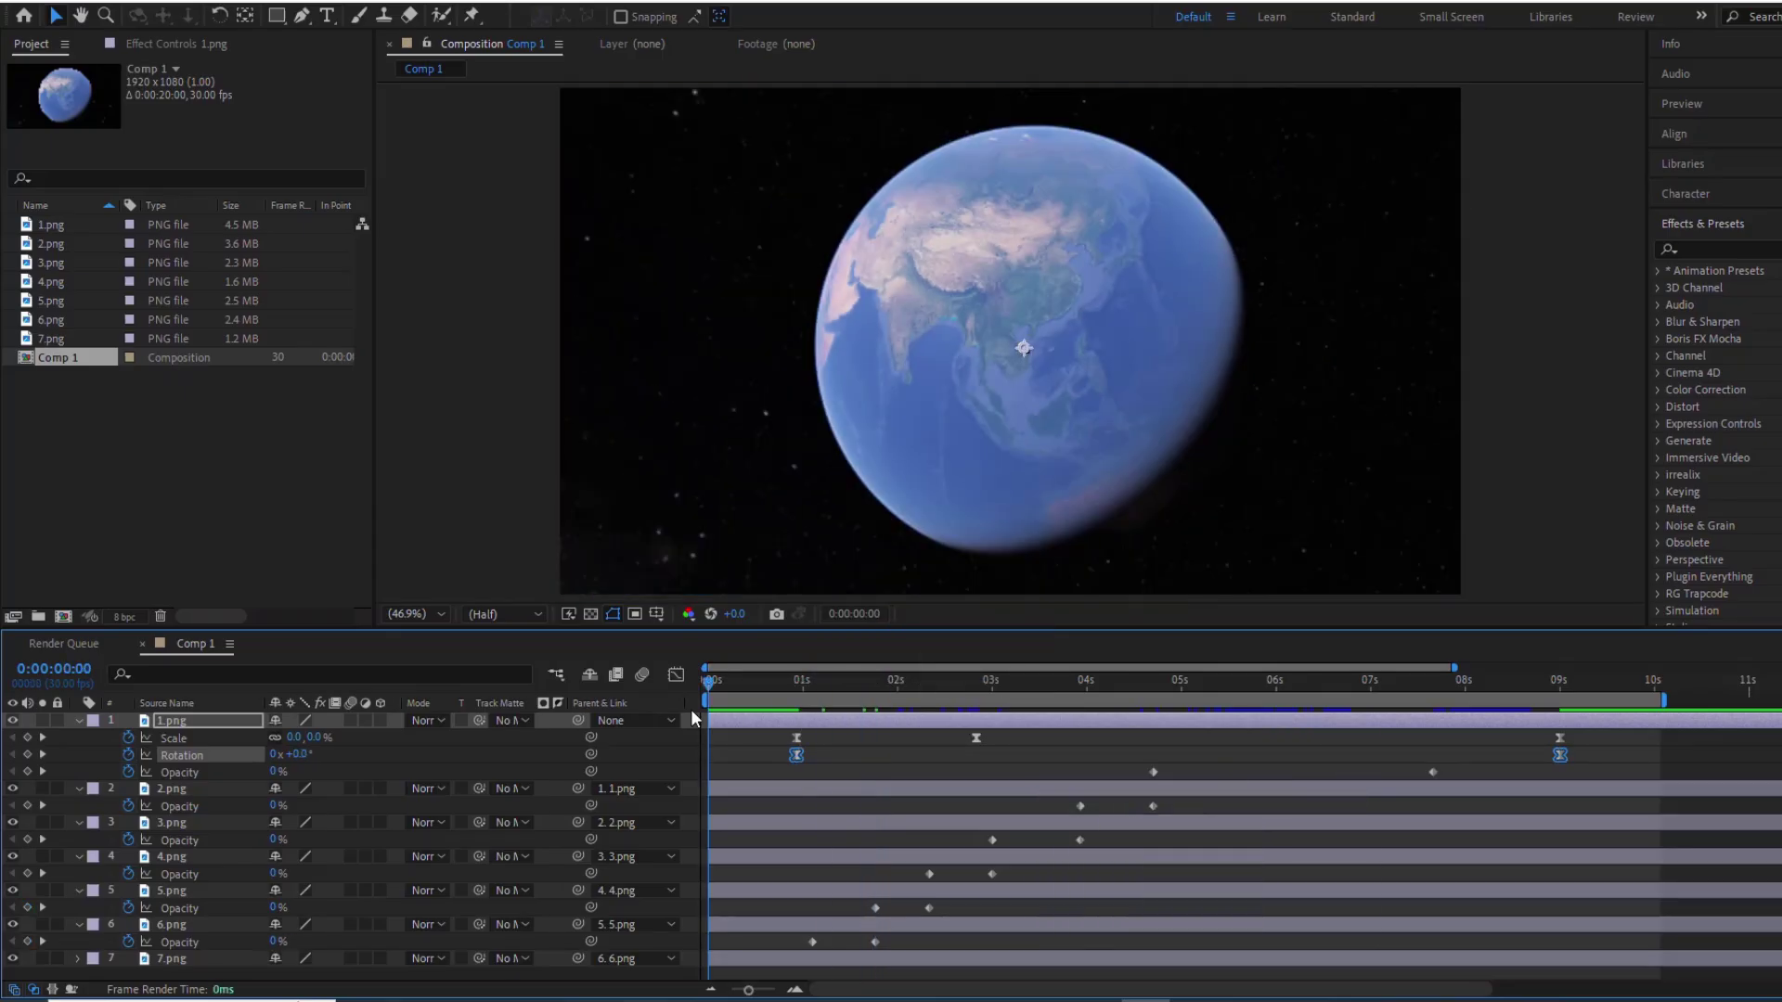
# Preview the animation and collapse the revealed properties of all seven image layers
pyautogui.press('space')
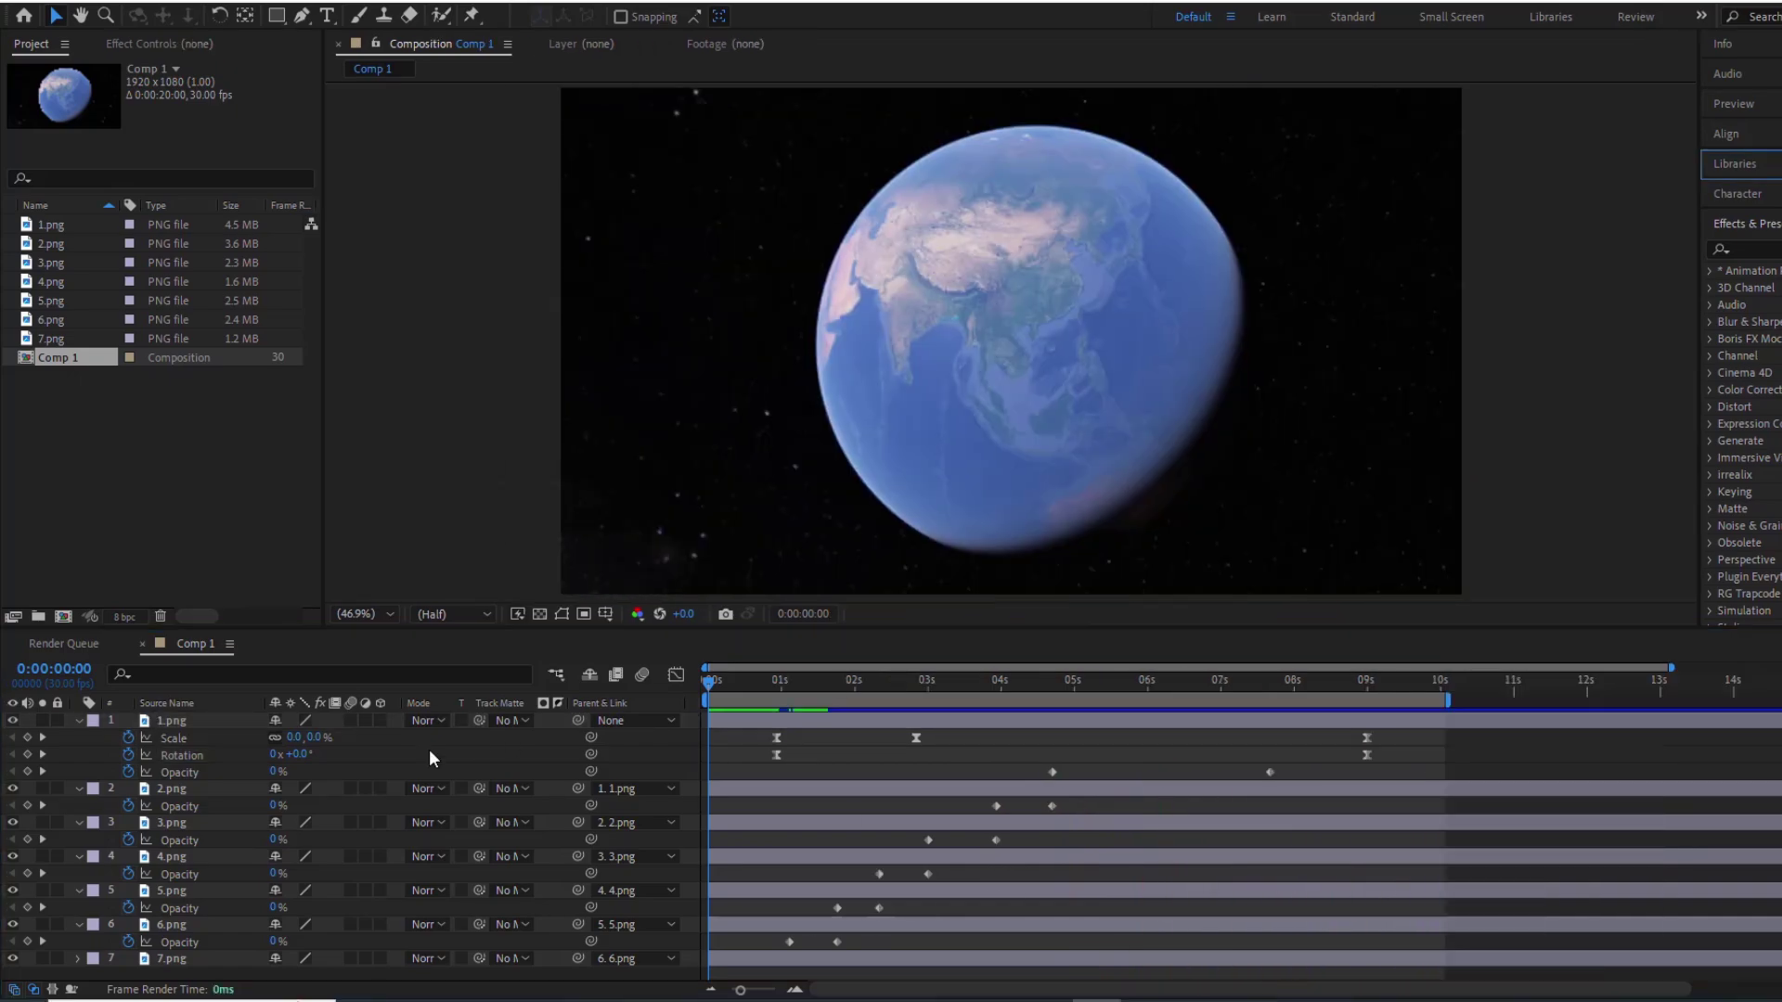
pyautogui.click(191, 721)
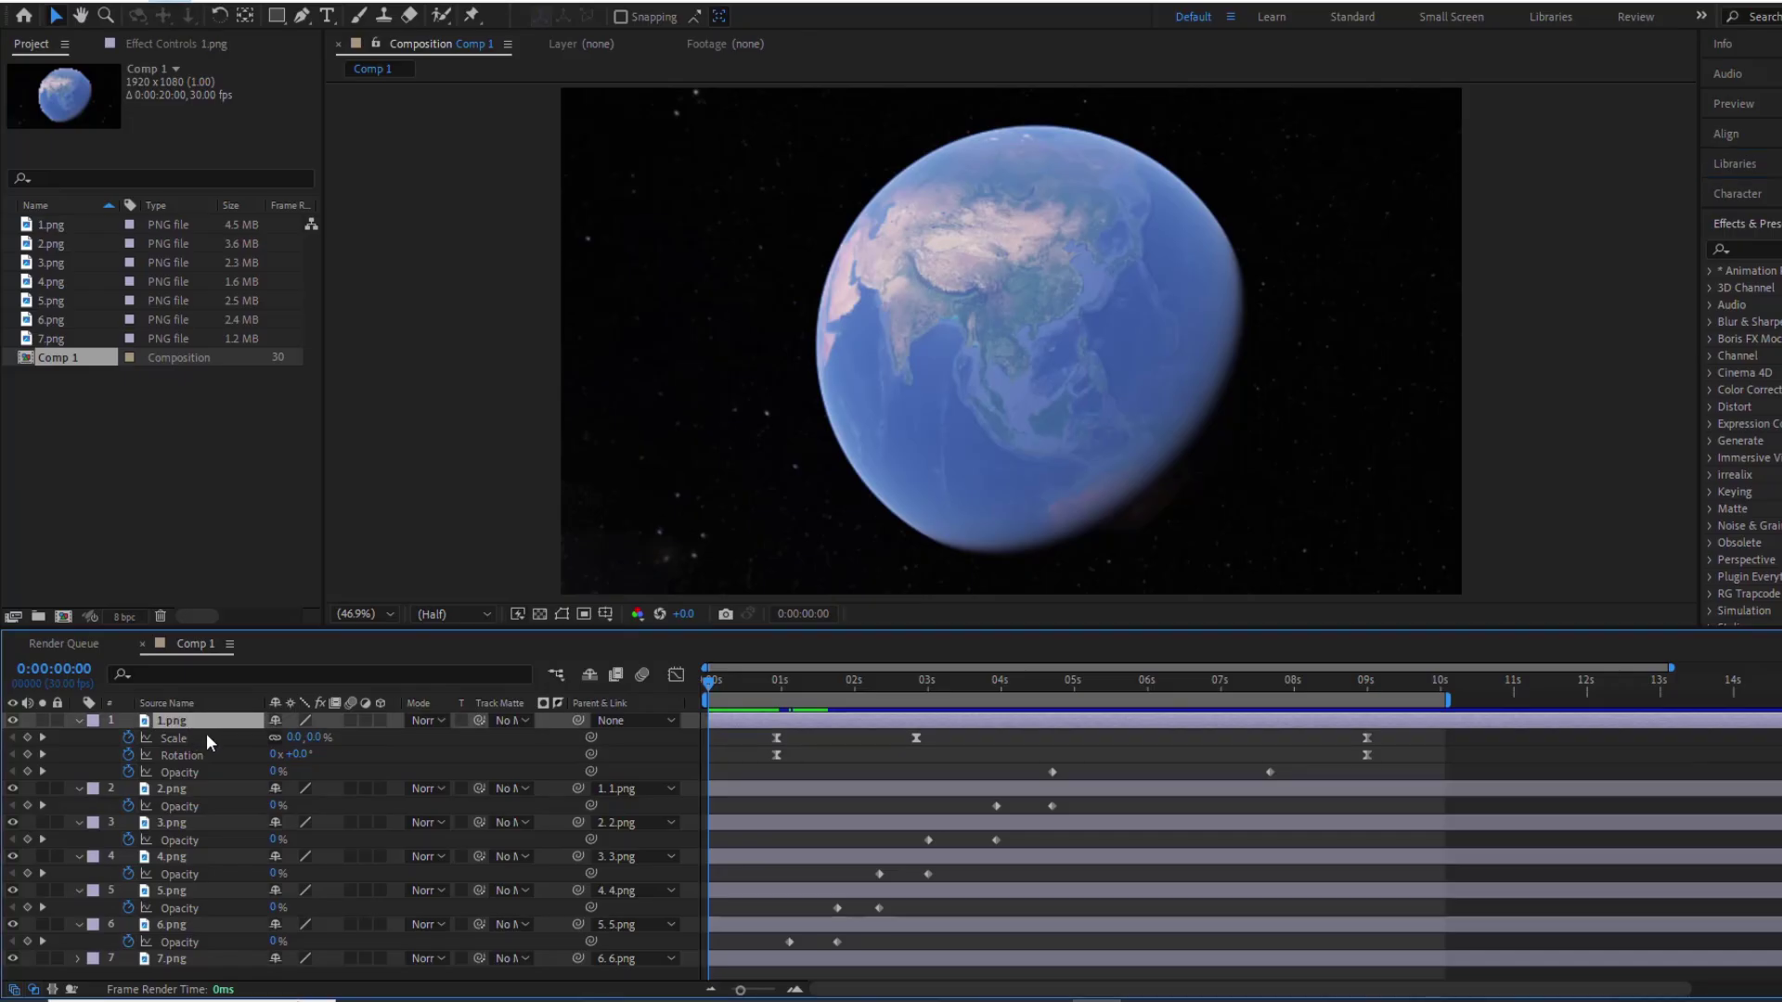
pyautogui.click(78, 721)
pyautogui.hotkey('ctrl', 'a')
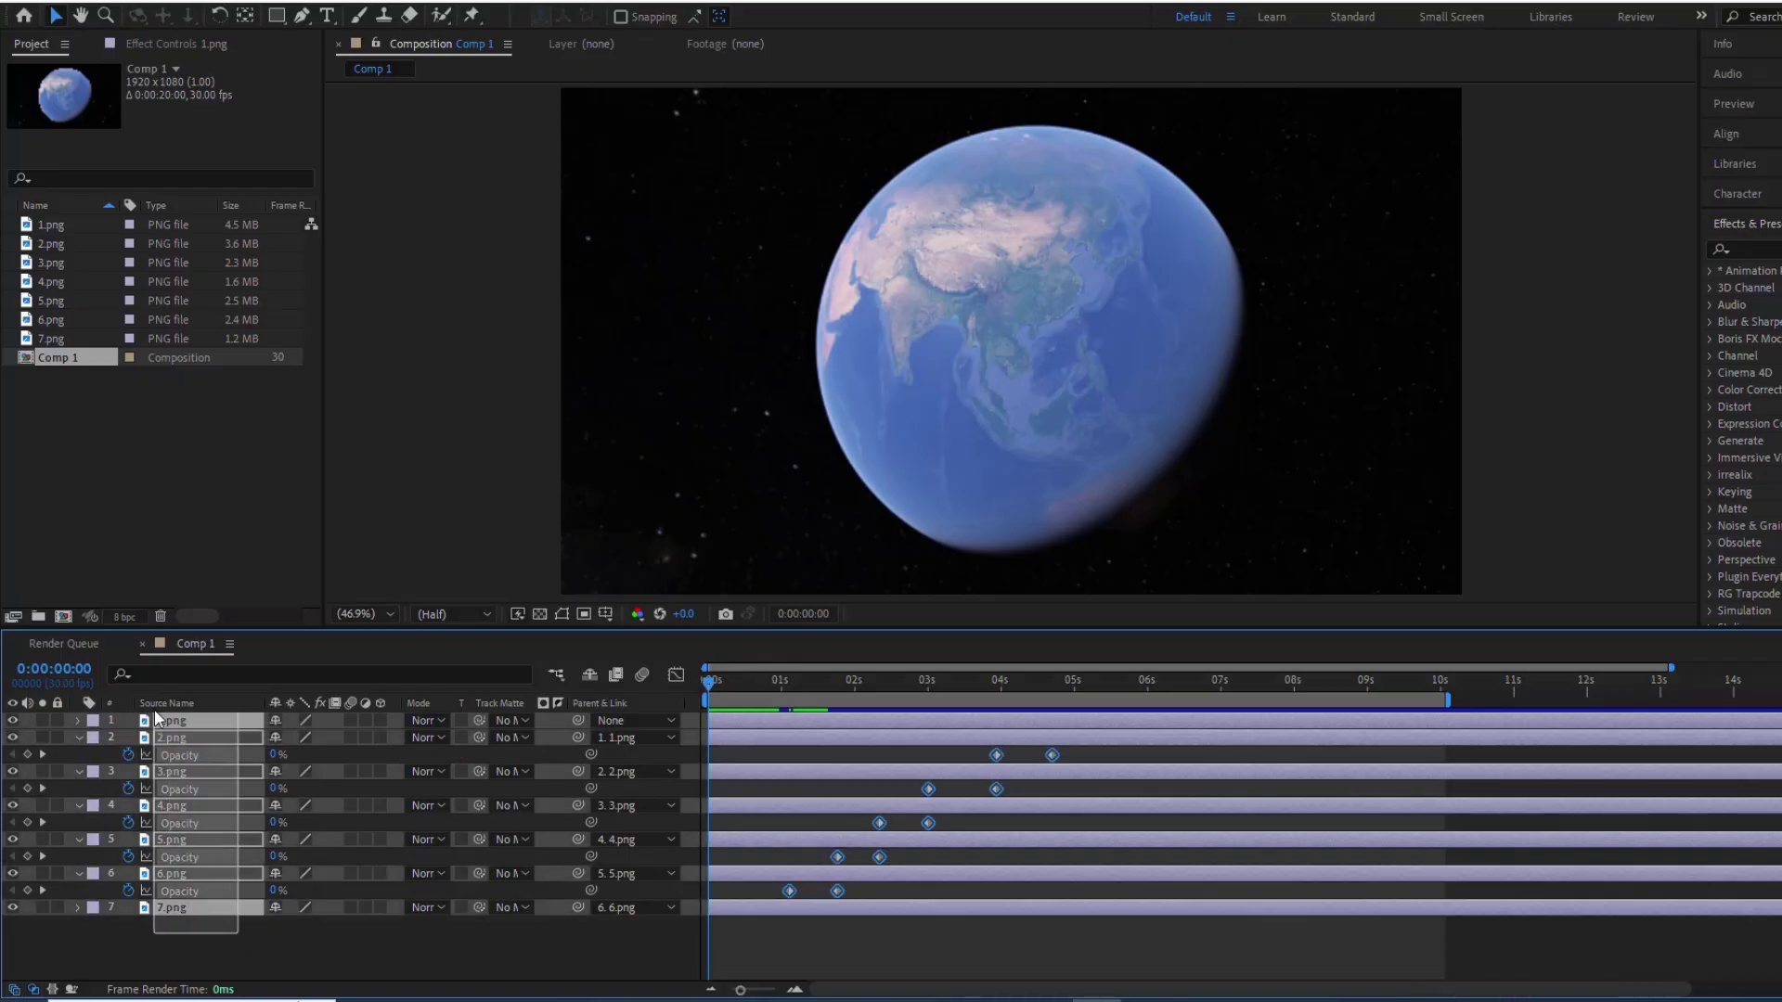
pyautogui.click(79, 738)
# Add a new adjustment layer above the image layers
pyautogui.rightClick(223, 850)
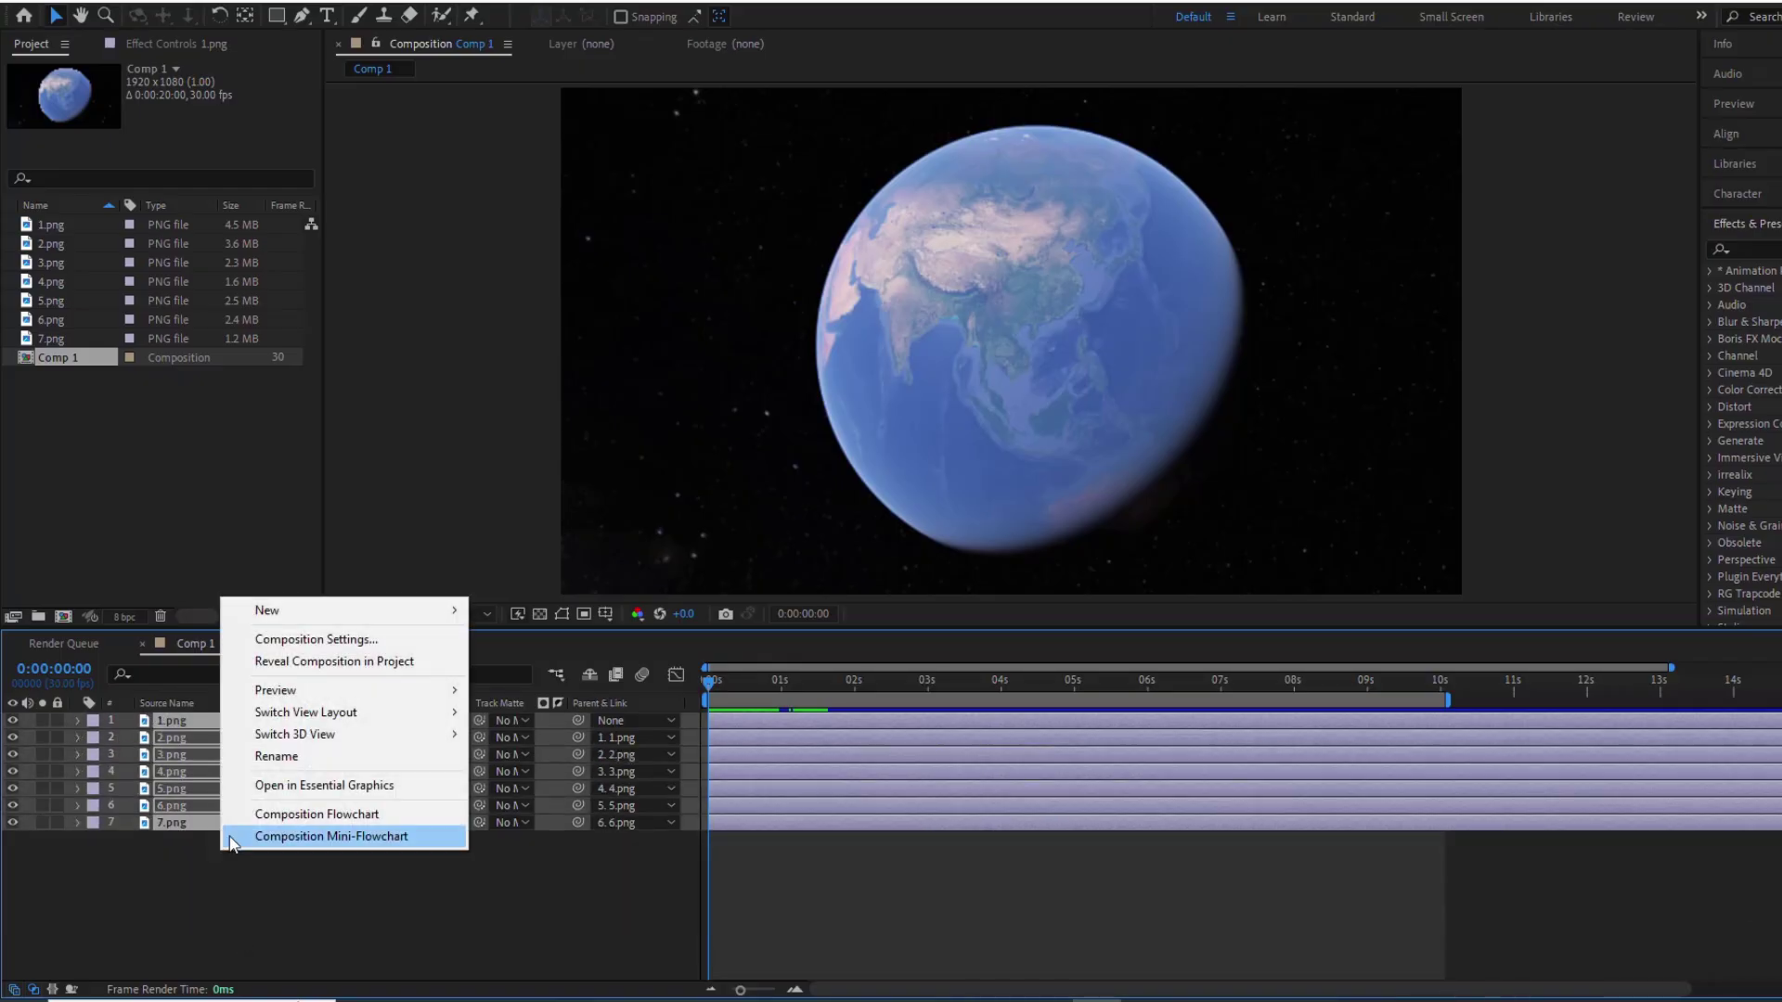
pyautogui.moveTo(281, 613)
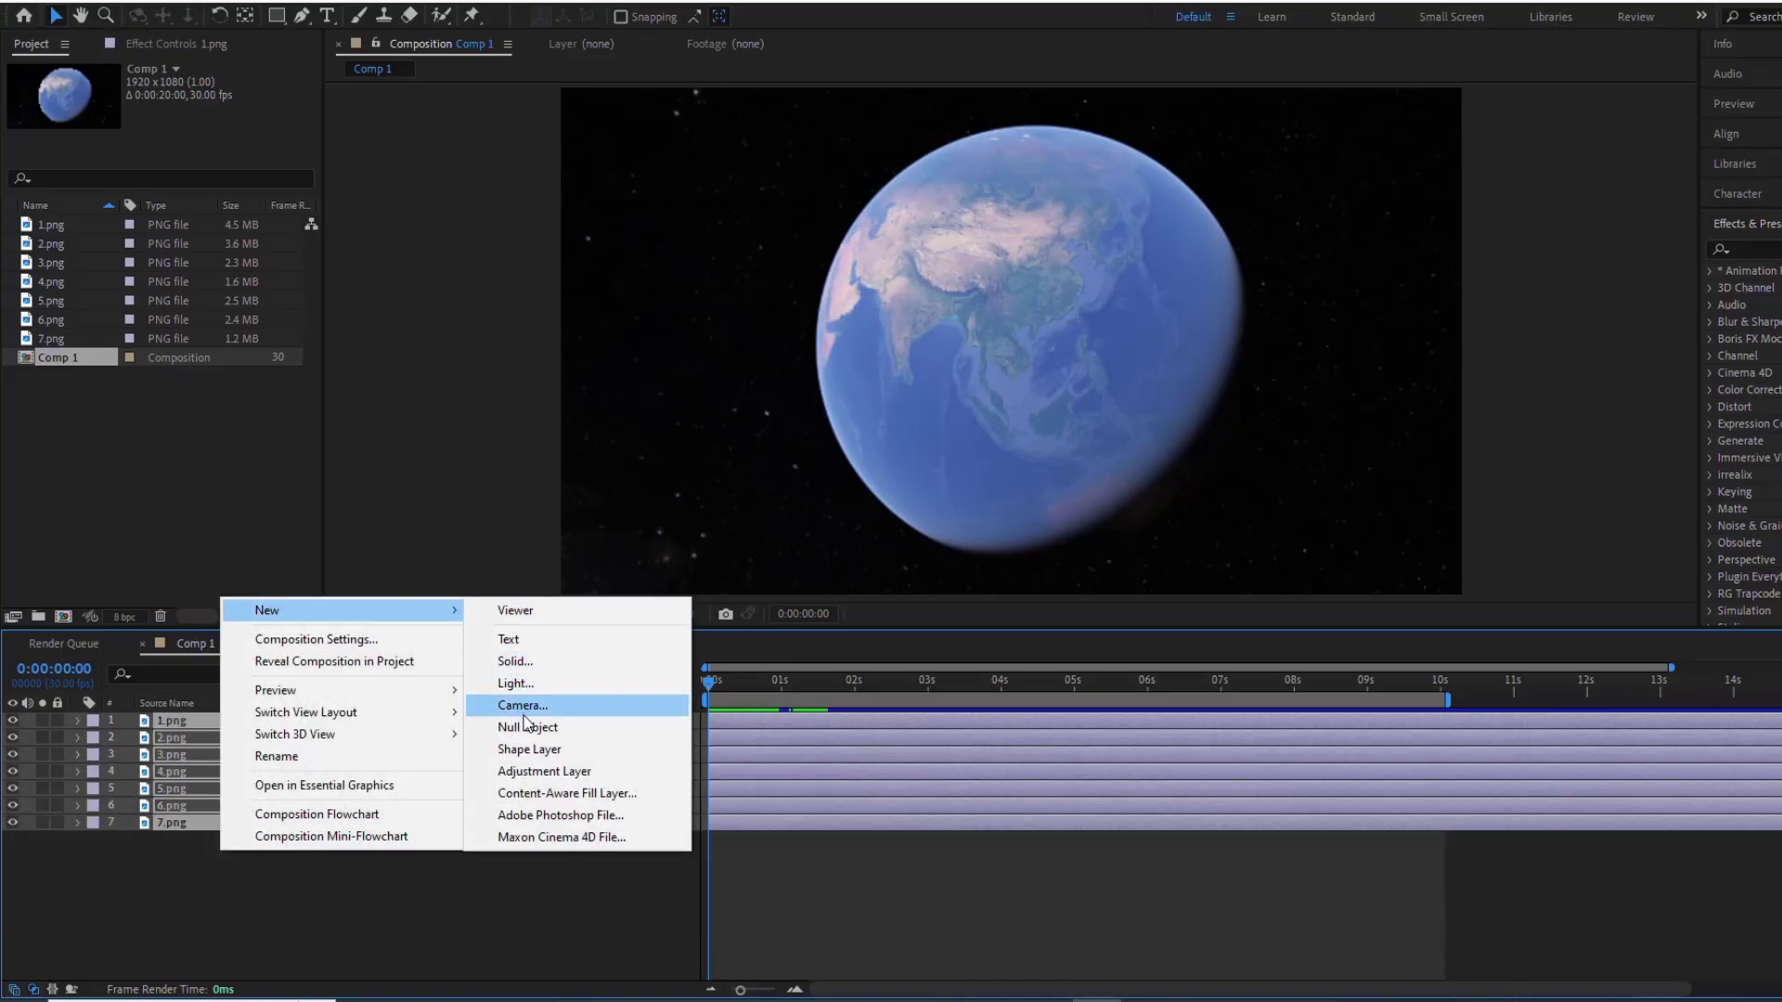
pyautogui.click(537, 771)
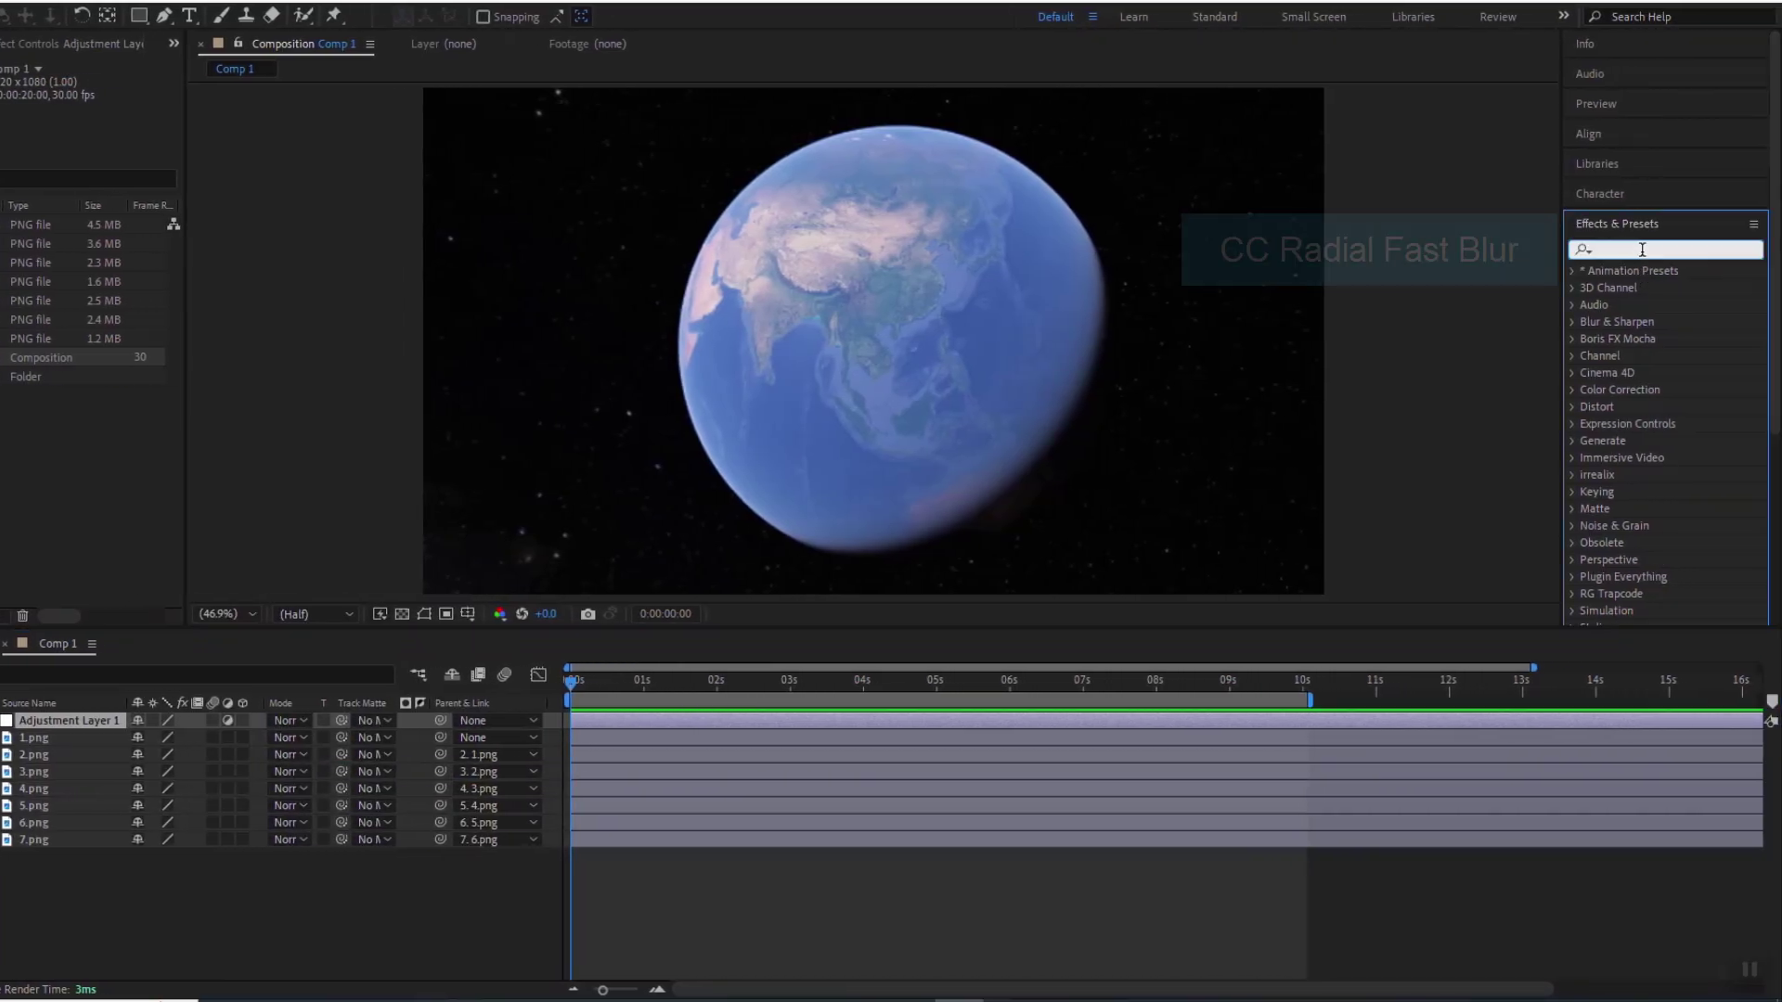
# Find CC Radial Fast Blur among the blur effects and apply it to the adjustment layer
pyautogui.click(1665, 249)
pyautogui.write('blur')
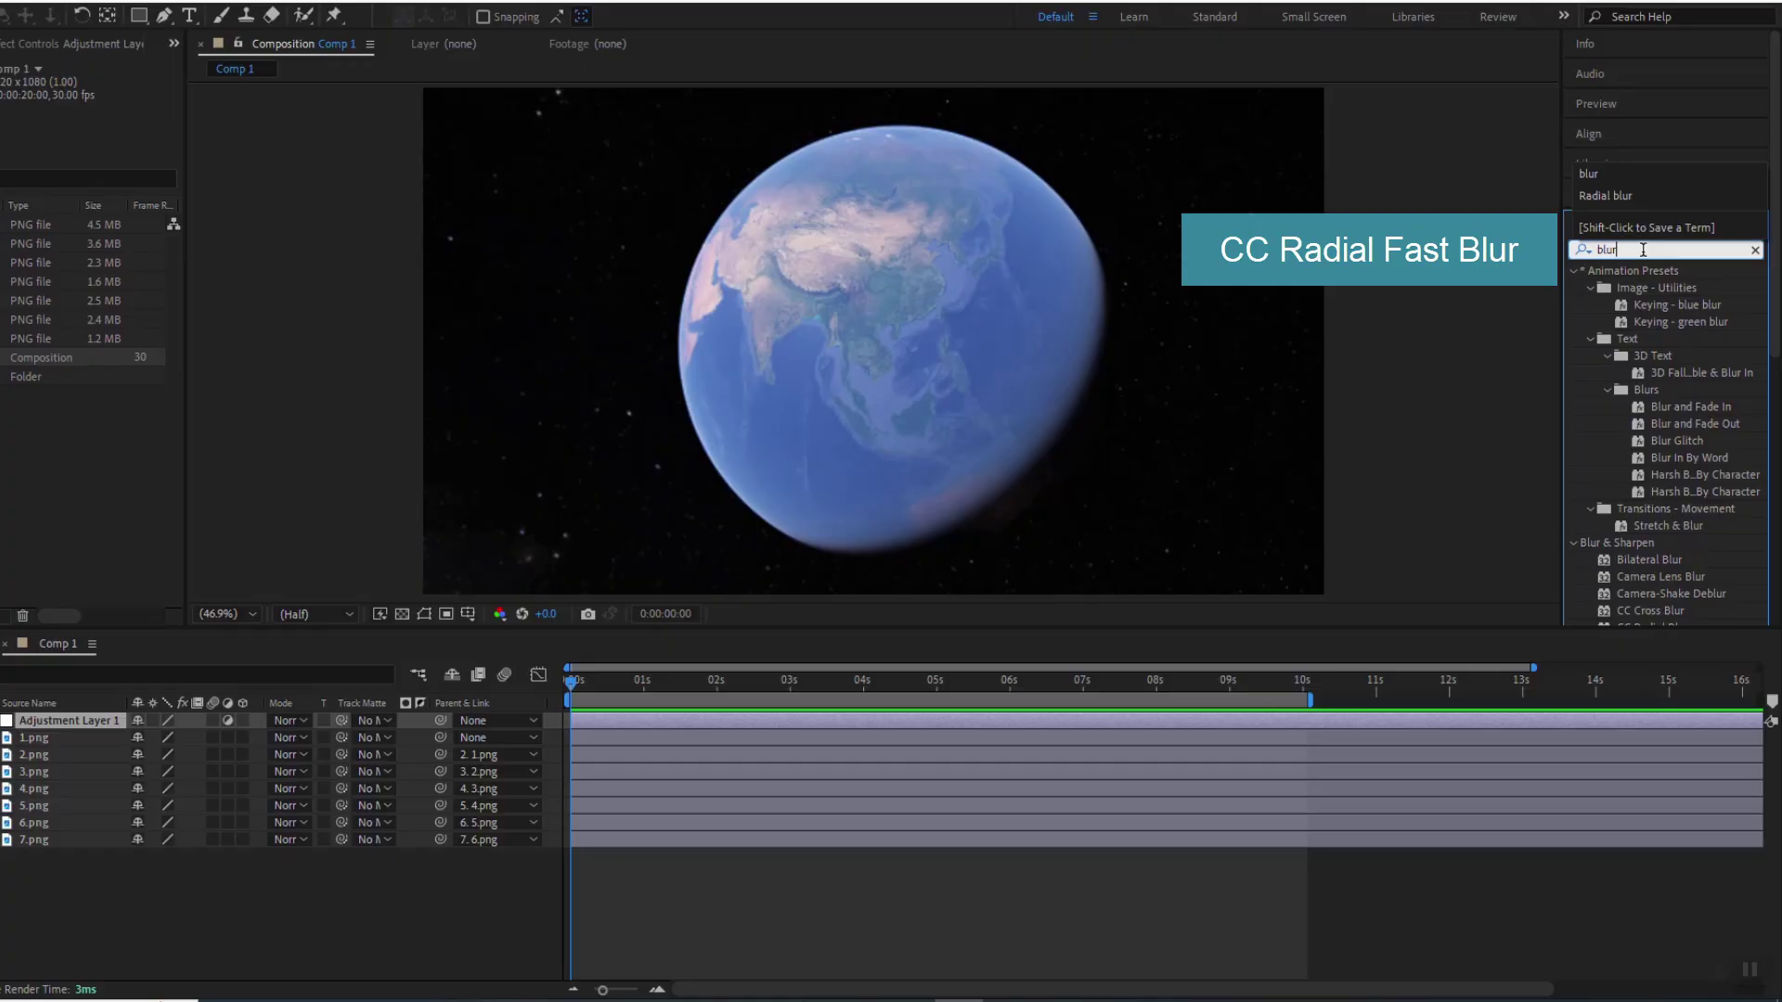
pyautogui.scroll(-5, 1665, 353)
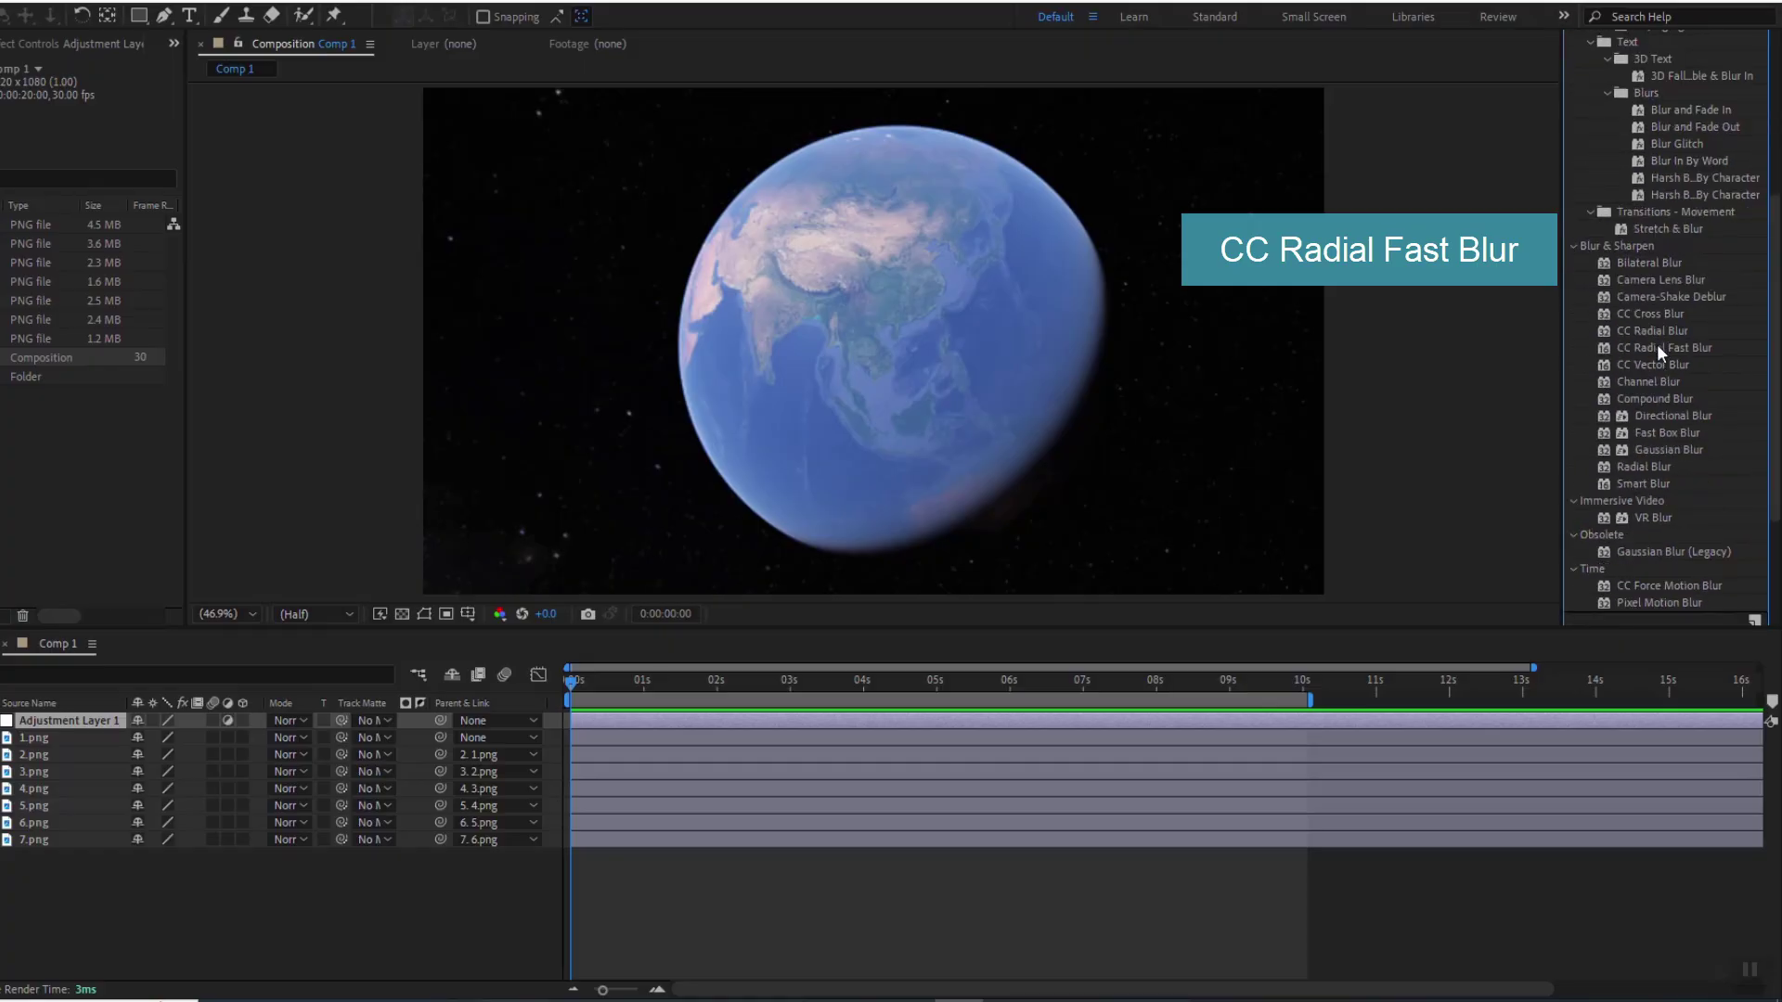
pyautogui.click(1656, 347)
pyautogui.moveTo(1657, 345); pyautogui.dragTo(513, 601)
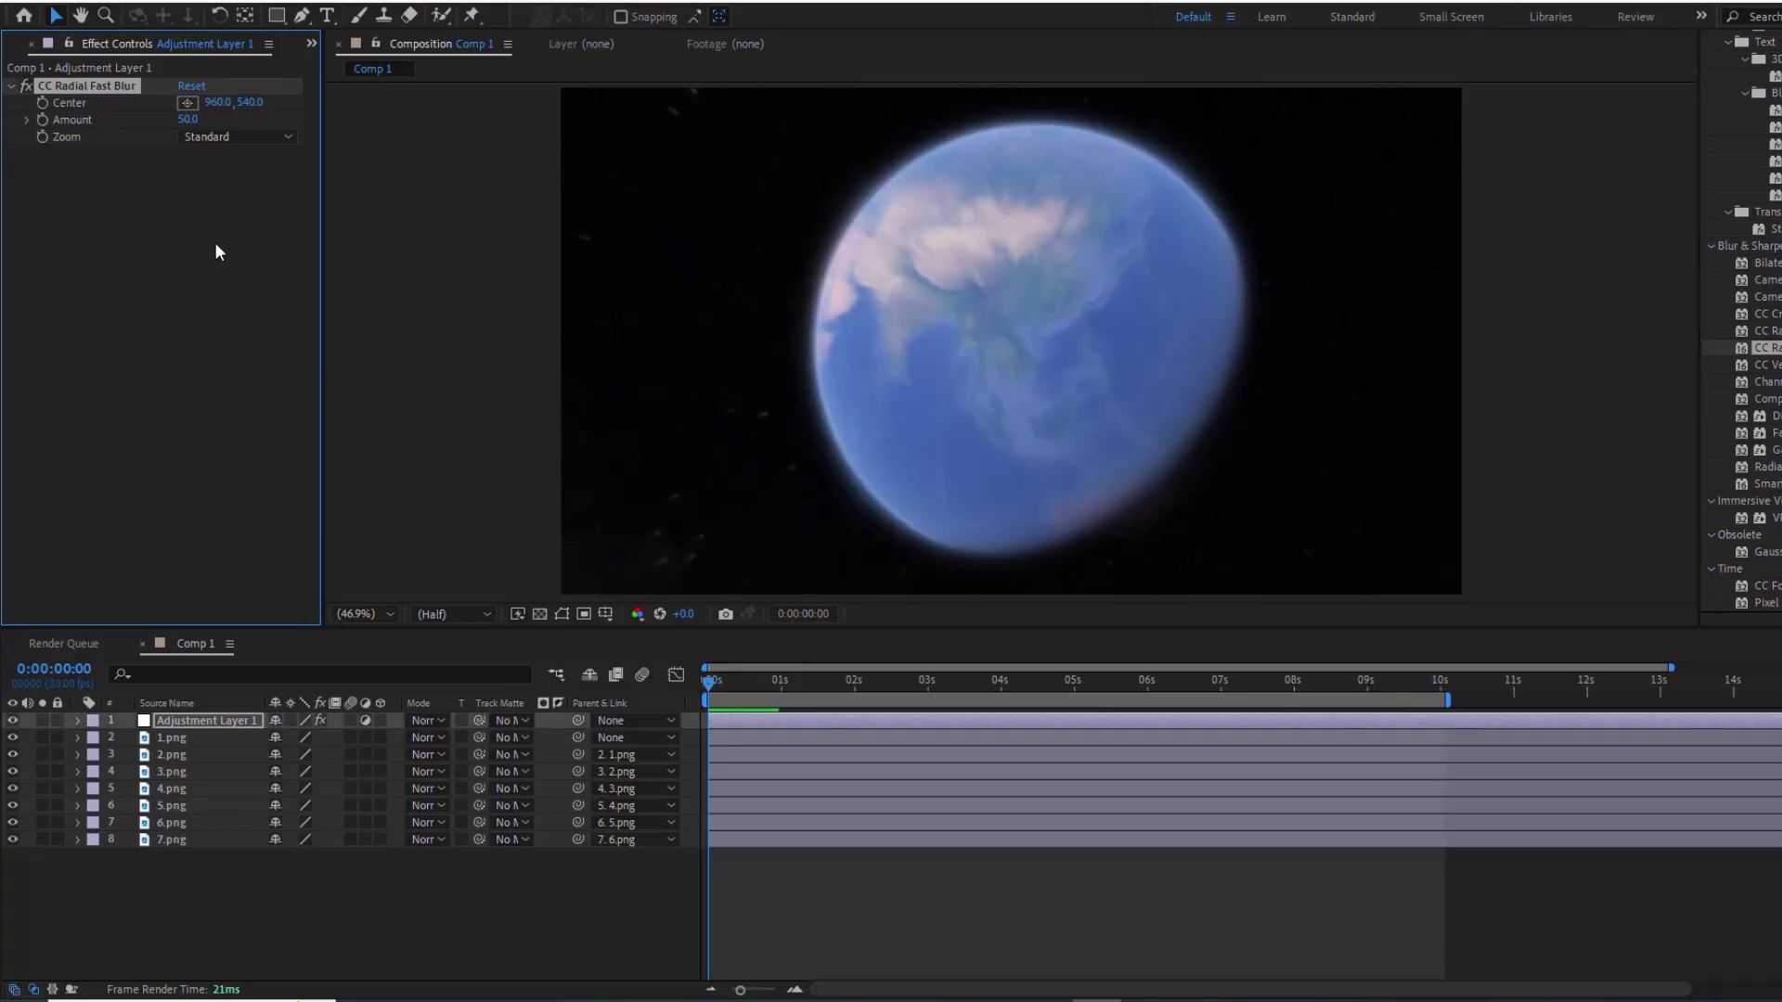
# Keyframe the radial blur's Amount at 0 at 0:00:00:28 on the adjustment layer
pyautogui.moveTo(703, 679); pyautogui.dragTo(776, 694)
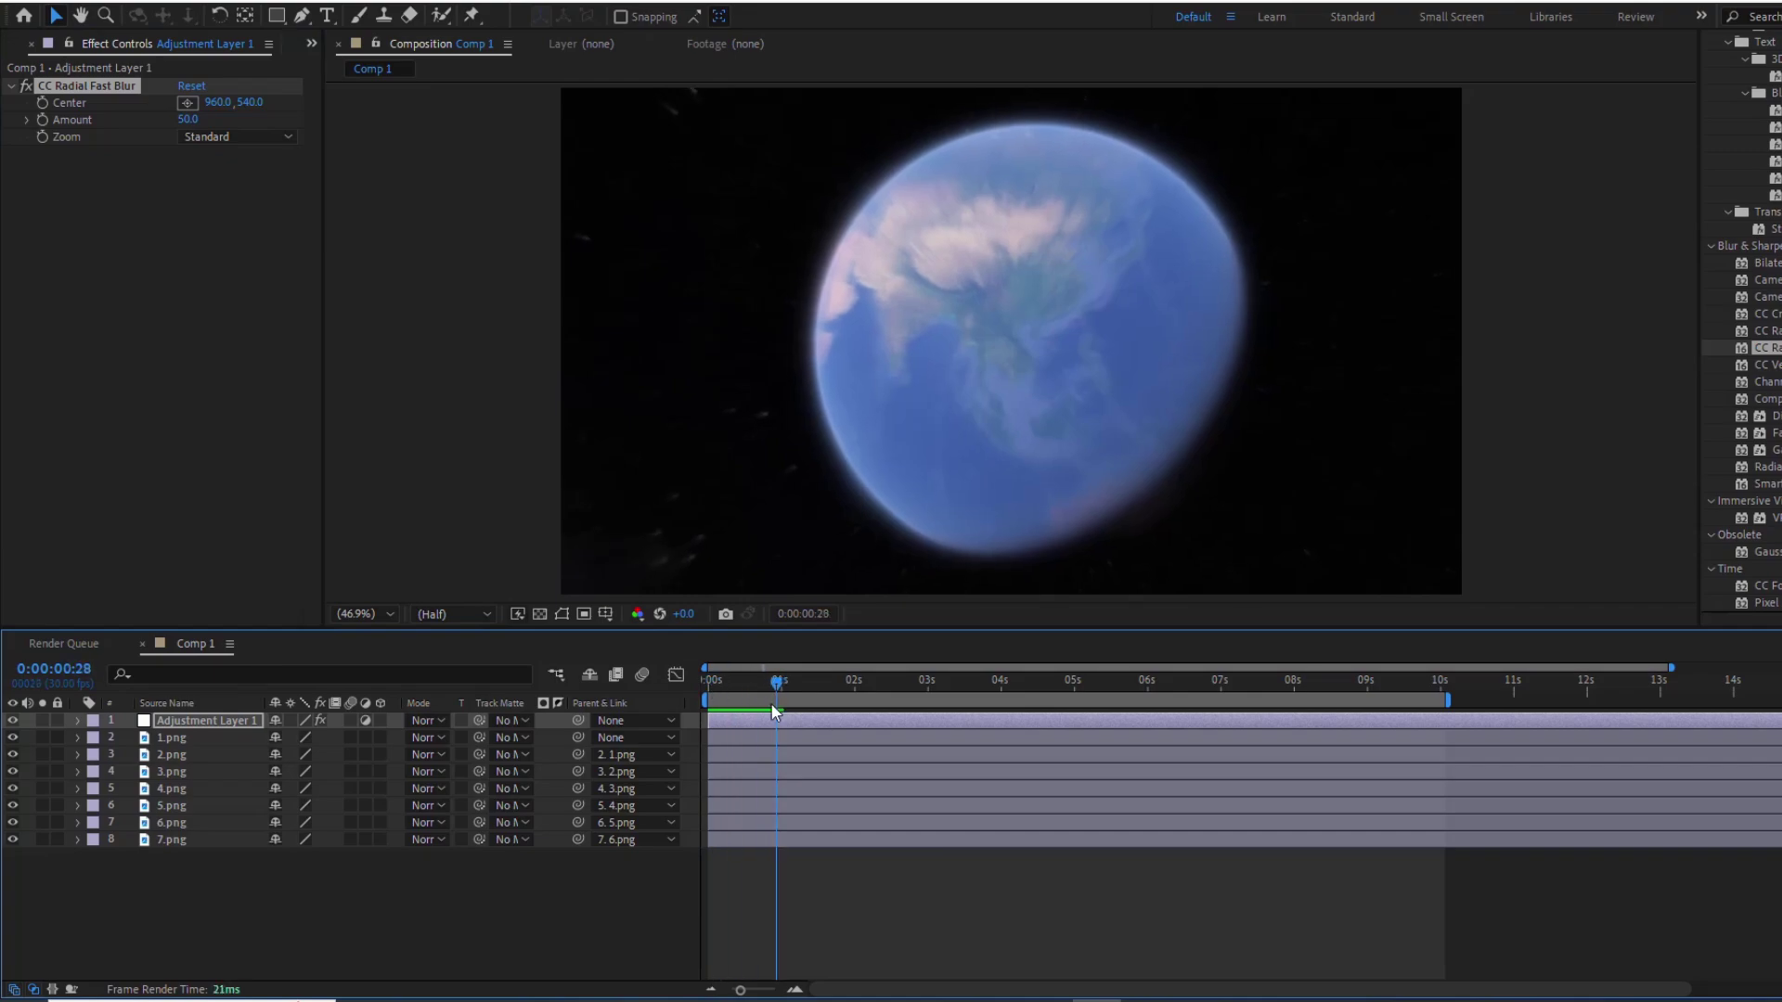
pyautogui.click(187, 119)
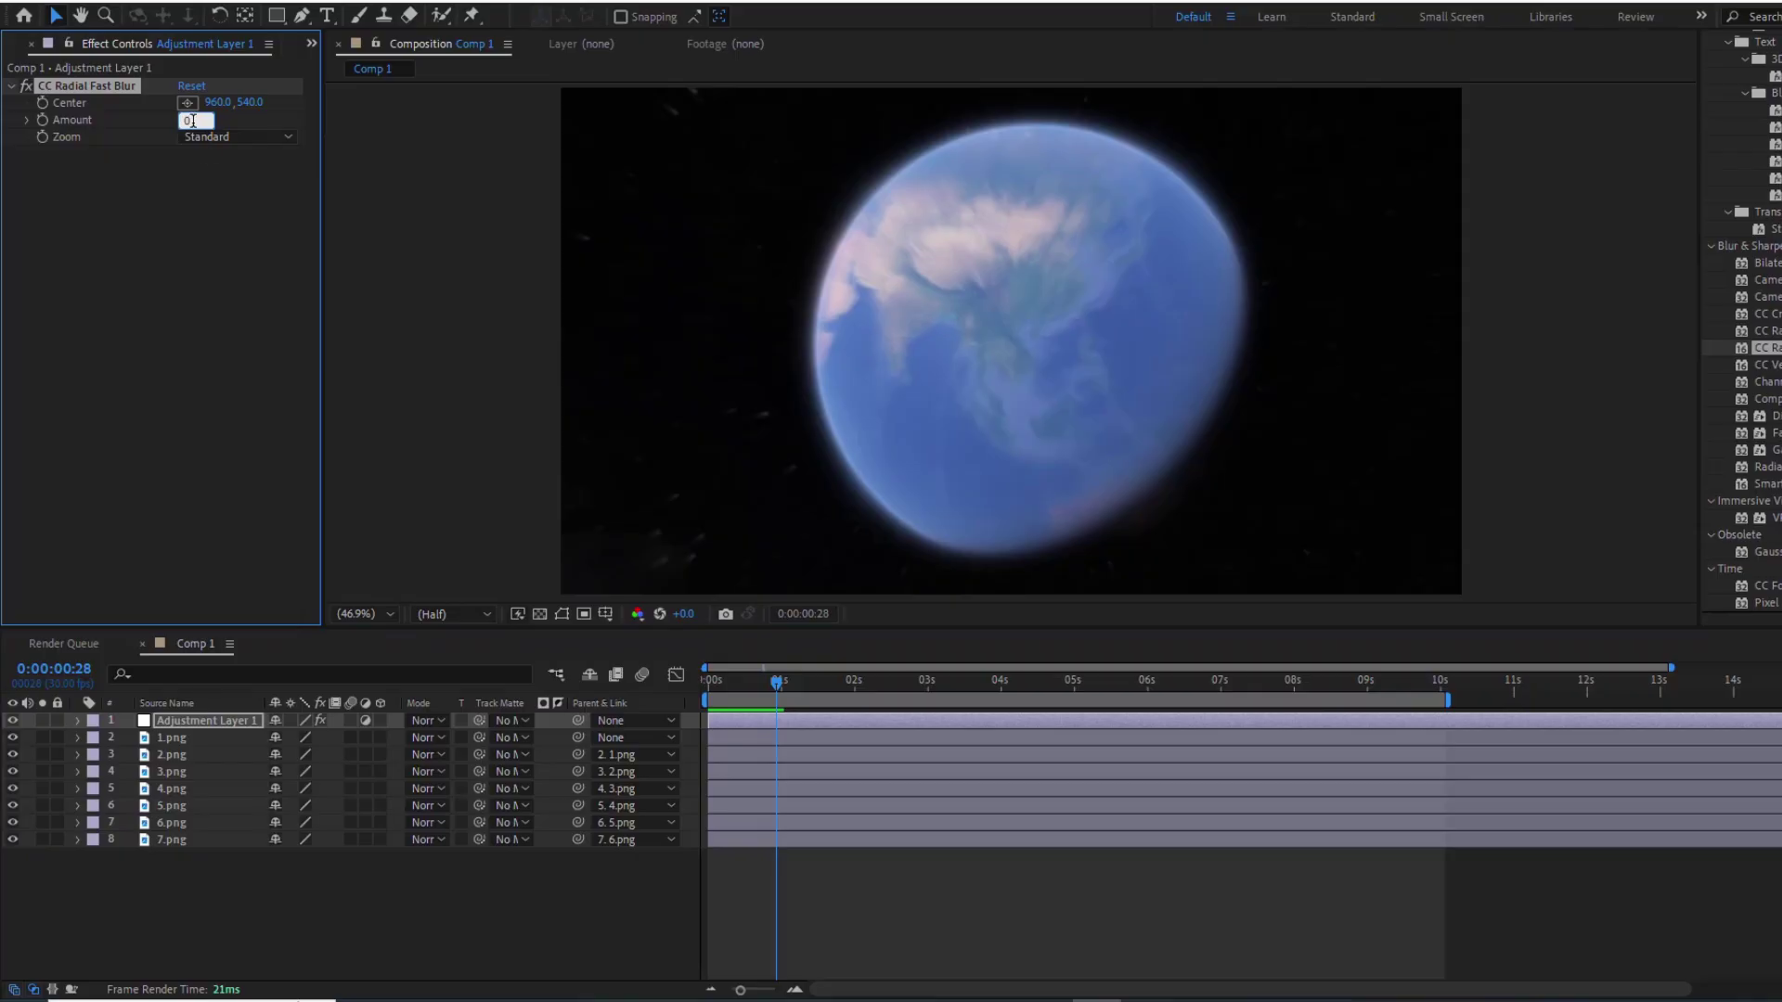
pyautogui.write('0')
pyautogui.press('Return')
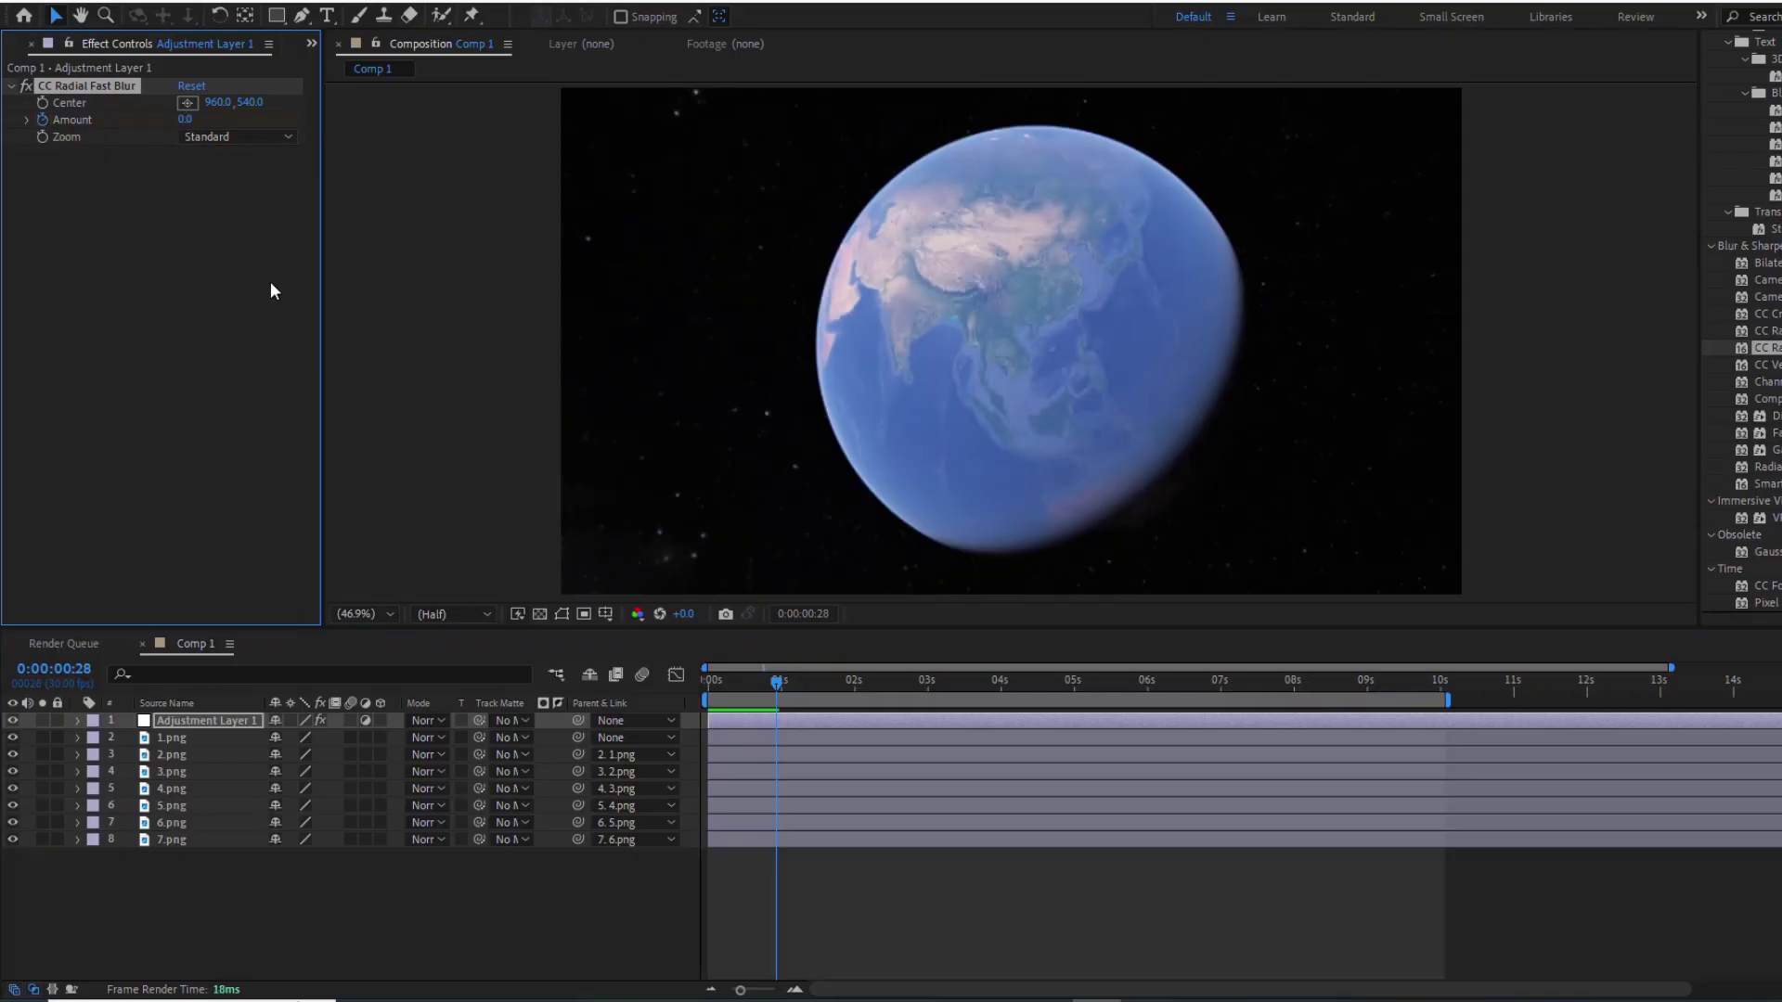
# Reveal the adjustment layer's keyframes and add a blur Amount keyframe of 0 at 0:00:09:00
pyautogui.moveTo(777, 691); pyautogui.dragTo(1368, 687)
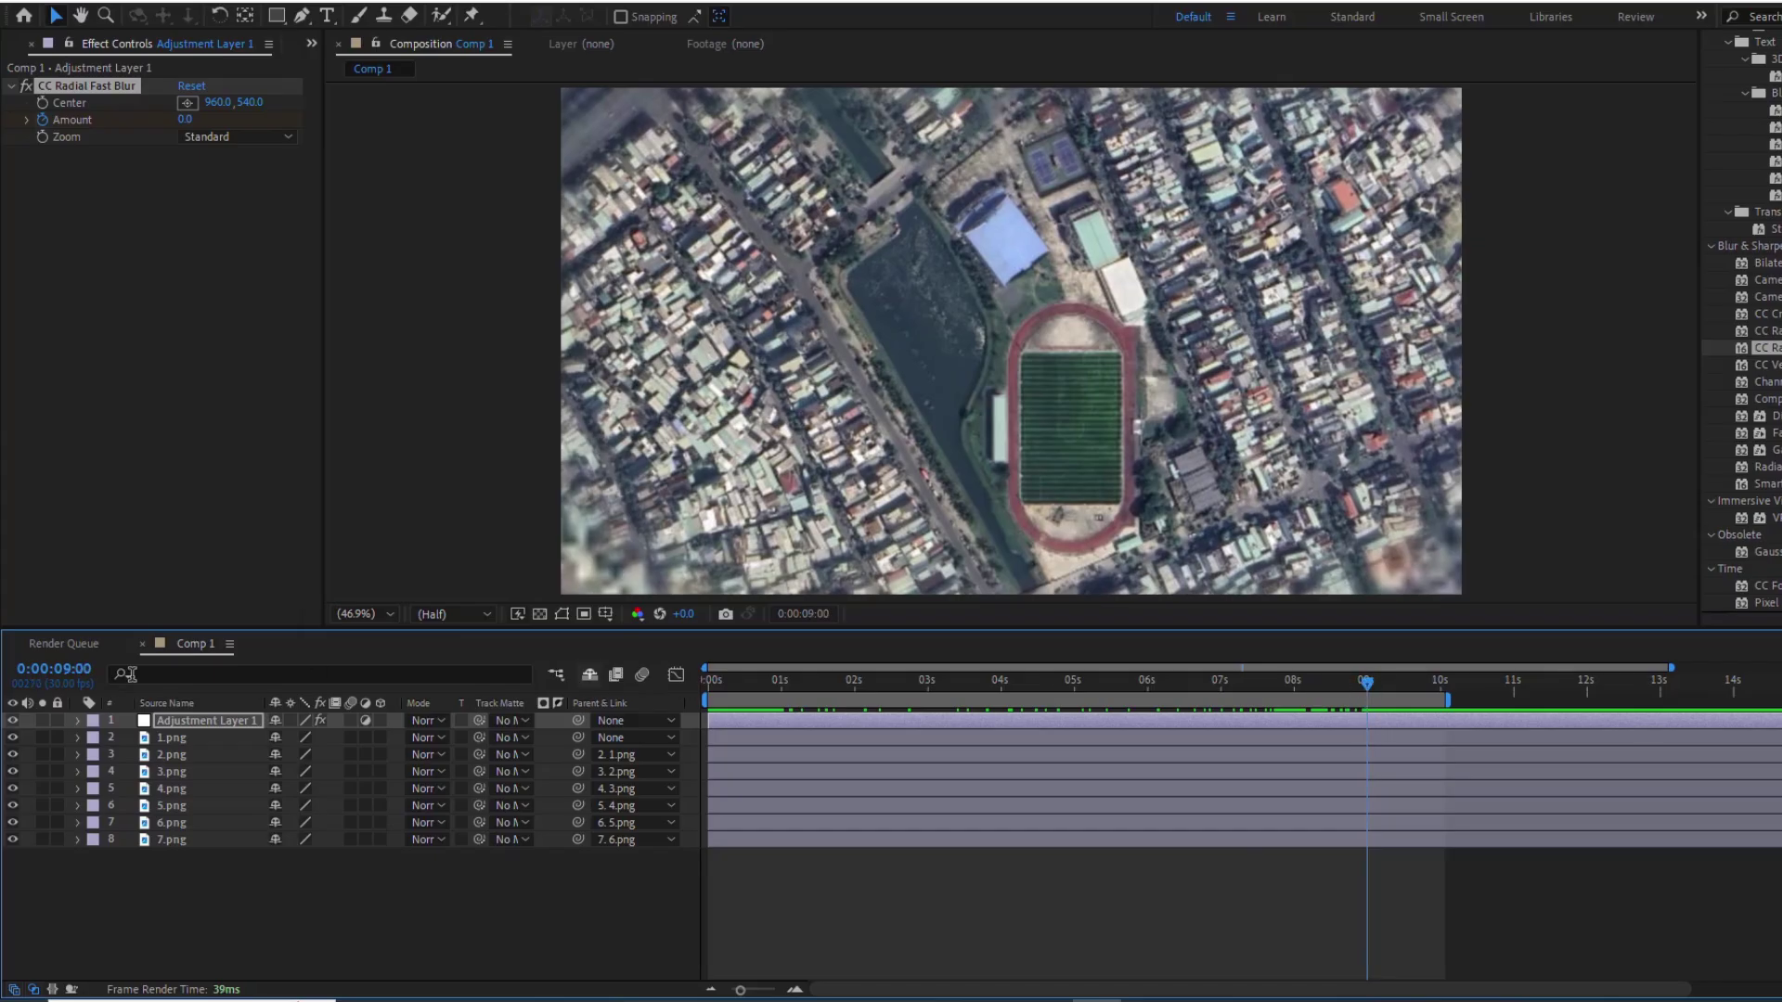
pyautogui.press('u')
pyautogui.press('u')
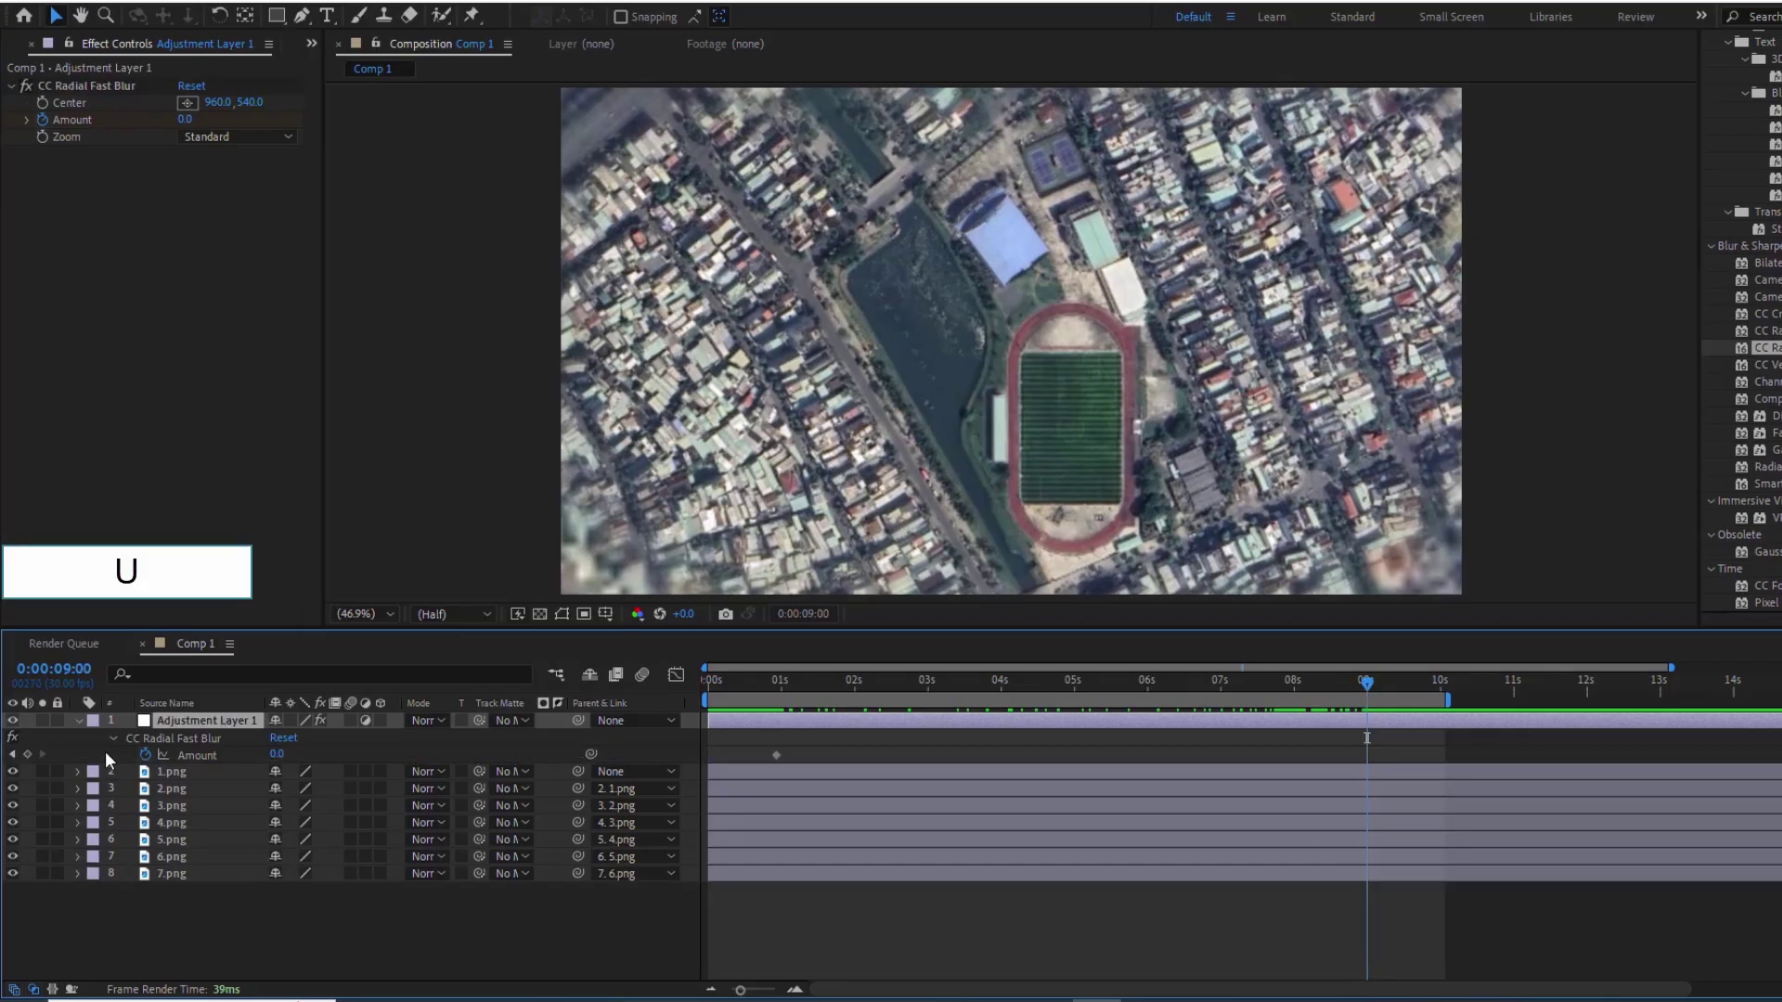
pyautogui.click(29, 754)
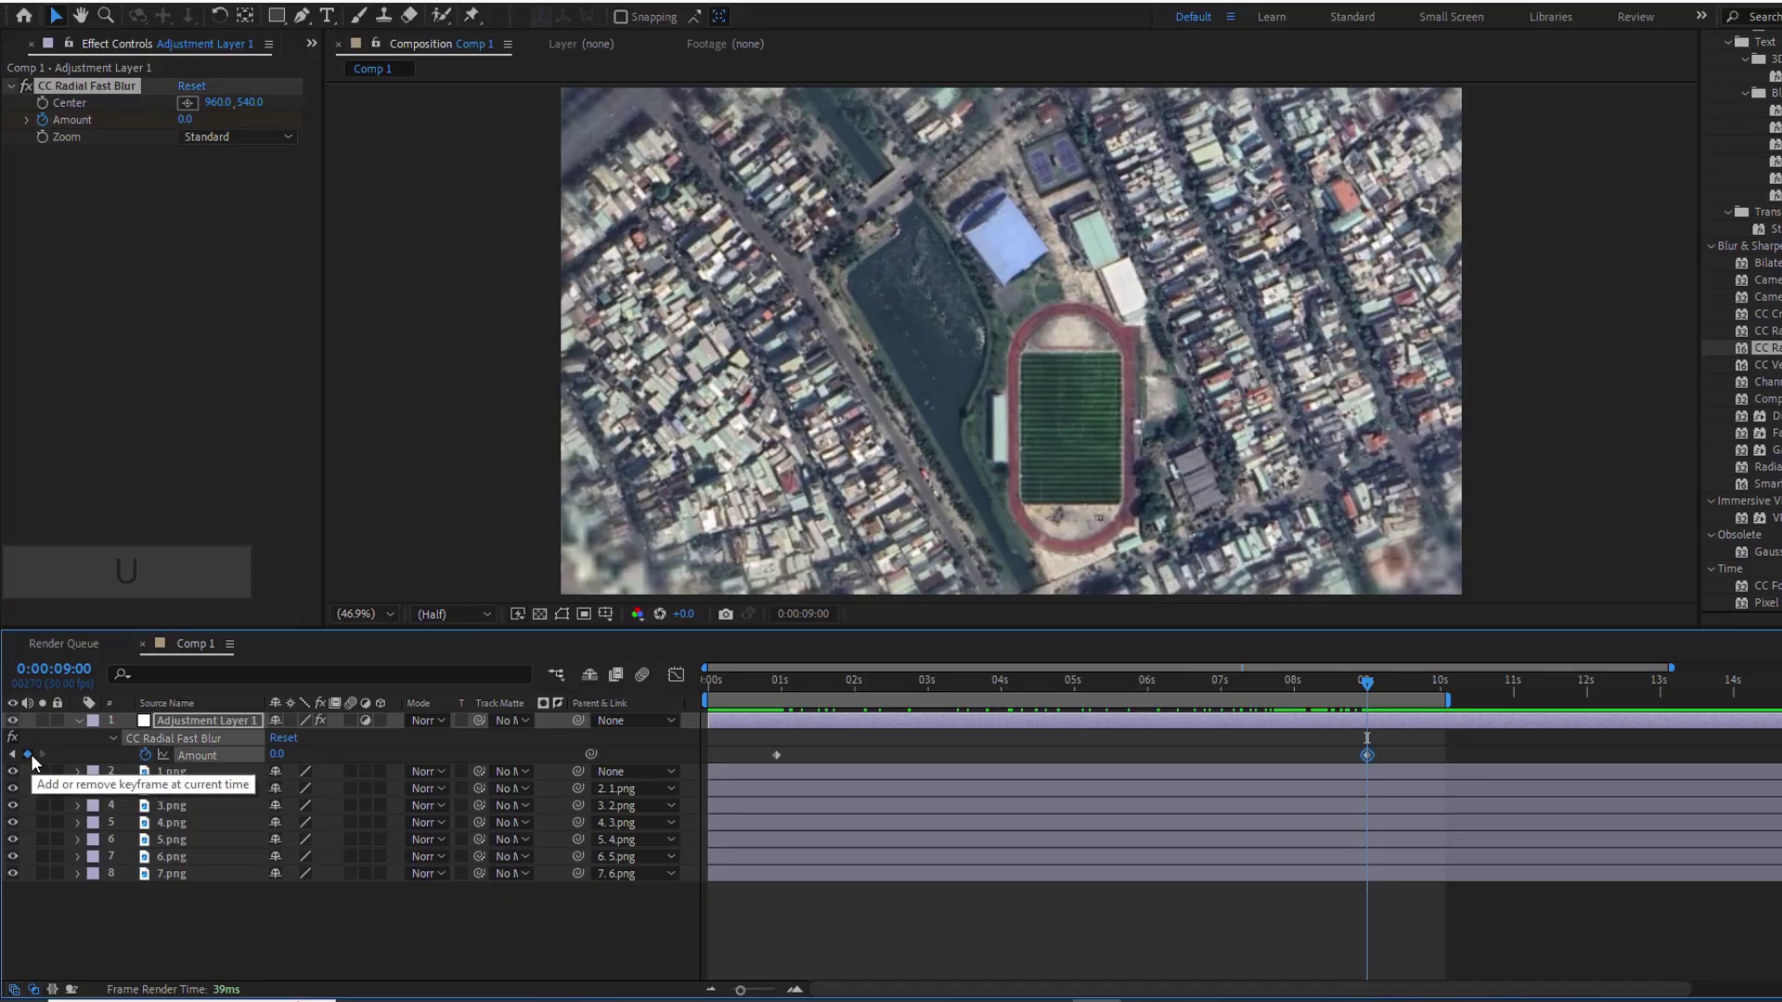
# Keyframe the blur Amount at 50 at 0:00:01:13 and 0:00:08:15, and preview from the first frame
pyautogui.moveTo(1367, 694); pyautogui.dragTo(811, 733)
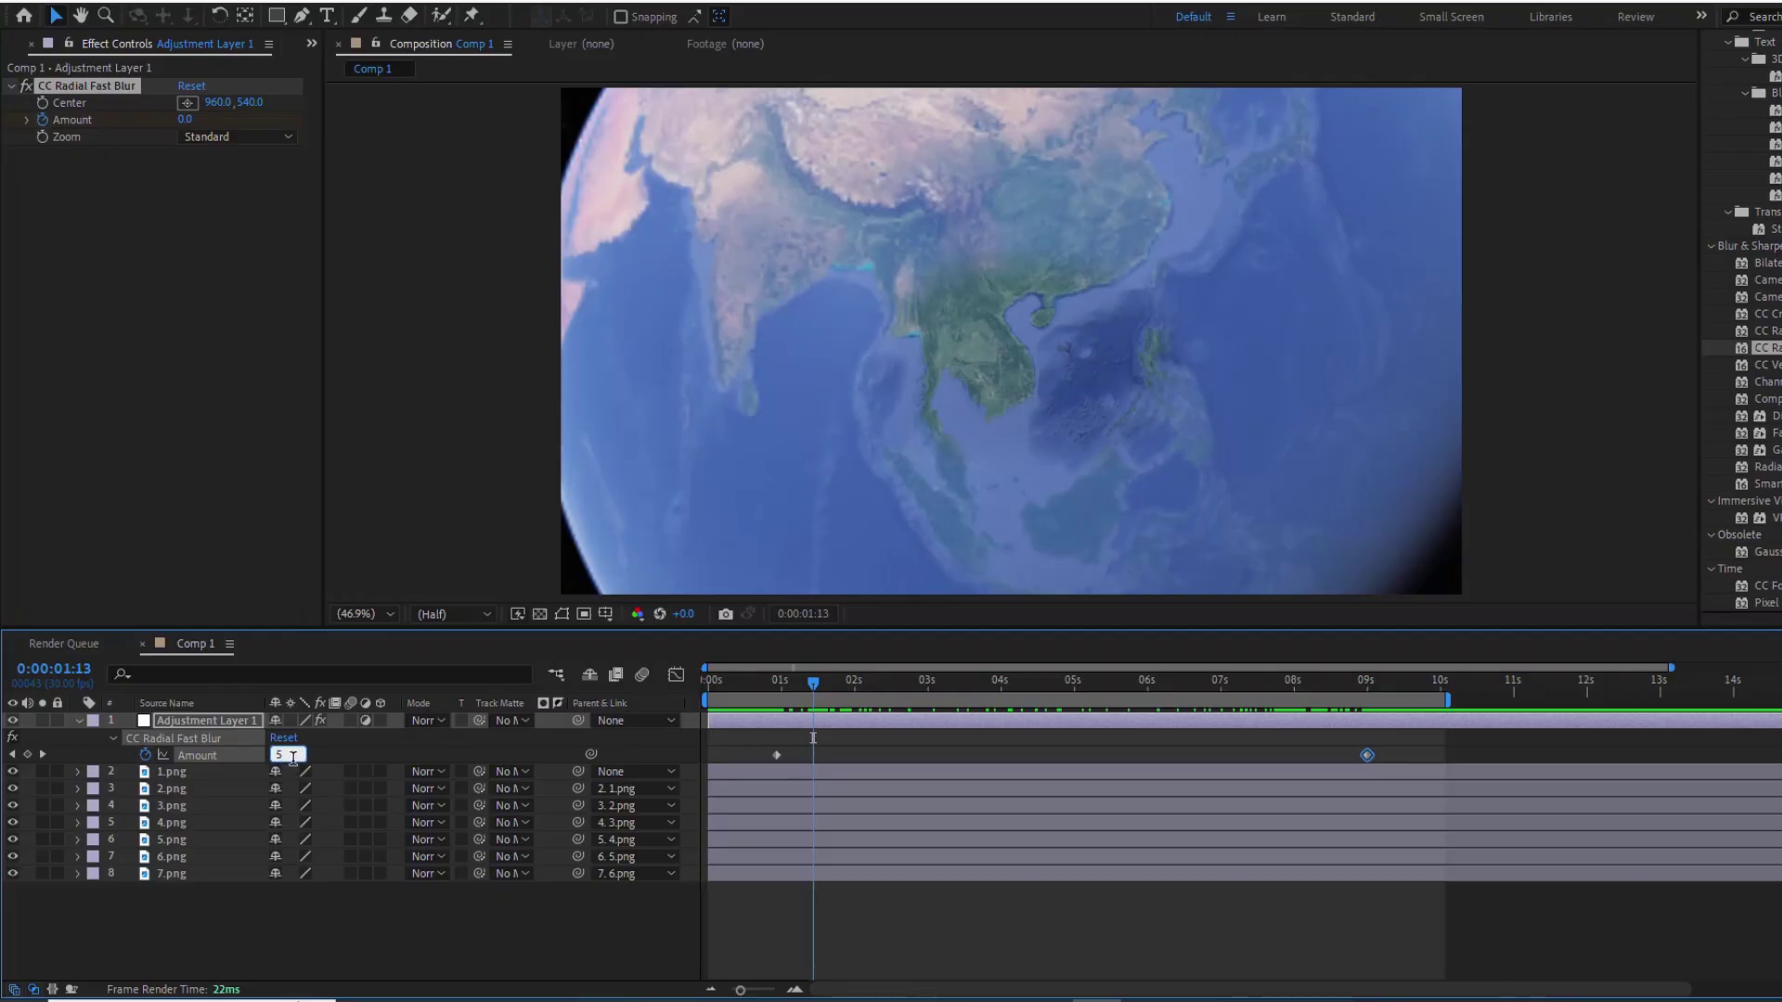
pyautogui.write('0')
pyautogui.press('Return')
pyautogui.moveTo(813, 698); pyautogui.dragTo(1330, 737)
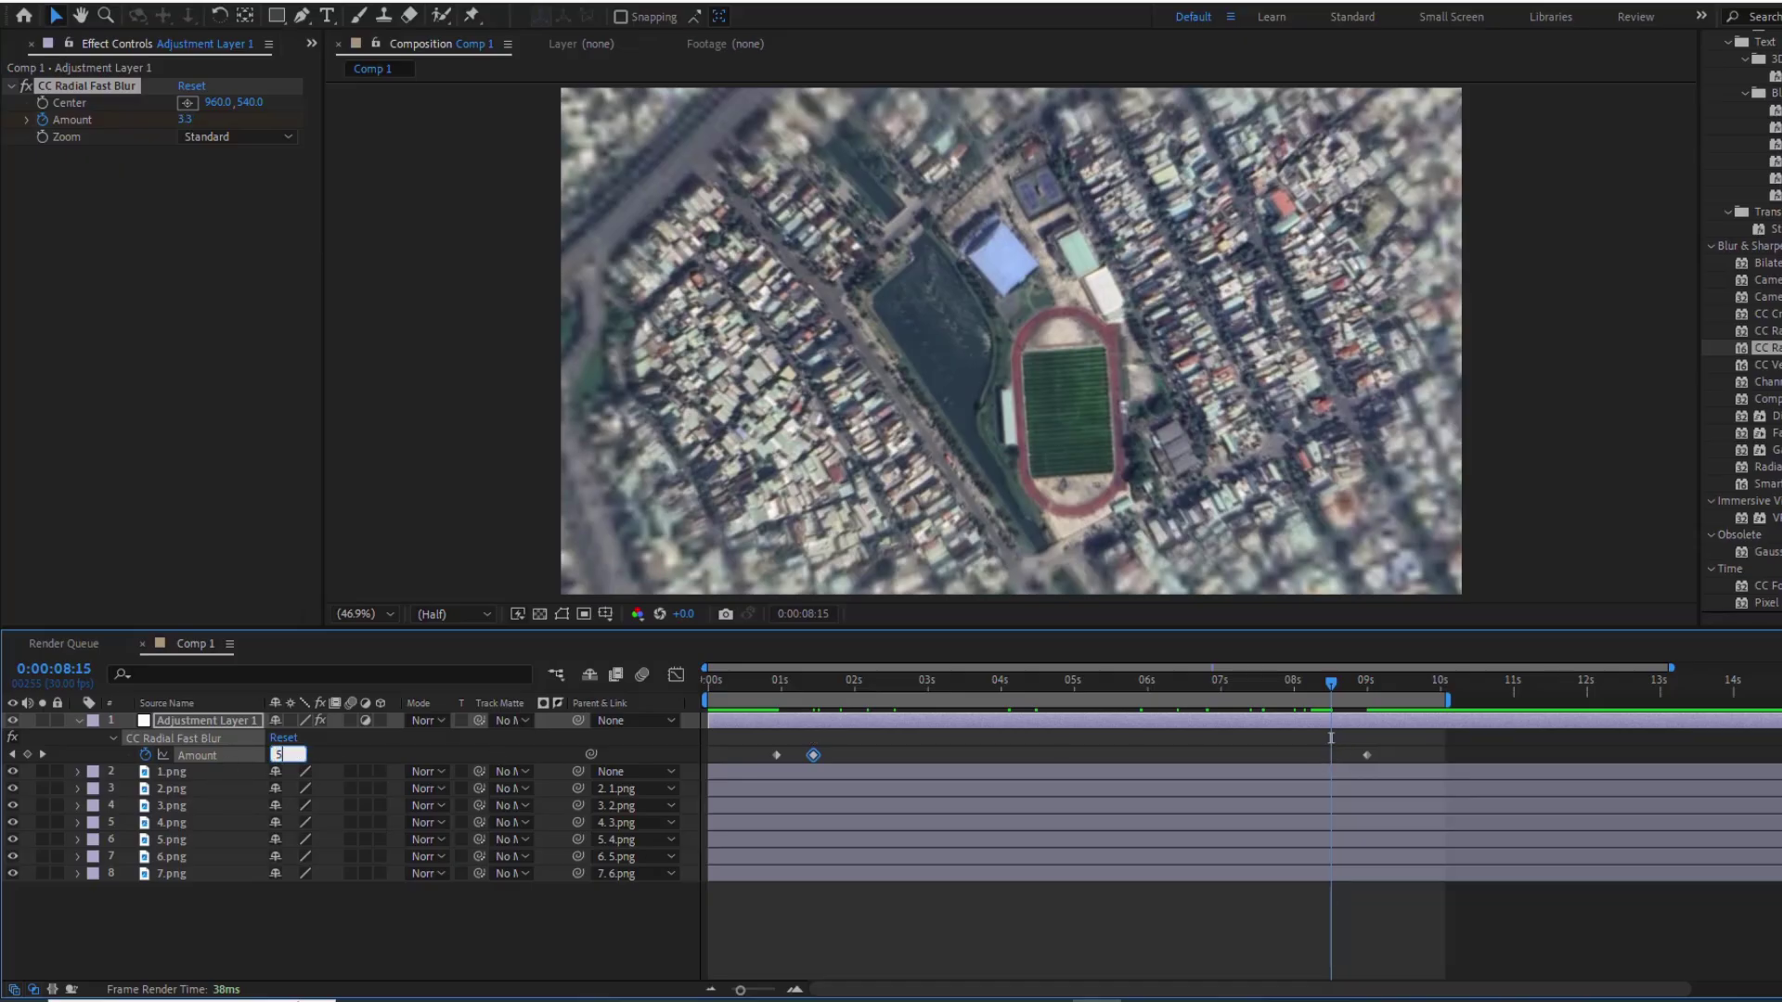
pyautogui.press('Return')
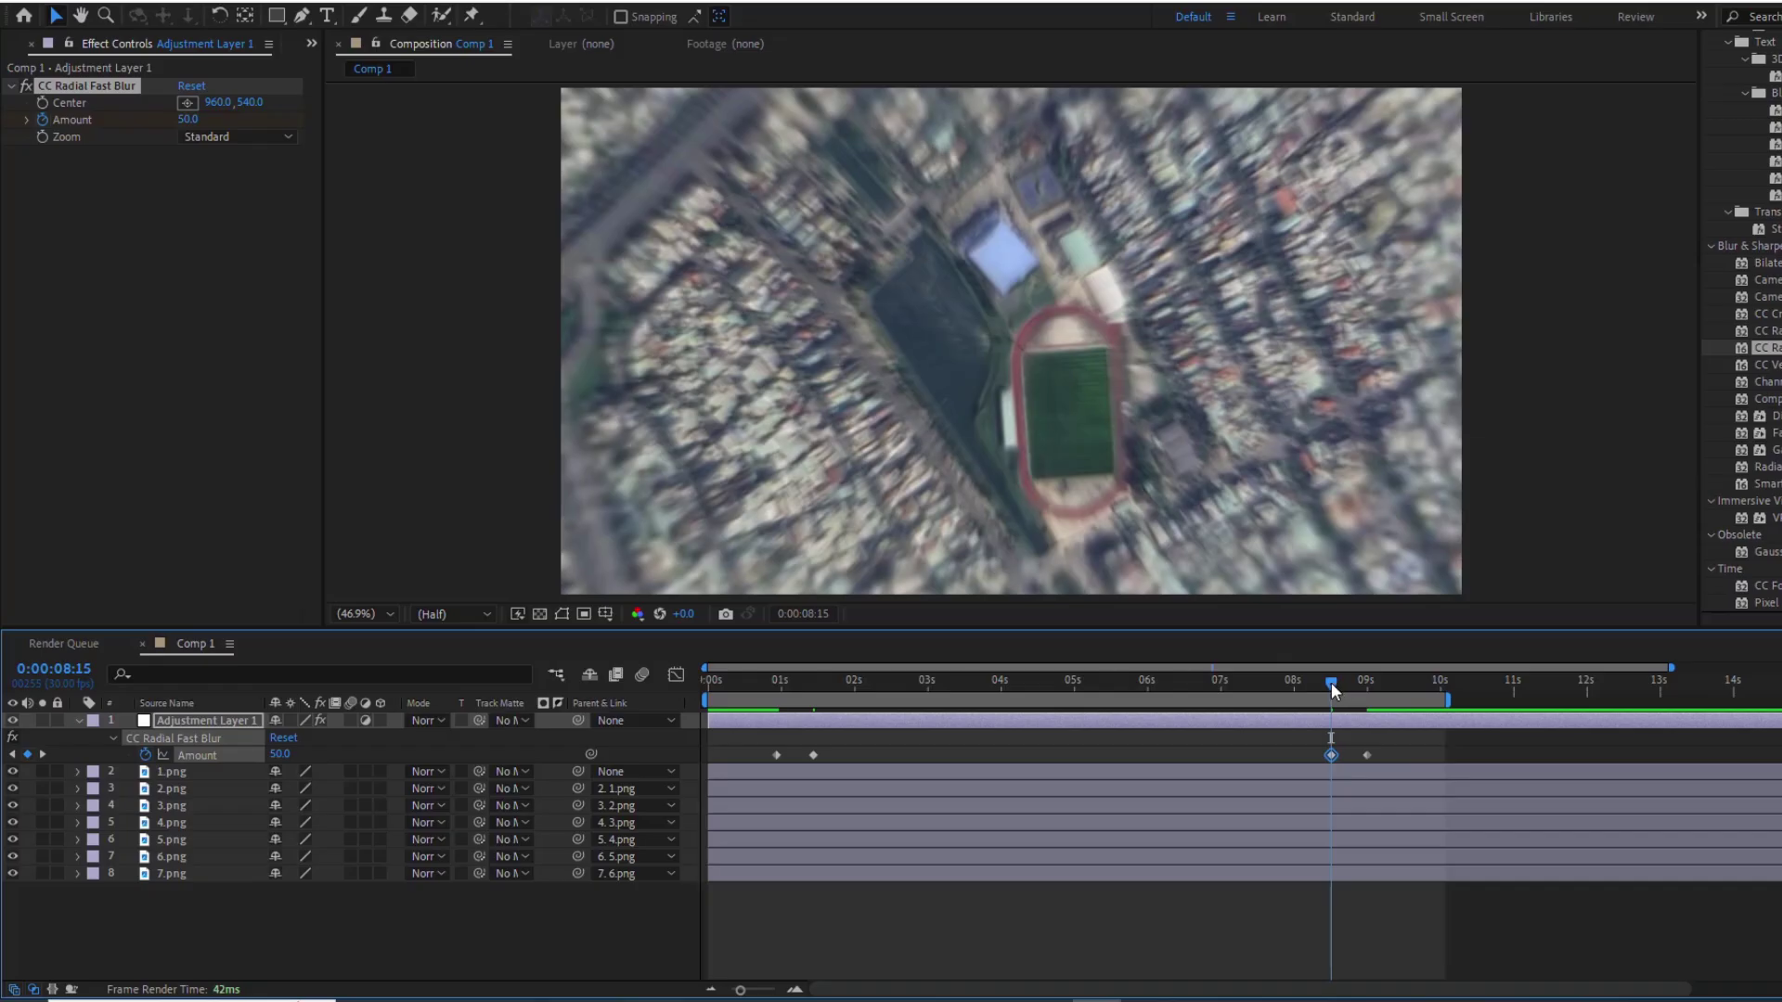
pyautogui.moveTo(1331, 683); pyautogui.dragTo(692, 772)
pyautogui.press('space')
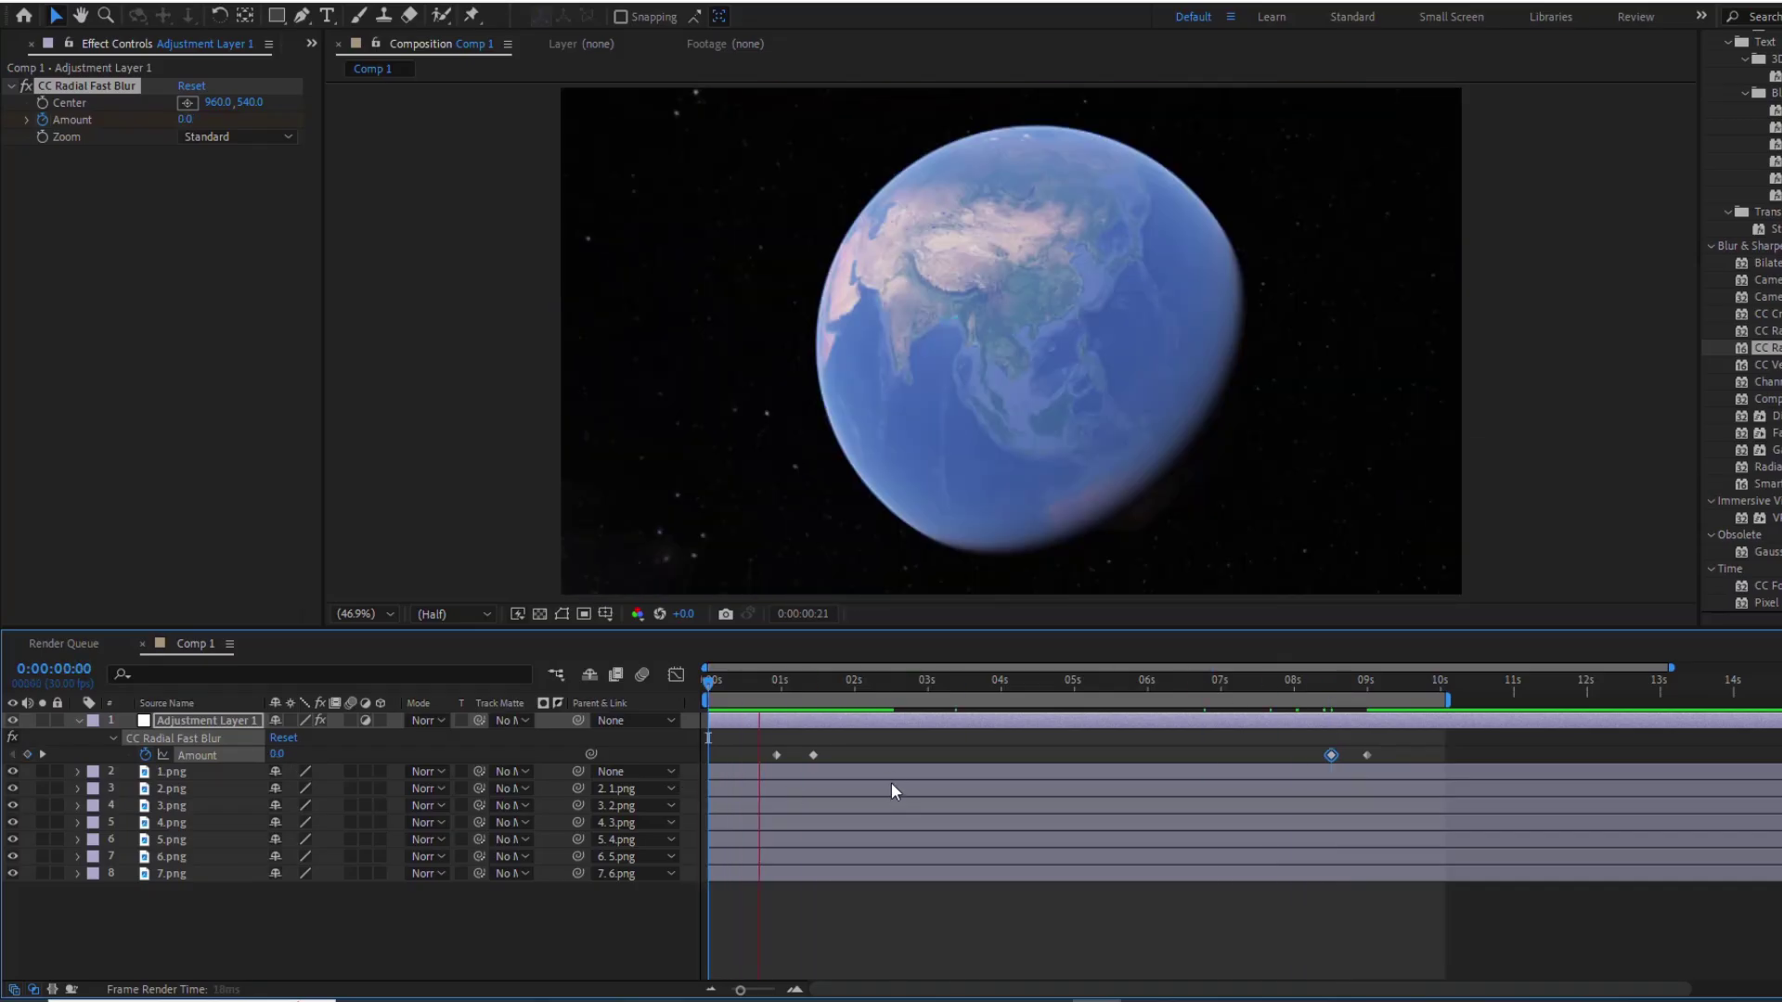